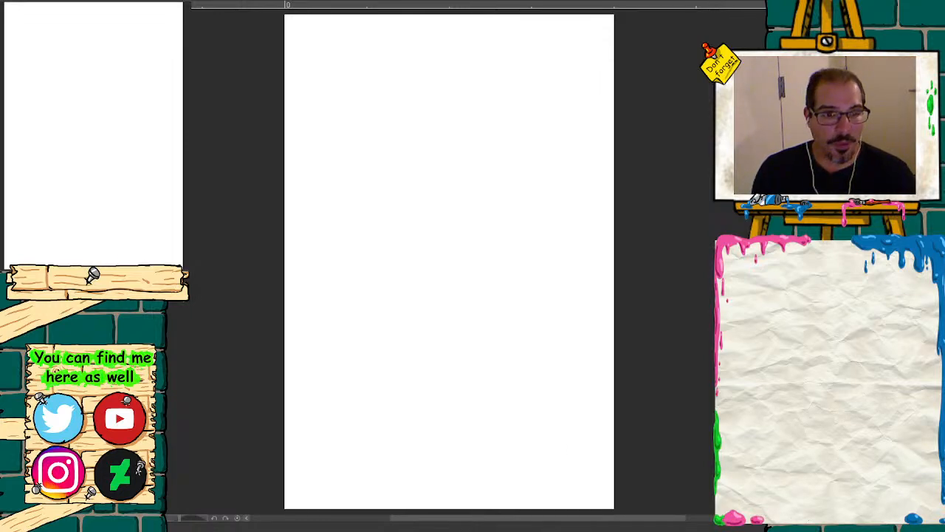
Step: Paste the reference image showing the man's head and shoulders from four angles onto the blank canvas
click(141, 279)
click(140, 279)
mouse_move(119, 137)
mouse_down()
mouse_move(104, 119)
mouse_move(121, 87)
mouse_up()
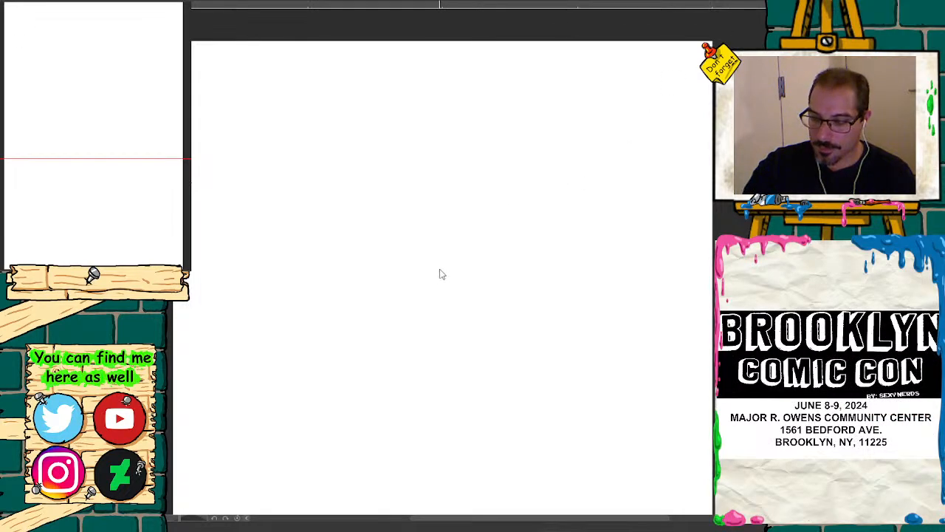
key(ctrl+v)
key(ctrl+plus)
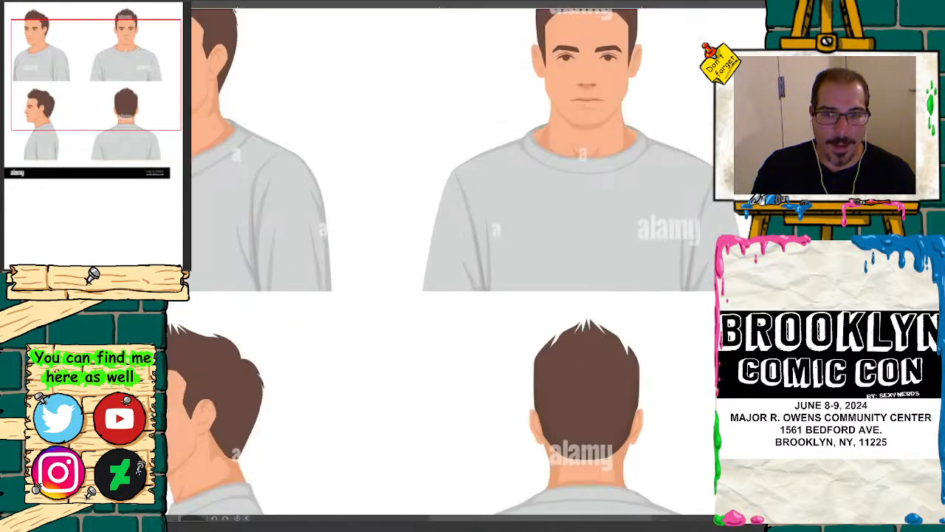
key(ctrl+minus)
key(ctrl+minus)
key(ctrl+minus)
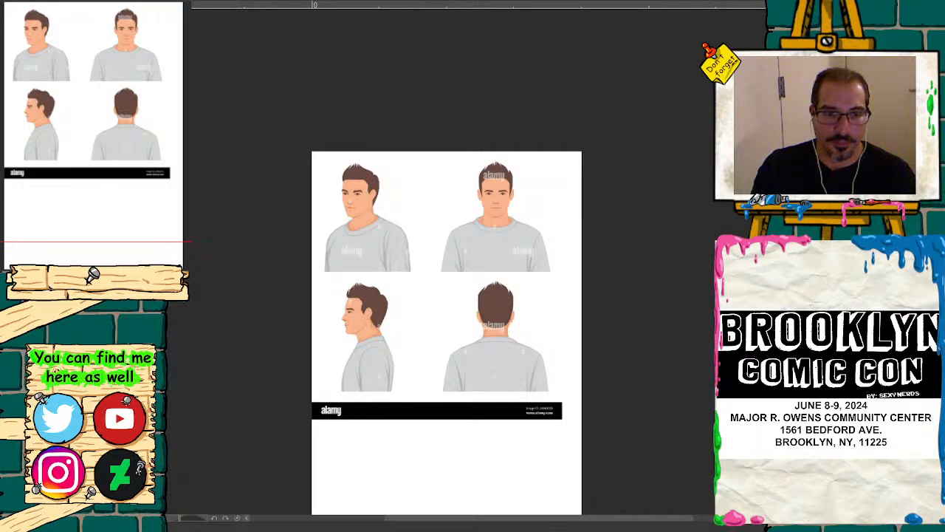
key(ctrl+plus)
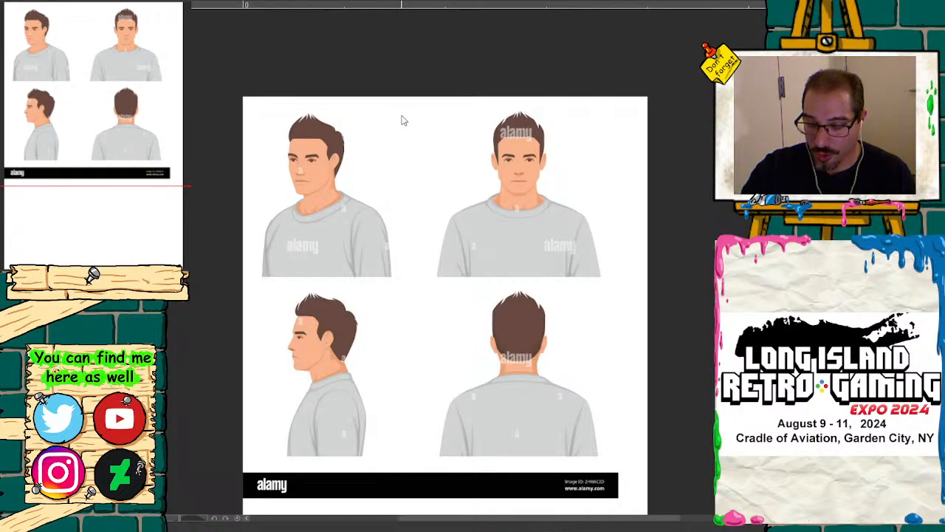
Step: Scale the pasted reference image down to about two-thirds of the page width and align it with the page's upper-left corner
key(ctrl+t)
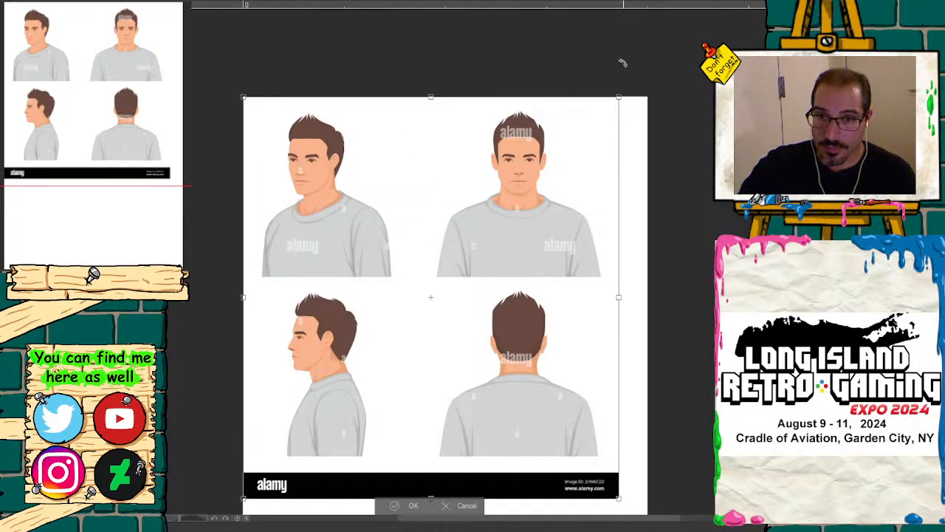
drag(619, 97, 483, 243)
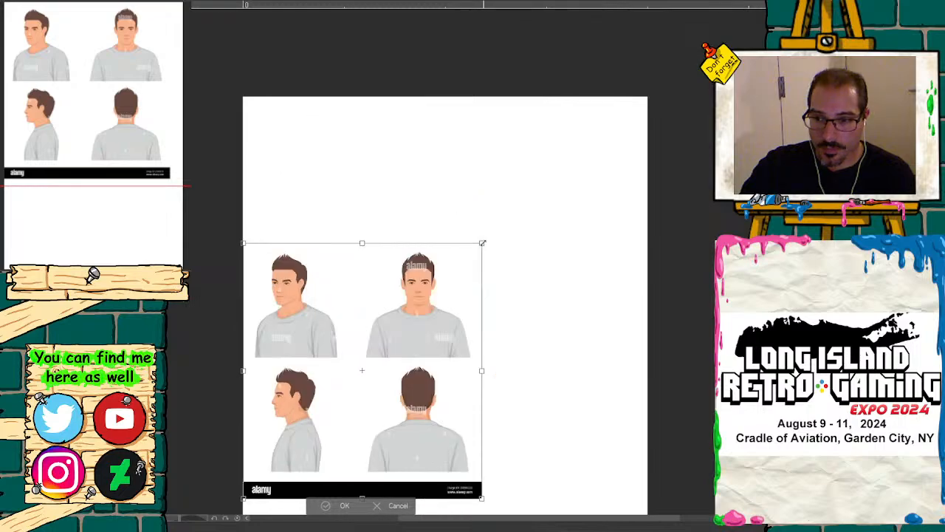
drag(402, 308, 402, 168)
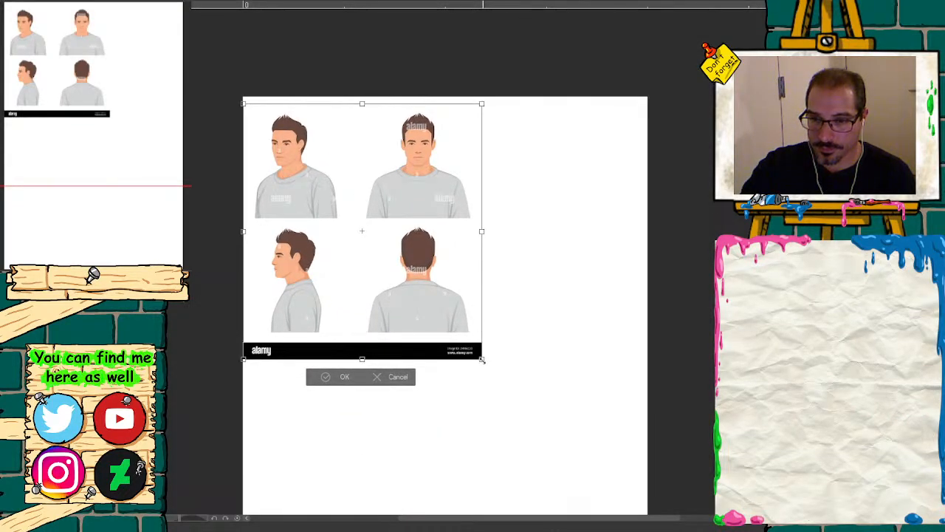
drag(482, 360, 501, 376)
drag(449, 281, 449, 275)
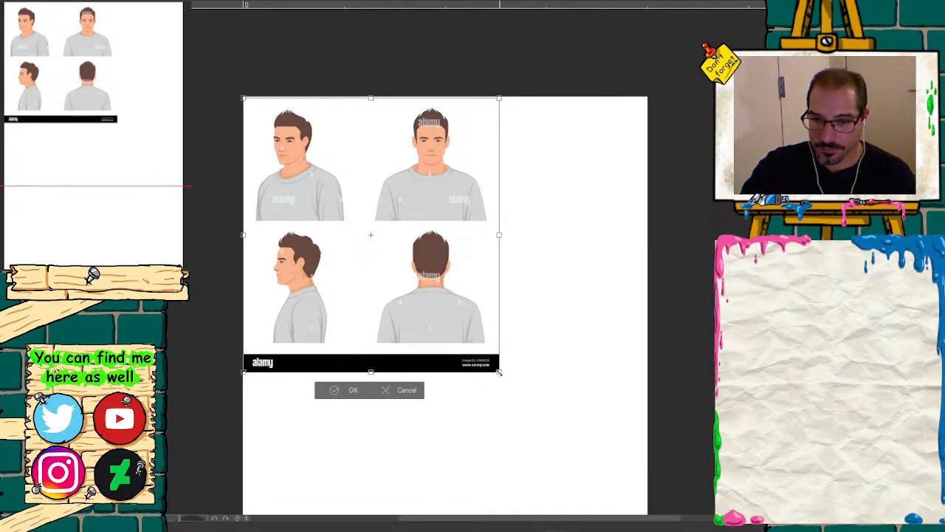
drag(500, 371, 517, 392)
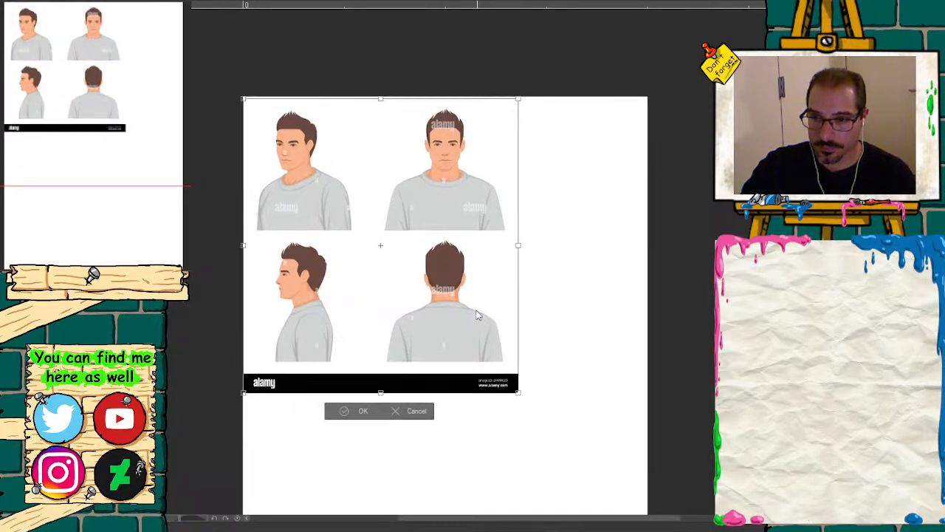
key(Return)
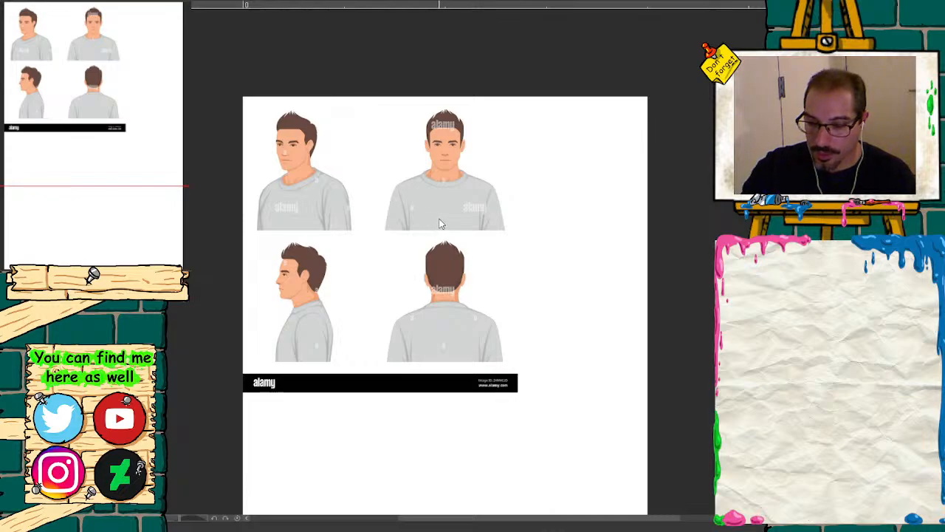
drag(405, 98, 375, 184)
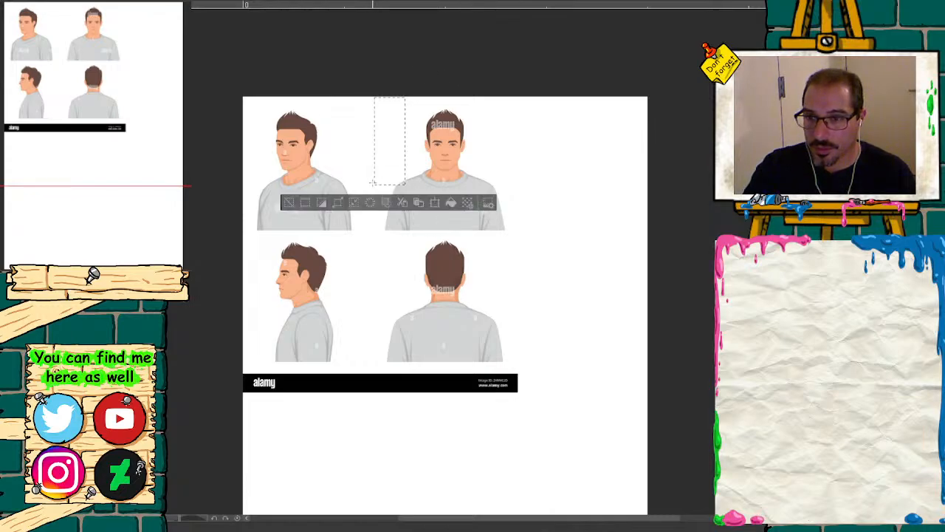
mouse_move(367, 81)
mouse_down()
mouse_move(396, 222)
mouse_move(509, 226)
mouse_move(518, 234)
mouse_up()
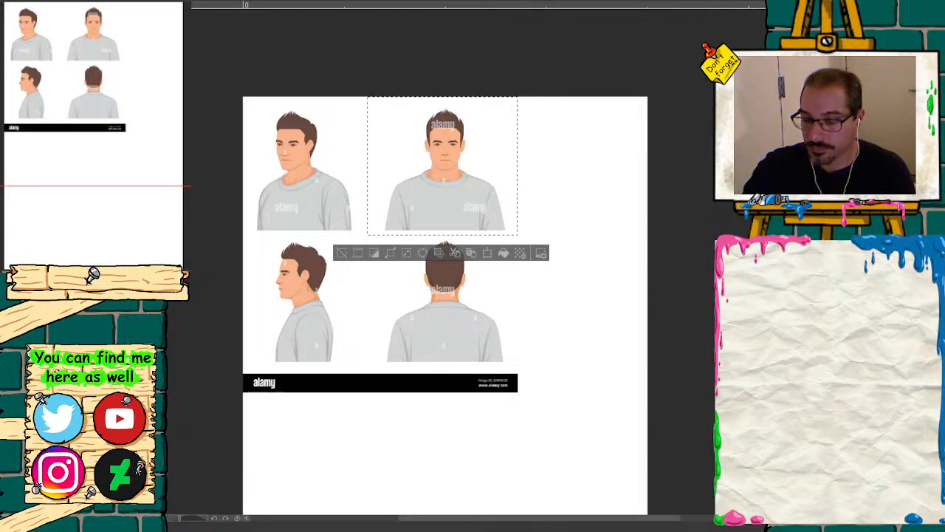
mouse_move(448, 207)
mouse_down()
mouse_move(424, 213)
mouse_move(447, 207)
mouse_up()
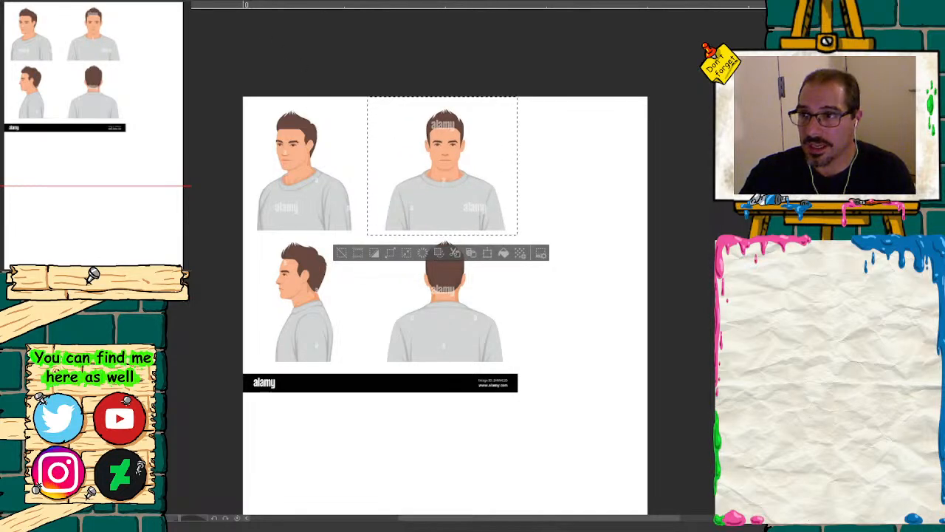
key(ctrl+z)
key(ctrl+z)
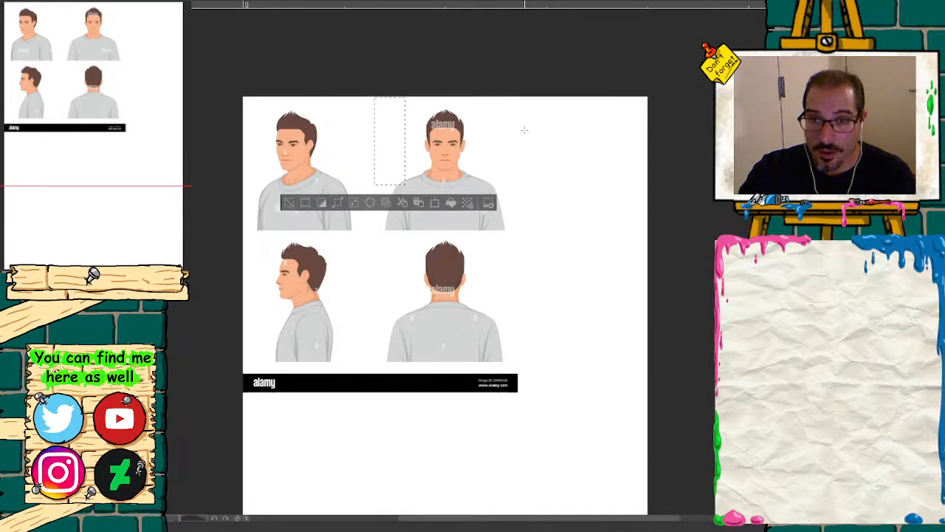
Step: Move the front-view figure closer to the three-quarter view, and move the side-profile figure up beside it in the same row
drag(509, 235, 381, 96)
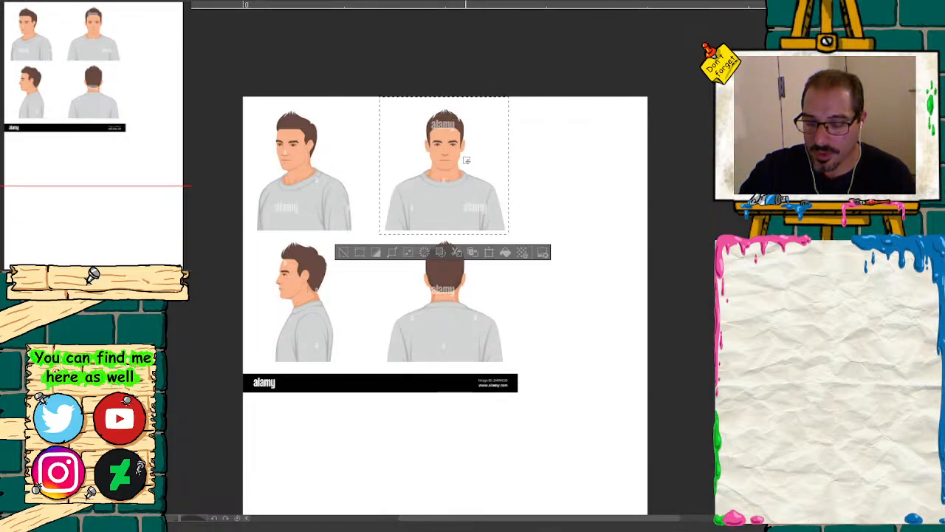
drag(463, 213, 435, 214)
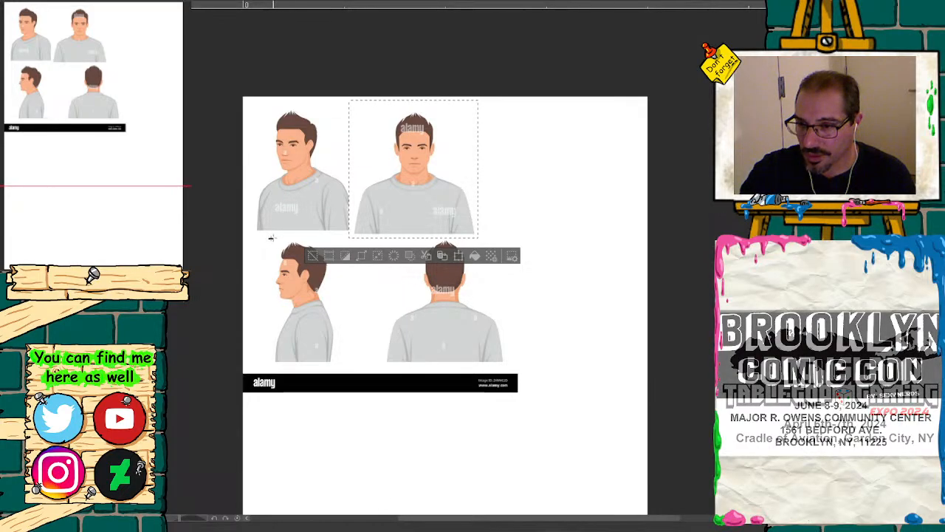
drag(269, 239, 341, 360)
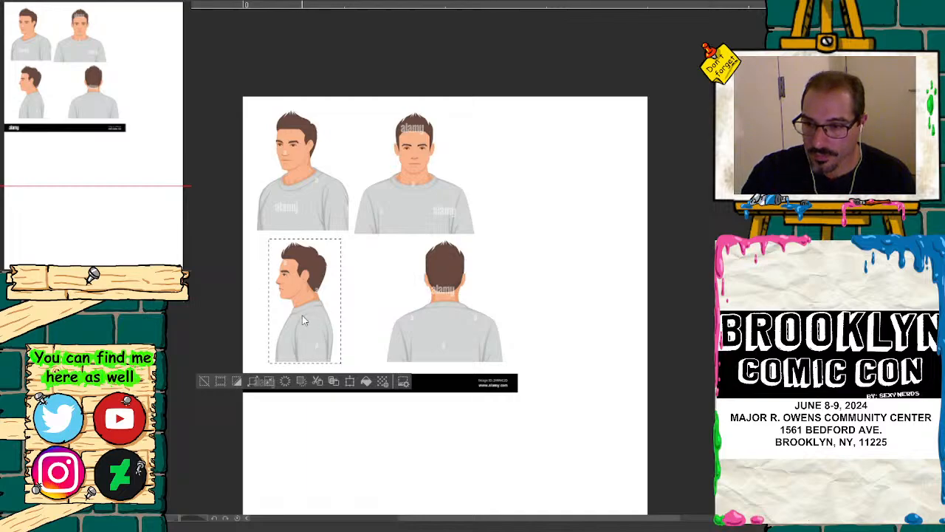
drag(306, 314, 510, 189)
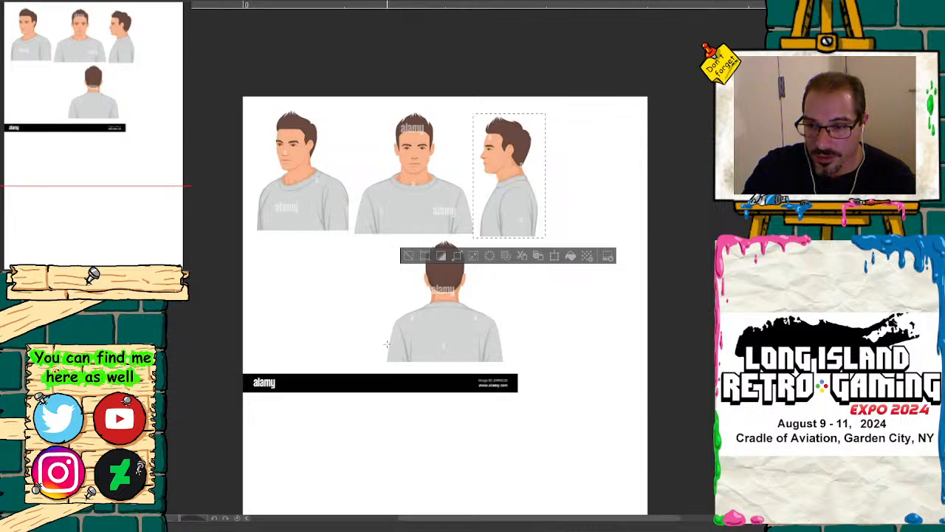
Step: Move the back-view figure to the end of the upper row and delete the black alamy banner below
drag(382, 361, 510, 240)
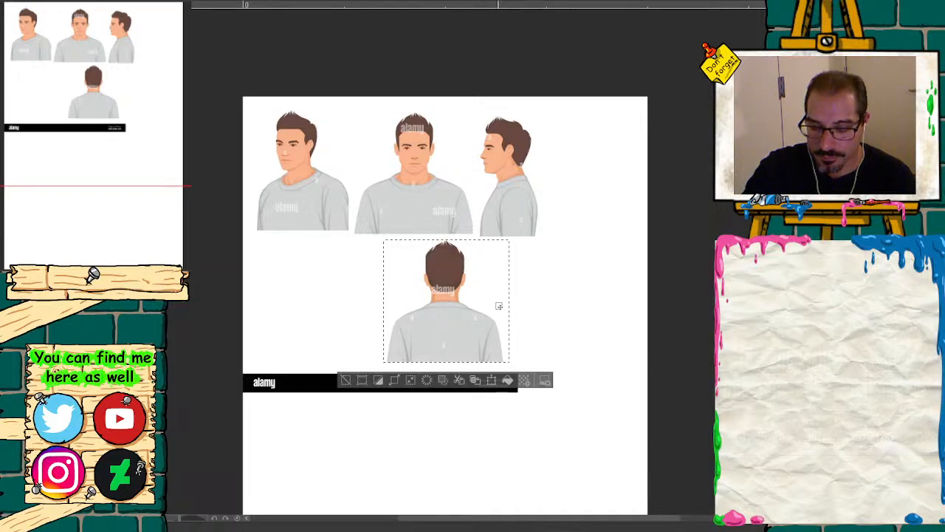
drag(459, 323, 608, 204)
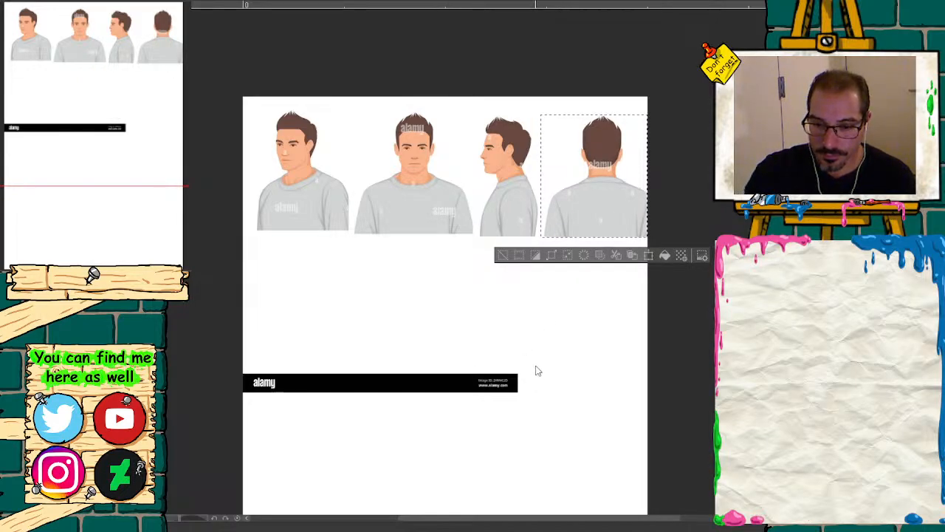
drag(578, 444, 244, 279)
key(Delete)
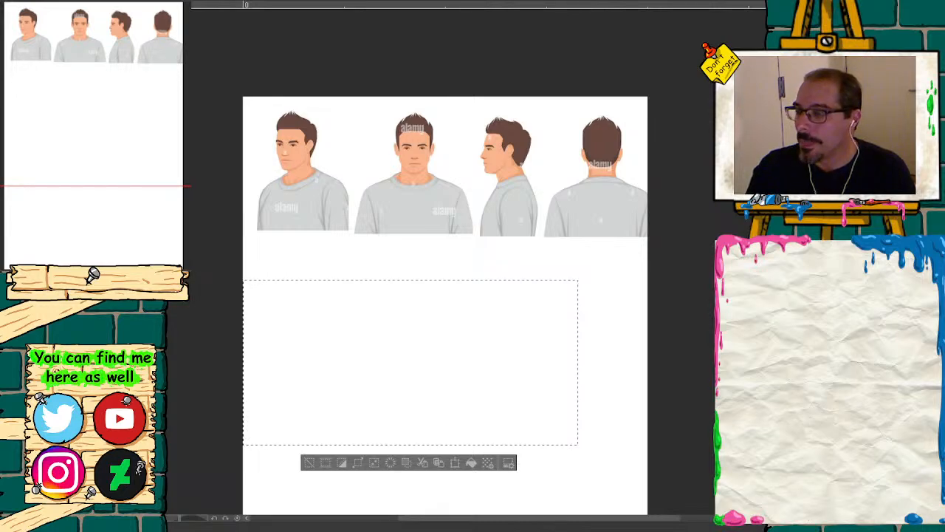
Step: Widen the canvas slightly past its right edge so the back-view figure fits, keeping the full page height
key(ctrl+alt+c)
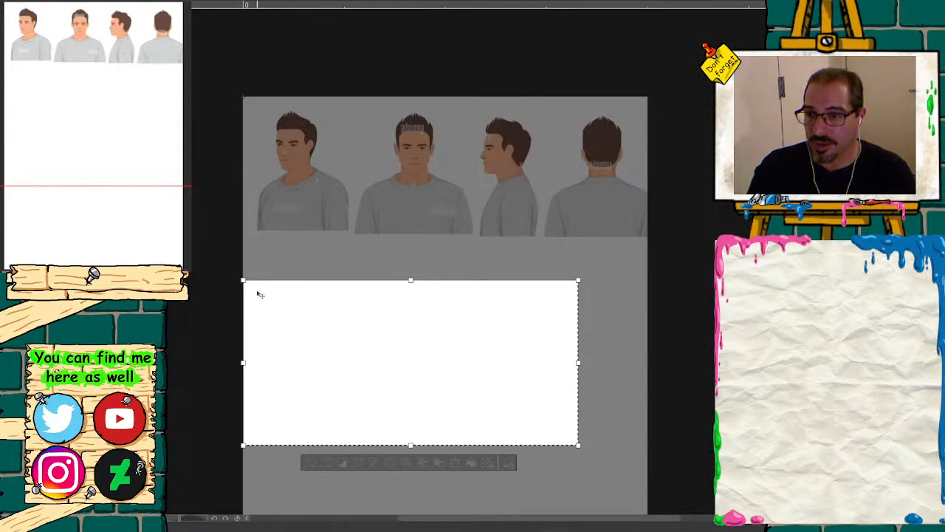
drag(244, 280, 242, 96)
drag(578, 272, 665, 272)
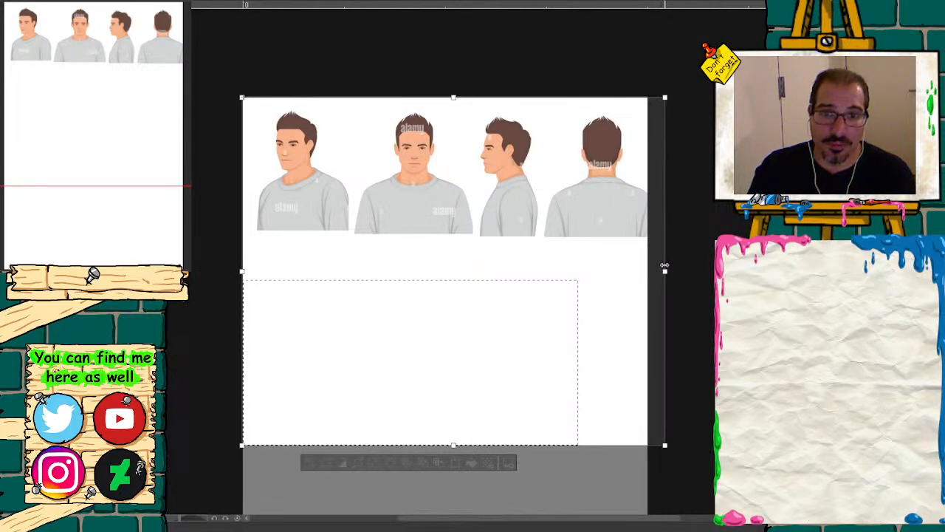
drag(76, 151, 81, 266)
drag(443, 185, 473, 442)
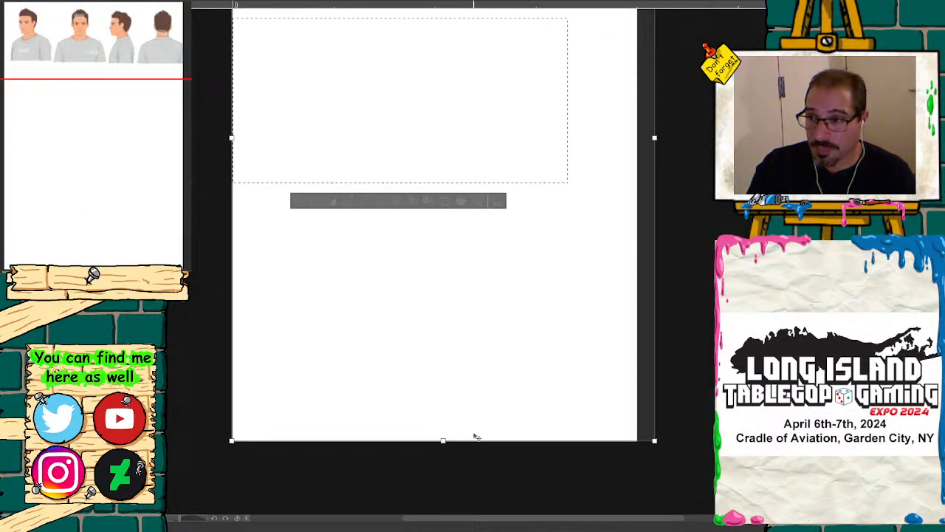
key(Return)
Step: Undo and redo the latest edits to compare the canvas before and after
key(ctrl+z)
drag(80, 136, 76, 94)
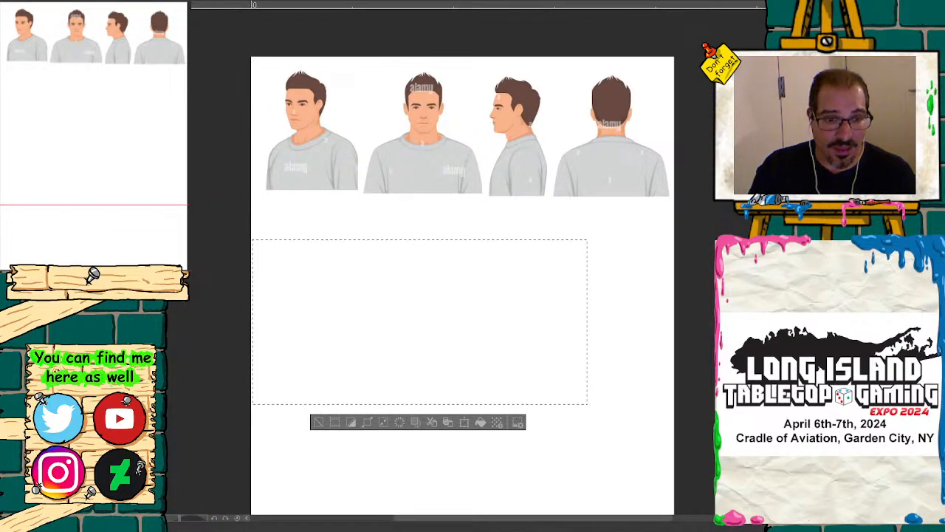
key(ctrl+z)
key(ctrl+y)
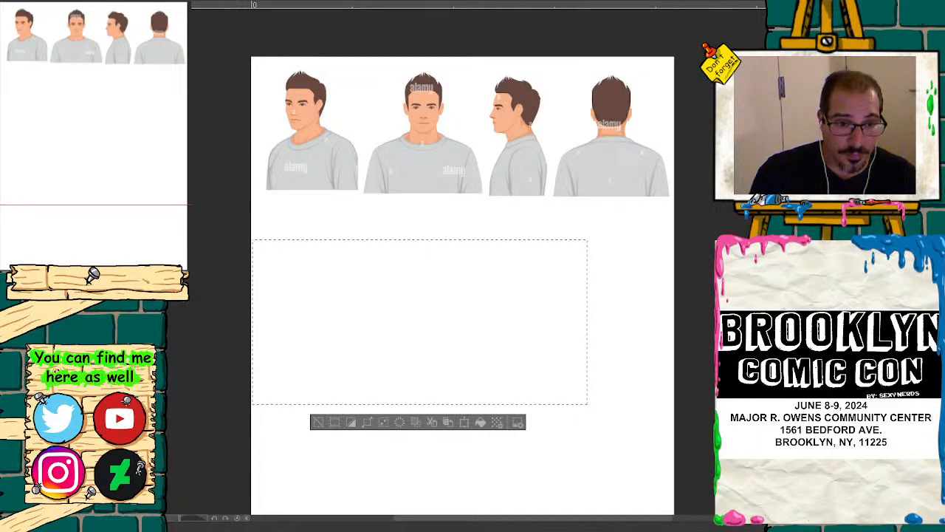
key(ctrl+z)
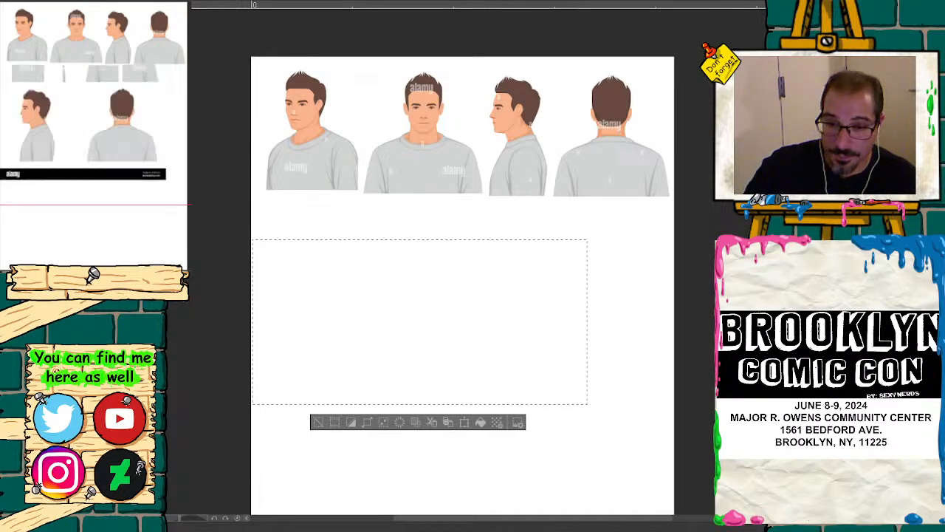
key(ctrl+y)
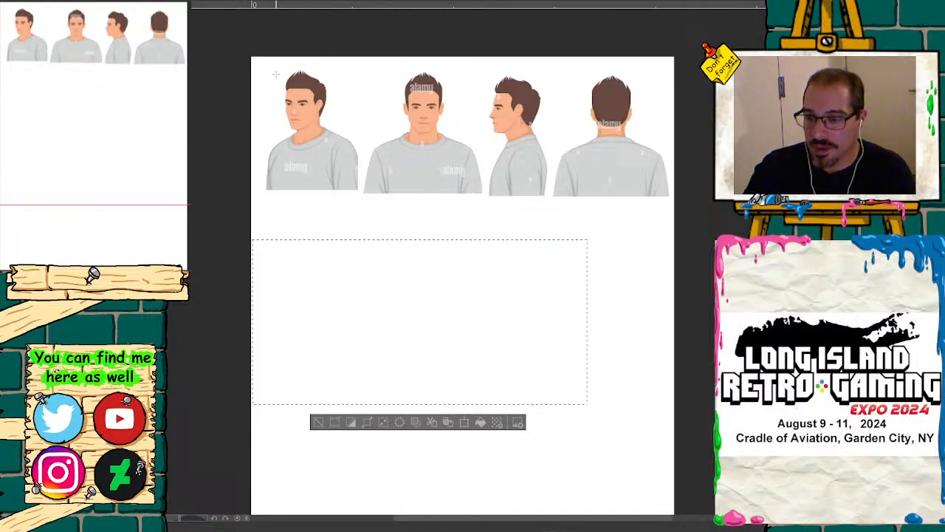
Step: Clear the selection and place a horizontal ruler guide across the row of figures at the front view's hairline
key(ctrl+d)
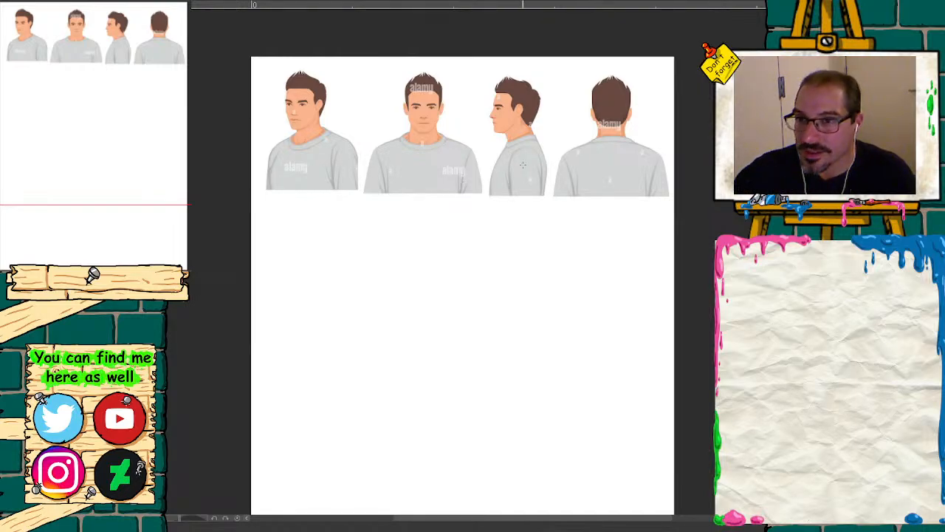
drag(441, 8, 445, 98)
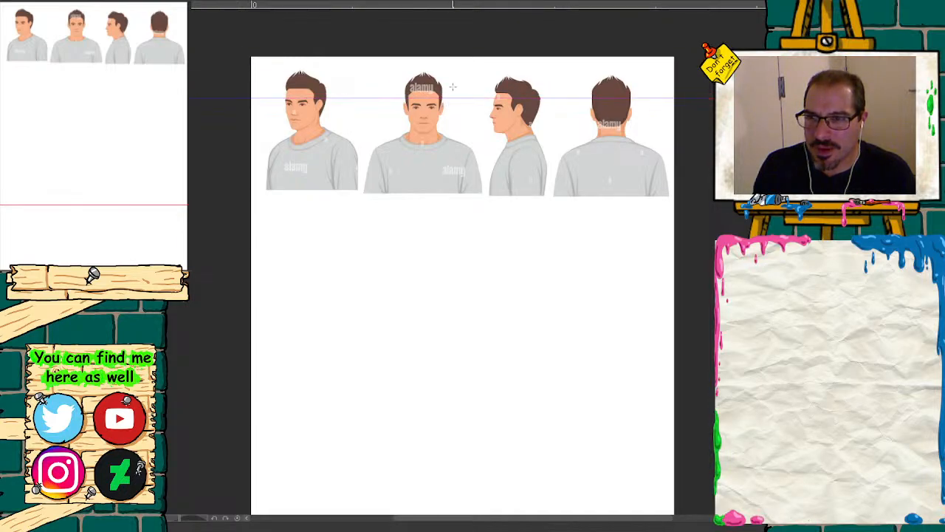
click(144, 277)
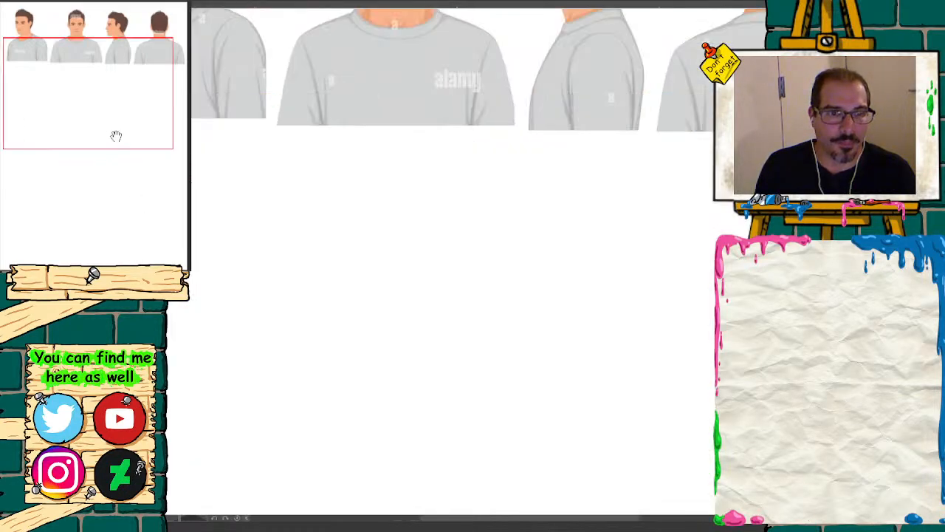
drag(116, 135, 110, 96)
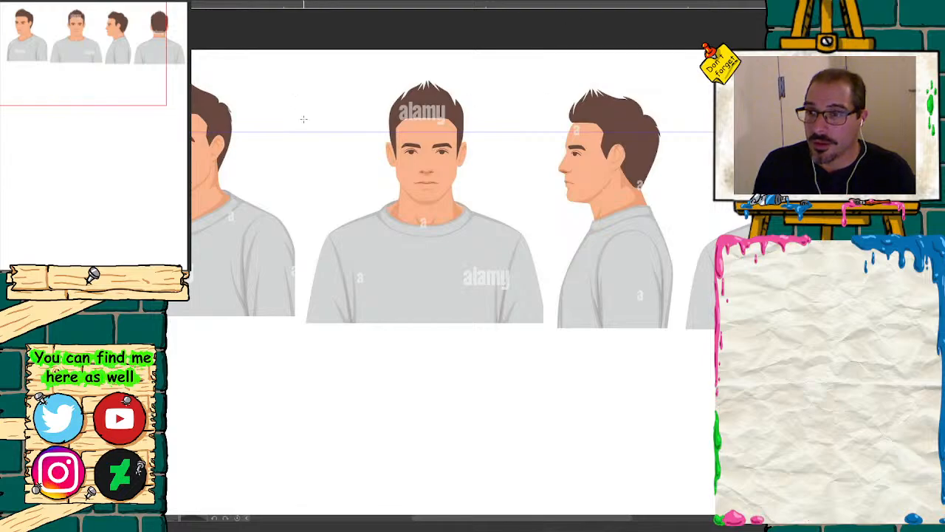
drag(311, 132, 314, 107)
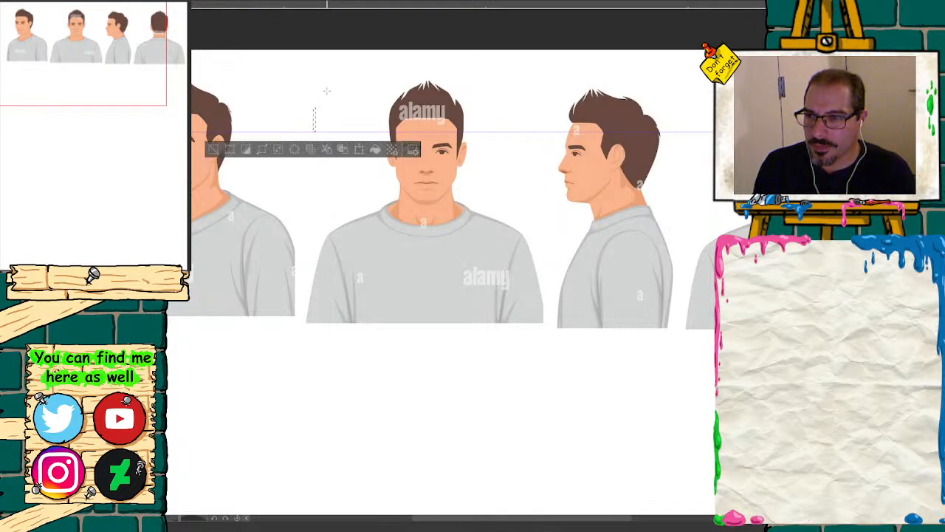
key(ctrl+d)
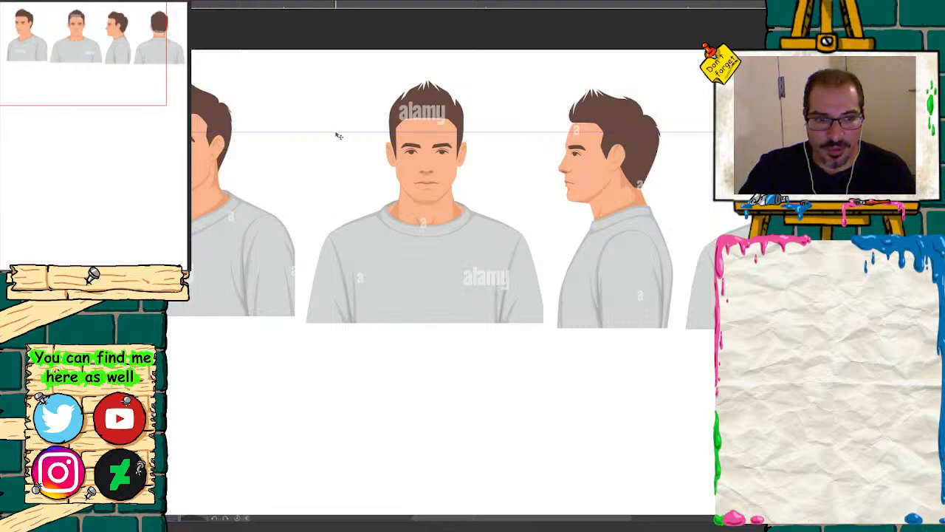
drag(334, 133, 333, 133)
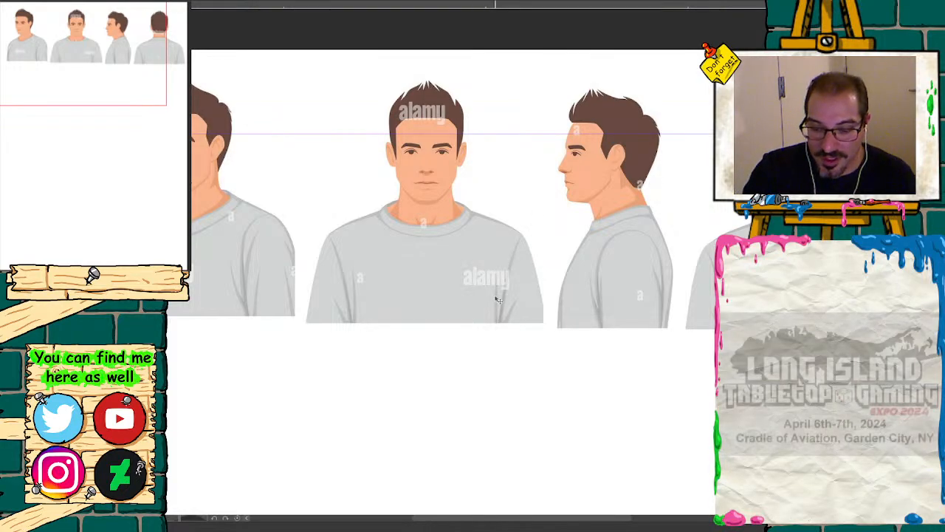
Step: Select the front-view figure and move it up slightly to level its features with the three-quarter view, then clear the selection
scroll(96, 121, down, 1)
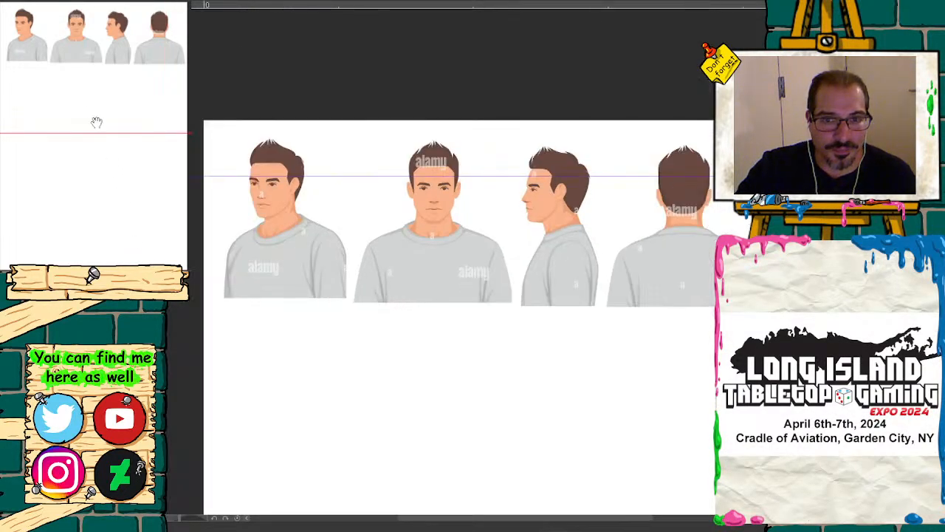
drag(104, 113, 111, 106)
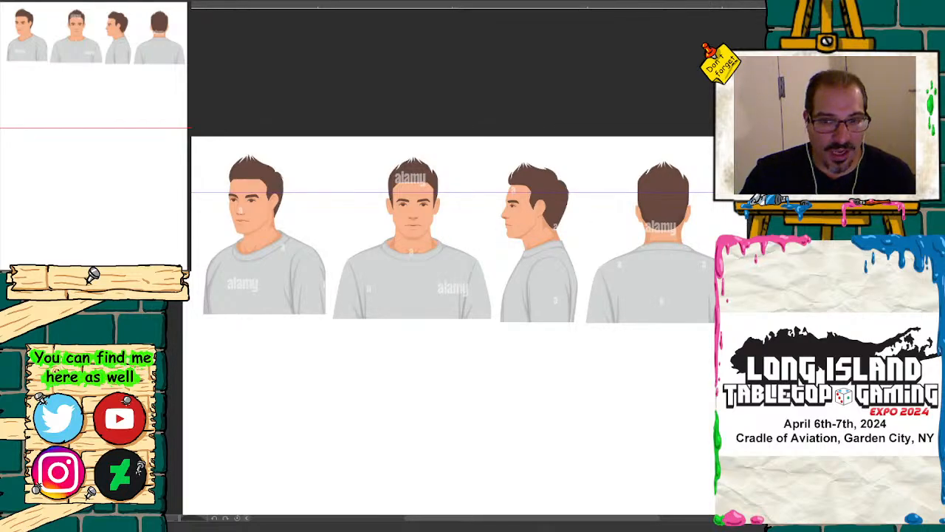
key(ctrl+plus)
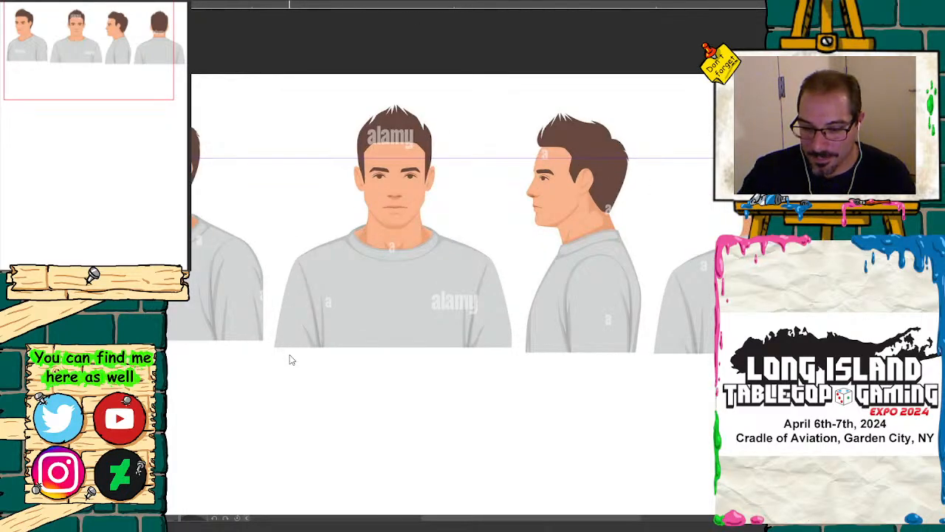
drag(271, 352, 516, 102)
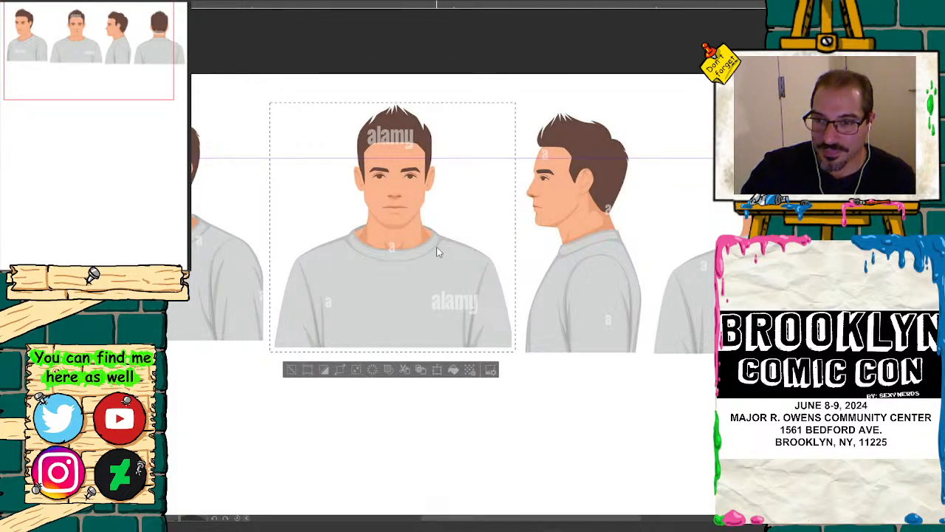
drag(436, 243, 438, 233)
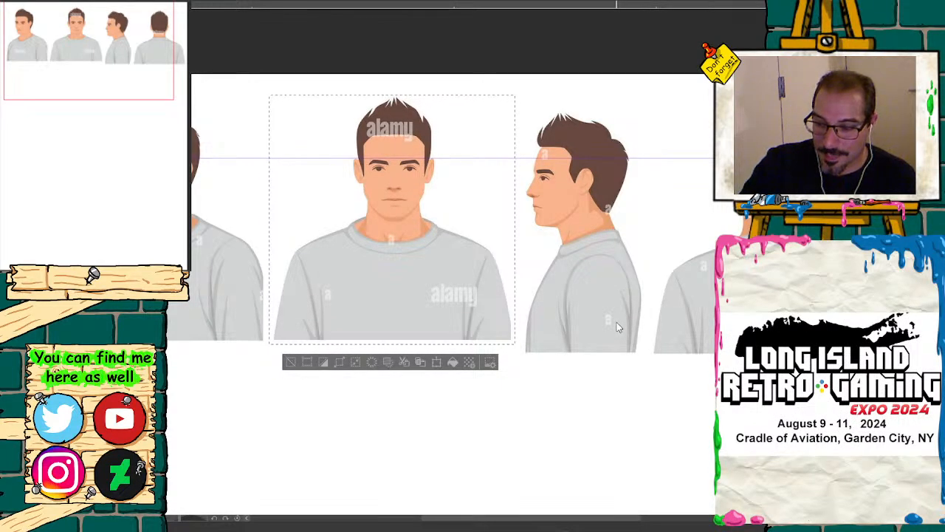
key(ctrl+d)
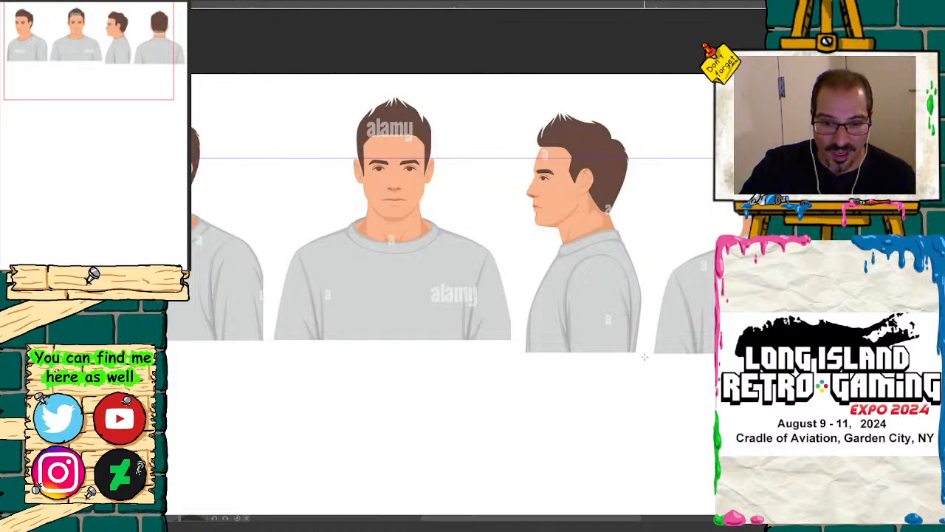
Step: Move the side-view and back-view figures up slightly, one after the other, to line up with the front view
mouse_move(650, 360)
mouse_down()
mouse_move(642, 244)
mouse_move(574, 93)
mouse_move(517, 109)
mouse_up()
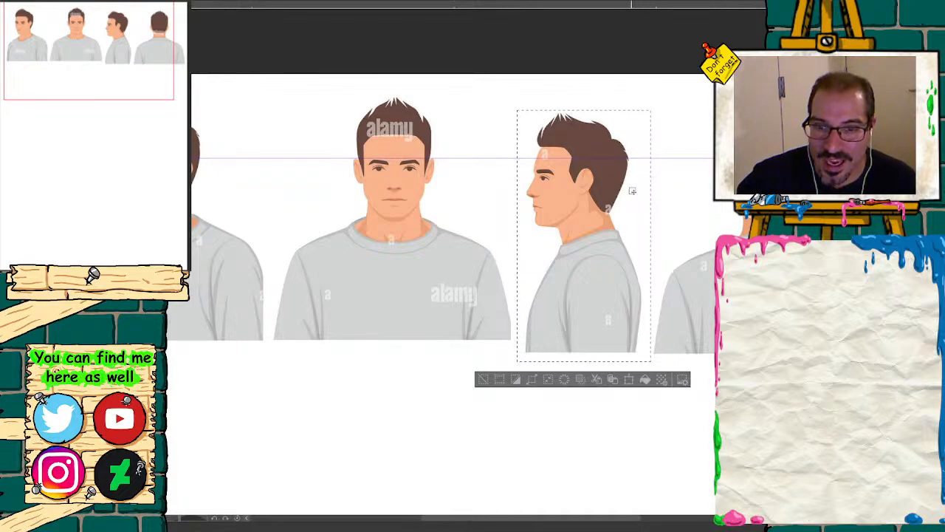
drag(607, 275, 607, 264)
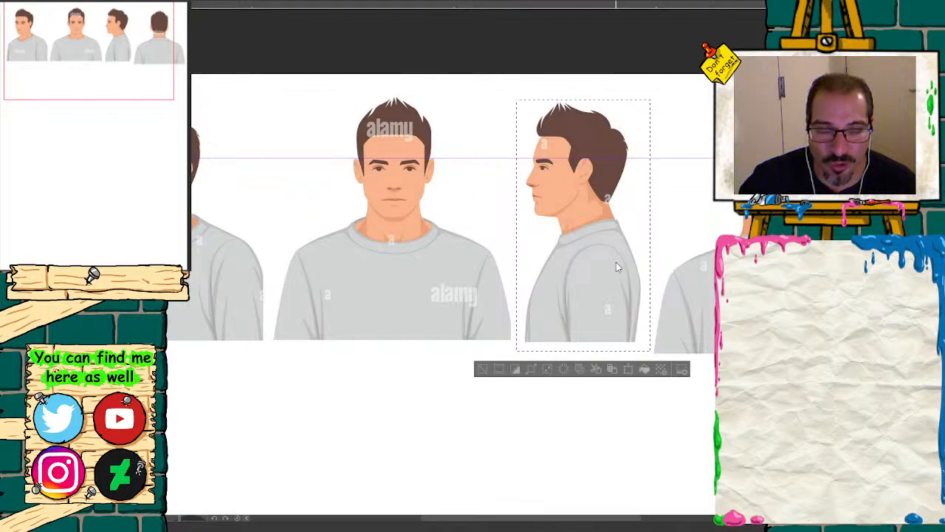
drag(93, 79, 118, 79)
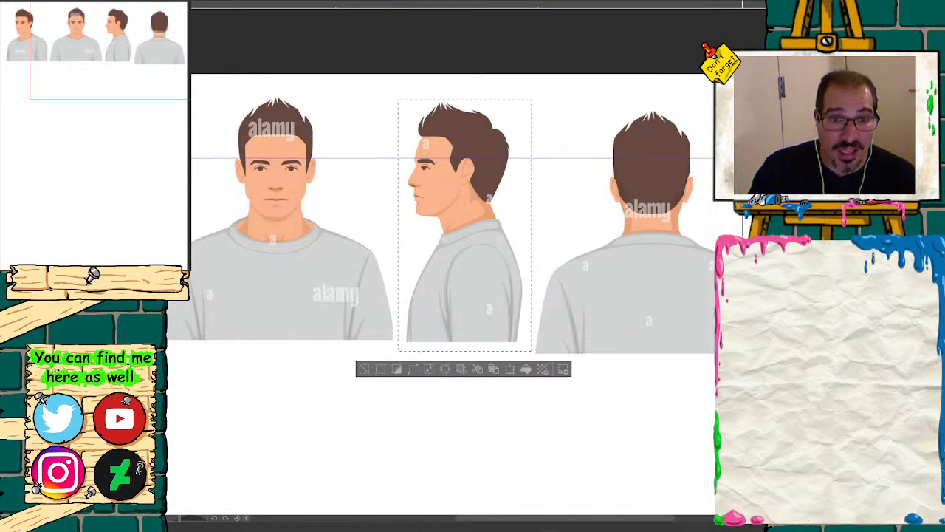
drag(742, 178, 528, 105)
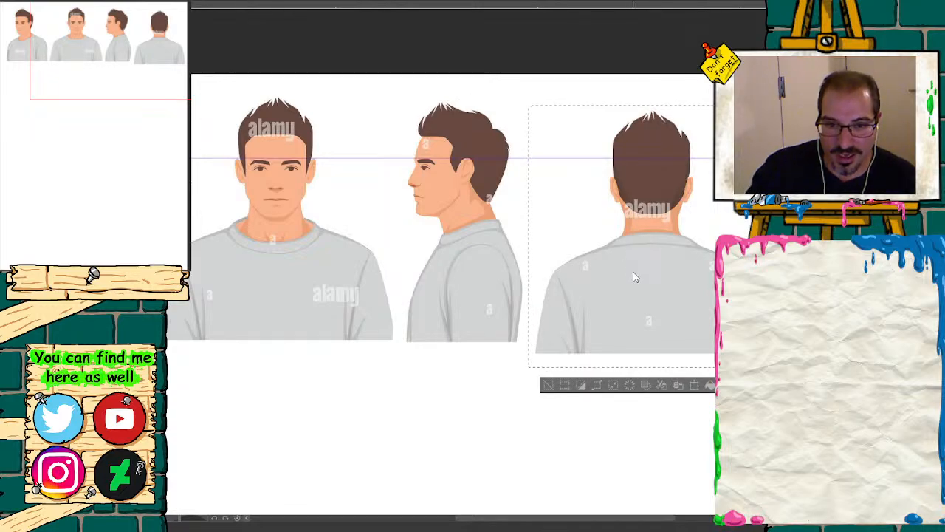
drag(634, 277, 632, 260)
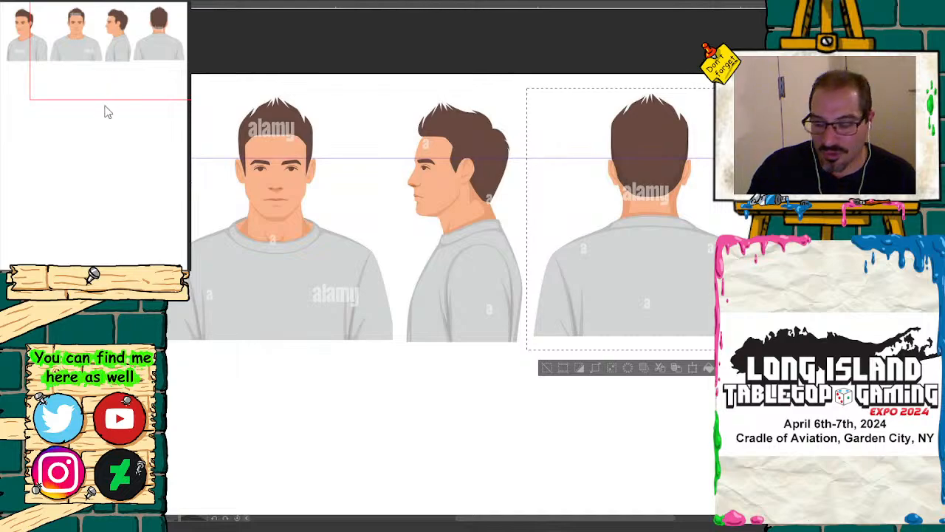
key(ctrl+d)
mouse_move(104, 76)
mouse_down()
mouse_move(72, 78)
mouse_move(97, 68)
mouse_up()
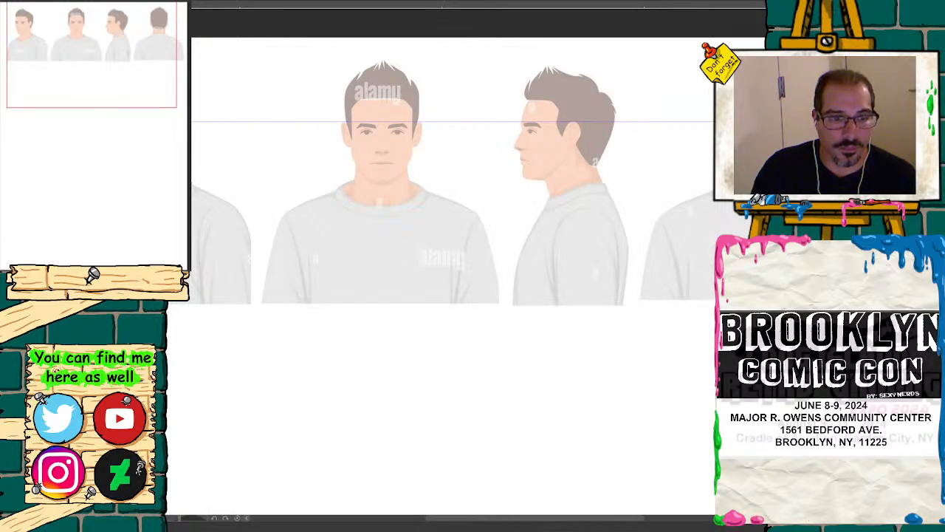
click(137, 279)
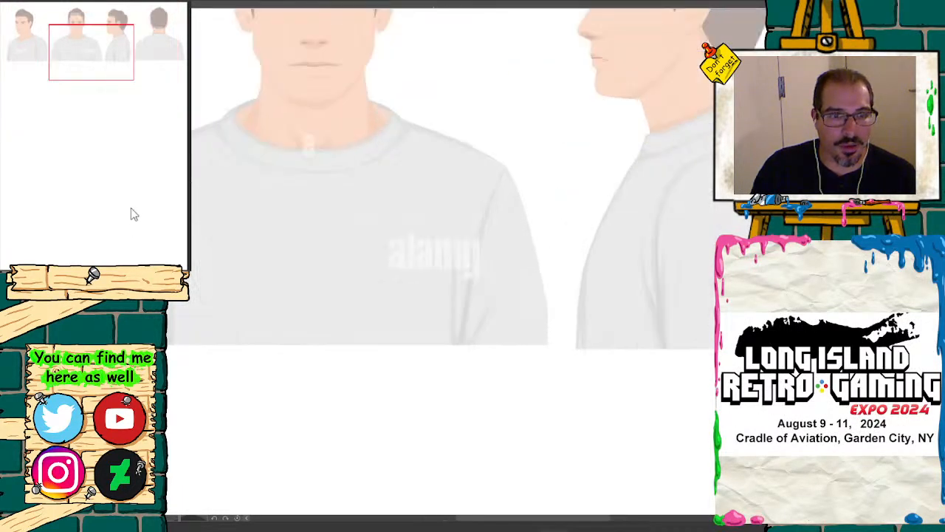
drag(101, 60, 130, 63)
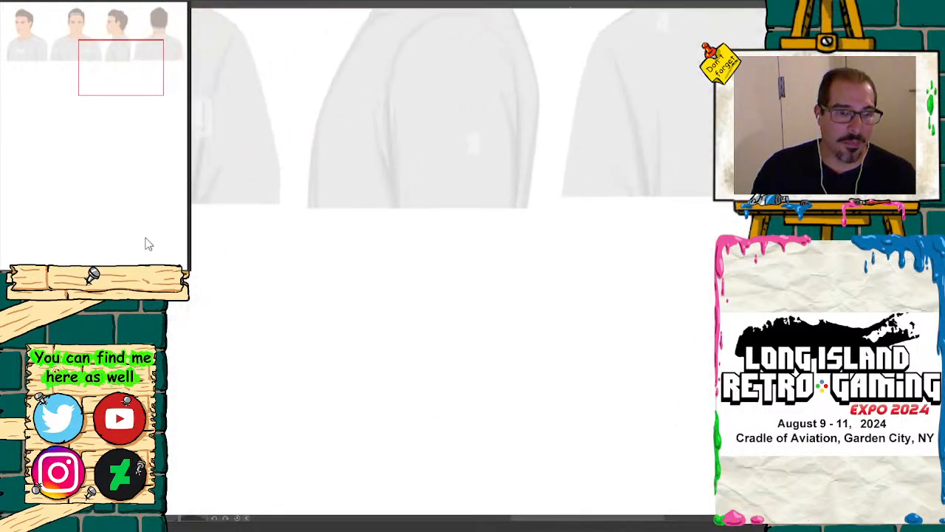
drag(150, 274, 140, 275)
drag(125, 90, 79, 65)
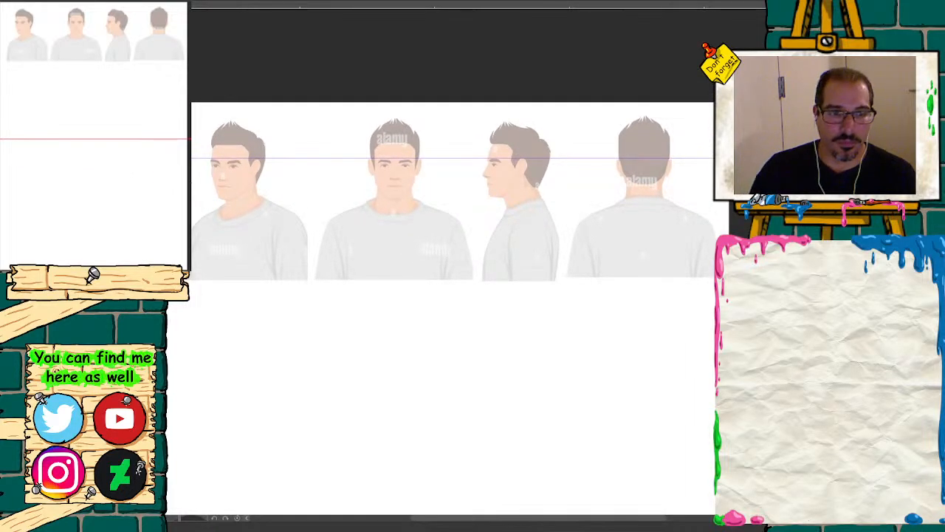
key(ctrl+plus)
drag(134, 81, 133, 74)
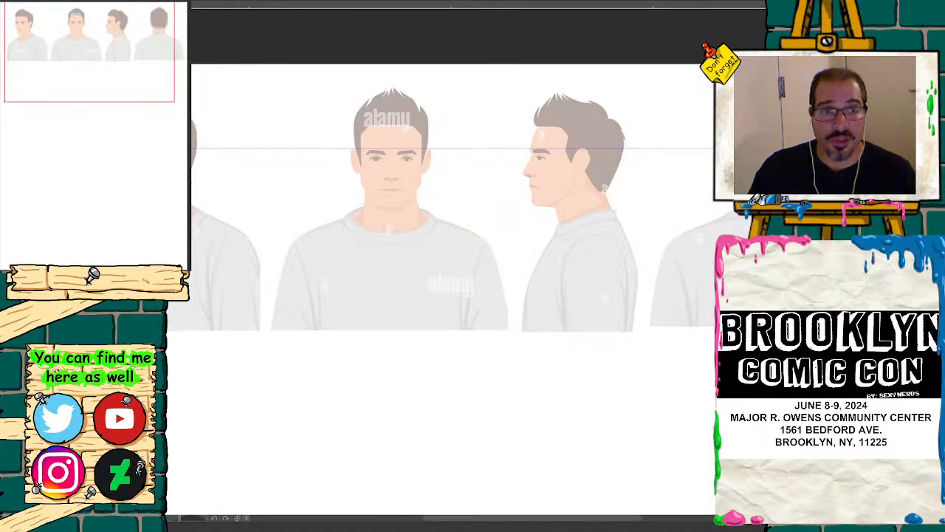
Step: Sketch a cyan curve along the three-quarter head's hairline, from the far temple across the forehead to the ear
key(ctrl+plus)
key(ctrl+plus)
drag(31, 44, 28, 20)
key(ctrl+plus)
key(ctrl+plus)
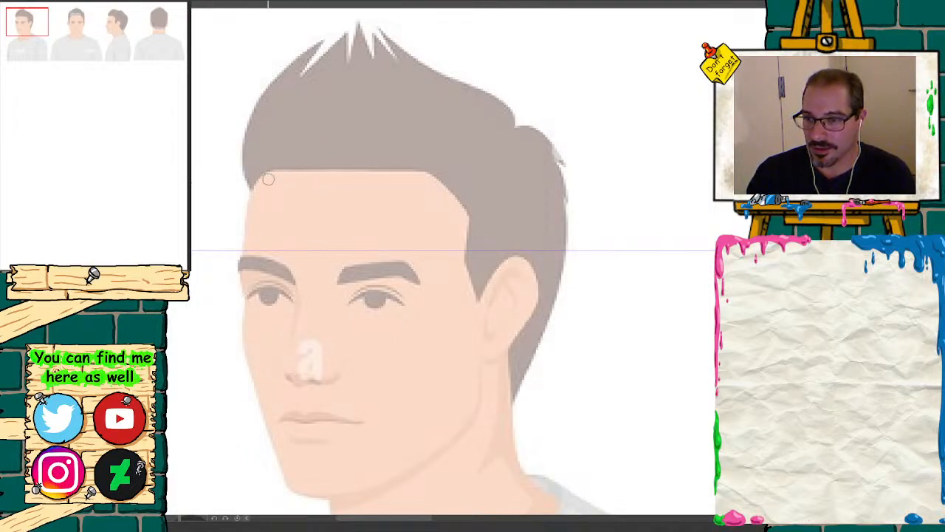
drag(274, 195, 340, 193)
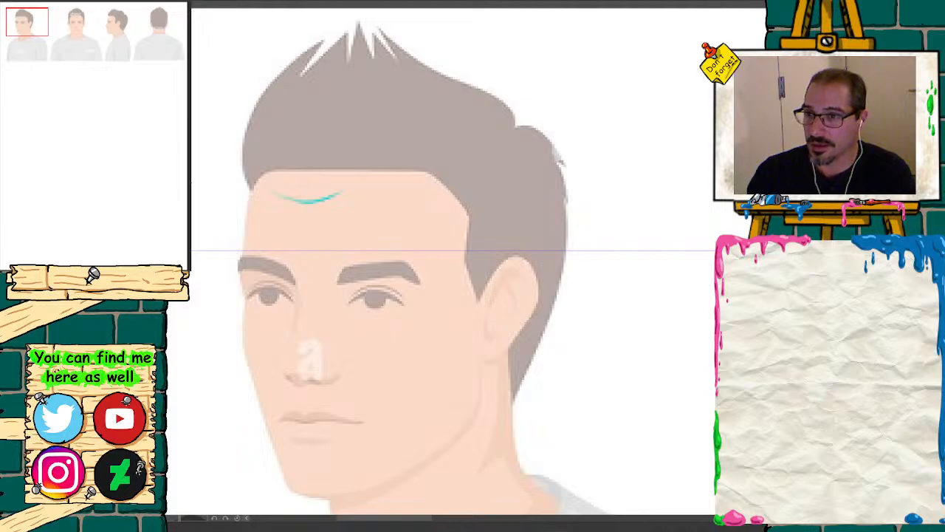
key(ctrl+z)
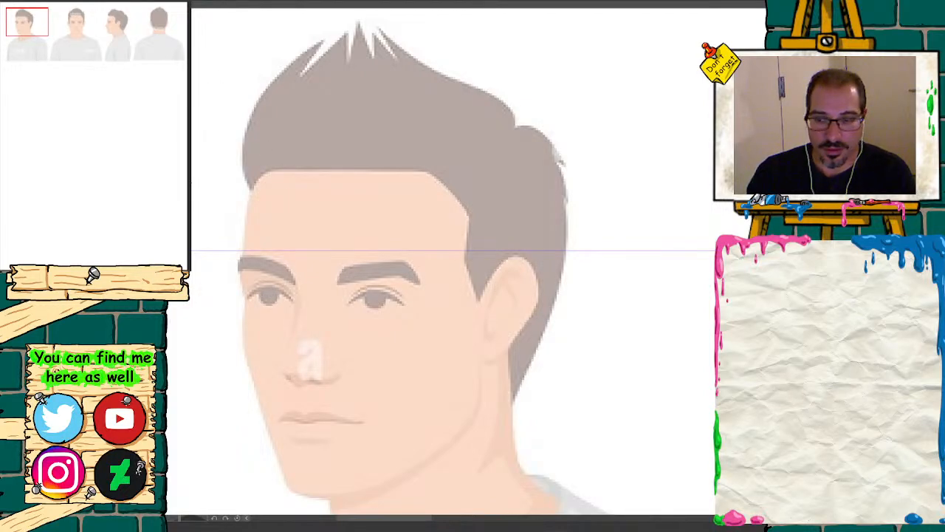
drag(252, 195, 278, 213)
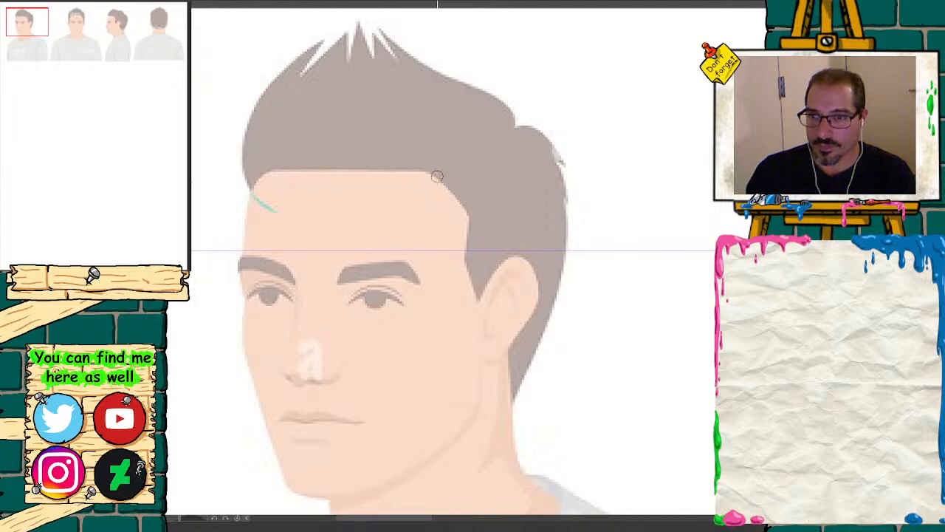
mouse_move(253, 208)
mouse_down()
mouse_move(319, 171)
mouse_move(417, 181)
mouse_move(457, 201)
mouse_up()
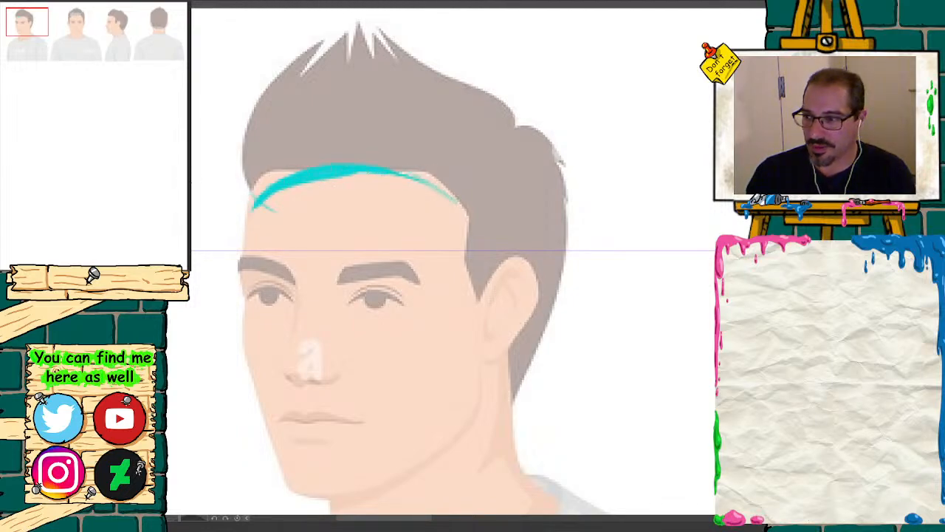
mouse_move(251, 208)
mouse_down()
mouse_move(278, 179)
mouse_move(376, 166)
mouse_move(455, 207)
mouse_move(482, 264)
mouse_move(457, 221)
mouse_move(367, 173)
mouse_up()
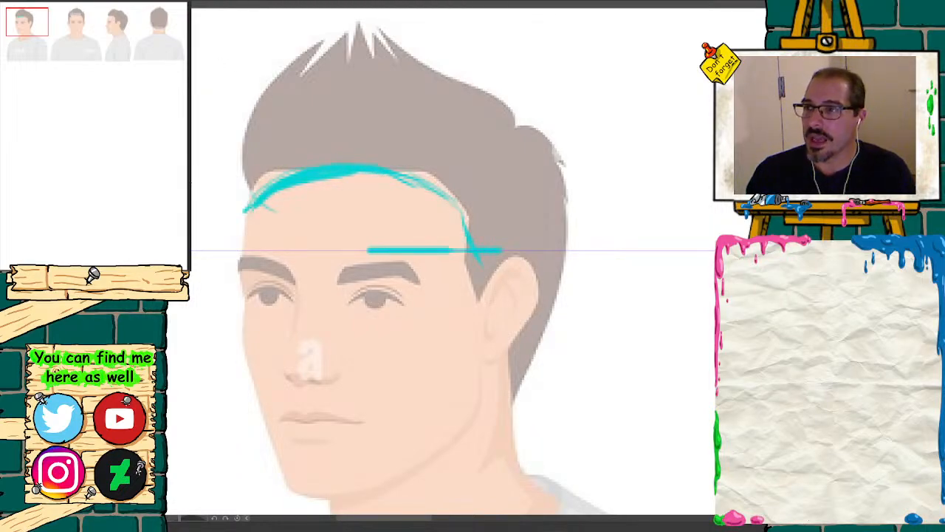
key(ctrl+z)
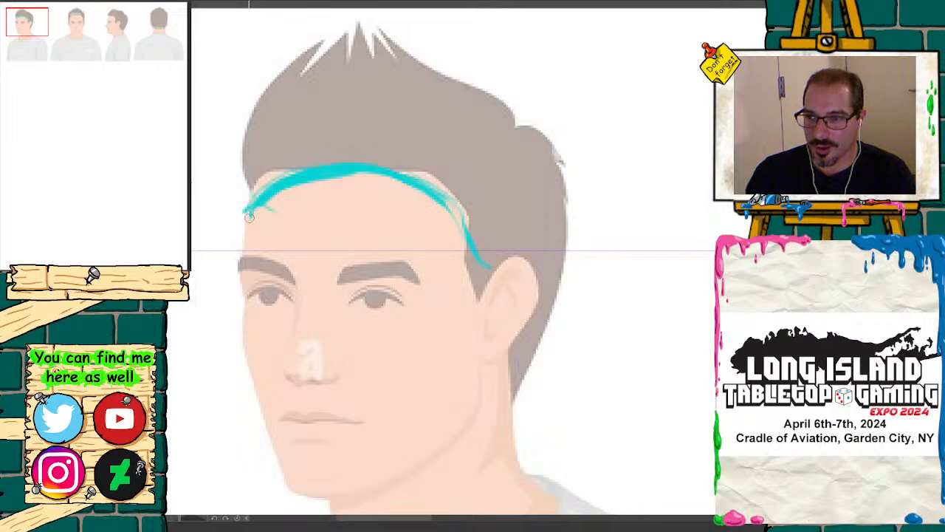
Step: Sketch the headgear's outer contour over the three-quarter head's hair, from the far temple to the nape, and reinforce the hairline curve
mouse_move(244, 234)
mouse_down()
mouse_move(226, 175)
mouse_move(233, 158)
mouse_move(237, 194)
mouse_move(252, 153)
mouse_move(295, 120)
mouse_move(444, 104)
mouse_move(538, 160)
mouse_move(547, 177)
mouse_up()
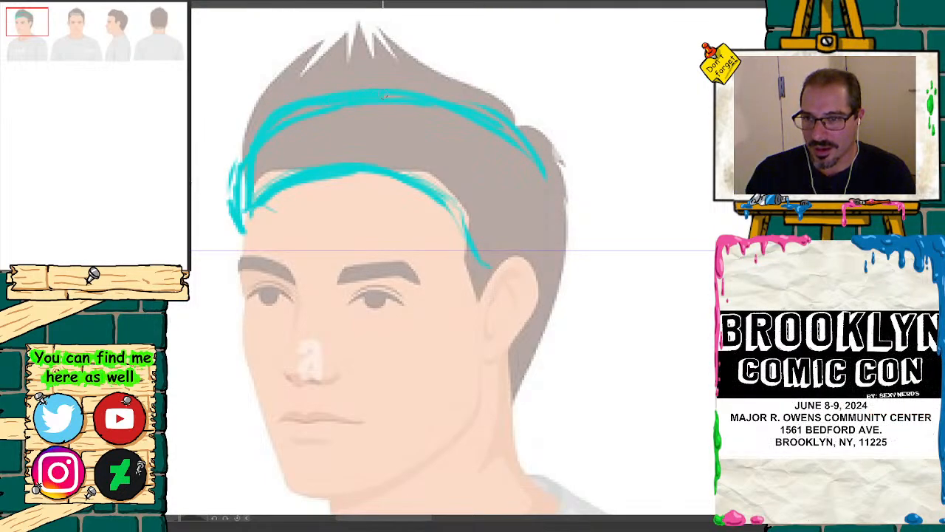
mouse_move(548, 238)
mouse_down()
mouse_move(542, 319)
mouse_move(513, 398)
mouse_up()
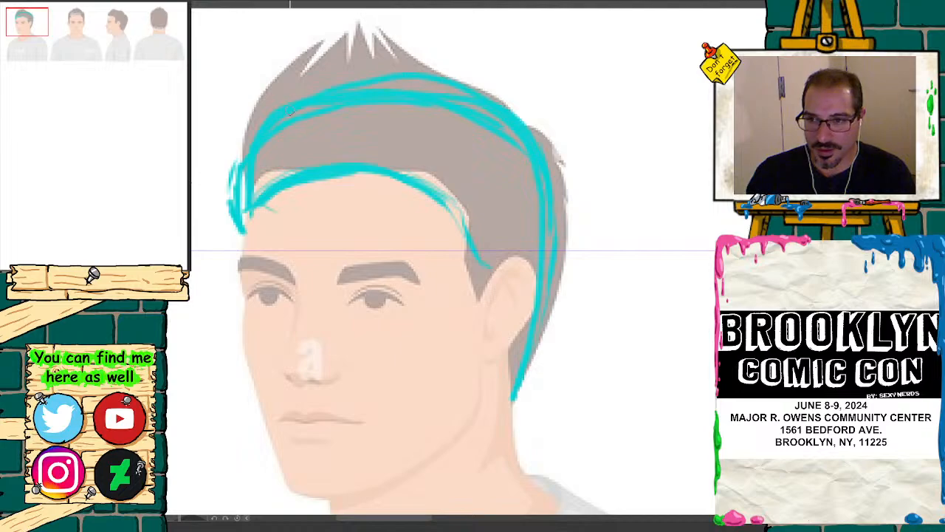
drag(241, 152, 251, 235)
drag(244, 172, 244, 229)
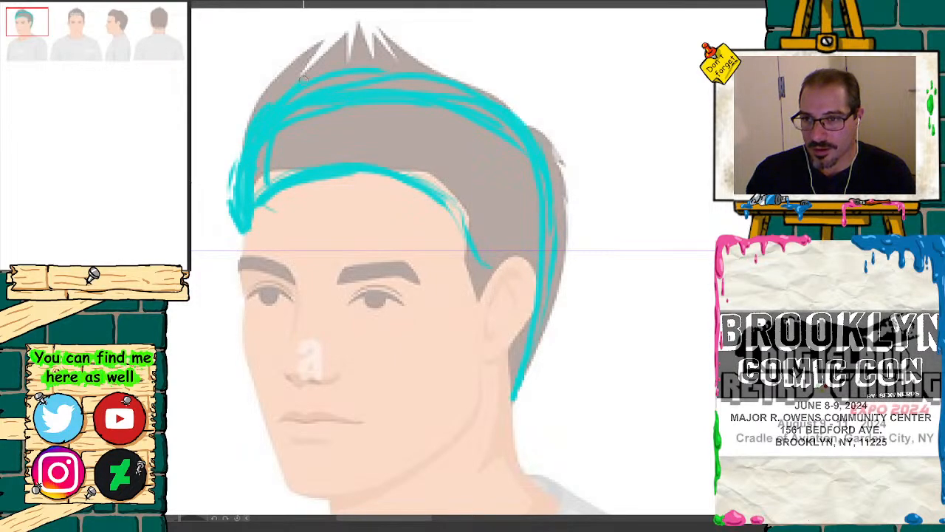
mouse_move(422, 191)
mouse_down()
mouse_move(472, 254)
mouse_move(386, 174)
mouse_move(274, 195)
mouse_up()
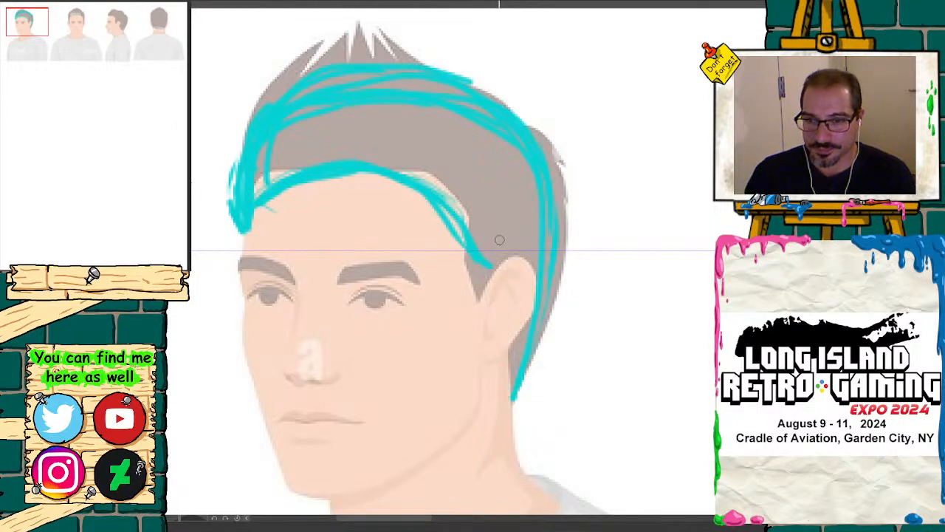
Step: Draw a loop around the three-quarter view's ear and clean up the headgear's contour by erasing its overlapping inner strokes
mouse_move(499, 271)
mouse_down()
mouse_move(523, 254)
mouse_move(550, 341)
mouse_move(495, 272)
mouse_move(488, 332)
mouse_move(514, 255)
mouse_move(517, 346)
mouse_up()
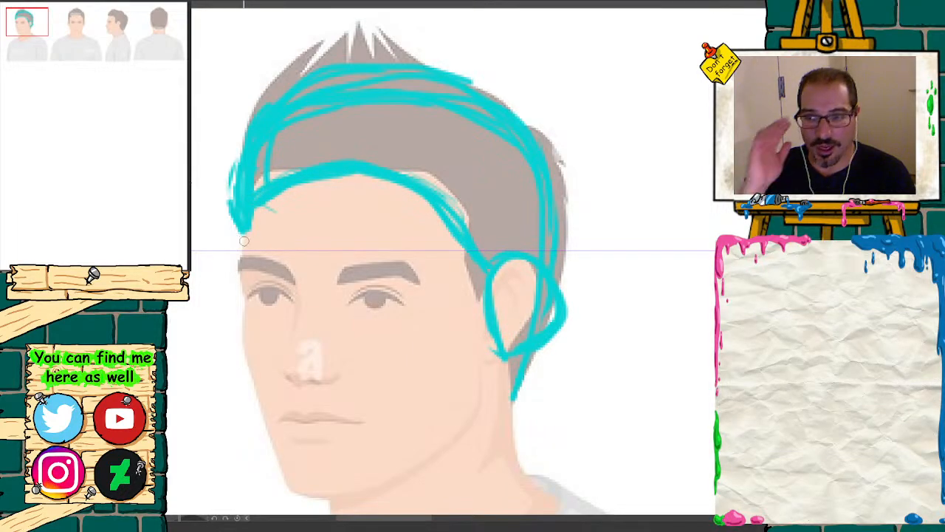
mouse_move(234, 208)
mouse_down()
mouse_move(243, 107)
mouse_move(277, 83)
mouse_up()
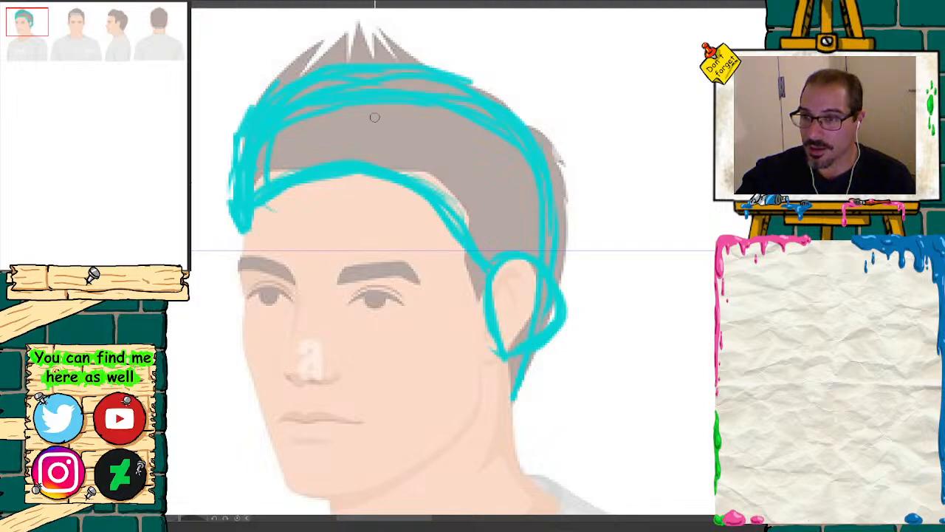
key(e)
drag(418, 96, 314, 108)
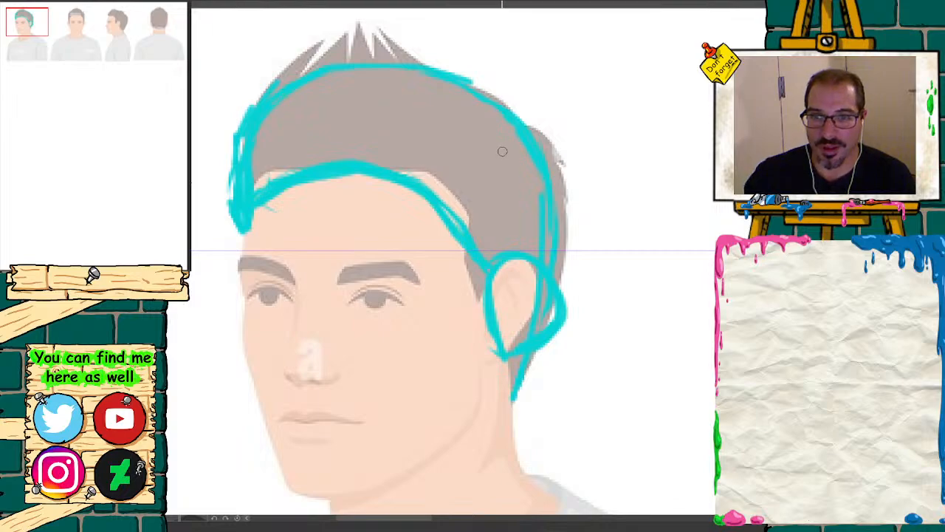
Step: Draw a squarish mount above the ear and add a ball-tipped antenna to each side of the headgear
drag(494, 153, 507, 183)
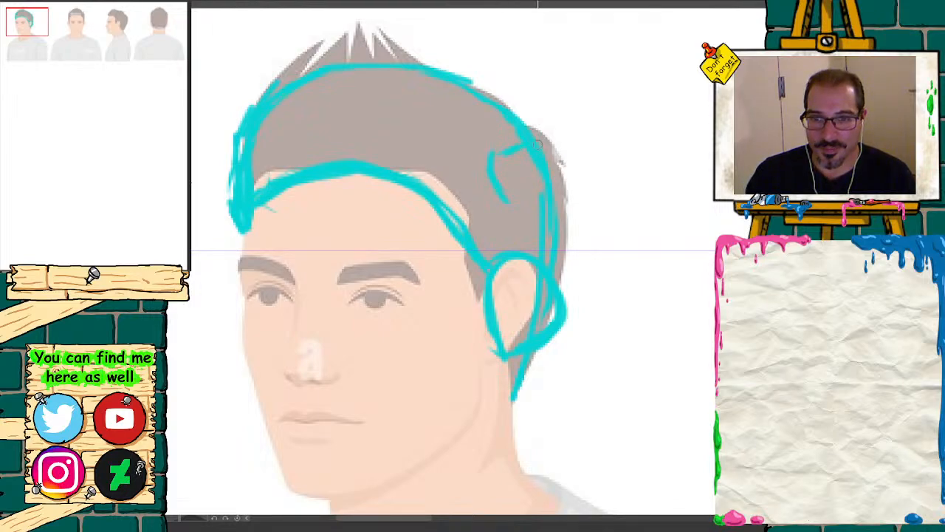
drag(538, 145, 521, 203)
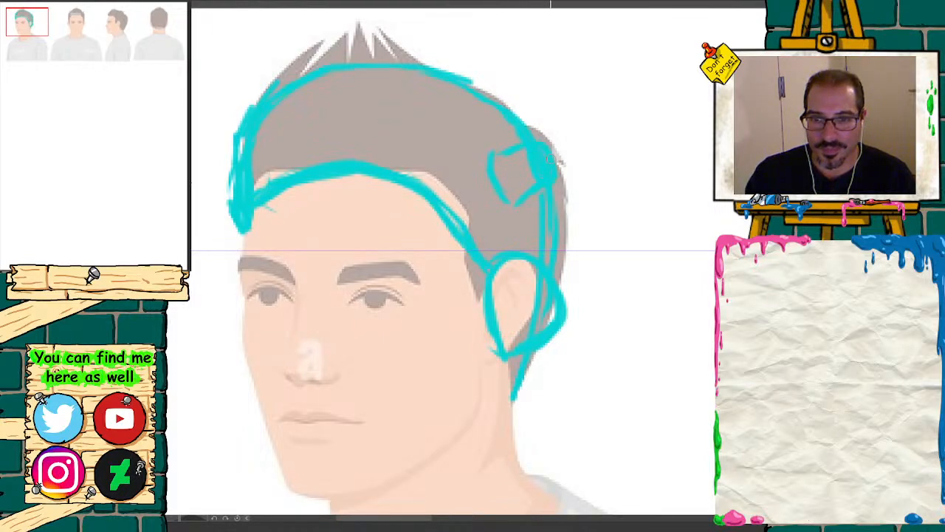
drag(552, 156, 595, 133)
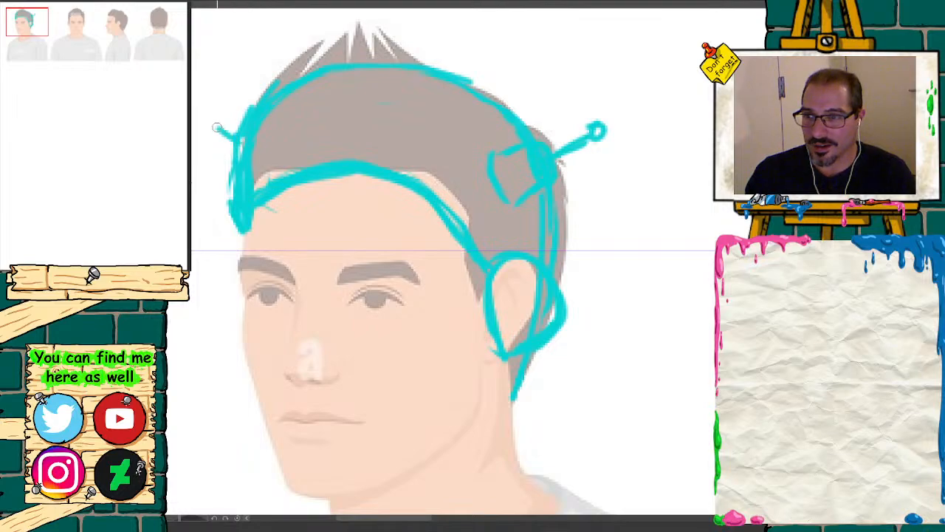
drag(233, 138, 198, 116)
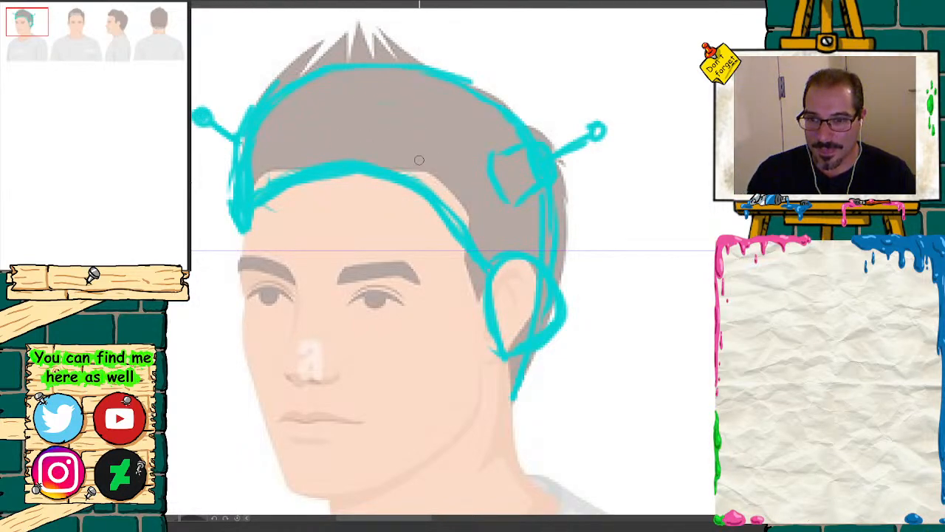
Step: Draw a curved, ribbed band on each side of the headgear, running from the hairline up to the outer contour
mouse_move(402, 144)
mouse_down()
mouse_move(404, 171)
mouse_move(448, 161)
mouse_move(499, 87)
mouse_move(533, 121)
mouse_up()
drag(449, 113, 472, 133)
mouse_move(463, 103)
mouse_down()
mouse_move(487, 124)
mouse_move(503, 118)
mouse_up()
drag(287, 94, 302, 168)
mouse_move(296, 78)
mouse_down()
mouse_move(264, 77)
mouse_move(255, 109)
mouse_up()
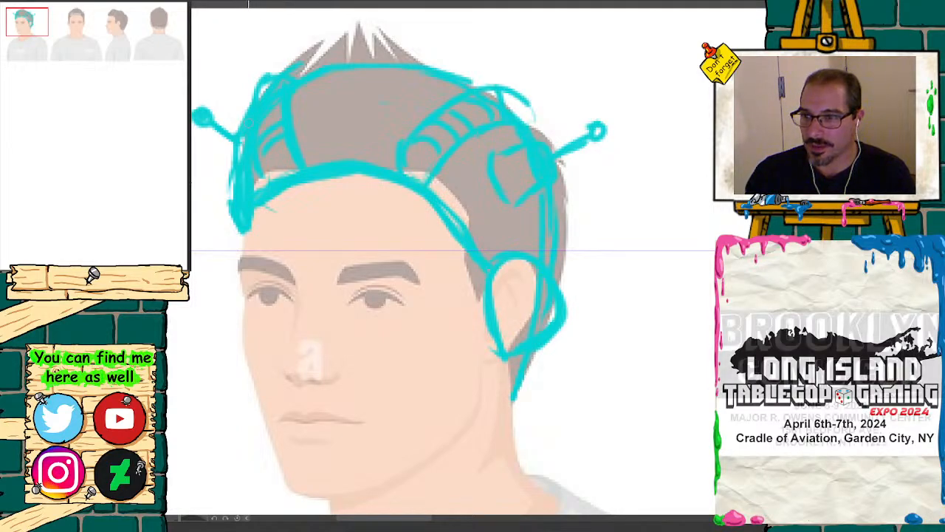
Step: Ink in black the three-quarter headgear's far-temple edge, both side antennae, the squarish mount and the rear contour above the ear
mouse_move(240, 135)
mouse_down()
mouse_move(243, 229)
mouse_move(239, 215)
mouse_up()
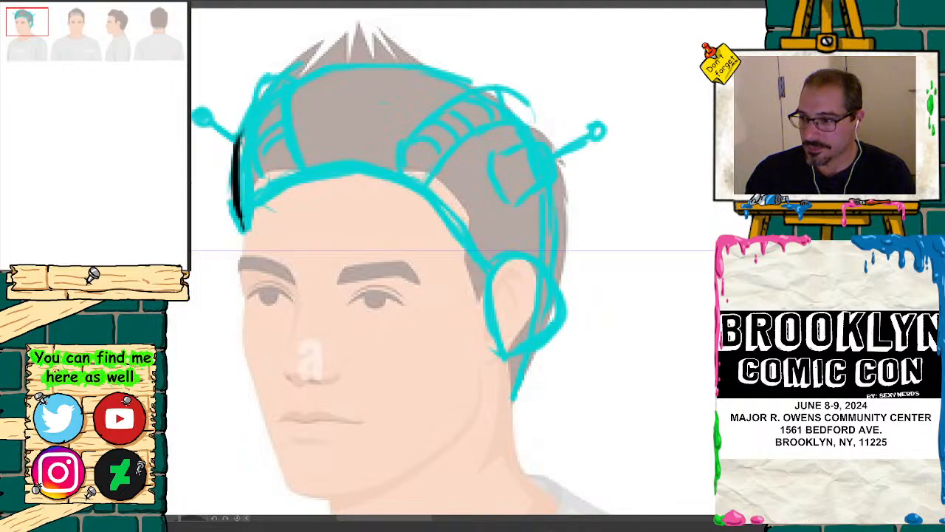
mouse_move(212, 125)
mouse_down()
mouse_move(231, 141)
mouse_move(193, 111)
mouse_move(213, 107)
mouse_up()
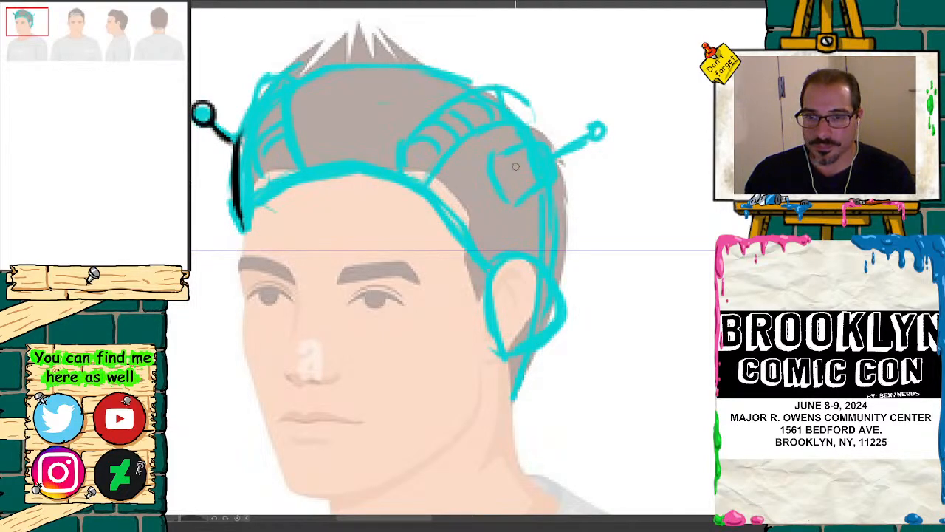
mouse_move(484, 167)
mouse_down()
mouse_move(533, 145)
mouse_move(537, 174)
mouse_move(530, 139)
mouse_up()
drag(552, 178, 520, 203)
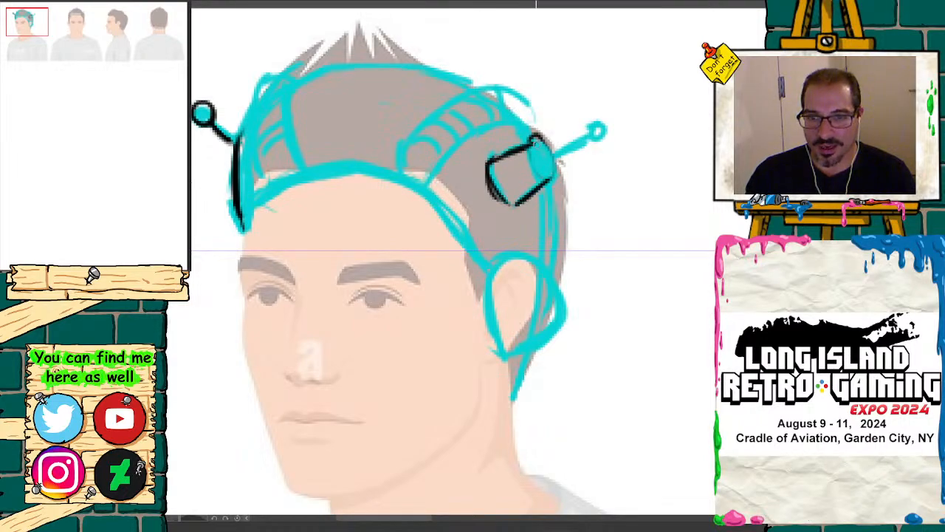
mouse_move(535, 144)
mouse_down()
mouse_move(601, 139)
mouse_move(600, 123)
mouse_up()
drag(551, 182, 550, 240)
drag(550, 201, 544, 260)
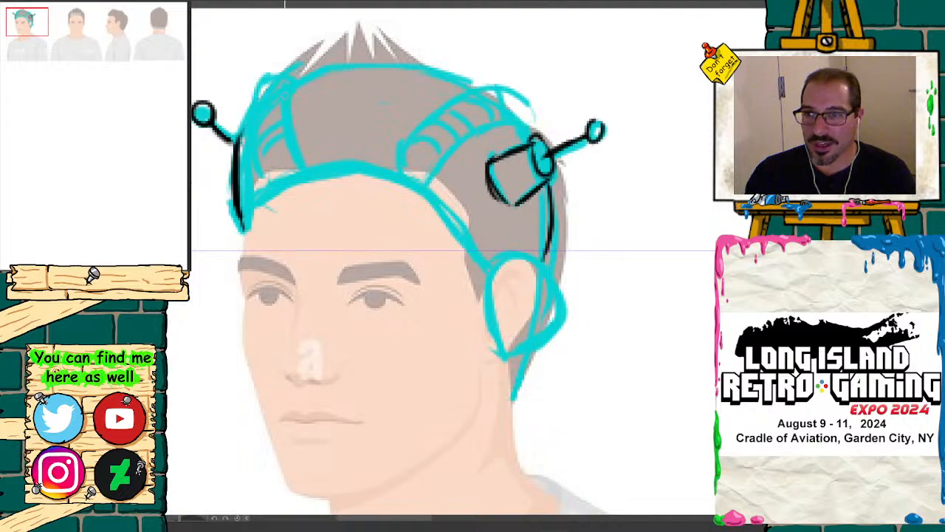
Step: Ink in black the three-quarter headgear's crown contour, hairline curve, ear loop and nape edge, and add a small inner curve to the ear
mouse_move(290, 87)
mouse_down()
mouse_move(353, 59)
mouse_move(435, 67)
mouse_move(471, 88)
mouse_move(336, 59)
mouse_move(259, 107)
mouse_move(244, 231)
mouse_move(251, 203)
mouse_move(285, 173)
mouse_move(391, 170)
mouse_move(487, 261)
mouse_move(403, 178)
mouse_move(299, 168)
mouse_move(248, 207)
mouse_up()
mouse_move(489, 260)
mouse_down()
mouse_move(495, 336)
mouse_move(482, 285)
mouse_move(528, 257)
mouse_move(553, 288)
mouse_move(509, 351)
mouse_move(518, 255)
mouse_move(526, 347)
mouse_move(504, 344)
mouse_up()
mouse_move(487, 307)
mouse_down()
mouse_move(496, 258)
mouse_move(559, 299)
mouse_move(509, 350)
mouse_up()
drag(549, 243, 547, 263)
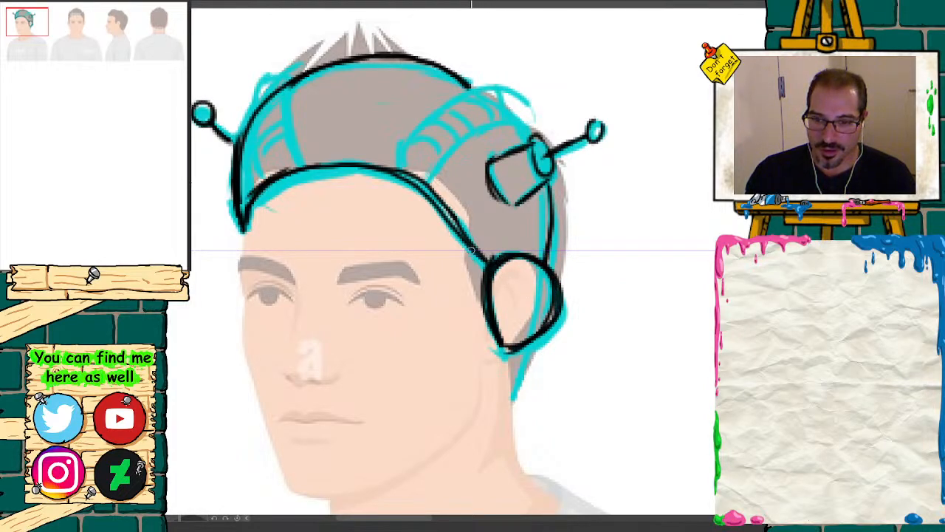
drag(471, 251, 487, 267)
mouse_move(532, 349)
mouse_down()
mouse_move(517, 378)
mouse_move(515, 363)
mouse_up()
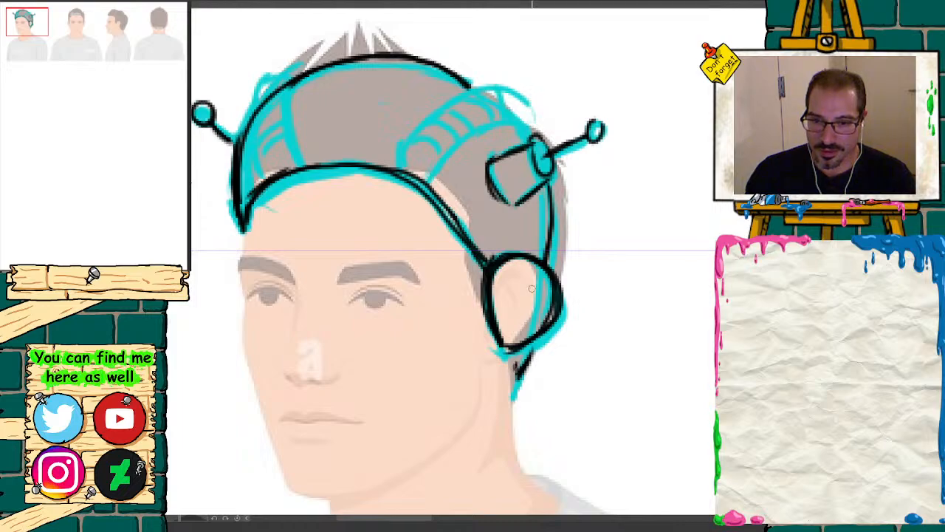
mouse_move(509, 287)
mouse_down()
mouse_move(533, 280)
mouse_move(506, 304)
mouse_move(535, 281)
mouse_up()
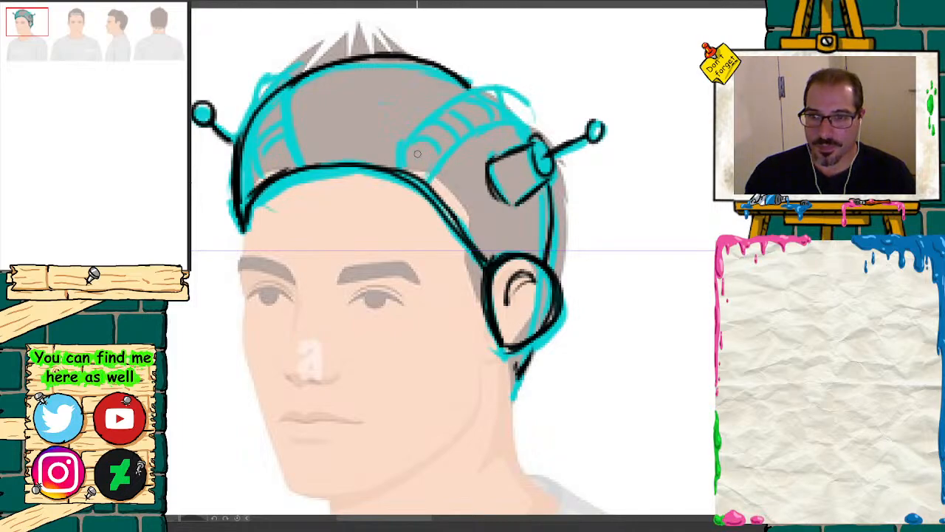
Step: Ink the outlines and ribs of the near and far curved bands in black on the three-quarter headgear
mouse_move(408, 146)
mouse_down()
mouse_move(403, 176)
mouse_move(423, 185)
mouse_up()
mouse_move(466, 140)
mouse_down()
mouse_move(520, 127)
mouse_move(534, 135)
mouse_move(521, 103)
mouse_move(439, 108)
mouse_move(409, 149)
mouse_up()
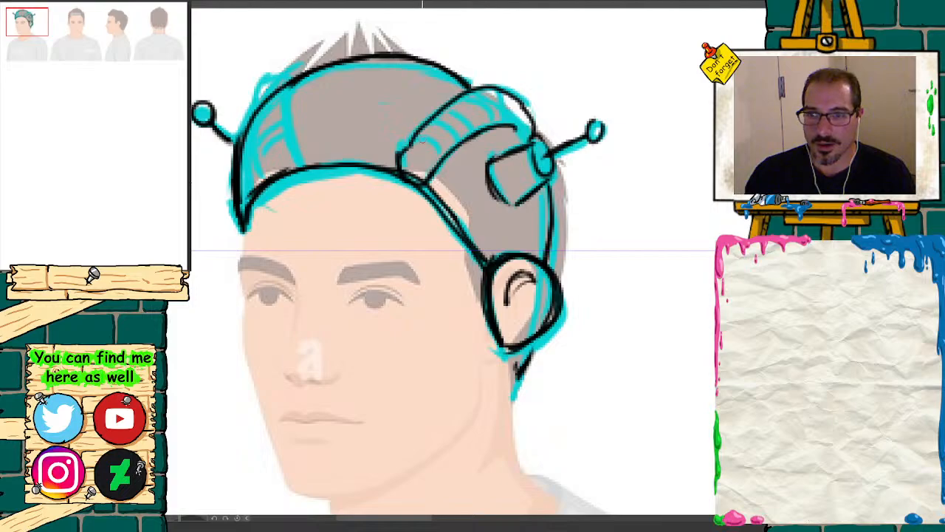
drag(438, 117, 402, 164)
mouse_move(416, 133)
mouse_down()
mouse_move(404, 158)
mouse_move(443, 155)
mouse_move(446, 118)
mouse_up()
mouse_move(446, 123)
mouse_down()
mouse_move(467, 108)
mouse_move(475, 117)
mouse_up()
drag(470, 116, 511, 87)
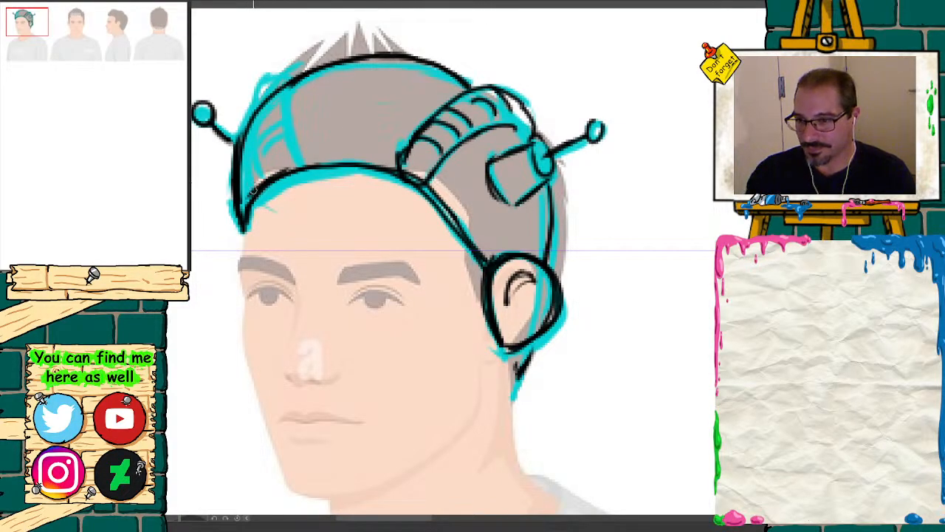
mouse_move(241, 112)
mouse_down()
mouse_move(245, 184)
mouse_move(236, 98)
mouse_move(273, 75)
mouse_move(287, 81)
mouse_move(274, 138)
mouse_move(288, 187)
mouse_move(256, 192)
mouse_move(286, 175)
mouse_up()
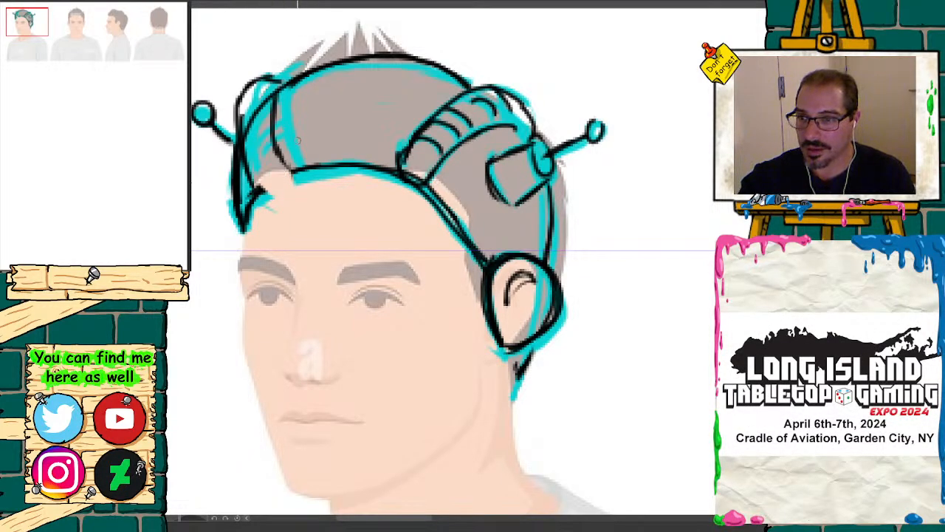
mouse_move(287, 171)
mouse_down()
mouse_move(264, 196)
mouse_move(280, 162)
mouse_move(262, 128)
mouse_up()
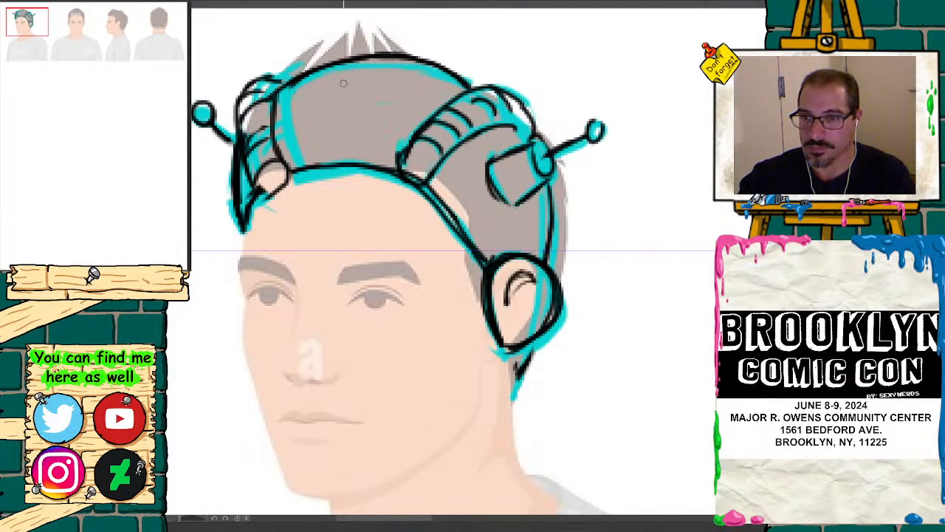
Step: Draw three more antennae on small cylindrical mounts, one at the front of the headgear and two along its crown
drag(322, 121, 345, 140)
drag(29, 28, 25, 20)
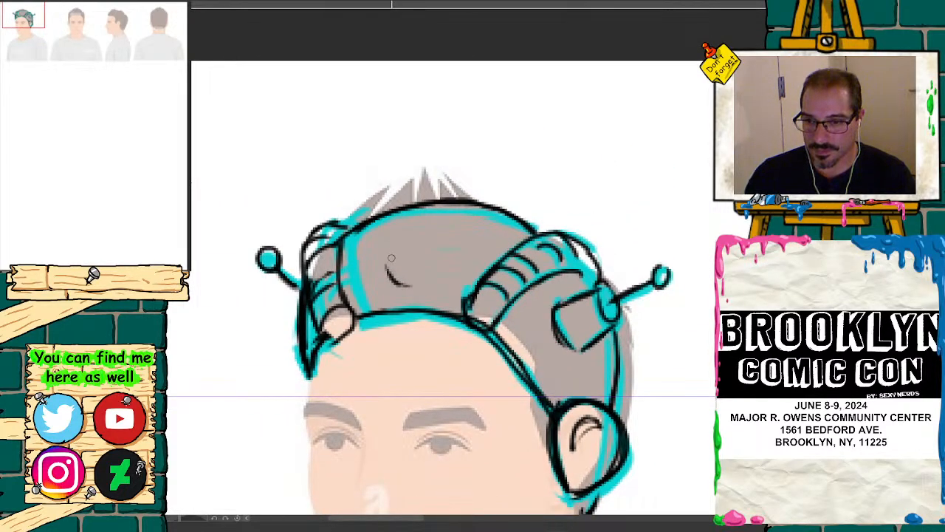
mouse_move(387, 273)
mouse_down()
mouse_move(393, 252)
mouse_move(384, 292)
mouse_move(427, 286)
mouse_move(426, 277)
mouse_move(433, 284)
mouse_up()
mouse_move(412, 249)
mouse_down()
mouse_move(385, 250)
mouse_move(402, 243)
mouse_move(378, 232)
mouse_move(372, 213)
mouse_move(431, 224)
mouse_move(456, 215)
mouse_up()
mouse_move(410, 184)
mouse_down()
mouse_move(406, 215)
mouse_move(432, 162)
mouse_move(452, 175)
mouse_move(446, 198)
mouse_up()
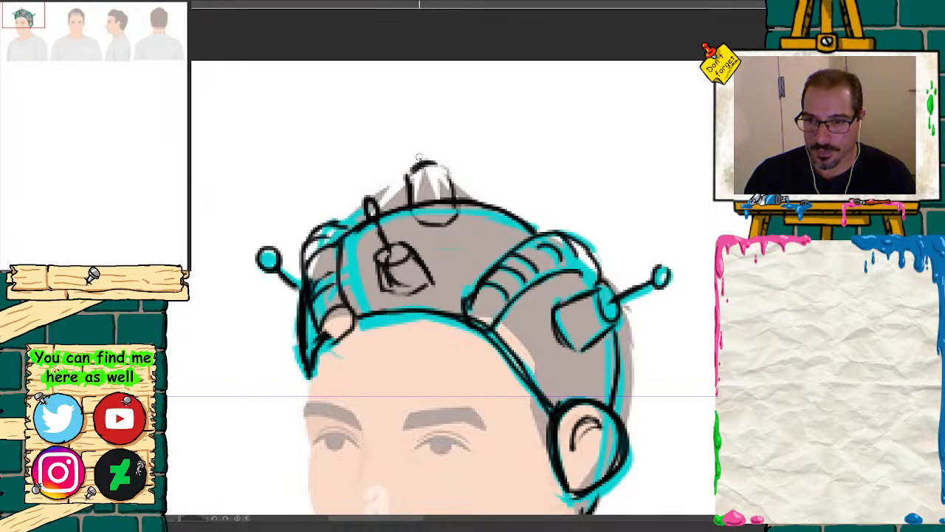
drag(418, 158, 414, 127)
drag(412, 174, 443, 178)
drag(418, 148, 411, 118)
mouse_move(473, 199)
mouse_down()
mouse_move(494, 183)
mouse_move(507, 207)
mouse_move(513, 142)
mouse_up()
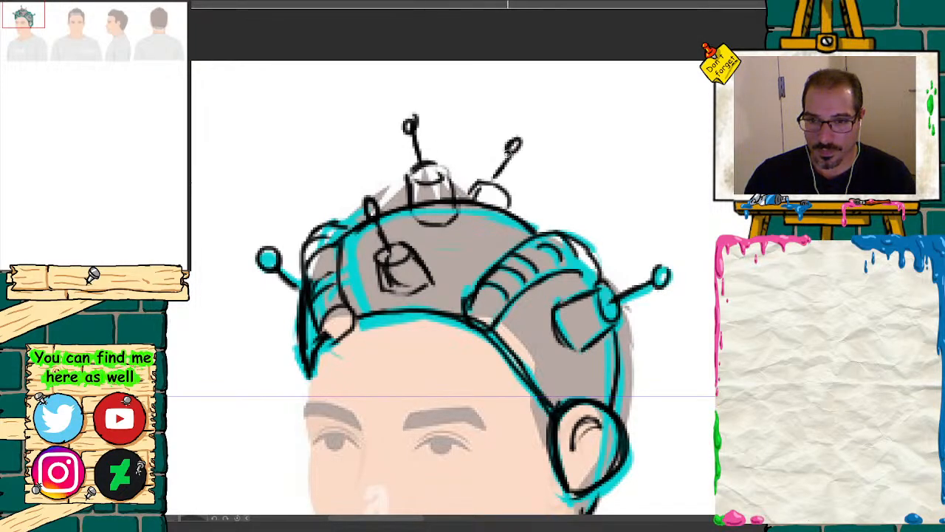
Step: Thicken the three-quarter headgear's hairline edge into a solid black strip from the far temple to the ear
click(30, 23)
drag(34, 30, 29, 31)
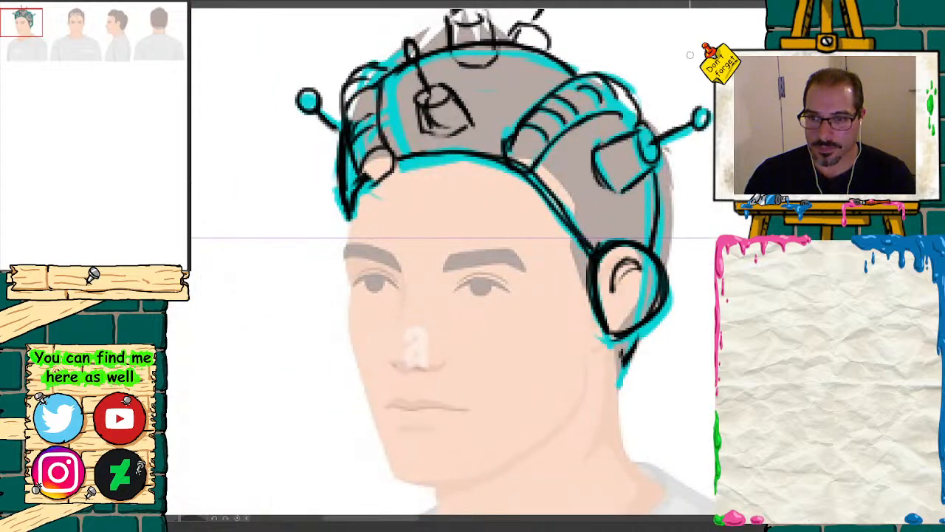
mouse_move(522, 194)
mouse_down()
mouse_move(582, 255)
mouse_move(508, 173)
mouse_move(443, 166)
mouse_move(346, 221)
mouse_move(399, 170)
mouse_move(443, 166)
mouse_move(523, 187)
mouse_move(588, 254)
mouse_move(498, 171)
mouse_move(420, 157)
mouse_move(473, 153)
mouse_move(505, 163)
mouse_move(577, 236)
mouse_move(456, 167)
mouse_move(365, 206)
mouse_up()
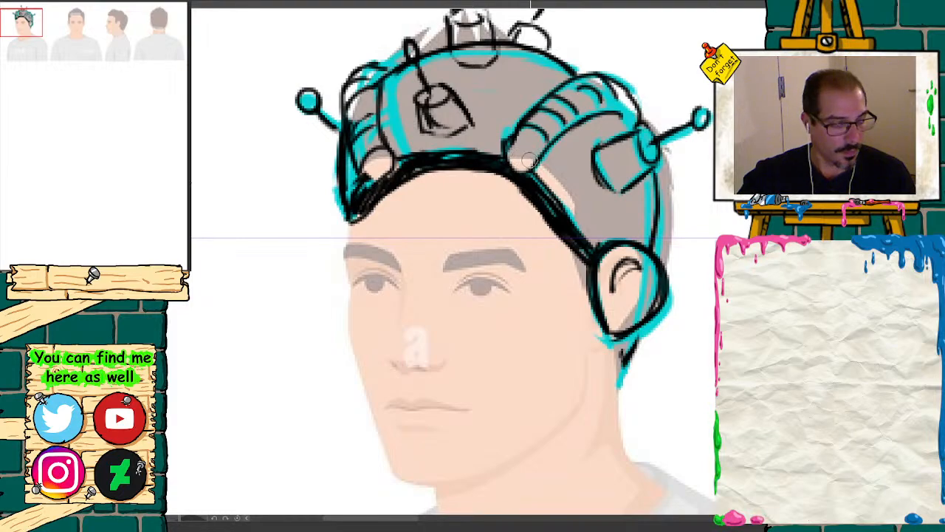
Step: On the profile head, draw a curve from the forehead hairline down to the ear and a circle around the ear
key(ctrl+minus)
key(ctrl+minus)
key(ctrl+minus)
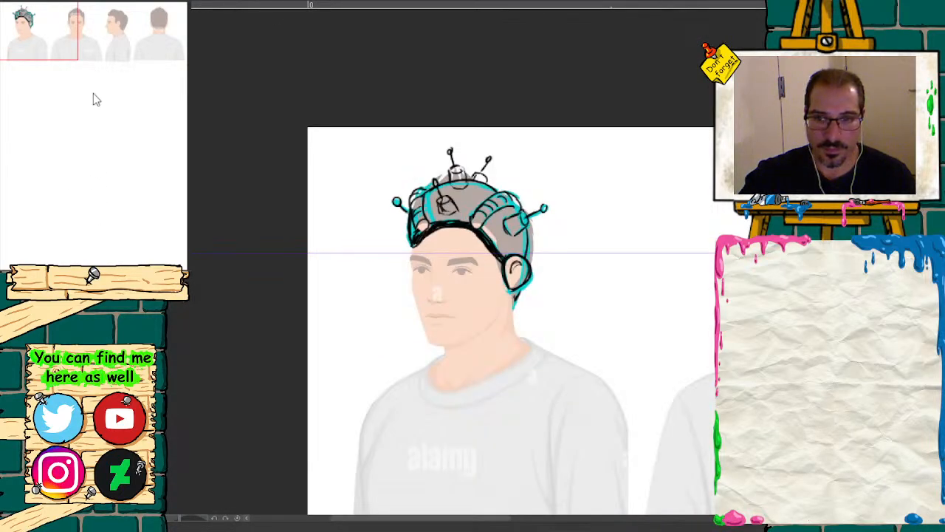
drag(93, 99, 119, 156)
key(ctrl+plus)
click(130, 278)
click(117, 277)
drag(90, 73, 119, 22)
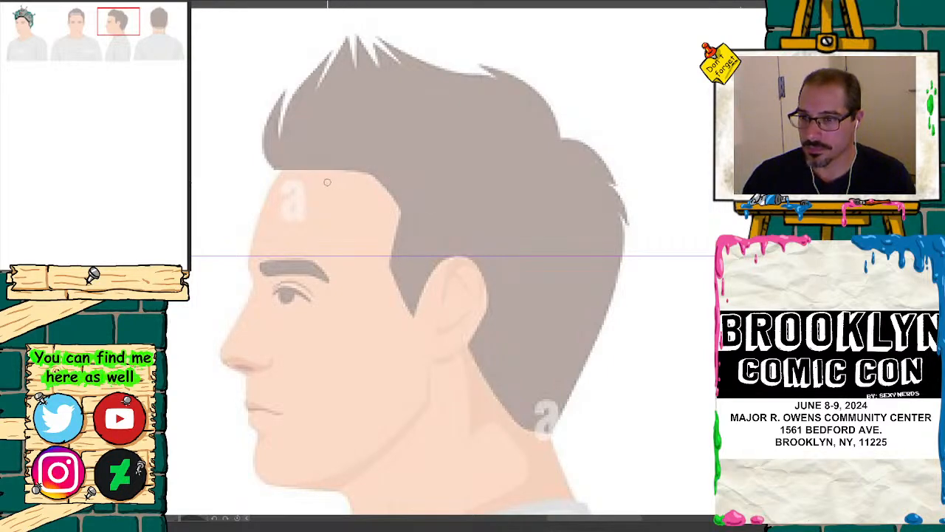
mouse_move(277, 178)
mouse_down()
mouse_move(306, 172)
mouse_move(361, 203)
mouse_move(413, 298)
mouse_up()
mouse_move(443, 260)
mouse_down()
mouse_move(413, 284)
mouse_move(443, 343)
mouse_move(473, 250)
mouse_move(418, 274)
mouse_move(454, 361)
mouse_move(484, 258)
mouse_move(402, 325)
mouse_move(509, 294)
mouse_move(413, 275)
mouse_move(420, 329)
mouse_move(454, 348)
mouse_move(494, 304)
mouse_move(486, 276)
mouse_move(417, 305)
mouse_up()
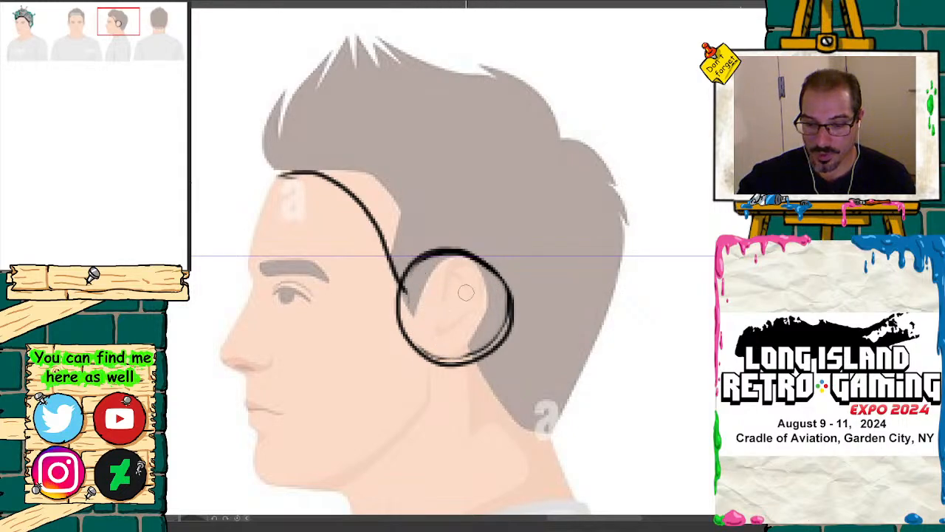
Step: Draw a thick black strip from the profile's ear circle to the nape and thicken the hairline curve to match
drag(473, 359, 523, 410)
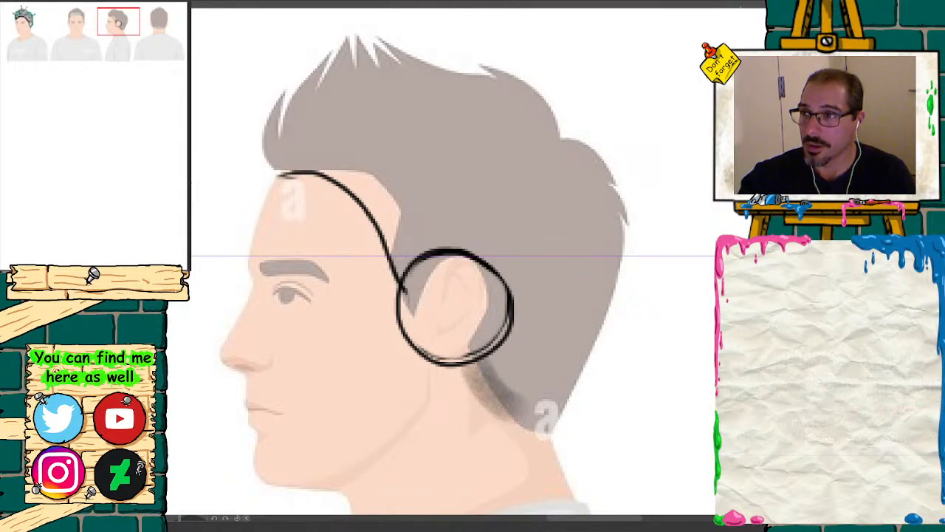
key(ctrl+z)
mouse_move(472, 362)
mouse_down()
mouse_move(507, 401)
mouse_move(548, 432)
mouse_move(502, 384)
mouse_move(556, 425)
mouse_move(506, 403)
mouse_move(470, 370)
mouse_move(553, 428)
mouse_move(500, 393)
mouse_up()
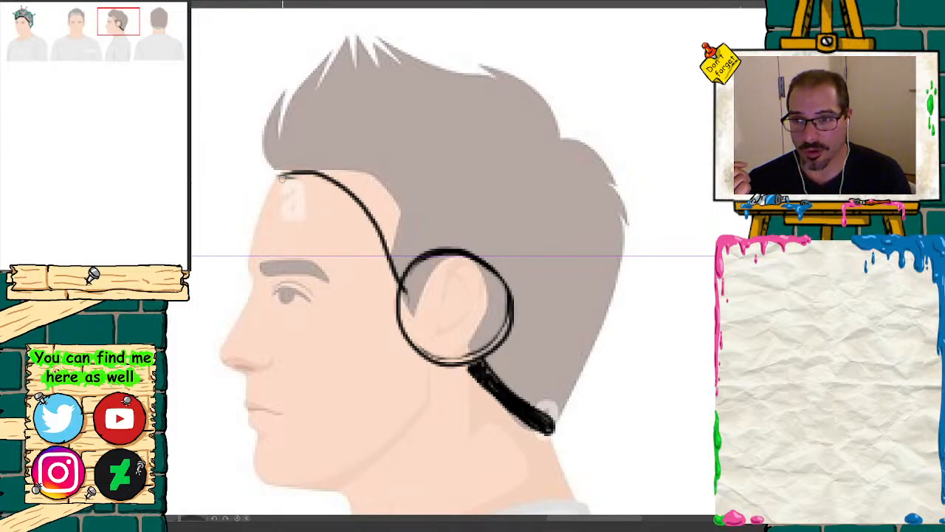
mouse_move(279, 177)
mouse_down()
mouse_move(300, 167)
mouse_move(356, 198)
mouse_move(397, 273)
mouse_move(363, 203)
mouse_move(306, 169)
mouse_move(271, 176)
mouse_move(316, 178)
mouse_move(357, 198)
mouse_move(398, 271)
mouse_move(310, 172)
mouse_move(355, 190)
mouse_move(392, 242)
mouse_move(306, 170)
mouse_move(272, 172)
mouse_up()
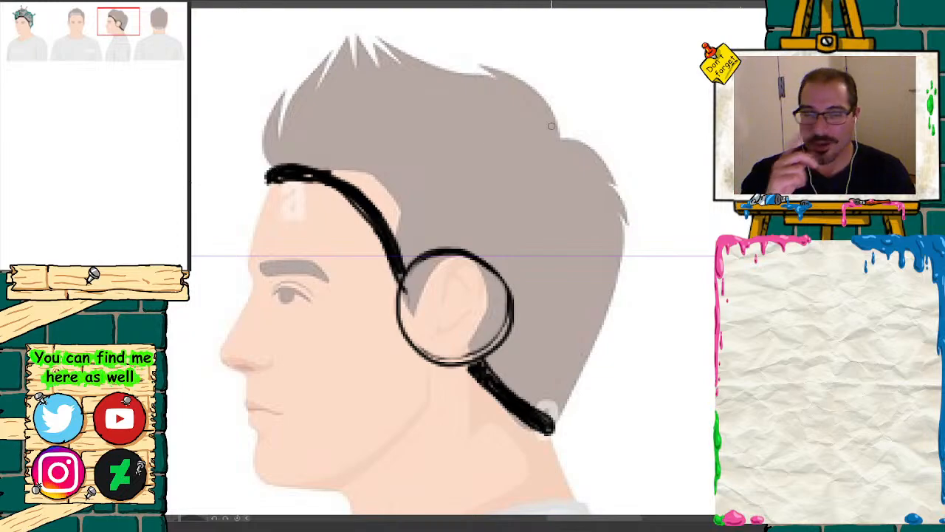
Step: Add a second horizontal guide across the tops of the heads, above the existing guide
scroll(116, 32, down, 3)
drag(127, 37, 77, 41)
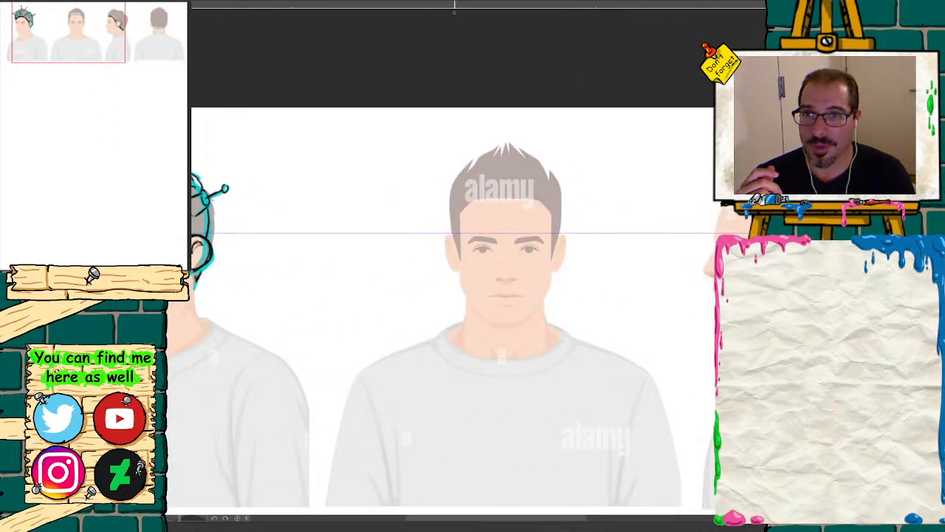
drag(460, 31, 498, 32)
mouse_move(51, 36)
mouse_down()
mouse_move(48, 24)
mouse_move(89, 32)
mouse_up()
key(ctrl+plus)
key(ctrl+plus)
key(ctrl+plus)
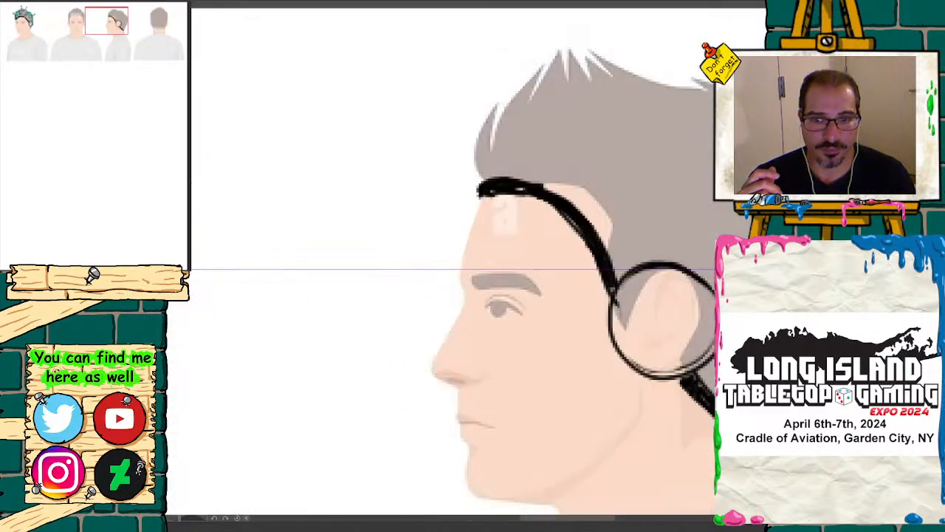
key(ctrl+minus)
key(ctrl+minus)
key(ctrl+minus)
key(ctrl+minus)
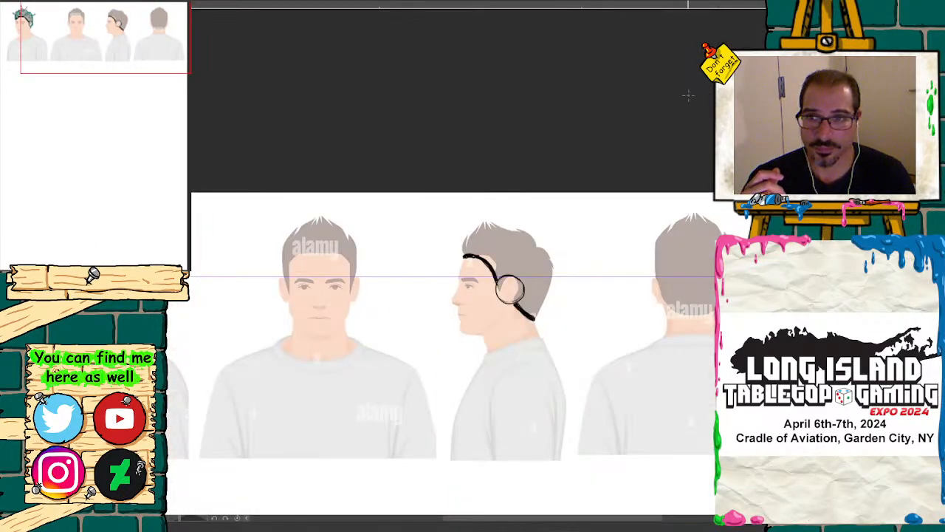
drag(327, 8, 340, 227)
key(ctrl+plus)
key(ctrl+plus)
key(ctrl+plus)
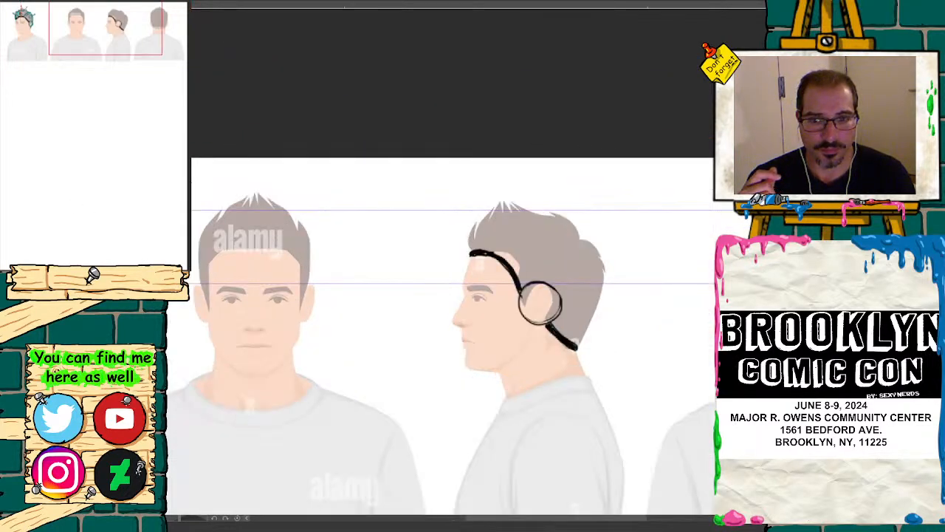
mouse_move(95, 11)
mouse_down()
mouse_move(111, 11)
mouse_move(99, 25)
mouse_up()
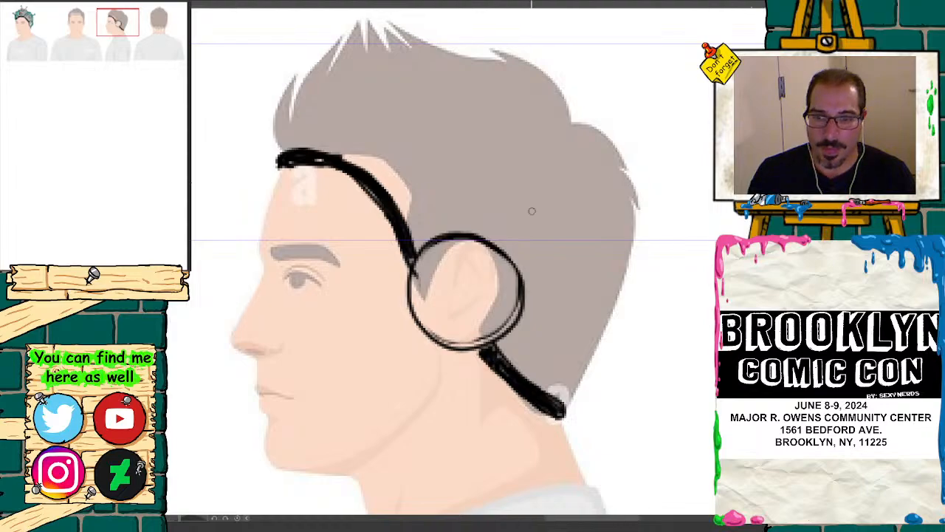
Step: Undo the trial stroke inside the profile's ear circle and remove the upper horizontal guide
mouse_move(435, 302)
mouse_down()
mouse_move(443, 256)
mouse_move(456, 271)
mouse_up()
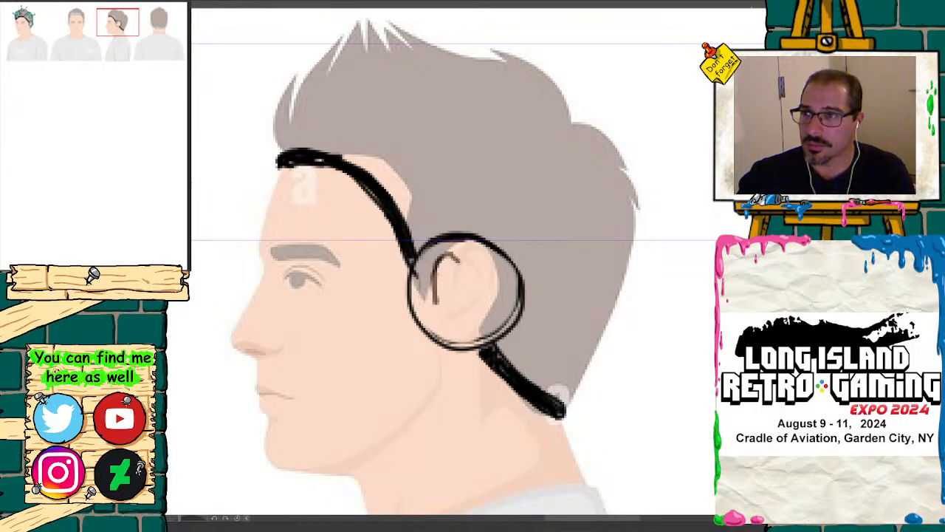
key(ctrl+z)
key(ctrl+z)
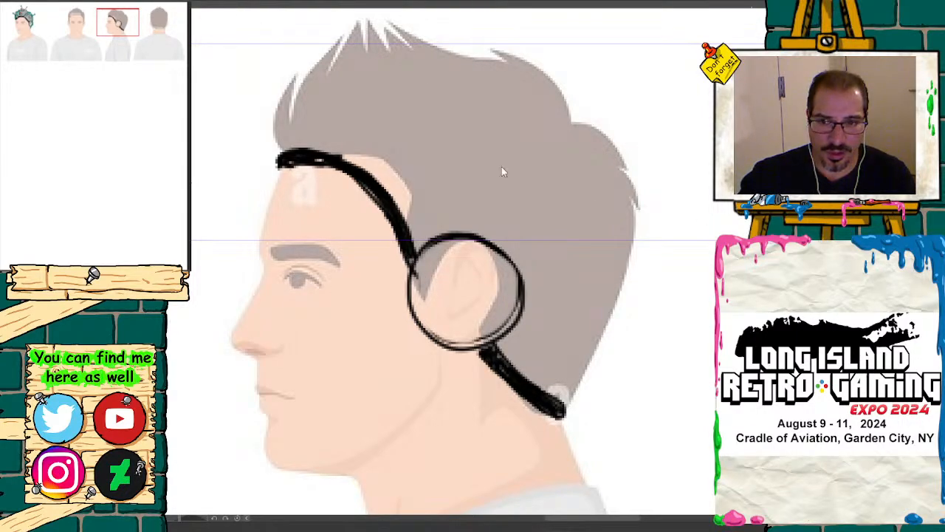
click(453, 174)
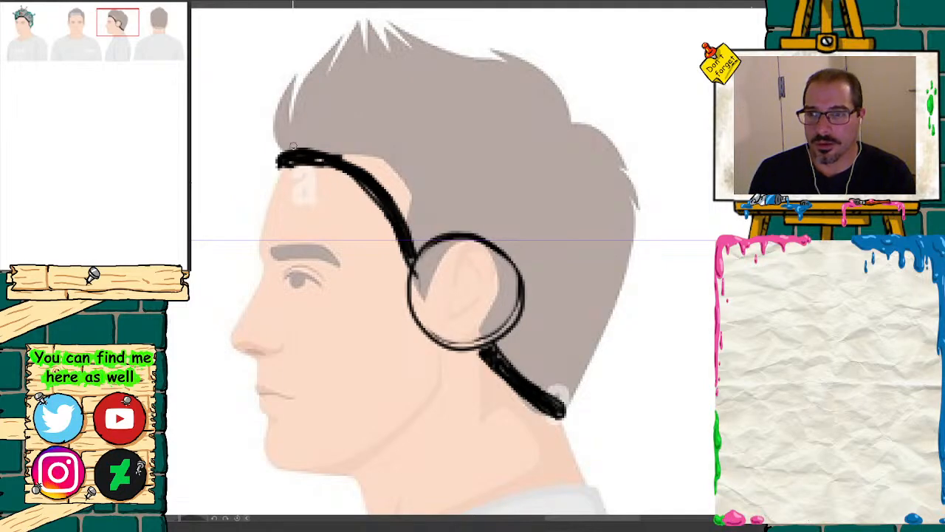
Step: Draw the profile headgear's outer contour from forehead to nape, plus a curved band running from the hairline to the back of the head
mouse_move(285, 150)
mouse_down()
mouse_move(288, 134)
mouse_move(351, 66)
mouse_move(459, 56)
mouse_move(517, 80)
mouse_up()
mouse_move(628, 212)
mouse_down()
mouse_move(622, 298)
mouse_move(565, 397)
mouse_move(624, 269)
mouse_move(617, 168)
mouse_move(559, 95)
mouse_move(443, 56)
mouse_move(330, 84)
mouse_move(294, 127)
mouse_up()
drag(143, 18, 117, 21)
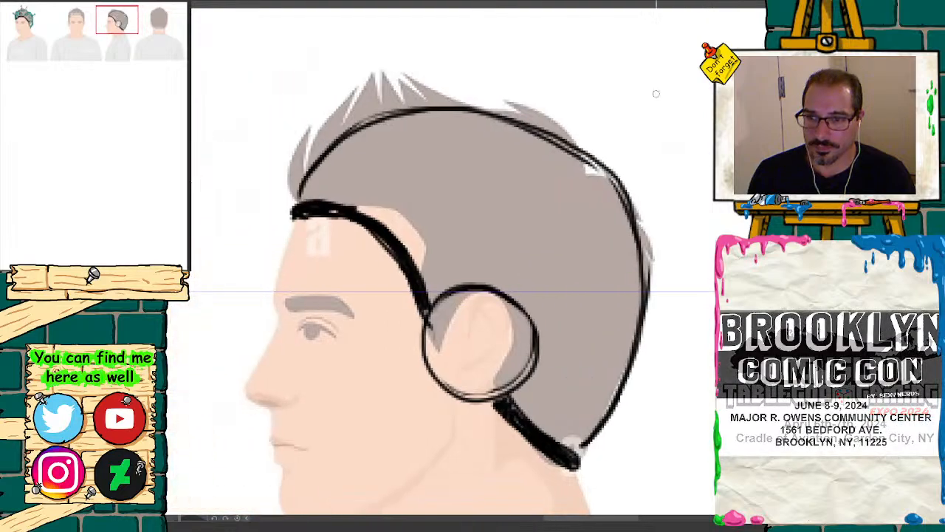
mouse_move(385, 222)
mouse_down()
mouse_move(467, 187)
mouse_move(587, 177)
mouse_move(610, 207)
mouse_up()
mouse_move(356, 200)
mouse_down()
mouse_move(439, 155)
mouse_move(532, 140)
mouse_move(621, 164)
mouse_move(657, 203)
mouse_up()
mouse_move(658, 206)
mouse_down()
mouse_move(644, 183)
mouse_move(521, 138)
mouse_move(470, 144)
mouse_up()
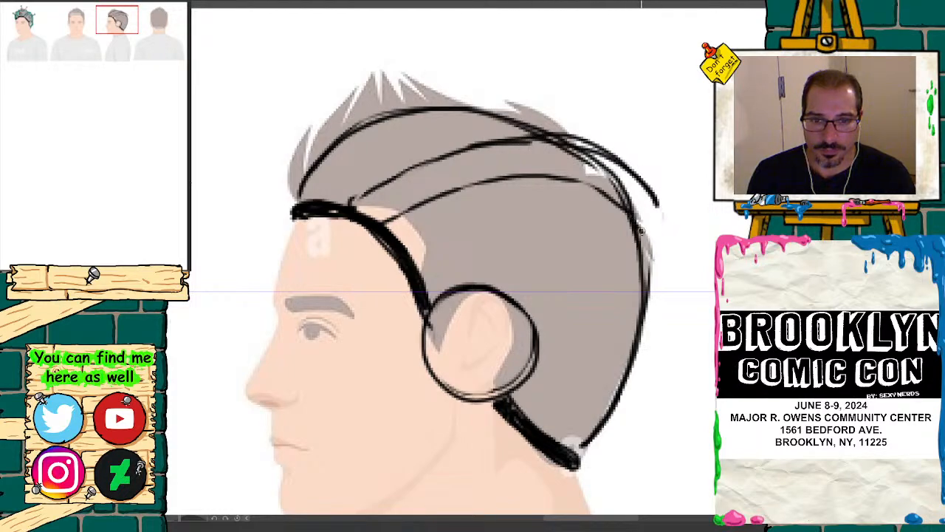
Step: Draw a boxy mount projecting from the back of the profile headgear, erase the band's end above it and thicken its outer edge
mouse_move(660, 223)
mouse_down()
mouse_move(684, 233)
mouse_move(684, 340)
mouse_up()
mouse_move(680, 246)
mouse_down()
mouse_move(679, 333)
mouse_move(649, 342)
mouse_up()
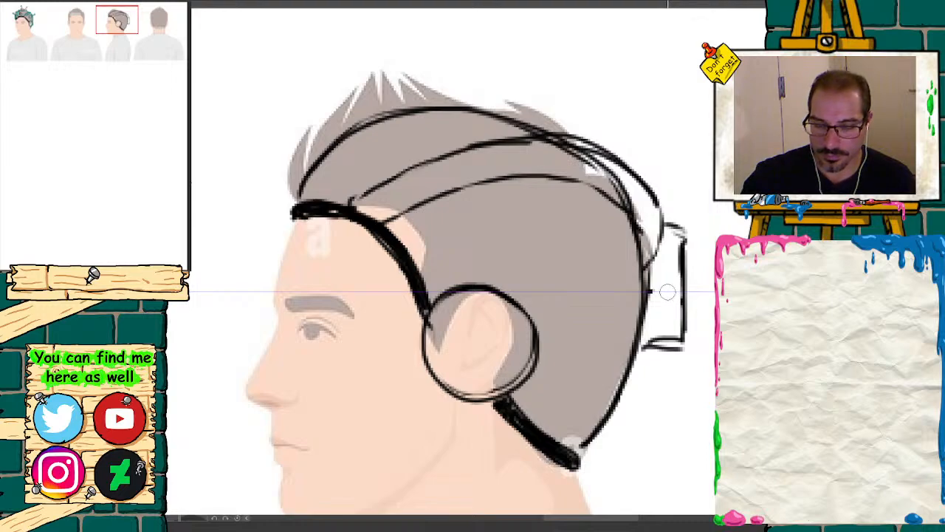
drag(575, 256, 584, 316)
mouse_move(578, 269)
mouse_down()
mouse_move(602, 280)
mouse_move(584, 279)
mouse_move(570, 247)
mouse_move(599, 306)
mouse_move(584, 291)
mouse_move(580, 322)
mouse_up()
key(e)
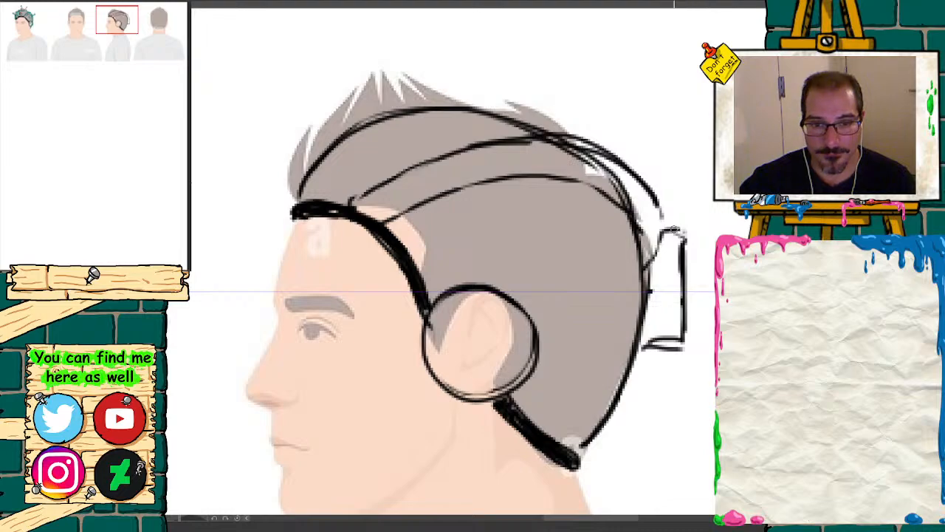
drag(674, 231, 682, 339)
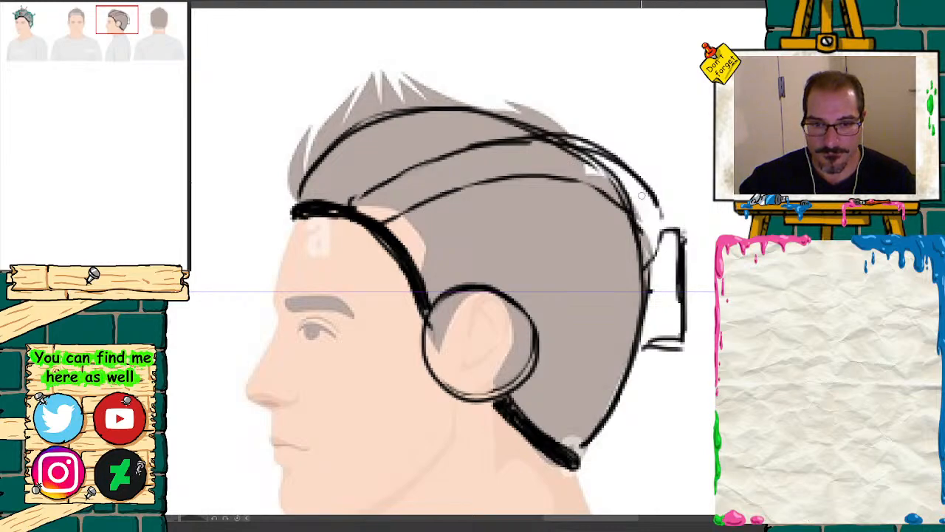
Step: Close the curved band's rear edge down to the back mount and draw curved ribs across the band along its length
drag(660, 206, 653, 264)
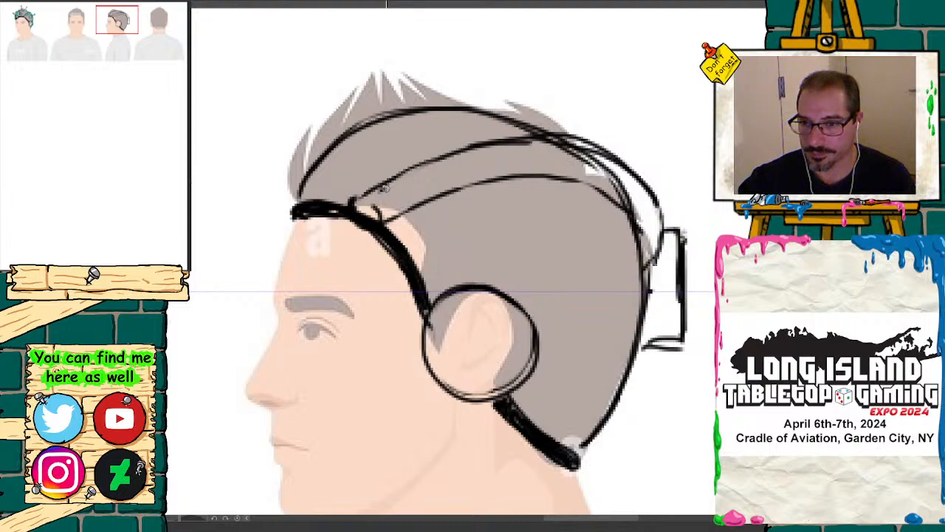
drag(385, 187, 406, 202)
drag(413, 175, 459, 170)
mouse_move(476, 150)
mouse_down()
mouse_move(484, 177)
mouse_move(511, 173)
mouse_up()
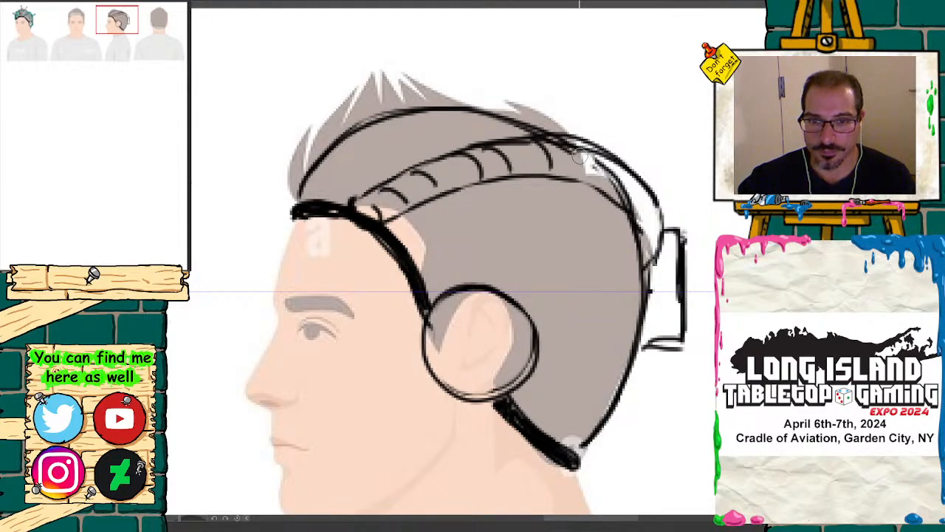
mouse_move(584, 149)
mouse_down()
mouse_move(596, 180)
mouse_move(614, 185)
mouse_move(644, 228)
mouse_up()
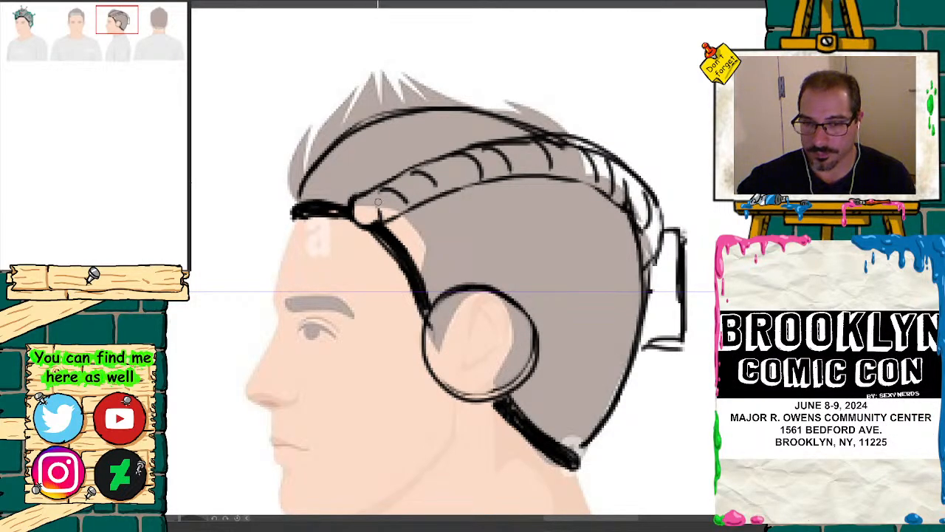
Step: Draw a round stud with visible side thickness and a ball-tipped antenna on the profile headgear, above and behind the ear circle
click(23, 21)
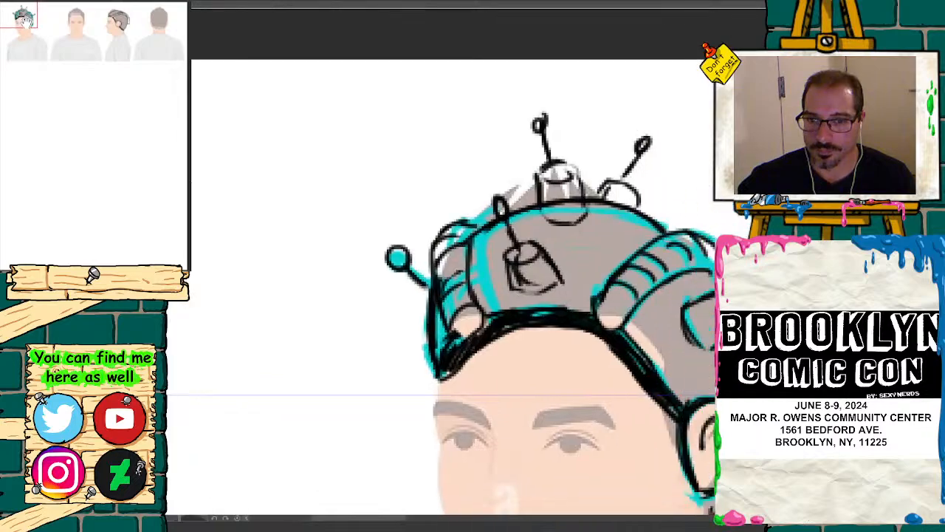
mouse_move(26, 22)
mouse_down()
mouse_move(92, 19)
mouse_move(93, 31)
mouse_move(121, 24)
mouse_up()
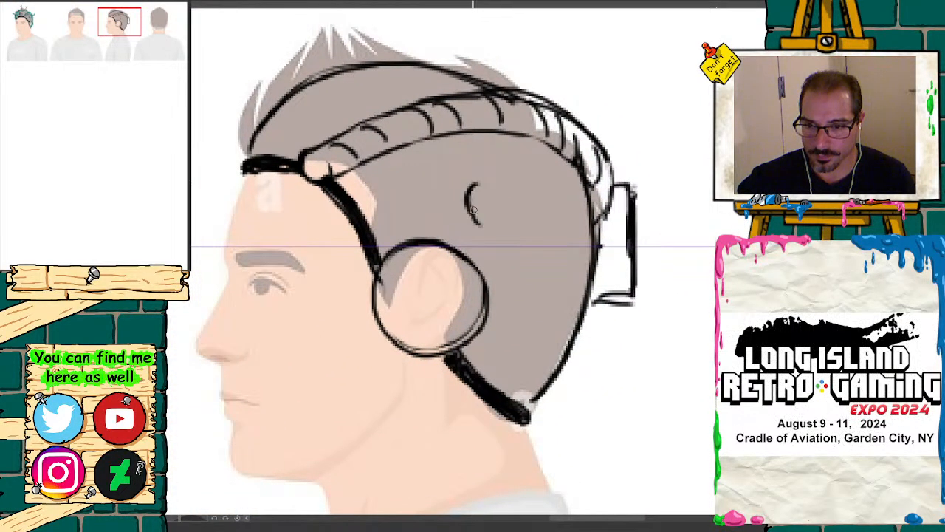
mouse_move(470, 193)
mouse_down()
mouse_move(521, 220)
mouse_move(479, 183)
mouse_move(517, 233)
mouse_move(491, 186)
mouse_up()
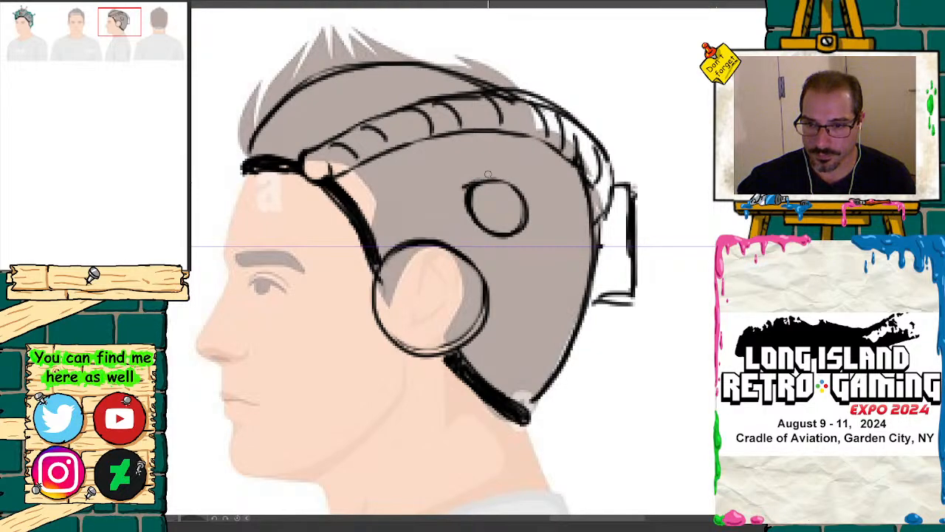
mouse_move(466, 176)
mouse_down()
mouse_move(464, 222)
mouse_move(477, 240)
mouse_move(465, 191)
mouse_move(475, 226)
mouse_move(490, 229)
mouse_up()
mouse_move(481, 186)
mouse_down()
mouse_move(500, 179)
mouse_move(463, 177)
mouse_move(456, 204)
mouse_move(465, 230)
mouse_move(456, 211)
mouse_move(471, 179)
mouse_move(473, 222)
mouse_move(514, 235)
mouse_move(513, 183)
mouse_move(471, 190)
mouse_up()
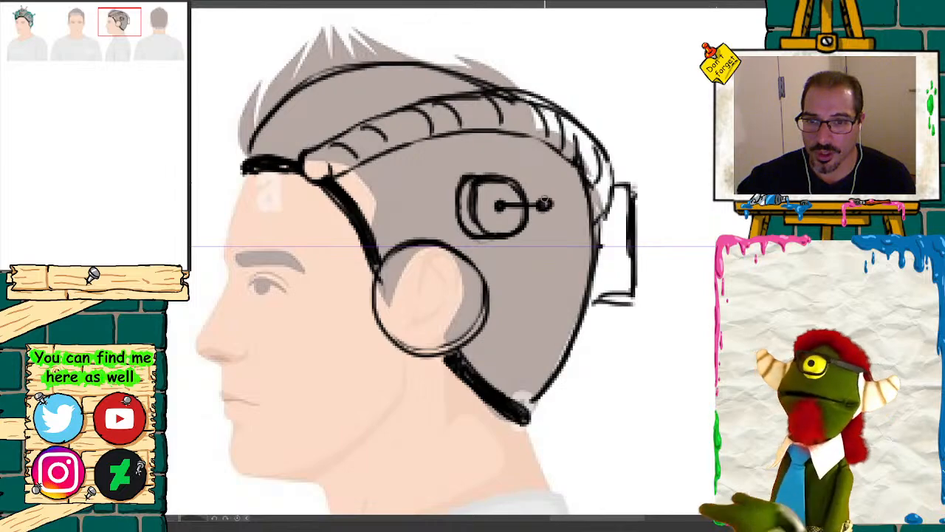
Step: Sketch a stud projecting from the front of the profile headgear, above the forehead
click(85, 21)
mouse_move(86, 20)
mouse_down()
mouse_move(2, 28)
mouse_move(27, 11)
mouse_move(53, 24)
mouse_move(115, 17)
mouse_up()
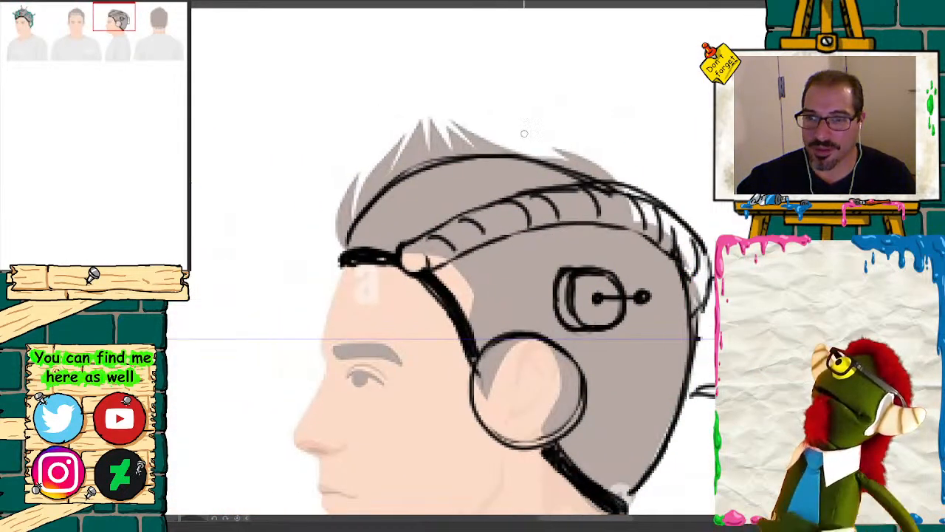
mouse_move(342, 185)
mouse_down()
mouse_move(362, 213)
mouse_move(346, 177)
mouse_move(372, 154)
mouse_move(412, 173)
mouse_up()
mouse_move(366, 212)
mouse_down()
mouse_move(398, 210)
mouse_move(413, 175)
mouse_up()
drag(473, 124, 535, 119)
mouse_move(535, 119)
mouse_down()
mouse_move(470, 123)
mouse_move(479, 154)
mouse_up()
mouse_move(473, 123)
mouse_down()
mouse_move(471, 170)
mouse_move(497, 179)
mouse_move(531, 176)
mouse_move(520, 127)
mouse_up()
mouse_move(529, 171)
mouse_down()
mouse_move(517, 121)
mouse_move(471, 118)
mouse_up()
key(ctrl+z)
key(ctrl+z)
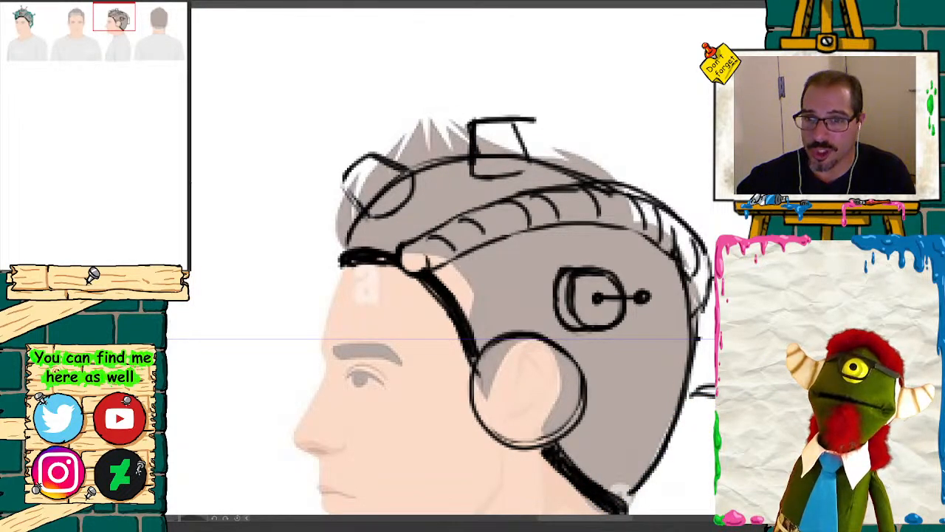
key(ctrl+z)
key(ctrl+z)
key(ctrl+z)
key(ctrl+z)
key(ctrl+z)
key(ctrl+z)
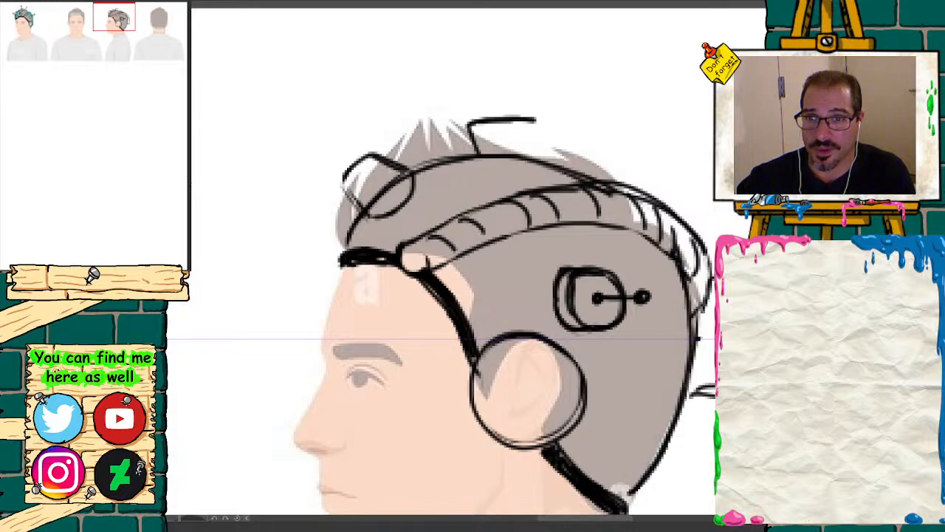
key(ctrl+z)
key(ctrl+z)
key(ctrl+z)
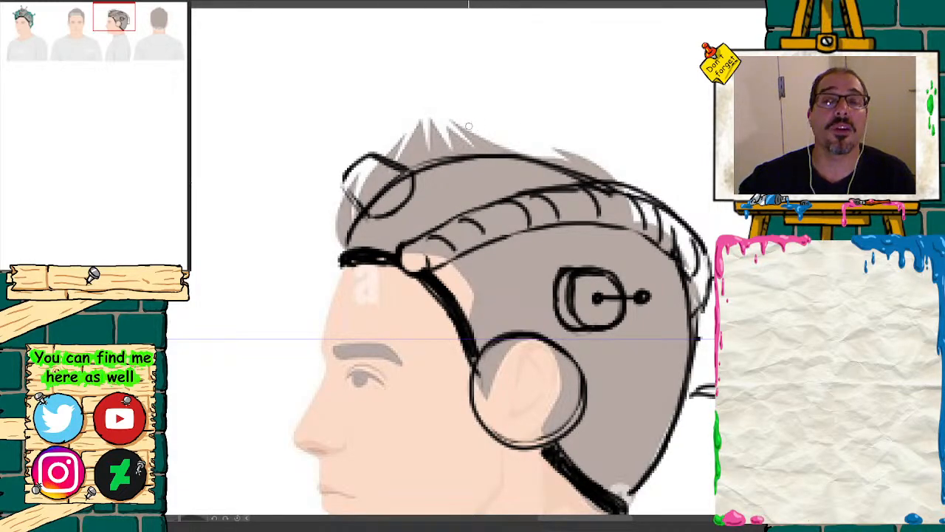
Step: Draw a tapered stud on top of the profile headgear and rework the front stud's outline, clearing the contour lines inside both
mouse_move(496, 117)
mouse_down()
mouse_move(476, 121)
mouse_move(512, 117)
mouse_move(537, 127)
mouse_up()
mouse_move(537, 127)
mouse_down()
mouse_move(485, 116)
mouse_move(473, 171)
mouse_move(493, 180)
mouse_move(542, 176)
mouse_move(536, 133)
mouse_move(500, 116)
mouse_up()
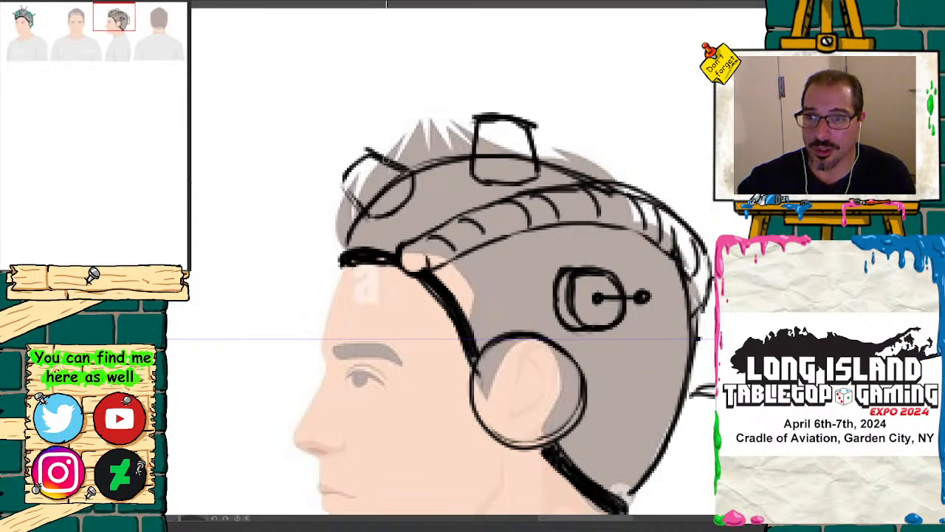
mouse_move(374, 152)
mouse_down()
mouse_move(413, 172)
mouse_move(398, 205)
mouse_up()
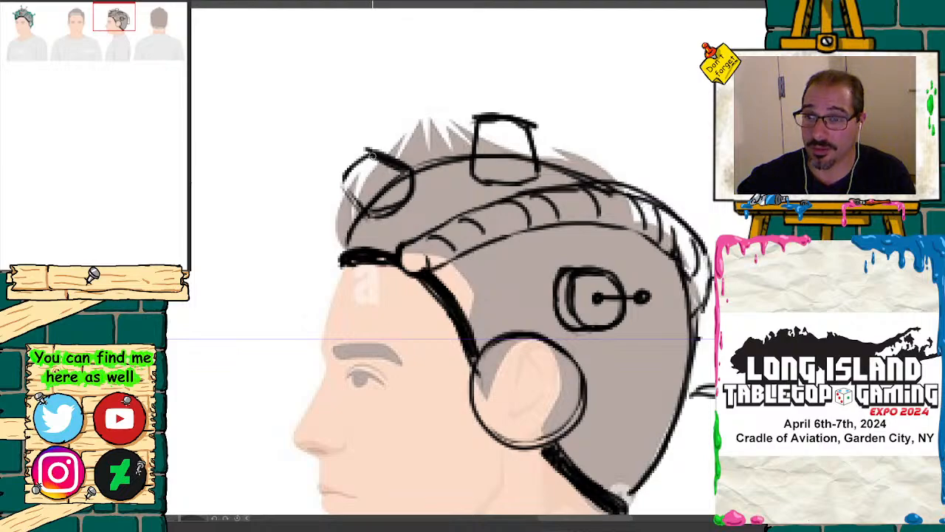
mouse_move(374, 154)
mouse_down()
mouse_move(336, 169)
mouse_move(341, 191)
mouse_move(369, 211)
mouse_up()
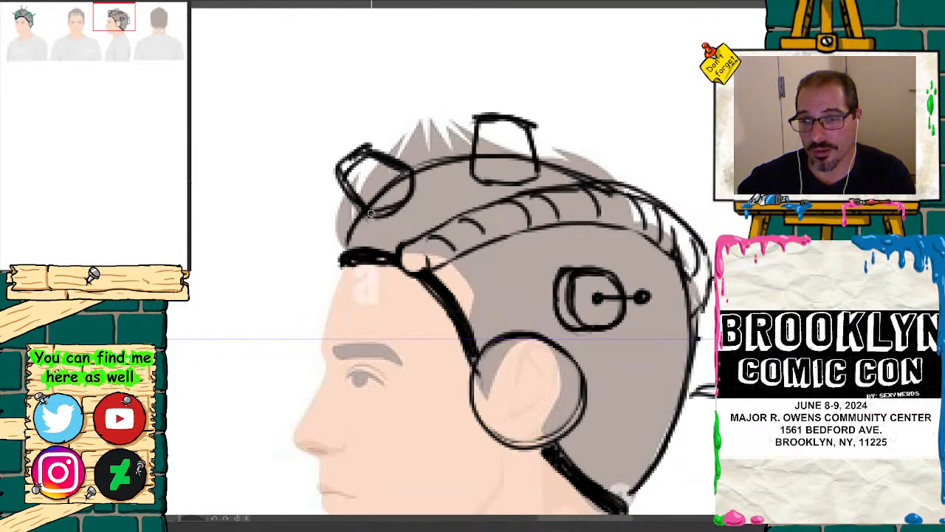
drag(374, 147, 410, 170)
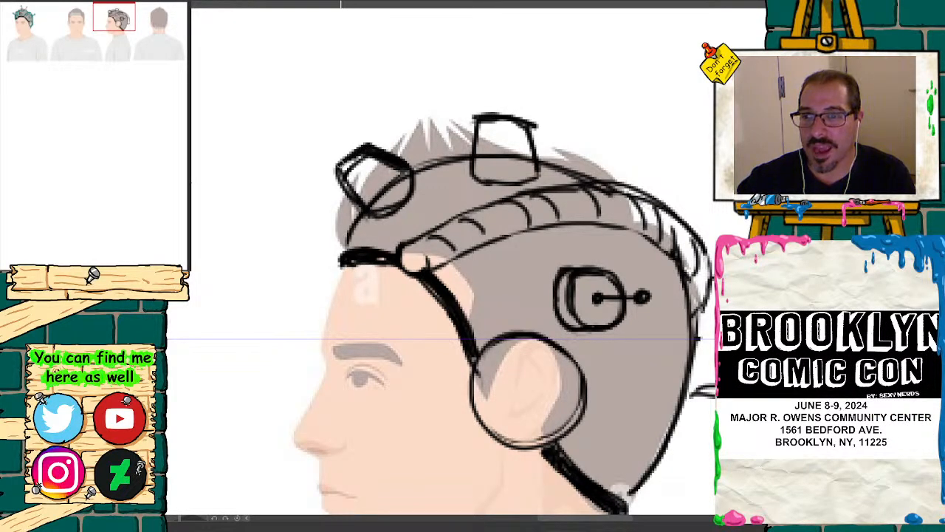
mouse_move(341, 171)
mouse_down()
mouse_move(369, 209)
mouse_move(410, 190)
mouse_move(367, 163)
mouse_move(373, 199)
mouse_move(387, 169)
mouse_move(414, 166)
mouse_up()
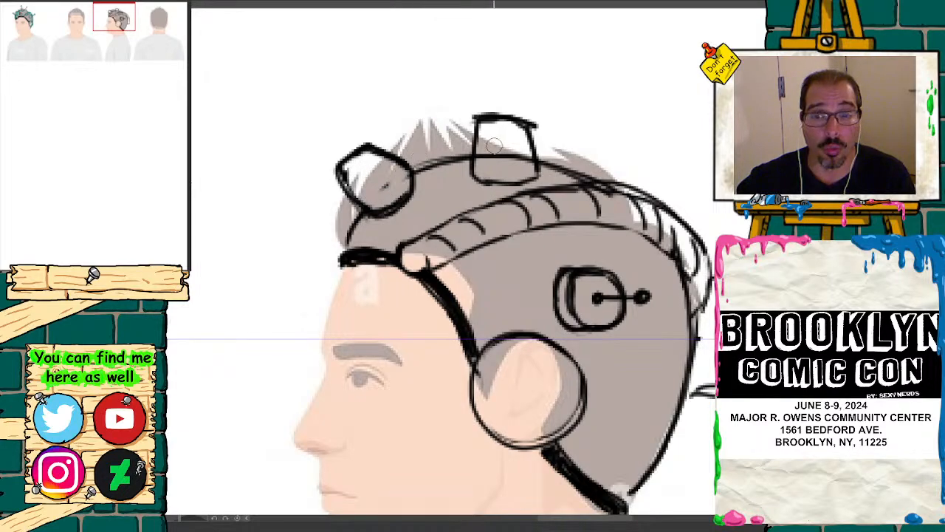
mouse_move(494, 145)
mouse_down()
mouse_move(502, 151)
mouse_move(484, 155)
mouse_move(521, 159)
mouse_up()
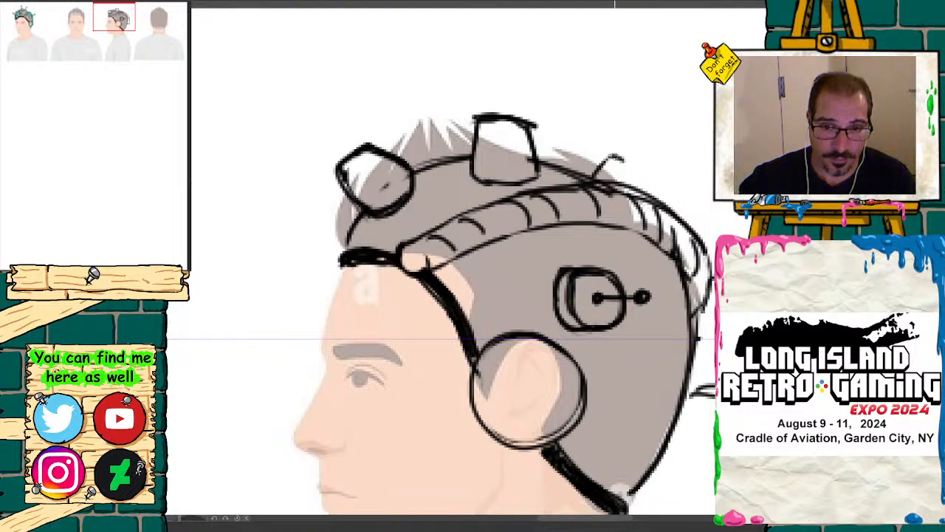
Step: Draw a smaller stud at the rear of the profile's crown and add ball-tipped antennas to all three upper studs
mouse_move(613, 156)
mouse_down()
mouse_move(644, 177)
mouse_move(599, 177)
mouse_up()
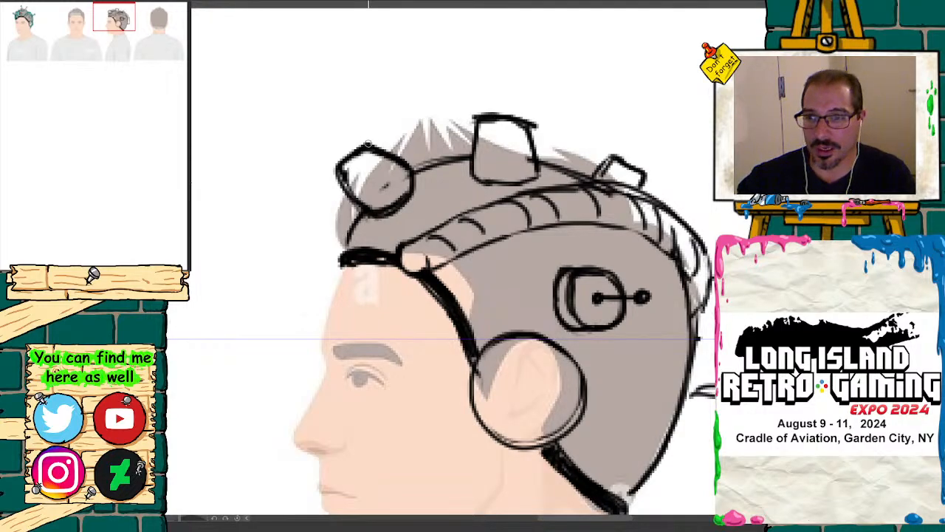
mouse_move(348, 151)
mouse_down()
mouse_move(311, 117)
mouse_move(341, 144)
mouse_up()
drag(496, 87, 499, 113)
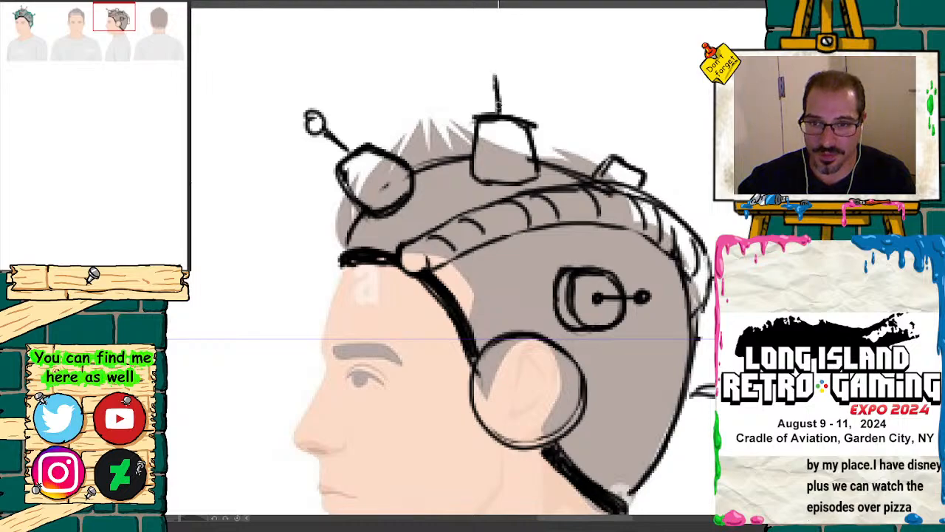
mouse_move(497, 69)
mouse_down()
mouse_move(489, 77)
mouse_move(500, 67)
mouse_up()
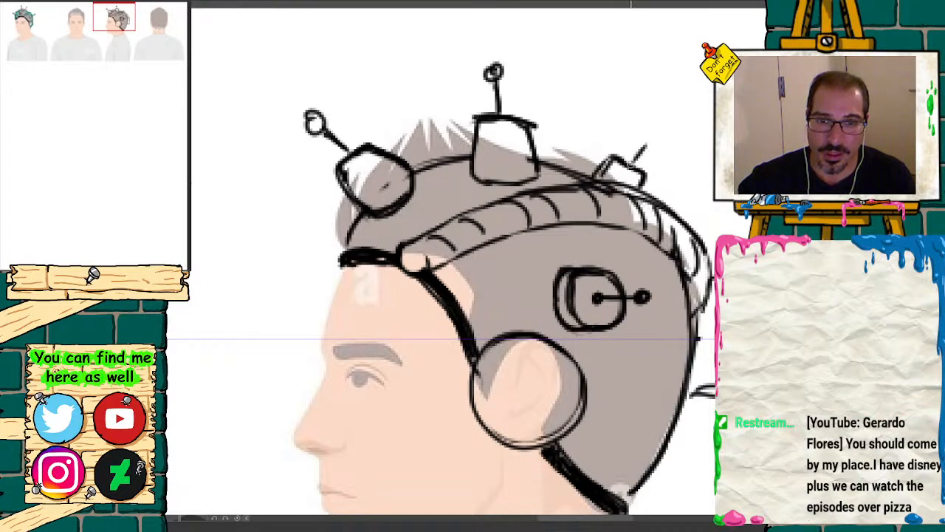
drag(631, 164, 653, 124)
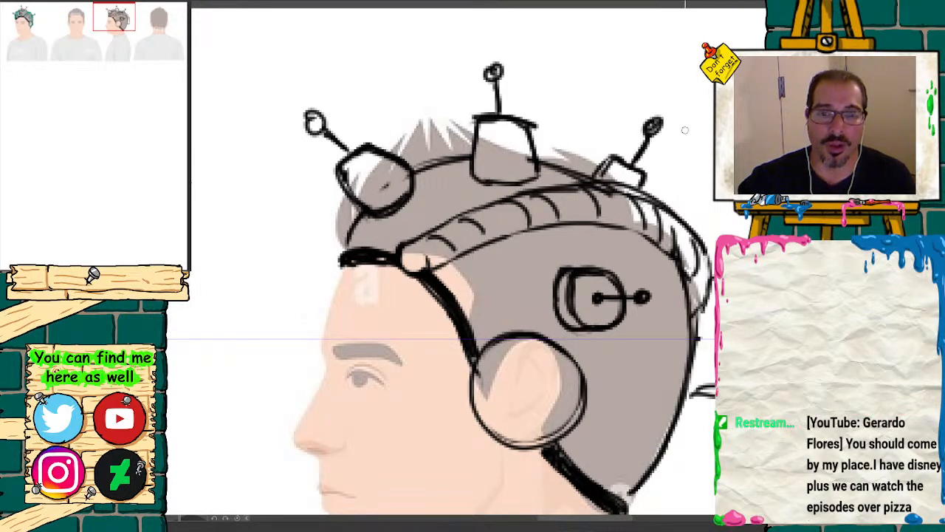
mouse_move(616, 164)
mouse_down()
mouse_move(642, 171)
mouse_move(599, 174)
mouse_up()
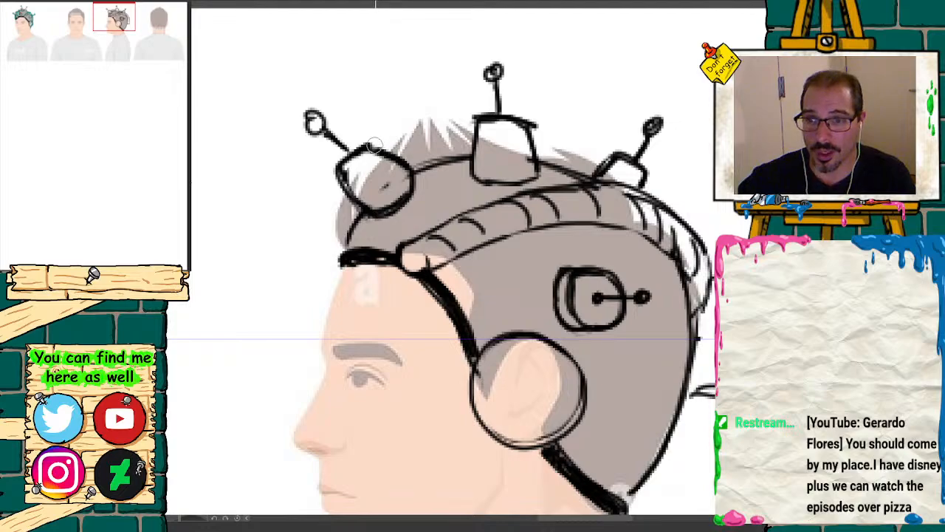
Step: Erase the rounded bases of the front and top studs and redraw them as straighter edges along the headgear contour
mouse_move(376, 151)
mouse_down()
mouse_move(408, 168)
mouse_move(381, 210)
mouse_up()
mouse_move(474, 118)
mouse_down()
mouse_move(470, 160)
mouse_move(520, 177)
mouse_move(503, 185)
mouse_up()
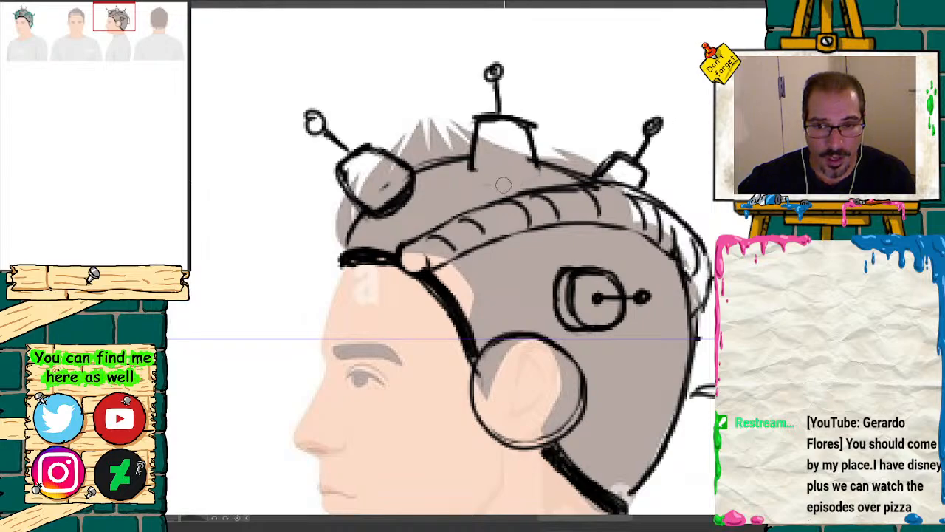
mouse_move(428, 188)
mouse_down()
mouse_move(380, 211)
mouse_move(397, 171)
mouse_move(391, 201)
mouse_move(374, 216)
mouse_up()
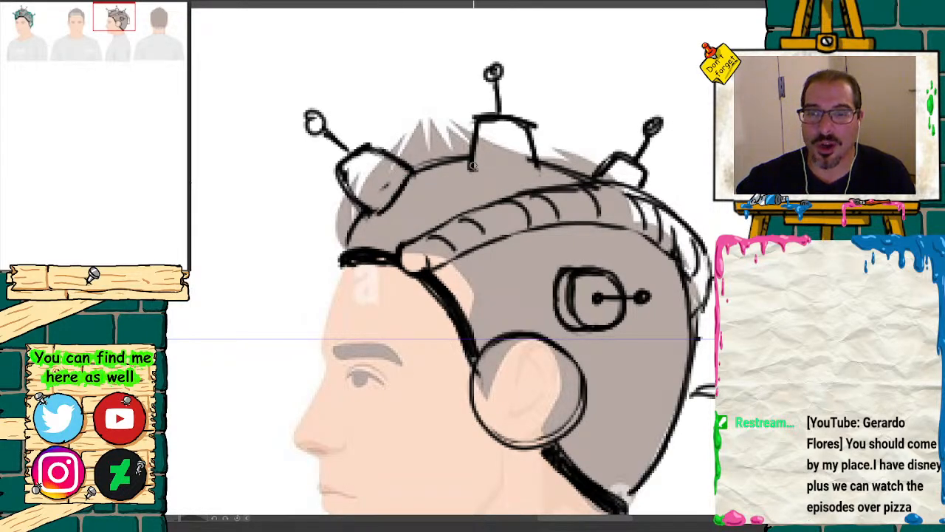
drag(473, 167, 530, 161)
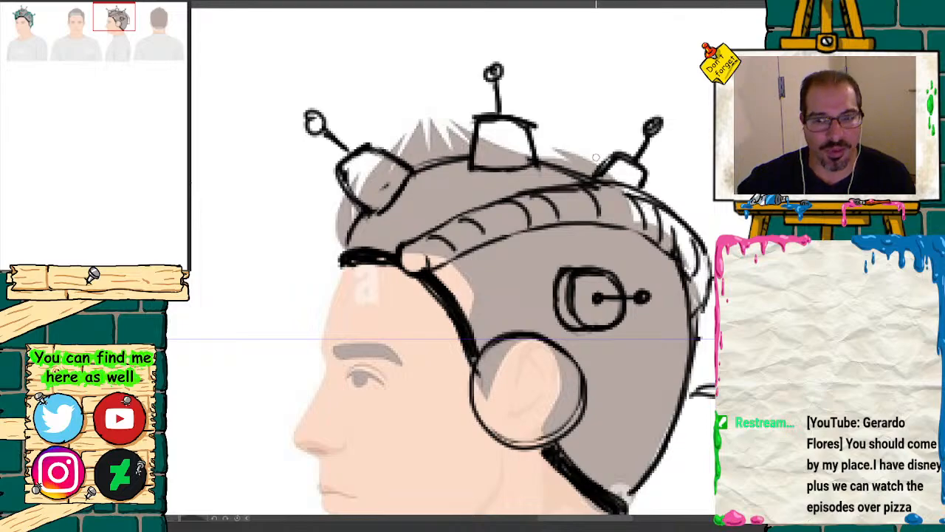
Step: Thicken the outlines of the profile's curved band and rear mount, and draw a curved detail inside the ear circle
mouse_move(678, 269)
mouse_down()
mouse_move(607, 228)
mouse_move(663, 252)
mouse_up()
mouse_move(618, 230)
mouse_down()
mouse_move(684, 304)
mouse_move(710, 262)
mouse_move(655, 198)
mouse_move(602, 179)
mouse_move(468, 211)
mouse_move(416, 239)
mouse_move(407, 272)
mouse_up()
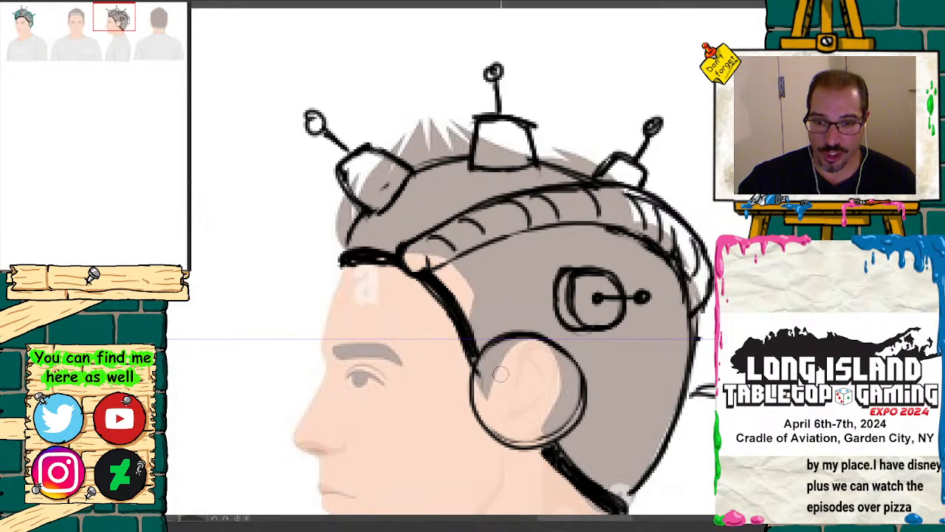
mouse_move(514, 358)
mouse_down()
mouse_move(493, 387)
mouse_move(525, 363)
mouse_move(491, 387)
mouse_up()
mouse_move(115, 10)
mouse_down()
mouse_move(103, 22)
mouse_move(48, 15)
mouse_move(120, 21)
mouse_move(44, 24)
mouse_move(127, 20)
mouse_move(124, 11)
mouse_up()
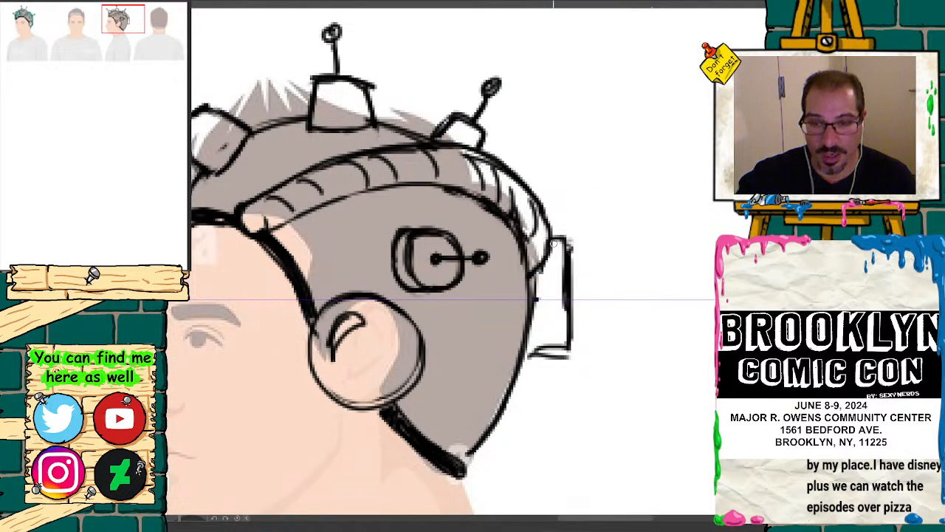
mouse_move(570, 242)
mouse_down()
mouse_move(567, 347)
mouse_move(545, 352)
mouse_up()
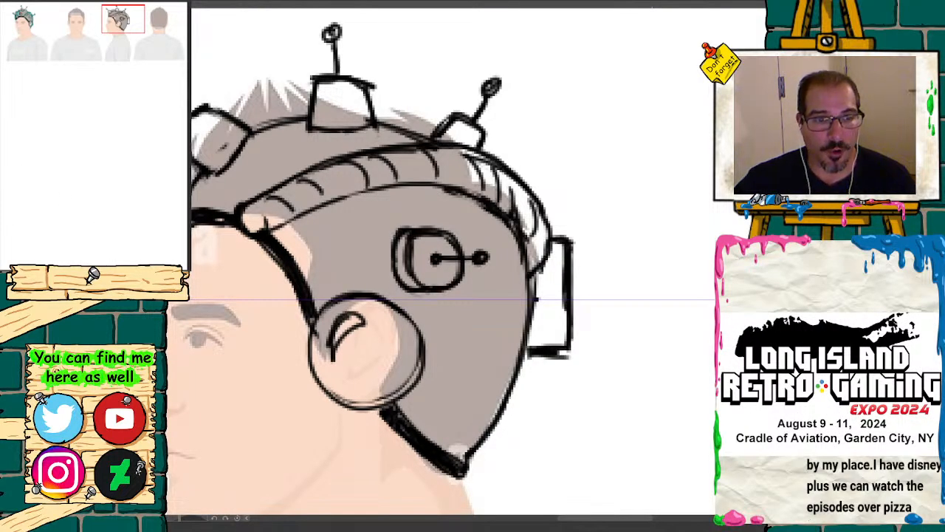
Step: Redraw the far end of the three-quarter headgear's forehead rim higher on the temple and tidy the band's round end above it
key(ctrl+minus)
key(ctrl+minus)
key(ctrl+minus)
key(ctrl+minus)
key(ctrl+minus)
key(ctrl+minus)
drag(122, 88, 94, 90)
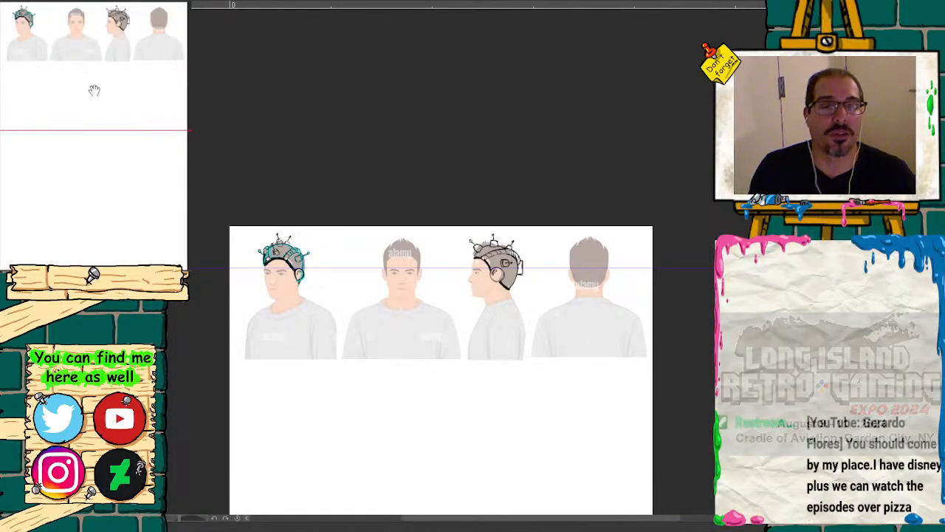
key(ctrl+plus)
key(ctrl+plus)
key(ctrl+plus)
key(ctrl+plus)
key(ctrl+plus)
key(ctrl+plus)
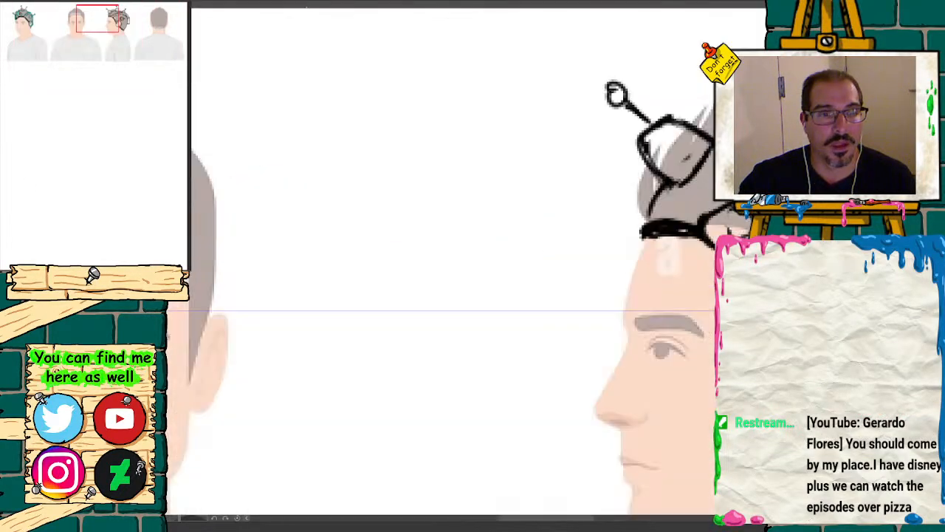
drag(114, 39, 27, 21)
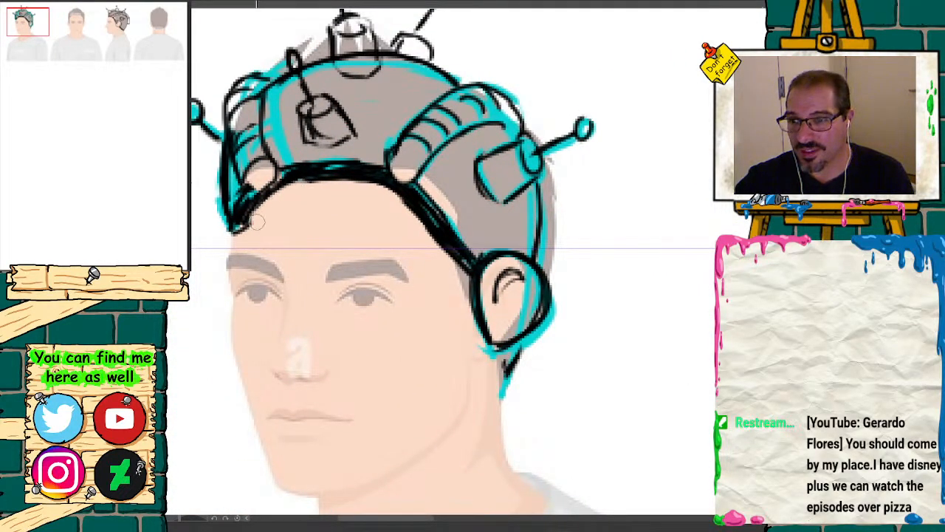
drag(313, 185, 242, 229)
mouse_move(298, 190)
mouse_down()
mouse_move(280, 190)
mouse_move(228, 228)
mouse_up()
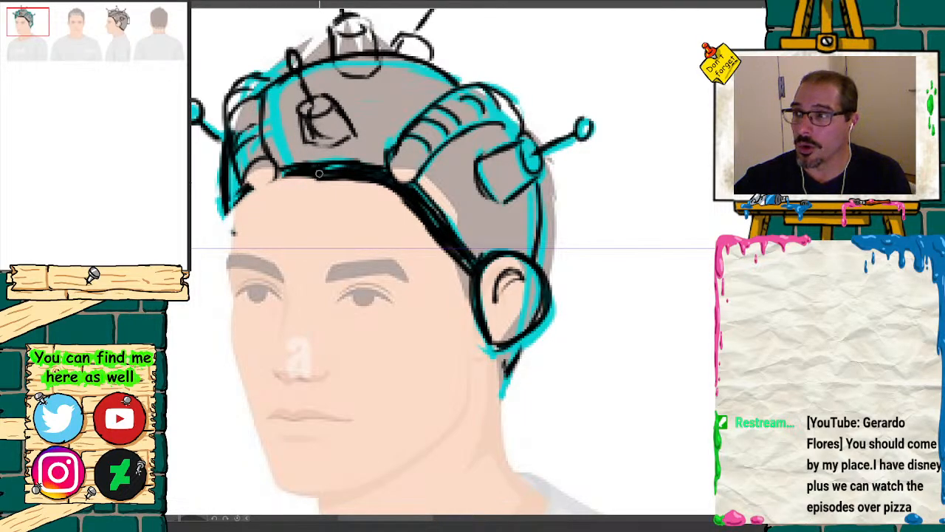
mouse_move(313, 176)
mouse_down()
mouse_move(285, 180)
mouse_move(233, 222)
mouse_move(255, 184)
mouse_move(288, 168)
mouse_move(235, 201)
mouse_up()
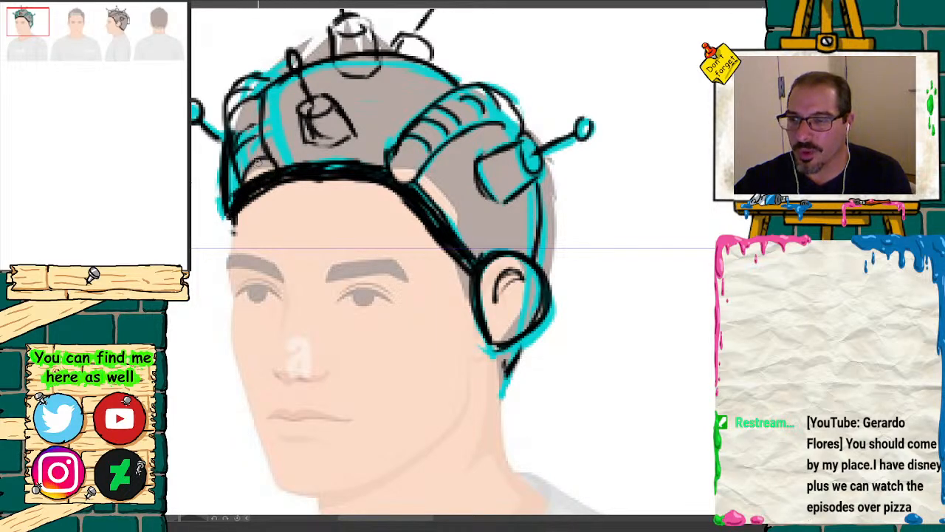
key(e)
mouse_move(255, 167)
mouse_down()
mouse_move(247, 162)
mouse_move(242, 180)
mouse_up()
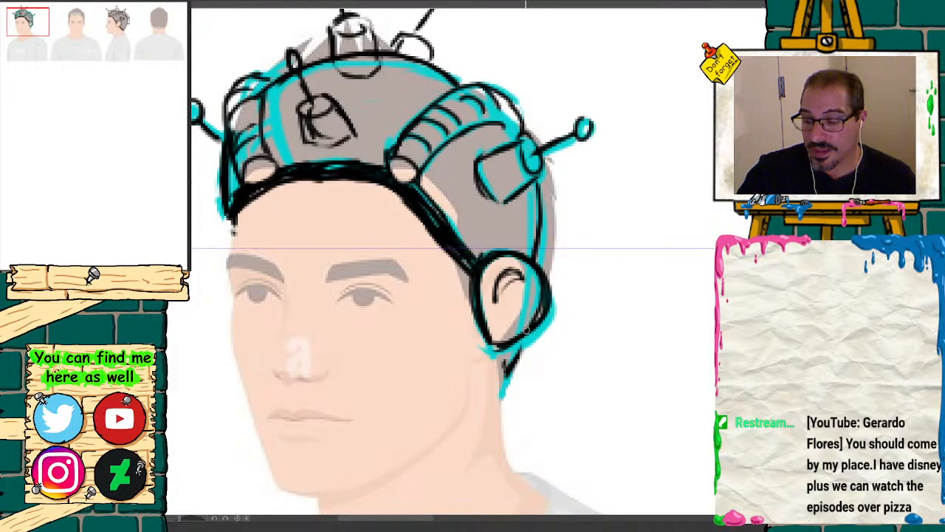
Step: Erase the ear cover on the three-quarter view and redraw it as a cleaner rounded outline around the ear
mouse_move(542, 293)
mouse_down()
mouse_move(525, 332)
mouse_move(494, 348)
mouse_move(475, 308)
mouse_move(499, 349)
mouse_up()
mouse_move(531, 273)
mouse_down()
mouse_move(545, 297)
mouse_move(508, 357)
mouse_move(525, 340)
mouse_up()
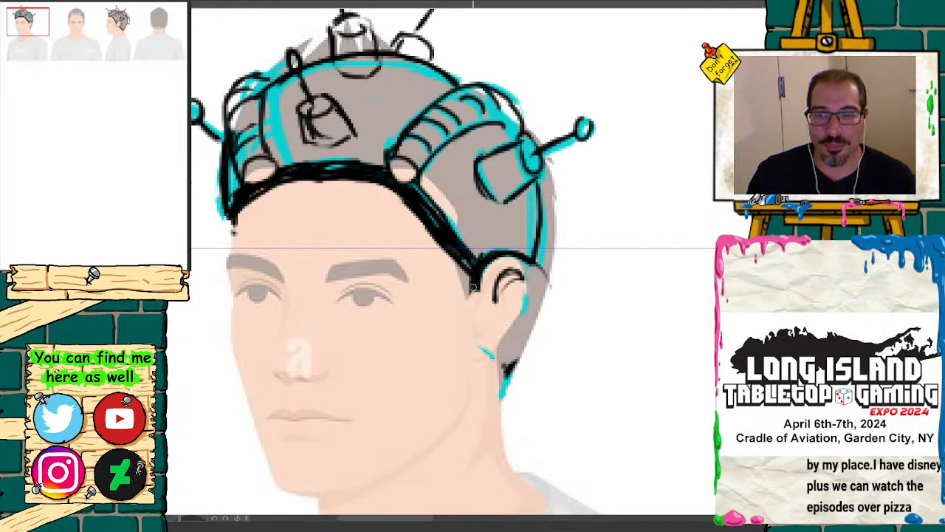
drag(473, 288, 492, 346)
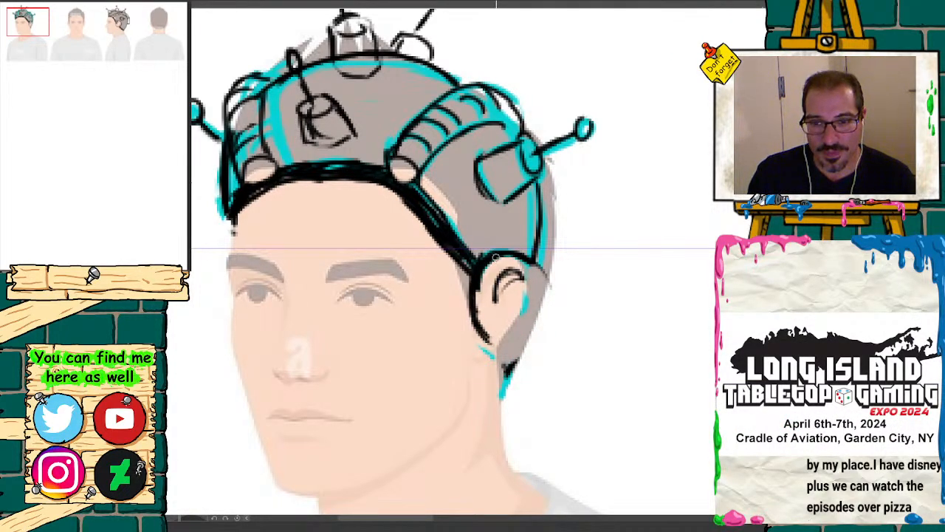
mouse_move(497, 257)
mouse_down()
mouse_move(548, 278)
mouse_move(550, 297)
mouse_move(505, 342)
mouse_move(551, 312)
mouse_move(538, 264)
mouse_move(476, 275)
mouse_up()
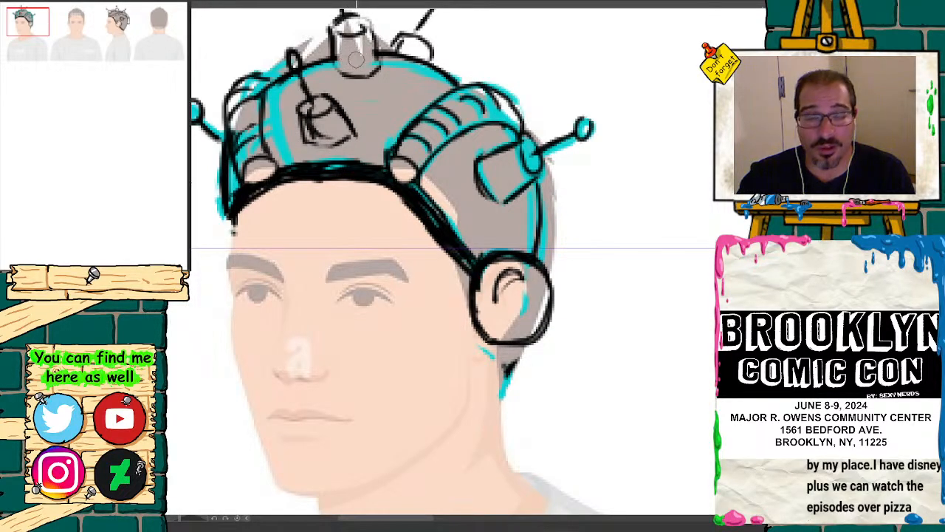
Step: Fill the antenna balls of the three-quarter headgear solid black and strengthen the outlines of its front and rear studs
drag(370, 46, 384, 166)
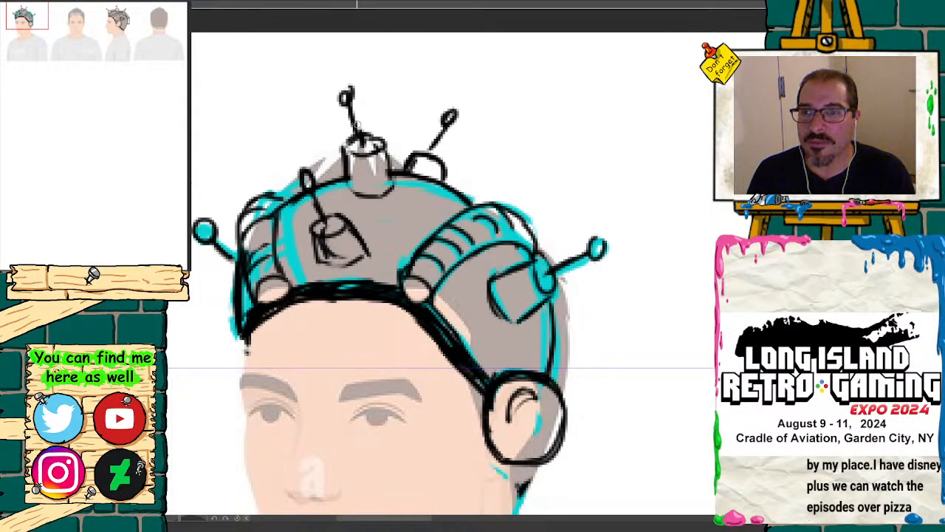
drag(348, 99, 343, 99)
mouse_move(314, 173)
mouse_down()
mouse_move(305, 179)
mouse_move(311, 181)
mouse_up()
mouse_move(210, 234)
mouse_down()
mouse_move(201, 227)
mouse_move(225, 232)
mouse_up()
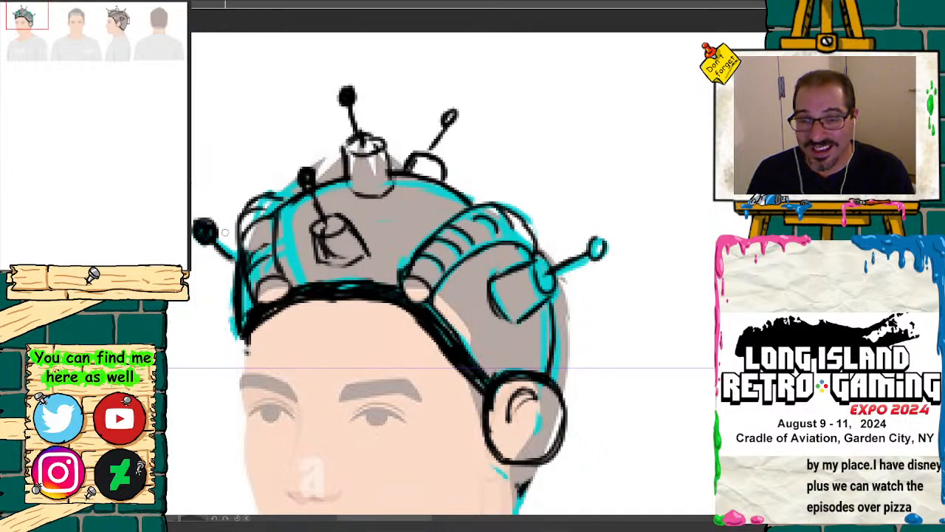
drag(600, 240, 591, 251)
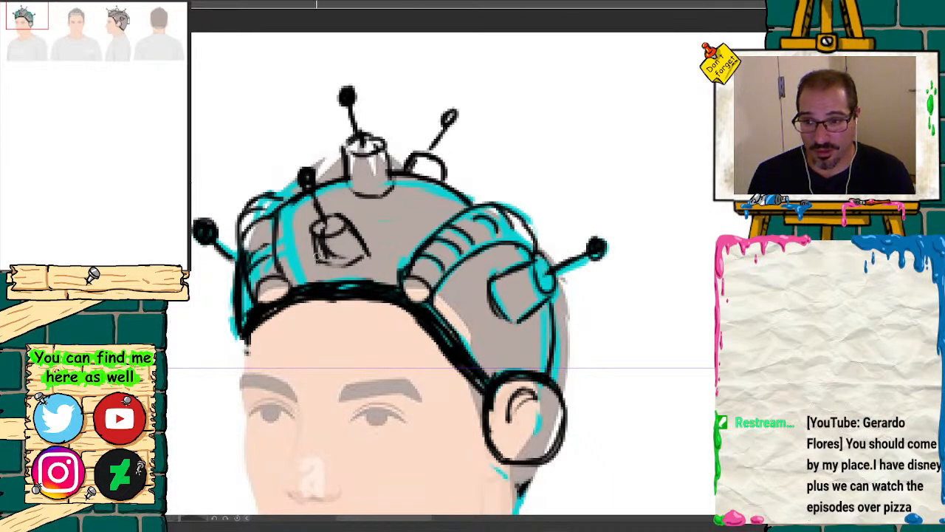
mouse_move(317, 238)
mouse_down()
mouse_move(315, 262)
mouse_move(342, 271)
mouse_move(353, 263)
mouse_up()
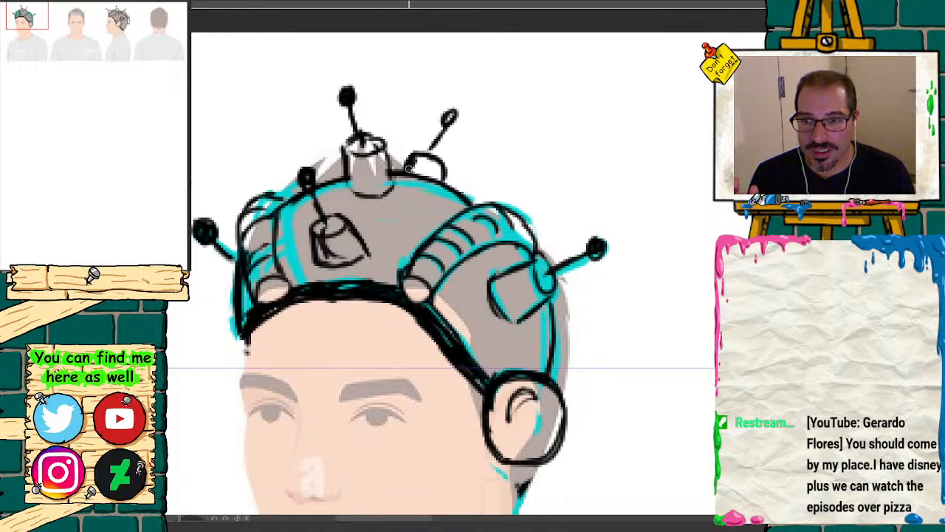
mouse_move(408, 169)
mouse_down()
mouse_move(435, 152)
mouse_move(445, 109)
mouse_up()
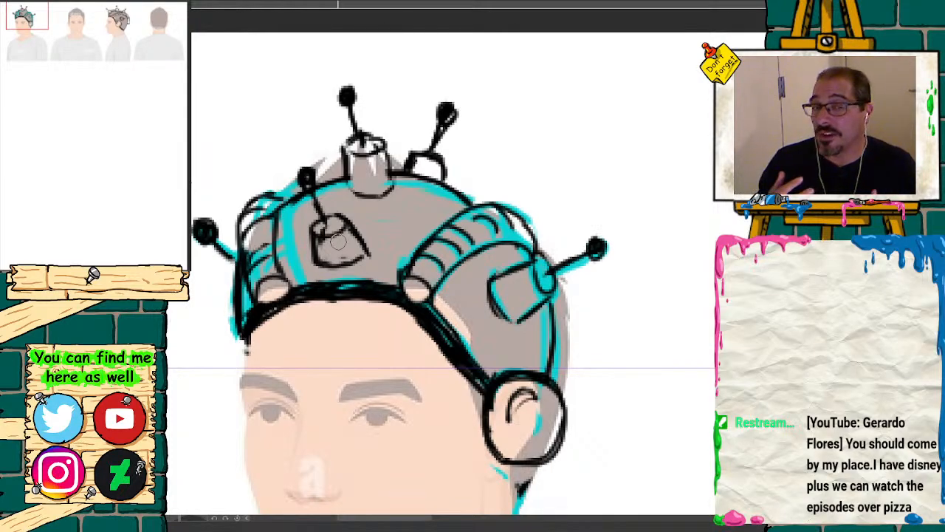
Step: Draw a square box mount with a narrow beveled upper face in the middle of the back-view head
drag(29, 21, 113, 20)
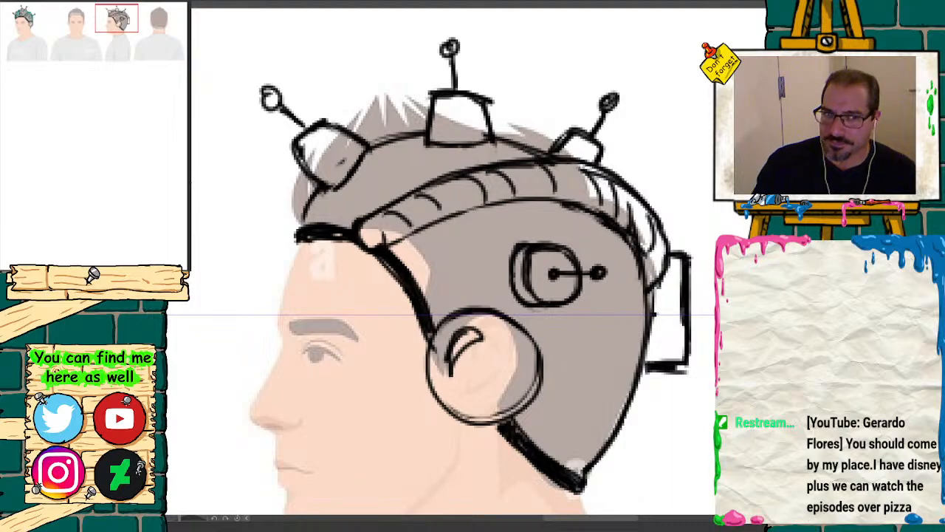
key(ctrl+minus)
key(ctrl+minus)
key(ctrl+minus)
key(ctrl+minus)
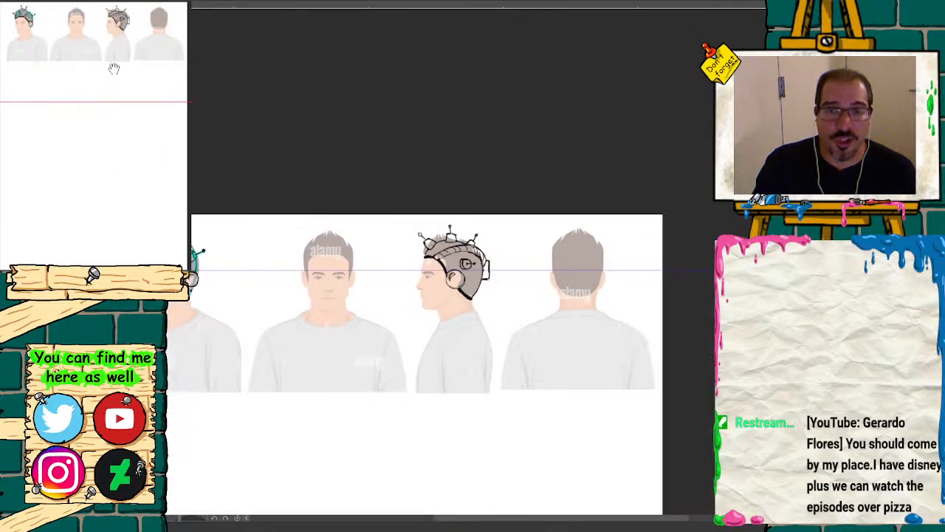
mouse_move(114, 69)
mouse_down()
mouse_move(91, 70)
mouse_move(106, 74)
mouse_up()
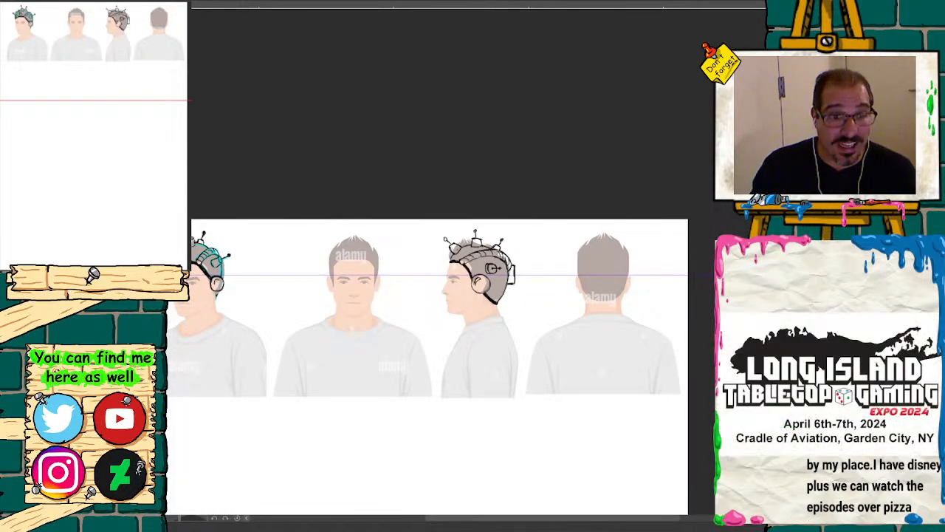
key(ctrl+plus)
key(ctrl+plus)
key(ctrl+plus)
drag(97, 37, 143, 39)
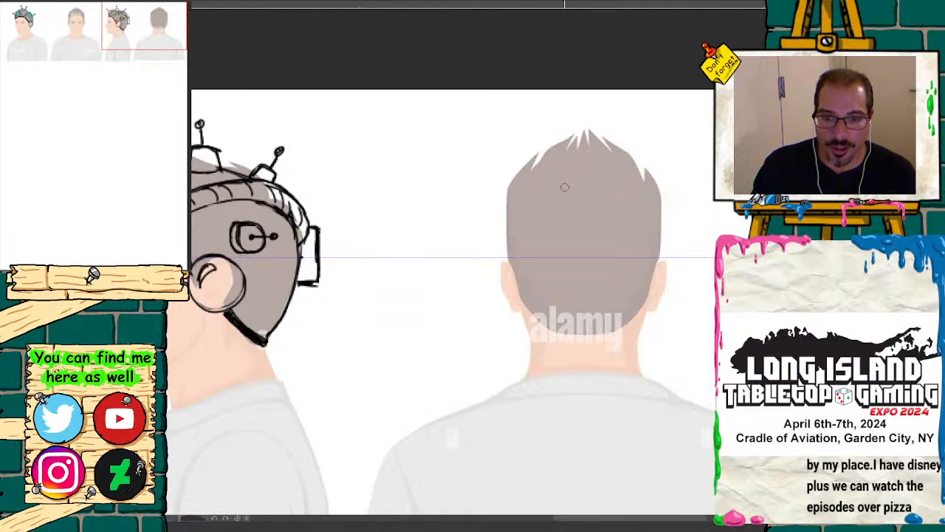
click(126, 276)
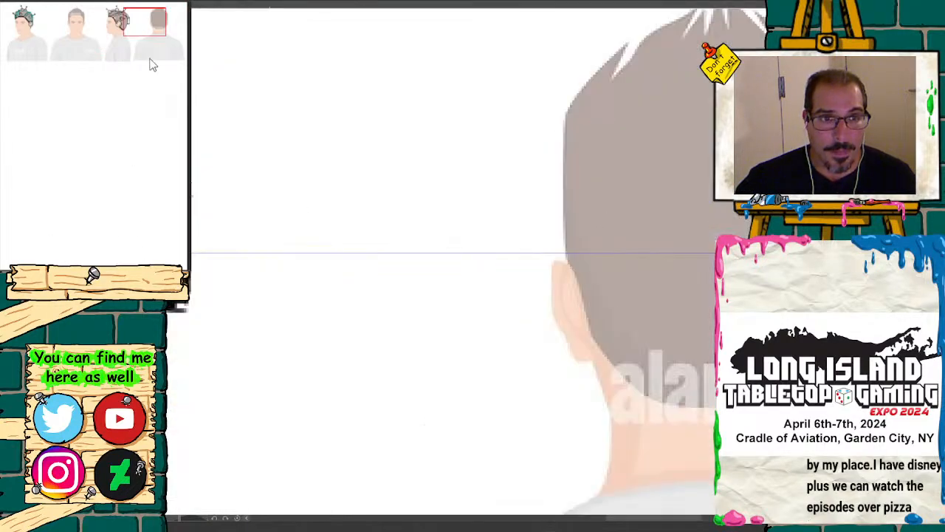
drag(153, 39, 148, 22)
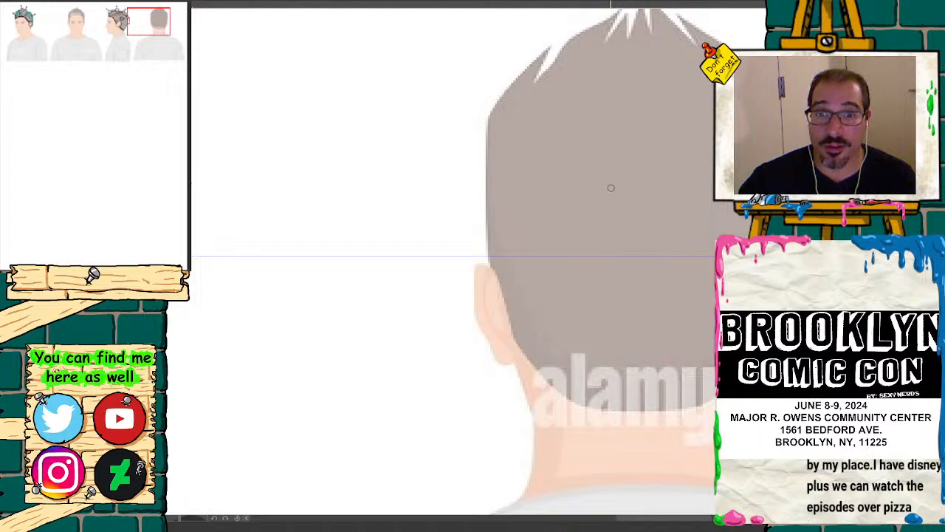
mouse_move(602, 182)
mouse_down()
mouse_move(675, 177)
mouse_move(620, 181)
mouse_up()
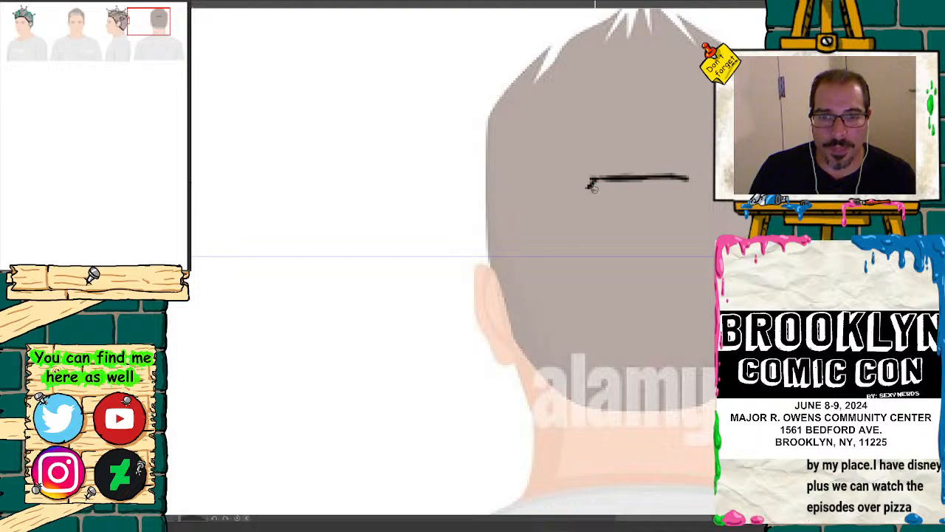
drag(593, 187, 635, 190)
mouse_move(688, 177)
mouse_down()
mouse_move(654, 194)
mouse_move(594, 187)
mouse_move(591, 272)
mouse_move(696, 289)
mouse_up()
drag(690, 199, 691, 290)
mouse_move(684, 204)
mouse_down()
mouse_move(690, 282)
mouse_move(608, 291)
mouse_up()
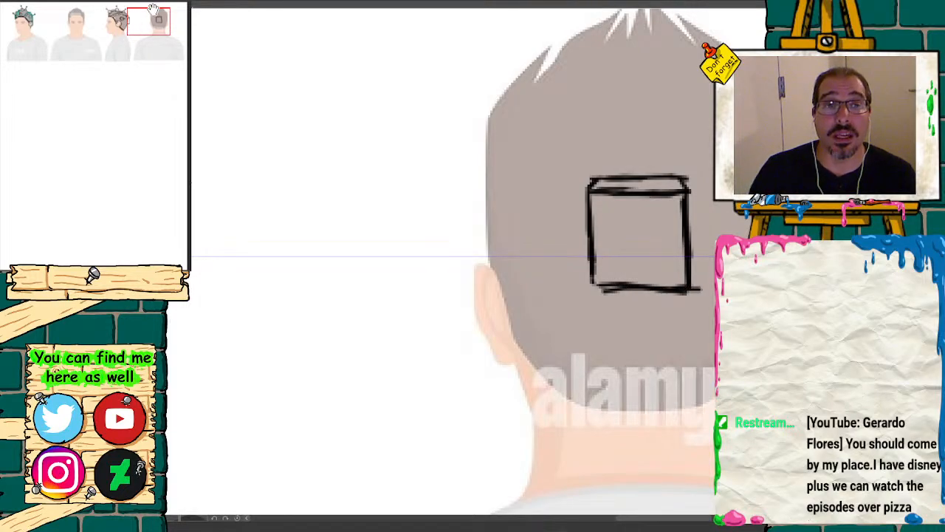
Step: Draw rounded covers over both ears of the back view and join them with a thick curved rim along the nape hairline
mouse_move(153, 14)
mouse_down()
mouse_move(140, 12)
mouse_move(155, 13)
mouse_up()
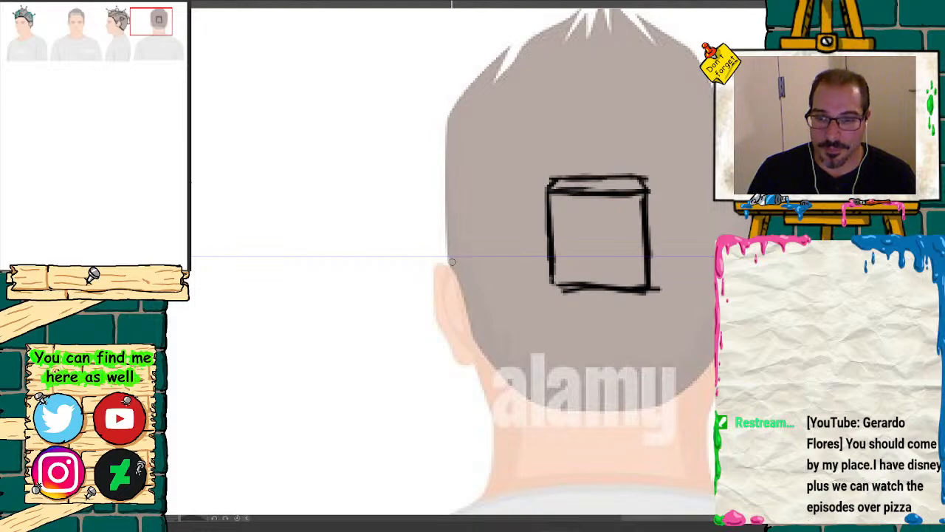
mouse_move(452, 261)
mouse_down()
mouse_move(466, 348)
mouse_move(432, 252)
mouse_move(413, 274)
mouse_move(406, 314)
mouse_move(435, 344)
mouse_move(458, 346)
mouse_up()
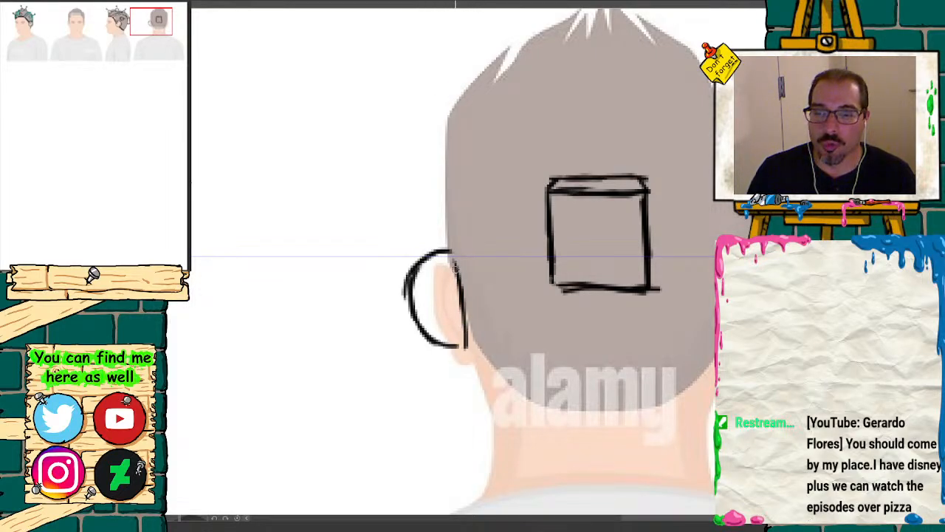
mouse_move(456, 267)
mouse_down()
mouse_move(472, 363)
mouse_move(430, 353)
mouse_move(449, 253)
mouse_move(428, 259)
mouse_move(410, 285)
mouse_move(410, 308)
mouse_move(455, 263)
mouse_move(465, 337)
mouse_up()
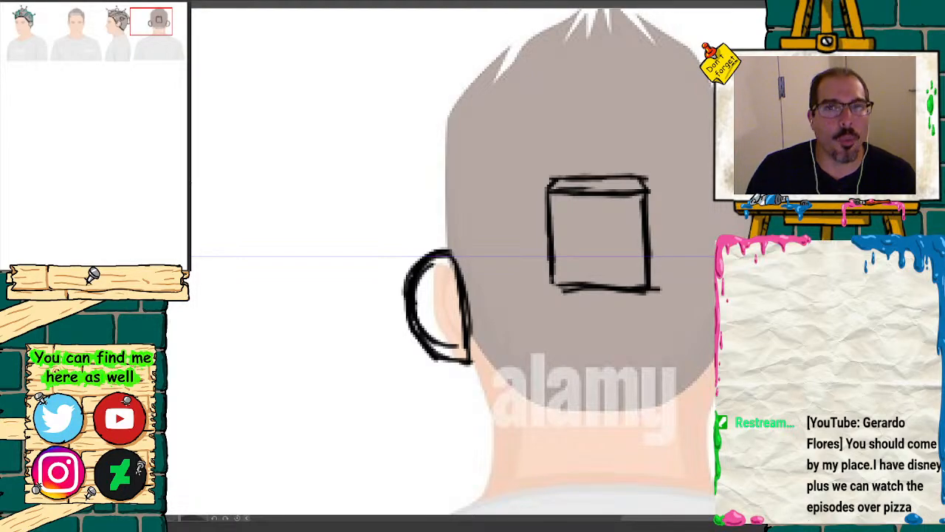
drag(671, 285, 501, 232)
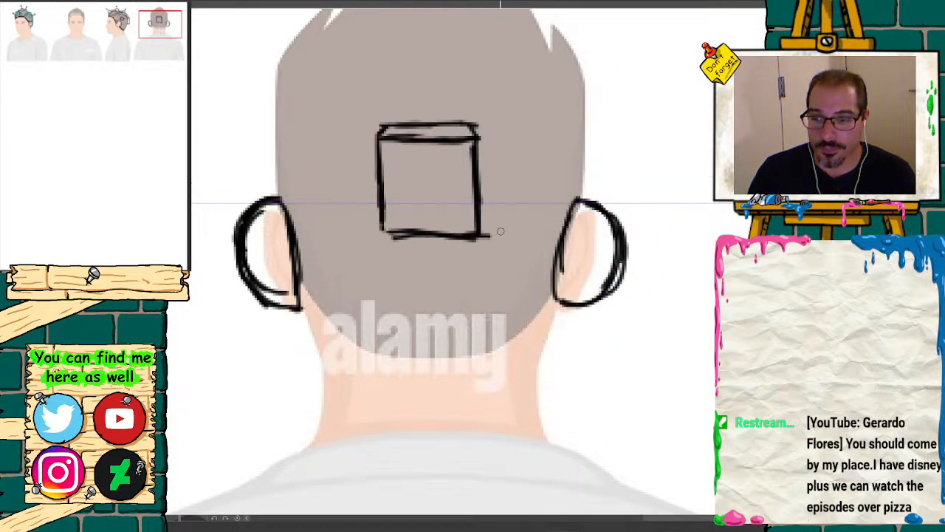
mouse_move(301, 290)
mouse_down()
mouse_move(384, 353)
mouse_move(429, 354)
mouse_up()
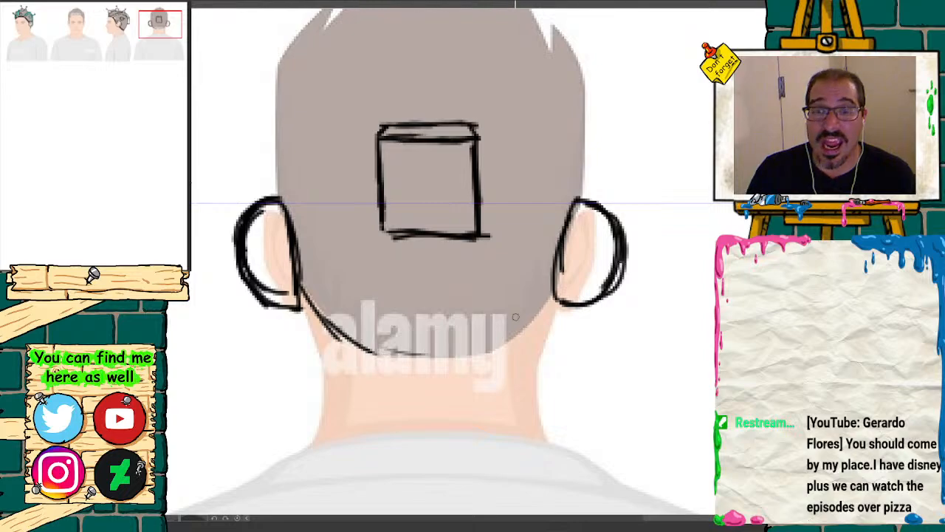
mouse_move(556, 292)
mouse_down()
mouse_move(500, 343)
mouse_move(433, 355)
mouse_move(384, 348)
mouse_move(334, 325)
mouse_move(346, 353)
mouse_move(437, 369)
mouse_move(484, 363)
mouse_move(553, 299)
mouse_move(488, 360)
mouse_move(386, 353)
mouse_move(310, 303)
mouse_move(373, 354)
mouse_move(473, 363)
mouse_move(524, 336)
mouse_move(554, 303)
mouse_move(518, 344)
mouse_move(543, 314)
mouse_move(465, 363)
mouse_move(349, 332)
mouse_up()
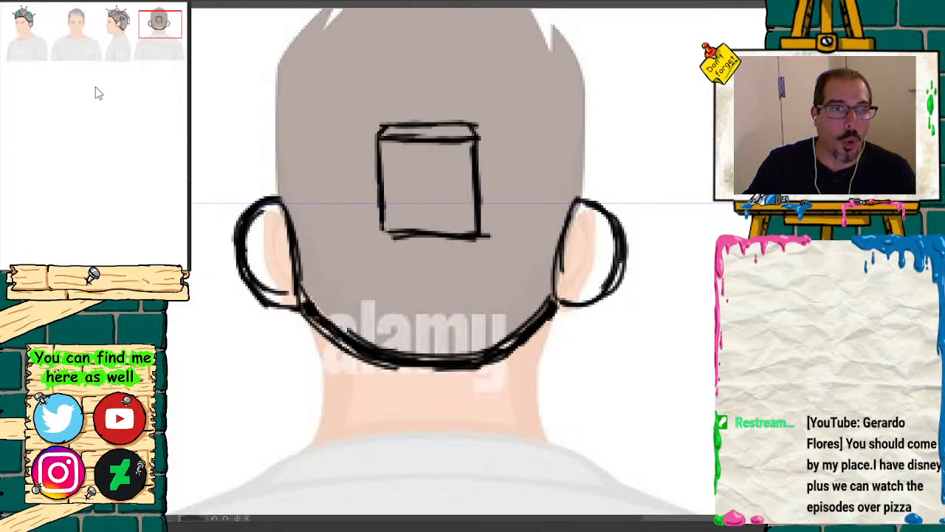
Step: Outline the back-view headgear's dome from one ear cover over the crown to the other, below the hair spikes
mouse_move(160, 23)
mouse_down()
mouse_move(133, 22)
mouse_move(155, 25)
mouse_up()
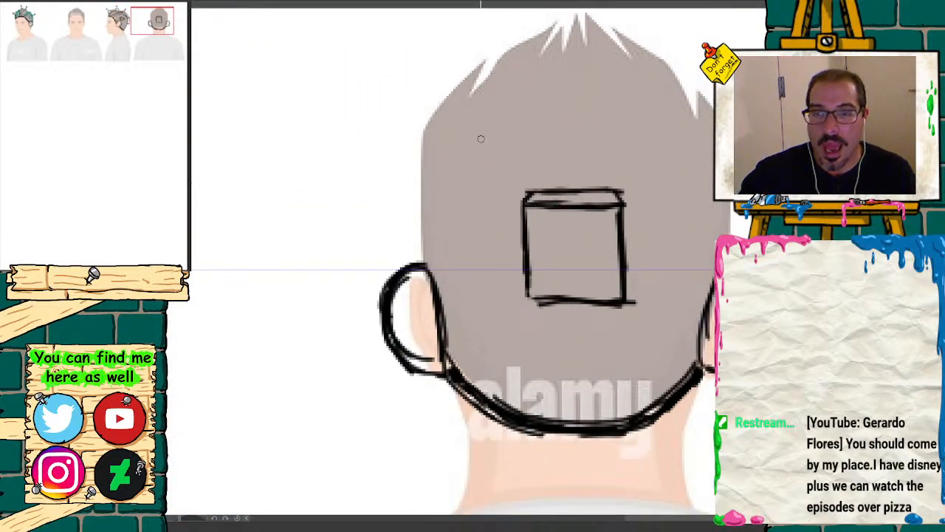
mouse_move(422, 125)
mouse_down()
mouse_move(429, 262)
mouse_move(421, 153)
mouse_move(437, 120)
mouse_up()
key(ctrl+minus)
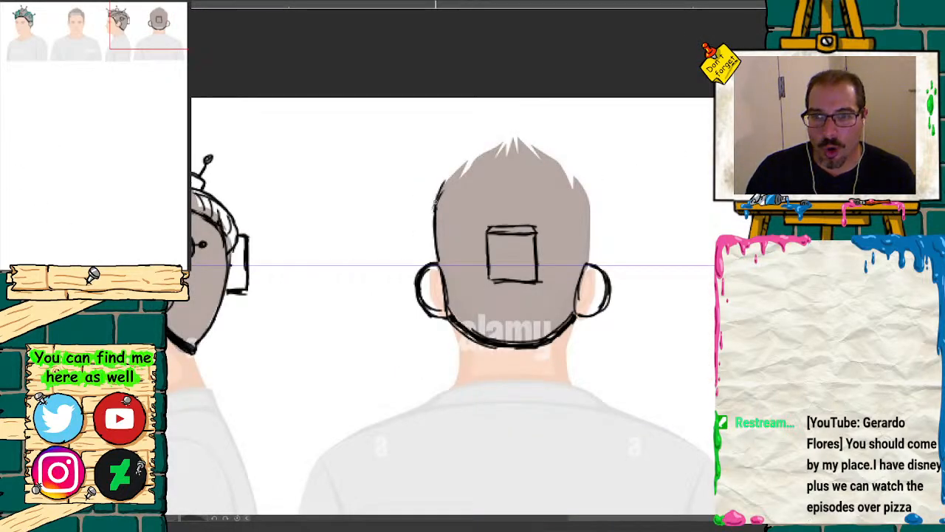
mouse_move(436, 198)
mouse_down()
mouse_move(484, 163)
mouse_move(518, 159)
mouse_move(511, 167)
mouse_move(568, 182)
mouse_move(589, 233)
mouse_up()
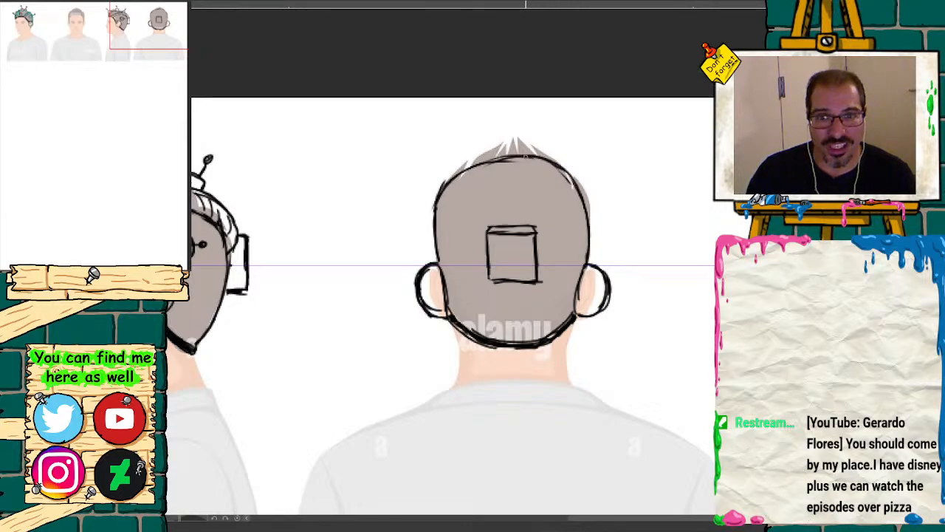
mouse_move(525, 156)
mouse_down()
mouse_move(455, 173)
mouse_move(440, 188)
mouse_move(498, 157)
mouse_move(572, 185)
mouse_up()
Step: Erase the stray sketch strokes along the inner edge of the back view's crown outline
drag(49, 277, 85, 278)
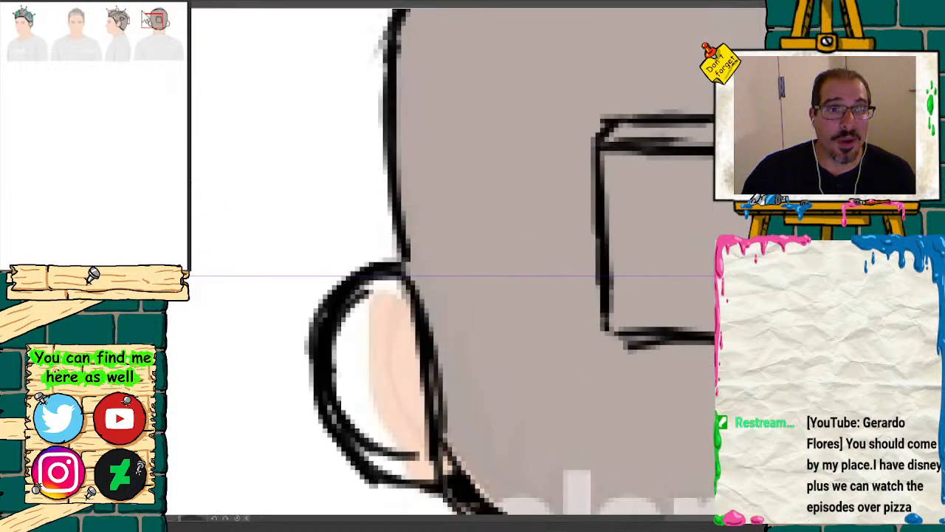
drag(144, 14, 152, 6)
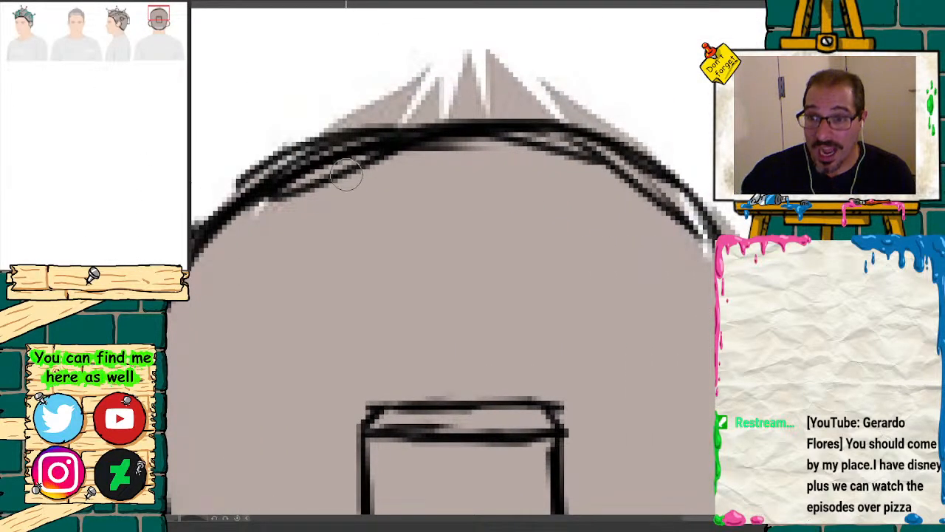
mouse_move(346, 175)
mouse_down()
mouse_move(472, 156)
mouse_move(636, 186)
mouse_move(650, 202)
mouse_move(426, 152)
mouse_move(243, 239)
mouse_up()
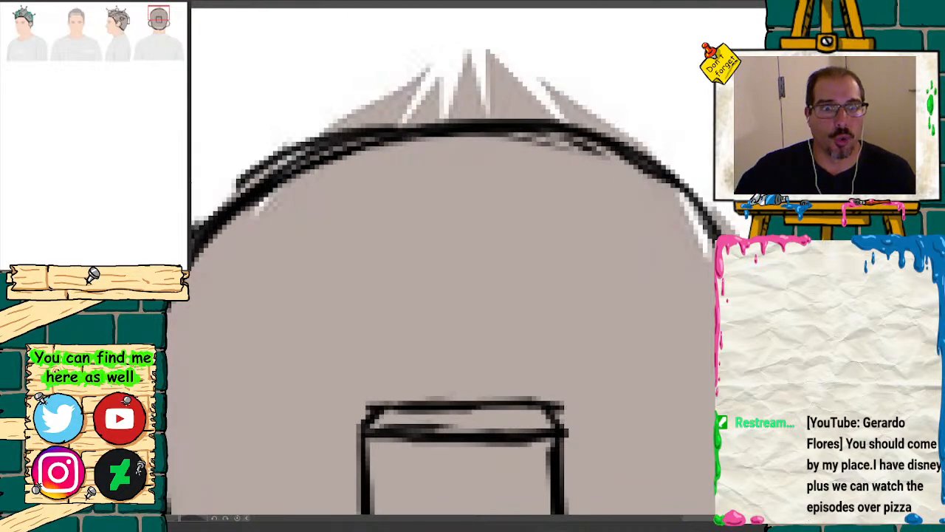
Step: Draw two curved bands on the back view, running from the box mount's upper corners to rounded bulges on the dome's upper sides
key(ctrl+minus)
key(ctrl+minus)
key(ctrl+minus)
key(ctrl+minus)
key(ctrl+minus)
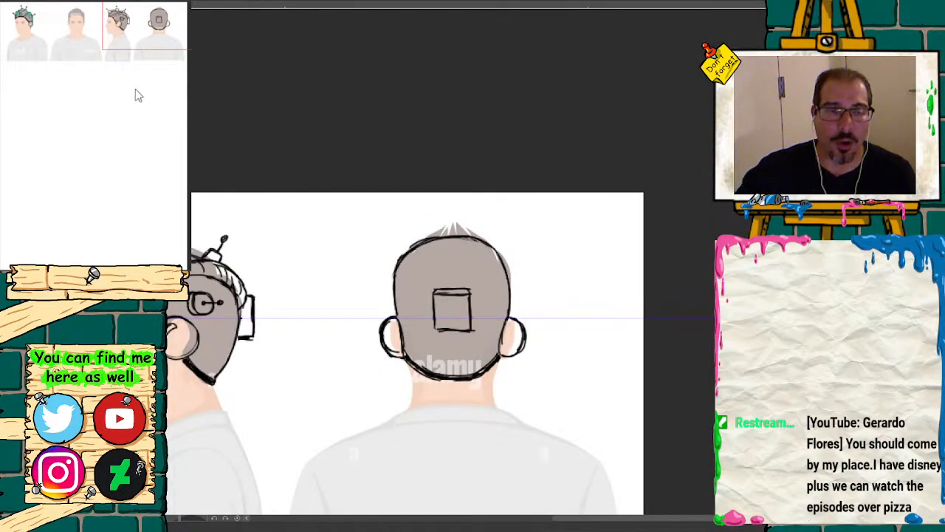
drag(149, 34, 147, 37)
key(ctrl+plus)
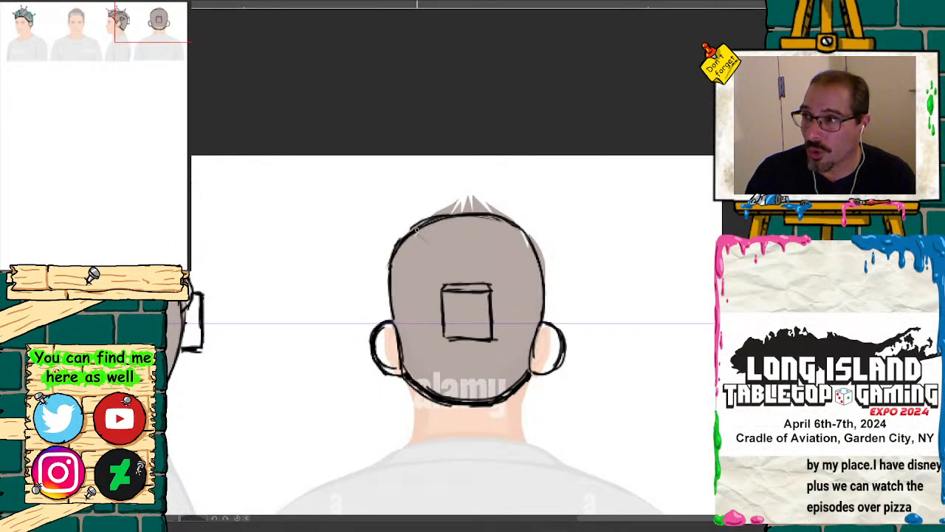
drag(436, 249, 441, 260)
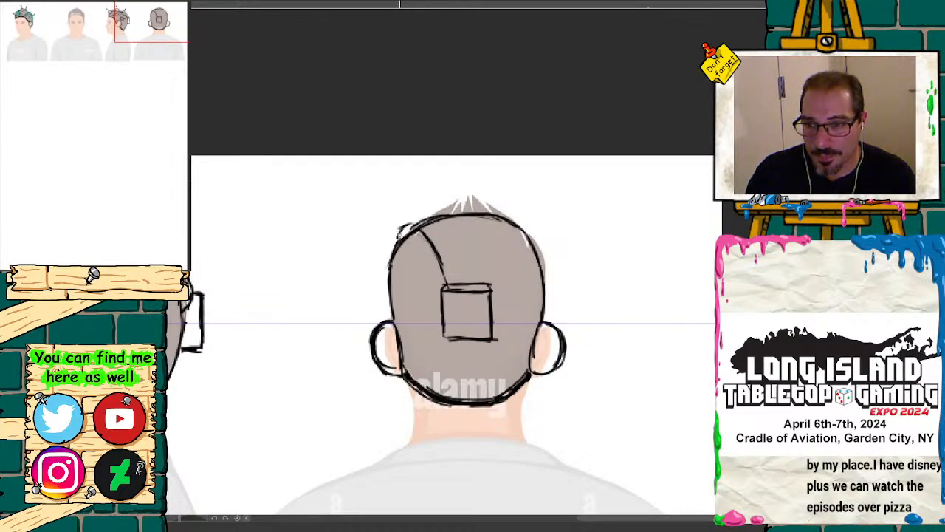
drag(401, 248, 425, 270)
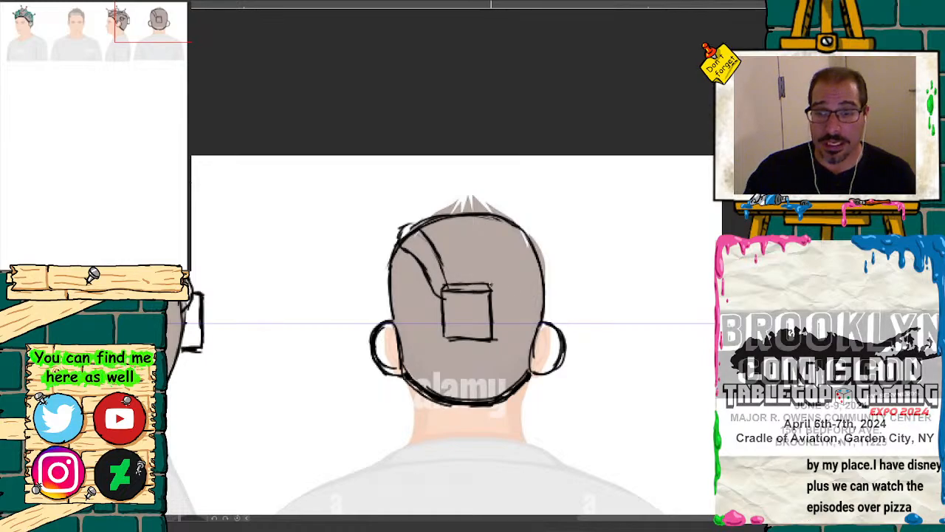
drag(491, 280, 508, 246)
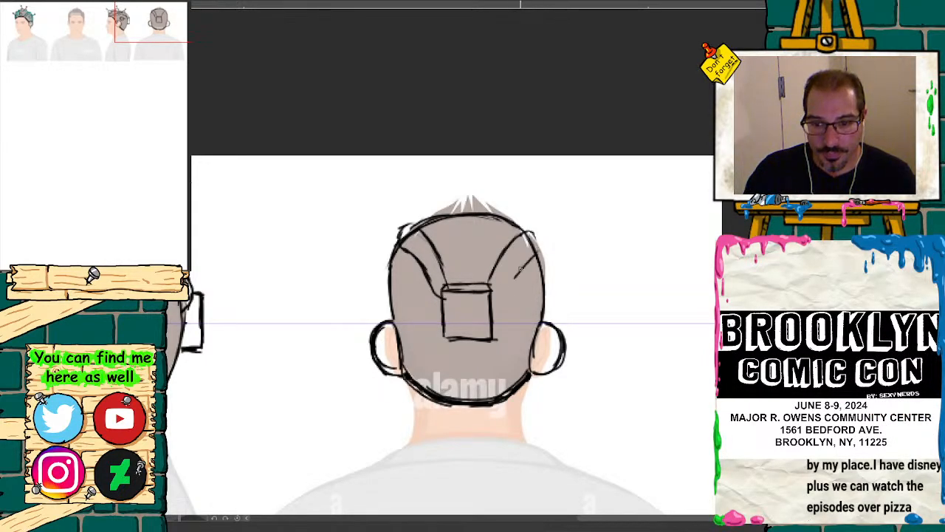
drag(520, 271, 493, 298)
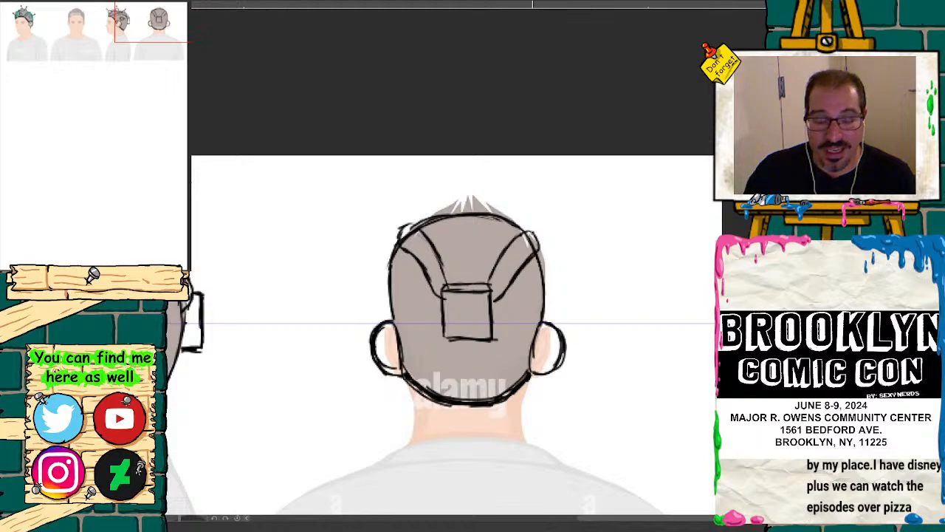
key(ctrl+plus)
drag(157, 31, 161, 17)
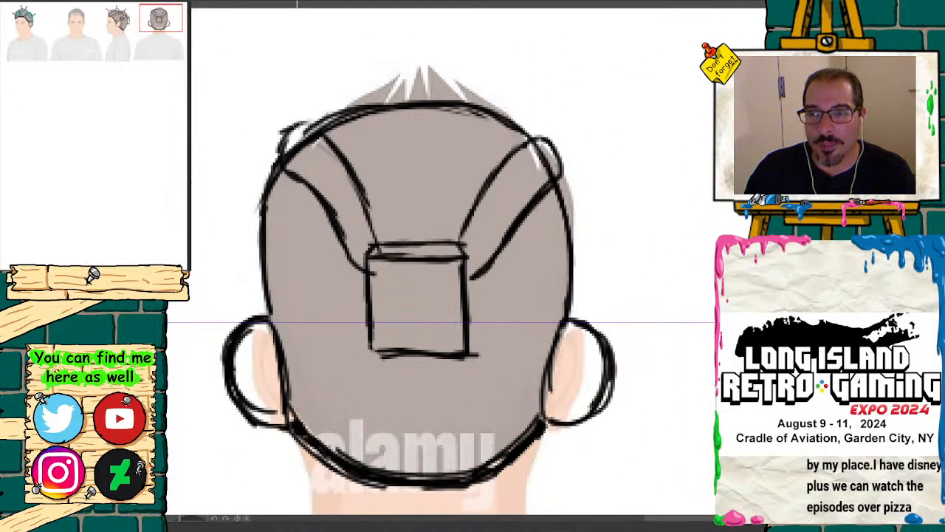
Step: Firm up the edges and bulges of both curved bands on the back view and divide each band with curved segment lines
mouse_move(297, 124)
mouse_down()
mouse_move(336, 154)
mouse_move(380, 250)
mouse_up()
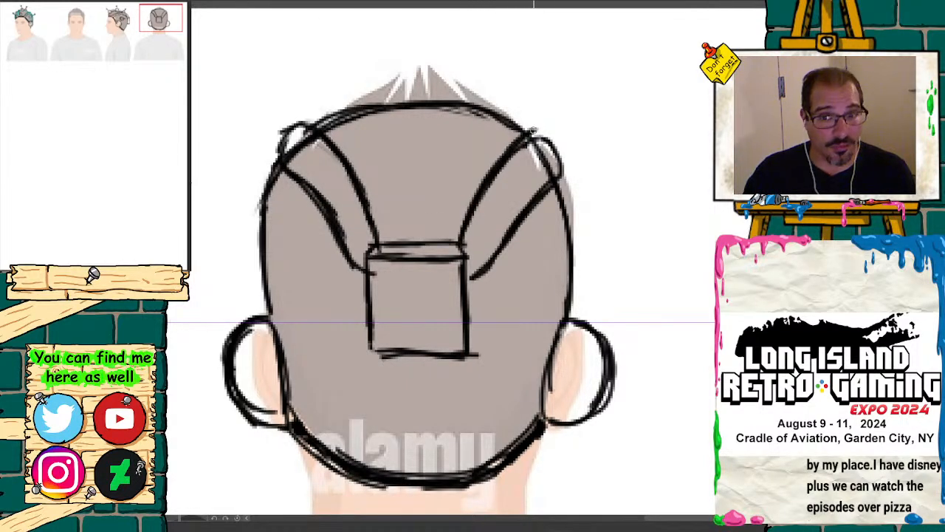
mouse_move(536, 134)
mouse_down()
mouse_move(551, 181)
mouse_move(502, 258)
mouse_move(473, 276)
mouse_up()
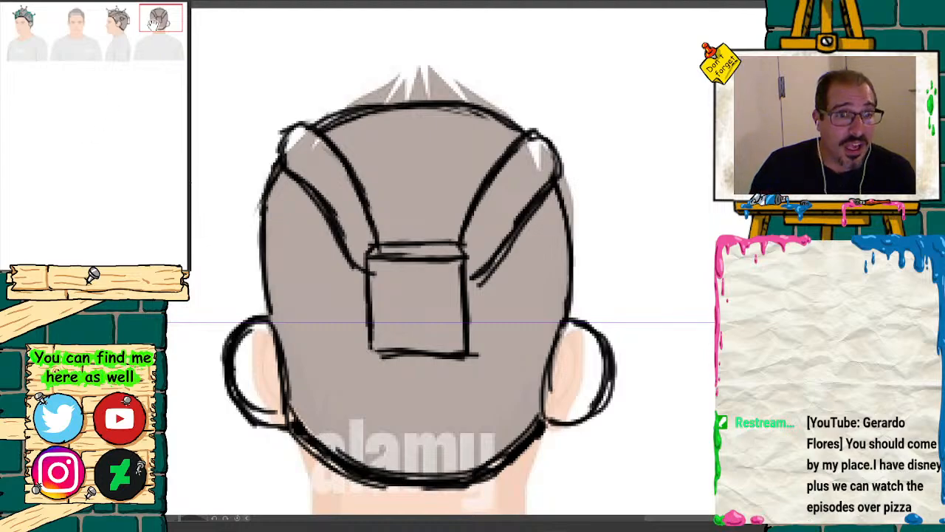
mouse_move(153, 25)
mouse_down()
mouse_move(136, 16)
mouse_move(152, 24)
mouse_up()
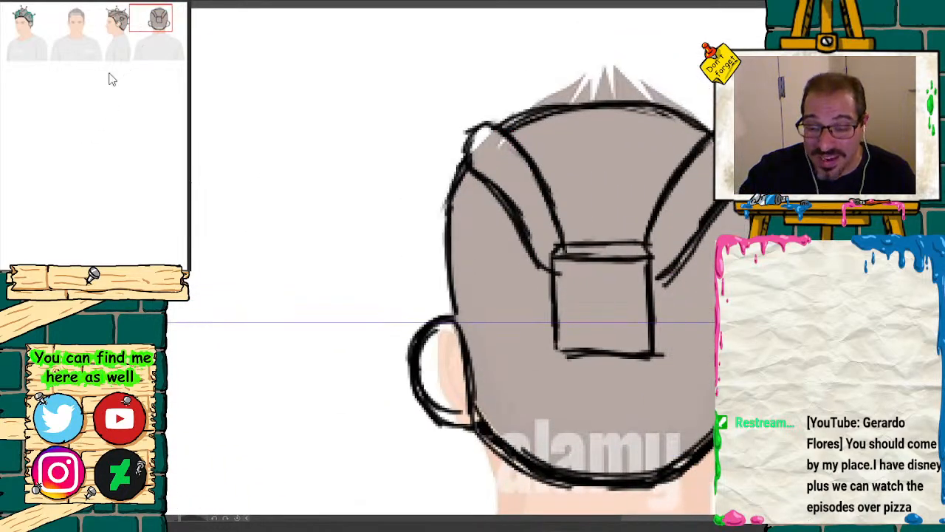
drag(554, 223, 532, 235)
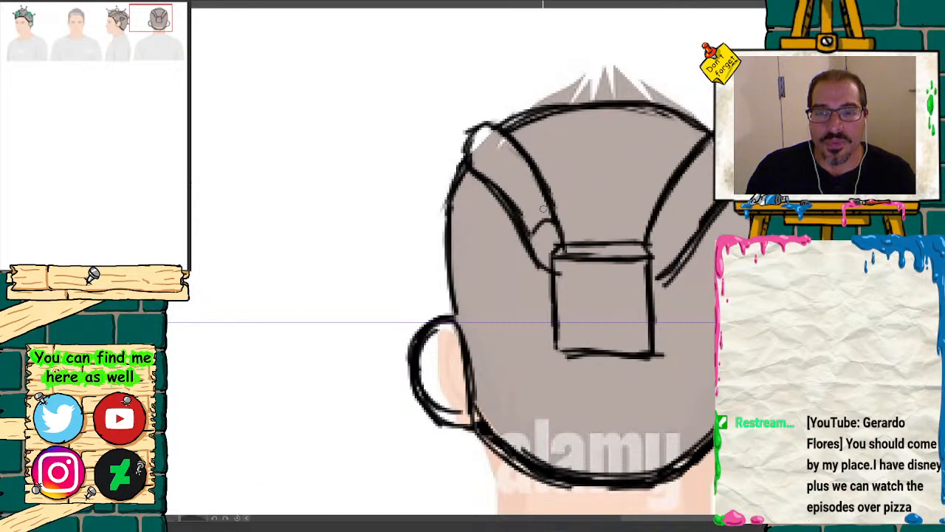
drag(543, 194, 526, 207)
drag(527, 161, 506, 189)
drag(517, 144, 481, 178)
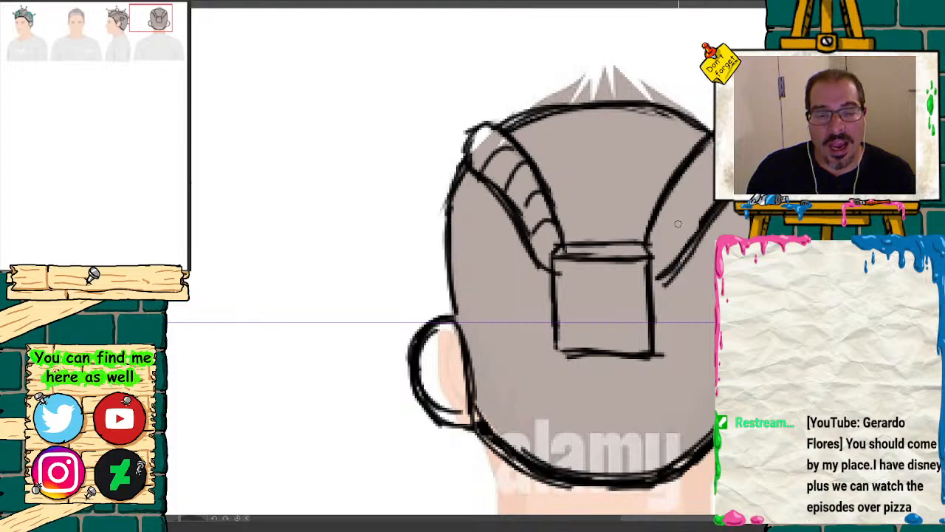
drag(648, 226, 684, 257)
drag(663, 198, 700, 228)
drag(680, 171, 710, 193)
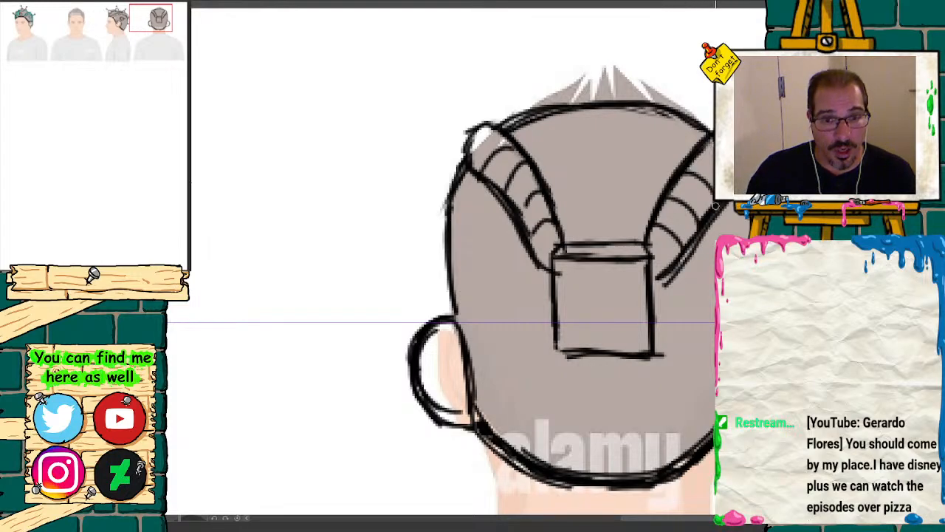
Step: Draw a tapered block mount with a curved base on each side of the back-view dome, above the ear covers
mouse_move(148, 27)
mouse_down()
mouse_move(16, 28)
mouse_move(158, 28)
mouse_up()
drag(321, 196, 323, 226)
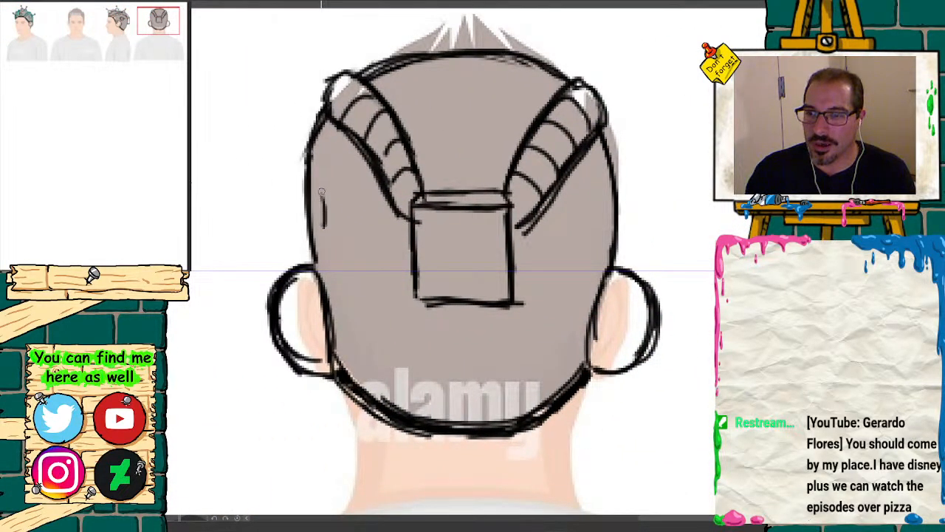
mouse_move(313, 186)
mouse_down()
mouse_move(324, 217)
mouse_move(288, 194)
mouse_move(277, 198)
mouse_move(278, 232)
mouse_move(329, 235)
mouse_up()
drag(610, 178, 591, 226)
mouse_move(599, 189)
mouse_down()
mouse_move(602, 236)
mouse_move(626, 186)
mouse_move(654, 195)
mouse_move(651, 235)
mouse_move(624, 237)
mouse_move(652, 235)
mouse_up()
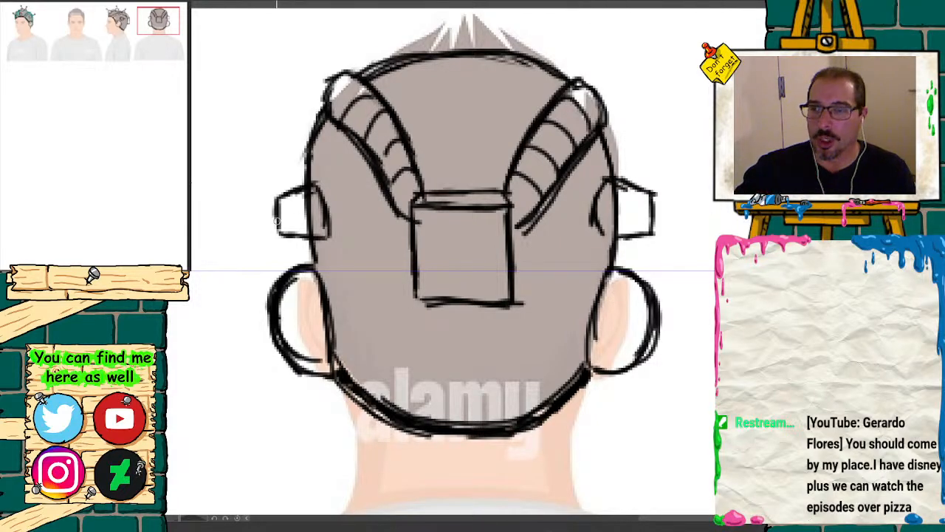
Step: Add a short ball-tipped antenna to each side mount and redraw the base edge of the right one
drag(278, 219, 247, 222)
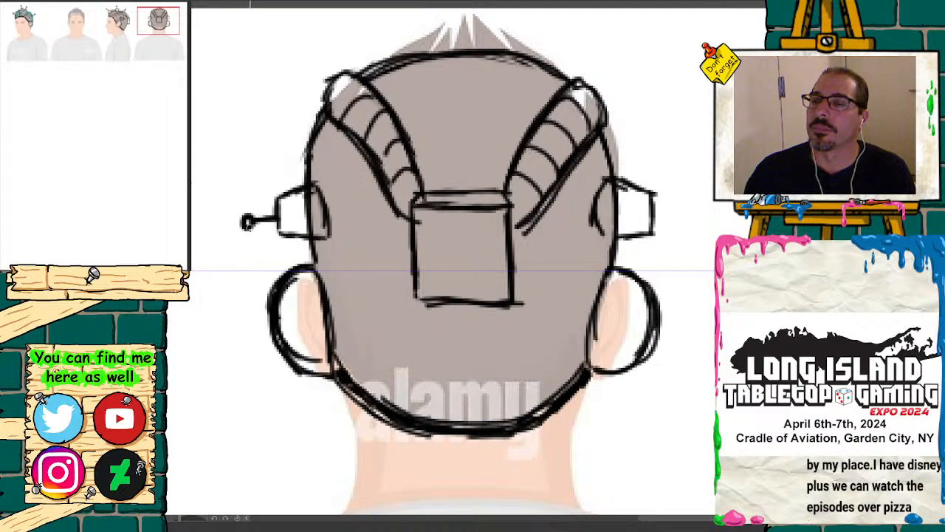
drag(654, 219, 691, 221)
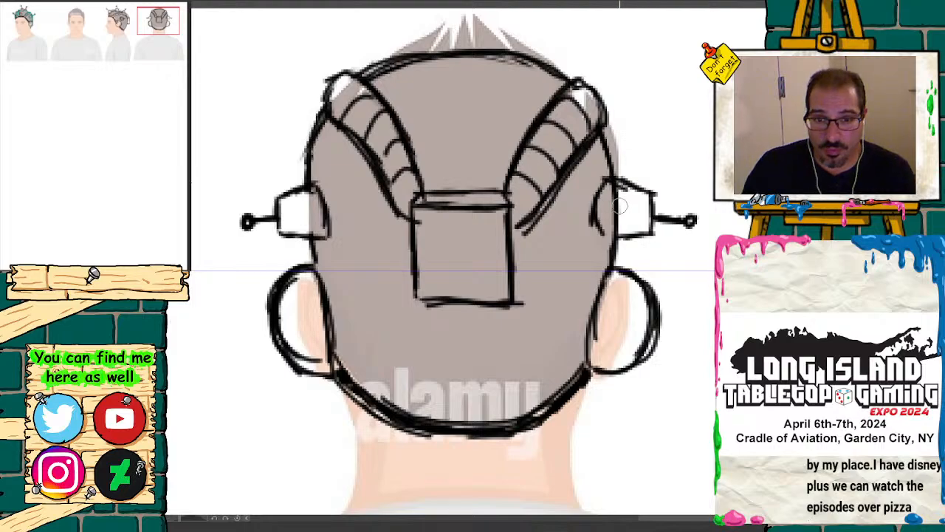
mouse_move(619, 206)
mouse_down()
mouse_move(596, 223)
mouse_move(609, 190)
mouse_up()
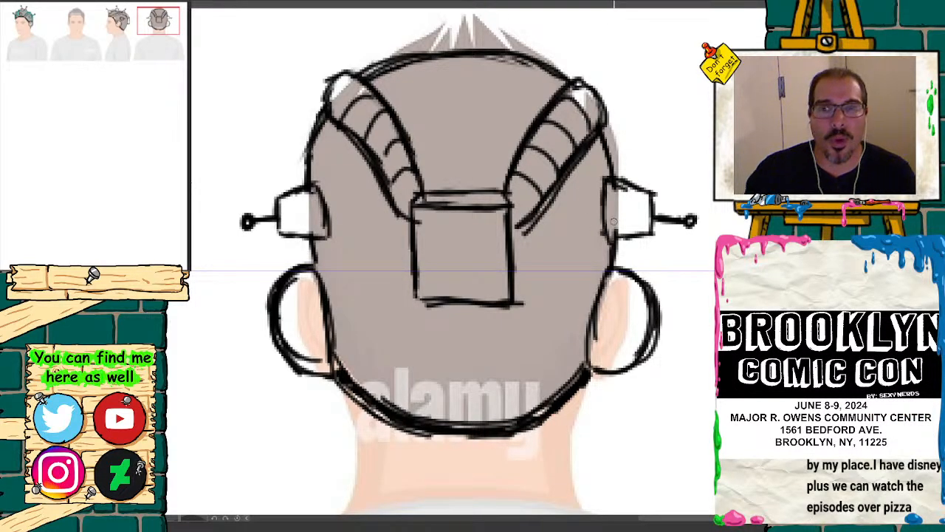
Step: Draw the curved base and two upright sides of an antenna mount at the center of the back view's crown
click(117, 17)
click(158, 19)
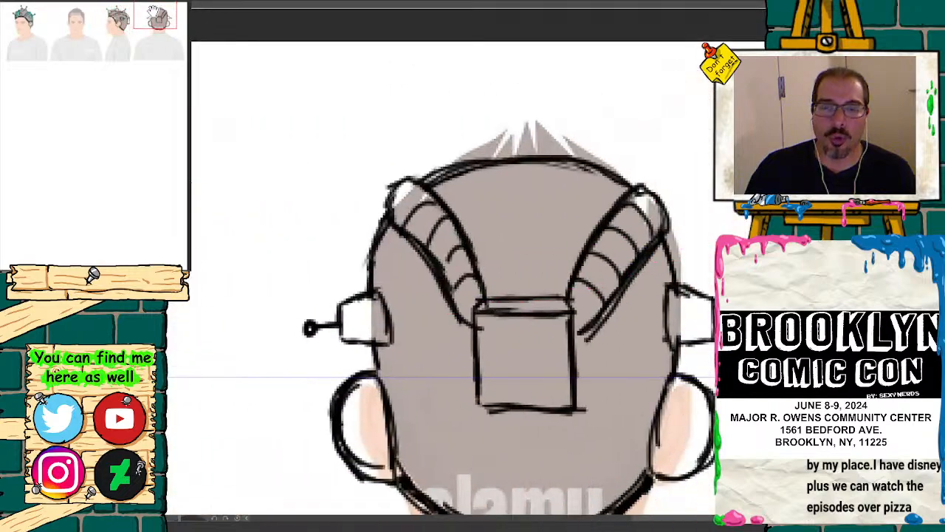
mouse_move(470, 167)
mouse_down()
mouse_move(511, 177)
mouse_move(540, 157)
mouse_up()
drag(157, 13, 155, 9)
drag(504, 167, 498, 199)
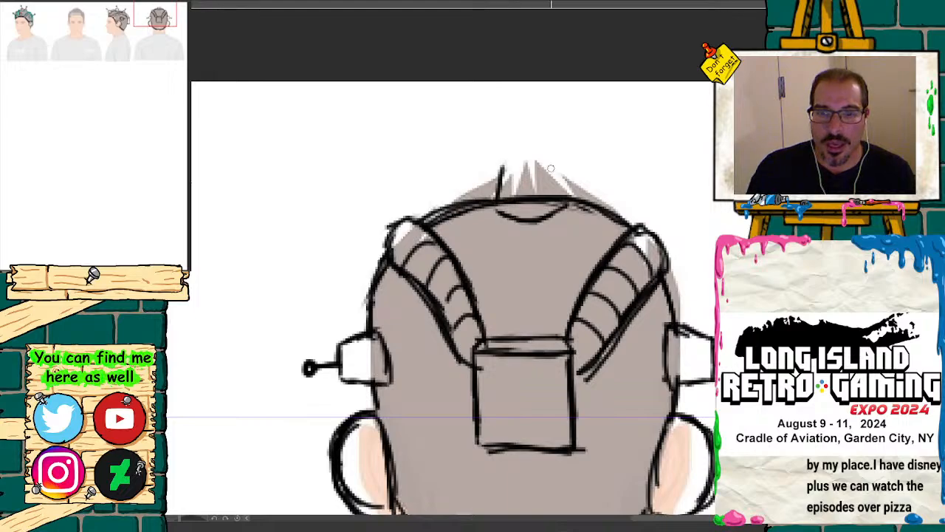
drag(547, 161, 560, 193)
Step: Try a horizontal guide above the back view's crown as a height reference and a top edge across the crown mount
key(ctrl+minus)
key(ctrl+minus)
key(ctrl+minus)
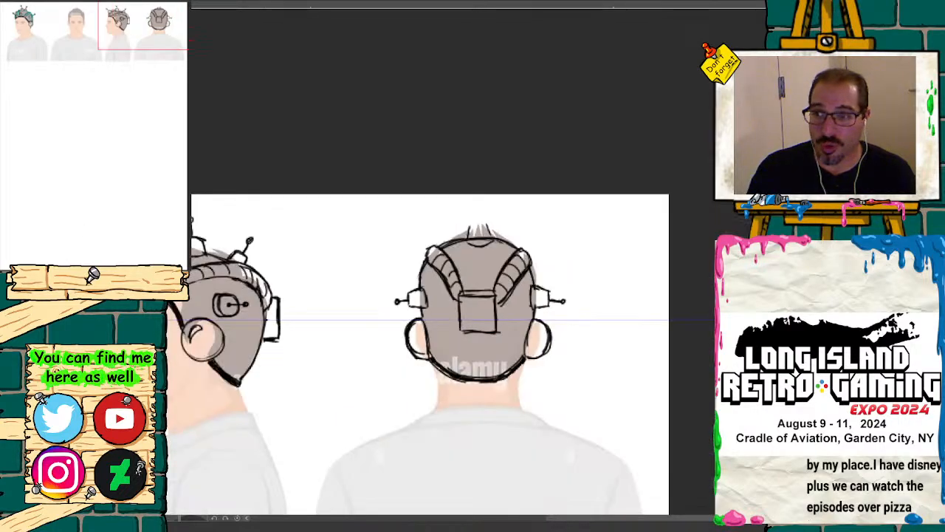
drag(458, 12, 463, 219)
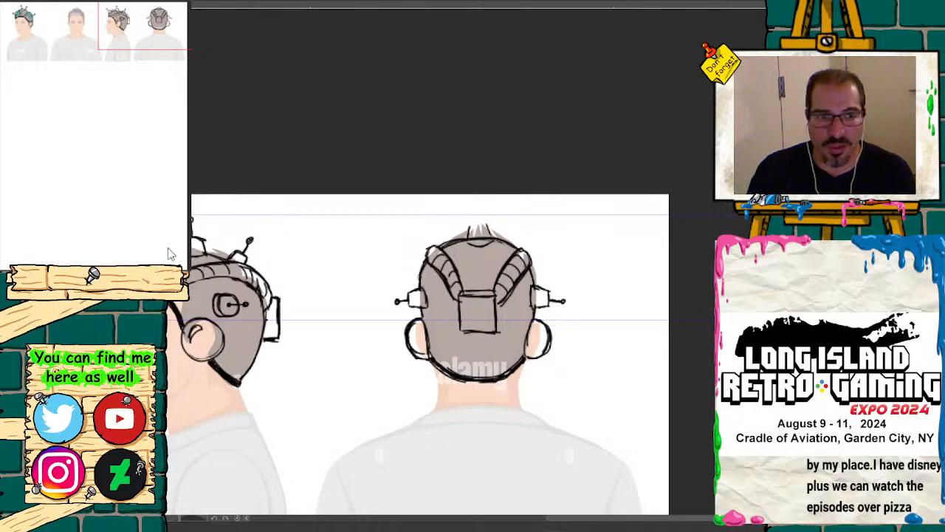
key(ctrl+plus)
key(ctrl+plus)
key(ctrl+plus)
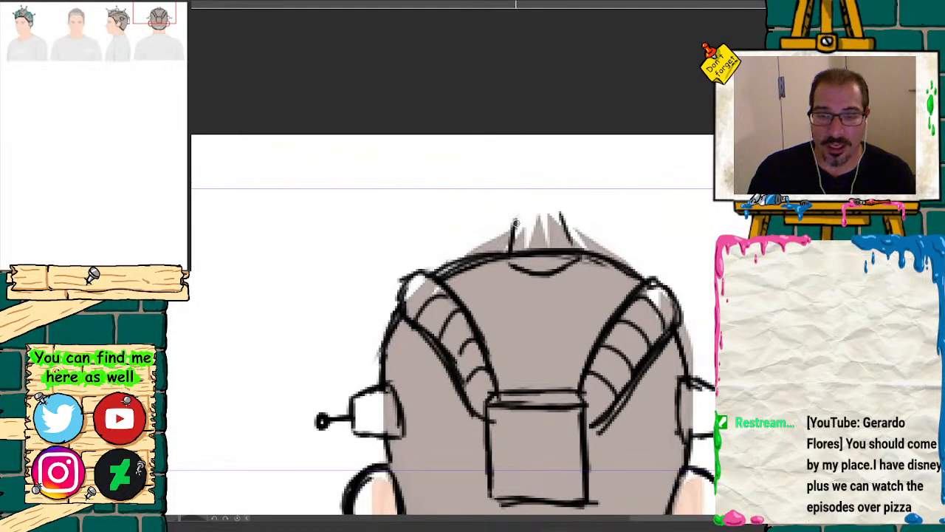
drag(515, 225, 558, 222)
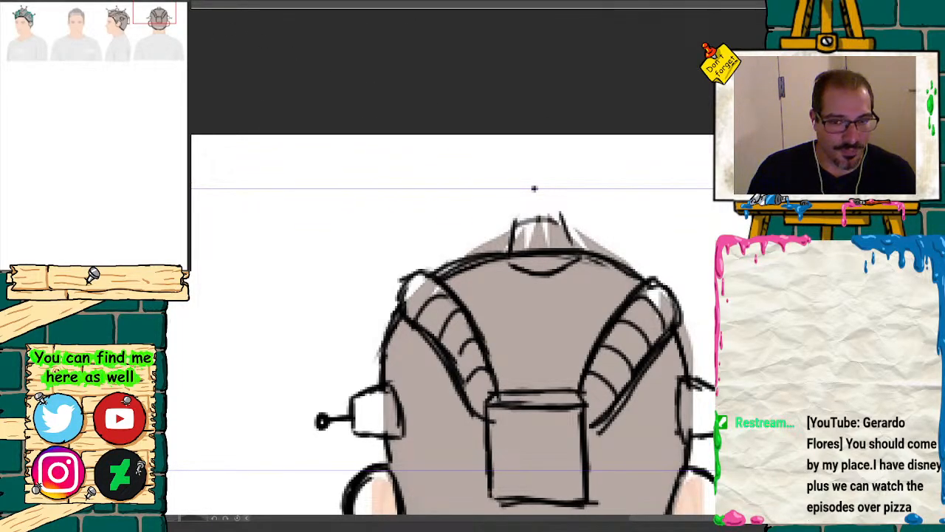
key(ctrl+z)
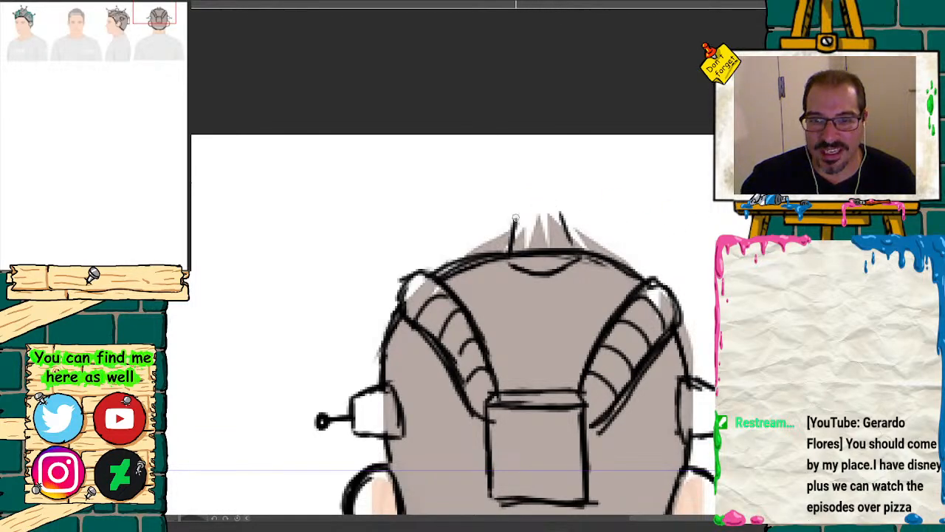
Step: Close the crown mount with a top edge and antenna, and draw a double circle with a center dot on the dome below it
mouse_move(516, 218)
mouse_down()
mouse_move(534, 207)
mouse_move(559, 214)
mouse_move(535, 181)
mouse_up()
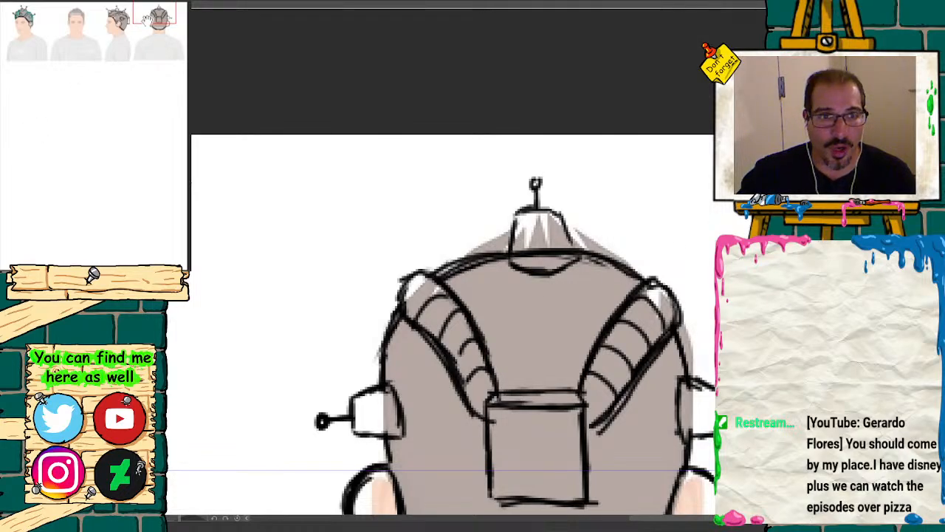
mouse_move(156, 18)
mouse_down()
mouse_move(136, 27)
mouse_move(155, 19)
mouse_up()
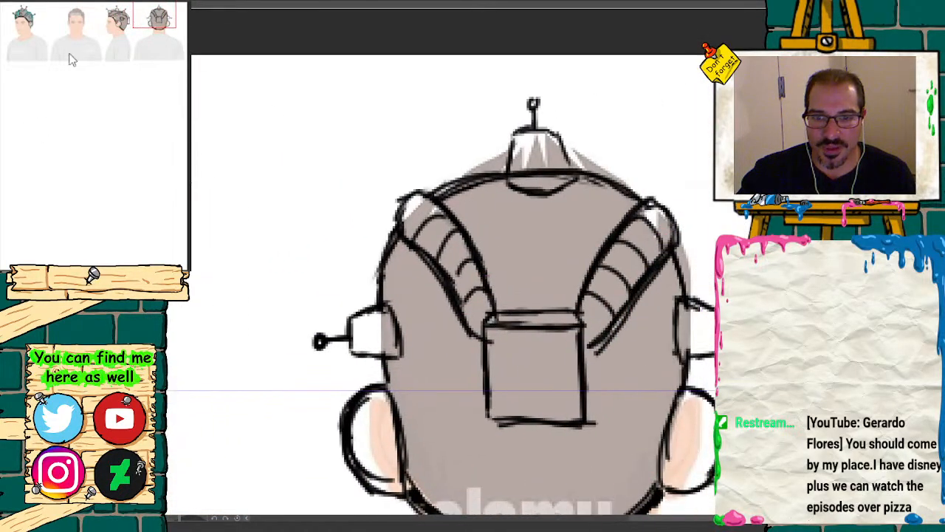
mouse_move(540, 219)
mouse_down()
mouse_move(526, 222)
mouse_move(521, 251)
mouse_move(556, 256)
mouse_move(526, 214)
mouse_move(556, 255)
mouse_move(543, 210)
mouse_move(538, 260)
mouse_move(548, 216)
mouse_move(543, 235)
mouse_up()
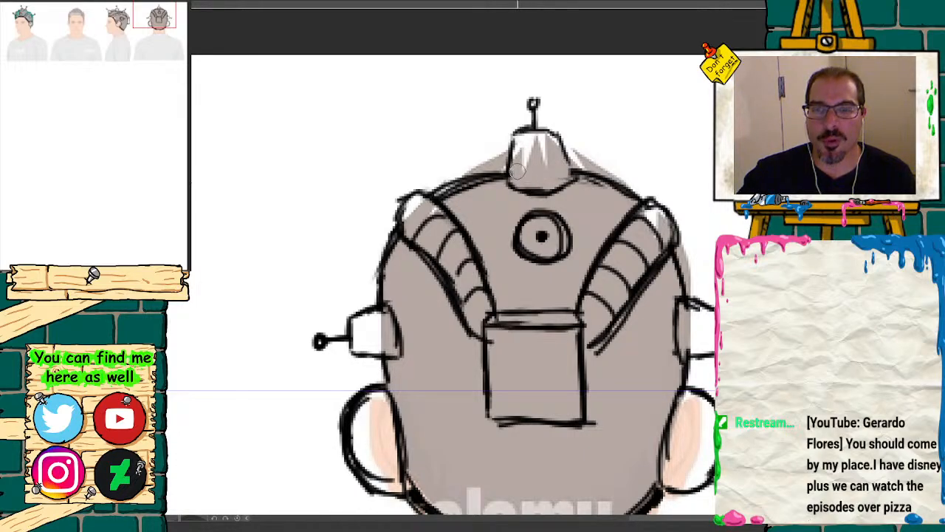
Step: Redraw the crown mount shorter with a solid ball-tipped antenna, and clean up the band's joint at the box mount's upper corner
mouse_move(559, 134)
mouse_down()
mouse_move(514, 148)
mouse_move(535, 111)
mouse_move(532, 127)
mouse_up()
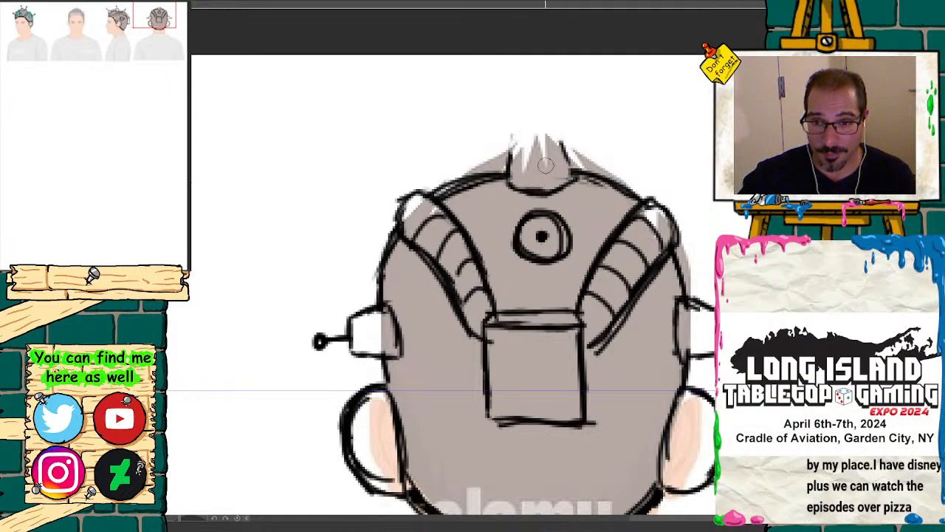
mouse_move(511, 148)
mouse_down()
mouse_move(526, 139)
mouse_move(558, 147)
mouse_move(566, 182)
mouse_move(529, 195)
mouse_move(515, 151)
mouse_move(531, 113)
mouse_up()
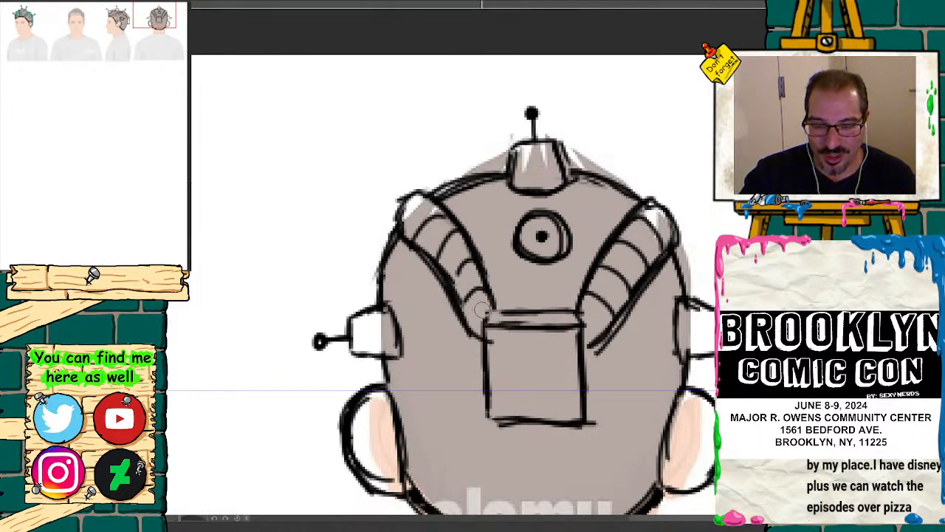
key(b)
drag(497, 310, 486, 320)
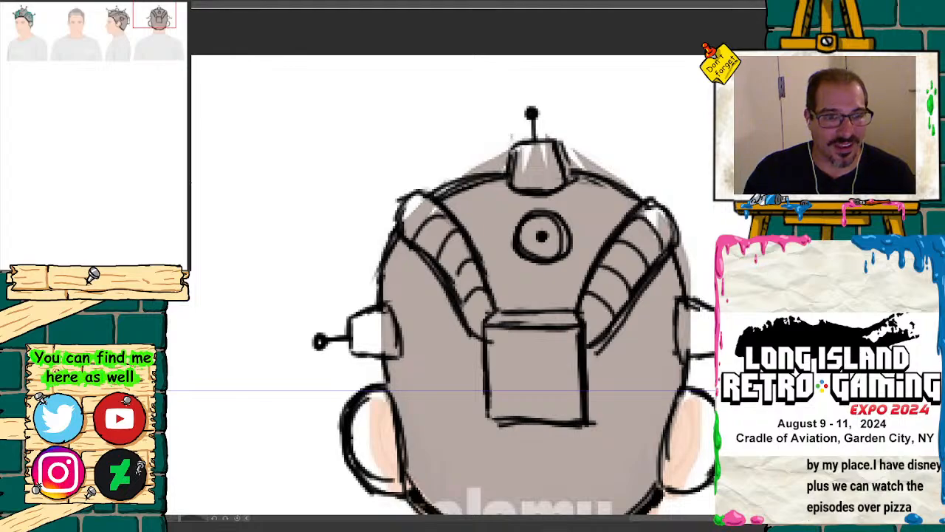
Step: Review the headgear drawings side by side across all four head views of the turnaround
drag(126, 279, 112, 280)
drag(134, 45, 70, 55)
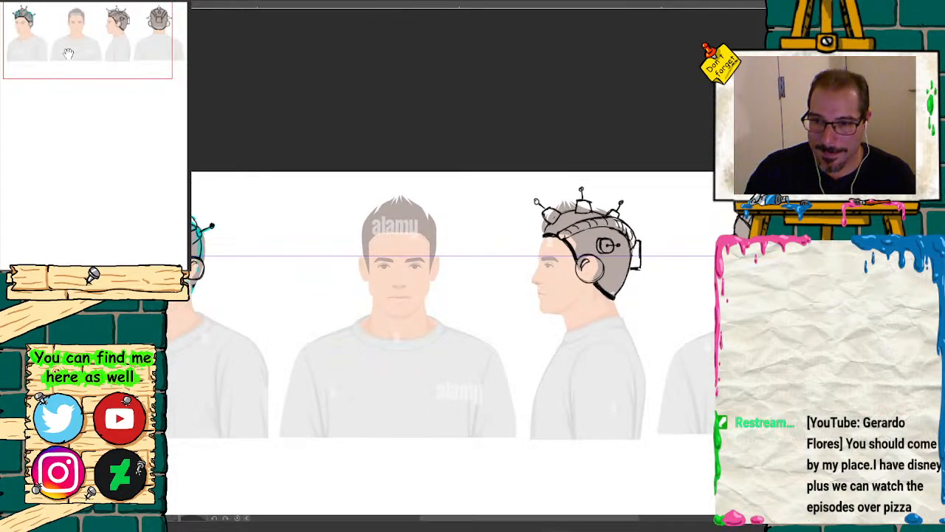
click(45, 278)
click(46, 278)
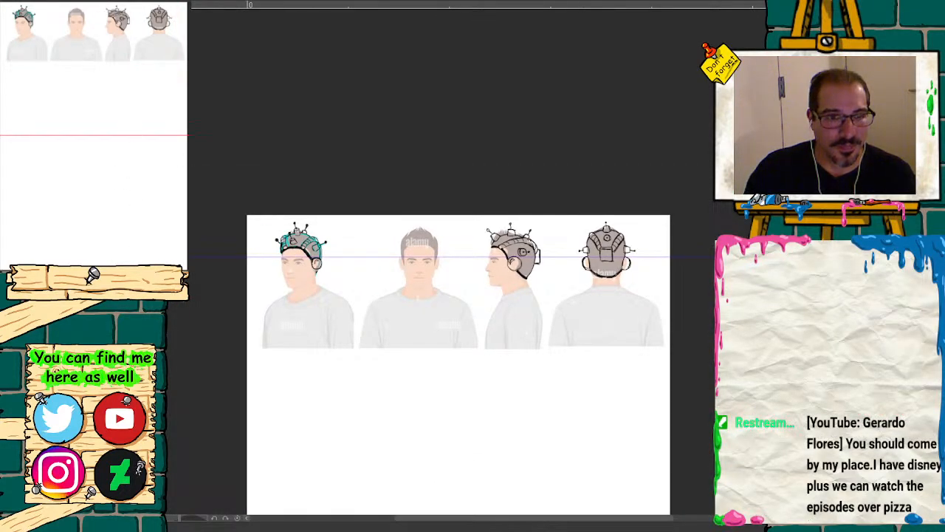
click(174, 278)
mouse_move(131, 91)
mouse_down()
mouse_move(130, 102)
mouse_move(147, 98)
mouse_up()
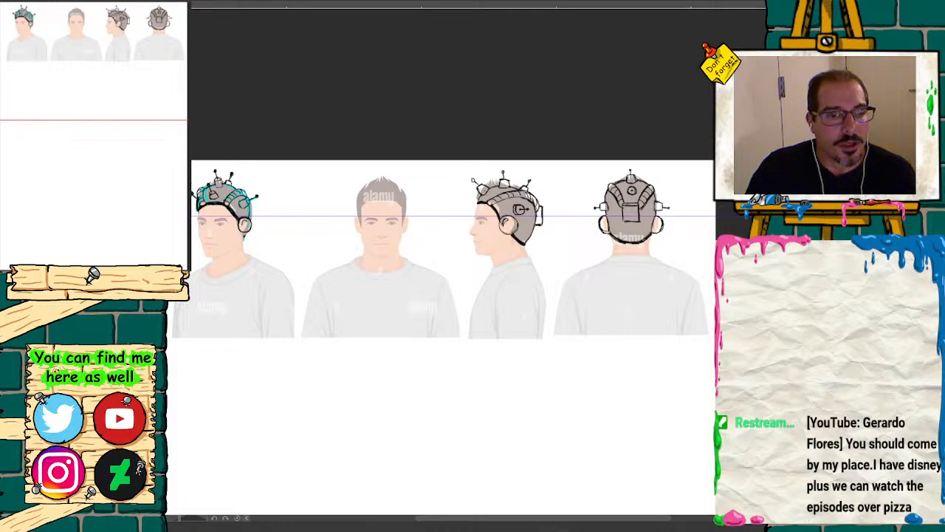
key(ctrl+plus)
key(ctrl+minus)
drag(127, 89, 110, 108)
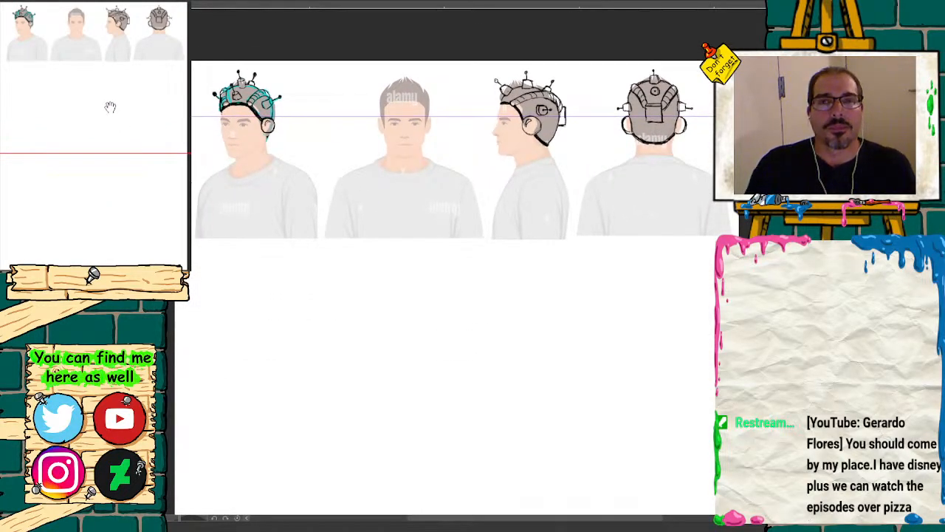
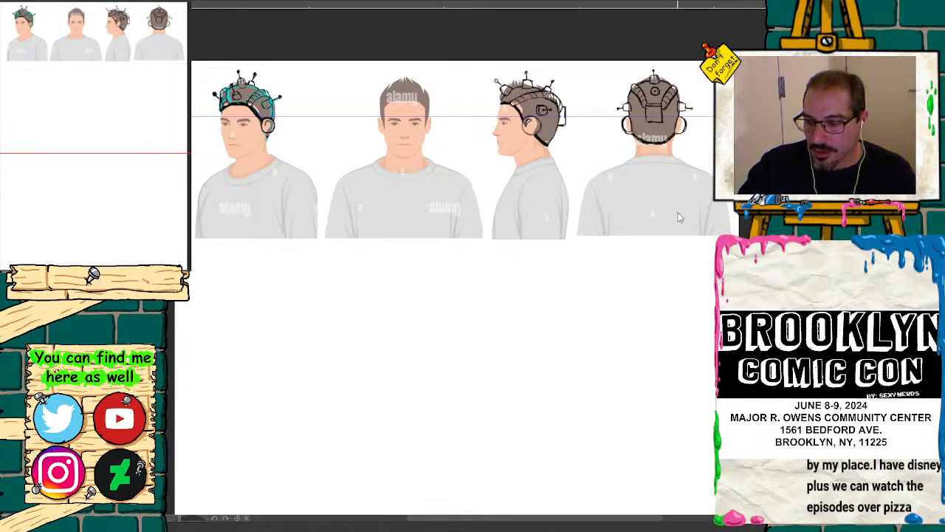
Step: Trim all four head references straight across at chest height and place a plain copy of the row below the original
drag(677, 216, 676, 401)
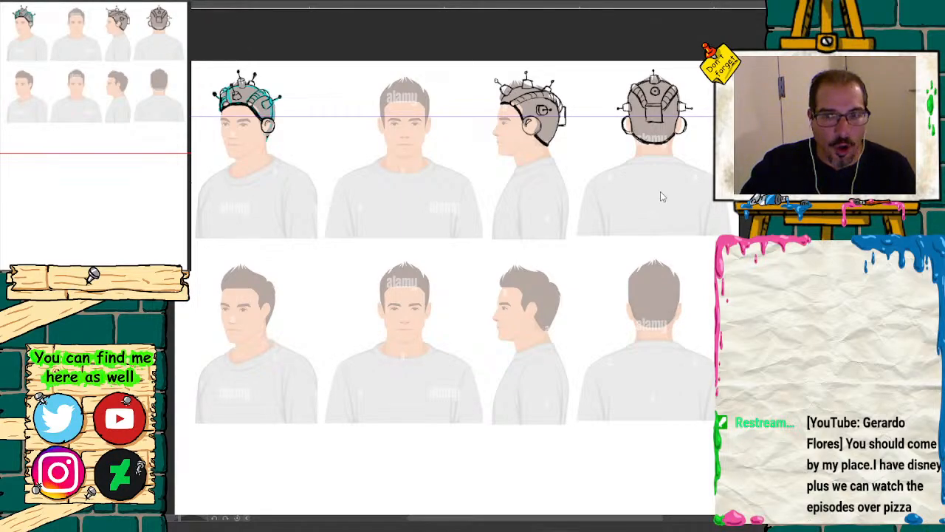
key(ctrl+z)
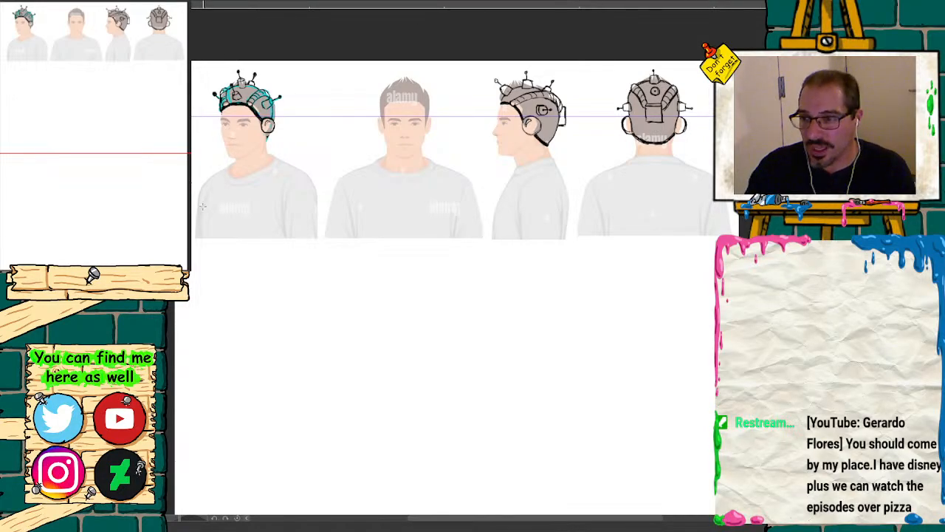
drag(181, 198, 738, 323)
key(Delete)
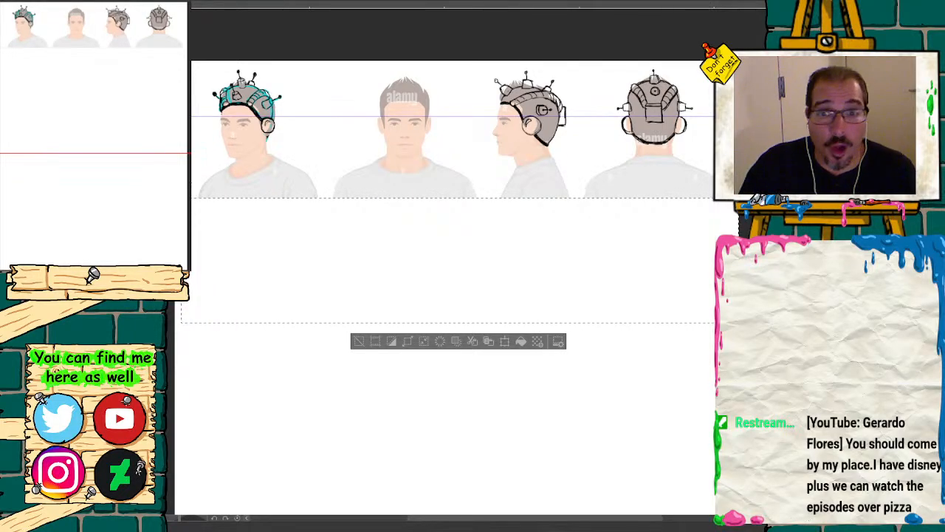
key(ctrl+d)
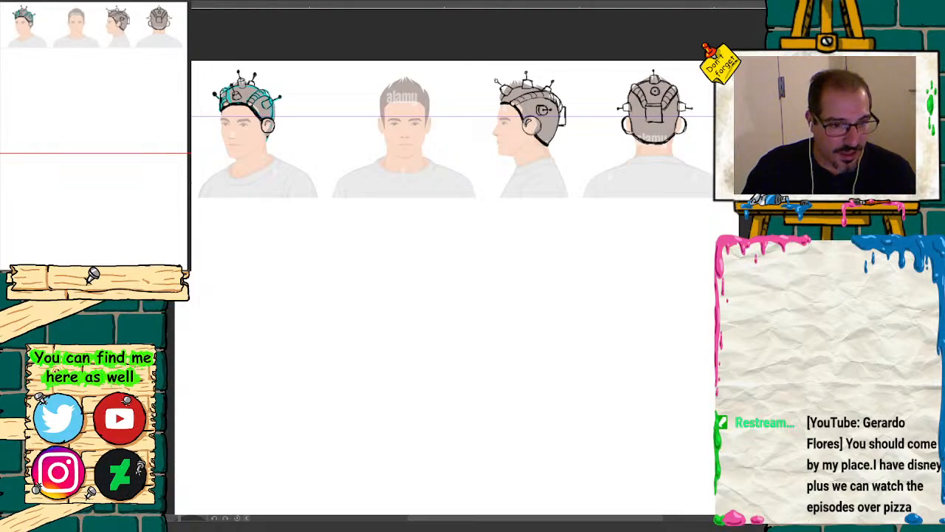
drag(734, 281, 740, 281)
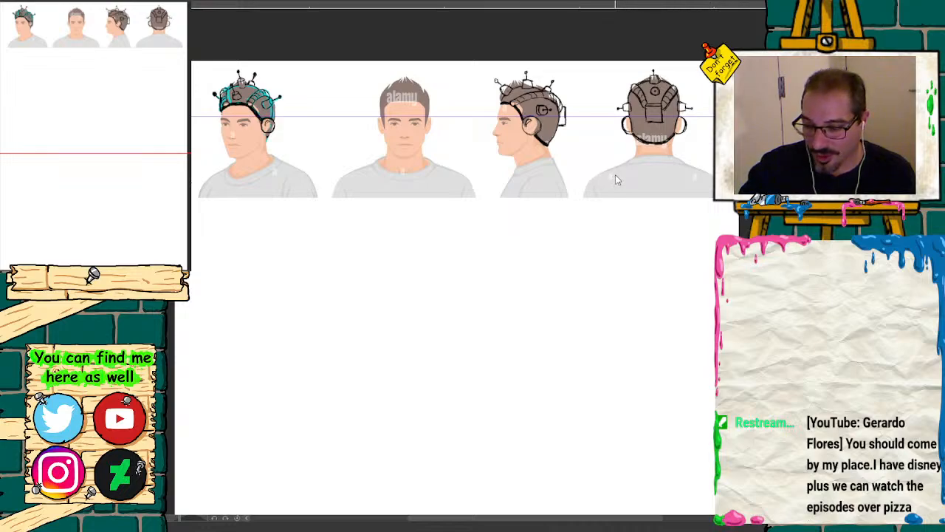
drag(616, 177, 612, 329)
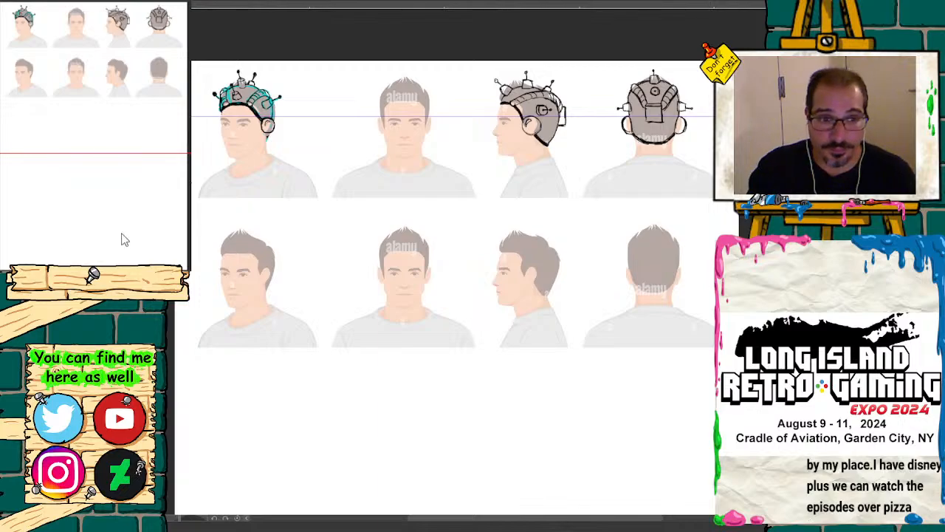
drag(114, 278, 132, 278)
mouse_move(114, 86)
mouse_down()
mouse_move(72, 47)
mouse_move(151, 48)
mouse_move(74, 48)
mouse_move(130, 49)
mouse_up()
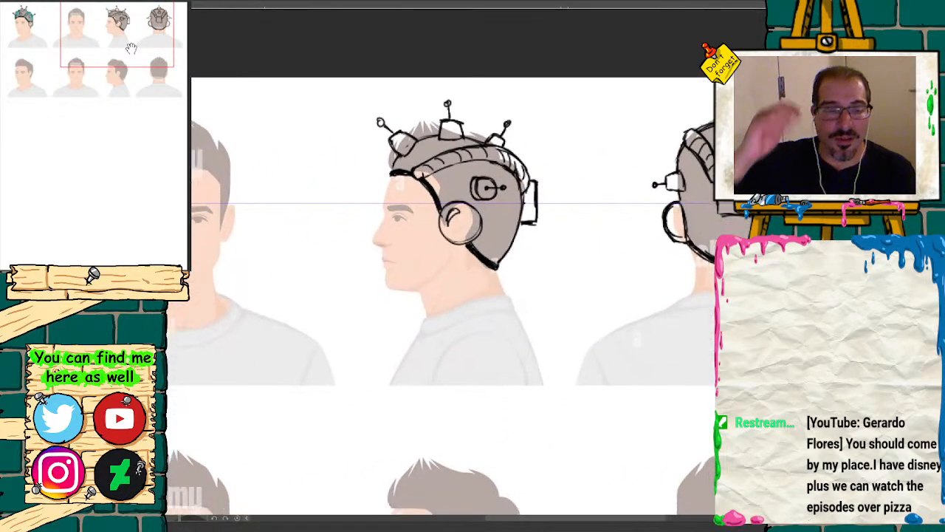
key(ctrl+minus)
key(ctrl+minus)
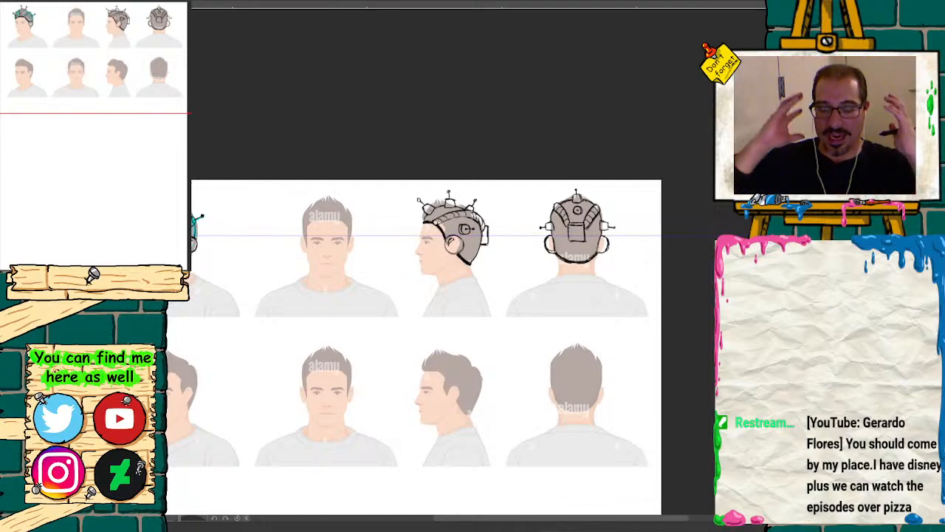
Step: Sketch a helmet opening on the lower row's three-quarter head: across the forehead, angled in at the ear, down the cheek and back toward the neck
drag(138, 69, 74, 88)
click(130, 276)
click(130, 276)
click(130, 276)
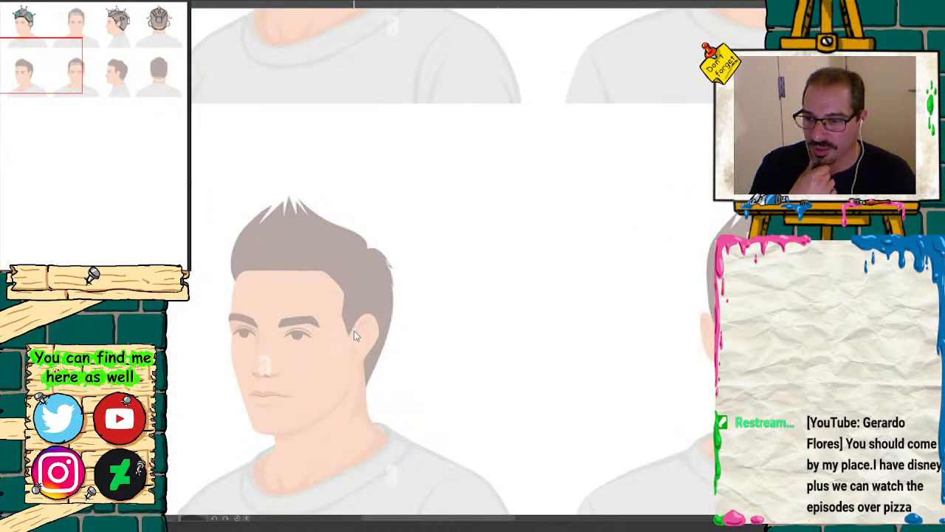
drag(67, 55, 53, 96)
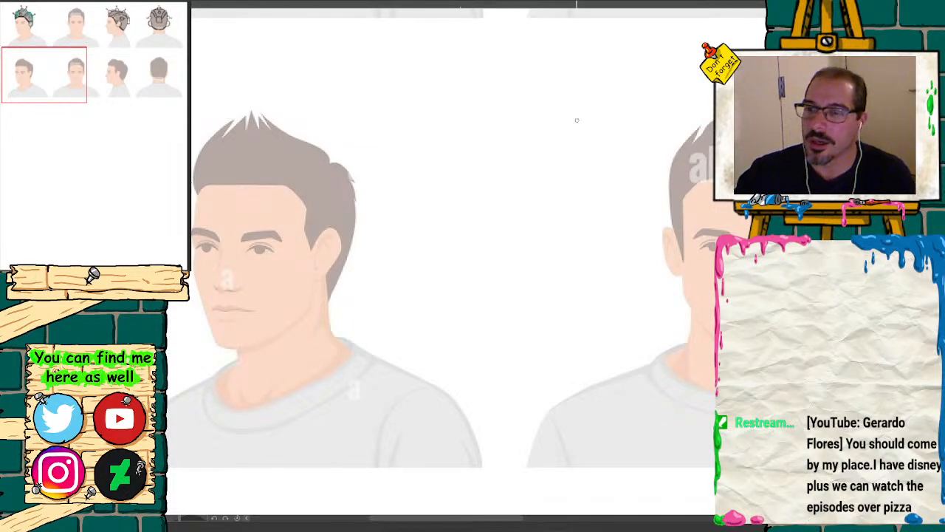
click(127, 269)
drag(70, 93, 61, 92)
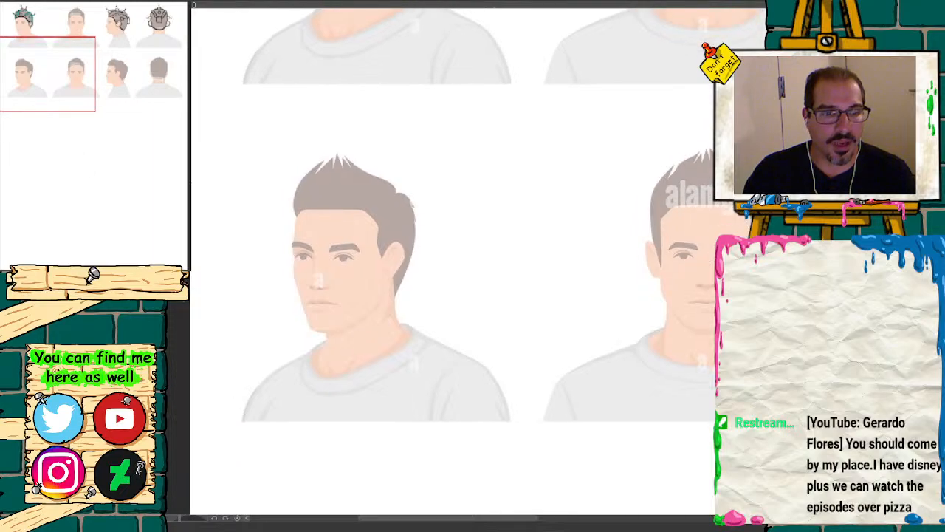
key(ctrl+plus)
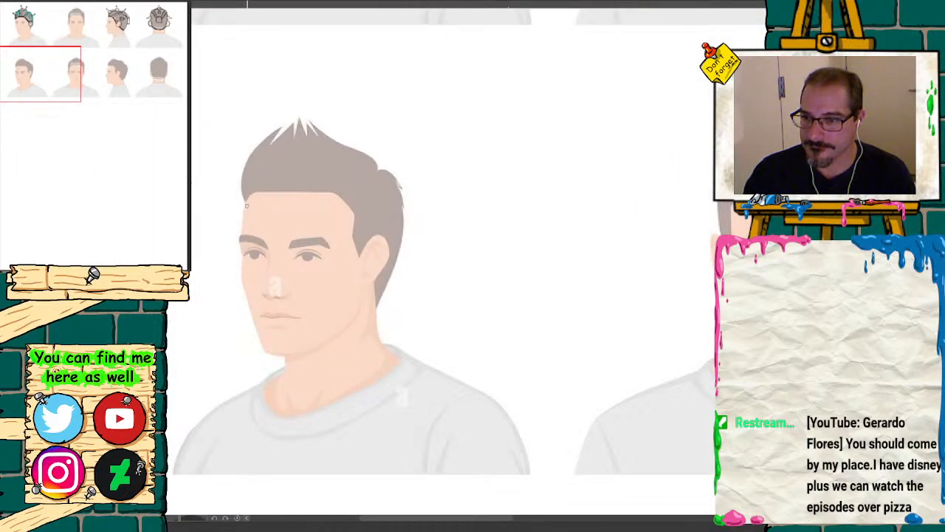
drag(249, 206, 291, 204)
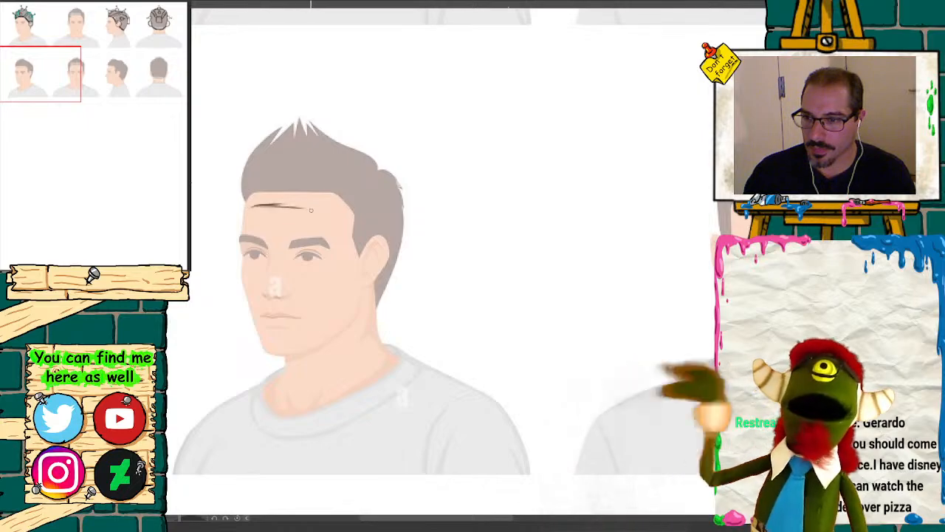
key(ctrl+plus)
mouse_move(42, 79)
mouse_down()
mouse_move(25, 74)
mouse_move(28, 81)
mouse_up()
mouse_move(261, 143)
mouse_down()
mouse_move(325, 133)
mouse_move(476, 155)
mouse_up()
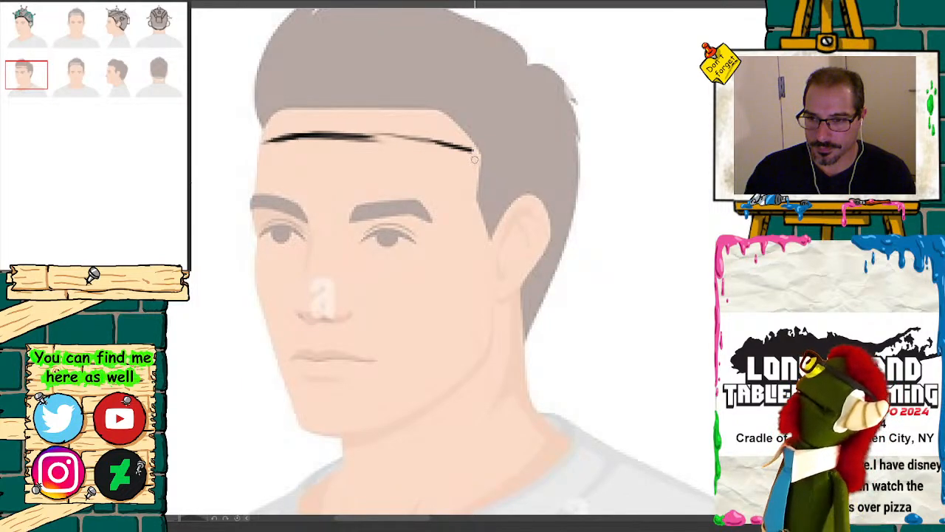
mouse_move(475, 158)
mouse_down()
mouse_move(491, 233)
mouse_move(460, 282)
mouse_move(468, 398)
mouse_move(559, 343)
mouse_up()
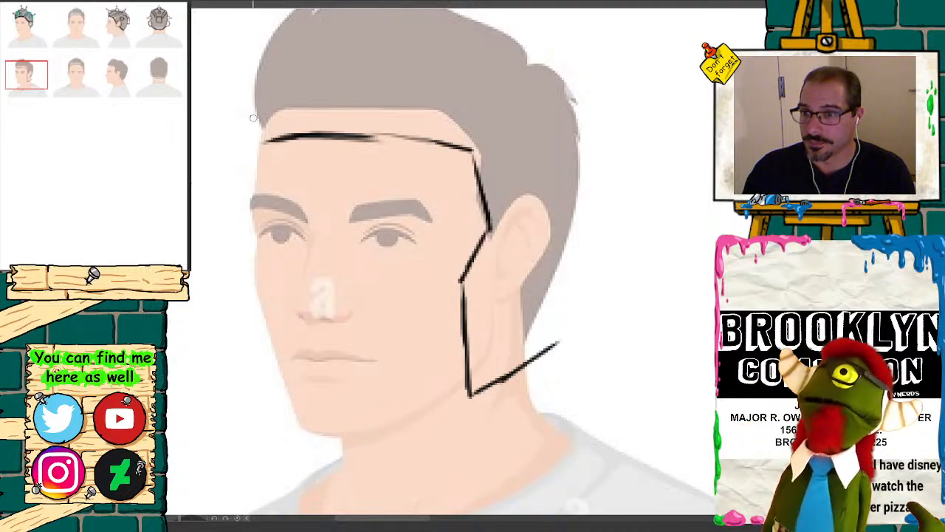
Step: Add parallel inner edges to the forehead band and near cheek guard, and outline the far cheek guard beside the face
mouse_move(259, 158)
mouse_down()
mouse_move(330, 152)
mouse_move(449, 163)
mouse_move(272, 157)
mouse_move(403, 153)
mouse_move(472, 166)
mouse_up()
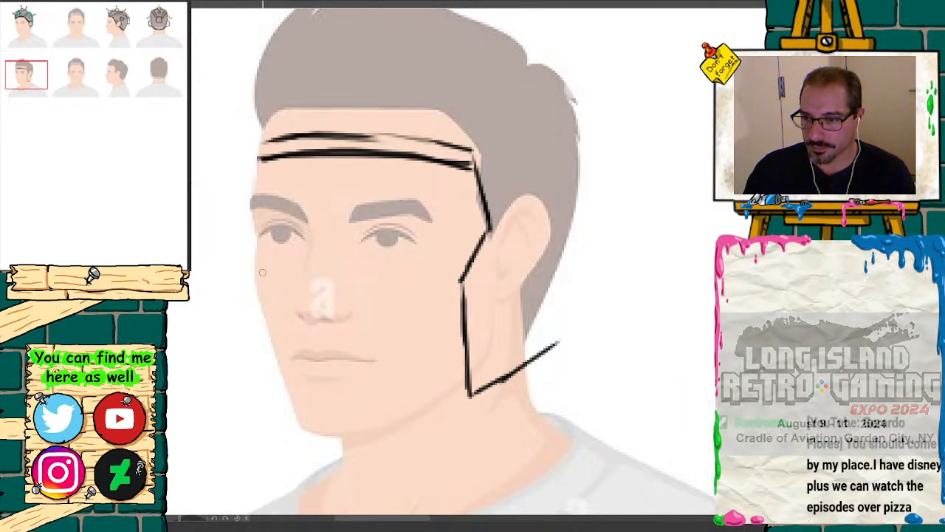
mouse_move(244, 292)
mouse_down()
mouse_move(250, 388)
mouse_move(257, 404)
mouse_move(277, 402)
mouse_up()
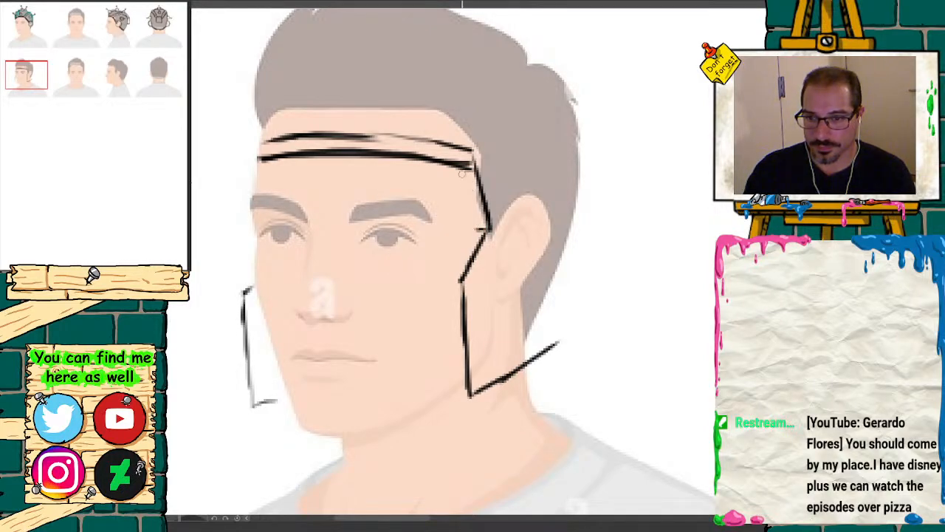
mouse_move(463, 173)
mouse_down()
mouse_move(478, 222)
mouse_move(448, 270)
mouse_move(447, 370)
mouse_move(449, 394)
mouse_move(467, 396)
mouse_up()
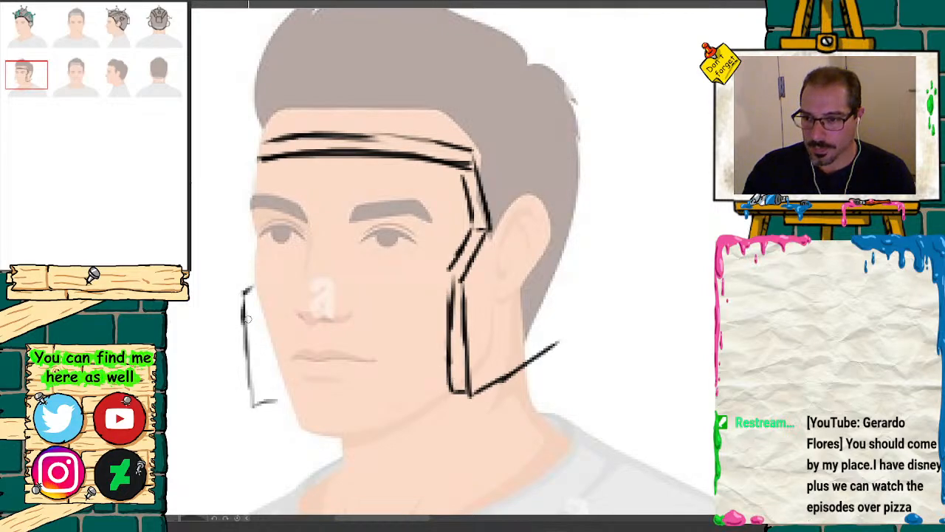
mouse_move(246, 293)
mouse_down()
mouse_move(268, 404)
mouse_move(288, 394)
mouse_up()
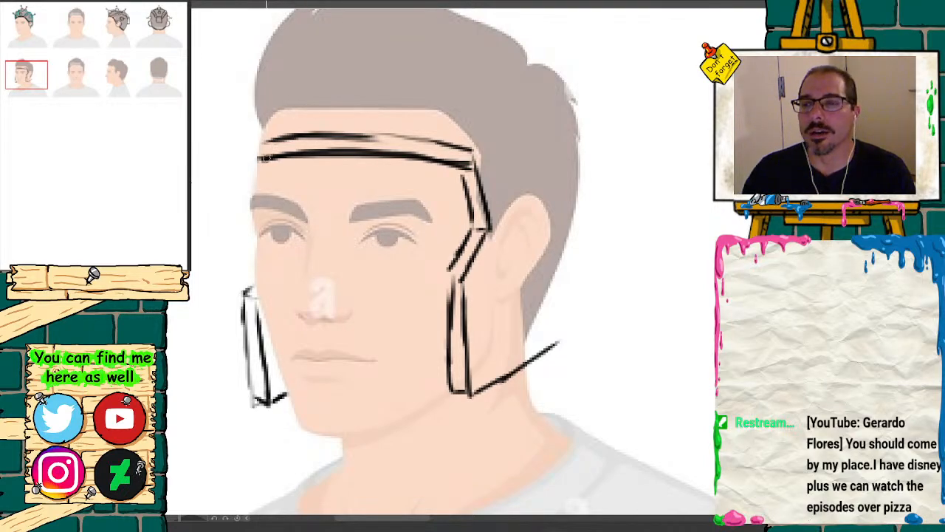
Step: Close the forehead band's far end with a corner wrapping around the temple, and hatch the inner side of the far cheek guard
mouse_move(262, 158)
mouse_down()
mouse_move(244, 162)
mouse_move(252, 180)
mouse_up()
mouse_move(274, 137)
mouse_down()
mouse_move(247, 147)
mouse_move(241, 158)
mouse_move(250, 171)
mouse_up()
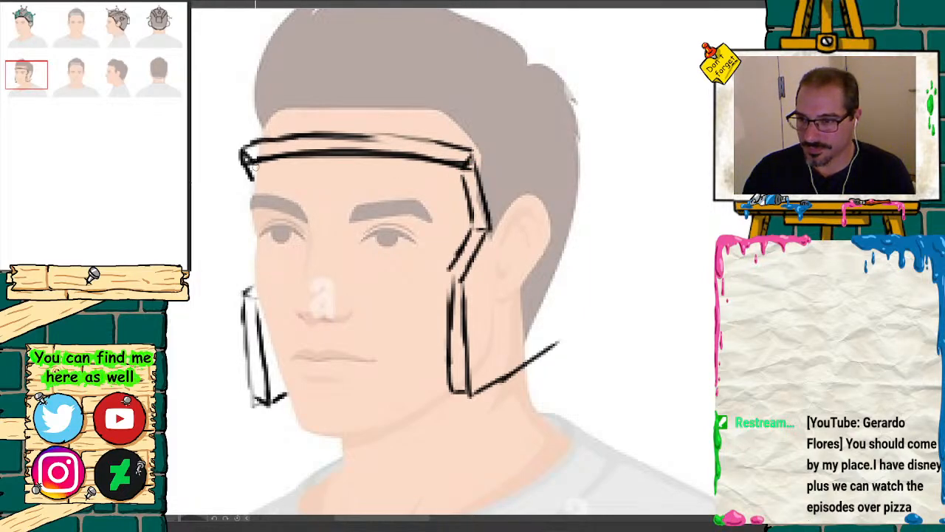
drag(252, 165, 255, 184)
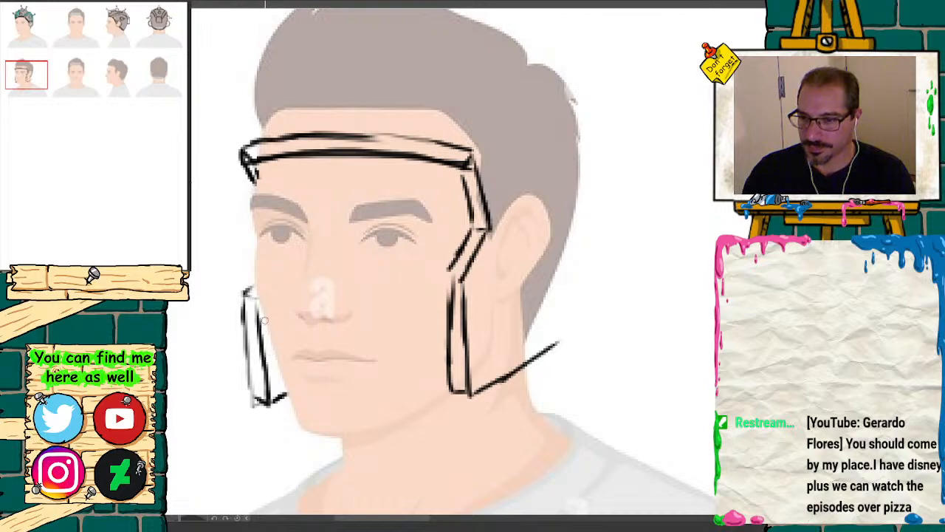
drag(271, 341, 266, 356)
drag(274, 353, 268, 383)
drag(279, 373, 274, 393)
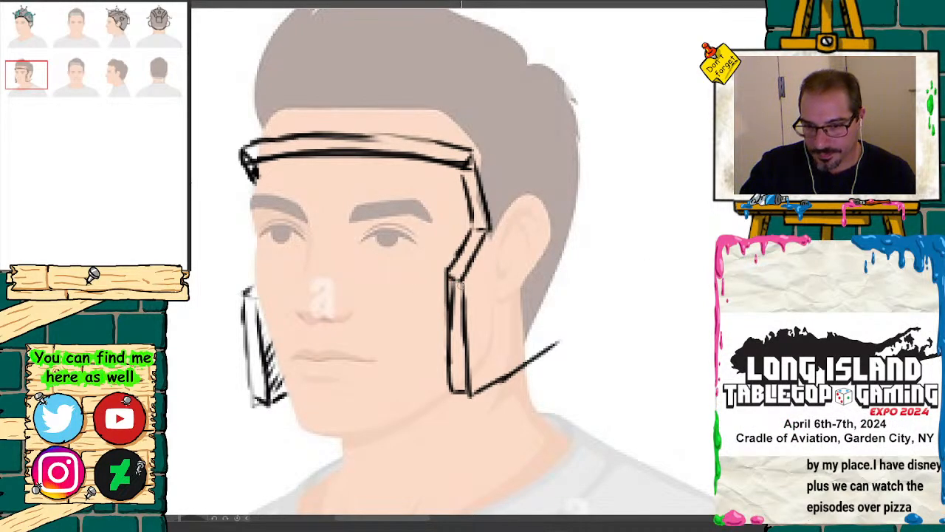
Step: Sketch the helmet dome from the brow over the crown and down behind the head, with a second, larger arc outside it
click(65, 73)
click(30, 72)
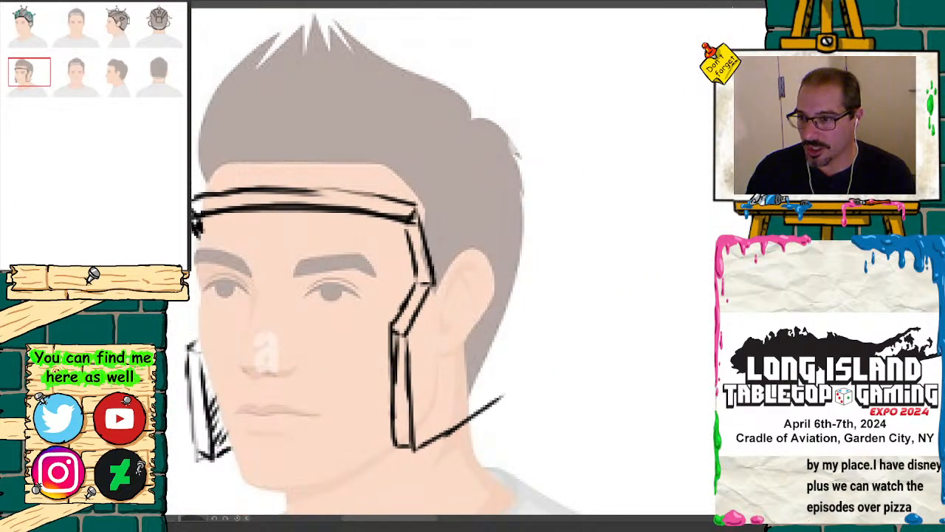
mouse_move(191, 190)
mouse_down()
mouse_move(214, 135)
mouse_move(309, 91)
mouse_up()
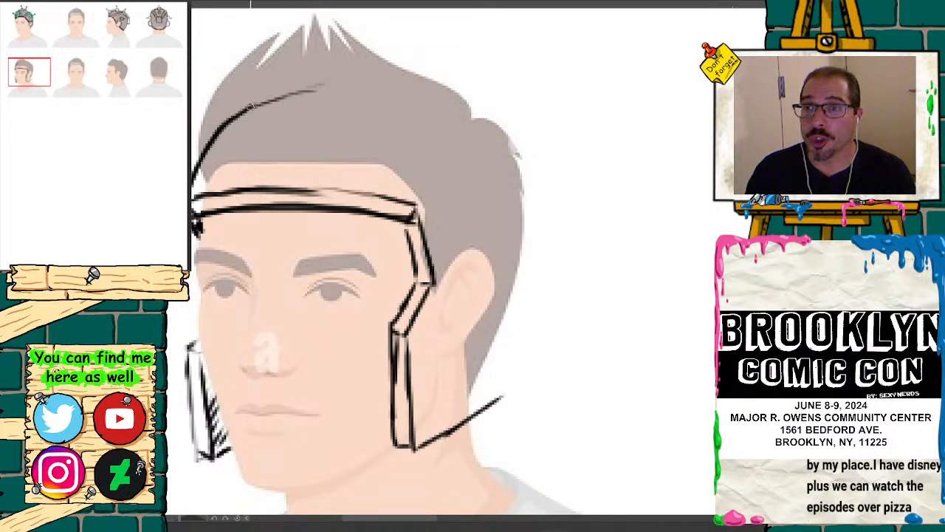
mouse_move(251, 107)
mouse_down()
mouse_move(342, 87)
mouse_move(421, 96)
mouse_move(491, 131)
mouse_move(522, 234)
mouse_move(507, 396)
mouse_up()
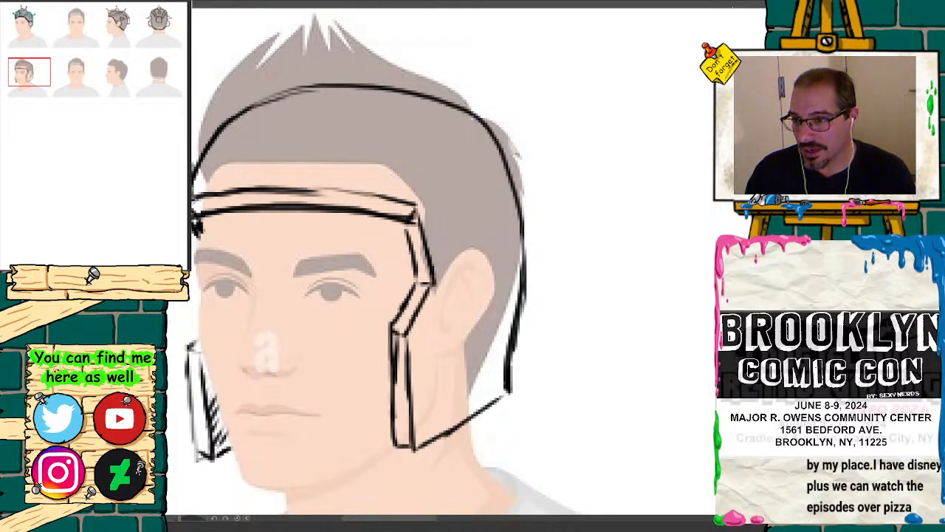
mouse_move(194, 156)
mouse_down()
mouse_move(198, 132)
mouse_move(258, 83)
mouse_move(322, 71)
mouse_up()
mouse_move(260, 97)
mouse_down()
mouse_move(317, 62)
mouse_move(354, 58)
mouse_move(466, 98)
mouse_move(499, 134)
mouse_move(536, 235)
mouse_move(517, 348)
mouse_up()
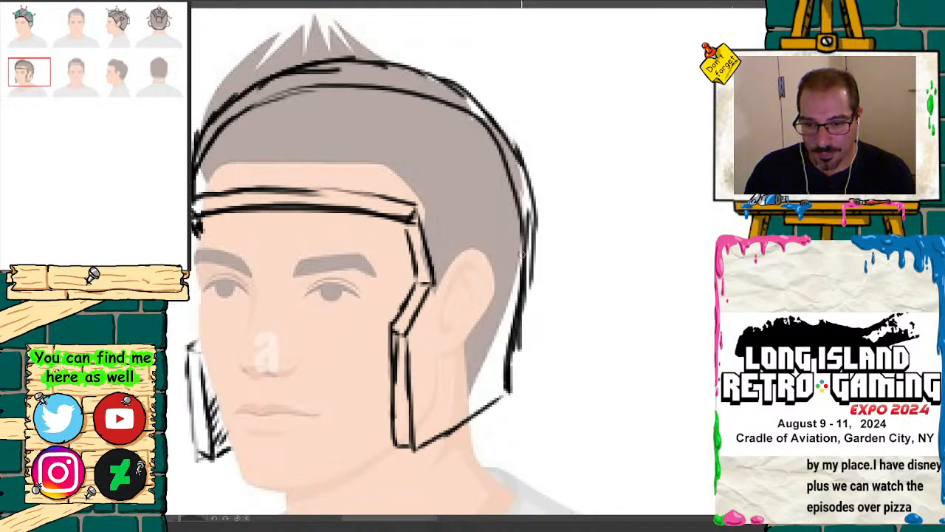
Step: Erase the inner dome arc and redraw the helmet's back edge straighter down to the corner behind the neck
drag(525, 180, 518, 358)
drag(521, 313, 521, 384)
drag(526, 162, 523, 355)
mouse_move(523, 255)
mouse_down()
mouse_move(523, 384)
mouse_move(504, 393)
mouse_up()
mouse_move(347, 87)
mouse_down()
mouse_move(220, 135)
mouse_move(209, 165)
mouse_move(264, 96)
mouse_move(323, 84)
mouse_move(272, 90)
mouse_move(348, 81)
mouse_move(491, 121)
mouse_move(510, 181)
mouse_move(520, 295)
mouse_move(509, 356)
mouse_move(517, 332)
mouse_move(463, 92)
mouse_move(506, 144)
mouse_move(514, 196)
mouse_up()
drag(427, 71, 458, 90)
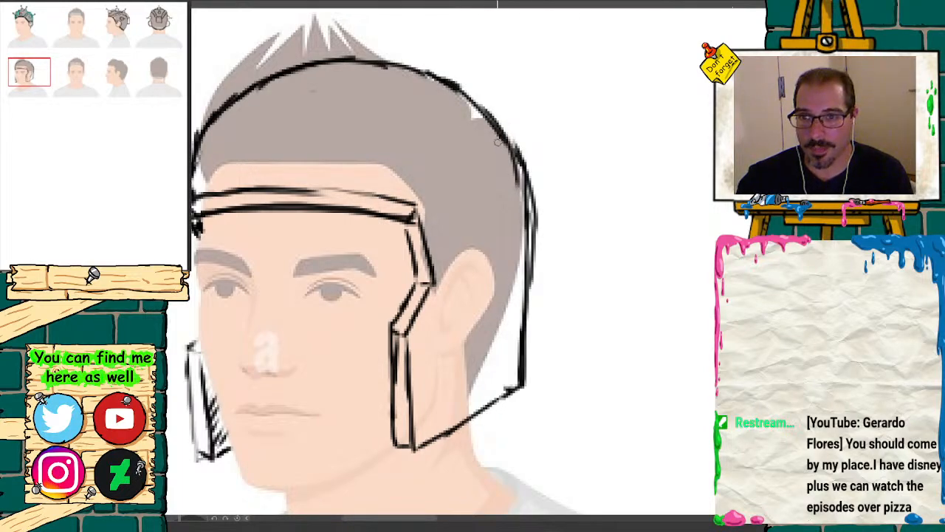
Step: Thicken the dome outline with heavy strokes from the brow over the crown and down the back edge
mouse_move(506, 137)
mouse_down()
mouse_move(465, 98)
mouse_move(406, 67)
mouse_move(339, 59)
mouse_move(260, 78)
mouse_move(201, 121)
mouse_move(194, 161)
mouse_move(218, 94)
mouse_move(282, 65)
mouse_move(352, 53)
mouse_move(435, 78)
mouse_move(305, 62)
mouse_move(223, 104)
mouse_move(238, 90)
mouse_move(195, 162)
mouse_up()
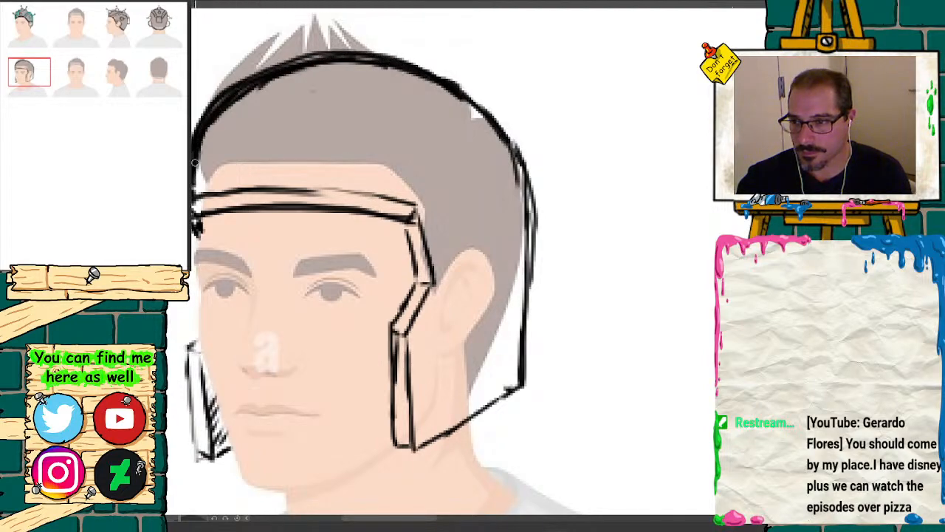
mouse_move(491, 110)
mouse_down()
mouse_move(519, 165)
mouse_move(524, 386)
mouse_up()
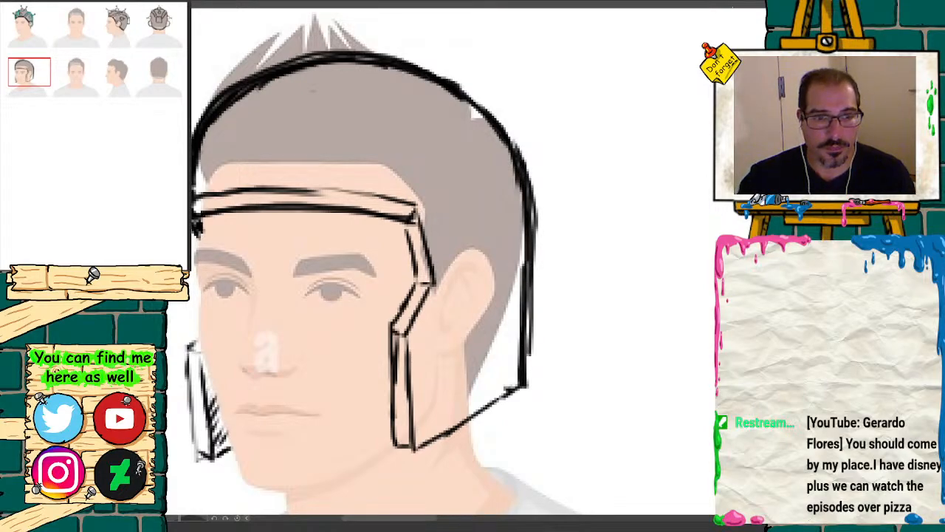
key(ctrl+minus)
key(ctrl+minus)
key(ctrl+minus)
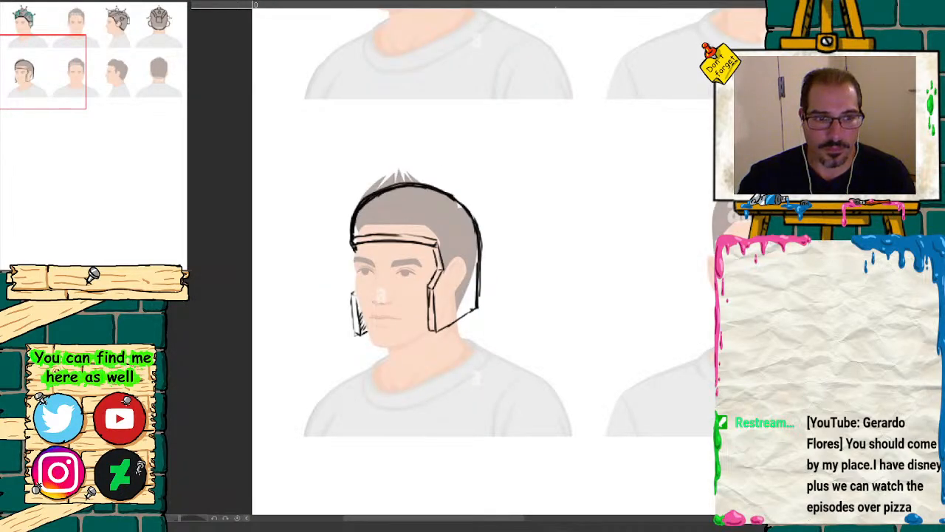
key(ctrl+plus)
key(ctrl+plus)
key(ctrl+plus)
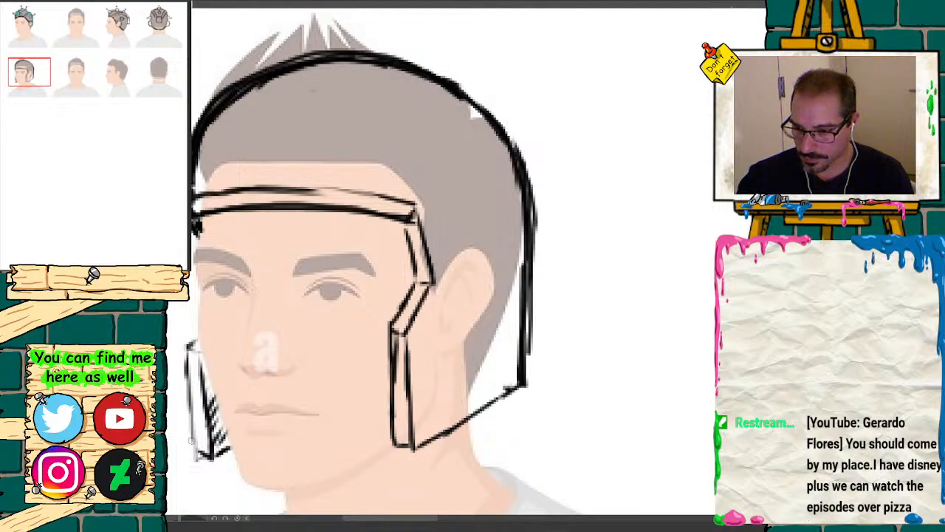
Step: Redraw the far cheek guard with a higher top and raised bottom edge, and darken its inner side
mouse_move(192, 441)
mouse_down()
mouse_move(211, 451)
mouse_move(228, 439)
mouse_up()
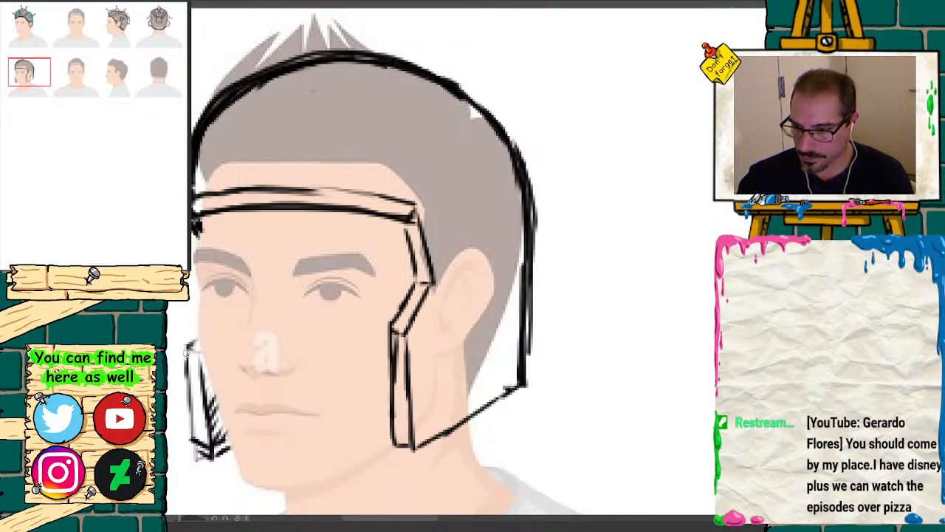
mouse_move(187, 336)
mouse_down()
mouse_move(188, 360)
mouse_move(194, 322)
mouse_move(212, 417)
mouse_up()
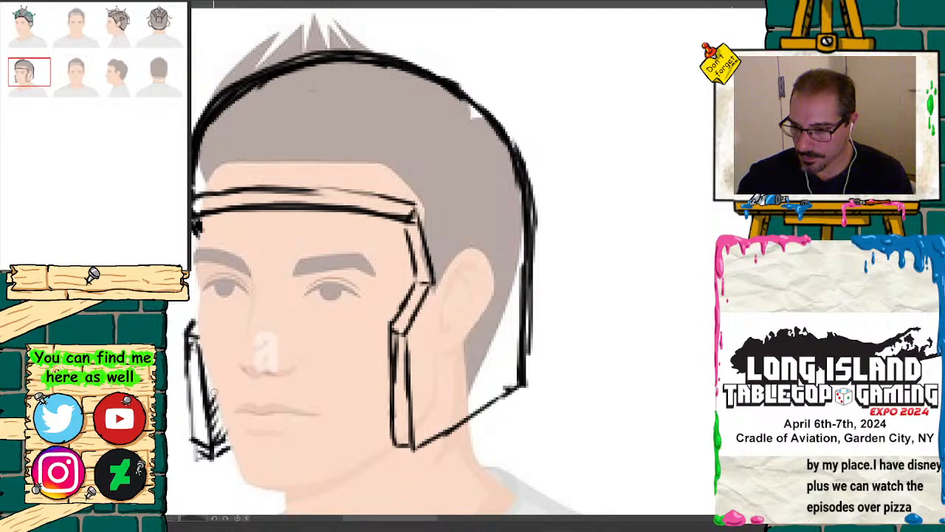
drag(209, 375, 221, 425)
drag(206, 378, 228, 444)
mouse_move(211, 413)
mouse_down()
mouse_move(220, 454)
mouse_move(198, 456)
mouse_up()
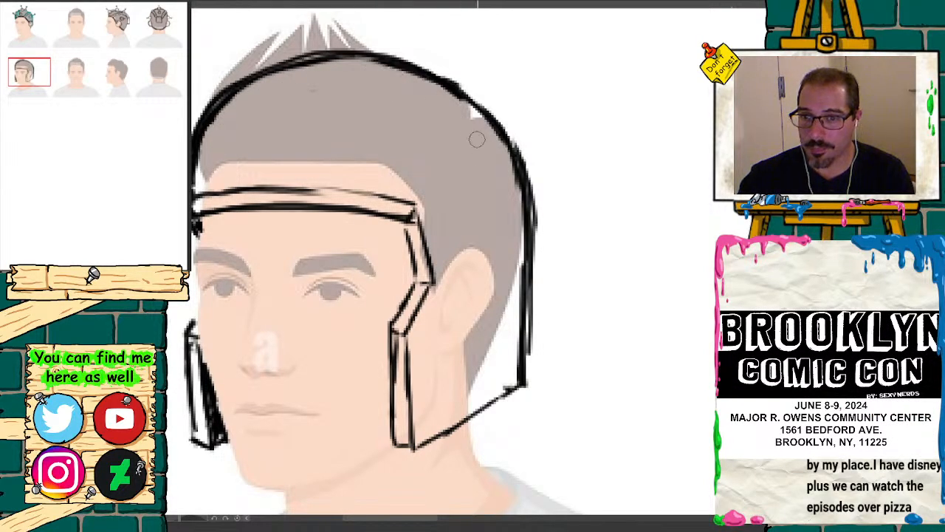
Step: Erase the back of the dome outline and redraw it closer to the head with heavy strokes down to the neck corner
mouse_move(513, 136)
mouse_down()
mouse_move(526, 159)
mouse_move(535, 303)
mouse_up()
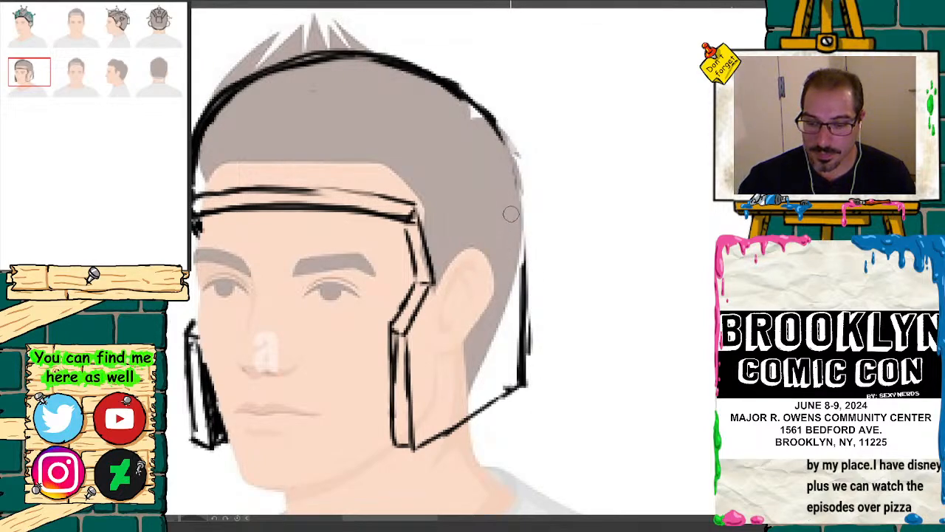
drag(500, 141, 521, 300)
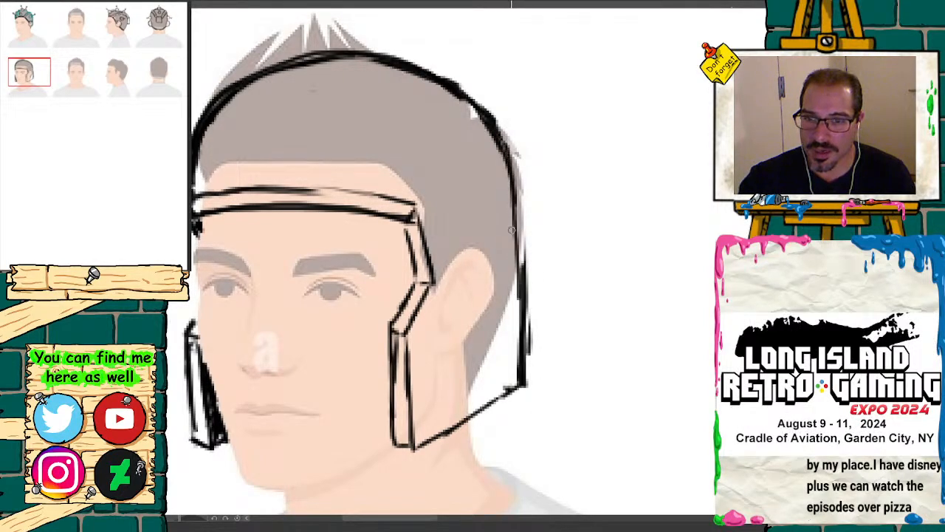
drag(510, 185, 517, 365)
drag(509, 216, 528, 373)
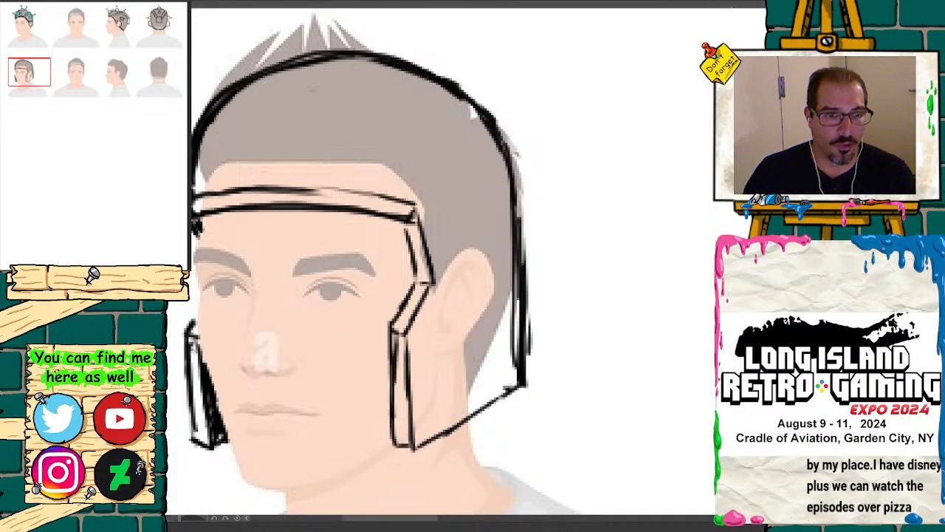
Step: Sketch a raised central crest with a trapezoid front plate above the brow band and lines sweeping back over the crown
key(ctrl+minus)
key(ctrl+minus)
key(ctrl+minus)
key(ctrl+minus)
drag(82, 100, 94, 79)
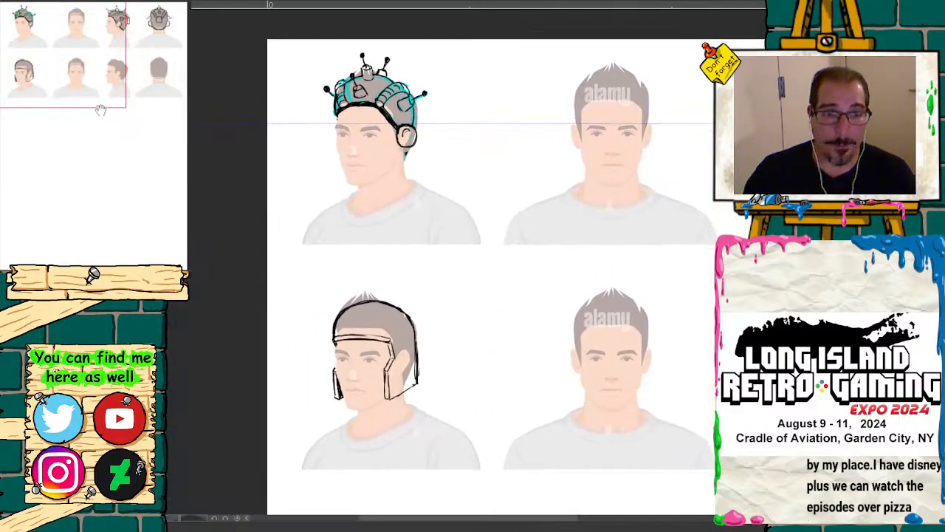
key(ctrl+plus)
key(ctrl+plus)
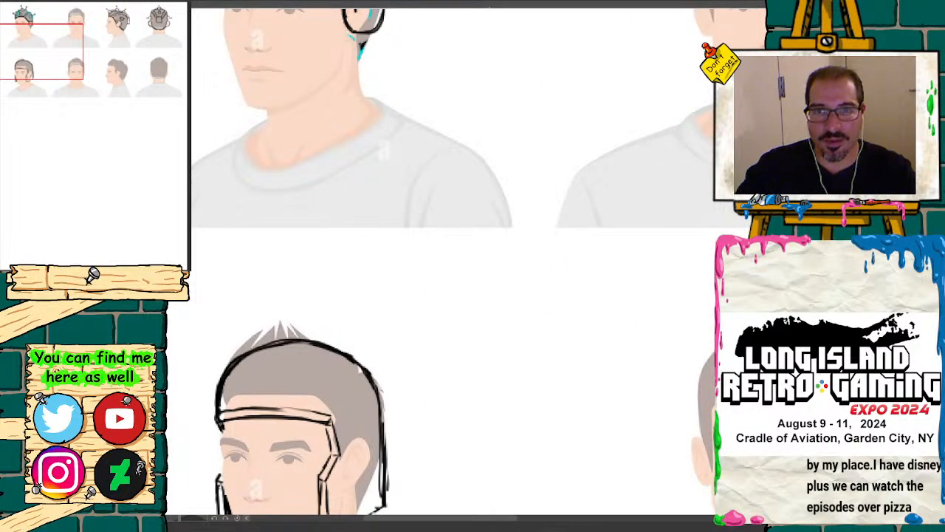
drag(56, 49, 35, 83)
key(ctrl+plus)
key(ctrl+plus)
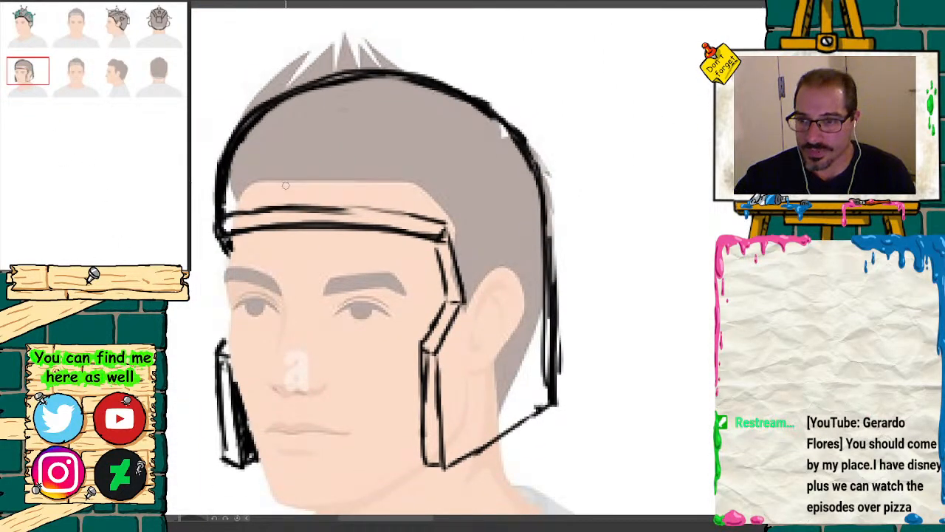
drag(293, 191, 356, 193)
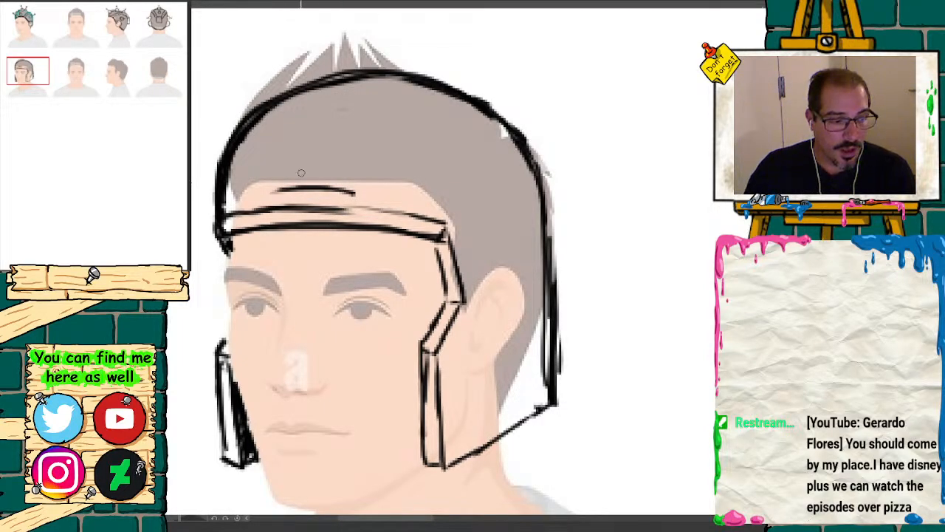
mouse_move(273, 194)
mouse_down()
mouse_move(369, 191)
mouse_move(281, 191)
mouse_move(267, 172)
mouse_move(300, 158)
mouse_move(328, 161)
mouse_move(359, 188)
mouse_move(405, 132)
mouse_move(458, 97)
mouse_up()
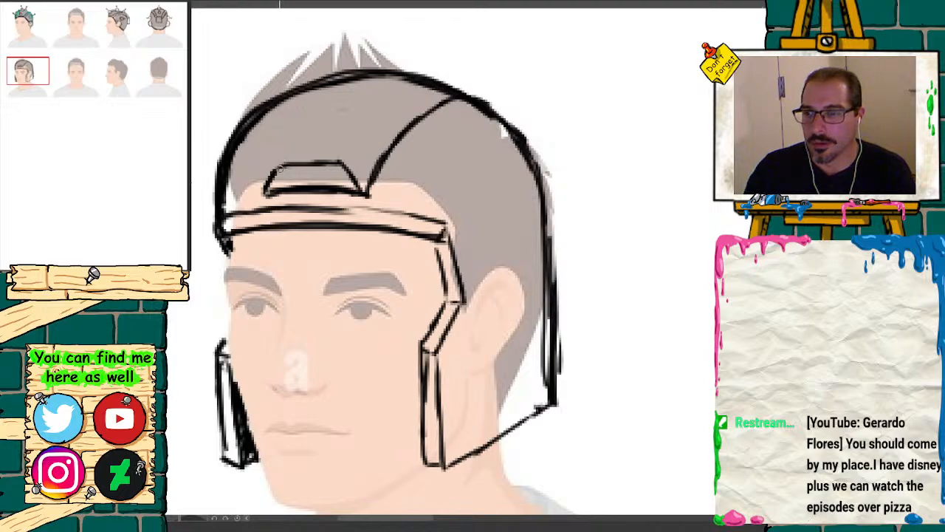
mouse_move(340, 161)
mouse_down()
mouse_move(365, 108)
mouse_move(414, 68)
mouse_move(435, 70)
mouse_move(462, 94)
mouse_up()
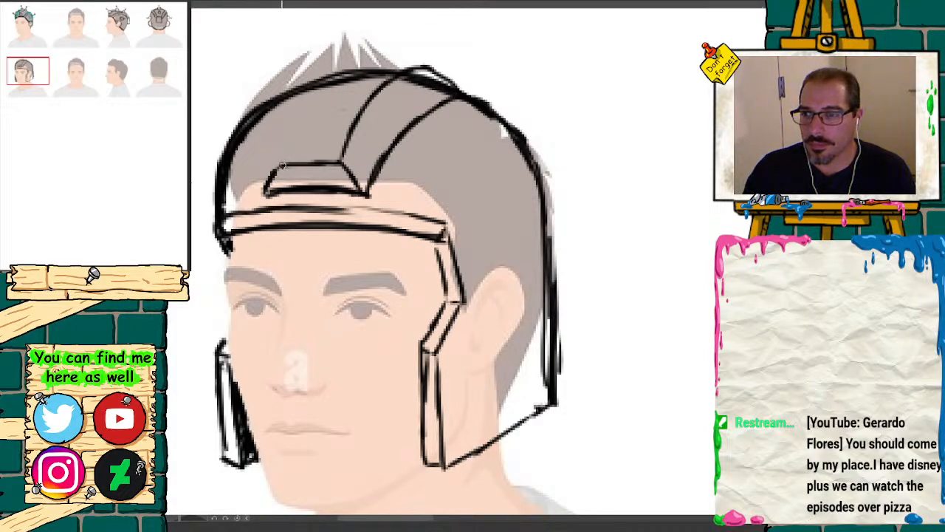
mouse_move(282, 164)
mouse_down()
mouse_move(329, 67)
mouse_move(377, 46)
mouse_move(429, 56)
mouse_move(413, 59)
mouse_move(425, 68)
mouse_up()
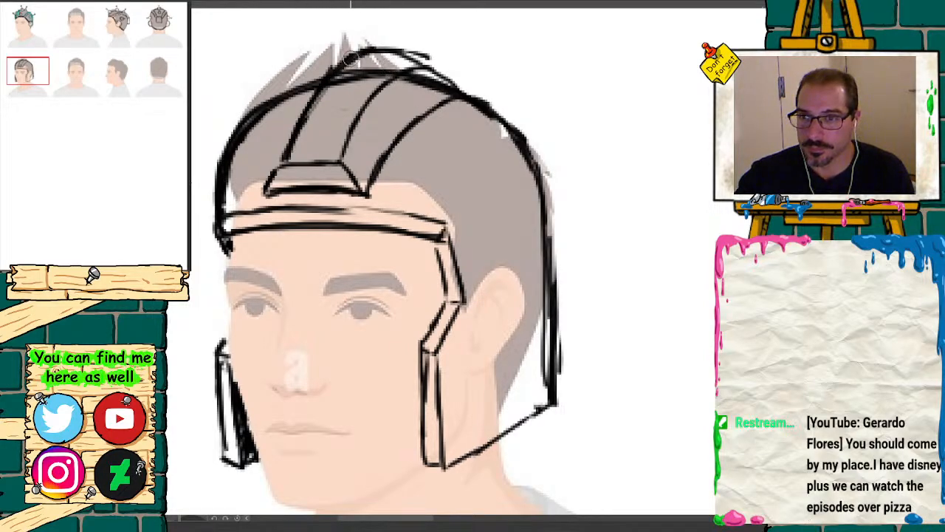
Step: Erase the crest's far edge and the dome line crossing it, and redraw the far edge and a flatter top contour
mouse_move(352, 59)
mouse_down()
mouse_move(416, 53)
mouse_move(362, 66)
mouse_up()
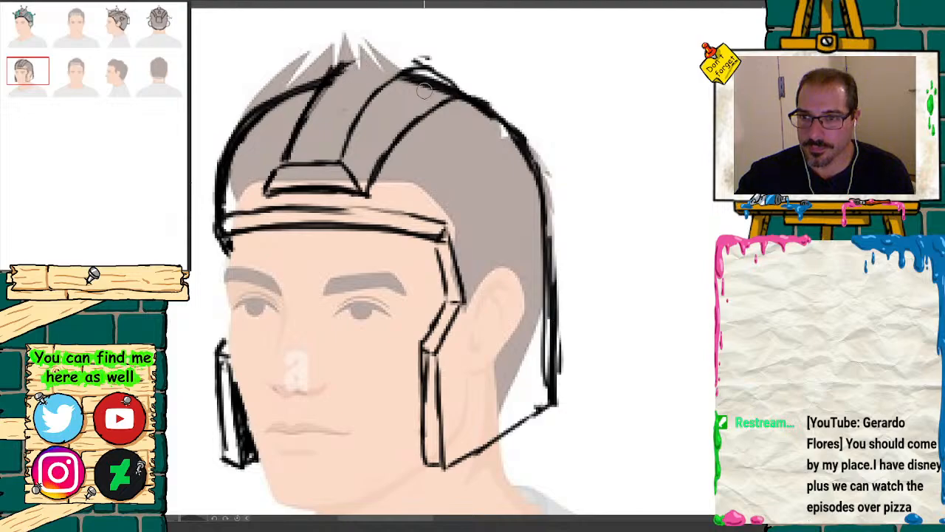
mouse_move(424, 90)
mouse_down()
mouse_move(428, 78)
mouse_move(407, 82)
mouse_up()
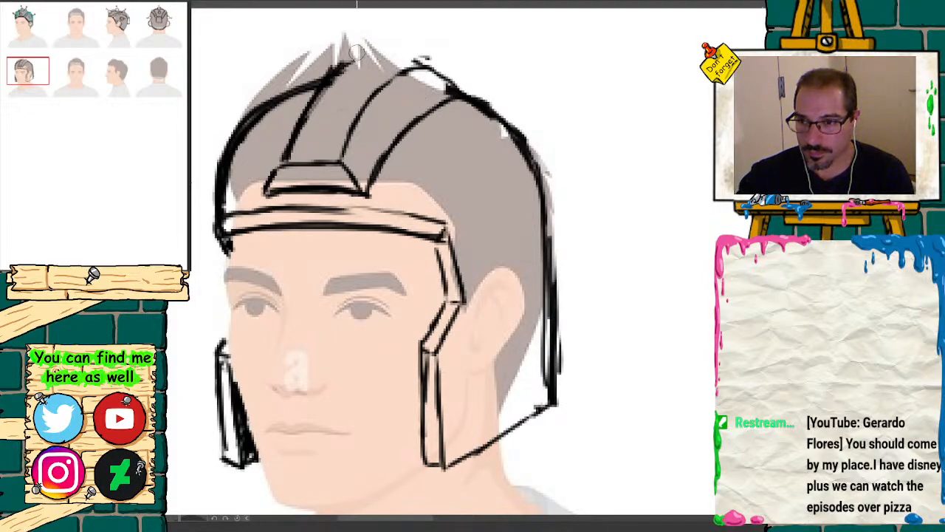
mouse_move(356, 52)
mouse_down()
mouse_move(266, 188)
mouse_move(334, 77)
mouse_up()
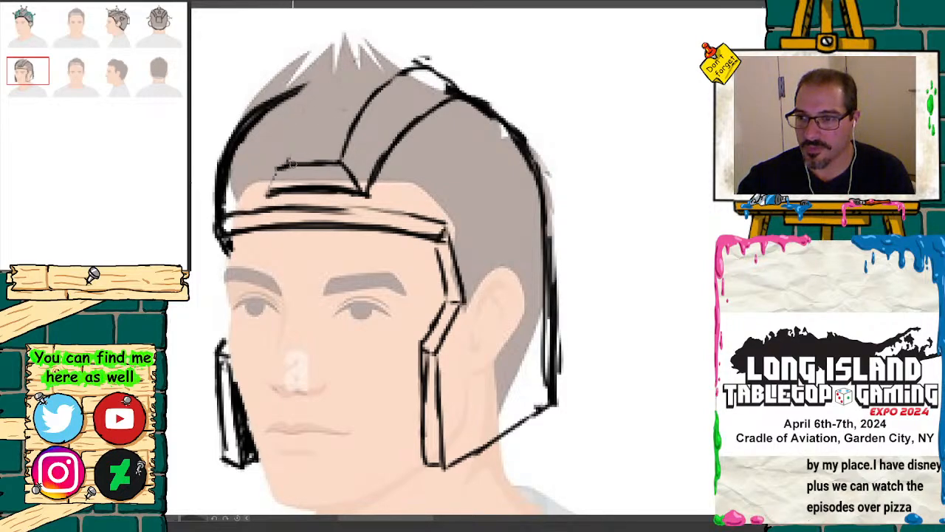
mouse_move(289, 162)
mouse_down()
mouse_move(271, 168)
mouse_move(342, 161)
mouse_up()
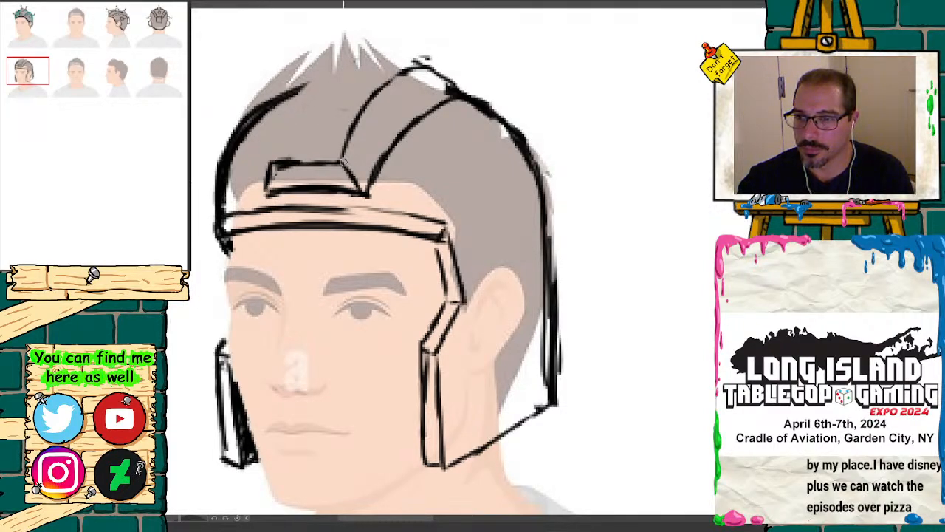
drag(282, 161, 317, 77)
mouse_move(422, 58)
mouse_down()
mouse_move(352, 57)
mouse_move(302, 96)
mouse_move(281, 146)
mouse_up()
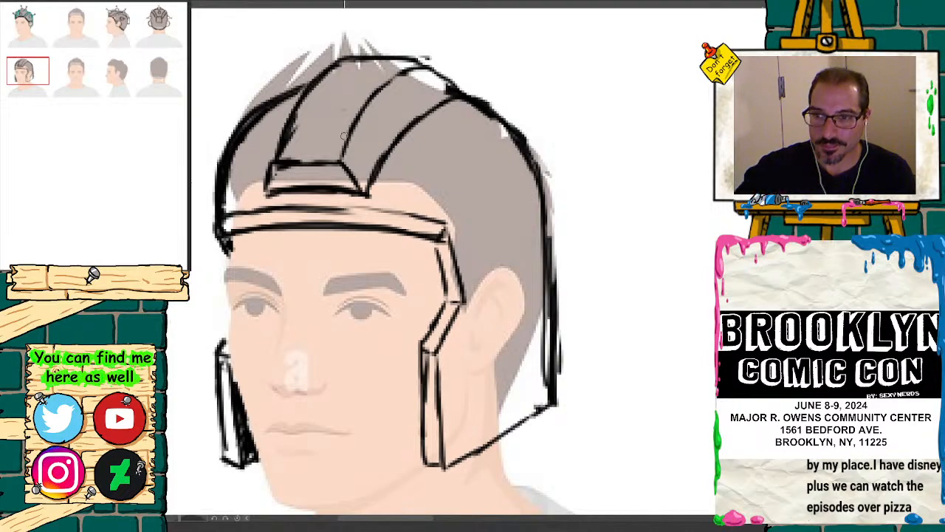
Step: Divide the crest's top and side faces into segments with cross lines, and redraw the dome's front edge closer to the forehead
drag(292, 128, 350, 127)
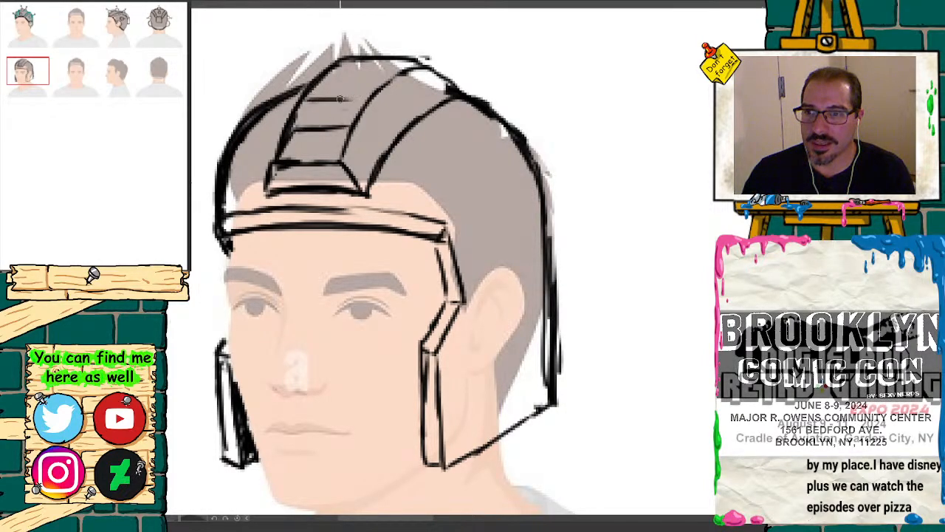
drag(318, 101, 365, 100)
drag(331, 74, 382, 84)
drag(351, 127, 380, 152)
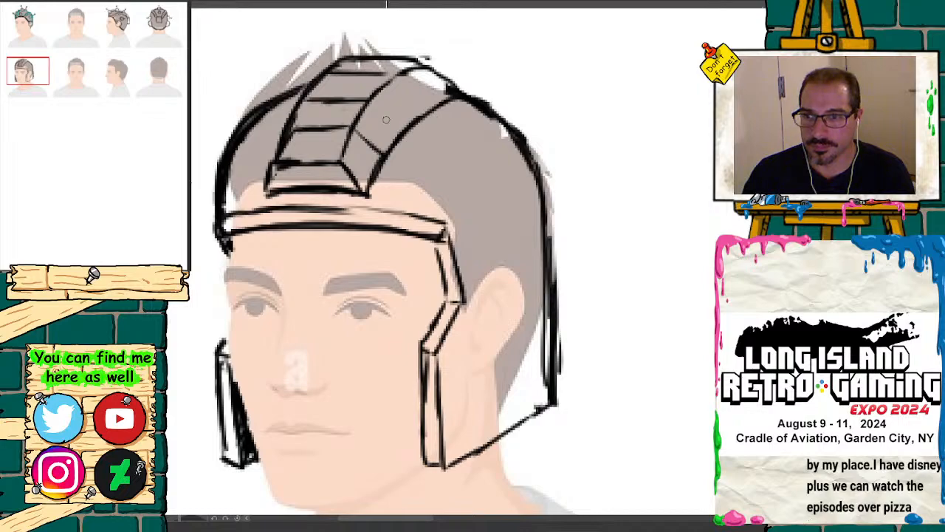
drag(368, 102, 403, 135)
mouse_move(390, 75)
mouse_down()
mouse_move(430, 112)
mouse_move(437, 73)
mouse_move(370, 55)
mouse_up()
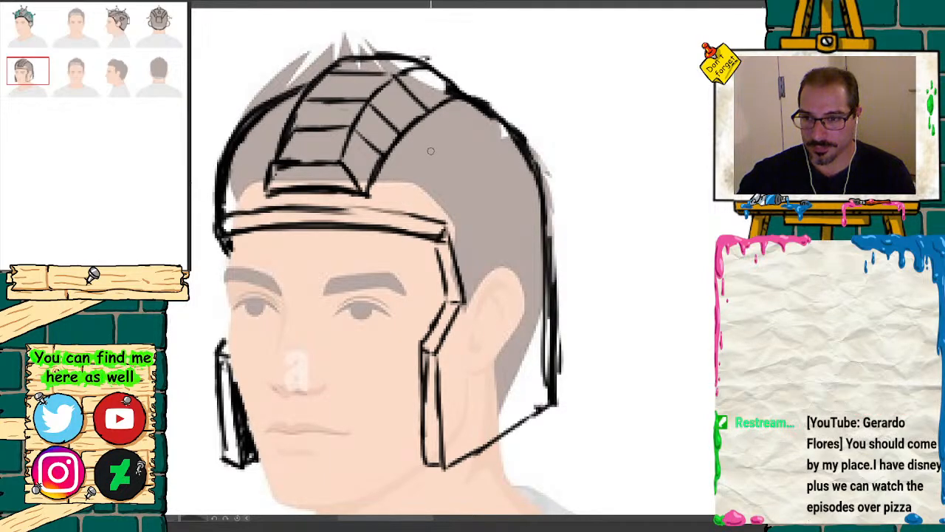
mouse_move(300, 90)
mouse_down()
mouse_move(248, 132)
mouse_move(228, 239)
mouse_move(238, 146)
mouse_move(220, 131)
mouse_move(214, 231)
mouse_move(227, 128)
mouse_move(252, 97)
mouse_up()
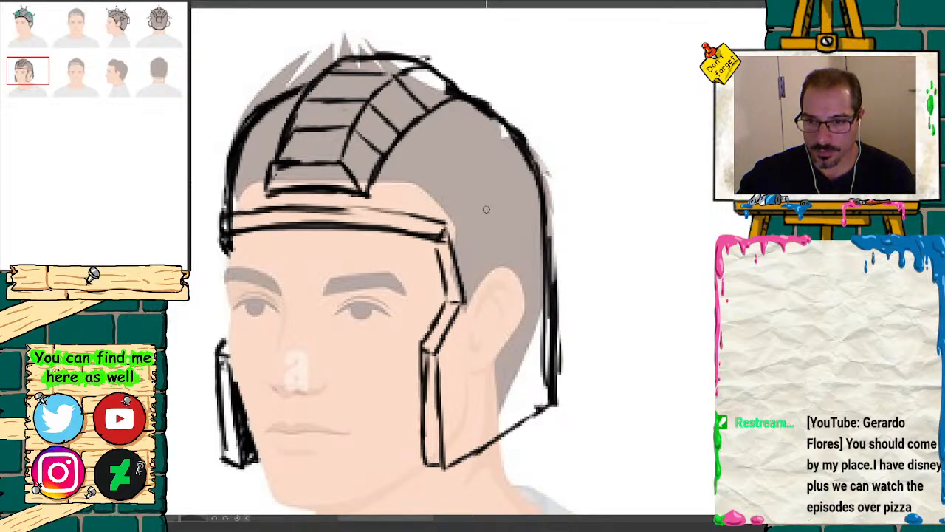
Step: Sketch a stack of angular vent slats behind and above the ear, replacing the dome outline there with a stepped edge
mouse_move(477, 207)
mouse_down()
mouse_move(482, 264)
mouse_move(478, 209)
mouse_move(502, 234)
mouse_move(539, 230)
mouse_move(538, 214)
mouse_move(547, 226)
mouse_up()
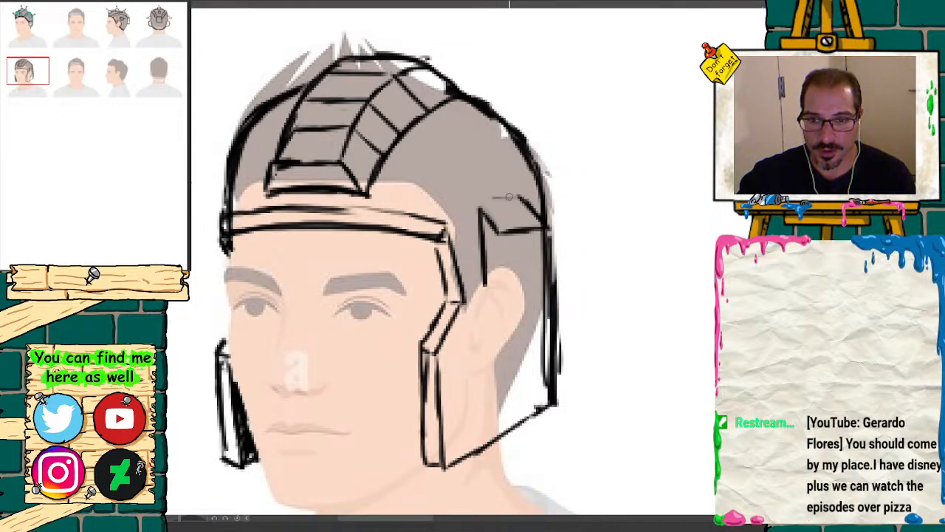
drag(485, 198, 511, 199)
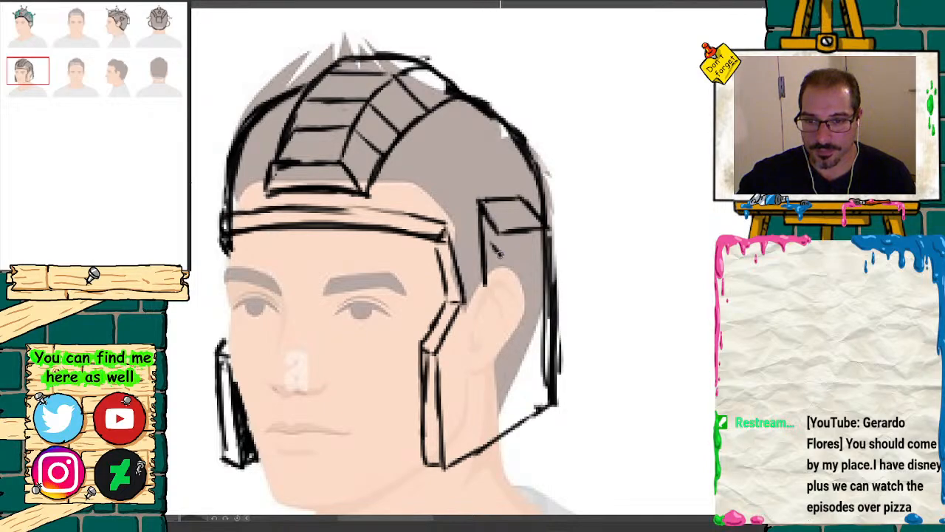
mouse_move(500, 252)
mouse_down()
mouse_move(533, 251)
mouse_move(543, 235)
mouse_up()
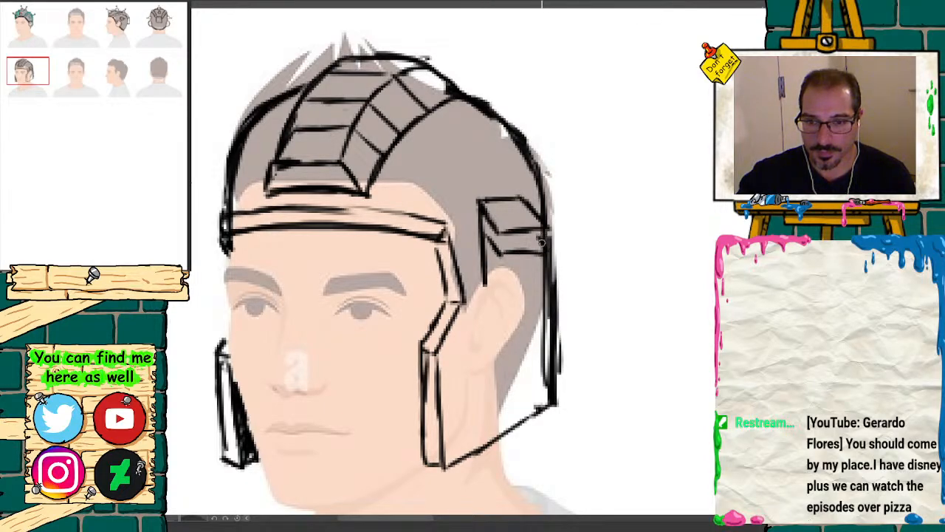
mouse_move(502, 277)
mouse_down()
mouse_move(539, 275)
mouse_move(546, 263)
mouse_up()
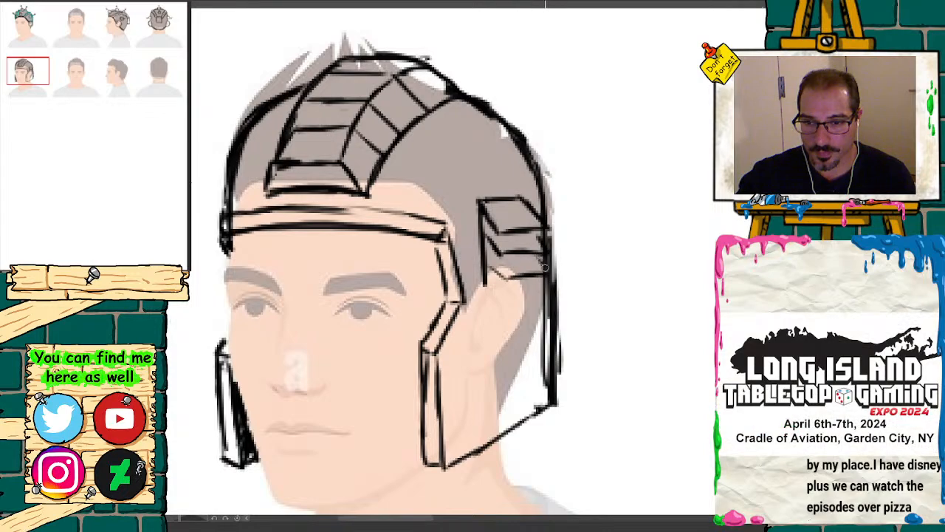
mouse_move(486, 275)
mouse_down()
mouse_move(485, 311)
mouse_move(489, 294)
mouse_move(554, 298)
mouse_up()
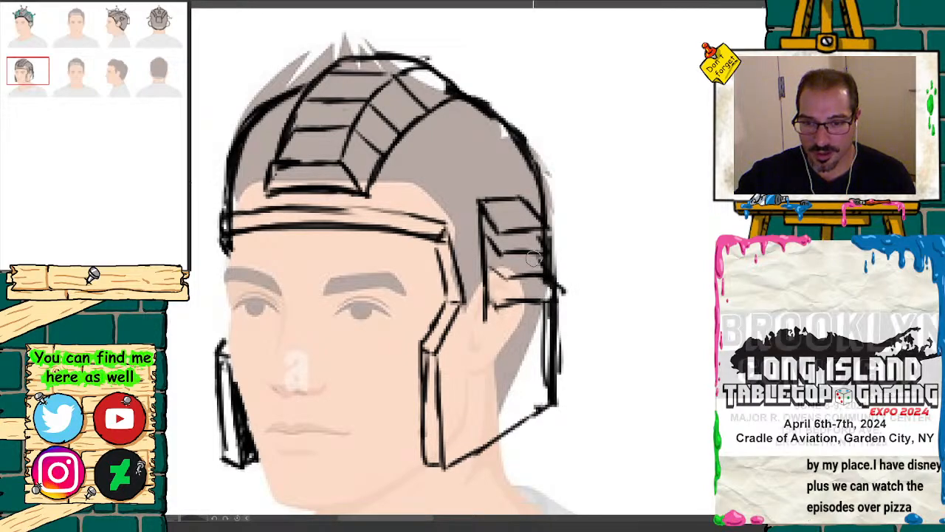
mouse_move(544, 270)
mouse_down()
mouse_move(543, 228)
mouse_move(563, 280)
mouse_move(554, 287)
mouse_up()
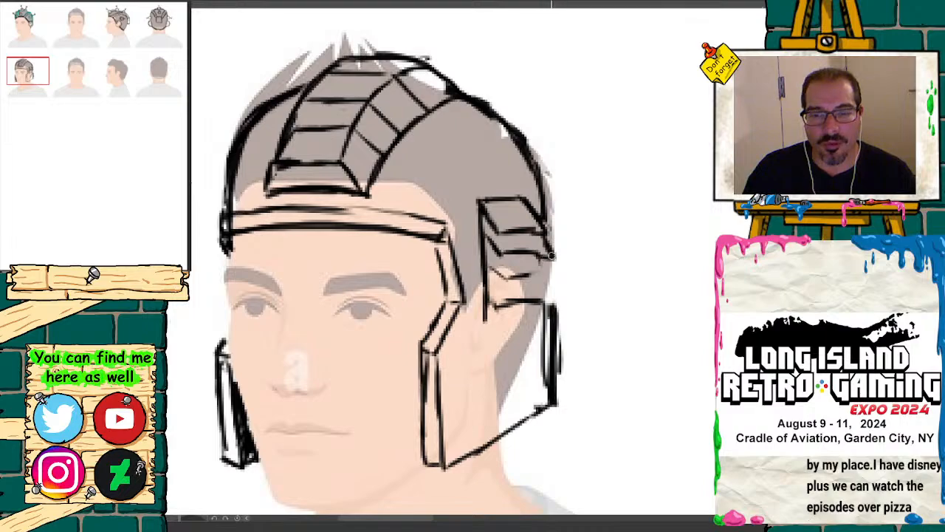
mouse_move(550, 256)
mouse_down()
mouse_move(501, 257)
mouse_move(517, 248)
mouse_move(542, 276)
mouse_move(499, 273)
mouse_move(546, 279)
mouse_move(554, 309)
mouse_move(494, 278)
mouse_move(539, 300)
mouse_move(502, 326)
mouse_move(551, 325)
mouse_move(549, 318)
mouse_up()
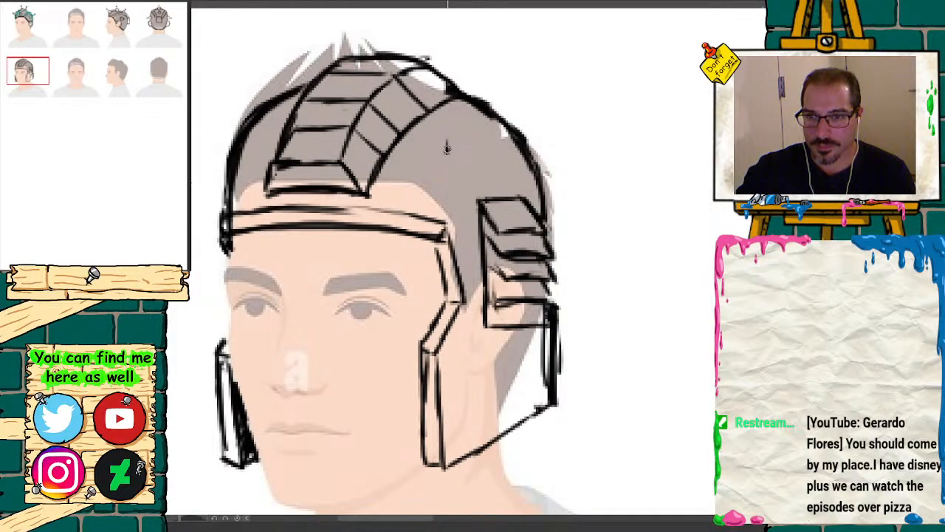
Step: Add round studs with a connecting line to the dome's sides, dot the large stud's centre, and thicken the crest outline
mouse_move(446, 148)
mouse_down()
mouse_move(434, 183)
mouse_move(447, 151)
mouse_move(487, 159)
mouse_move(496, 127)
mouse_move(499, 138)
mouse_move(486, 133)
mouse_up()
drag(235, 154, 253, 169)
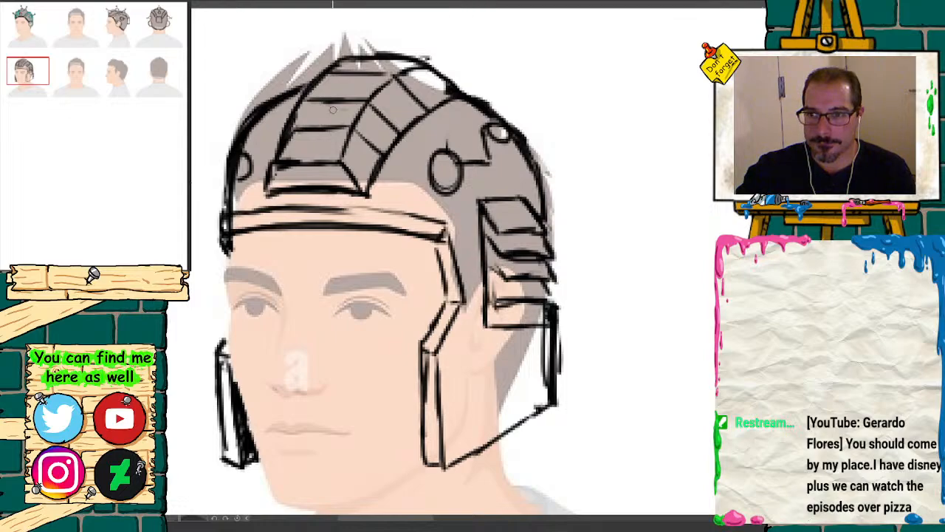
mouse_move(343, 62)
mouse_down()
mouse_move(299, 110)
mouse_move(271, 184)
mouse_move(367, 188)
mouse_up()
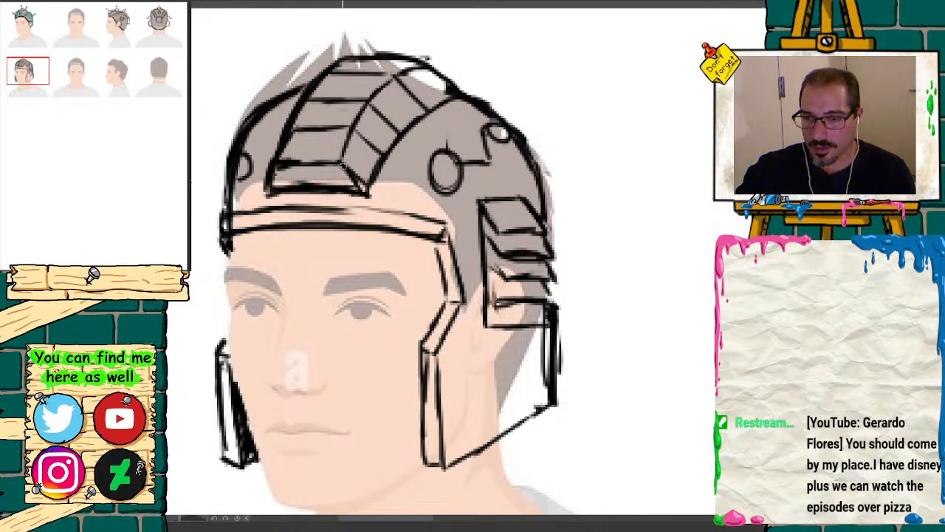
click(446, 173)
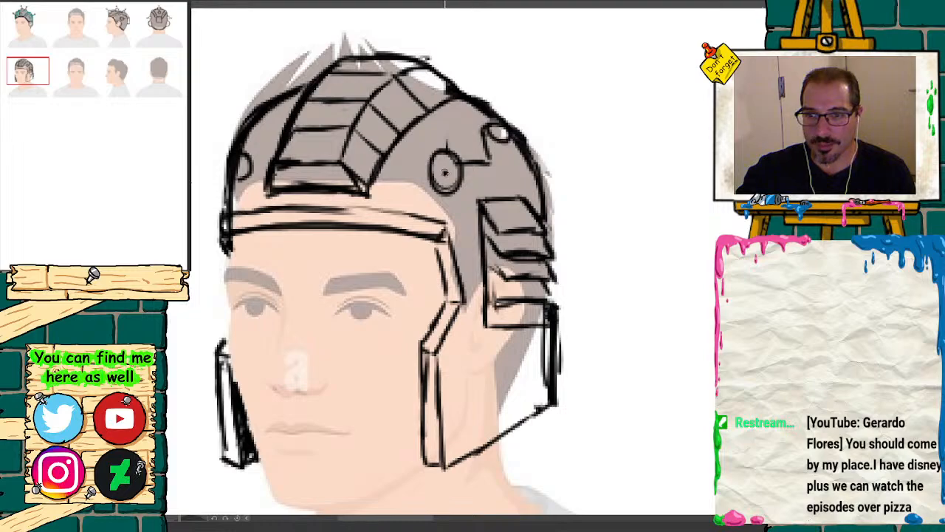
mouse_move(523, 169)
mouse_down()
mouse_move(517, 184)
mouse_move(529, 170)
mouse_up()
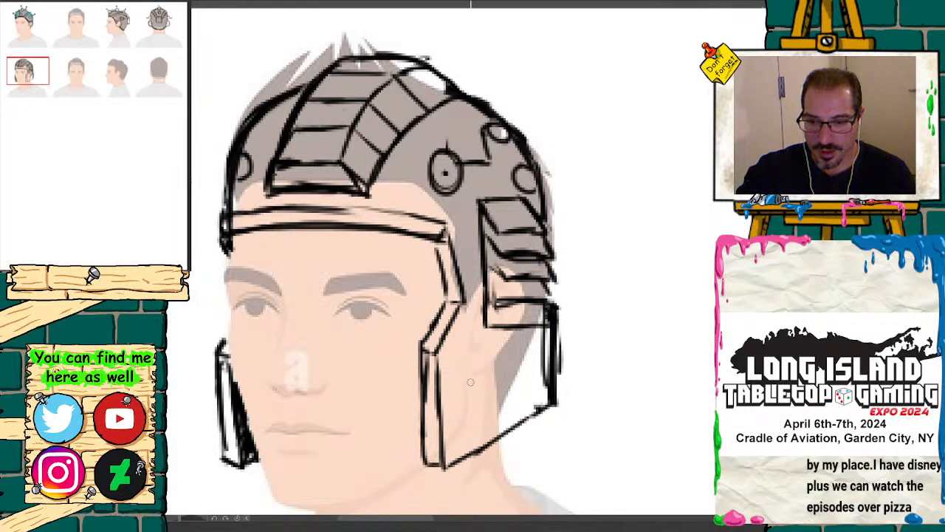
Step: Draw a dotted round joint on the near cheek guard below the ear, with panel lines to its back and lower edges
mouse_move(471, 382)
mouse_down()
mouse_move(458, 400)
mouse_move(502, 399)
mouse_move(457, 403)
mouse_move(485, 372)
mouse_move(479, 393)
mouse_up()
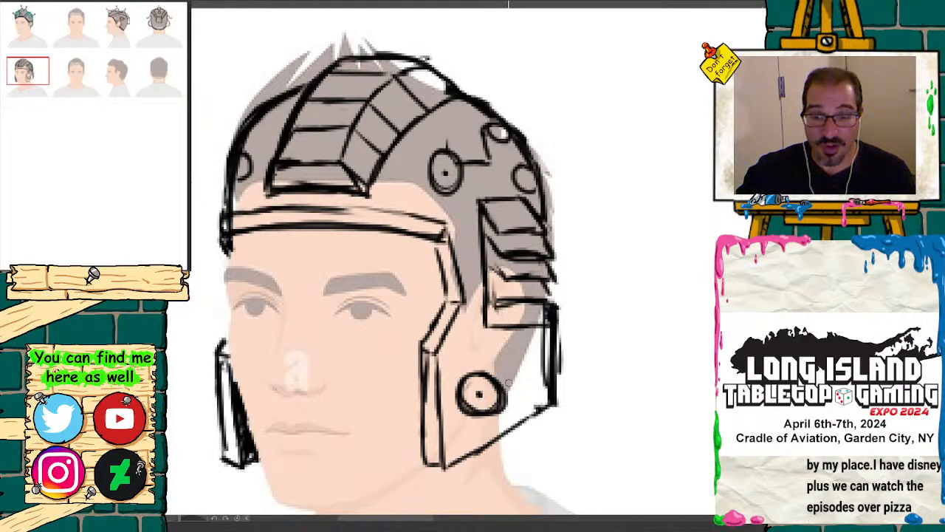
drag(539, 367, 505, 378)
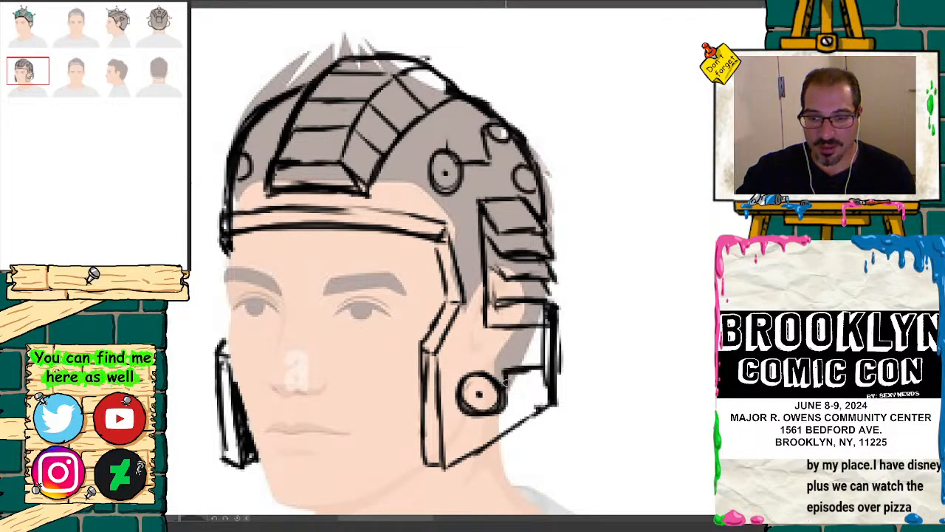
drag(496, 413, 496, 426)
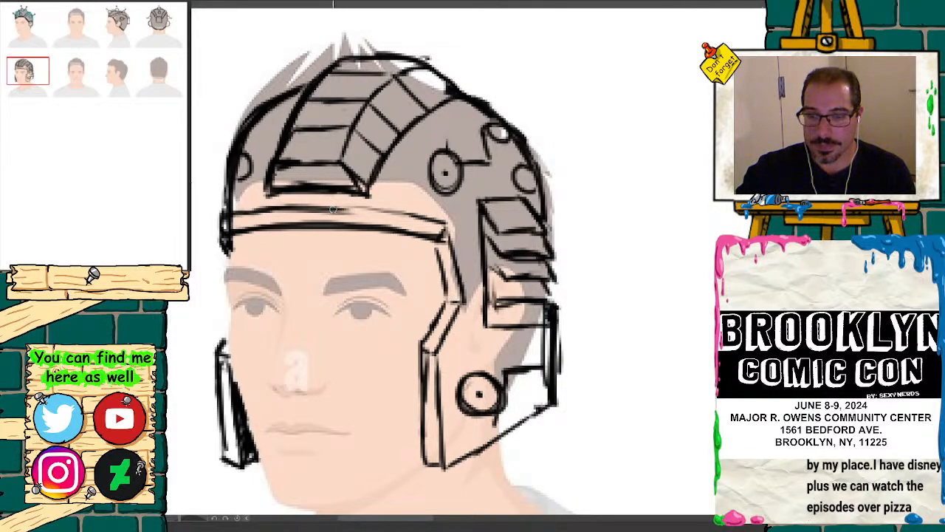
Step: Place two horizontal guides across the lower row's front view, at the helmet's top and at the forehead hairline
key(ctrl+minus)
key(ctrl+minus)
key(ctrl+minus)
key(ctrl+minus)
drag(83, 108, 78, 87)
key(ctrl+plus)
key(ctrl+plus)
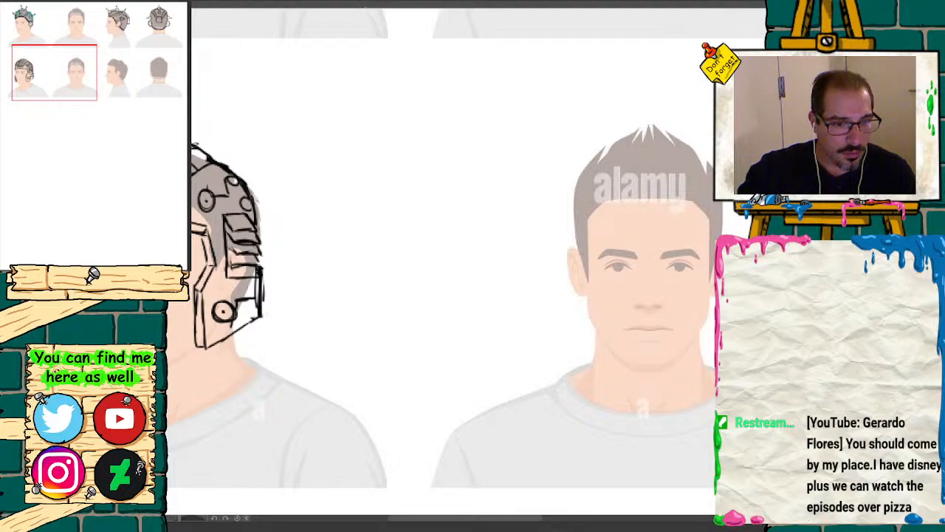
drag(587, 8, 617, 209)
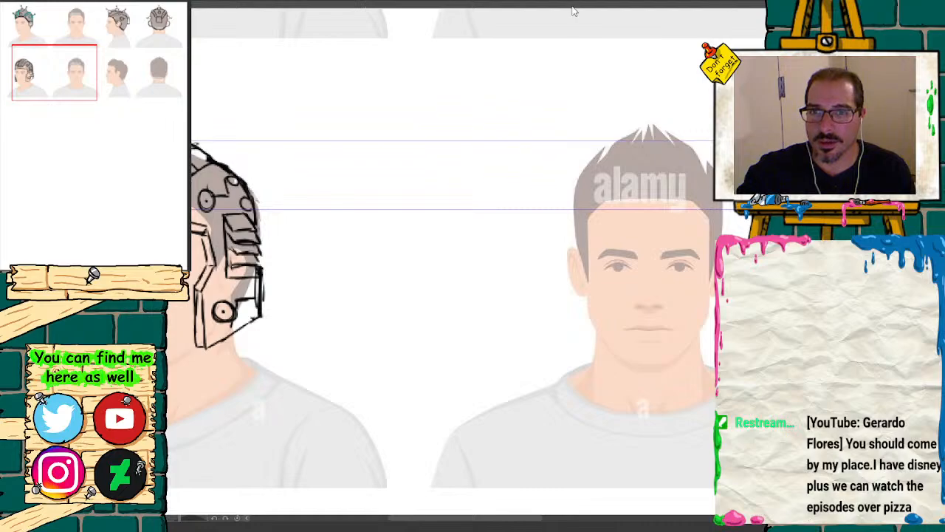
Step: Place two more horizontal guides across the lower row's front view, just below the eyes and at the cheek guards' lower tips
mouse_move(574, 10)
mouse_down()
mouse_move(606, 191)
mouse_move(645, 282)
mouse_up()
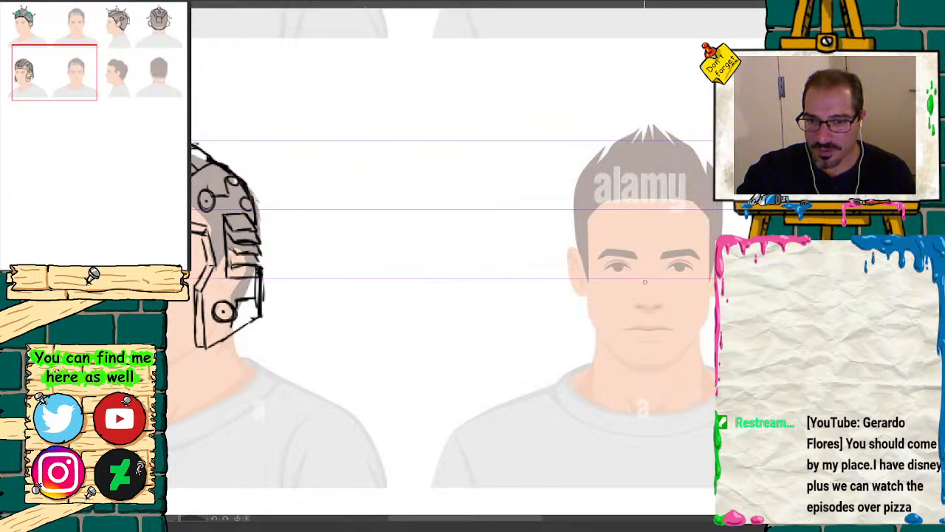
drag(605, 4, 642, 353)
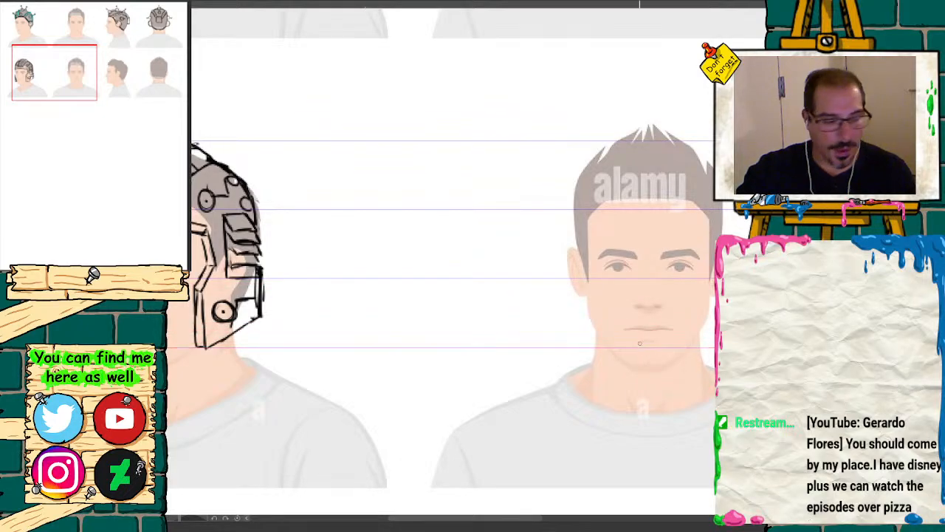
click(87, 86)
drag(87, 85, 72, 86)
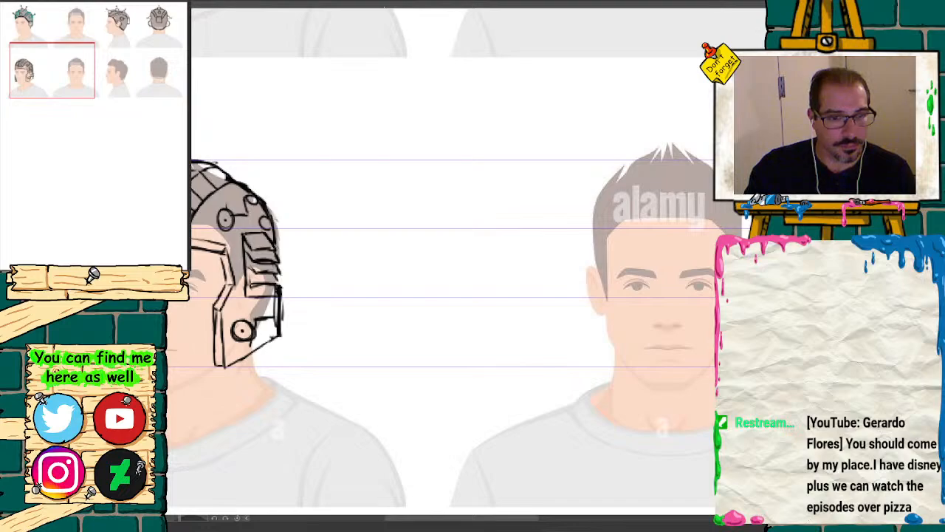
Step: Add a horizontal guide at the height of the brow band in the second helmet's three-quarter view
drag(59, 106, 73, 74)
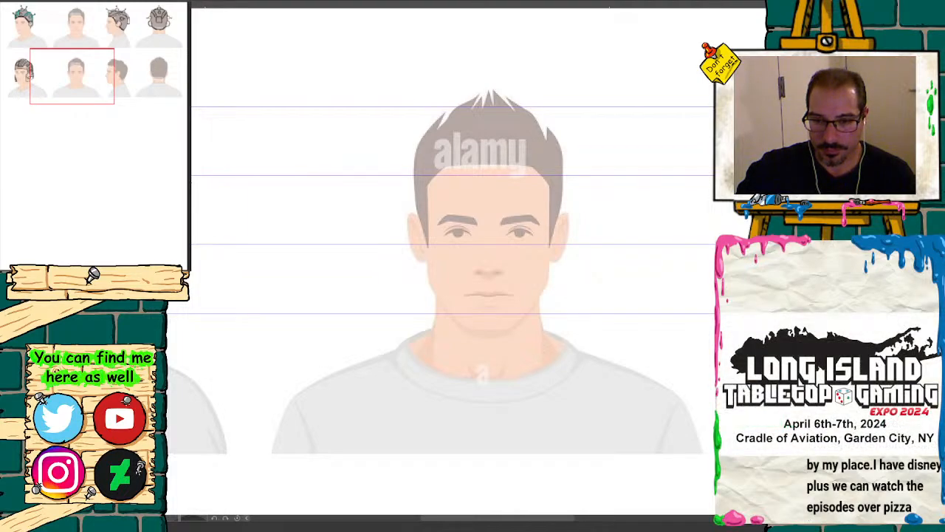
drag(87, 69, 78, 73)
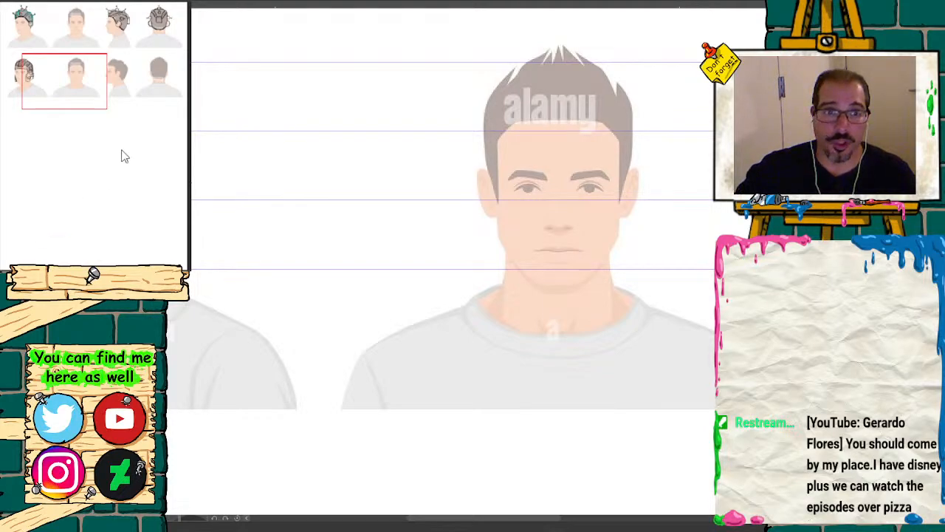
drag(79, 85, 95, 77)
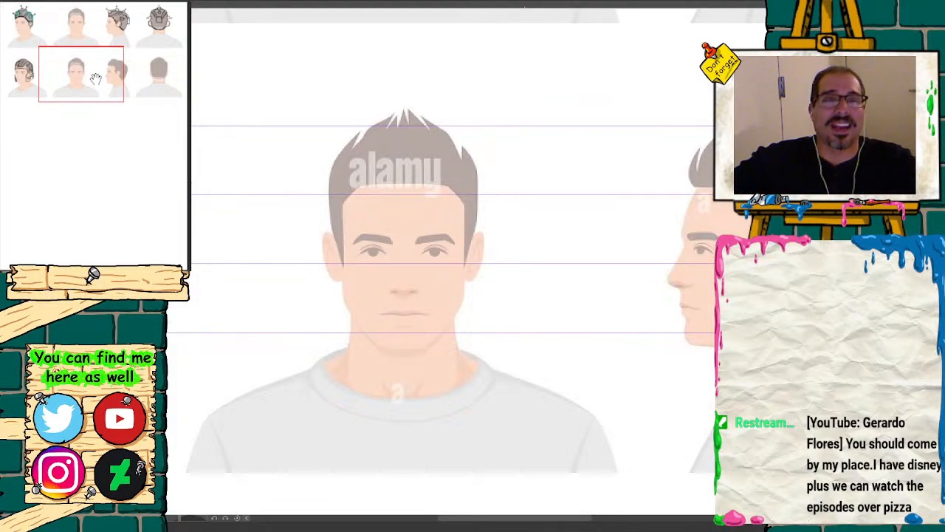
mouse_move(96, 79)
mouse_down()
mouse_move(70, 81)
mouse_move(85, 83)
mouse_up()
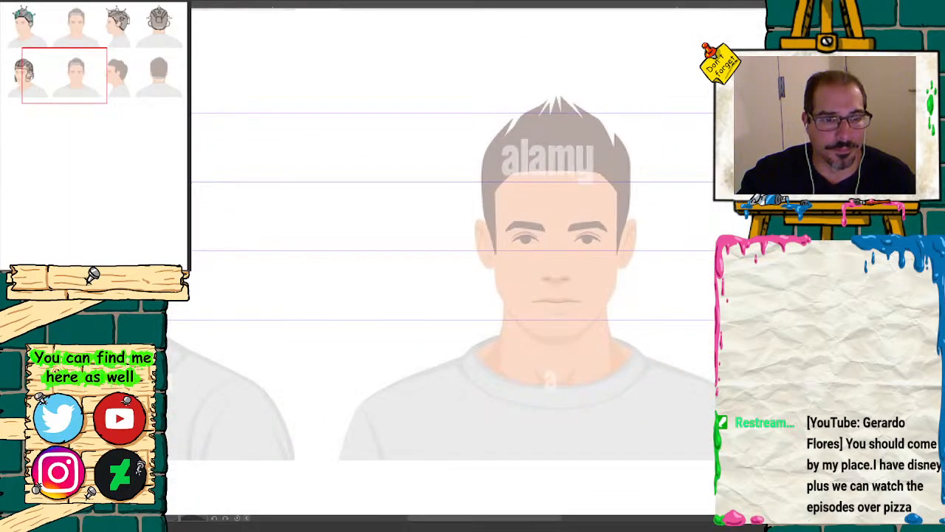
key(ctrl+plus)
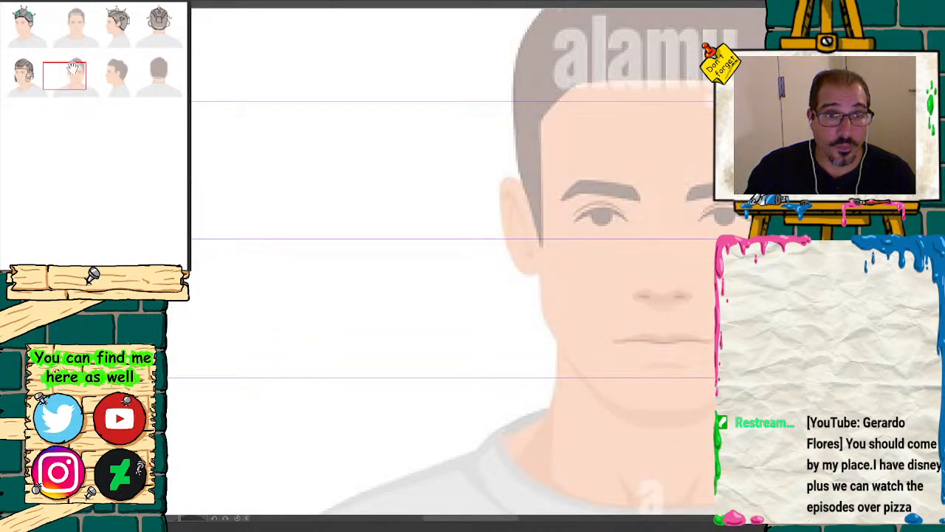
drag(72, 73, 45, 71)
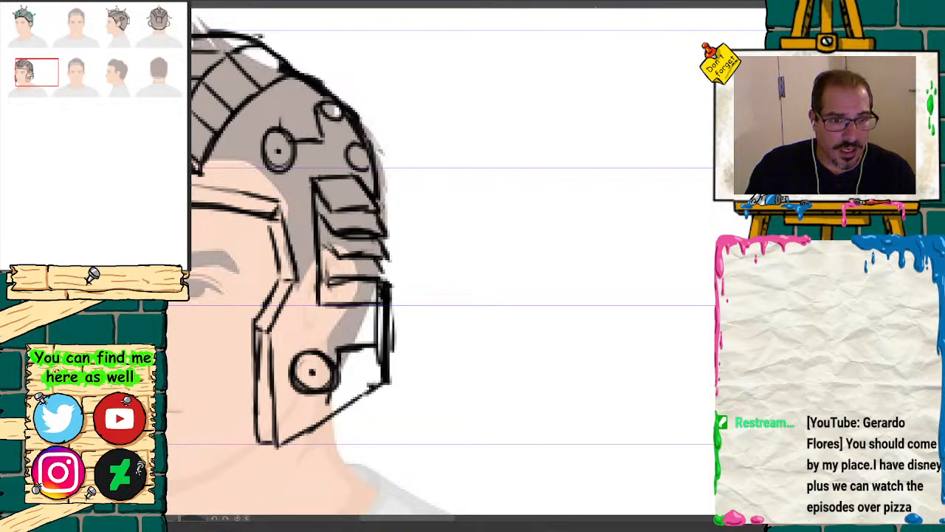
drag(423, 7, 416, 198)
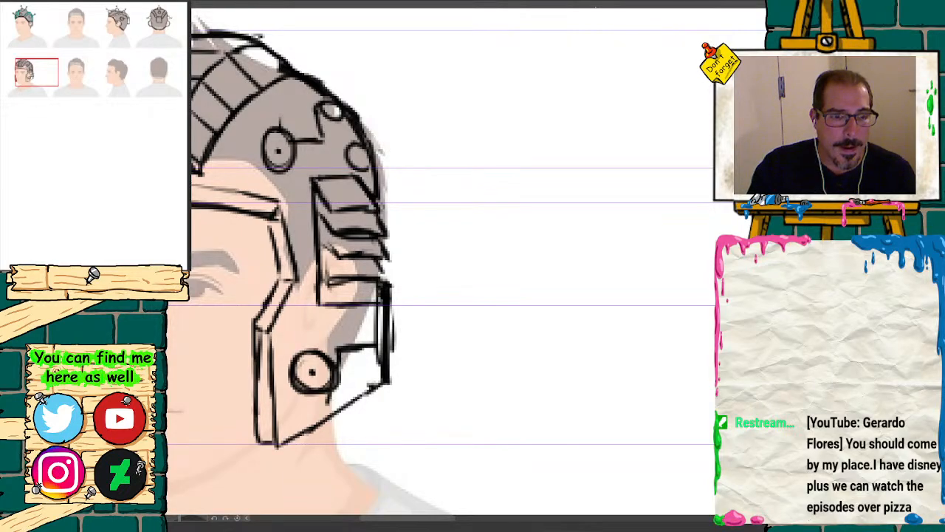
drag(51, 70, 93, 74)
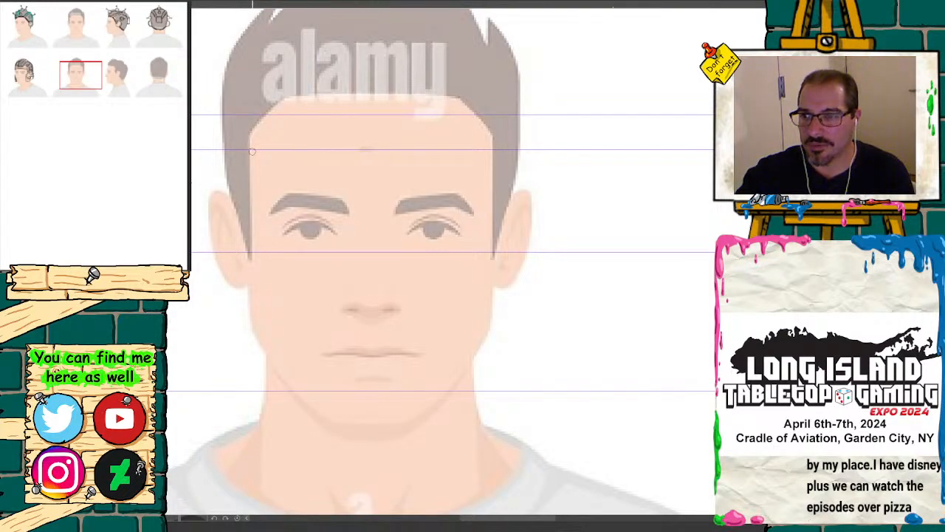
drag(251, 148, 292, 149)
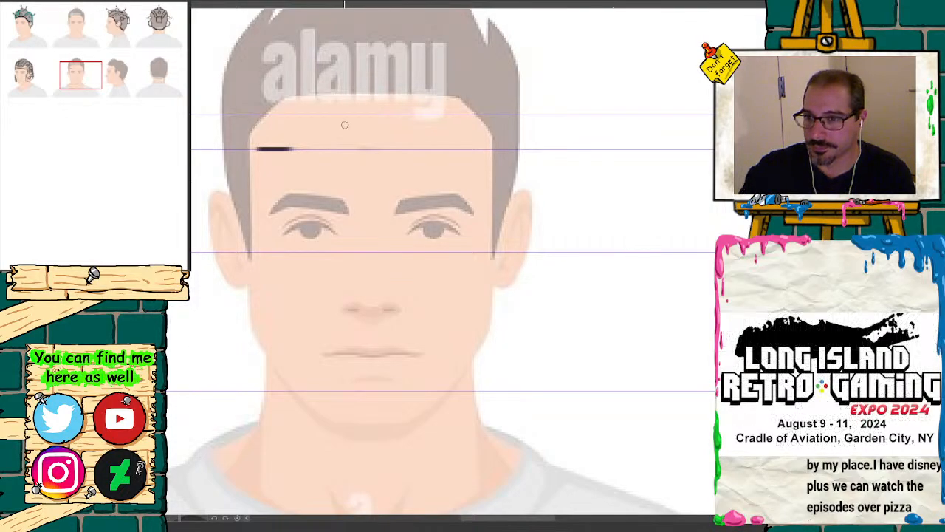
mouse_move(333, 138)
mouse_down()
mouse_move(393, 157)
mouse_move(338, 142)
mouse_move(289, 149)
mouse_move(381, 155)
mouse_move(433, 143)
mouse_move(302, 143)
mouse_move(391, 142)
mouse_up()
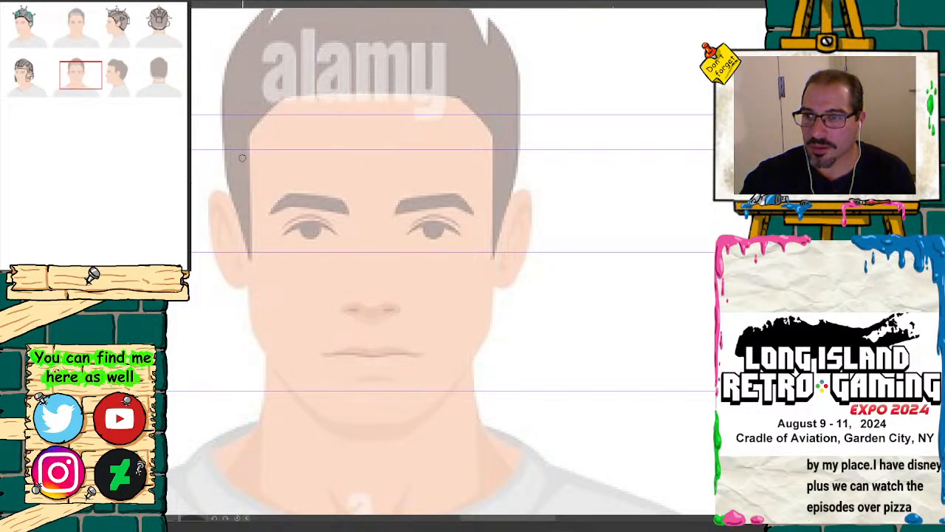
mouse_move(250, 152)
mouse_down()
mouse_move(398, 143)
mouse_move(490, 160)
mouse_move(438, 144)
mouse_move(239, 150)
mouse_move(368, 124)
mouse_move(443, 132)
mouse_move(486, 157)
mouse_move(383, 124)
mouse_move(237, 150)
mouse_up()
click(23, 72)
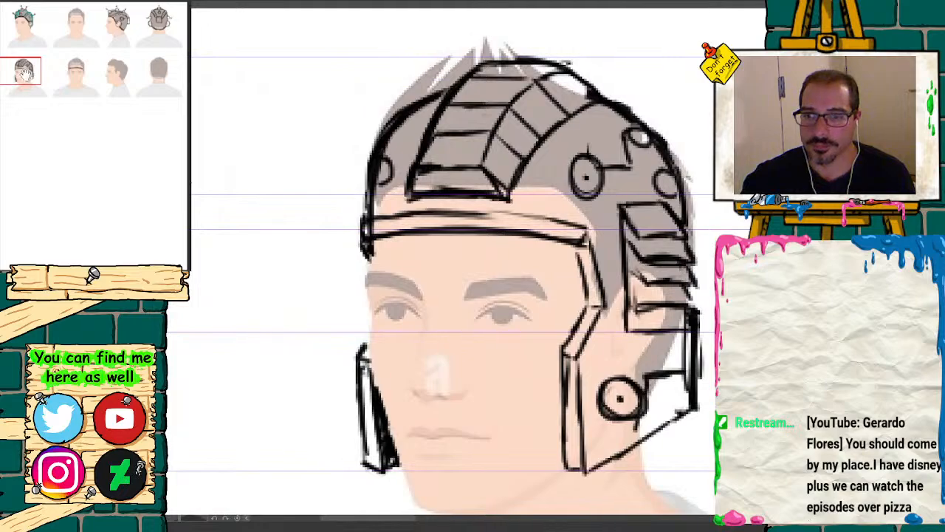
click(77, 72)
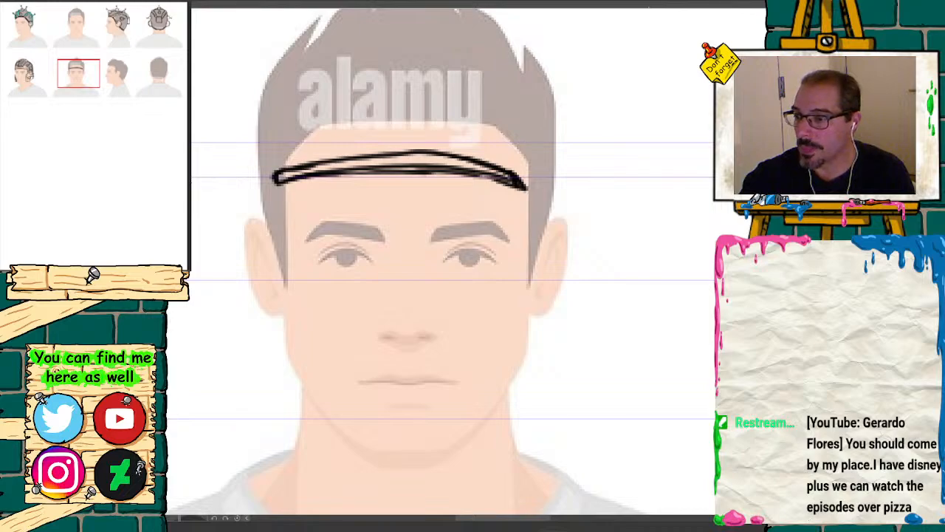
mouse_move(299, 172)
mouse_down()
mouse_move(277, 176)
mouse_move(344, 160)
mouse_move(502, 174)
mouse_move(488, 153)
mouse_move(374, 173)
mouse_move(538, 186)
mouse_move(522, 171)
mouse_up()
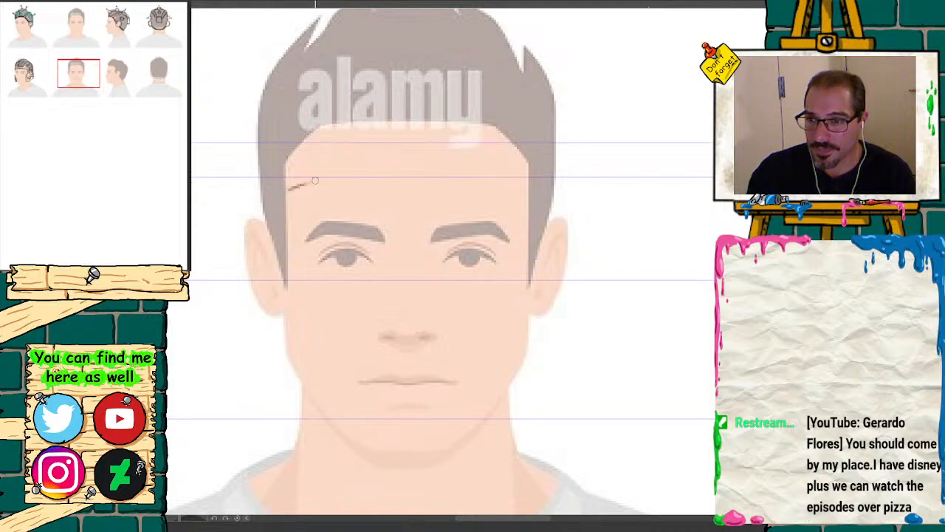
Step: Sketch a thin, slightly arched brow band across the front view's forehead along the brow-band guide
drag(315, 180, 375, 181)
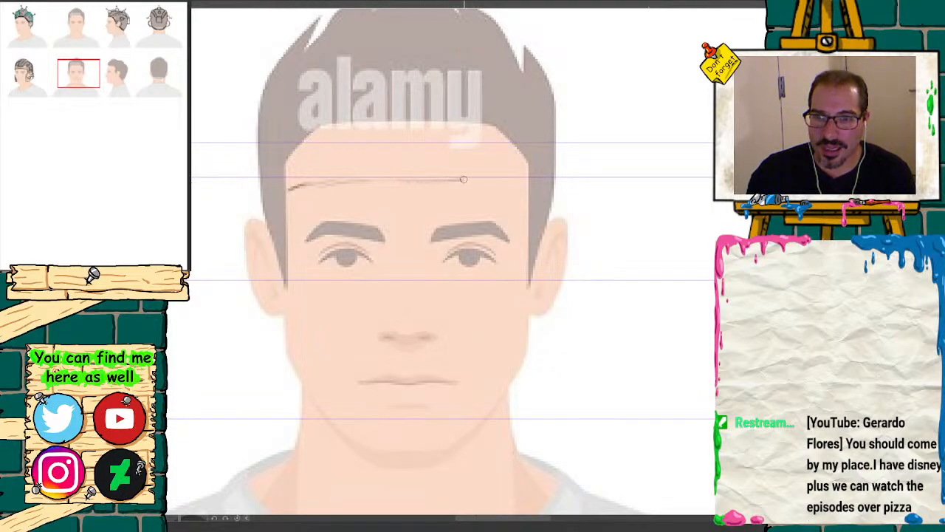
mouse_move(511, 184)
mouse_down()
mouse_move(340, 176)
mouse_move(288, 189)
mouse_move(345, 168)
mouse_up()
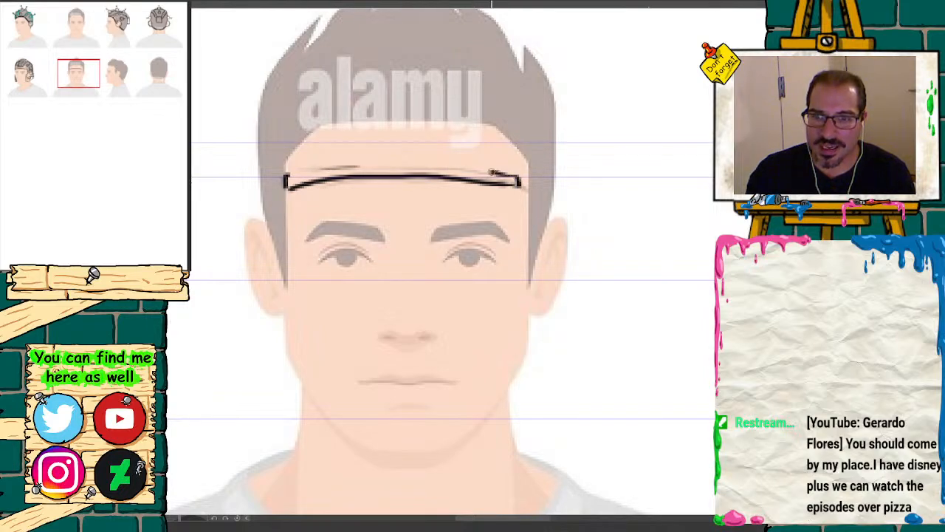
drag(491, 172, 419, 164)
mouse_move(359, 168)
mouse_down()
mouse_move(432, 164)
mouse_move(523, 185)
mouse_move(455, 161)
mouse_move(363, 160)
mouse_move(303, 171)
mouse_up()
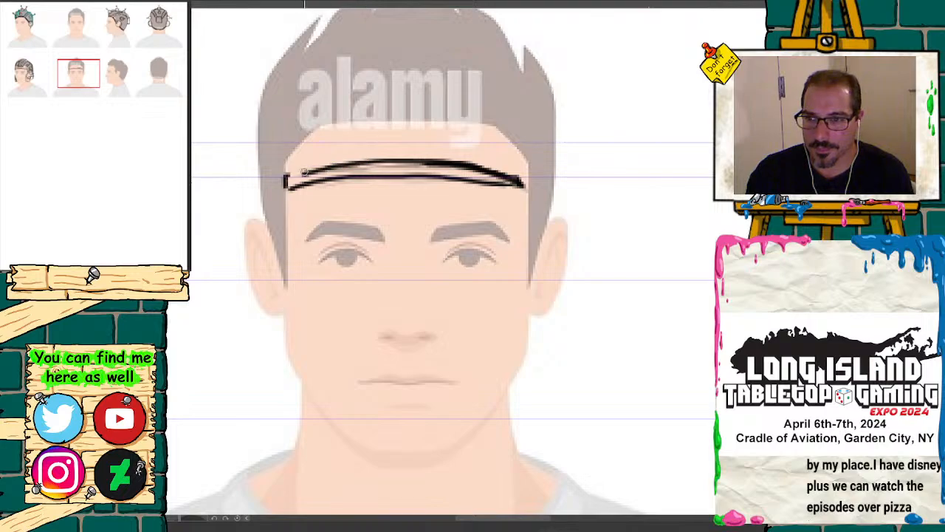
Step: Sketch a narrow strip slanting outward from the brow band's right end down the temple to eye level
mouse_move(88, 87)
mouse_down()
mouse_move(33, 95)
mouse_move(69, 84)
mouse_move(36, 86)
mouse_move(82, 87)
mouse_up()
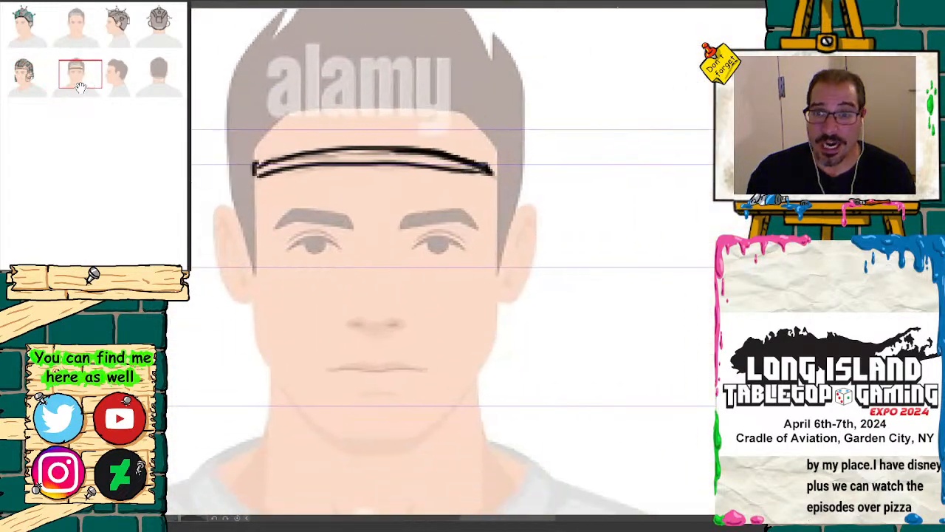
mouse_move(490, 172)
mouse_down()
mouse_move(509, 198)
mouse_move(511, 236)
mouse_up()
mouse_move(70, 100)
mouse_down()
mouse_move(78, 93)
mouse_move(28, 76)
mouse_move(75, 76)
mouse_up()
mouse_move(596, 137)
mouse_down()
mouse_move(604, 185)
mouse_move(590, 229)
mouse_up()
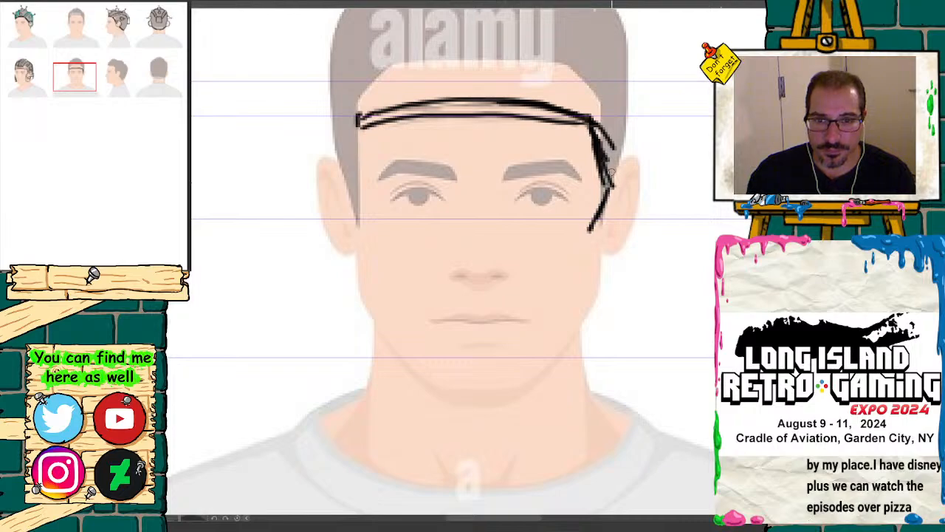
drag(603, 116, 590, 257)
mouse_move(600, 180)
mouse_down()
mouse_move(595, 141)
mouse_move(600, 197)
mouse_up()
drag(592, 122, 610, 190)
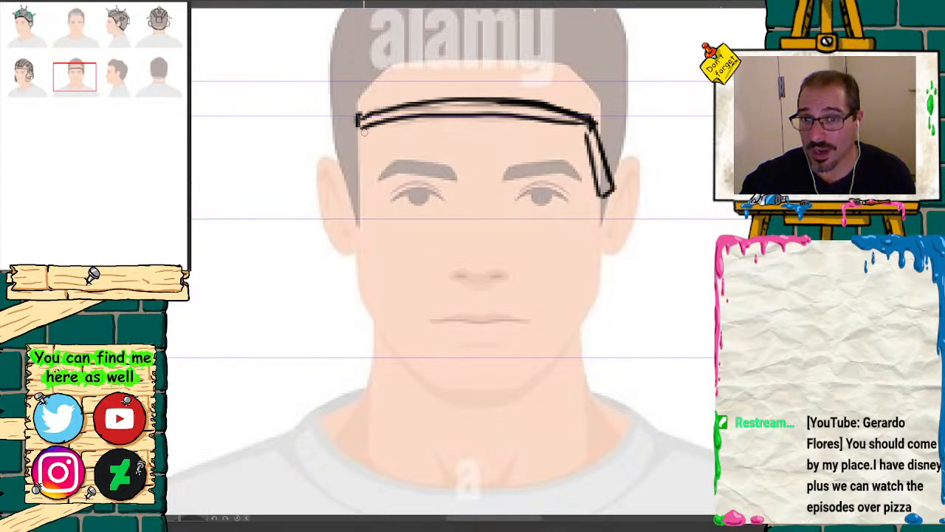
Step: Sketch the matching temple strip on the face's left side and add inward-slanting strips below both temple strips
mouse_move(360, 137)
mouse_down()
mouse_move(359, 198)
mouse_move(348, 170)
mouse_move(343, 177)
mouse_move(375, 247)
mouse_up()
drag(338, 192, 359, 263)
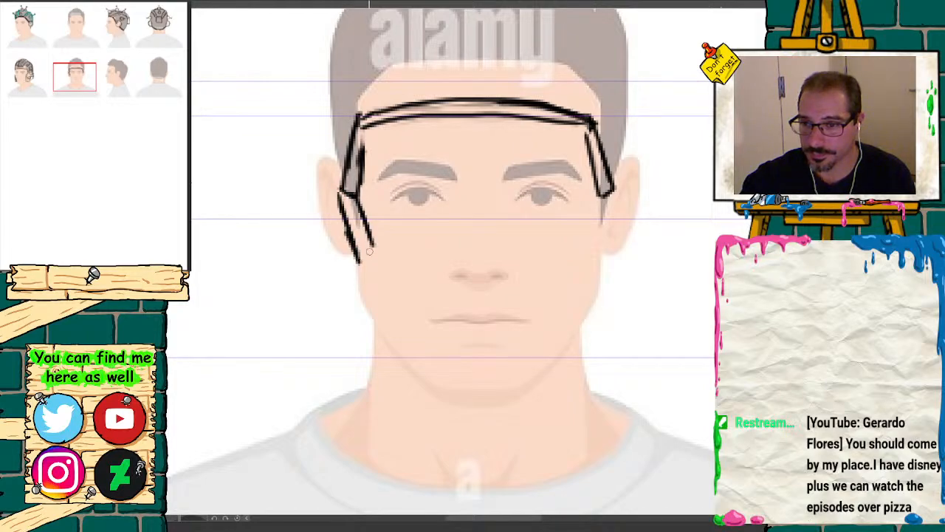
drag(603, 197, 589, 243)
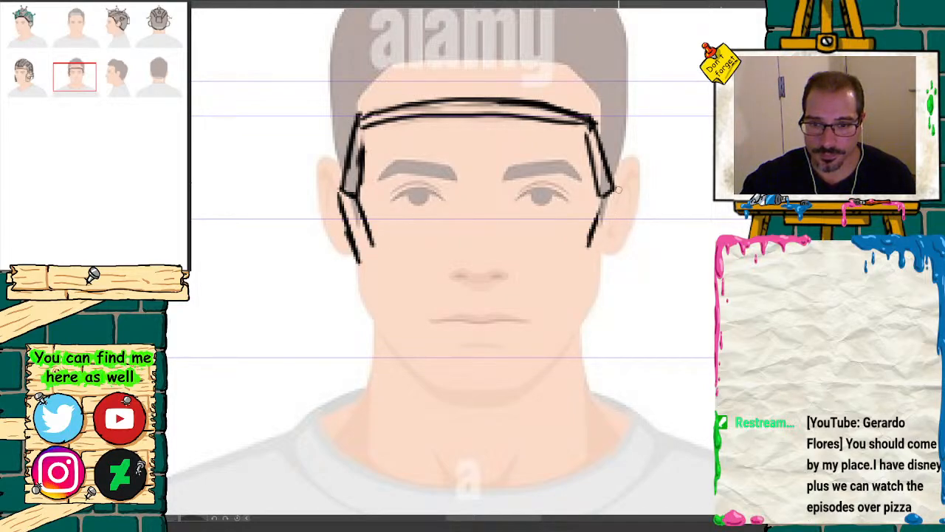
drag(617, 189, 604, 248)
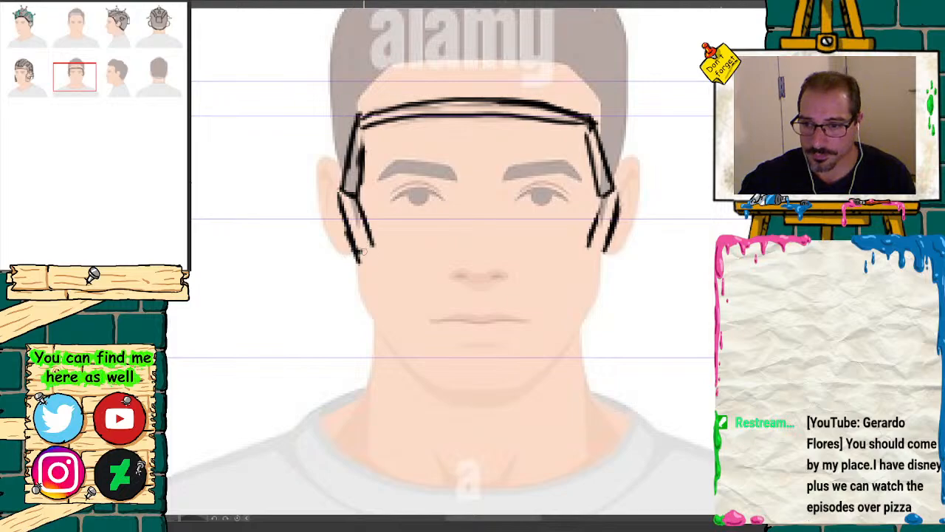
Step: Extend both sides of the face opening with narrow vertical cheek guard strips down to the lowest guide
mouse_move(90, 88)
mouse_down()
mouse_move(37, 90)
mouse_move(92, 90)
mouse_up()
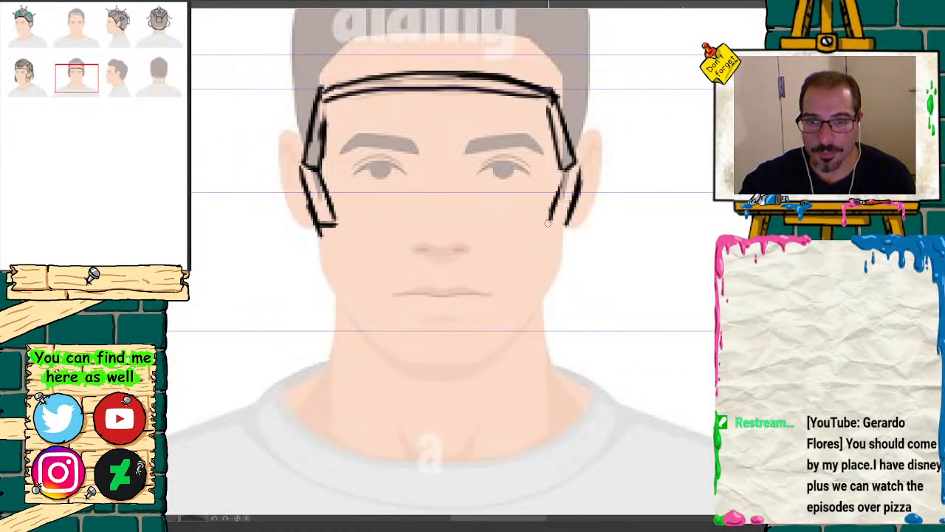
drag(336, 226, 342, 325)
drag(316, 225, 320, 321)
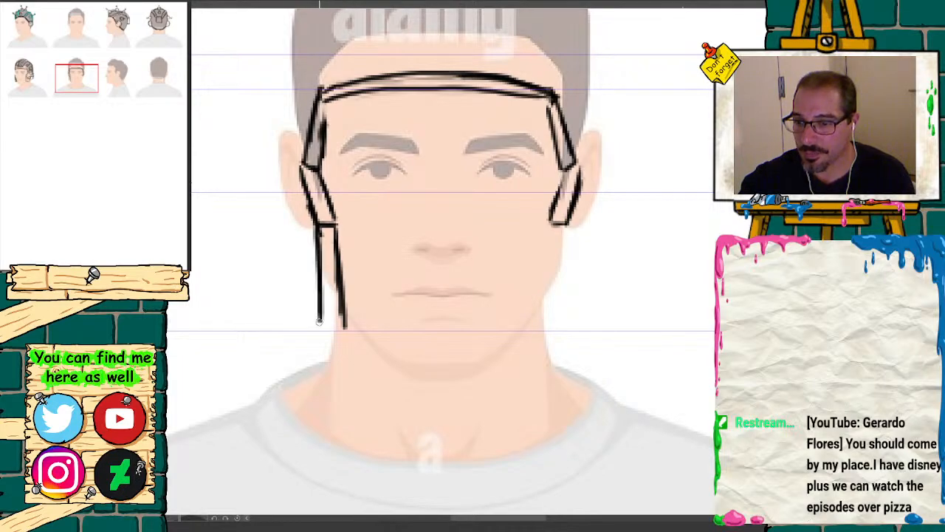
drag(560, 226, 555, 311)
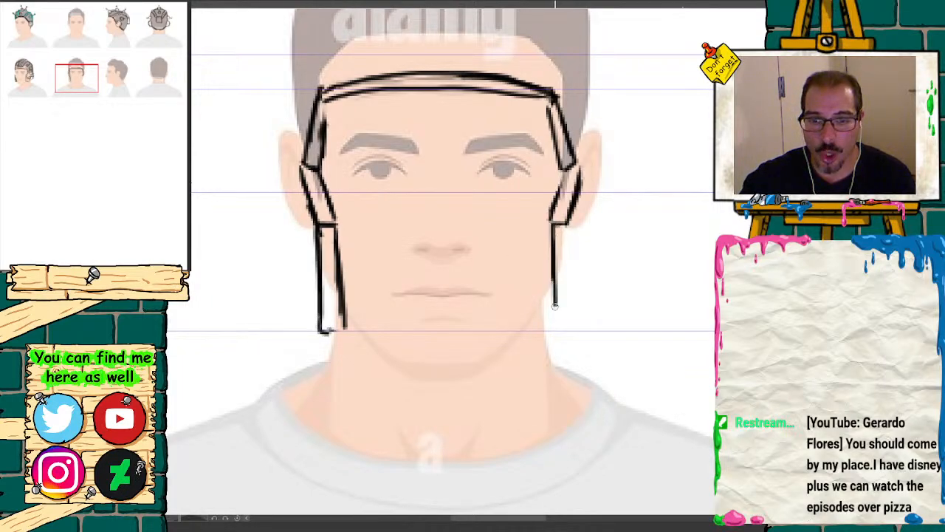
drag(555, 269, 554, 329)
drag(567, 229, 569, 329)
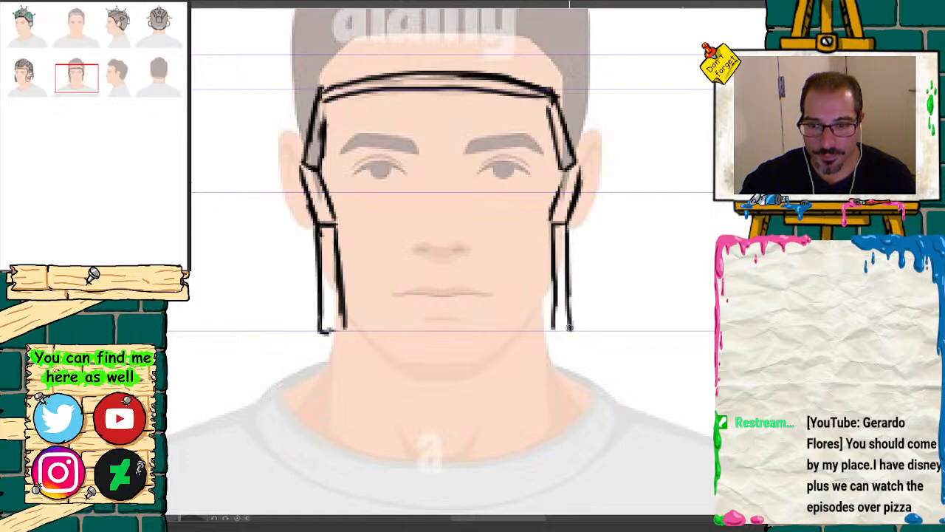
Step: Outline the front view's dome with an arc over the hair and down the head's left side, following the three-quarter view
click(33, 66)
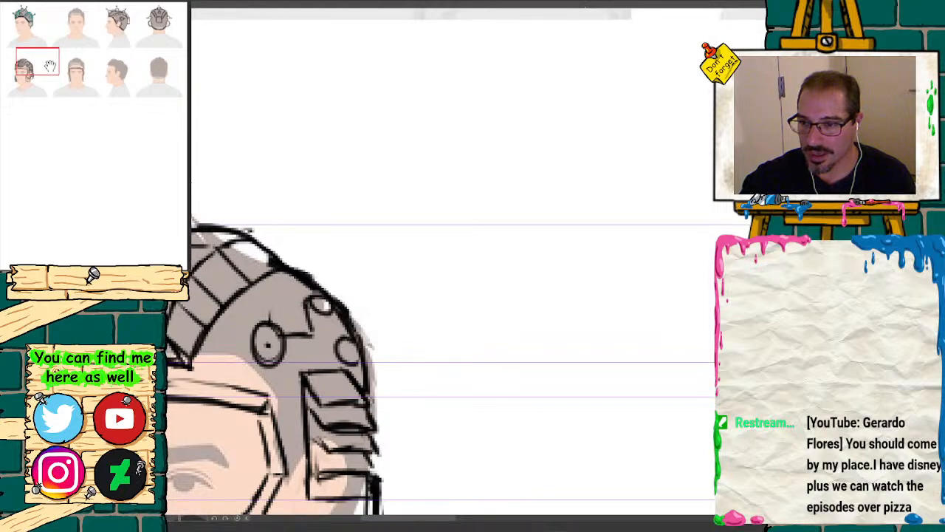
click(77, 68)
mouse_move(88, 71)
mouse_down()
mouse_move(37, 72)
mouse_move(91, 74)
mouse_up()
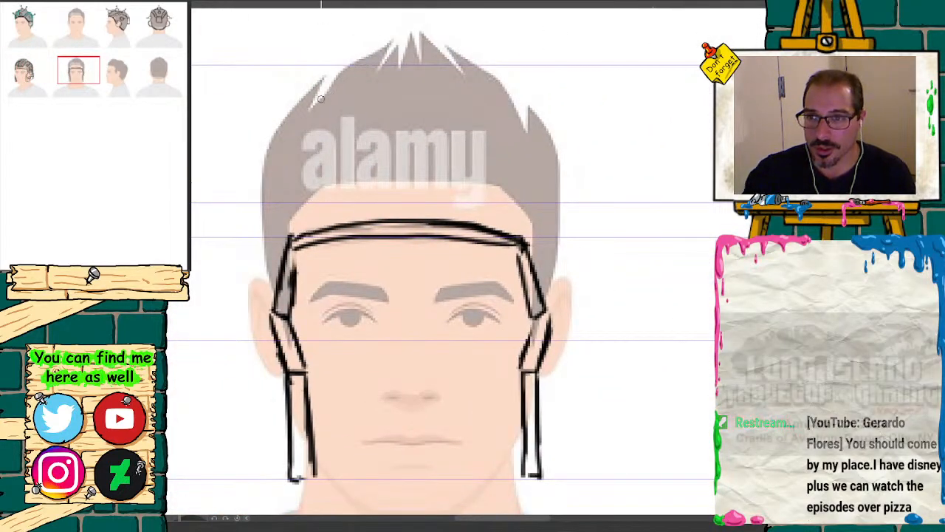
mouse_move(311, 103)
mouse_down()
mouse_move(418, 80)
mouse_move(519, 102)
mouse_move(402, 79)
mouse_move(299, 100)
mouse_move(279, 125)
mouse_move(263, 222)
mouse_up()
drag(363, 84, 260, 151)
drag(312, 92, 263, 195)
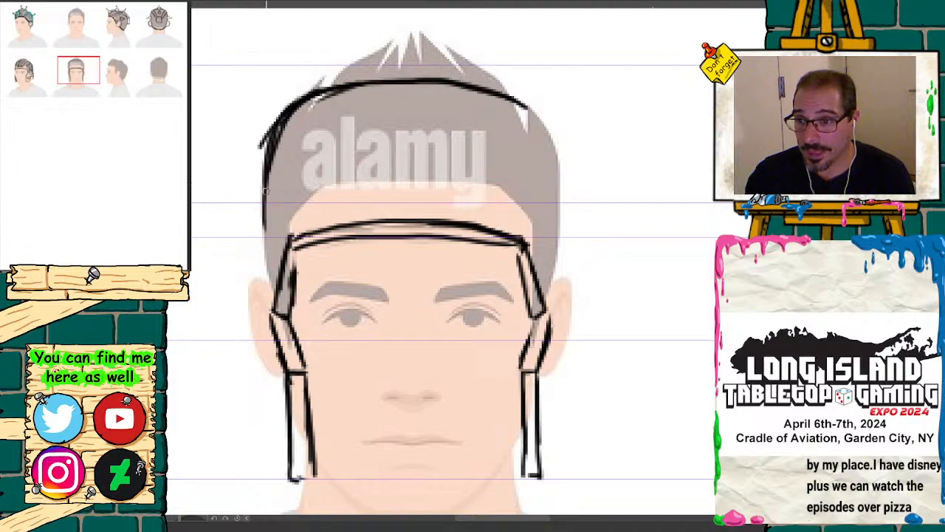
Step: Draw an outer shell line from the head's left ear up around the temple and over the crown to the opposite side
drag(263, 143, 252, 316)
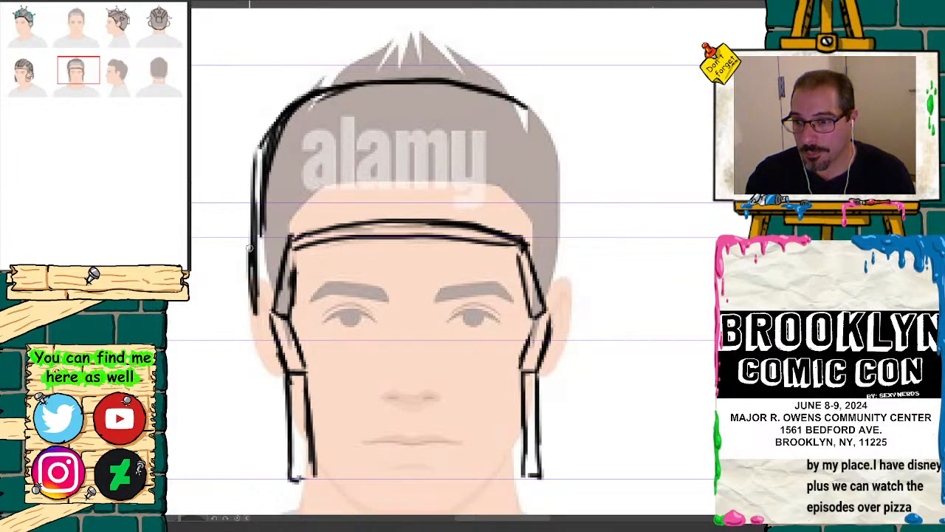
drag(251, 244, 255, 311)
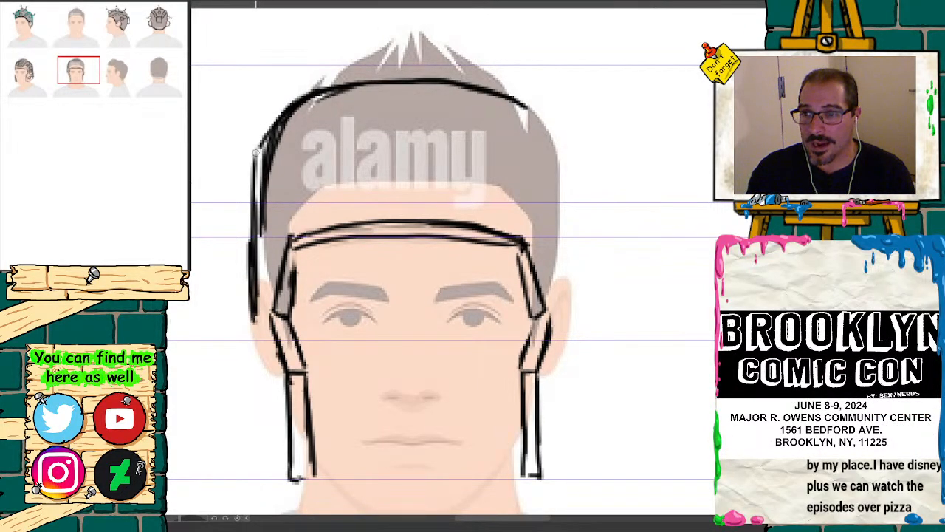
mouse_move(256, 152)
mouse_down()
mouse_move(289, 107)
mouse_move(334, 78)
mouse_move(397, 73)
mouse_up()
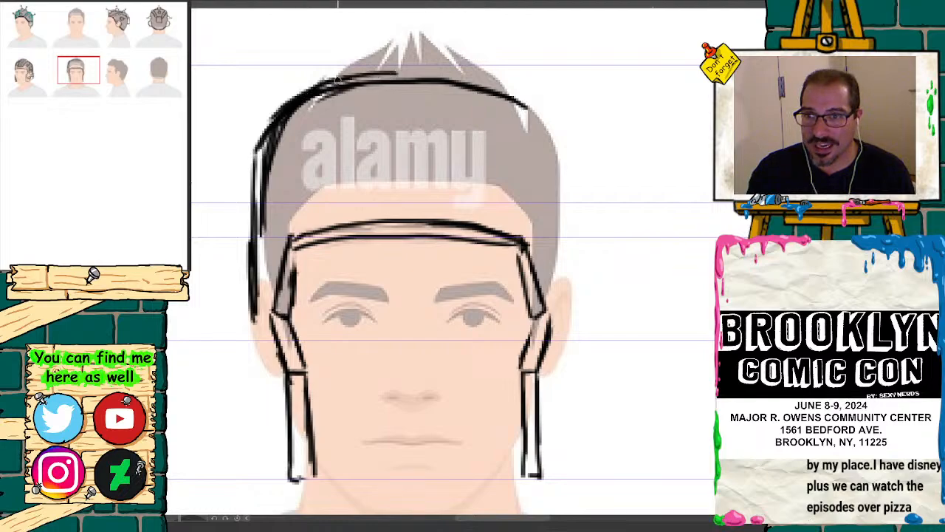
mouse_move(336, 80)
mouse_down()
mouse_move(432, 71)
mouse_move(494, 87)
mouse_move(555, 136)
mouse_move(572, 199)
mouse_up()
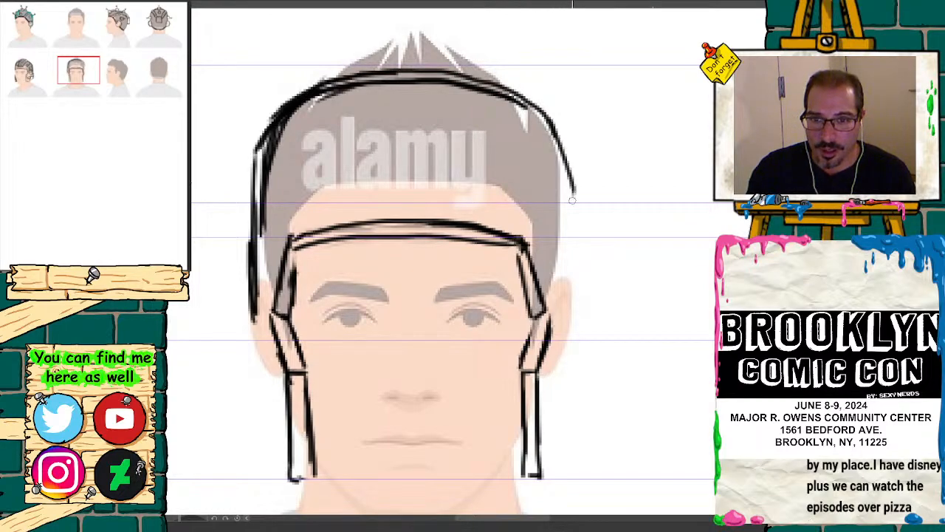
Step: Bring both sides of the shell straight down past the ears and angle them inward to the cheek guards' lower ends
drag(569, 154, 563, 338)
drag(569, 241, 571, 402)
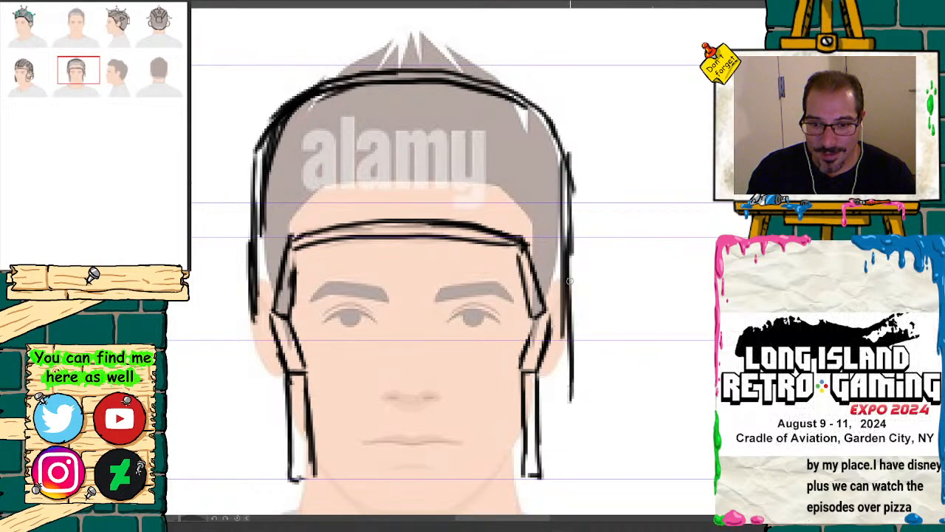
mouse_move(569, 281)
mouse_down()
mouse_move(573, 434)
mouse_move(548, 473)
mouse_up()
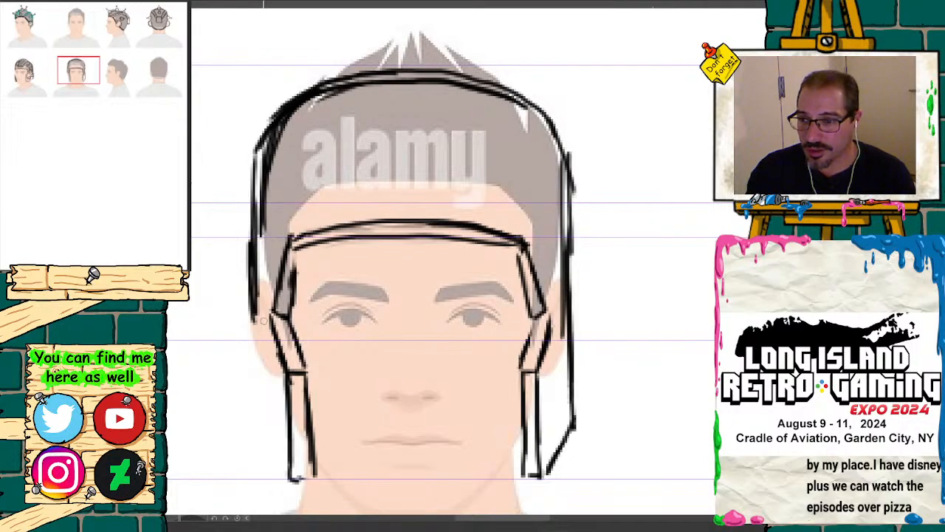
mouse_move(255, 318)
mouse_down()
mouse_move(255, 414)
mouse_move(284, 467)
mouse_up()
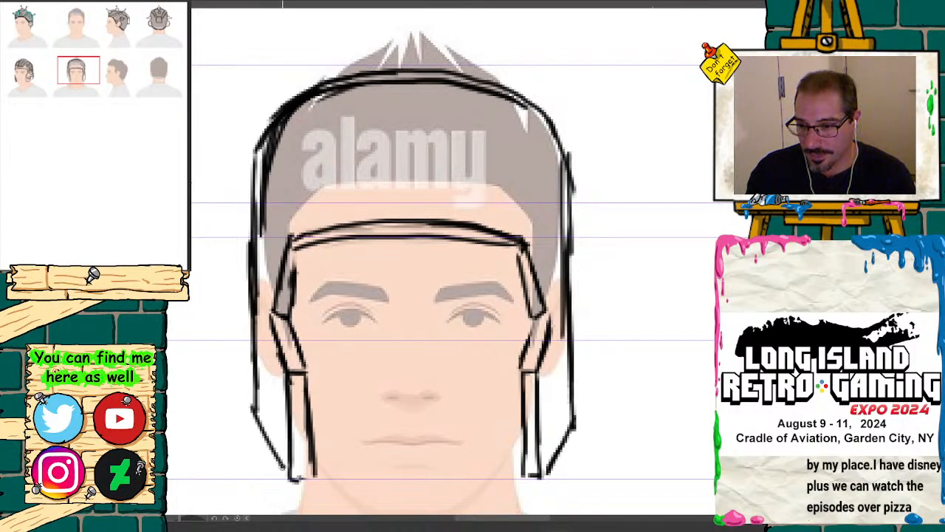
drag(255, 410, 284, 465)
Step: Retrace the shell's sides and dome with heavier lines, and clean away the excess arc over the crown
mouse_move(253, 394)
mouse_down()
mouse_move(249, 268)
mouse_move(258, 176)
mouse_move(282, 111)
mouse_move(339, 72)
mouse_move(408, 59)
mouse_move(508, 85)
mouse_move(562, 172)
mouse_move(568, 234)
mouse_move(523, 121)
mouse_up()
mouse_move(571, 238)
mouse_down()
mouse_move(548, 148)
mouse_move(470, 81)
mouse_move(344, 80)
mouse_up()
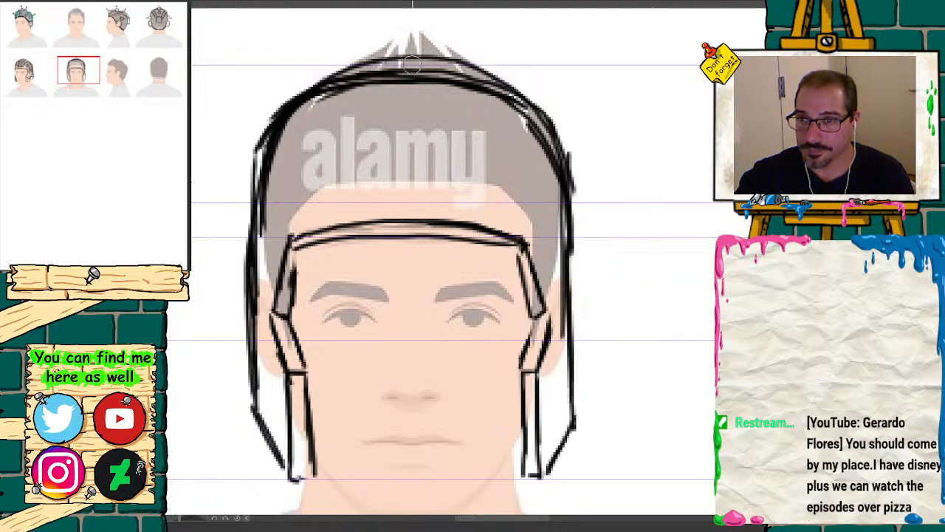
mouse_move(88, 75)
mouse_down()
mouse_move(50, 70)
mouse_move(80, 69)
mouse_up()
drag(467, 168, 597, 161)
mouse_move(415, 207)
mouse_down()
mouse_move(564, 165)
mouse_move(713, 231)
mouse_up()
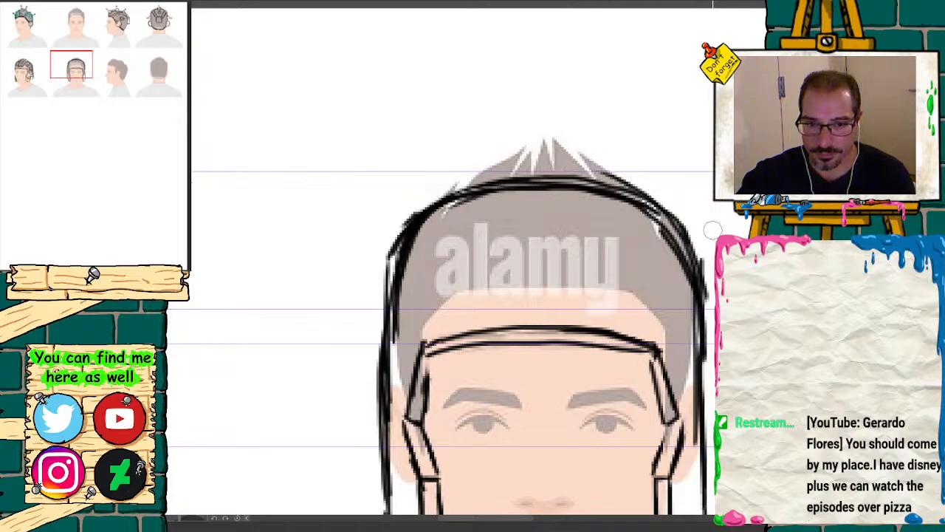
mouse_move(606, 161)
mouse_down()
mouse_move(698, 240)
mouse_move(709, 316)
mouse_move(645, 187)
mouse_move(507, 171)
mouse_move(397, 216)
mouse_up()
Step: Sketch a central panel on the dome with two lines widening from the crown and a curved edge joining them above the hairline
drag(67, 90, 77, 65)
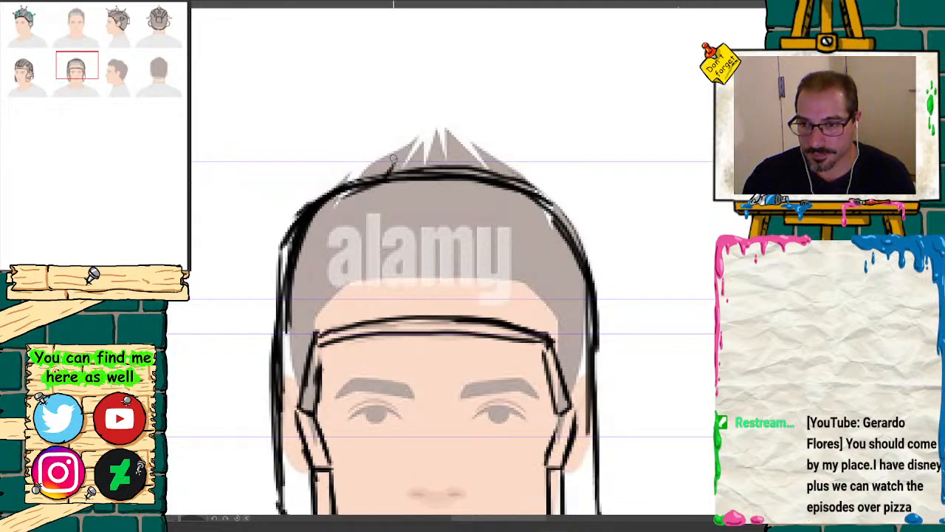
drag(390, 168, 376, 253)
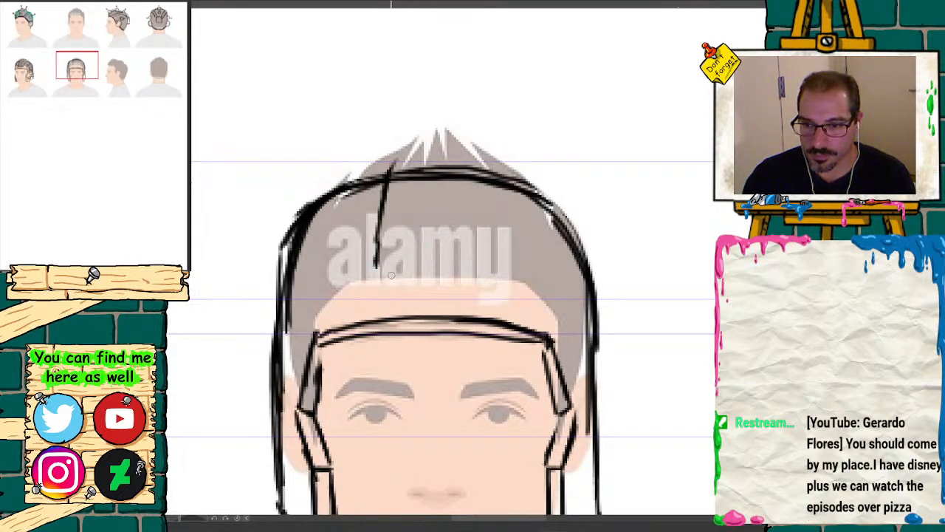
drag(471, 183, 489, 254)
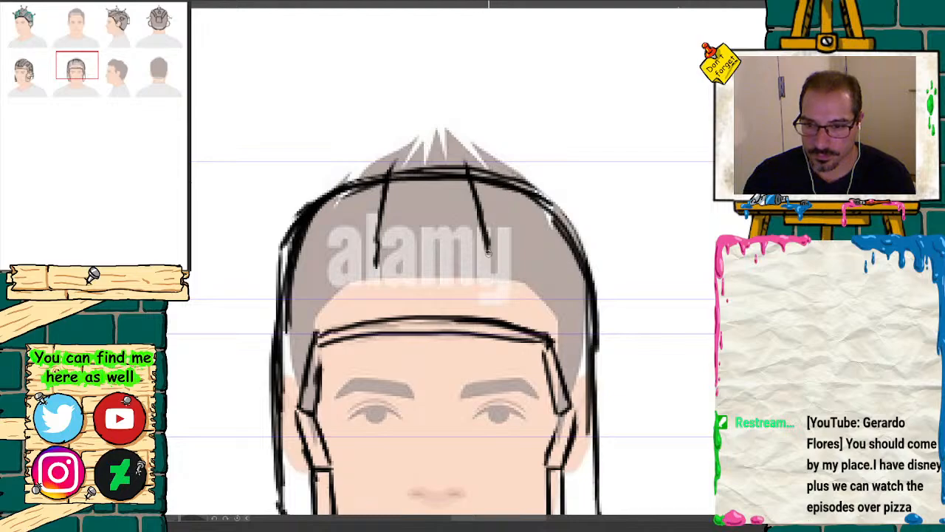
drag(378, 270, 488, 268)
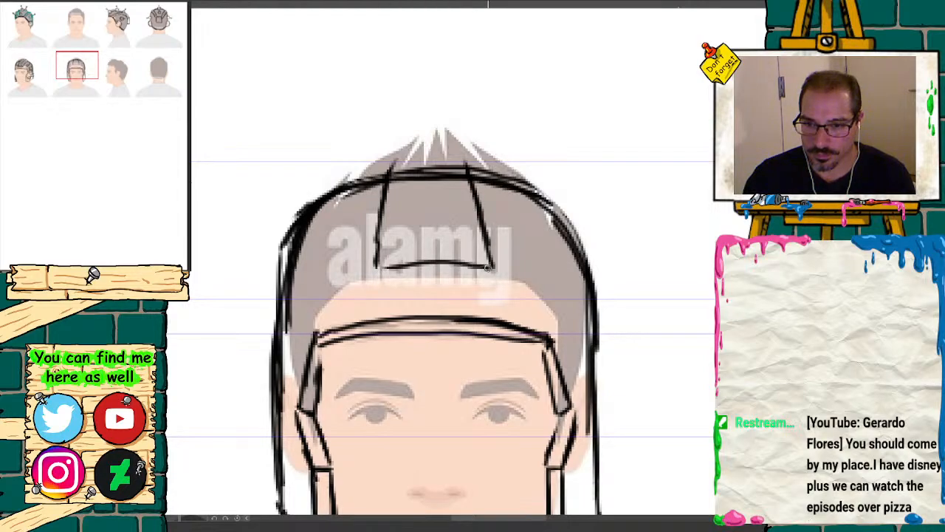
Step: Extend the central panel to a second, lower curved edge and cap it with a raised arc at the crown, following the three-quarter view
click(26, 71)
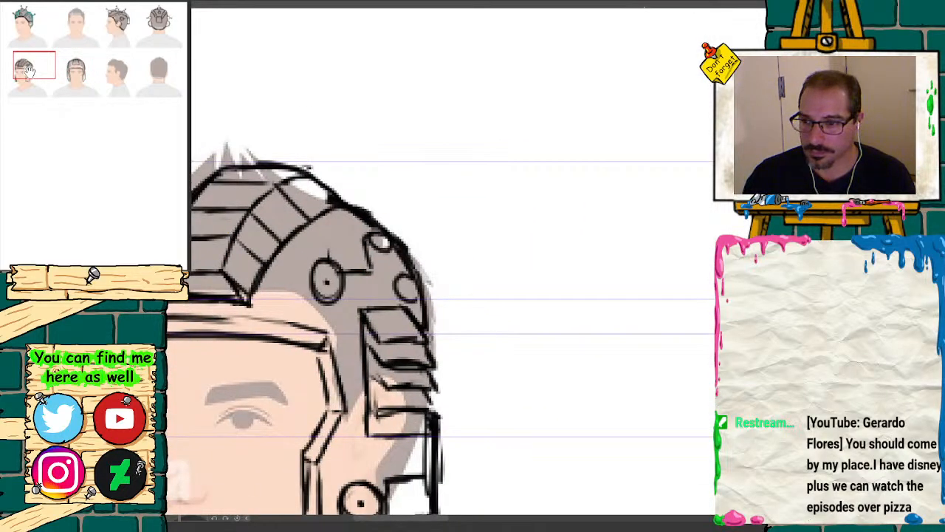
click(54, 76)
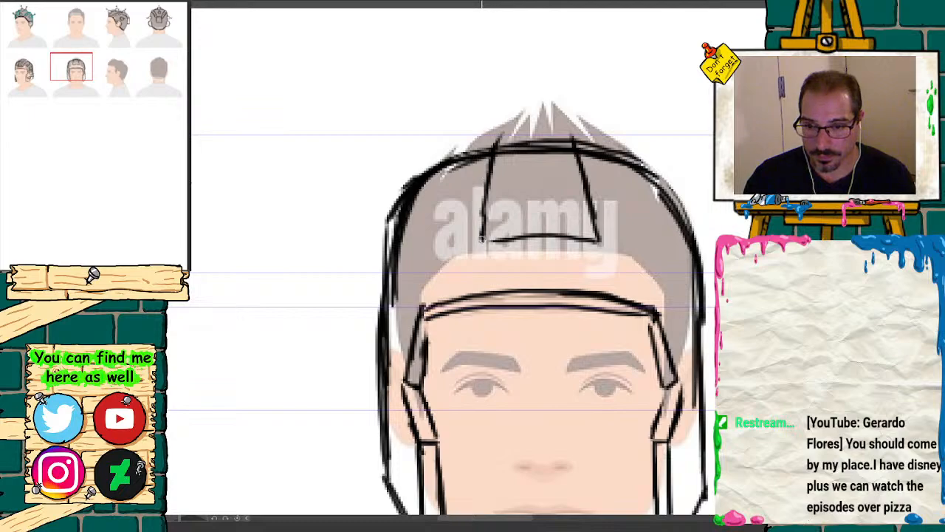
mouse_move(481, 239)
mouse_down()
mouse_move(478, 262)
mouse_move(521, 272)
mouse_move(598, 268)
mouse_move(553, 277)
mouse_up()
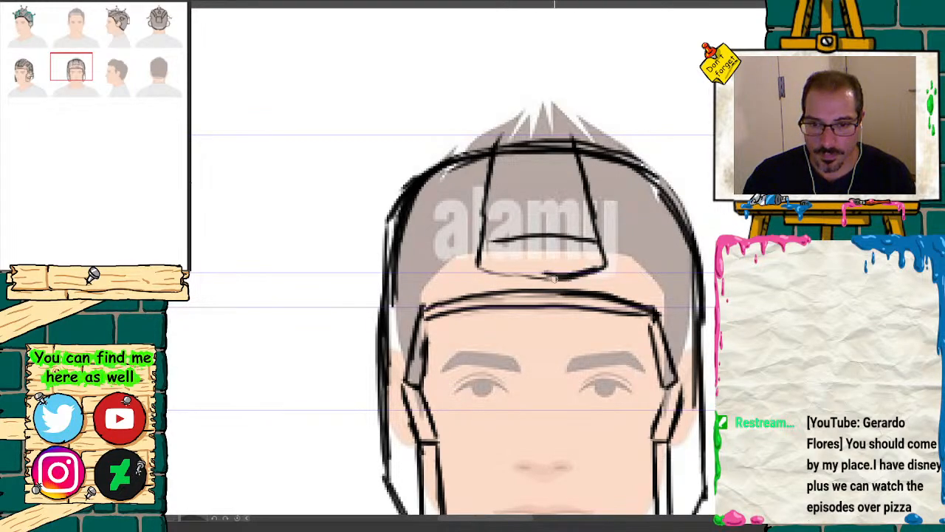
drag(484, 246, 575, 236)
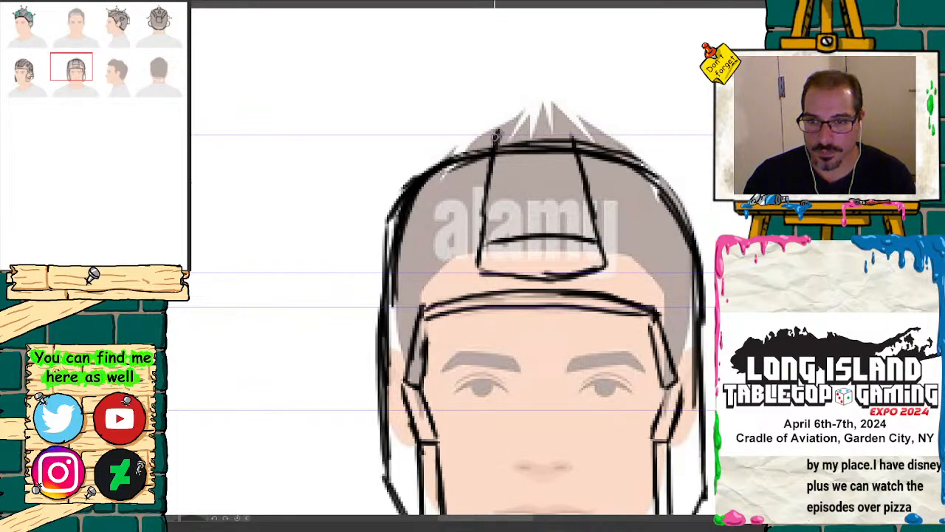
mouse_move(496, 135)
mouse_down()
mouse_move(533, 124)
mouse_move(575, 142)
mouse_up()
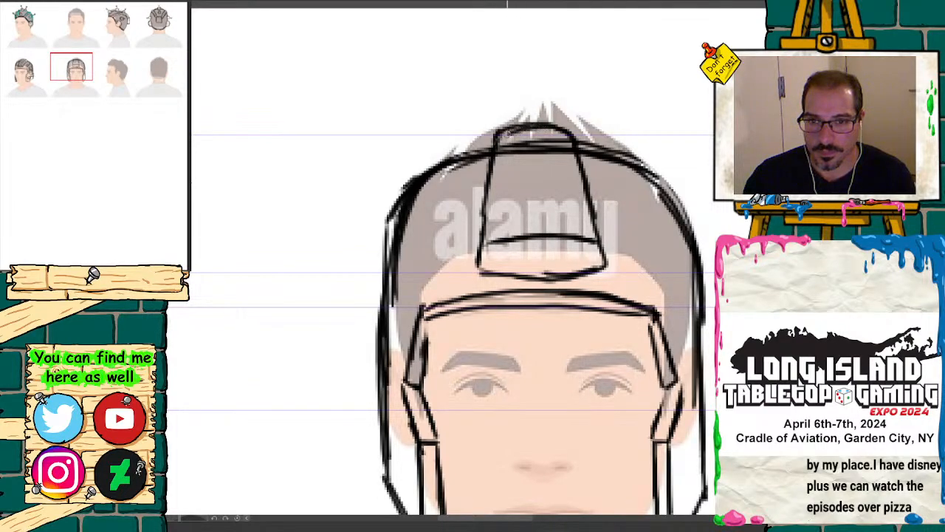
Step: Erase the dome lines crossing the central panel and draw three curved ribs across it
key(e)
mouse_move(557, 153)
mouse_down()
mouse_move(505, 154)
mouse_move(563, 149)
mouse_up()
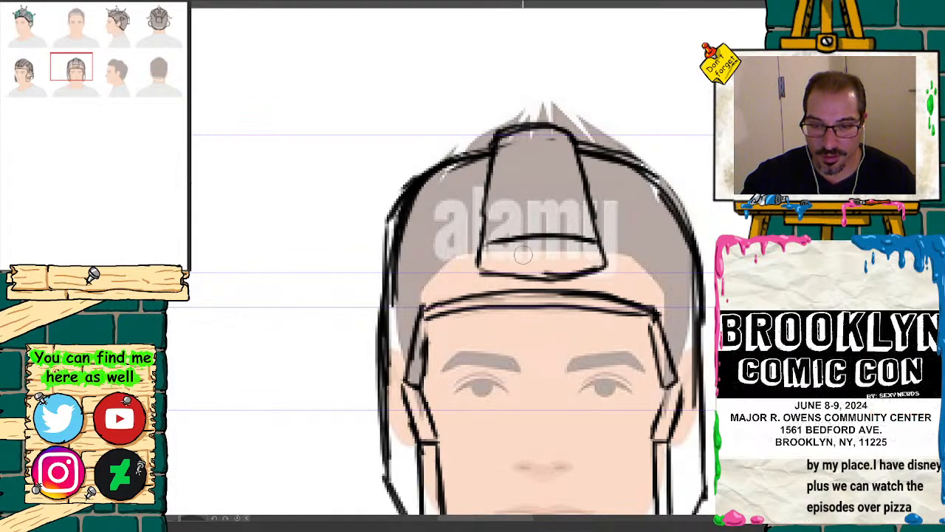
key(p)
drag(497, 213, 560, 207)
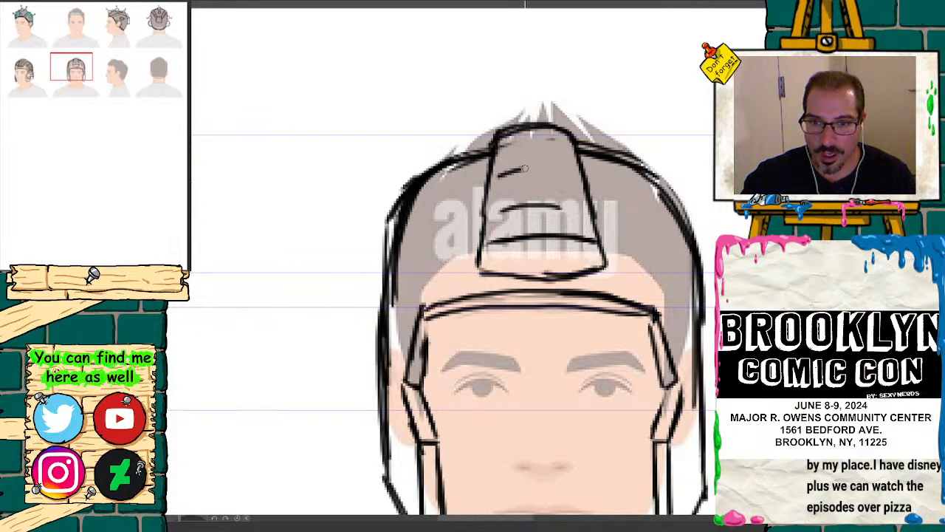
drag(525, 168, 568, 170)
drag(499, 152, 559, 148)
Step: Start a slanted fin on the shell's right side near the brow band and erase the shell lines beside both ears
drag(79, 65, 98, 73)
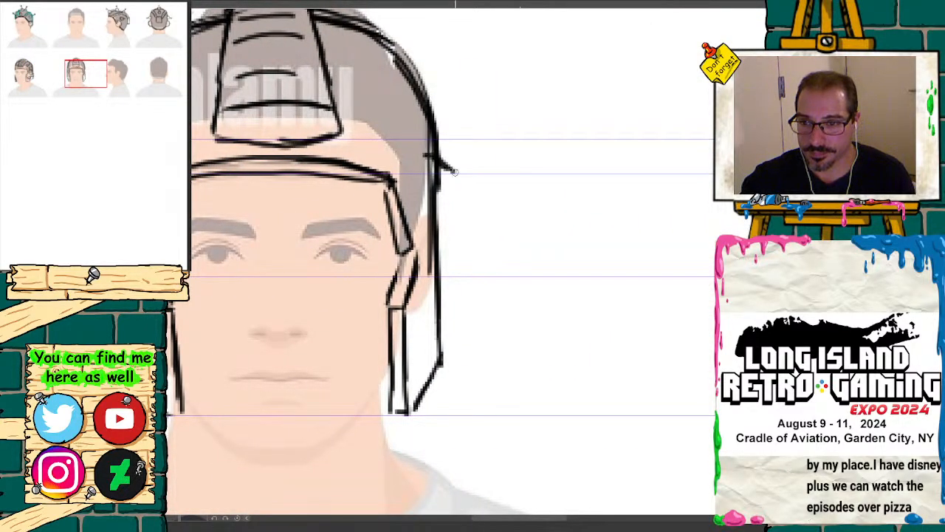
mouse_move(87, 80)
mouse_down()
mouse_move(38, 80)
mouse_move(81, 80)
mouse_up()
drag(565, 173, 563, 275)
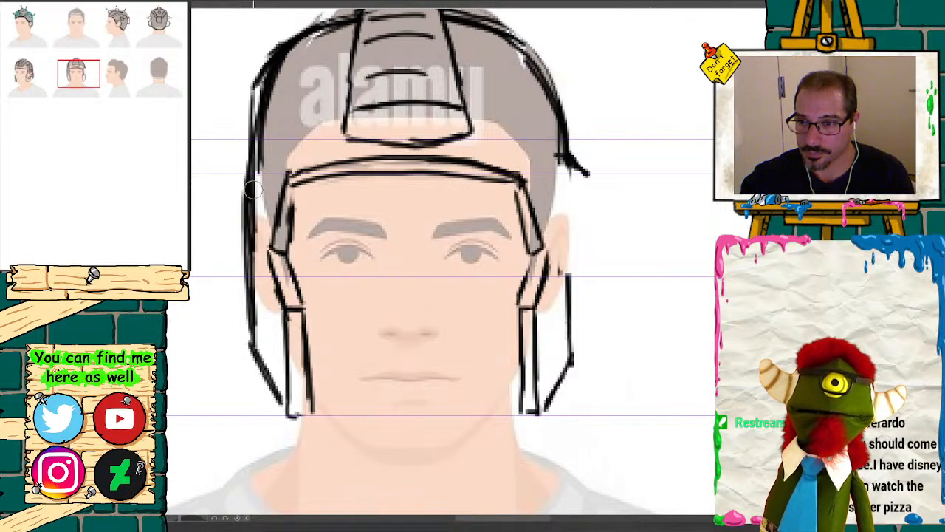
mouse_move(253, 189)
mouse_down()
mouse_move(253, 171)
mouse_move(247, 257)
mouse_up()
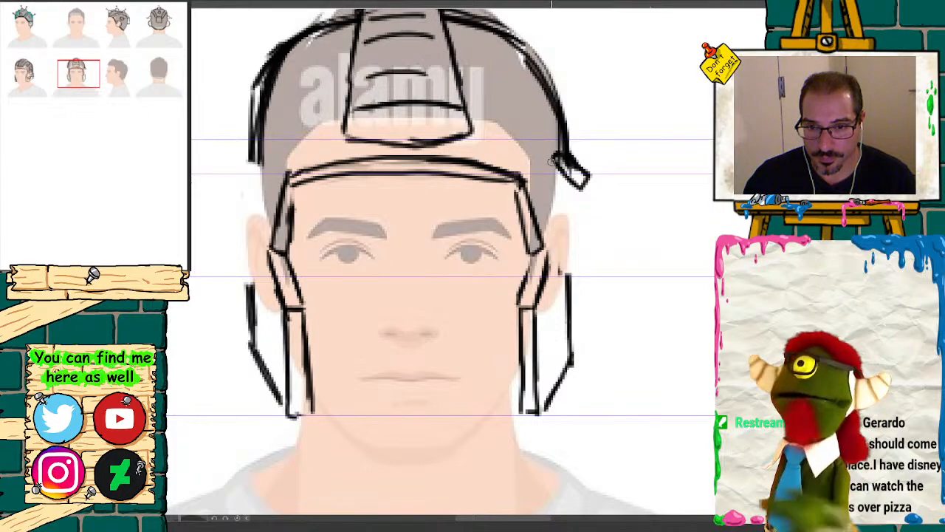
Step: Stack short slanted fins down the helmet's right side to the eye-level guide, matching the three-quarter view
mouse_move(560, 175)
mouse_down()
mouse_move(580, 211)
mouse_move(556, 196)
mouse_up()
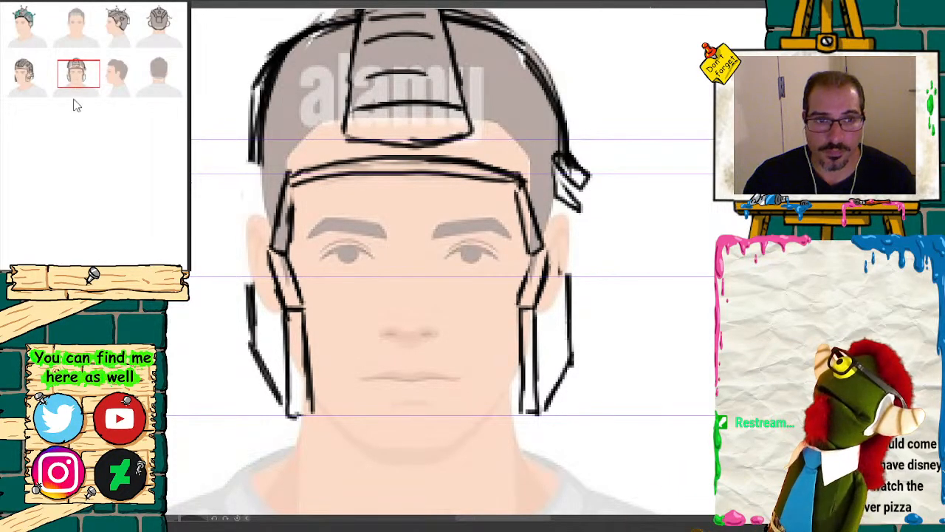
click(38, 73)
drag(41, 74, 82, 73)
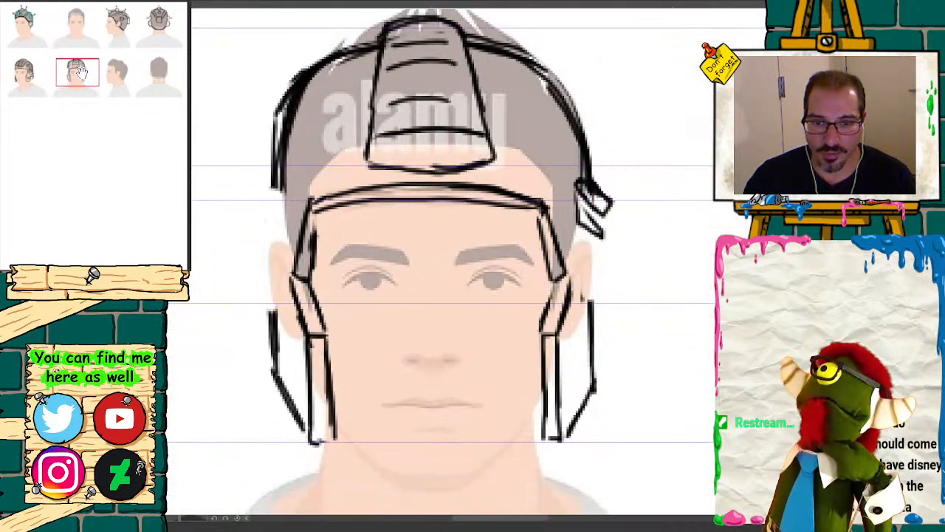
mouse_move(580, 231)
mouse_down()
mouse_move(594, 250)
mouse_move(600, 303)
mouse_up()
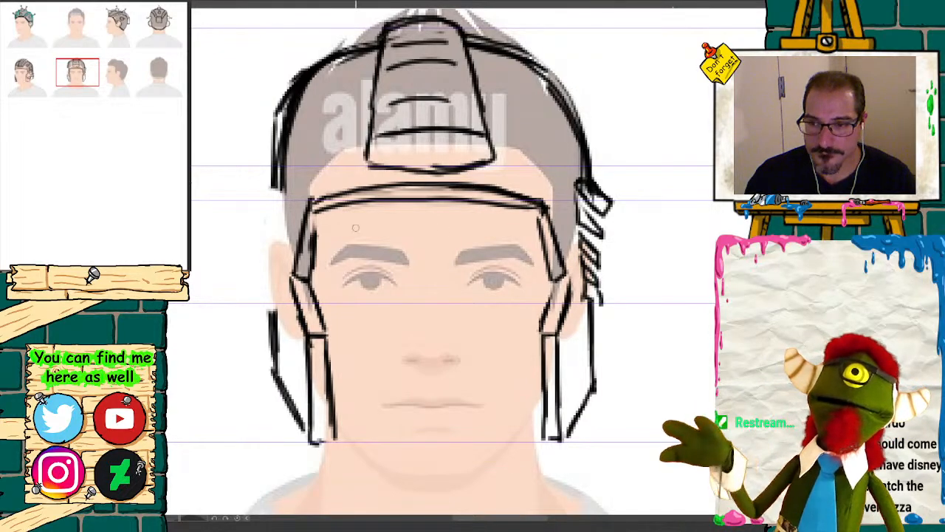
Step: Sketch the matching stack of slanted fins down the helmet's left side to the eye-level guide
mouse_move(268, 194)
mouse_down()
mouse_move(252, 216)
mouse_move(282, 198)
mouse_up()
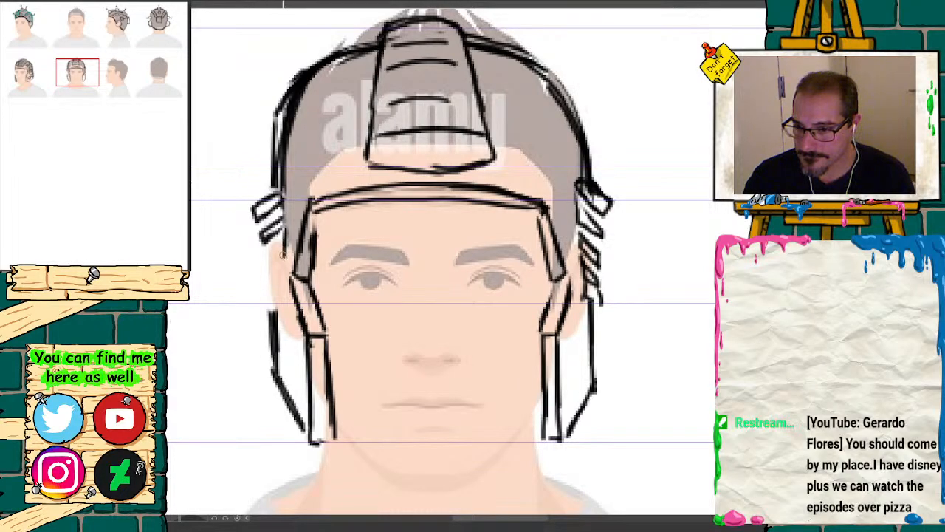
mouse_move(263, 259)
mouse_down()
mouse_move(285, 257)
mouse_move(258, 288)
mouse_up()
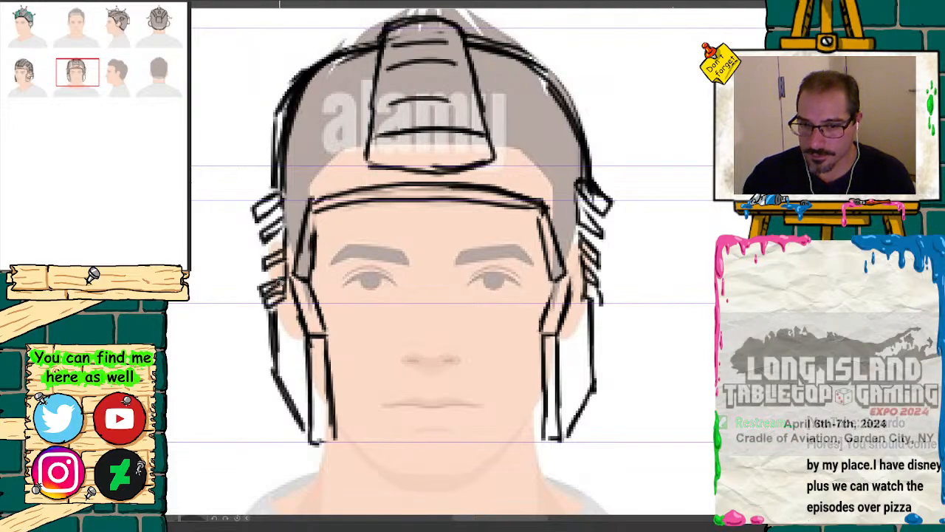
mouse_move(272, 277)
mouse_down()
mouse_move(267, 288)
mouse_move(279, 222)
mouse_move(257, 247)
mouse_move(280, 236)
mouse_move(260, 255)
mouse_move(286, 251)
mouse_move(260, 276)
mouse_move(263, 297)
mouse_up()
drag(271, 291, 264, 307)
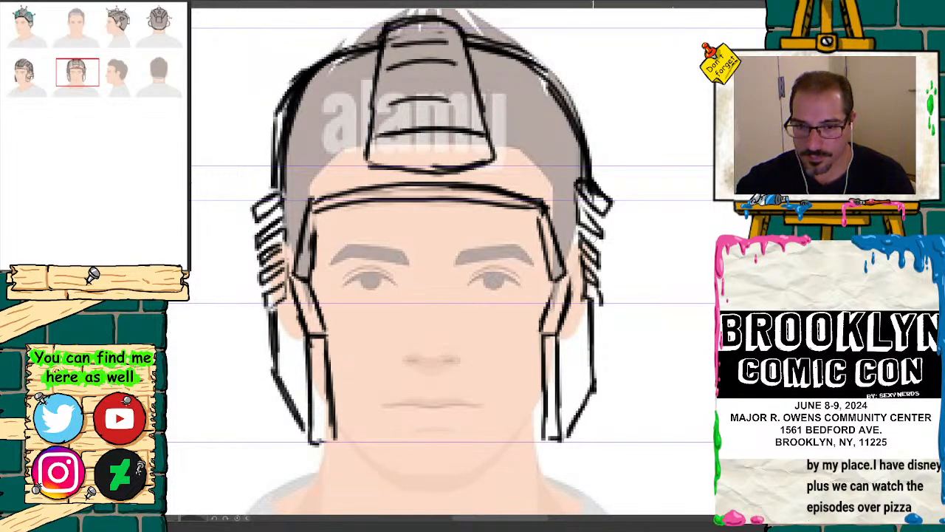
Step: Close the edges of the right side fins and darken the gaps between the fins on both sides
mouse_move(581, 209)
mouse_down()
mouse_move(599, 223)
mouse_move(606, 303)
mouse_up()
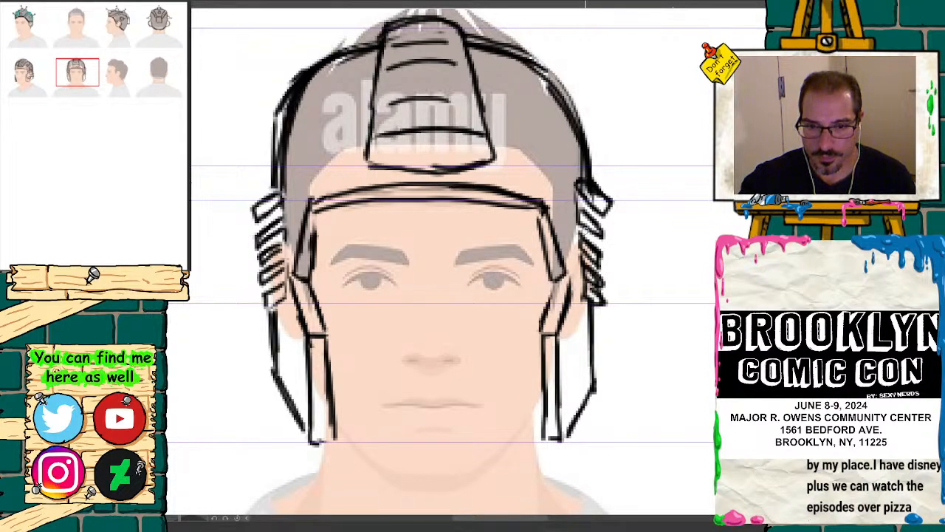
drag(582, 227, 603, 250)
drag(582, 205, 598, 219)
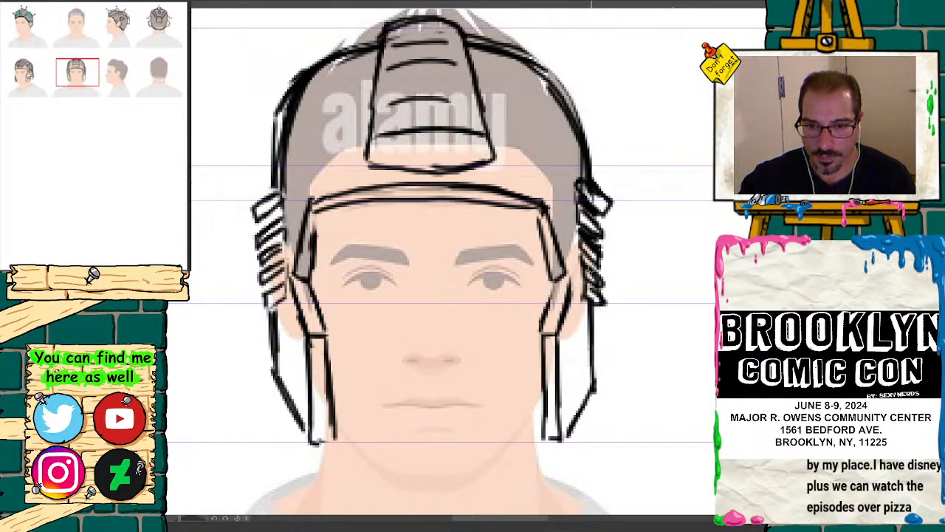
drag(583, 257, 599, 273)
mouse_move(281, 209)
mouse_down()
mouse_move(259, 223)
mouse_move(266, 239)
mouse_up()
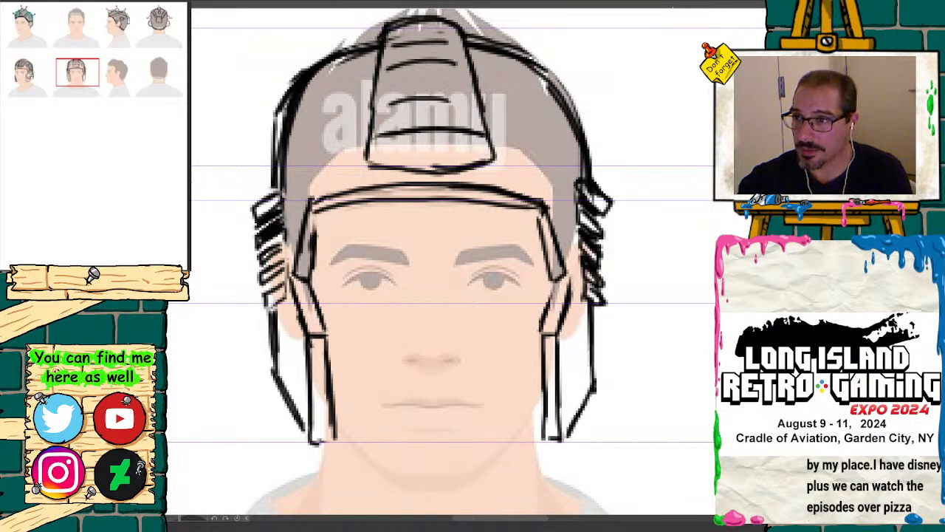
mouse_move(284, 234)
mouse_down()
mouse_move(257, 249)
mouse_move(264, 290)
mouse_up()
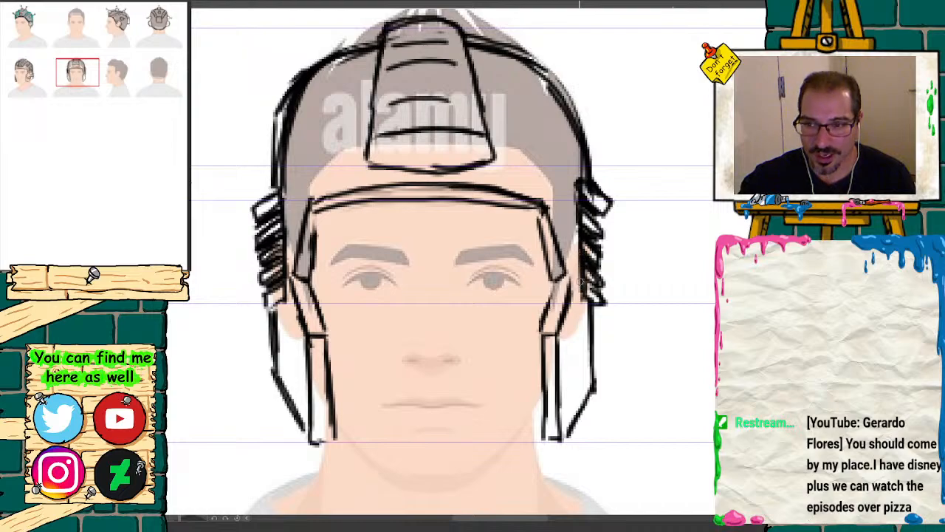
Step: Draw a small circle on each side of the dome, above the outer ends of the brow band
mouse_move(87, 72)
mouse_down()
mouse_move(38, 76)
mouse_move(74, 85)
mouse_move(66, 68)
mouse_move(42, 70)
mouse_move(86, 68)
mouse_up()
mouse_move(585, 189)
mouse_down()
mouse_move(598, 213)
mouse_move(588, 184)
mouse_up()
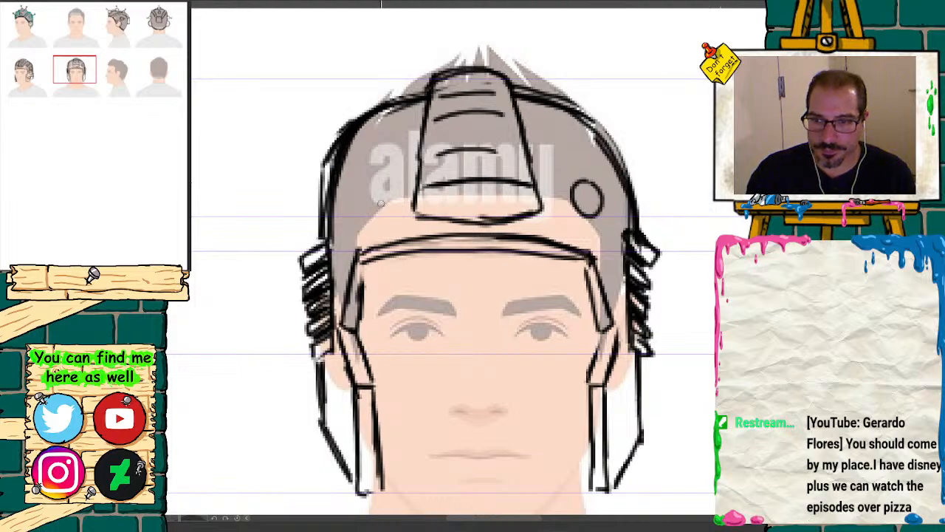
drag(361, 189, 358, 182)
Step: Add a small round knob on the dome's left edge, just above the left circle
mouse_move(83, 72)
mouse_down()
mouse_move(44, 70)
mouse_move(66, 78)
mouse_up()
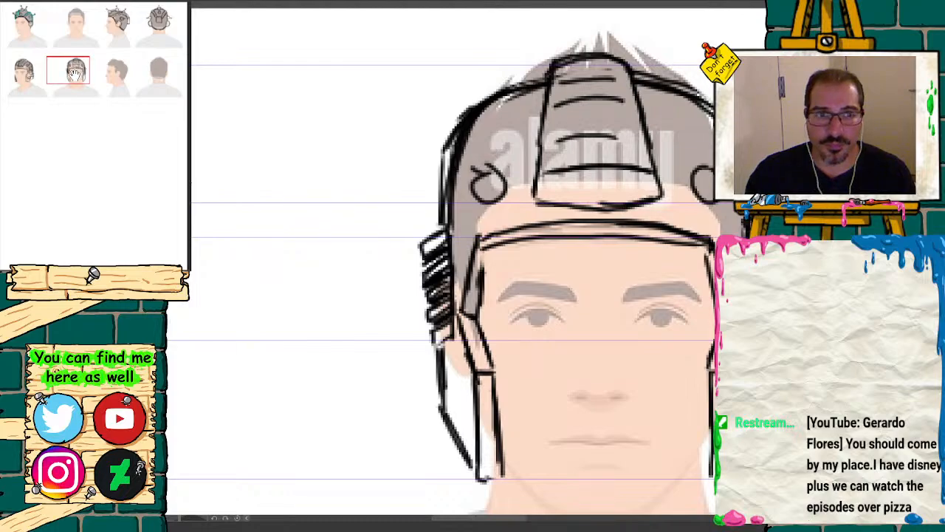
mouse_move(73, 73)
mouse_down()
mouse_move(48, 78)
mouse_move(66, 68)
mouse_up()
drag(502, 239, 503, 275)
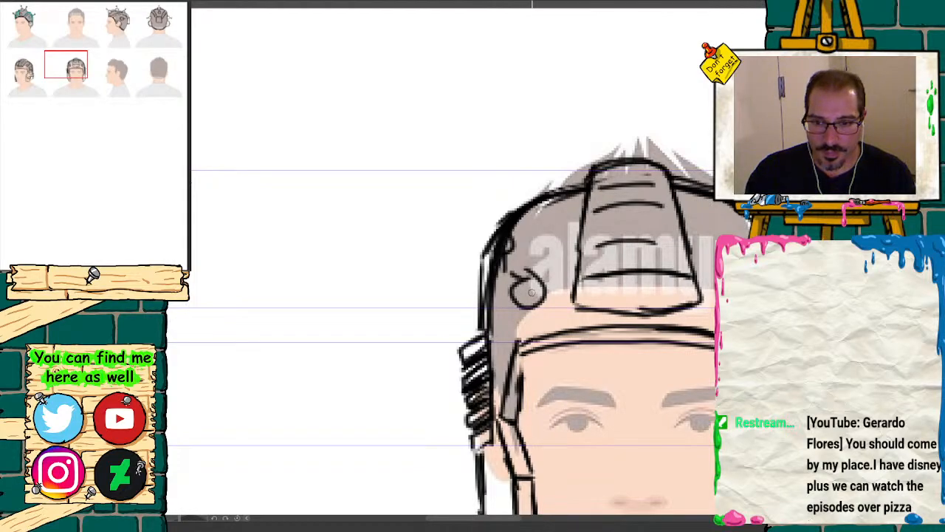
Step: Draw a small vertical oval on each cheek guard in the second helmet's front view
mouse_move(76, 71)
mouse_down()
mouse_move(38, 79)
mouse_move(92, 82)
mouse_up()
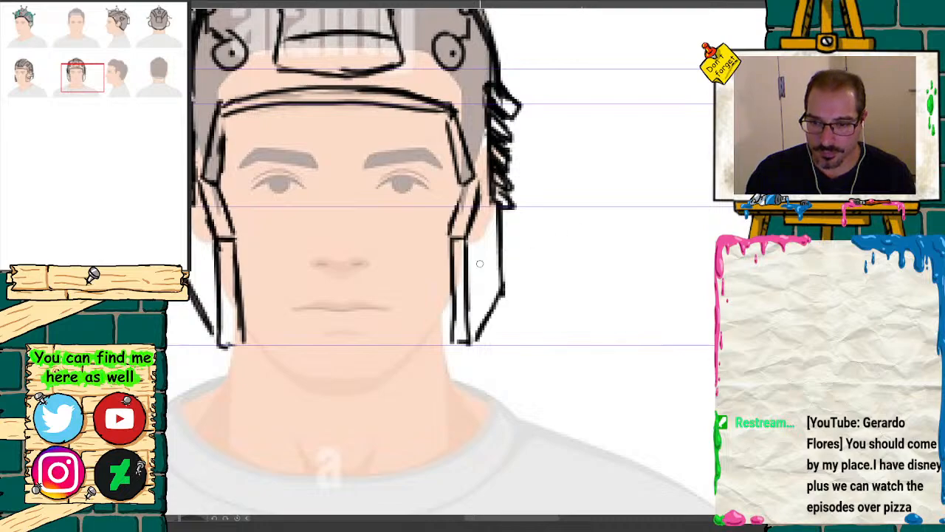
mouse_move(481, 257)
mouse_down()
mouse_move(479, 273)
mouse_move(483, 258)
mouse_up()
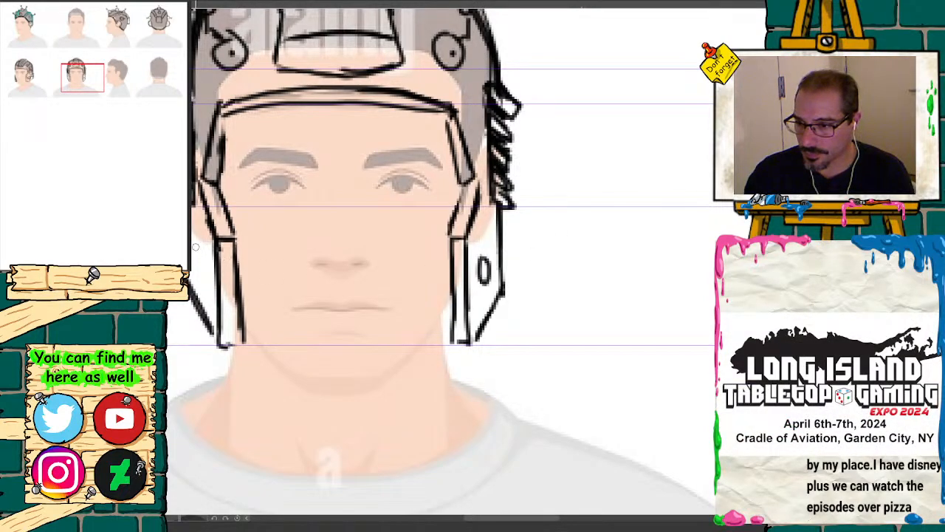
mouse_move(196, 248)
mouse_down()
mouse_move(203, 275)
mouse_move(198, 251)
mouse_up()
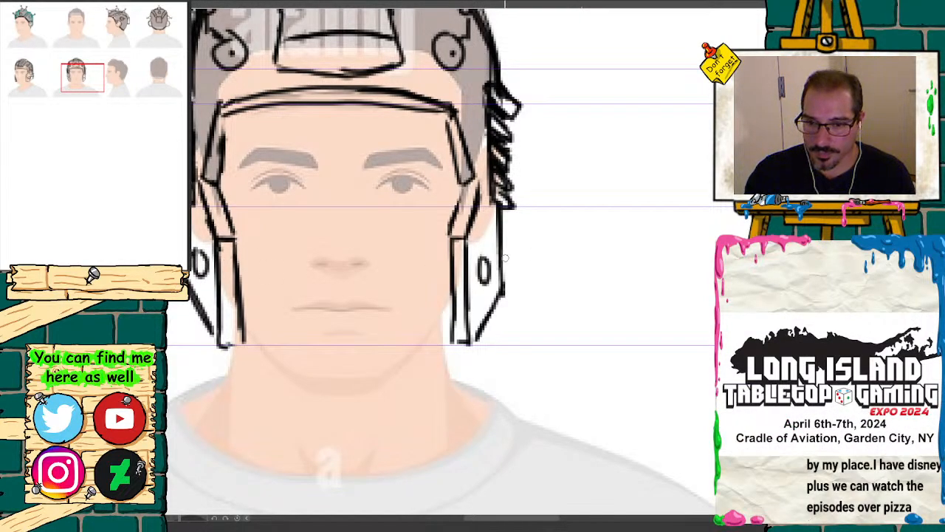
drag(495, 269, 496, 257)
Step: Thicken the lower edge and lower left corner of the ridged center panel on the front-view helmet
key(ctrl+minus)
key(ctrl+minus)
key(ctrl+minus)
drag(127, 134, 69, 74)
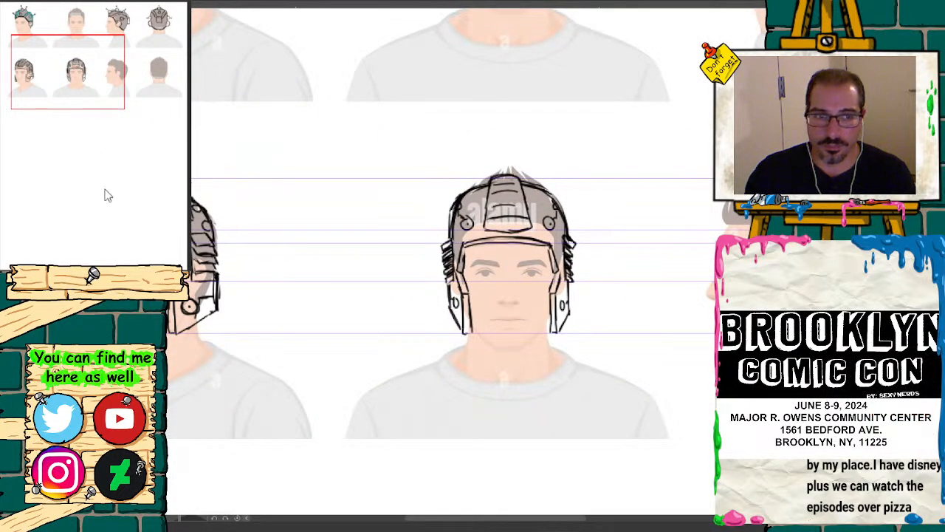
key(ctrl+plus)
key(ctrl+plus)
key(ctrl+plus)
key(ctrl+plus)
key(ctrl+plus)
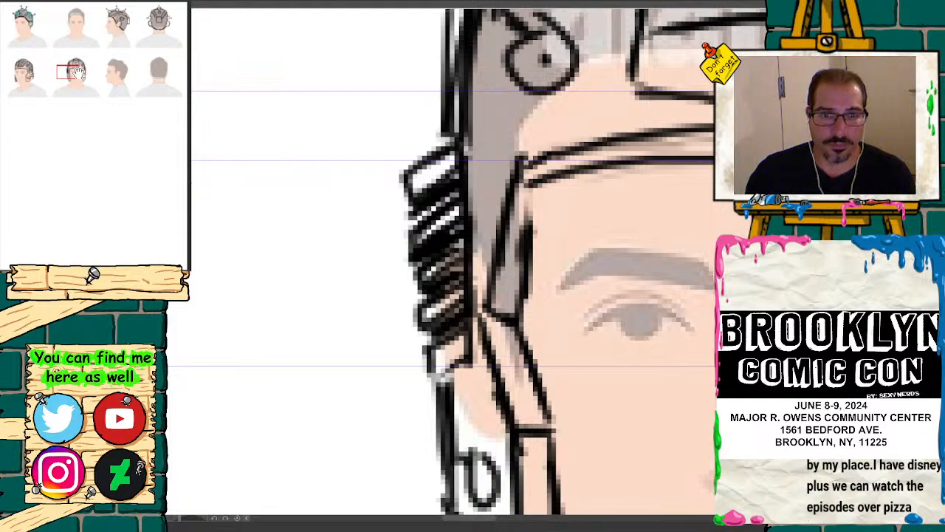
drag(73, 73, 85, 64)
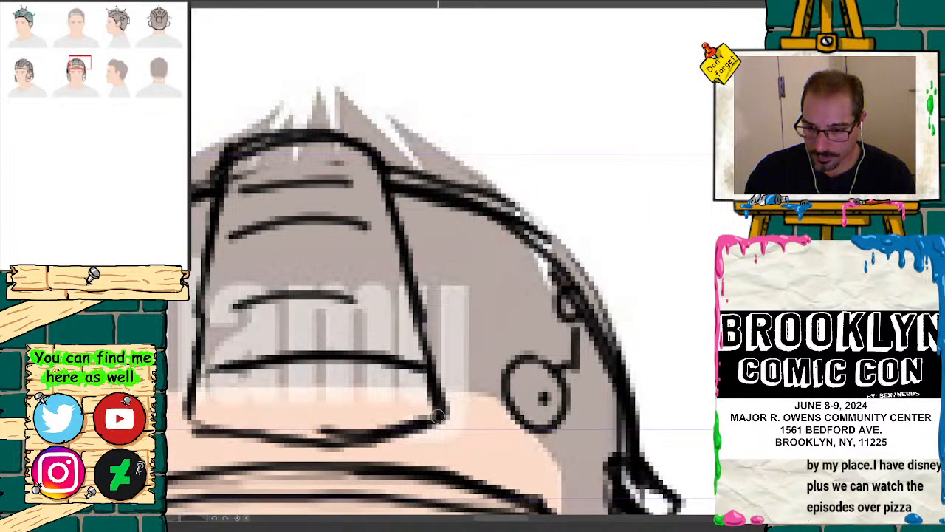
drag(332, 437, 206, 418)
drag(198, 381, 219, 428)
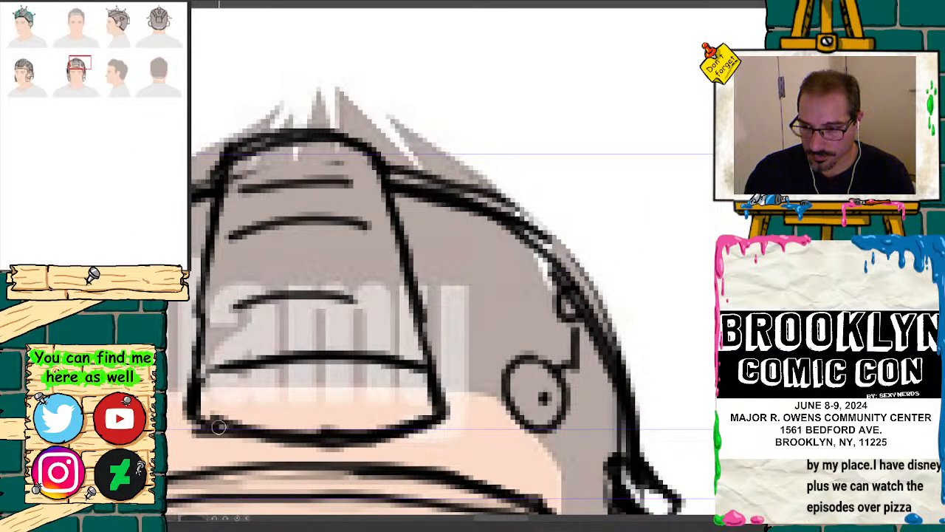
Step: Start the side-view helmet by sketching the face opening, angling in at the temple, out to the cheek and down to the jaw guide
key(ctrl+minus)
key(ctrl+minus)
key(ctrl+minus)
key(ctrl+minus)
key(ctrl+minus)
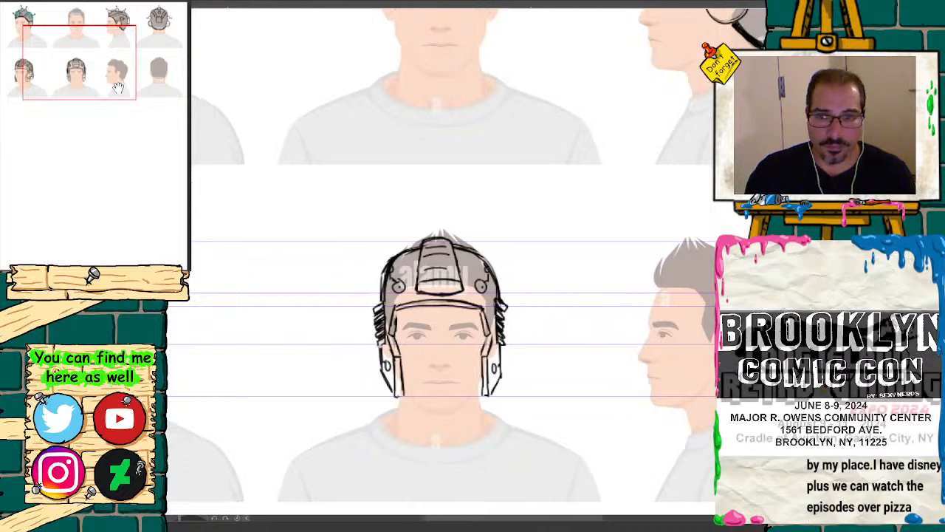
drag(121, 88, 154, 94)
key(ctrl+plus)
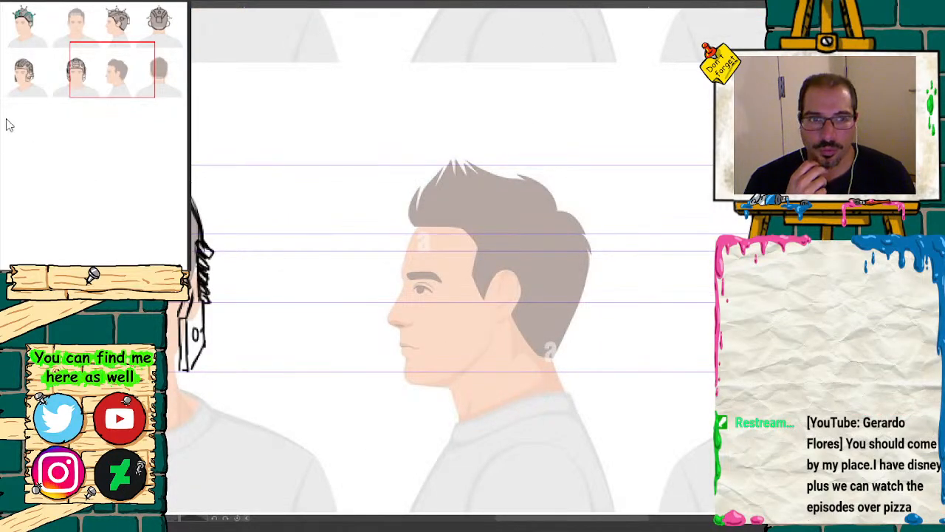
drag(85, 109, 82, 80)
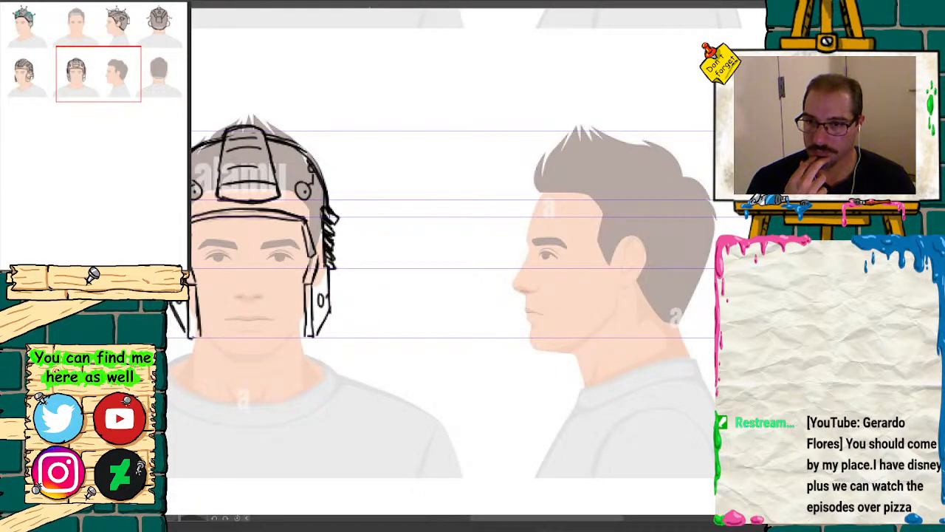
drag(103, 85, 109, 85)
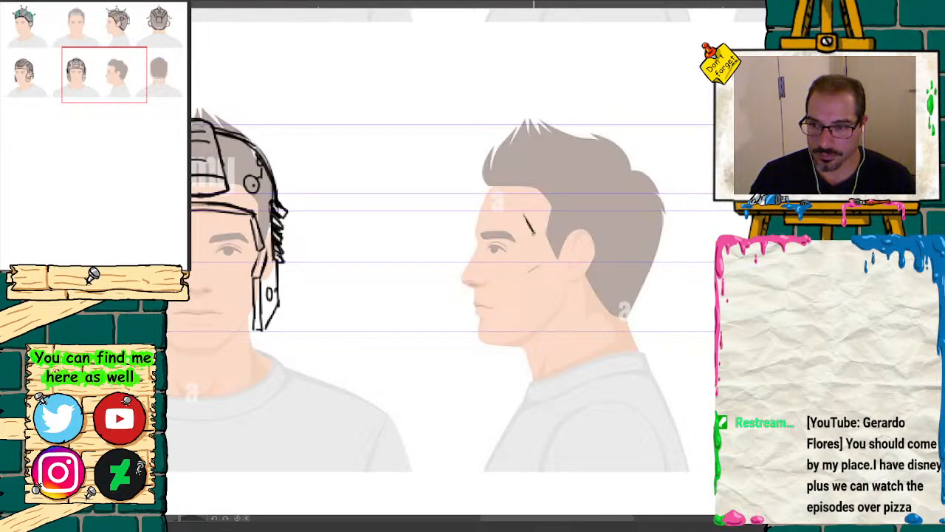
drag(539, 249, 526, 260)
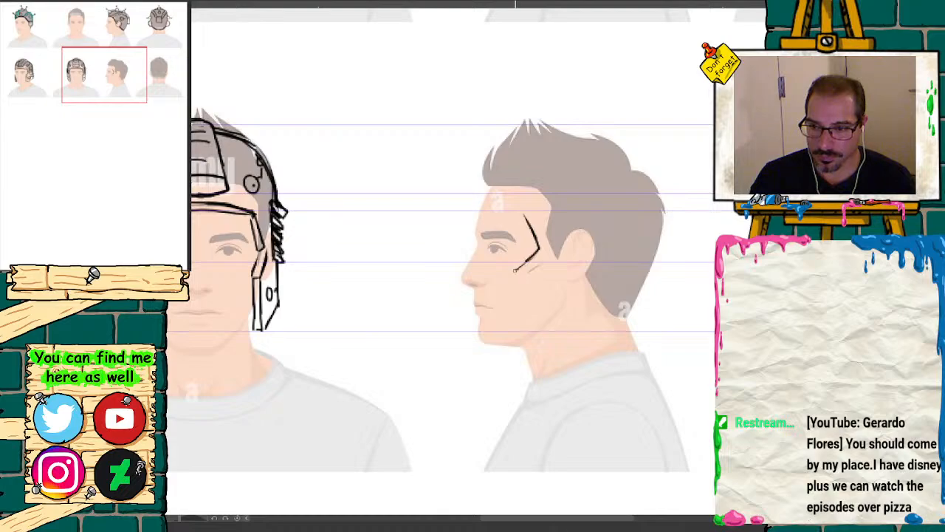
drag(509, 278, 510, 327)
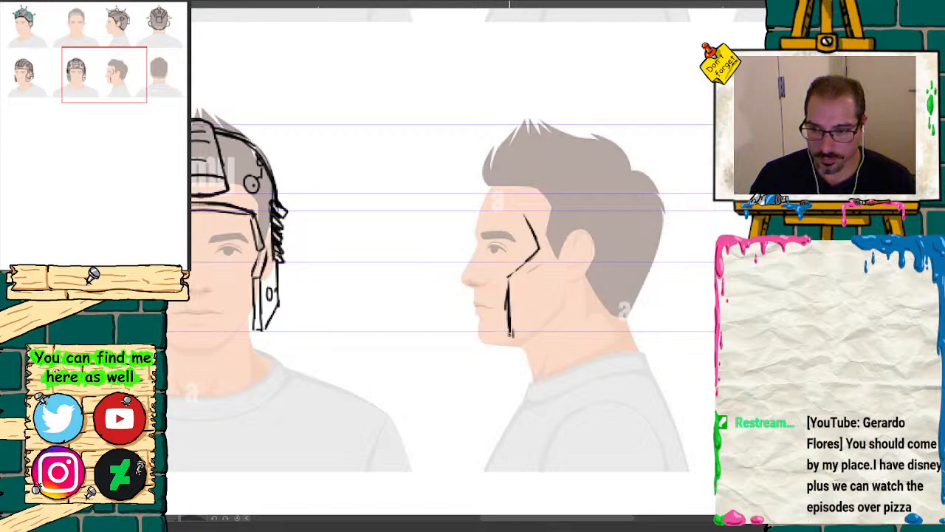
Step: Sketch the side-view helmet's lower rim, straight back edge, brow line and dome outline around the profile head
mouse_move(513, 334)
mouse_down()
mouse_move(597, 331)
mouse_move(517, 334)
mouse_up()
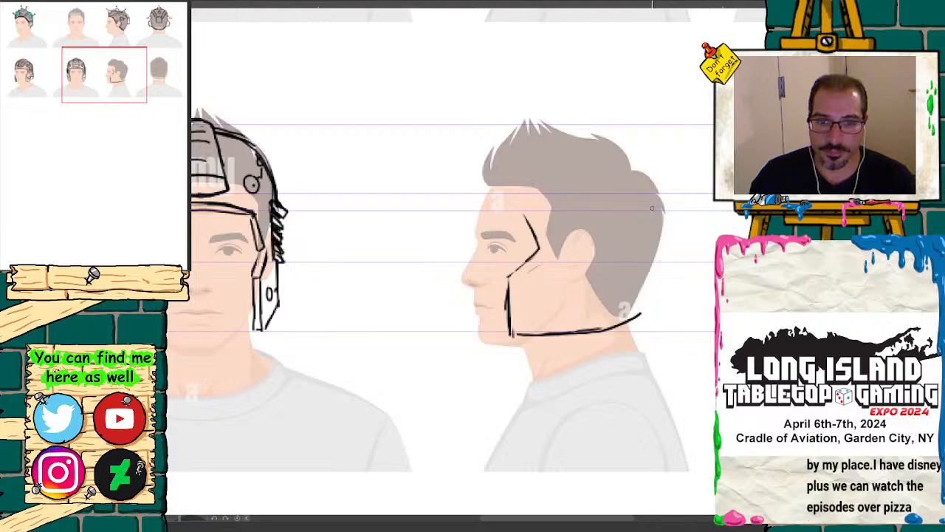
drag(649, 190, 648, 283)
mouse_move(649, 217)
mouse_down()
mouse_move(648, 310)
mouse_move(650, 183)
mouse_up()
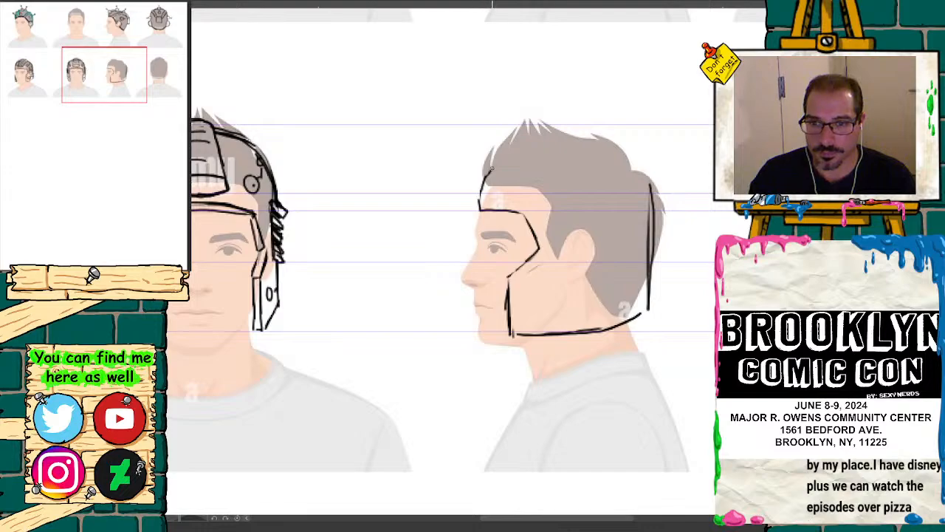
mouse_move(528, 145)
mouse_down()
mouse_move(601, 138)
mouse_move(634, 172)
mouse_up()
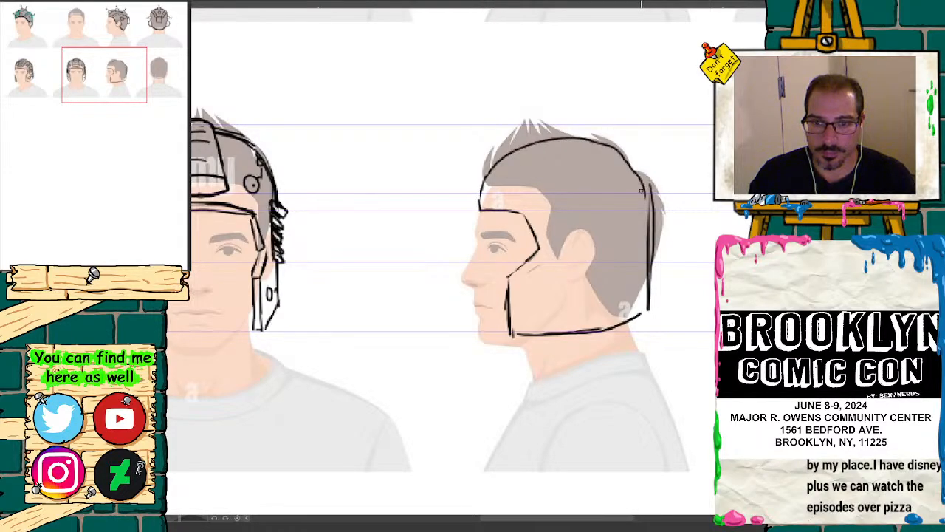
Step: Thicken the side-view dome outline with repeated strokes from the top of the back edge over the crown to the forehead
key(ctrl+plus)
drag(105, 79, 120, 82)
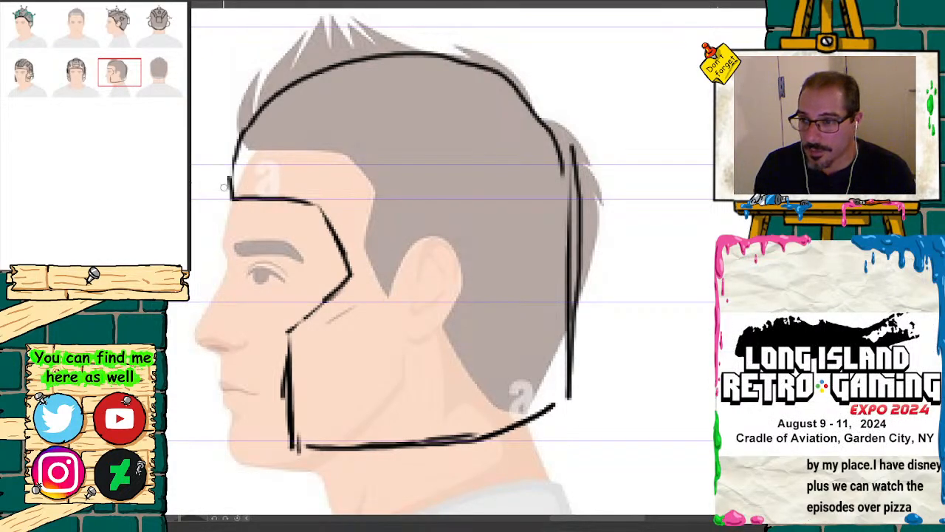
mouse_move(233, 152)
mouse_down()
mouse_move(242, 126)
mouse_move(238, 285)
mouse_move(296, 395)
mouse_up()
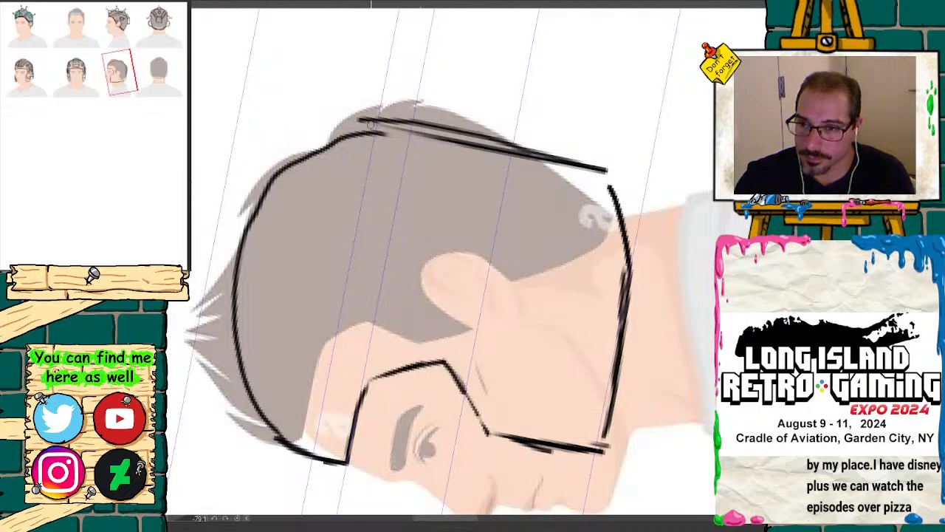
mouse_move(369, 123)
mouse_down()
mouse_move(270, 181)
mouse_move(227, 289)
mouse_move(251, 393)
mouse_move(285, 437)
mouse_move(319, 458)
mouse_up()
mouse_move(374, 121)
mouse_down()
mouse_move(322, 145)
mouse_move(221, 291)
mouse_move(236, 362)
mouse_up()
drag(274, 175, 237, 288)
drag(244, 226, 230, 362)
drag(232, 273, 291, 397)
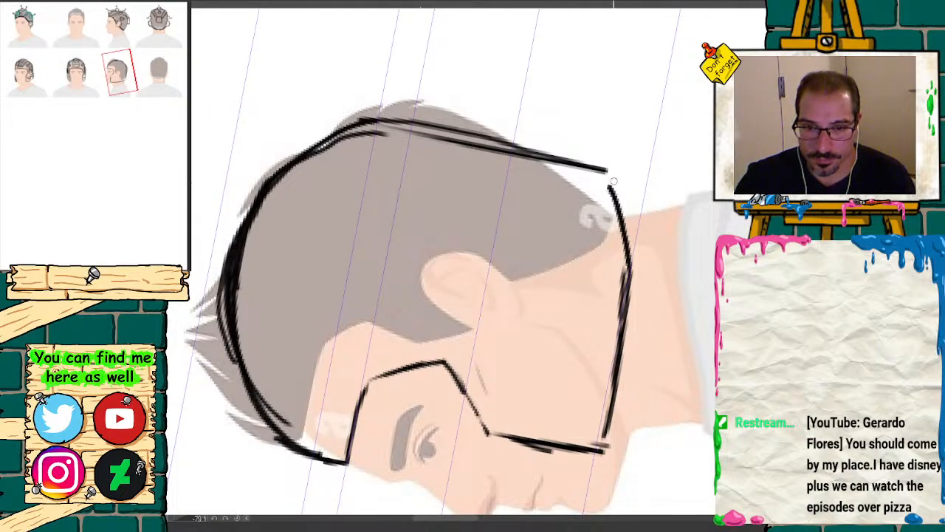
Step: Reinforce the side-view helmet's lower rim and back edge down to the nape
mouse_move(614, 181)
mouse_down()
mouse_move(626, 283)
mouse_move(605, 433)
mouse_up()
drag(589, 119, 580, 355)
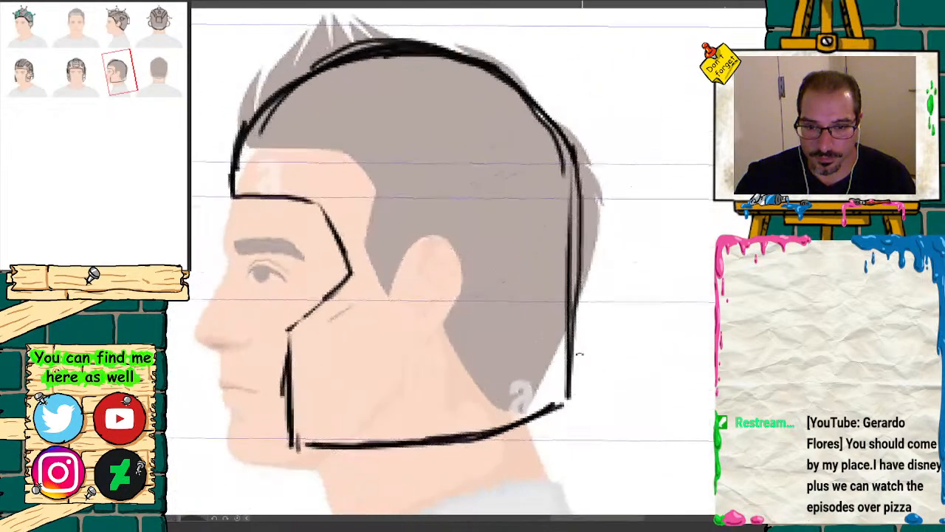
drag(575, 157, 581, 404)
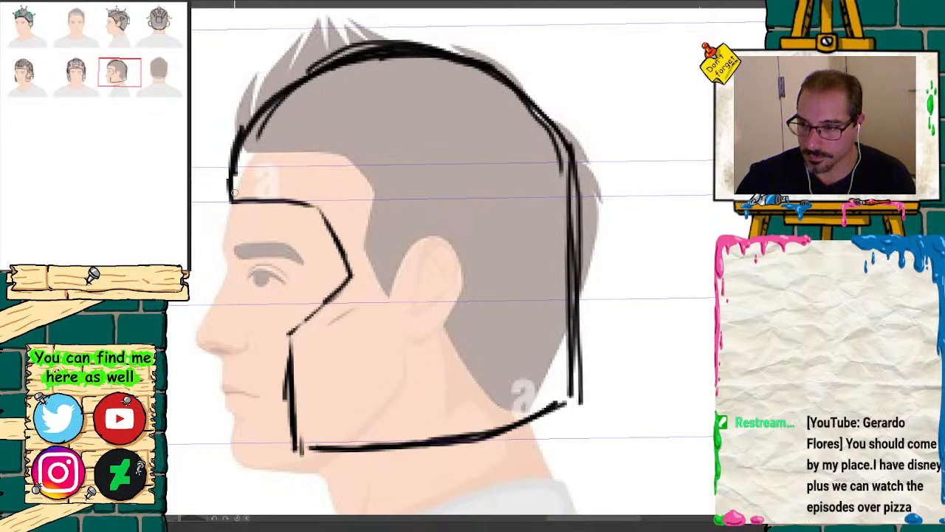
Step: Erase and redraw the side-view helmet's front brow corner, and clean up the stray lines inside the front of the dome
mouse_move(235, 196)
mouse_down()
mouse_move(238, 184)
mouse_move(228, 182)
mouse_up()
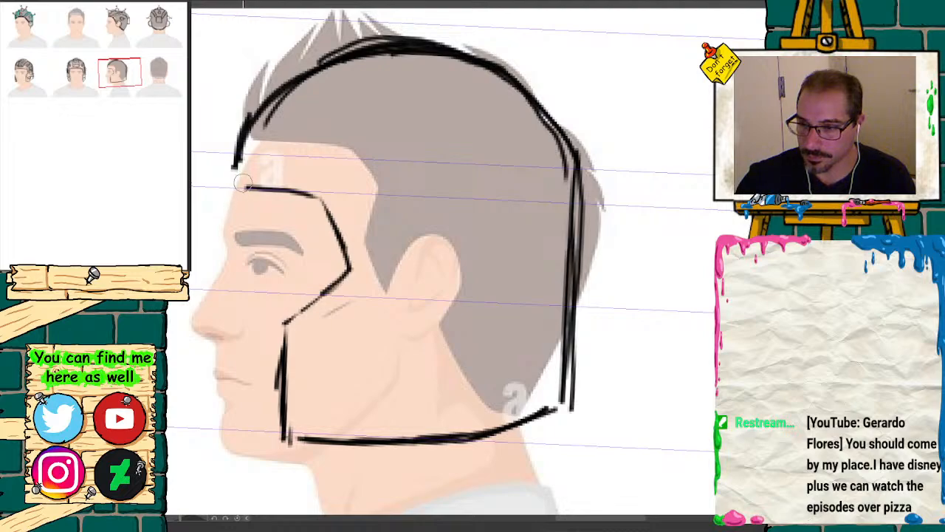
key(p)
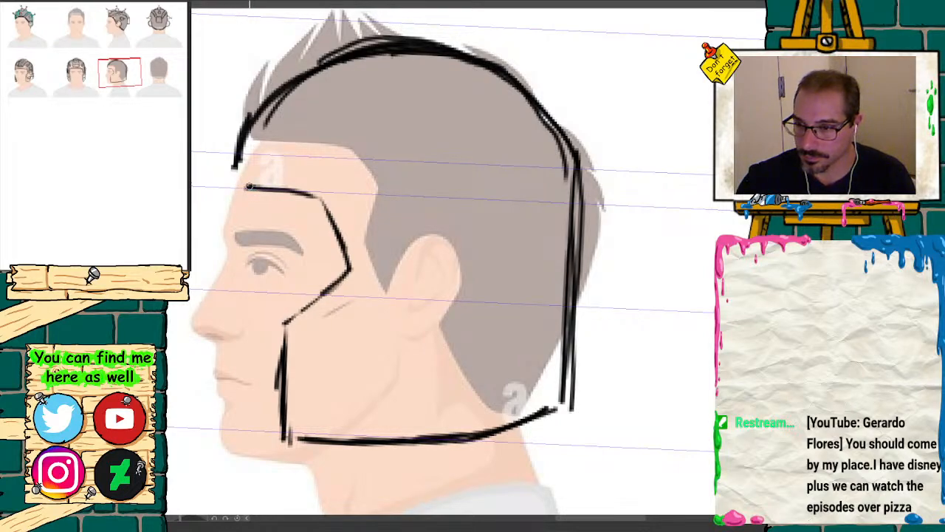
mouse_move(249, 187)
mouse_down()
mouse_move(228, 184)
mouse_move(247, 117)
mouse_move(296, 68)
mouse_move(338, 58)
mouse_move(405, 62)
mouse_up()
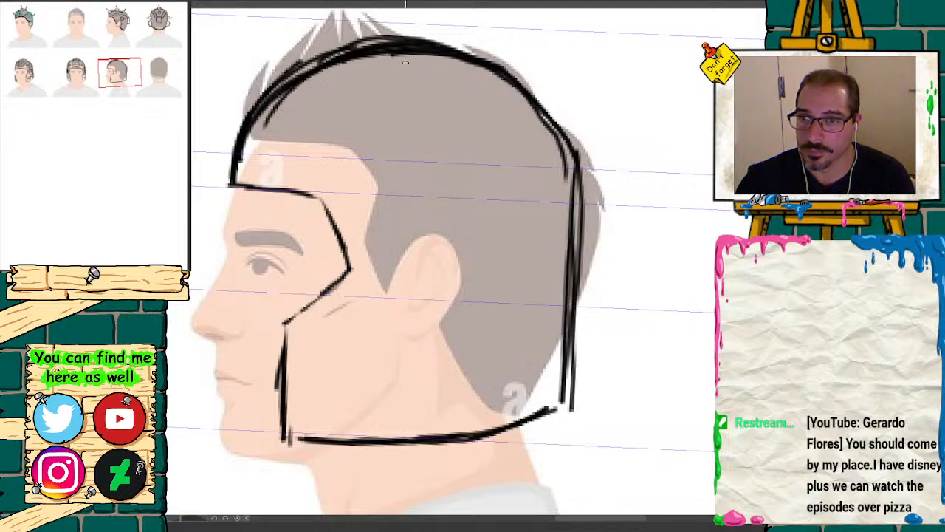
drag(344, 89, 315, 110)
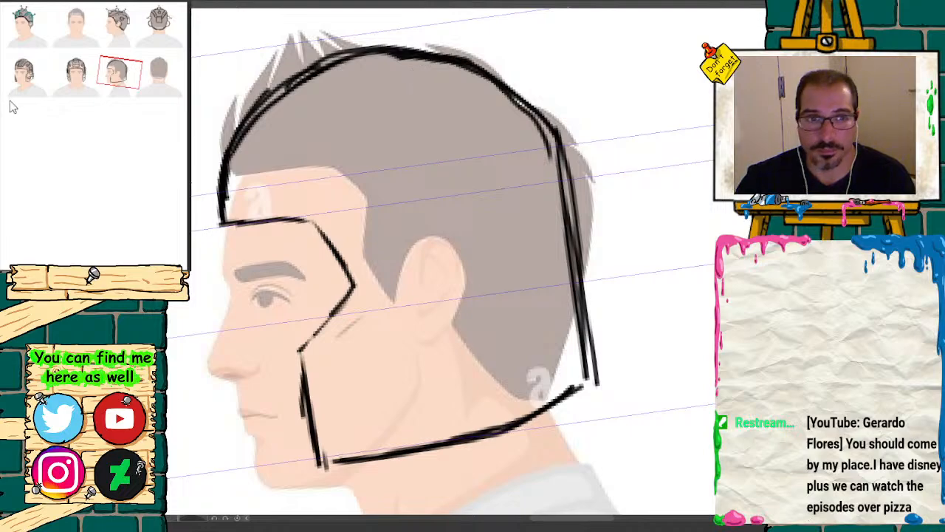
Step: Try a raised outer contour above the side-view dome, running from the brow over the crown
mouse_move(124, 64)
mouse_down()
mouse_move(133, 75)
mouse_move(111, 64)
mouse_move(122, 68)
mouse_up()
key(asciicircum)
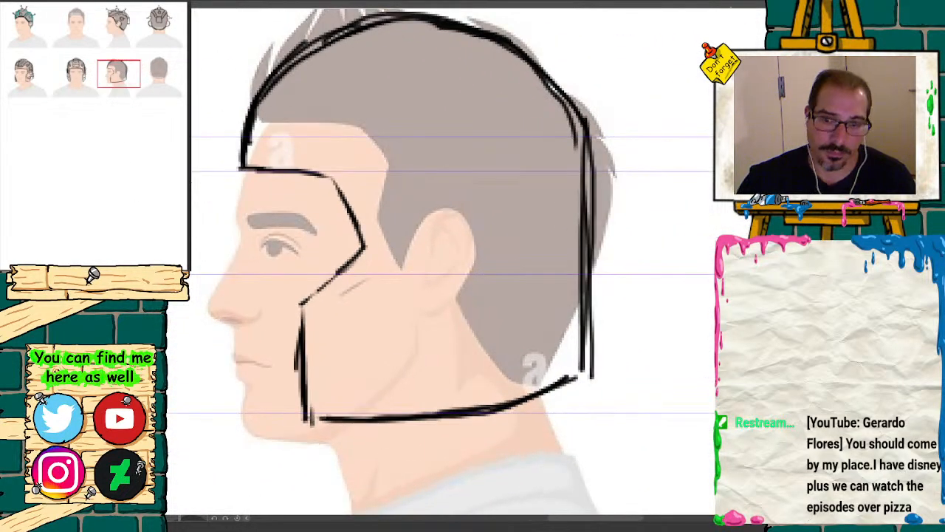
drag(117, 83, 99, 80)
key(ctrl+minus)
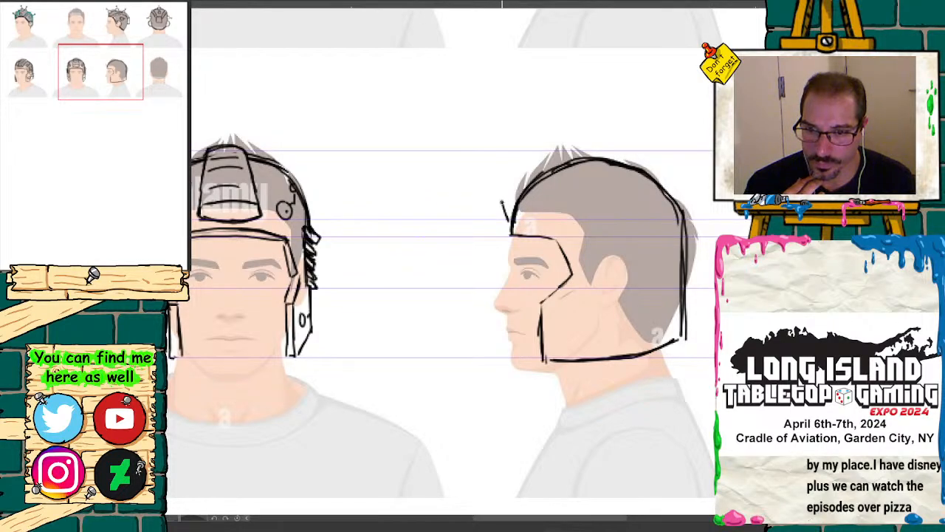
mouse_move(505, 199)
mouse_down()
mouse_move(551, 149)
mouse_move(600, 140)
mouse_up()
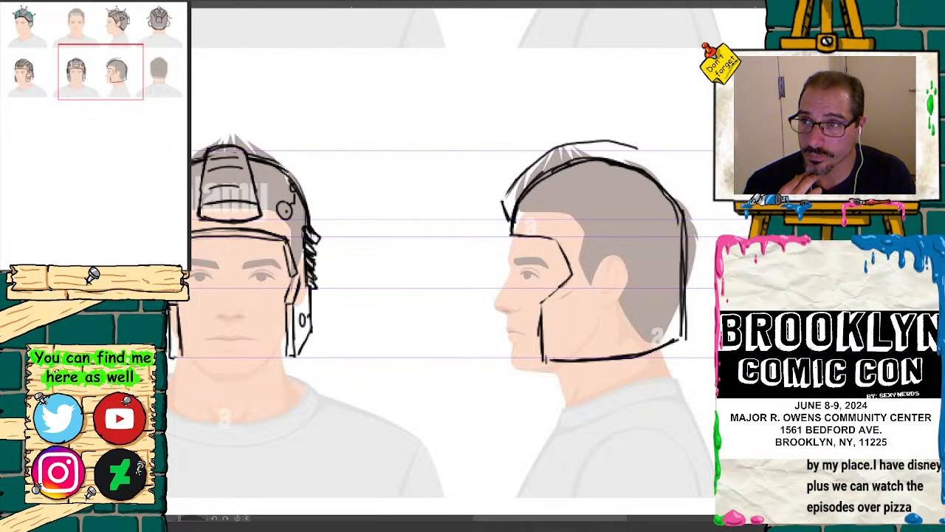
click(219, 1)
key(ctrl+z)
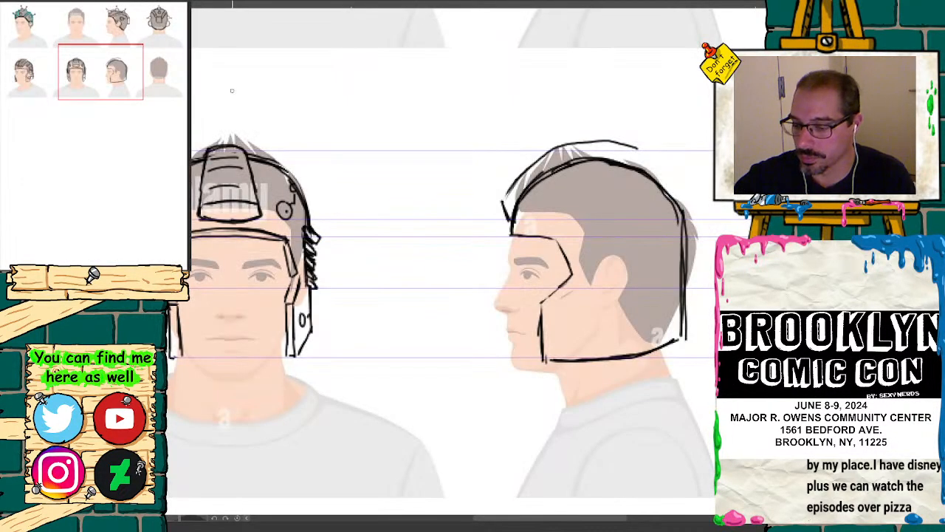
Step: Erase the rough raised contour and redraw the center ridge's outer edge cleanly from the brow over the crown of the side view
drag(288, 190, 339, 398)
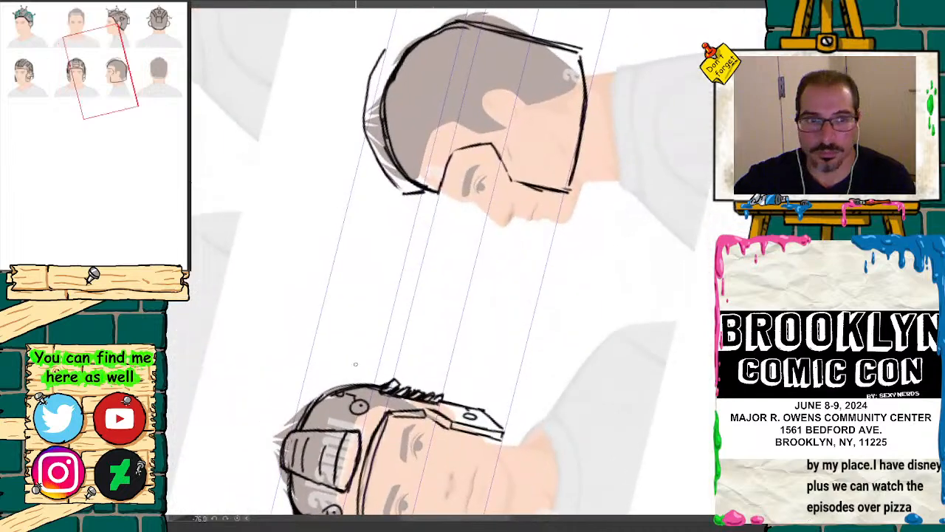
drag(98, 72, 112, 68)
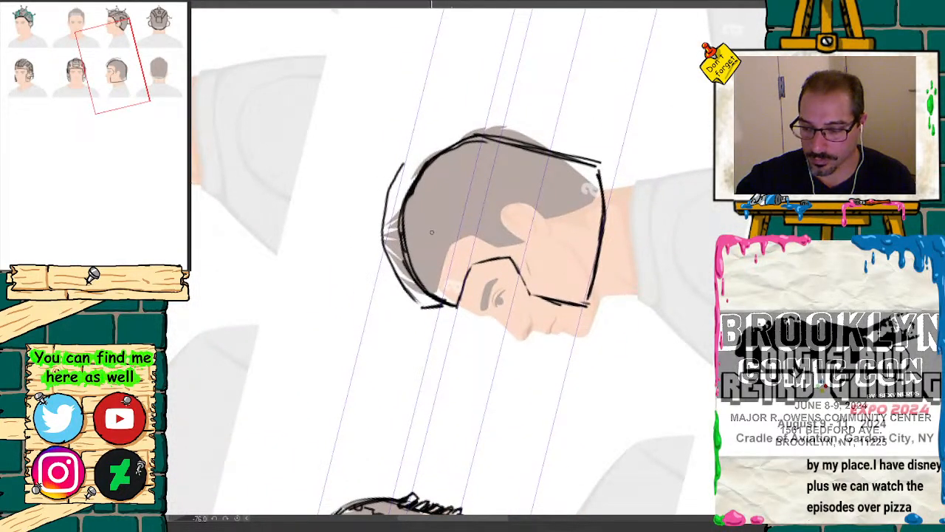
drag(400, 292, 410, 296)
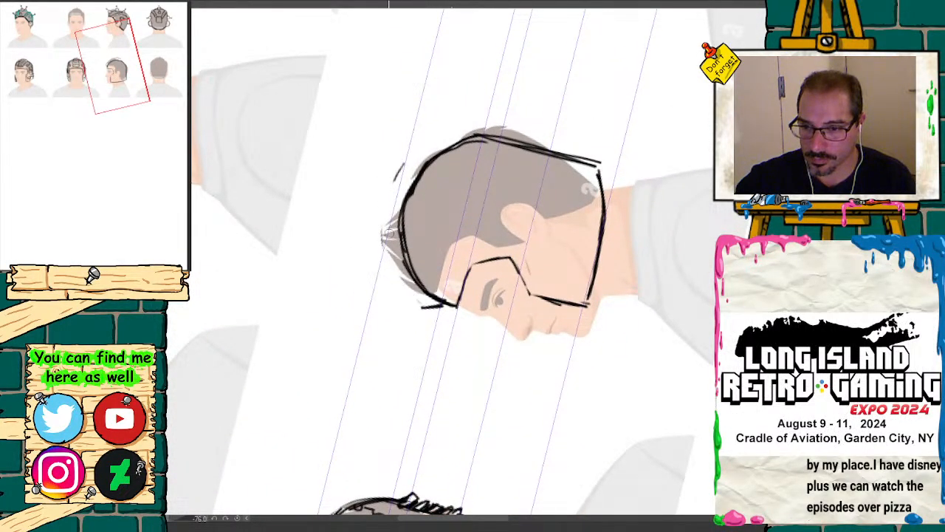
click(145, 272)
drag(116, 71, 119, 68)
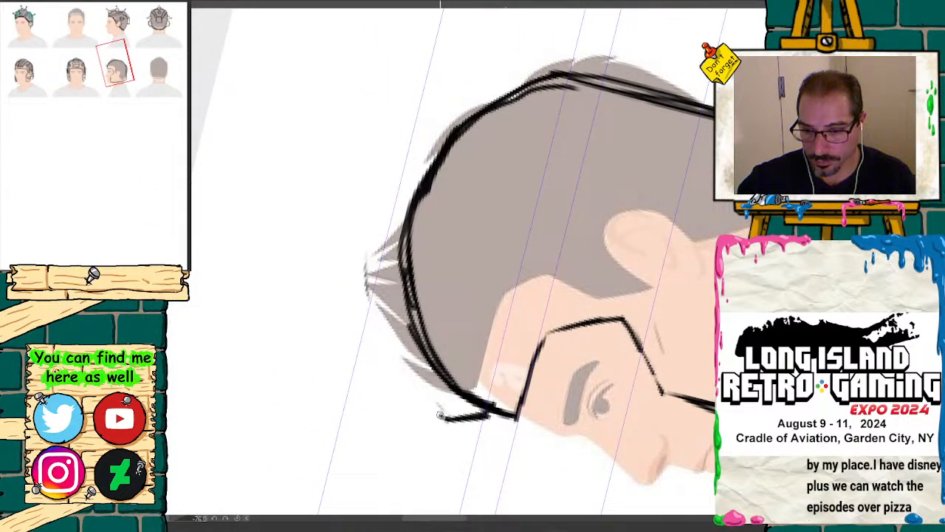
mouse_move(440, 415)
mouse_down()
mouse_move(387, 324)
mouse_move(375, 267)
mouse_move(402, 149)
mouse_move(449, 81)
mouse_move(536, 47)
mouse_move(578, 48)
mouse_move(458, 132)
mouse_up()
mouse_move(429, 181)
mouse_down()
mouse_move(412, 273)
mouse_move(452, 384)
mouse_move(399, 338)
mouse_up()
Step: Divide the side-view ridge with short cross lines spaced from the forehead to the back of the crown
drag(381, 297, 404, 293)
drag(419, 382, 438, 376)
drag(399, 347, 419, 338)
drag(383, 247, 412, 232)
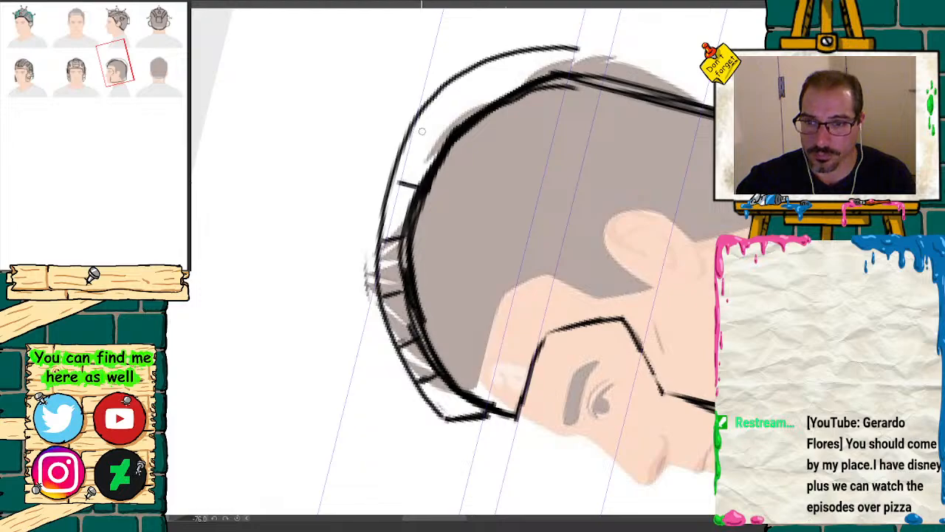
drag(415, 119, 440, 140)
drag(457, 80, 476, 107)
drag(505, 50, 524, 79)
drag(538, 46, 550, 75)
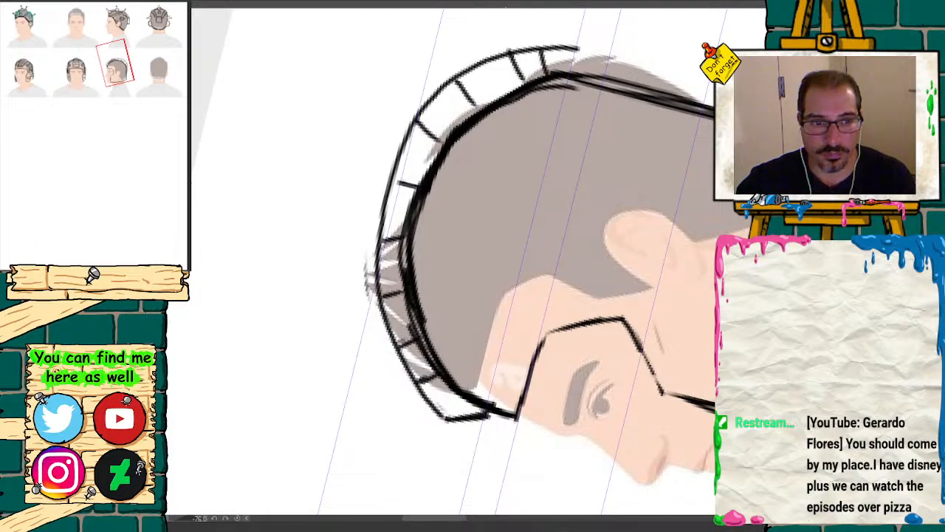
Step: Sketch a narrow rectangular box protruding from the upper back edge of the side-view helmet, just below the end of the center ridge
click(237, 519)
drag(133, 87, 116, 72)
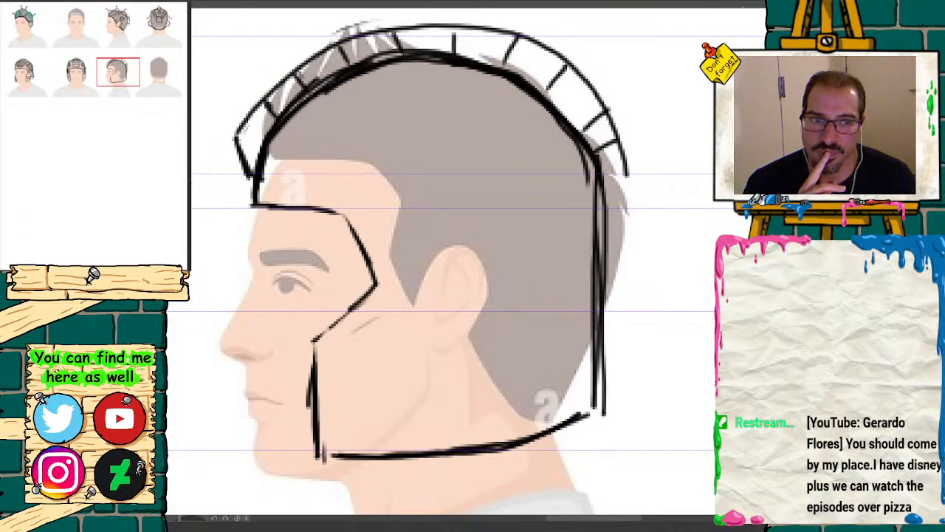
key(ctrl+minus)
drag(132, 89, 121, 88)
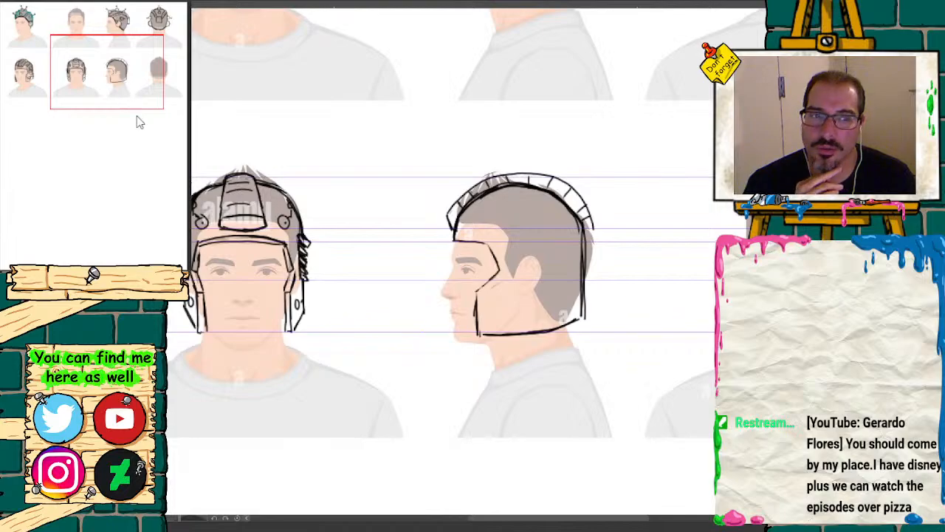
key(ctrl+plus)
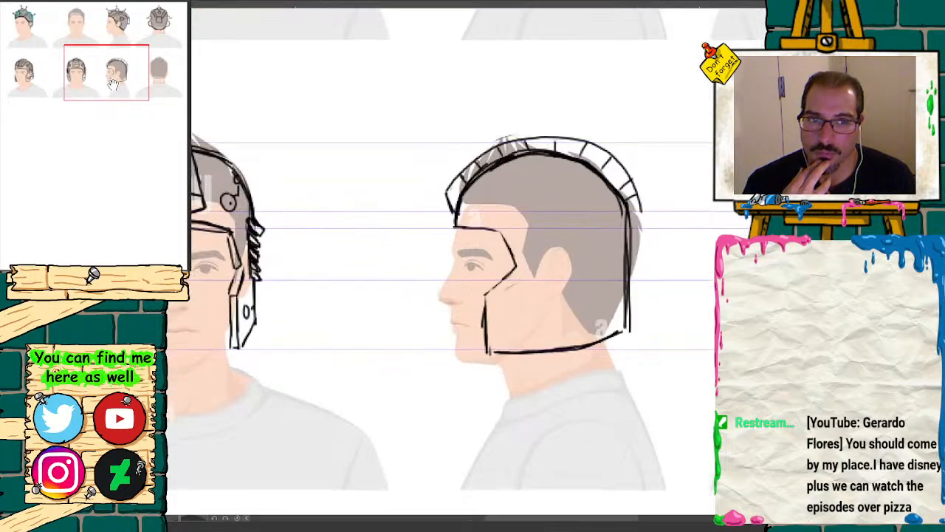
mouse_move(112, 83)
mouse_down()
mouse_move(130, 30)
mouse_move(144, 26)
mouse_move(45, 66)
mouse_move(41, 82)
mouse_move(77, 65)
mouse_move(111, 92)
mouse_move(113, 70)
mouse_move(109, 87)
mouse_up()
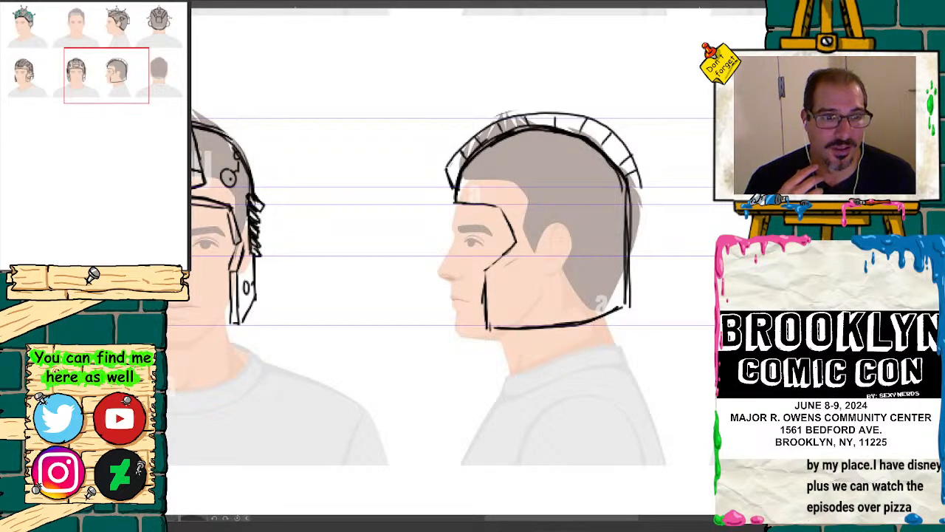
key(ctrl+plus)
drag(112, 86, 125, 85)
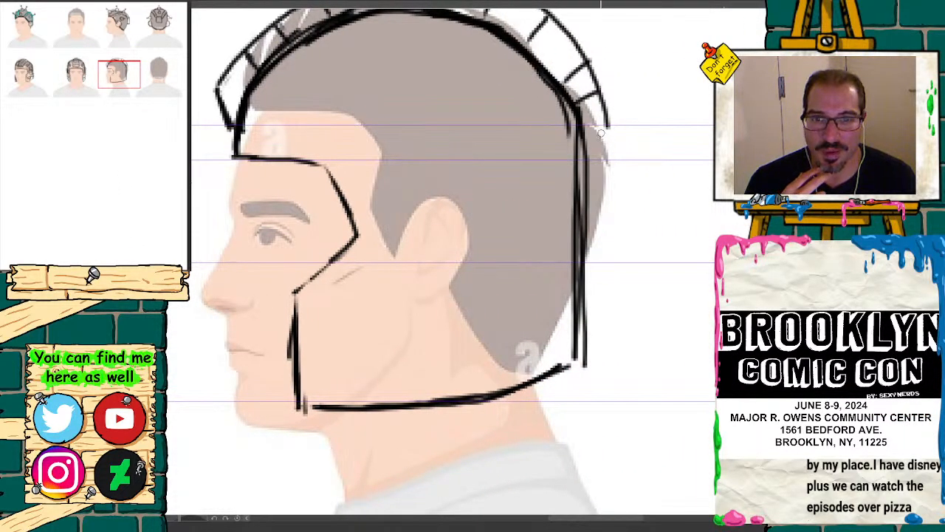
mouse_move(582, 127)
mouse_down()
mouse_move(615, 132)
mouse_move(617, 208)
mouse_up()
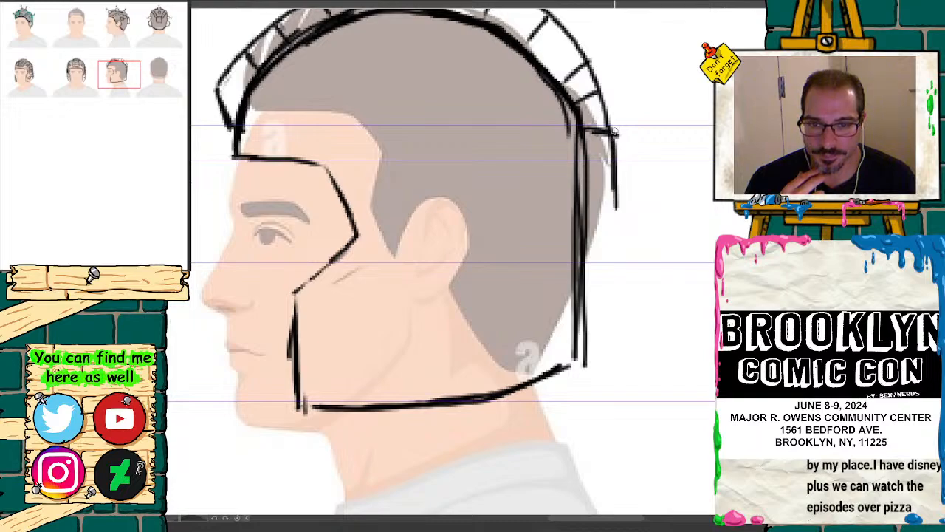
mouse_move(615, 132)
mouse_down()
mouse_move(591, 241)
mouse_move(621, 244)
mouse_move(619, 148)
mouse_move(583, 132)
mouse_move(619, 207)
mouse_move(597, 240)
mouse_move(612, 239)
mouse_up()
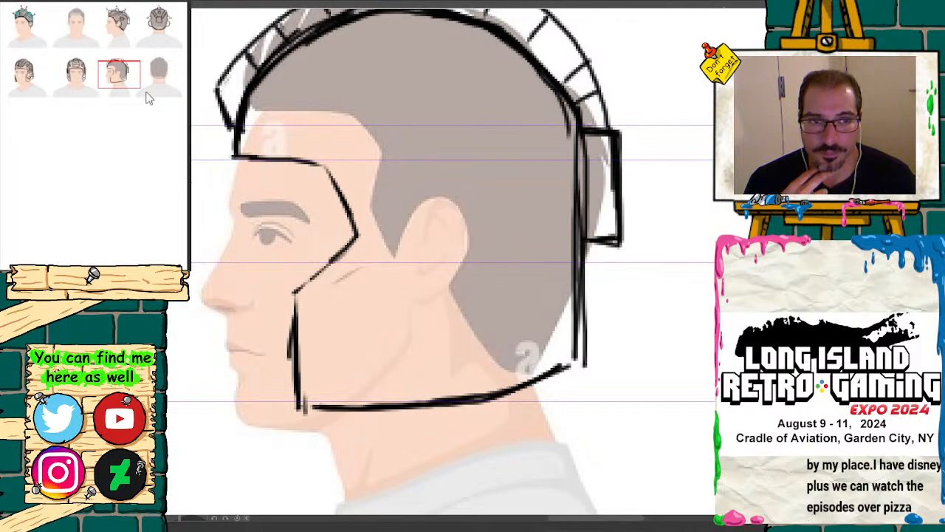
drag(147, 99, 109, 76)
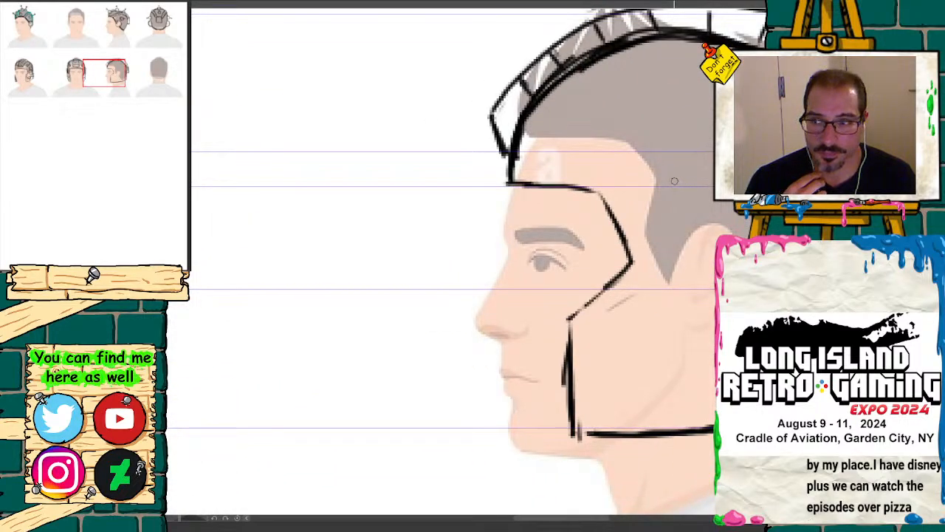
drag(675, 181, 671, 269)
mouse_move(669, 203)
mouse_down()
mouse_move(673, 304)
mouse_move(714, 305)
mouse_up()
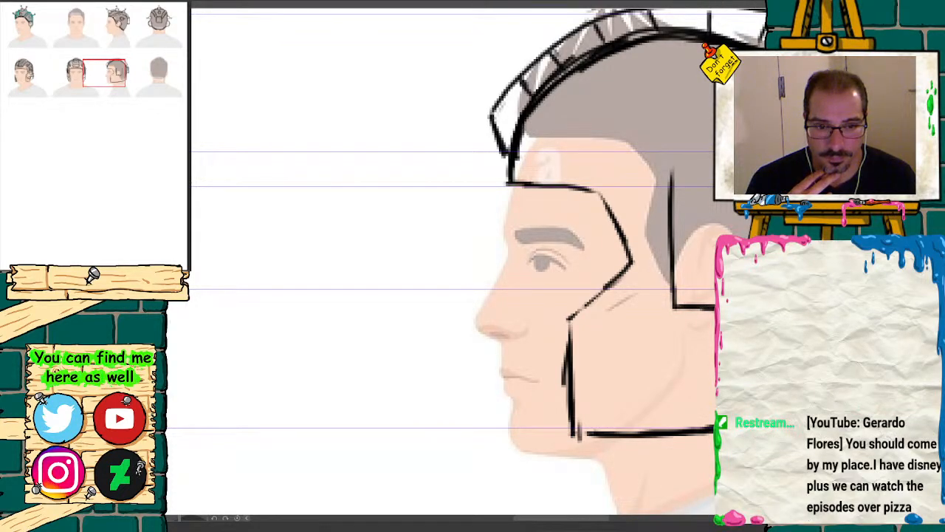
mouse_move(715, 171)
mouse_down()
mouse_move(672, 172)
mouse_move(672, 280)
mouse_move(707, 311)
mouse_up()
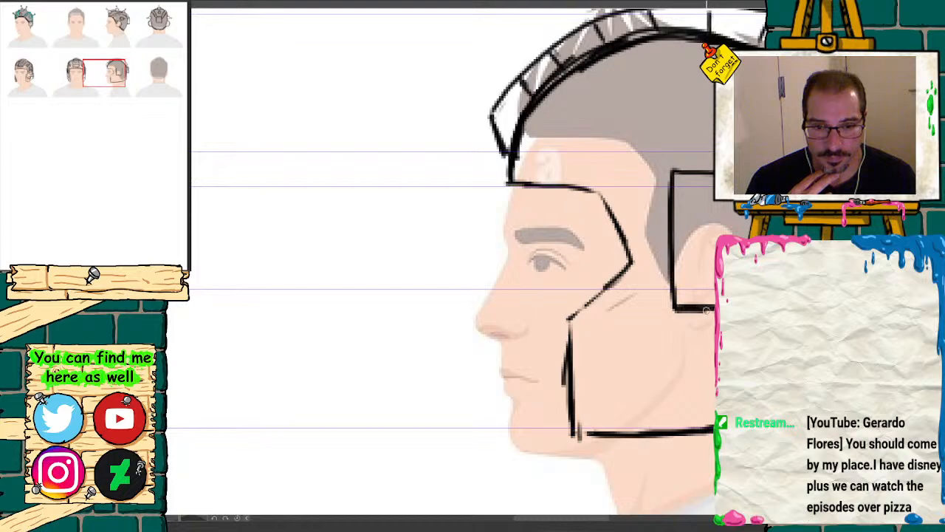
mouse_move(109, 73)
mouse_down()
mouse_move(119, 71)
mouse_move(21, 82)
mouse_move(26, 71)
mouse_move(116, 74)
mouse_up()
mouse_move(496, 163)
mouse_down()
mouse_move(486, 188)
mouse_move(615, 195)
mouse_up()
mouse_move(602, 158)
mouse_down()
mouse_move(612, 189)
mouse_move(587, 192)
mouse_move(619, 189)
mouse_move(489, 187)
mouse_up()
mouse_move(502, 161)
mouse_down()
mouse_move(491, 190)
mouse_move(499, 201)
mouse_move(482, 222)
mouse_move(493, 207)
mouse_move(497, 310)
mouse_move(541, 295)
mouse_up()
mouse_move(534, 259)
mouse_down()
mouse_move(569, 141)
mouse_move(613, 197)
mouse_move(540, 152)
mouse_move(585, 202)
mouse_move(601, 183)
mouse_move(607, 294)
mouse_move(578, 298)
mouse_move(599, 226)
mouse_up()
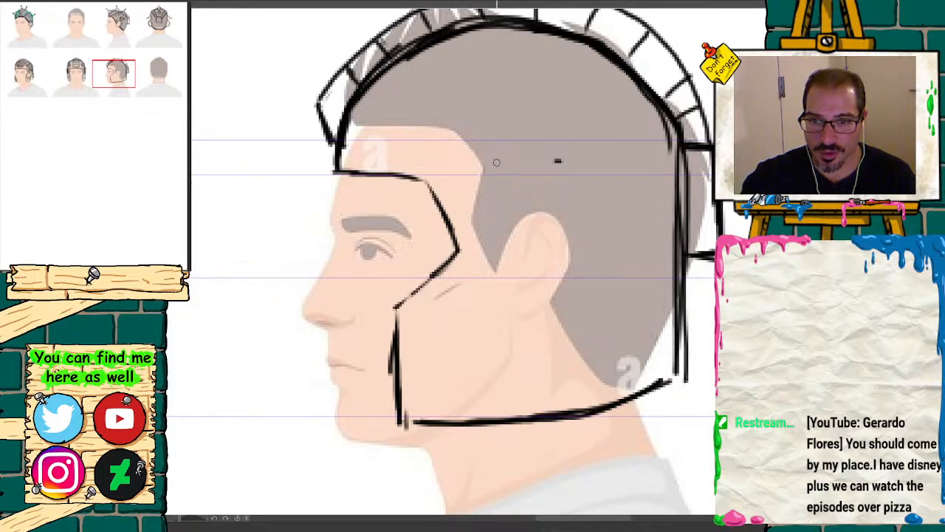
Step: Sketch a stack of five overlapping trapezoidal slats over the ear of the side-view helmet and darken the gaps at their ends
mouse_move(492, 161)
mouse_down()
mouse_move(558, 158)
mouse_move(495, 158)
mouse_move(486, 182)
mouse_move(488, 171)
mouse_move(550, 190)
mouse_move(598, 186)
mouse_up()
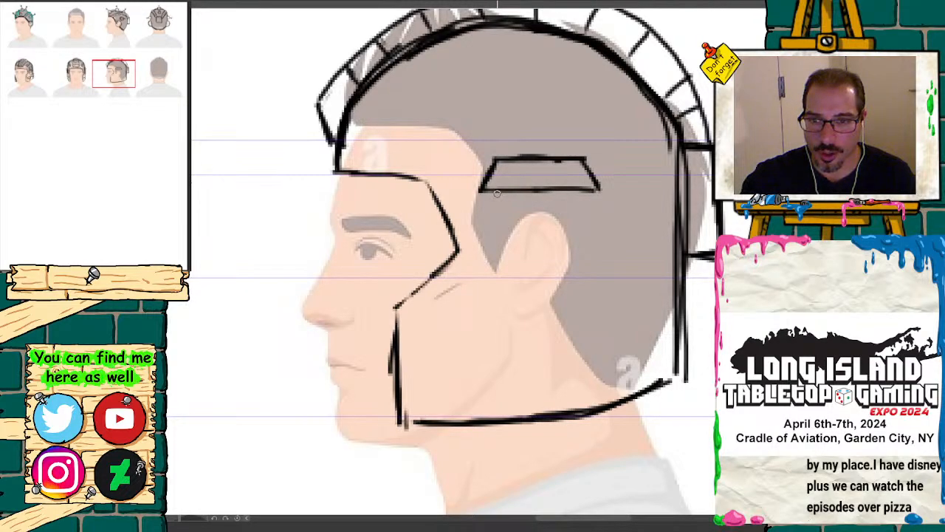
mouse_move(495, 197)
mouse_down()
mouse_move(488, 207)
mouse_move(598, 214)
mouse_up()
drag(493, 224, 484, 237)
drag(484, 238, 591, 236)
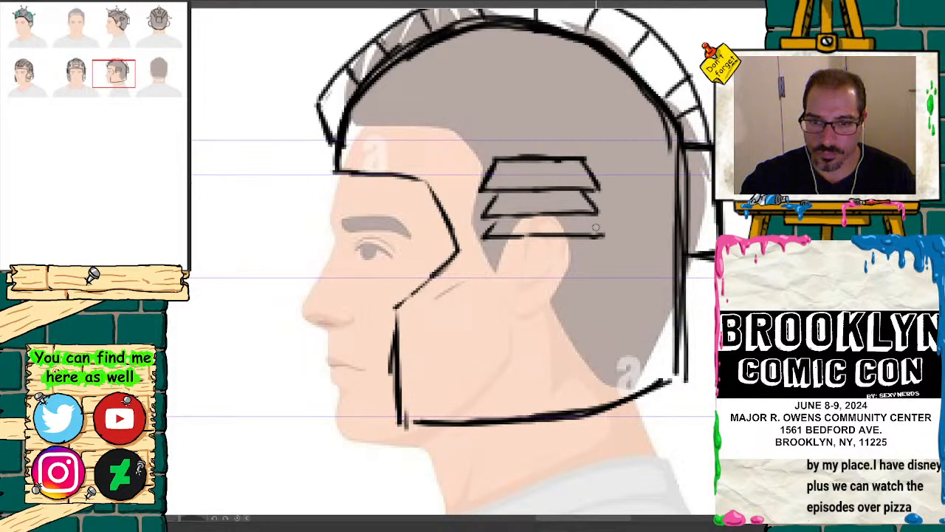
mouse_move(501, 237)
mouse_down()
mouse_move(487, 259)
mouse_move(600, 254)
mouse_move(591, 246)
mouse_up()
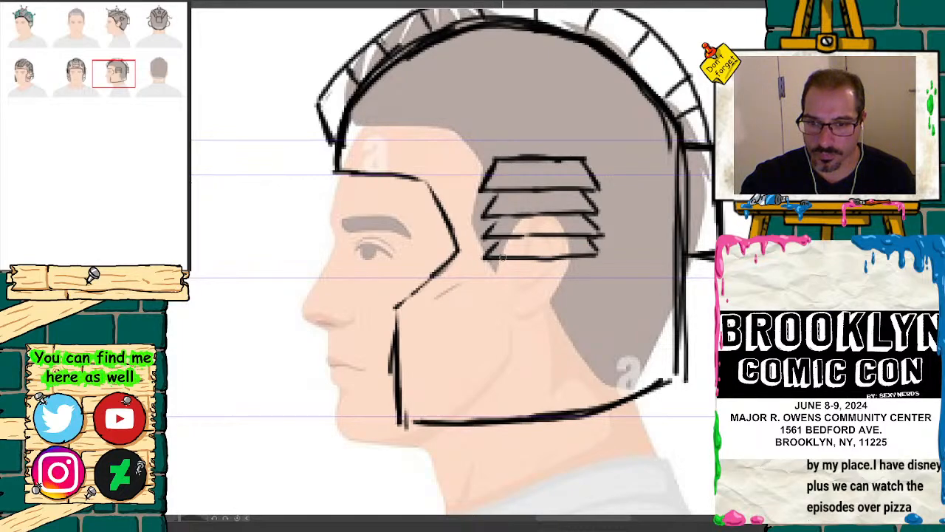
mouse_move(502, 257)
mouse_down()
mouse_move(482, 279)
mouse_move(602, 277)
mouse_move(595, 265)
mouse_up()
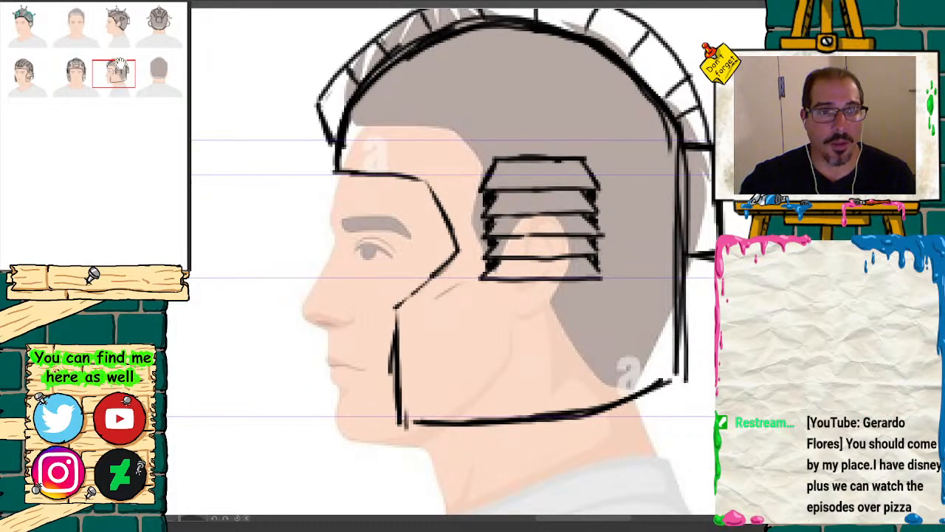
Step: Draw five circular nodes with center dots across the side-view dome and link them with angled connecting lines
mouse_move(120, 66)
mouse_down()
mouse_move(83, 60)
mouse_move(114, 67)
mouse_up()
mouse_move(548, 224)
mouse_down()
mouse_move(587, 250)
mouse_move(555, 228)
mouse_up()
click(559, 249)
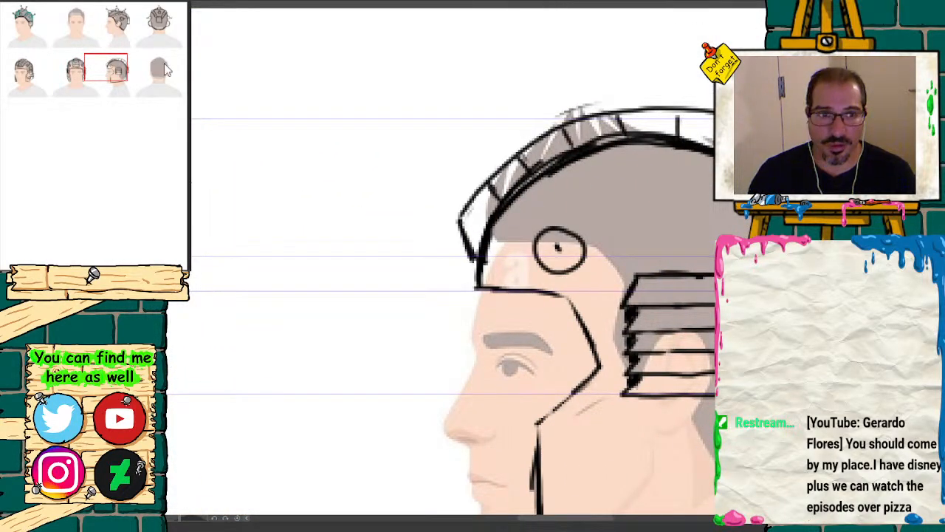
mouse_move(116, 68)
mouse_down()
mouse_move(110, 62)
mouse_move(122, 68)
mouse_up()
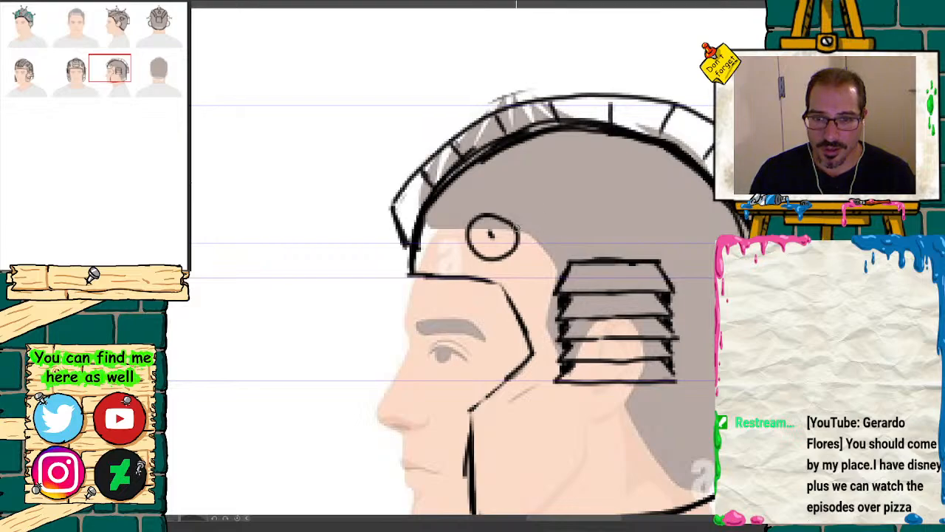
mouse_move(519, 231)
mouse_down()
mouse_move(570, 229)
mouse_move(589, 191)
mouse_move(614, 186)
mouse_move(601, 184)
mouse_move(636, 230)
mouse_up()
click(601, 183)
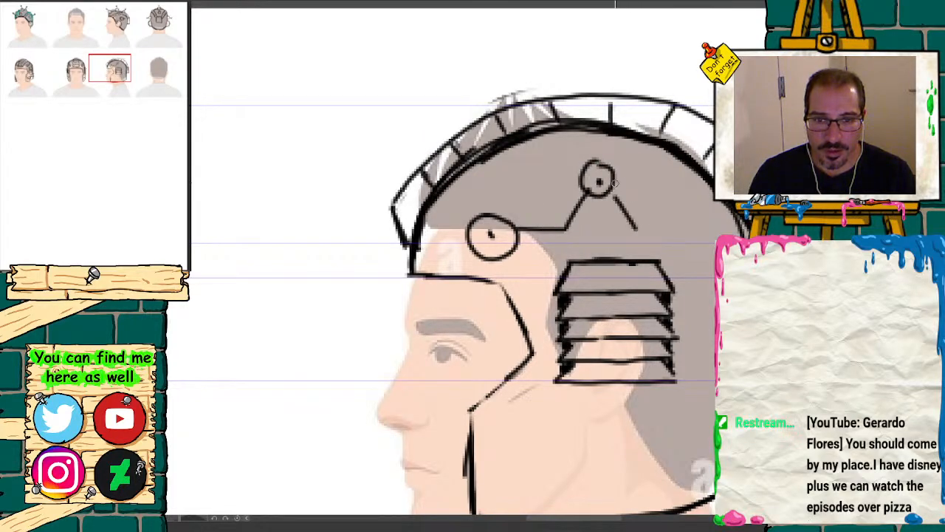
mouse_move(612, 185)
mouse_down()
mouse_move(661, 189)
mouse_move(667, 204)
mouse_move(675, 185)
mouse_up()
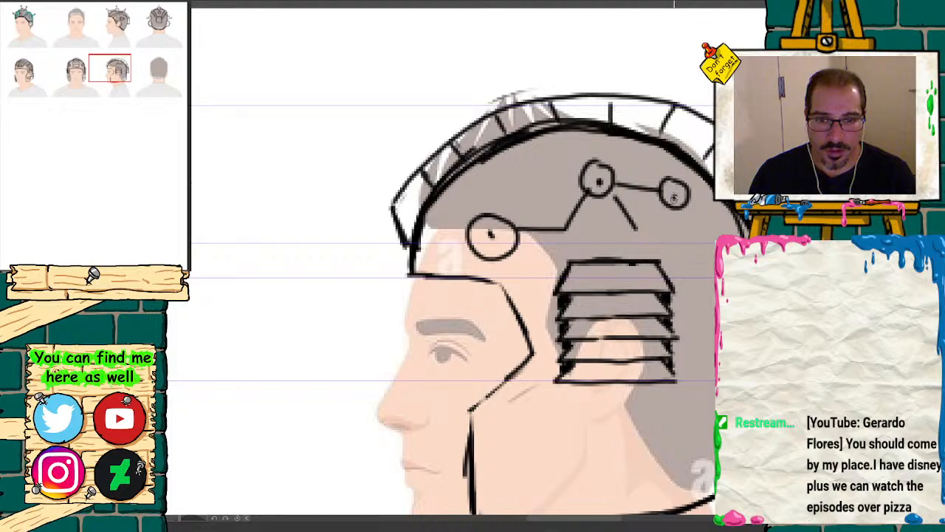
mouse_move(640, 229)
mouse_down()
mouse_move(633, 239)
mouse_move(643, 233)
mouse_move(712, 285)
mouse_move(711, 309)
mouse_up()
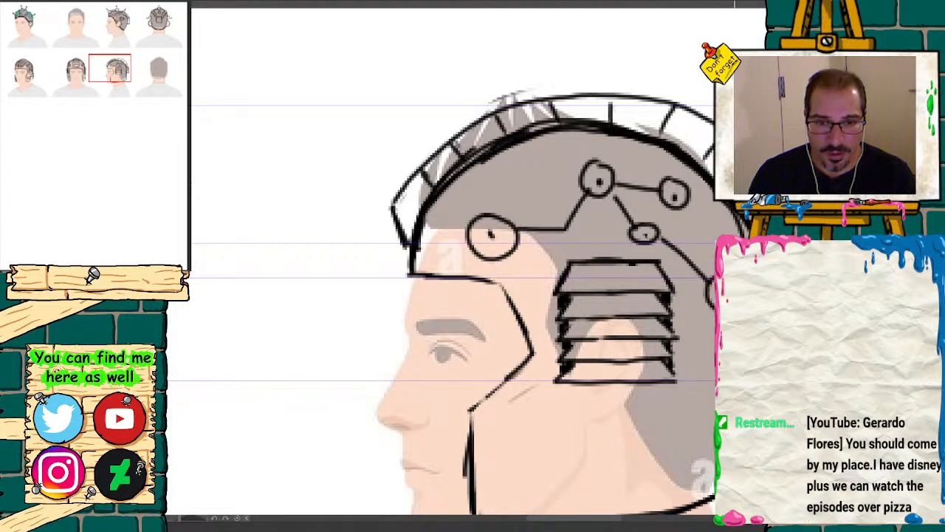
Step: Check the front view's cheek detail, and draw a dotted circle on the side-view cheek guard linked by lines to two nodes toward the back
click(84, 86)
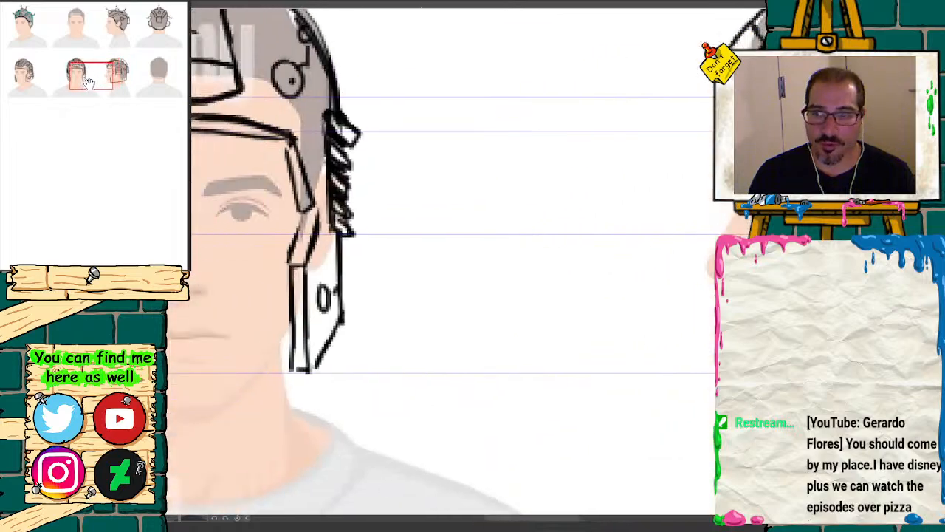
click(28, 85)
click(76, 84)
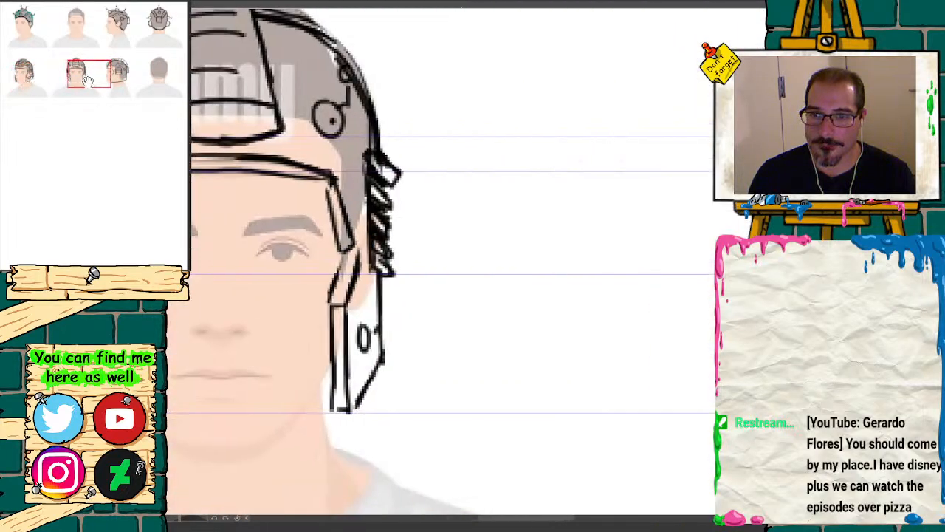
click(28, 85)
click(76, 85)
click(108, 85)
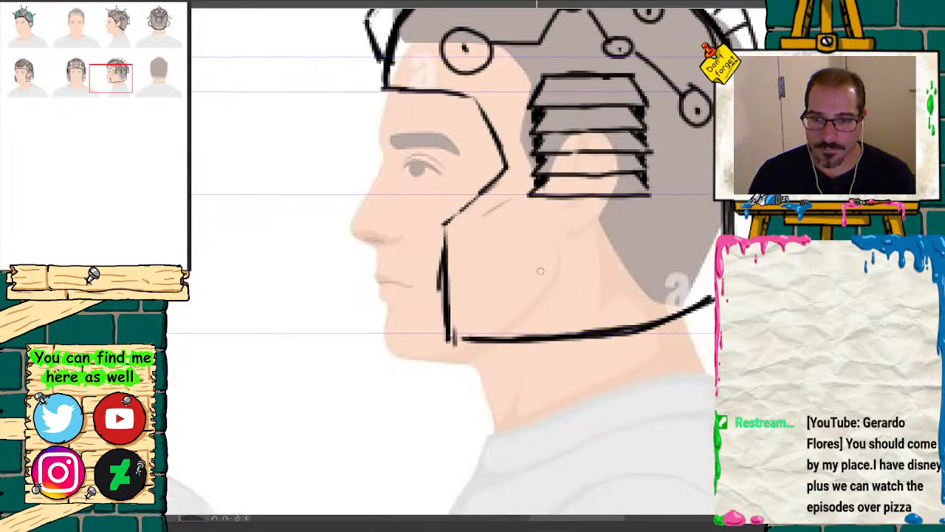
mouse_move(508, 256)
mouse_down()
mouse_move(500, 299)
mouse_move(507, 256)
mouse_move(549, 280)
mouse_up()
mouse_move(93, 77)
mouse_down()
mouse_move(16, 78)
mouse_move(82, 76)
mouse_move(90, 85)
mouse_up()
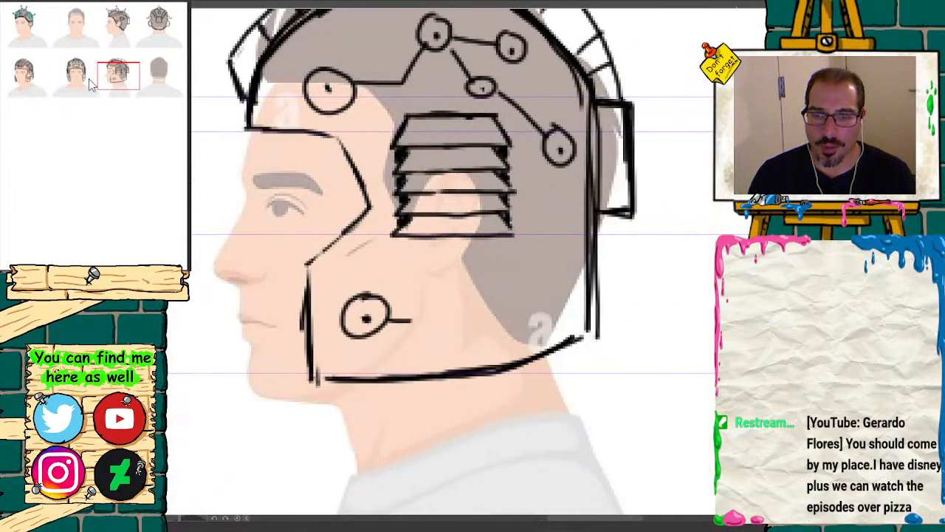
key(ctrl+z)
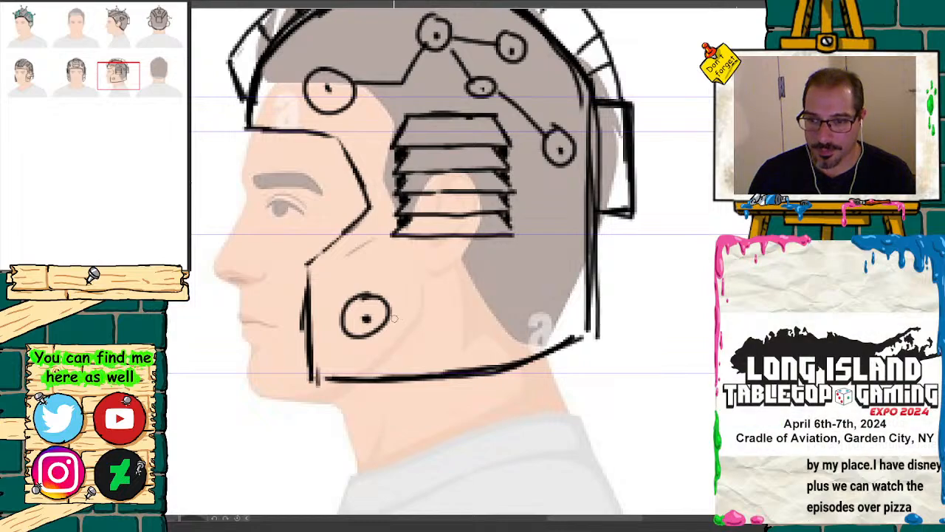
mouse_move(386, 325)
mouse_down()
mouse_move(408, 299)
mouse_move(483, 291)
mouse_move(521, 302)
mouse_move(491, 292)
mouse_move(553, 253)
mouse_move(570, 220)
mouse_up()
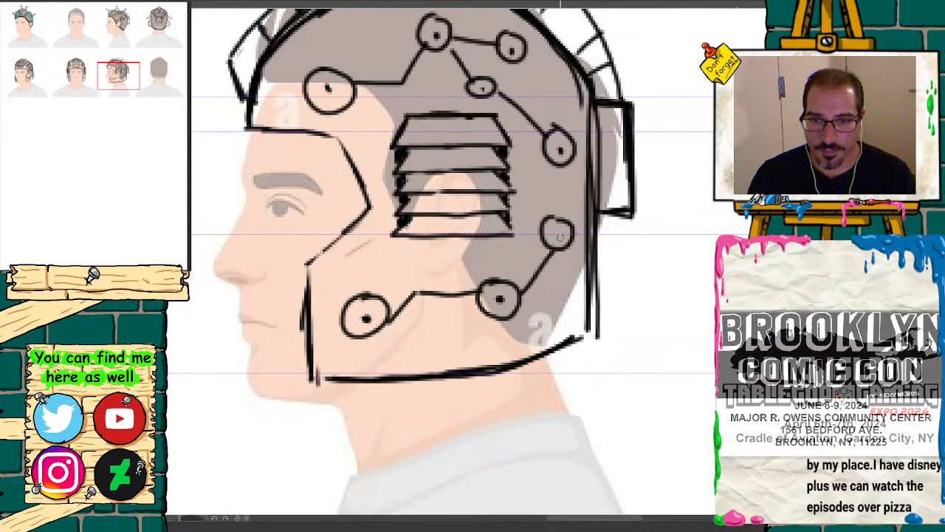
Step: Darken the side-view helmet's face opening, jaw edge and lower back edge, and check the line art with the head references hidden
mouse_move(333, 133)
mouse_down()
mouse_move(371, 206)
mouse_move(336, 238)
mouse_move(309, 311)
mouse_move(310, 374)
mouse_move(364, 383)
mouse_move(502, 370)
mouse_move(583, 337)
mouse_up()
drag(597, 222, 599, 337)
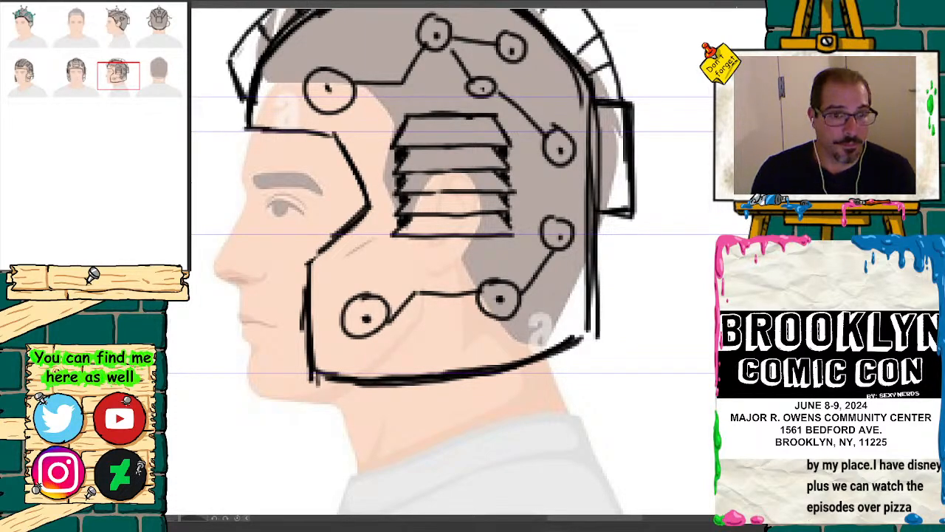
key(ctrl+minus)
key(ctrl+minus)
key(ctrl+minus)
key(ctrl+minus)
drag(146, 112, 116, 101)
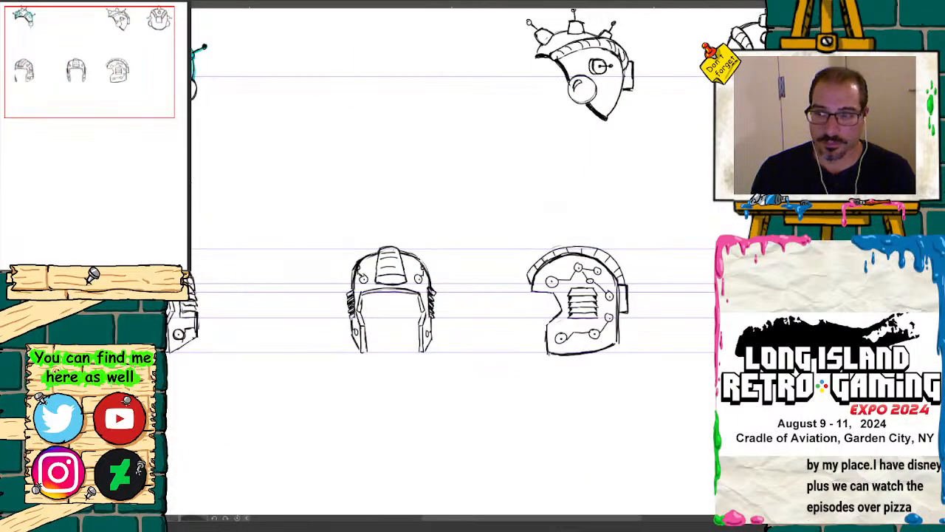
key(ctrl+z)
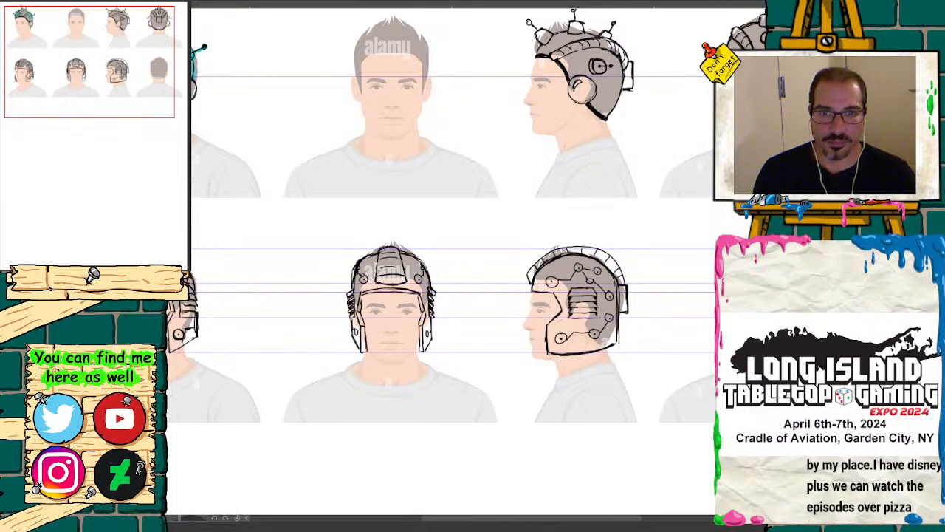
Step: Copy the second row of head references and place the pasted copy as a third row directly below it
mouse_move(112, 93)
mouse_down()
mouse_move(150, 98)
mouse_move(119, 92)
mouse_up()
click(151, 277)
click(151, 277)
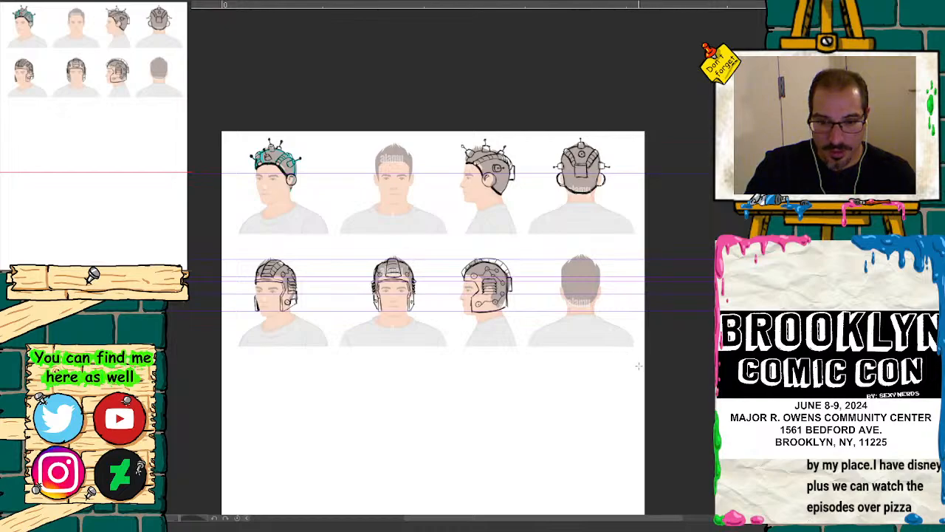
drag(642, 377, 204, 253)
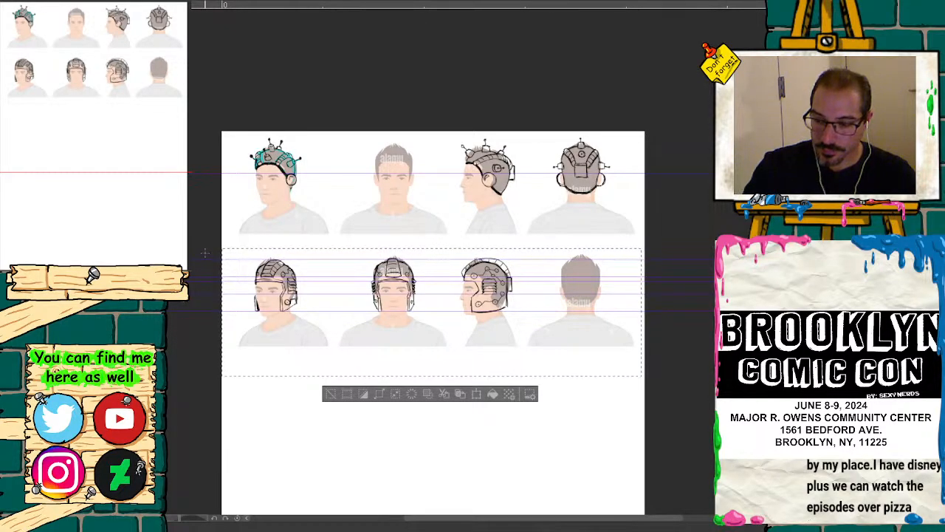
key(ctrl+c)
key(ctrl+v)
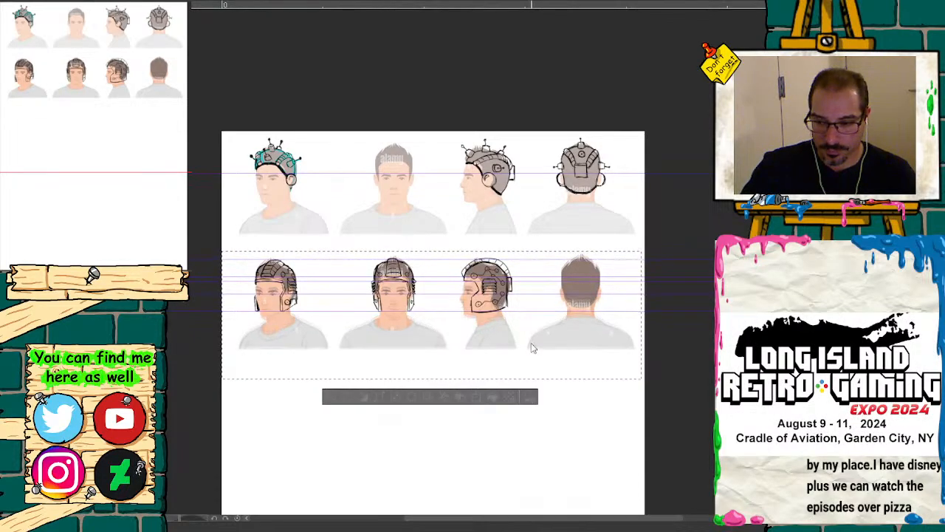
drag(533, 343, 530, 448)
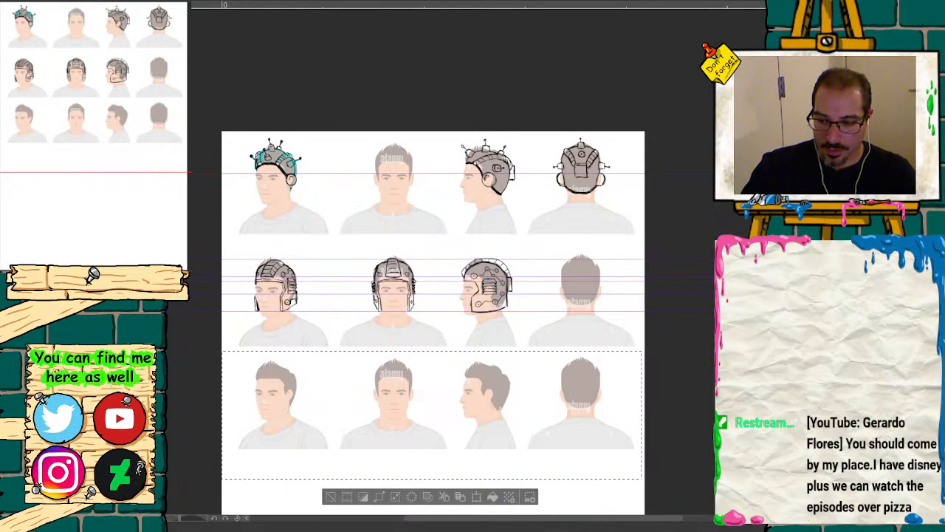
key(ctrl+d)
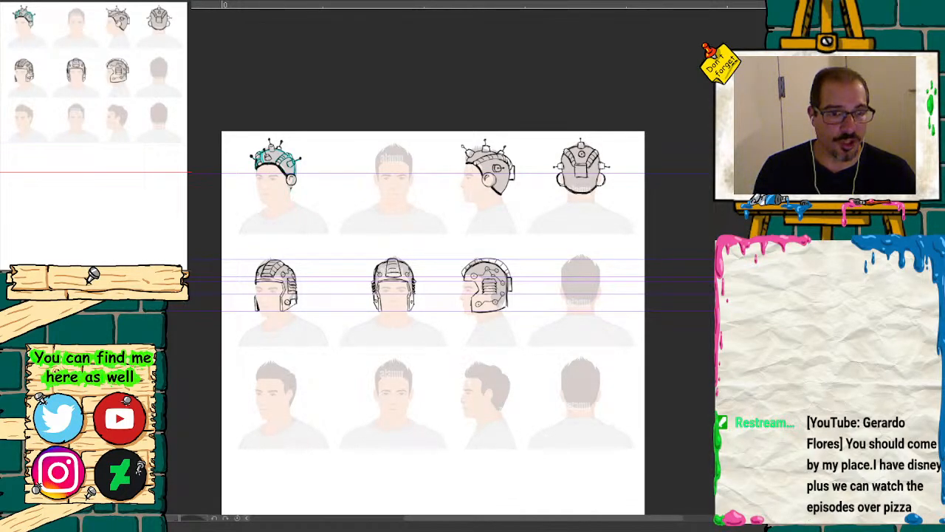
key(ctrl+plus)
key(ctrl+plus)
drag(113, 95, 102, 116)
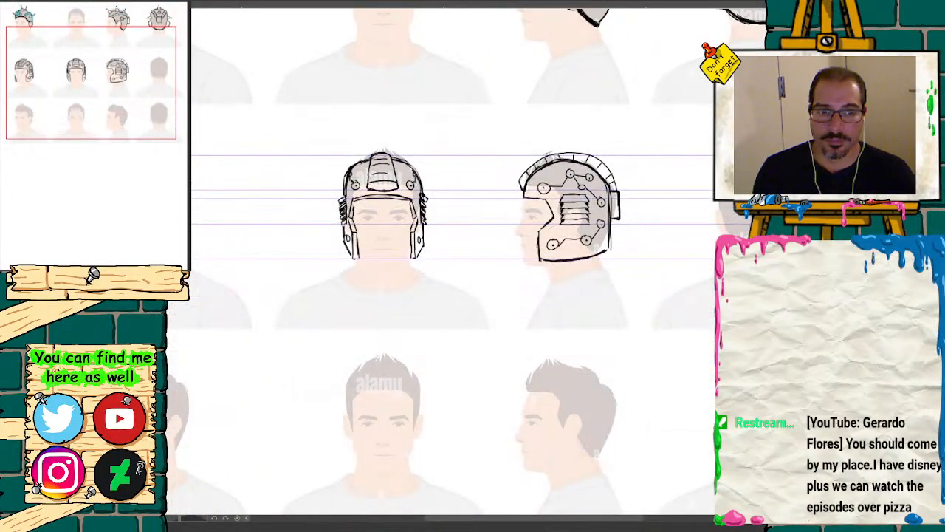
key(ctrl+minus)
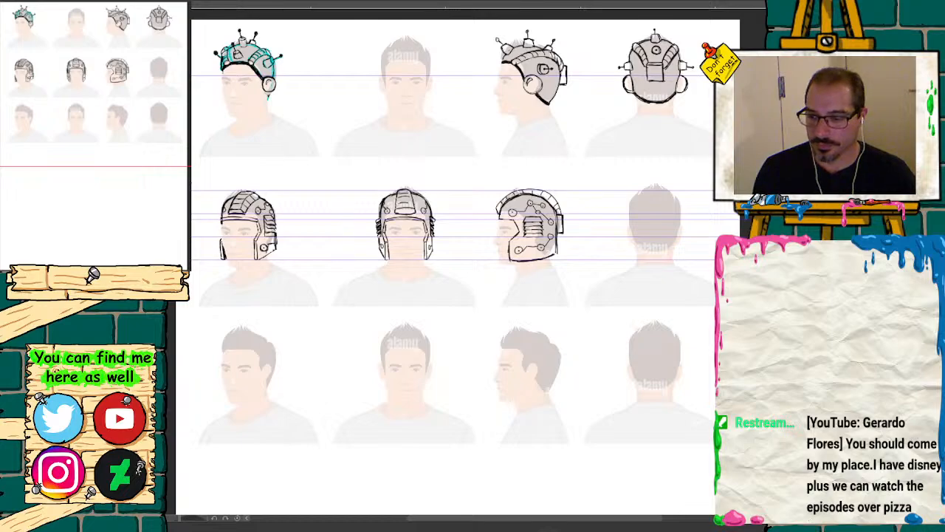
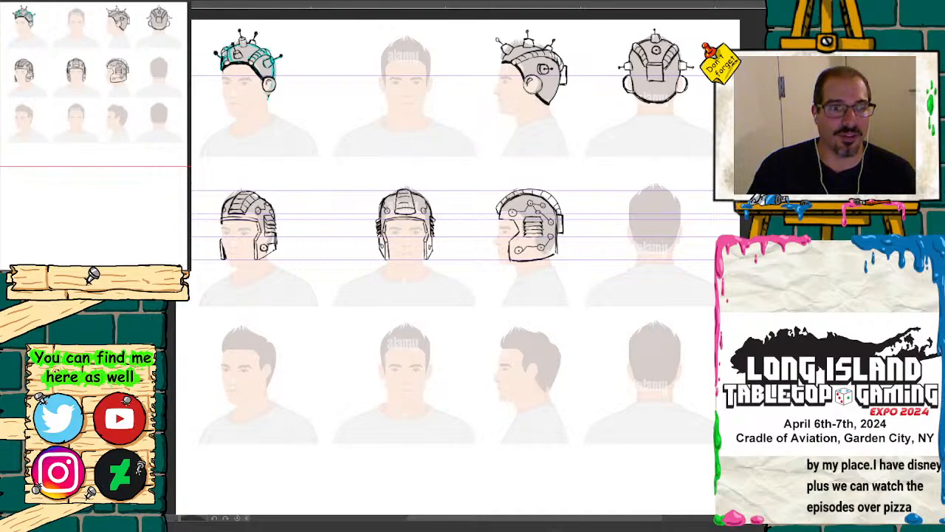
Step: Bring the third row's three-quarter head reference into close view for drawing
drag(118, 277, 138, 276)
mouse_move(110, 99)
mouse_down()
mouse_move(70, 94)
mouse_move(77, 63)
mouse_move(96, 43)
mouse_move(118, 81)
mouse_move(37, 141)
mouse_move(59, 118)
mouse_move(38, 113)
mouse_up()
click(138, 276)
click(138, 276)
click(123, 276)
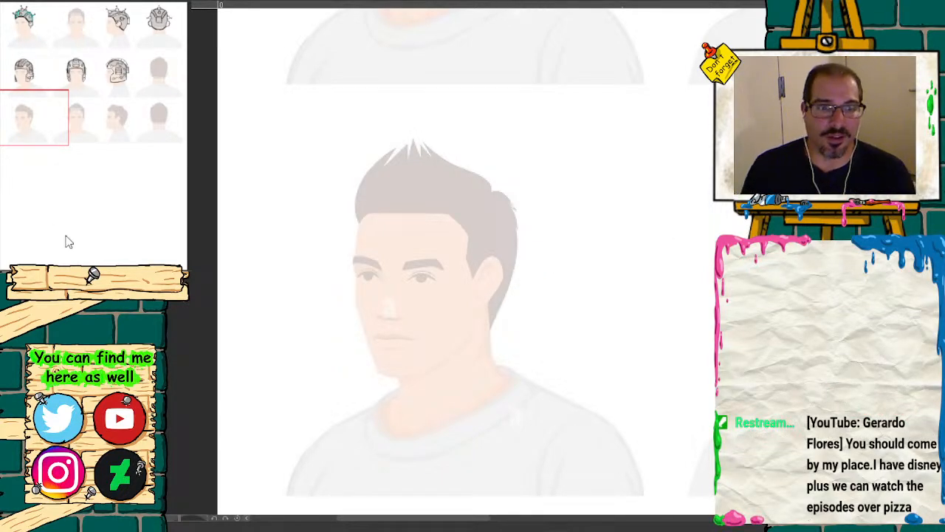
key(ctrl+plus)
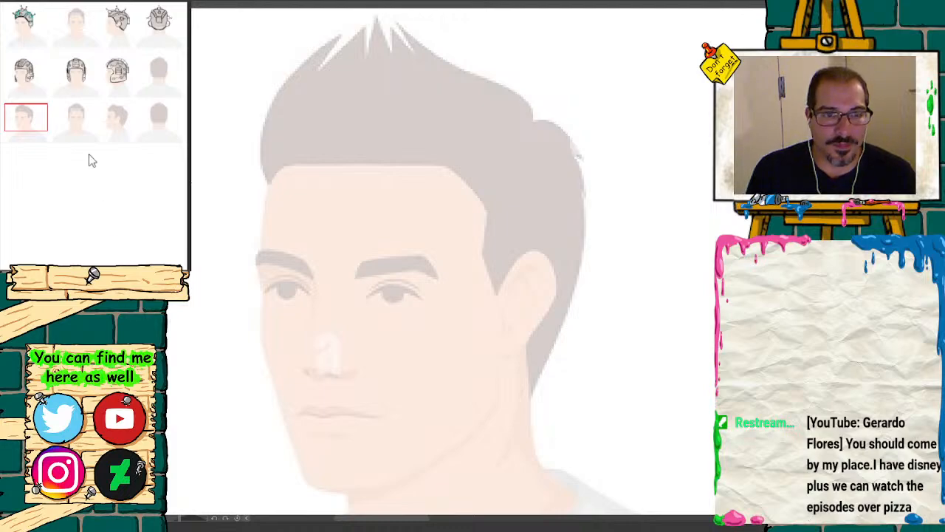
drag(37, 116, 40, 116)
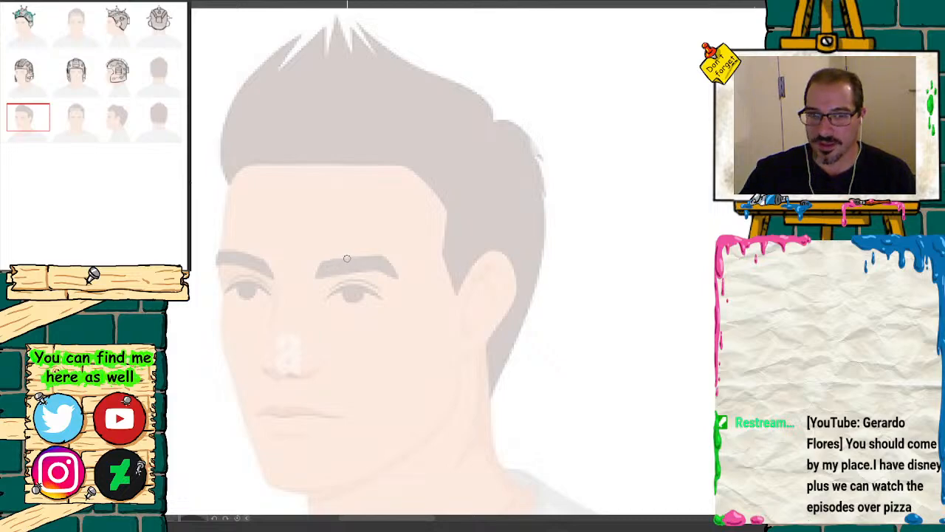
mouse_move(357, 249)
mouse_down()
mouse_move(390, 266)
mouse_move(394, 174)
mouse_move(458, 129)
mouse_move(440, 122)
mouse_up()
mouse_move(256, 258)
mouse_down()
mouse_move(205, 281)
mouse_move(262, 259)
mouse_move(377, 96)
mouse_up()
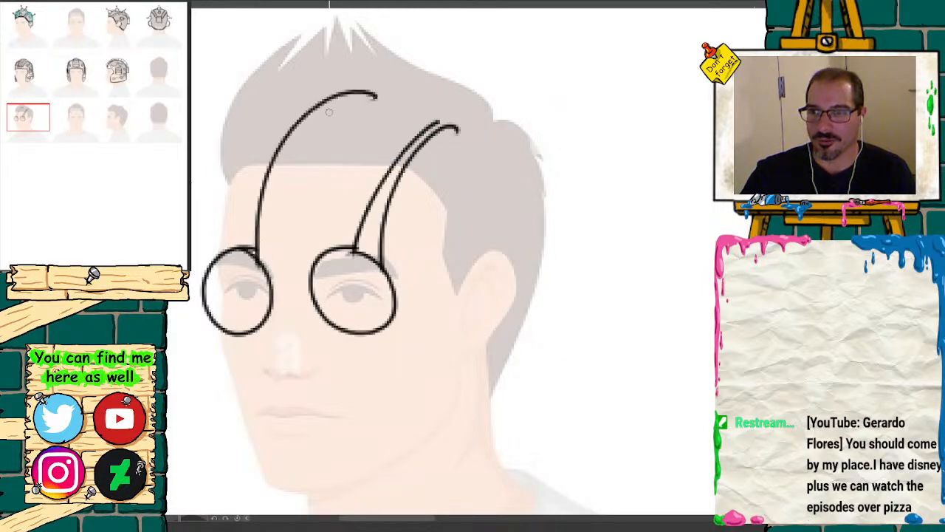
drag(229, 251, 343, 78)
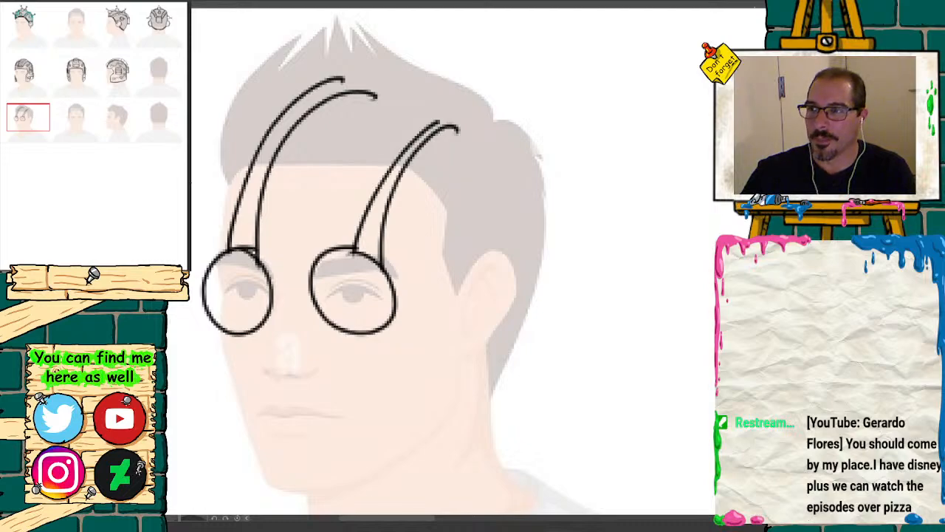
key(ctrl+z)
key(ctrl+z)
key(ctrl+z)
key(ctrl+z)
key(ctrl+z)
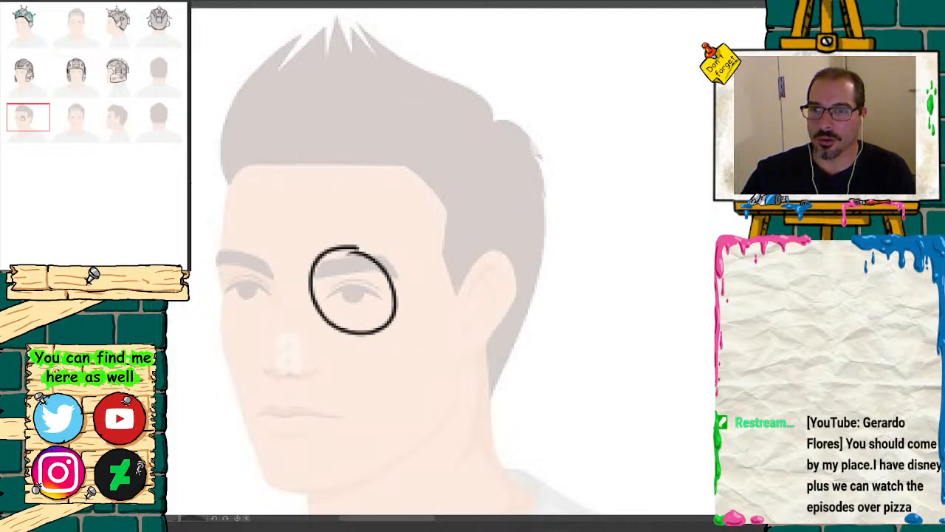
key(ctrl+z)
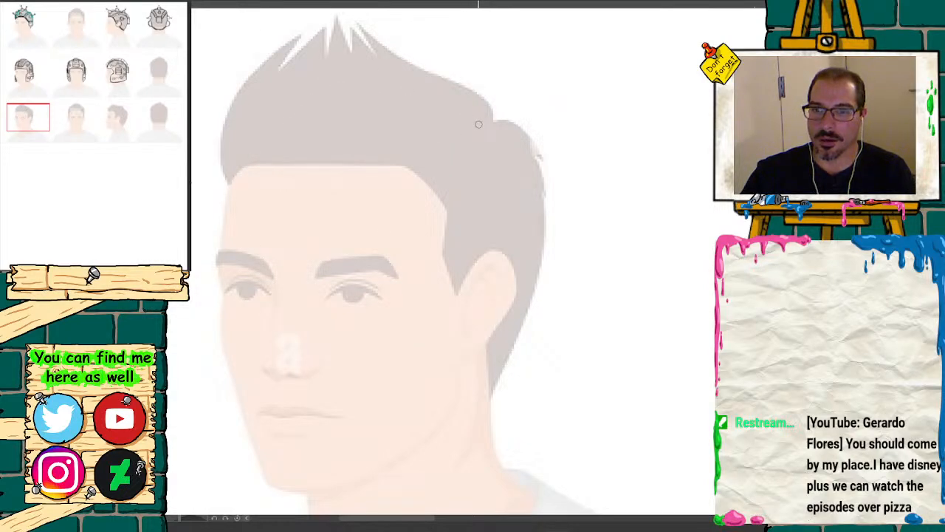
Step: Draw a curved tapering band from the crown to the forehead, ending in a round disc with a small center circle
mouse_move(454, 107)
mouse_down()
mouse_move(376, 102)
mouse_move(325, 157)
mouse_move(316, 211)
mouse_up()
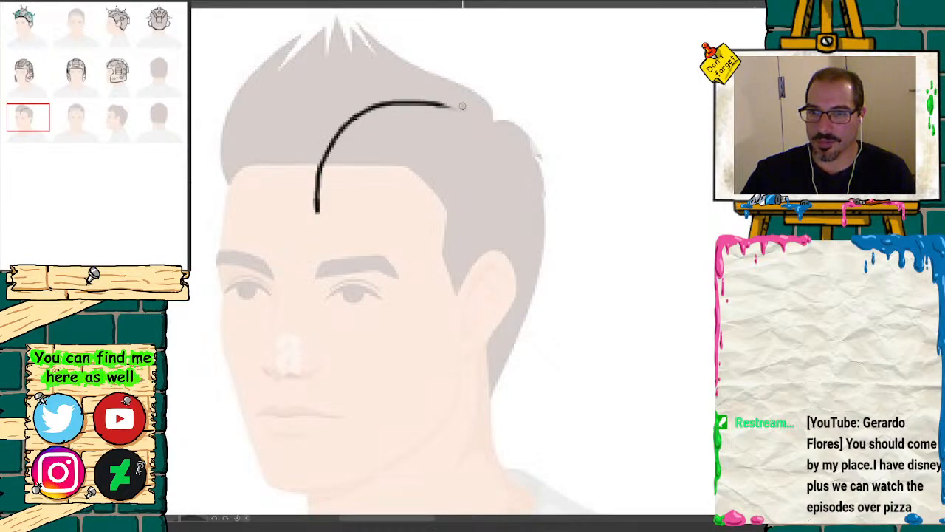
mouse_move(462, 106)
mouse_down()
mouse_move(399, 82)
mouse_move(343, 93)
mouse_move(296, 122)
mouse_move(275, 172)
mouse_move(303, 249)
mouse_move(299, 196)
mouse_move(273, 244)
mouse_move(370, 111)
mouse_move(464, 108)
mouse_move(417, 79)
mouse_move(325, 92)
mouse_move(272, 166)
mouse_move(285, 229)
mouse_move(292, 220)
mouse_up()
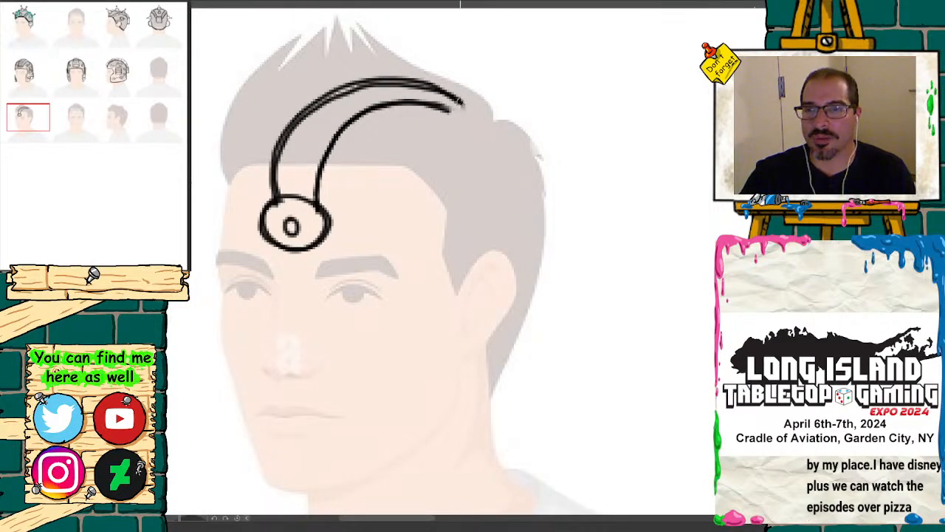
drag(460, 102, 469, 109)
mouse_move(448, 110)
mouse_down()
mouse_move(469, 110)
mouse_move(500, 138)
mouse_move(521, 221)
mouse_move(510, 255)
mouse_up()
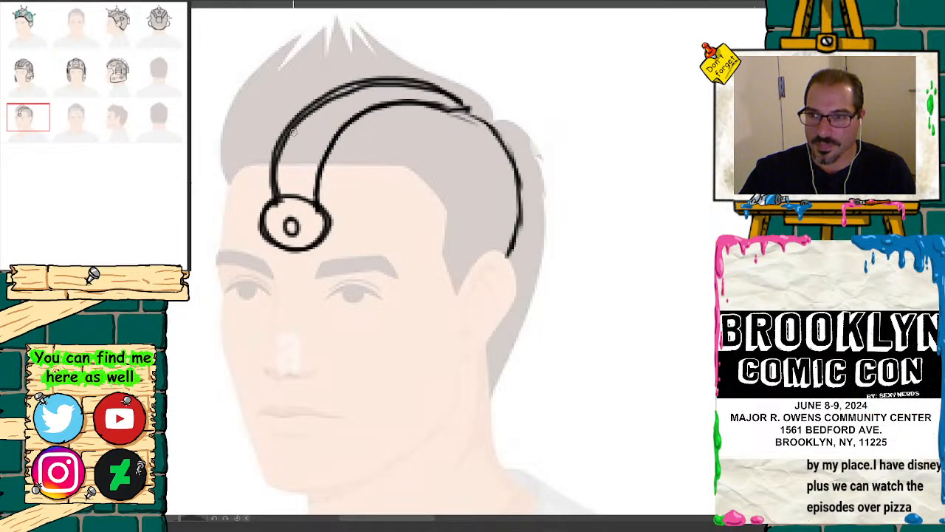
mouse_move(304, 107)
mouse_down()
mouse_move(274, 120)
mouse_move(231, 178)
mouse_up()
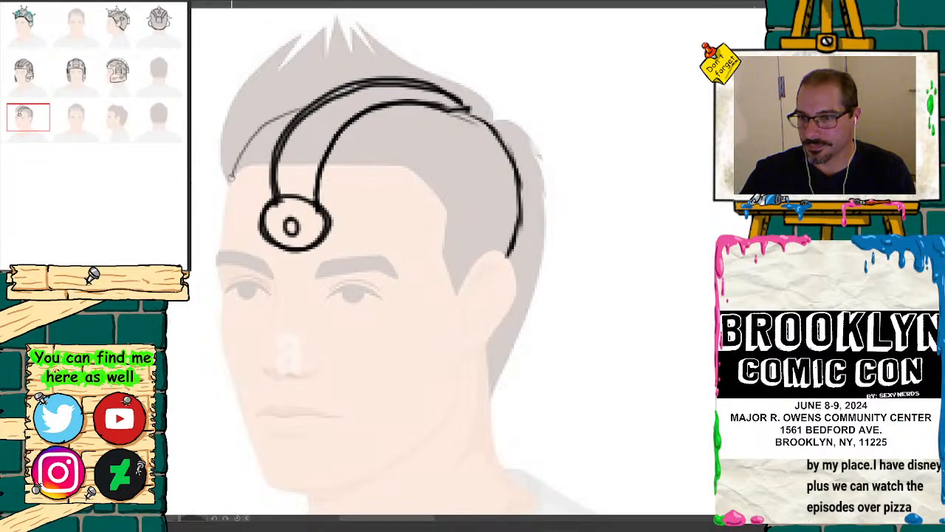
key(ctrl+z)
key(ctrl+z)
key(ctrl+z)
key(ctrl+z)
key(ctrl+z)
key(ctrl+z)
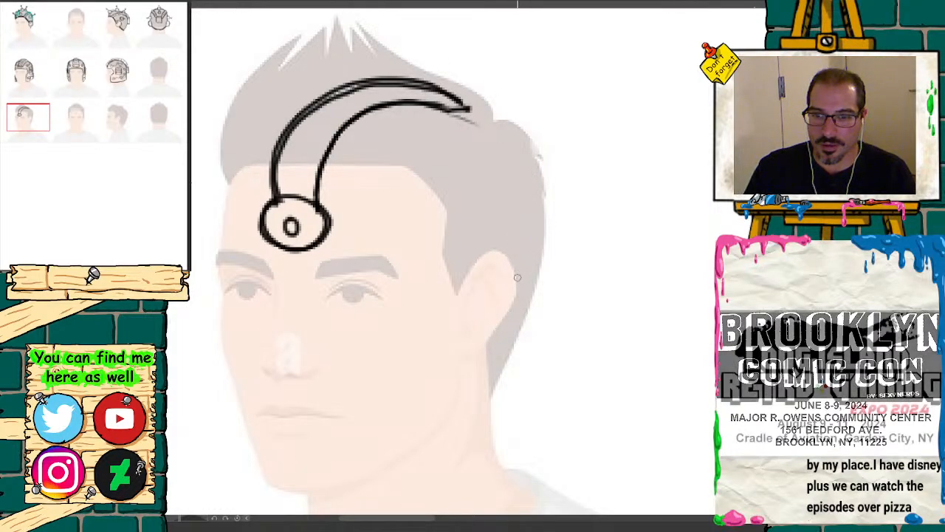
Step: Draw a large disc with an inner arc and center circle over the temple, and outline a connector and bracket behind it
drag(516, 277, 541, 274)
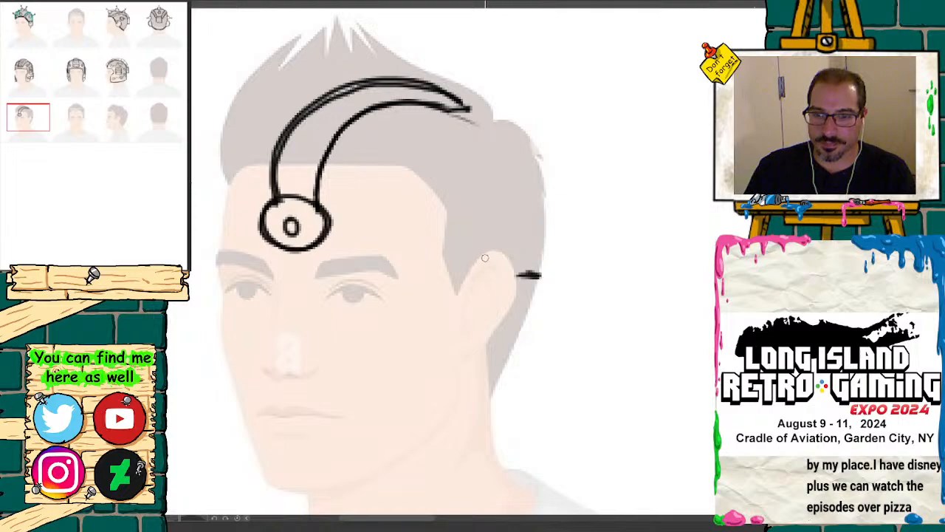
drag(482, 262, 444, 265)
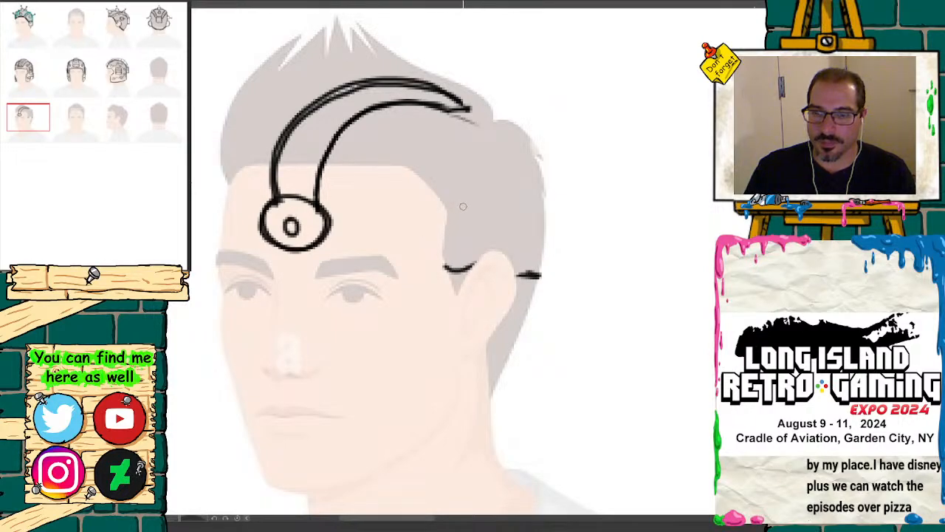
mouse_move(482, 173)
mouse_down()
mouse_move(424, 187)
mouse_move(415, 255)
mouse_move(458, 269)
mouse_up()
mouse_move(447, 166)
mouse_down()
mouse_move(500, 176)
mouse_move(506, 244)
mouse_move(494, 169)
mouse_move(431, 174)
mouse_move(412, 220)
mouse_up()
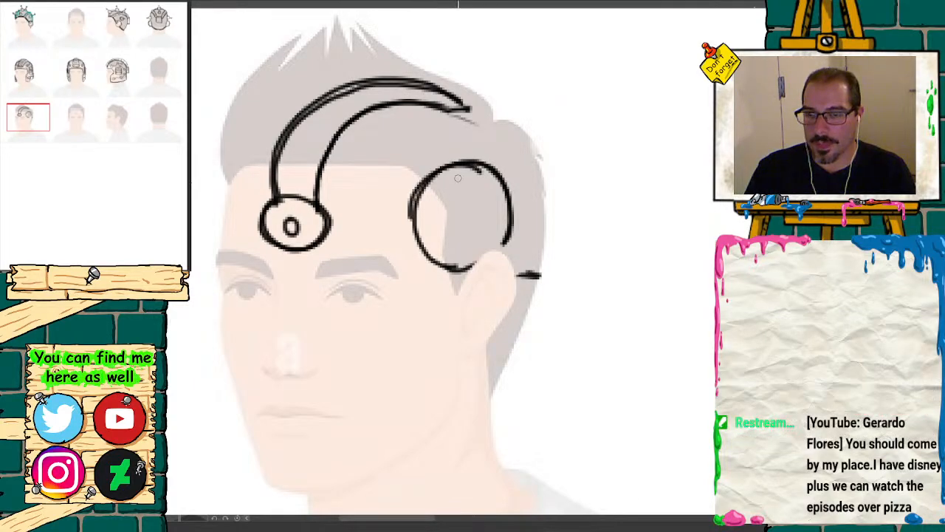
mouse_move(459, 173)
mouse_down()
mouse_move(436, 198)
mouse_move(435, 238)
mouse_up()
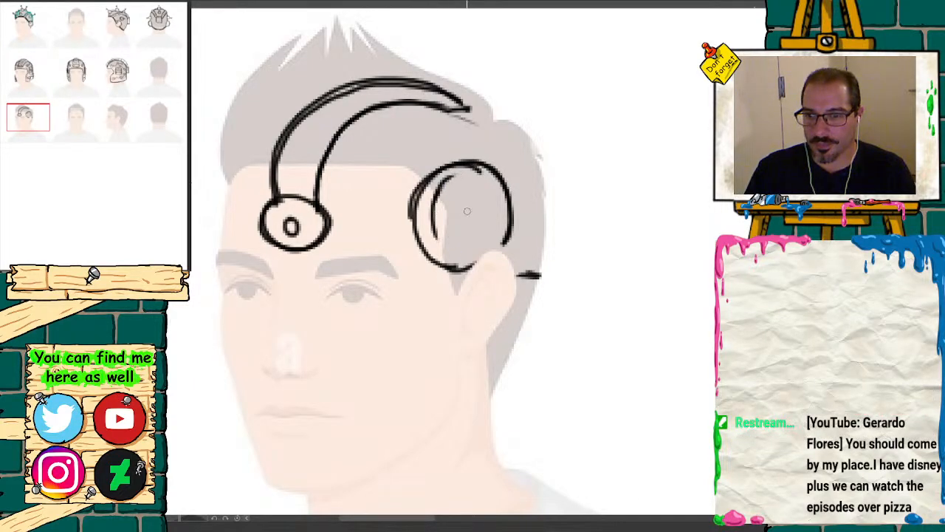
mouse_move(465, 202)
mouse_down()
mouse_move(459, 221)
mouse_move(480, 215)
mouse_move(471, 203)
mouse_move(527, 207)
mouse_move(545, 191)
mouse_move(560, 223)
mouse_move(560, 269)
mouse_up()
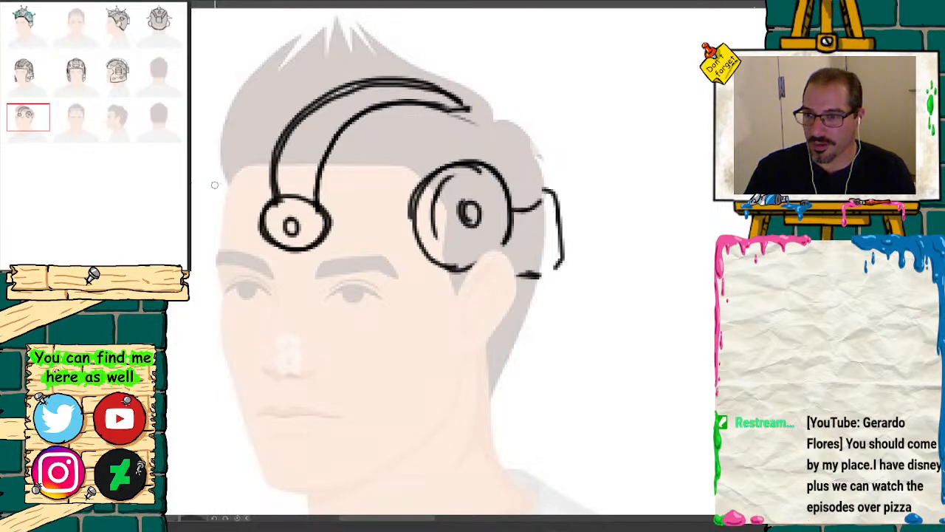
Step: Outline the far-side temple piece, and add detail lines to the forehead disc, curved band and rear connector
mouse_move(218, 184)
mouse_down()
mouse_move(203, 200)
mouse_move(199, 240)
mouse_move(211, 270)
mouse_up()
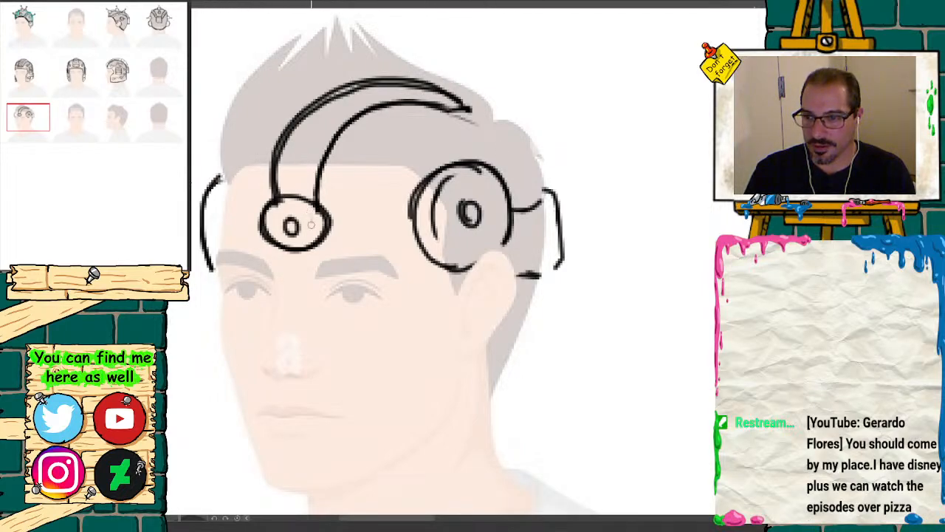
mouse_move(311, 225)
mouse_down()
mouse_move(306, 237)
mouse_move(302, 213)
mouse_up()
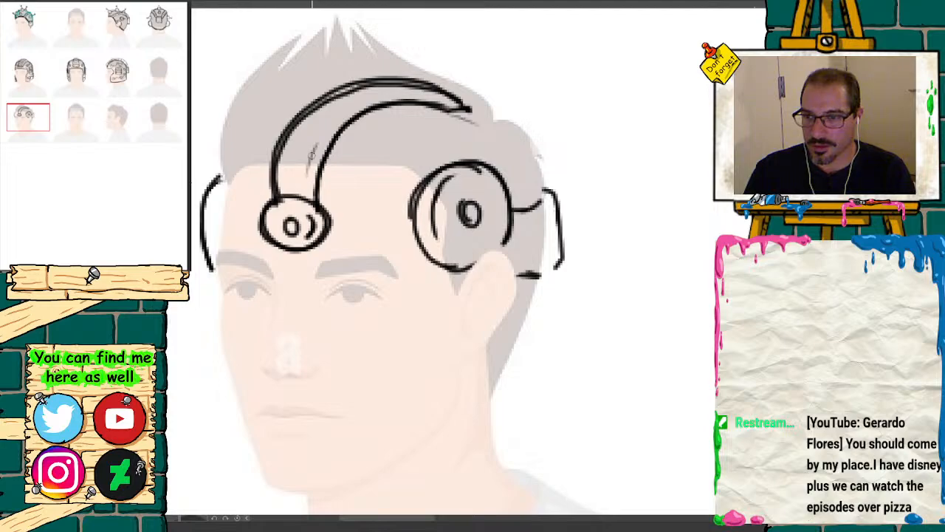
mouse_move(347, 110)
mouse_down()
mouse_move(306, 174)
mouse_move(294, 133)
mouse_move(341, 112)
mouse_up()
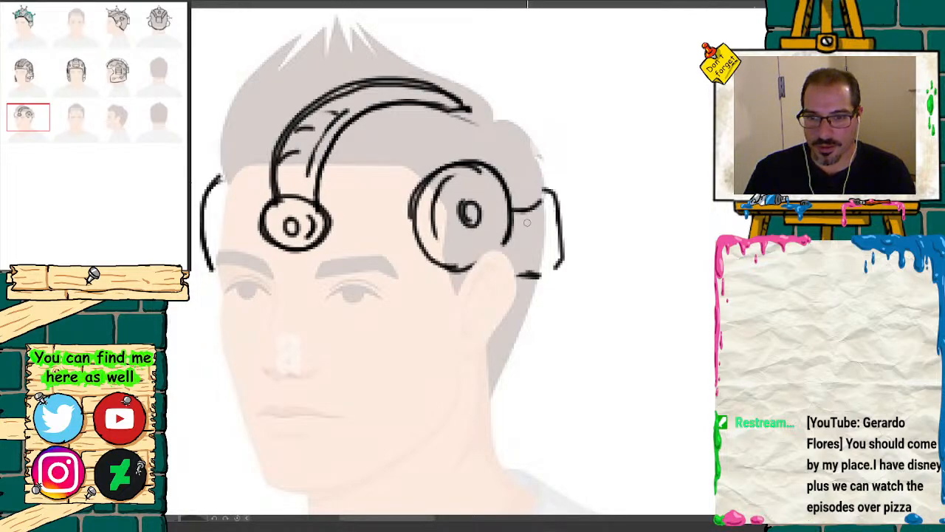
mouse_move(516, 220)
mouse_down()
mouse_move(550, 206)
mouse_move(530, 250)
mouse_move(547, 253)
mouse_up()
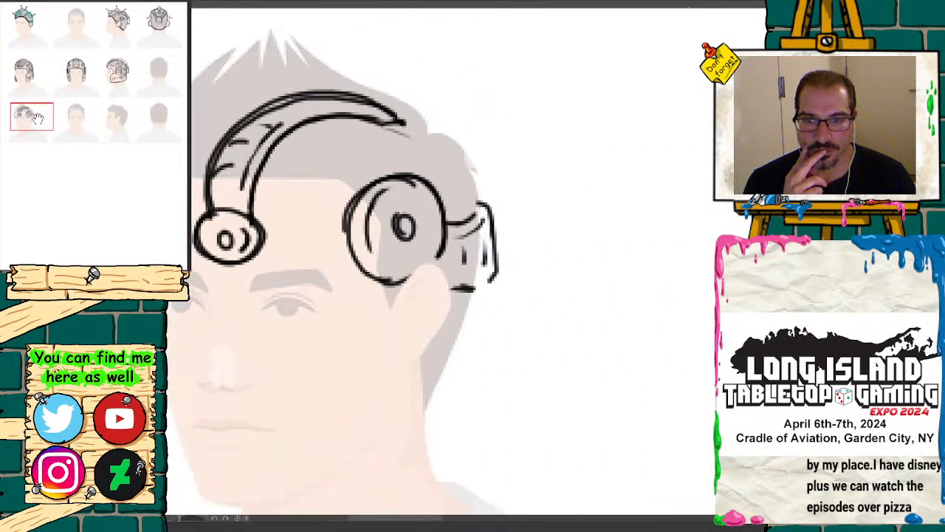
Step: Sketch the band on the third row's front view as two tapering sides with a rounded cap over the hair
click(84, 127)
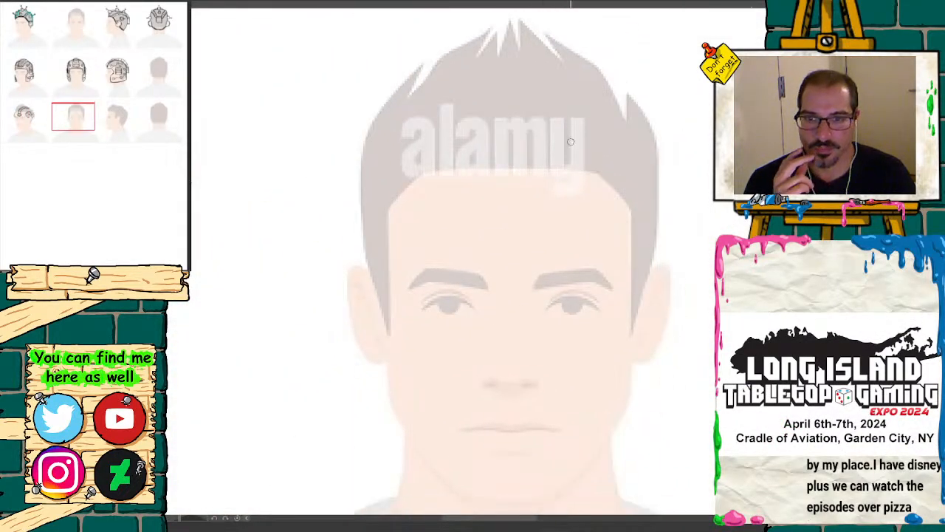
click(33, 111)
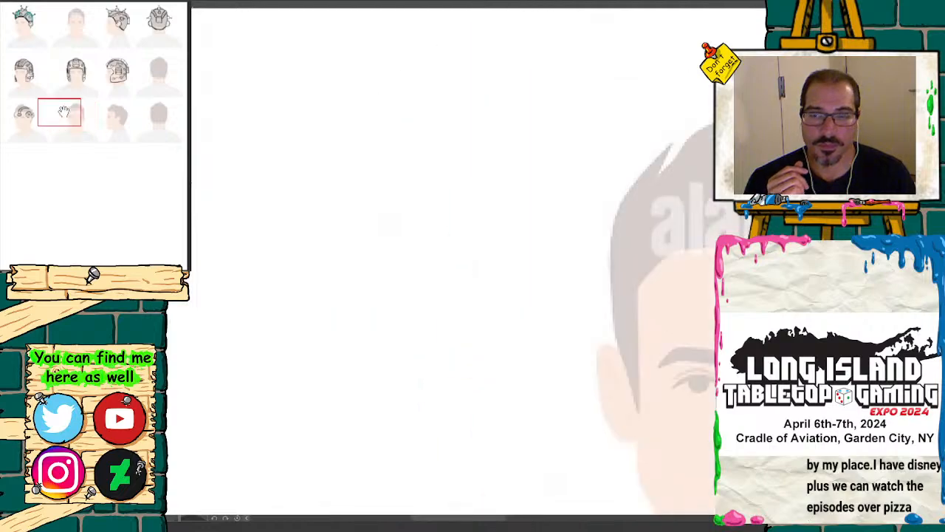
click(74, 111)
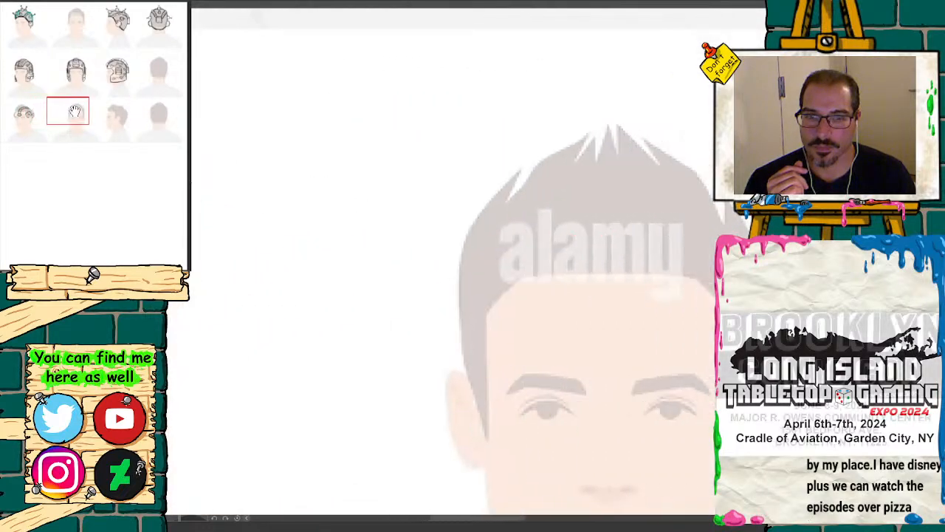
mouse_move(531, 241)
mouse_down()
mouse_move(579, 235)
mouse_move(556, 208)
mouse_move(538, 231)
mouse_move(526, 308)
mouse_up()
drag(577, 231, 595, 319)
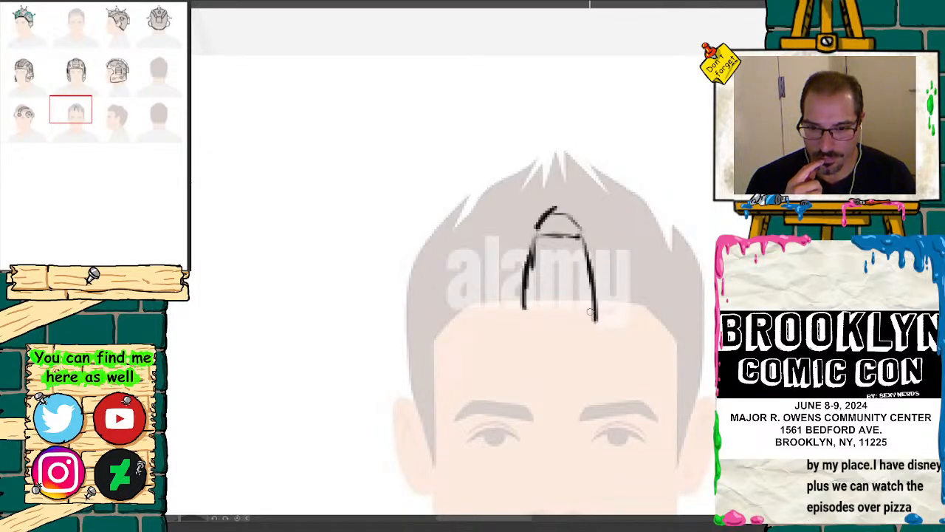
Step: Compare the front-view band with the surrounding views, then darken and extend its sides and redraw its top edge
key(ctrl+minus)
key(ctrl+minus)
key(ctrl+minus)
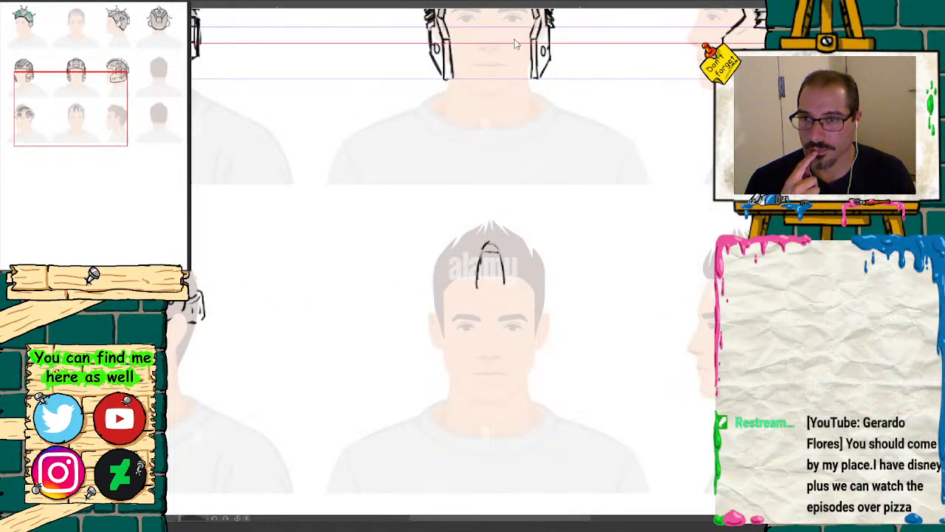
key(ctrl+plus)
key(ctrl+plus)
key(ctrl+plus)
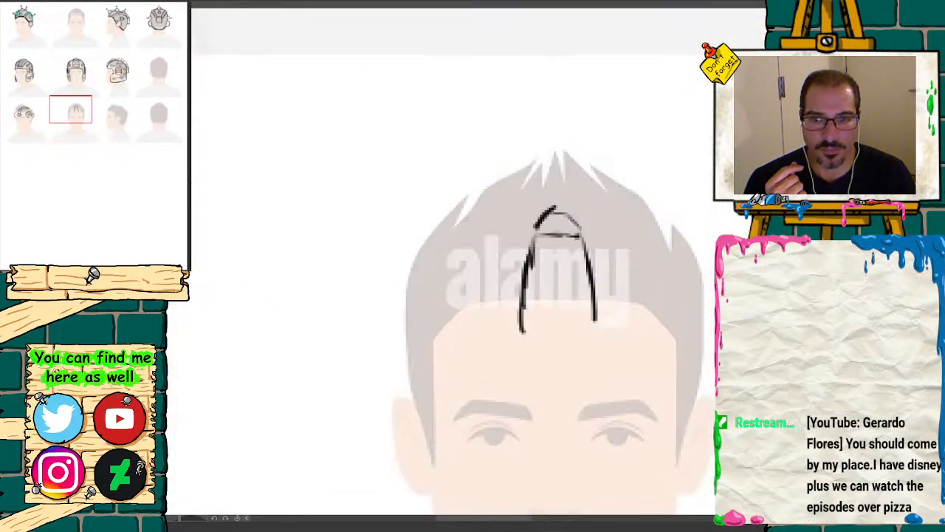
mouse_move(536, 230)
mouse_down()
mouse_move(551, 224)
mouse_move(587, 240)
mouse_move(542, 226)
mouse_move(521, 332)
mouse_up()
drag(578, 232, 593, 321)
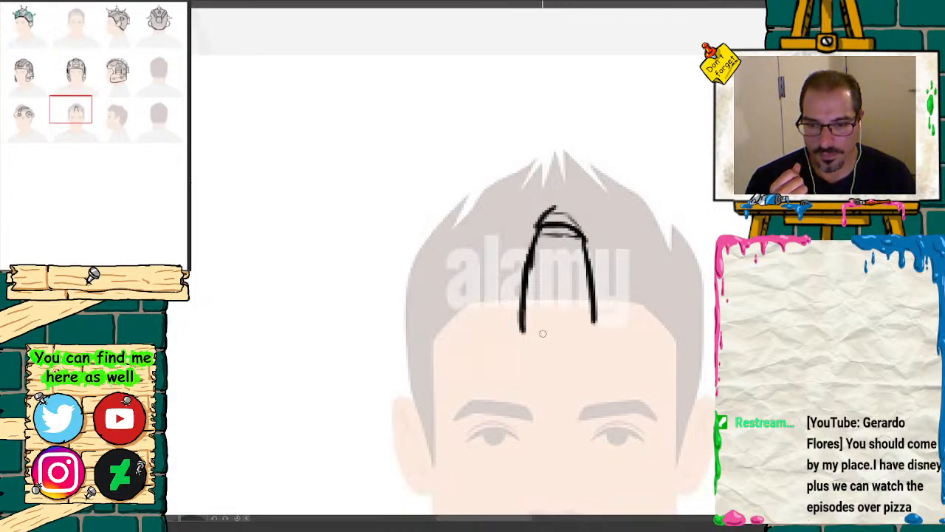
Step: Draw a forehead disc with a center circle below the front-view band, erase the stray cap lines, and add short curved marks inside the band
mouse_move(518, 338)
mouse_down()
mouse_move(522, 376)
mouse_move(562, 393)
mouse_move(600, 353)
mouse_move(578, 322)
mouse_move(523, 336)
mouse_move(550, 393)
mouse_move(607, 341)
mouse_move(544, 319)
mouse_move(540, 372)
mouse_move(565, 365)
mouse_move(565, 344)
mouse_up()
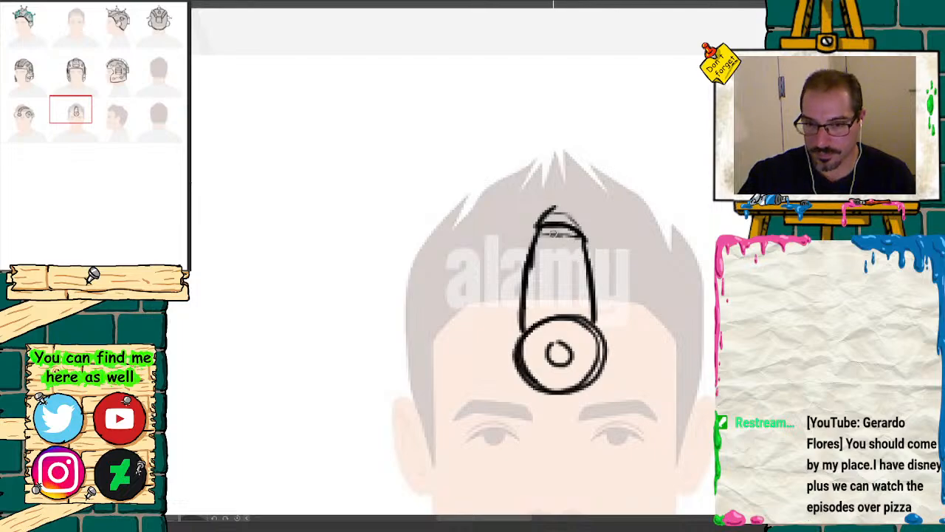
key(e)
mouse_move(542, 214)
mouse_down()
mouse_move(581, 213)
mouse_move(532, 222)
mouse_up()
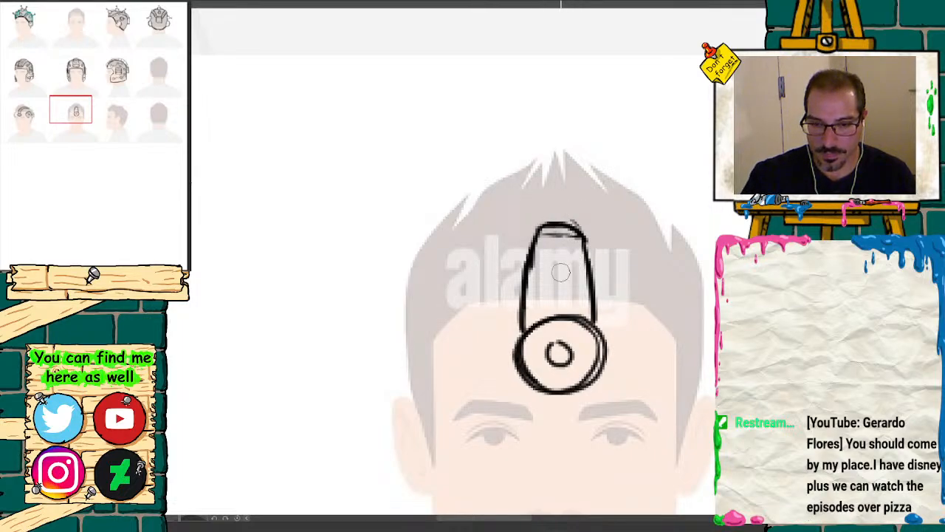
key(b)
mouse_move(545, 292)
mouse_down()
mouse_move(576, 290)
mouse_move(579, 267)
mouse_up()
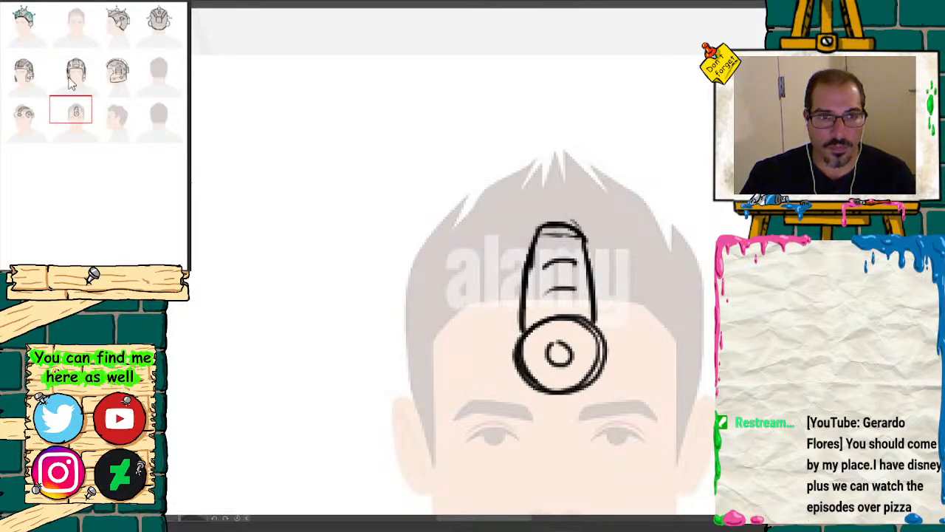
Step: Draw a curved temple-piece edge on one side of the front view, and place two horizontal guides at the three-quarter temple disc's upper and lower edges
mouse_move(71, 110)
mouse_down()
mouse_move(29, 114)
mouse_move(71, 125)
mouse_move(78, 116)
mouse_up()
mouse_move(579, 153)
mouse_down()
mouse_move(573, 240)
mouse_move(574, 149)
mouse_move(596, 147)
mouse_up()
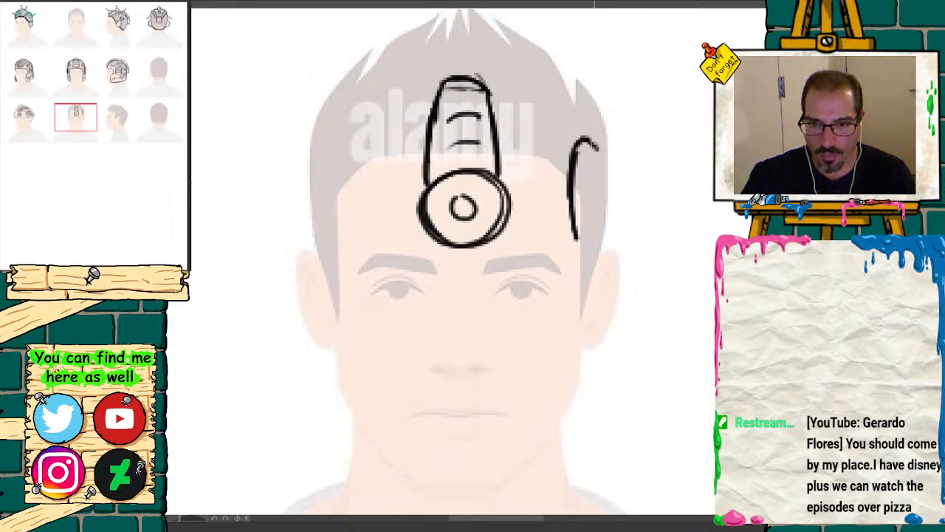
key(ctrl+minus)
key(ctrl+minus)
key(ctrl+minus)
key(ctrl+minus)
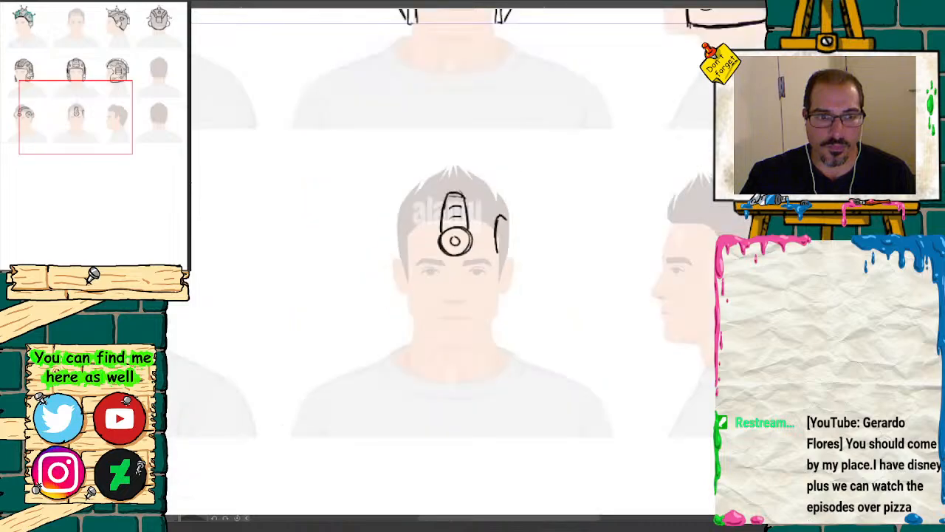
drag(498, 6, 497, 241)
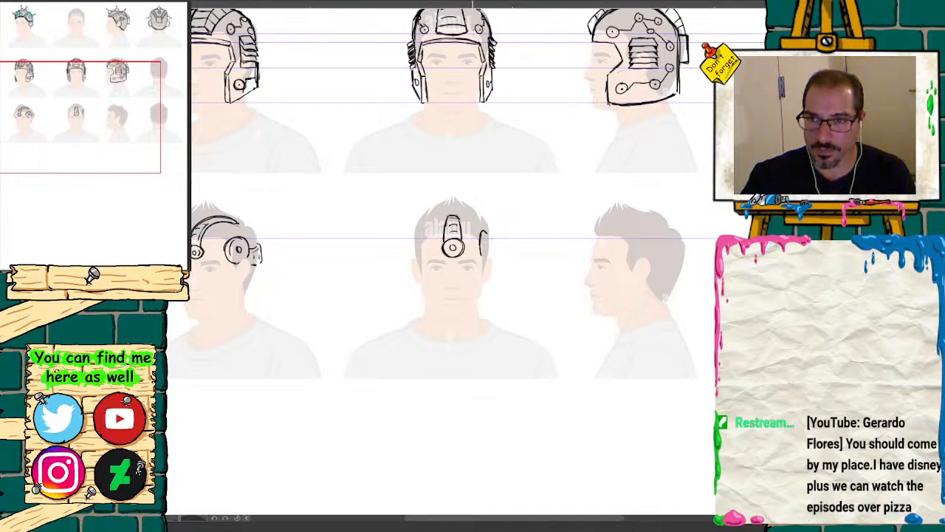
drag(471, 7, 471, 268)
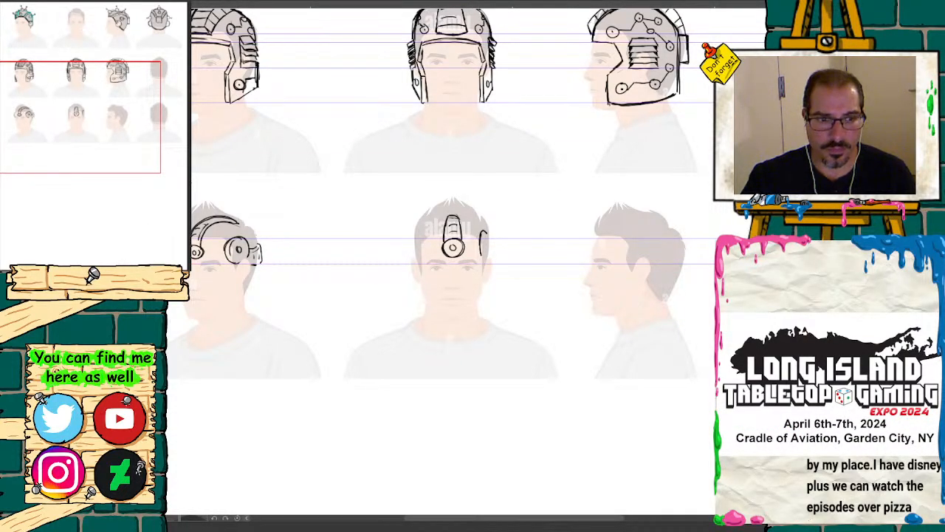
Step: Erase the curved temple-piece edge from the third row's front view
key(ctrl+plus)
key(ctrl+plus)
key(ctrl+plus)
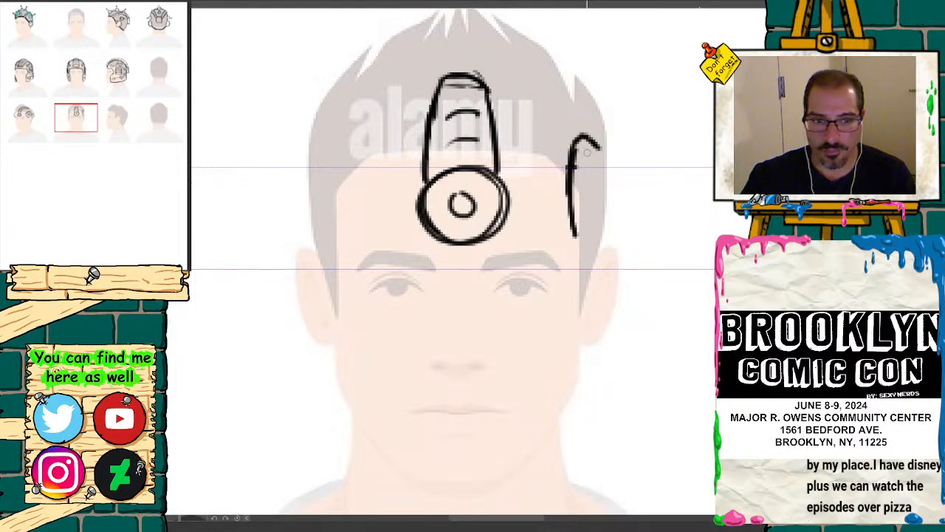
key(ctrl+comma)
key(ctrl+comma)
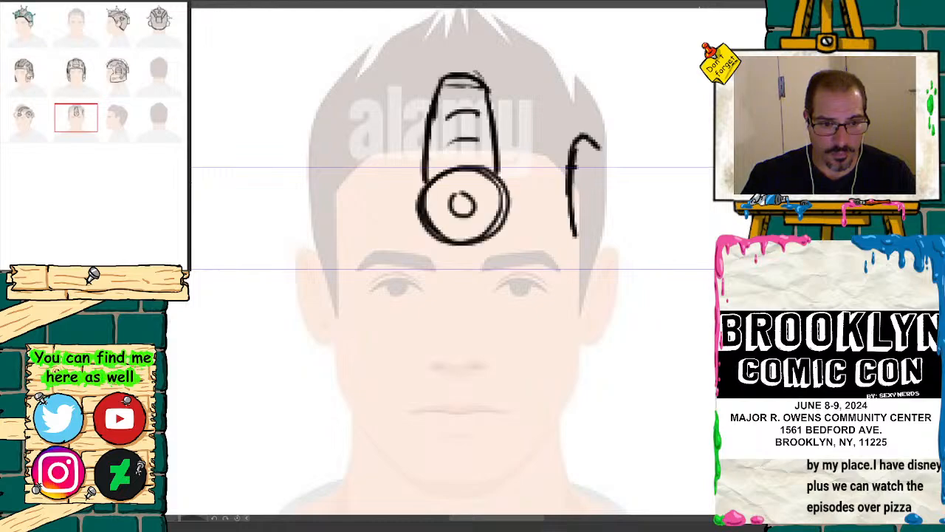
mouse_move(523, 196)
mouse_down()
mouse_move(569, 213)
mouse_move(544, 217)
mouse_move(570, 222)
mouse_move(562, 205)
mouse_up()
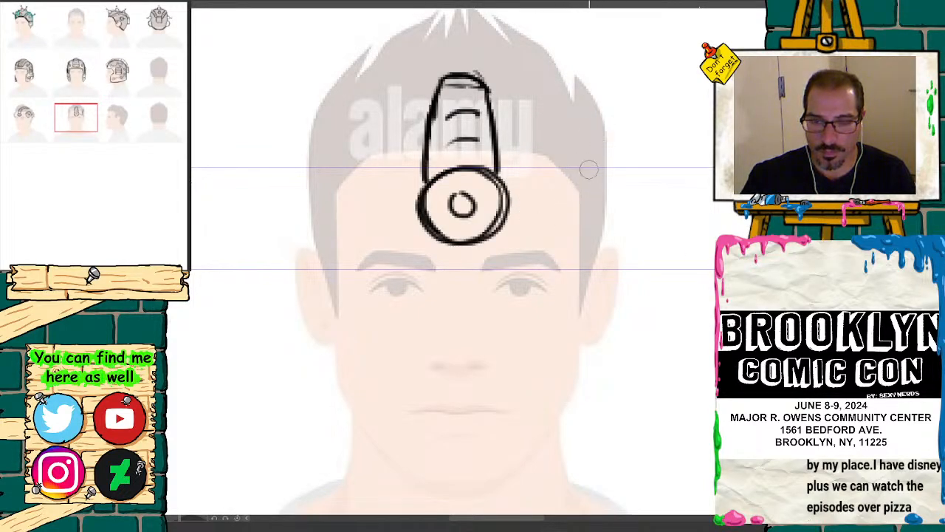
Step: Mark the two guide heights beside the front-view forehead and draw the temple piece's curved inner edge between them
key(p)
click(562, 166)
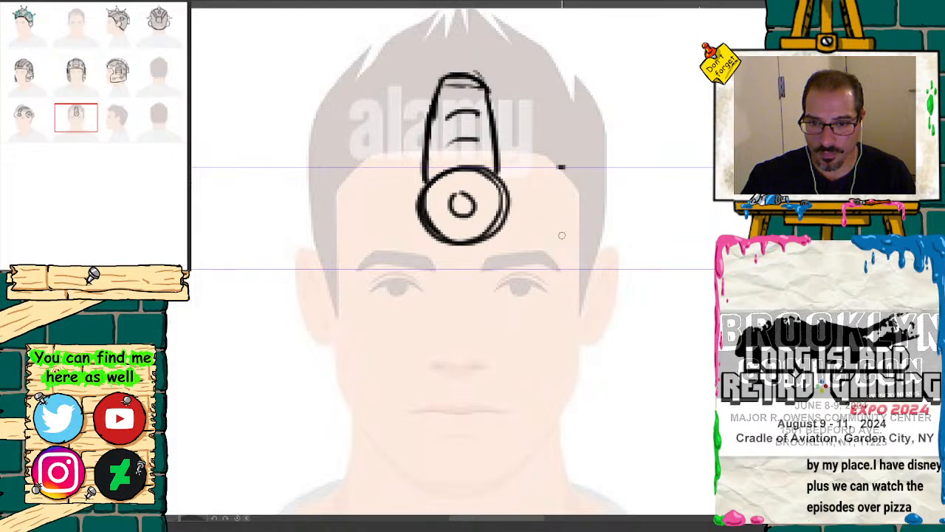
mouse_move(565, 220)
mouse_down()
mouse_move(566, 168)
mouse_move(575, 257)
mouse_move(574, 158)
mouse_move(571, 249)
mouse_move(581, 271)
mouse_up()
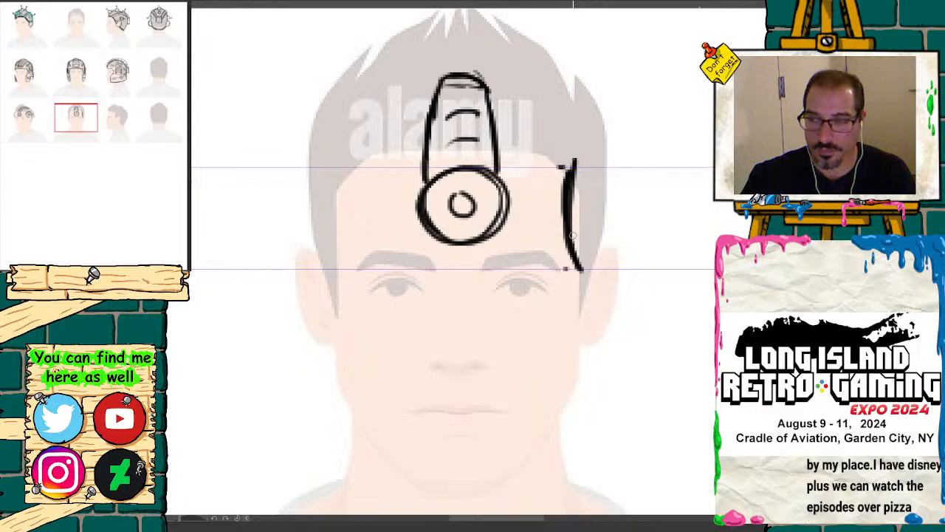
key(ctrl+z)
key(ctrl+z)
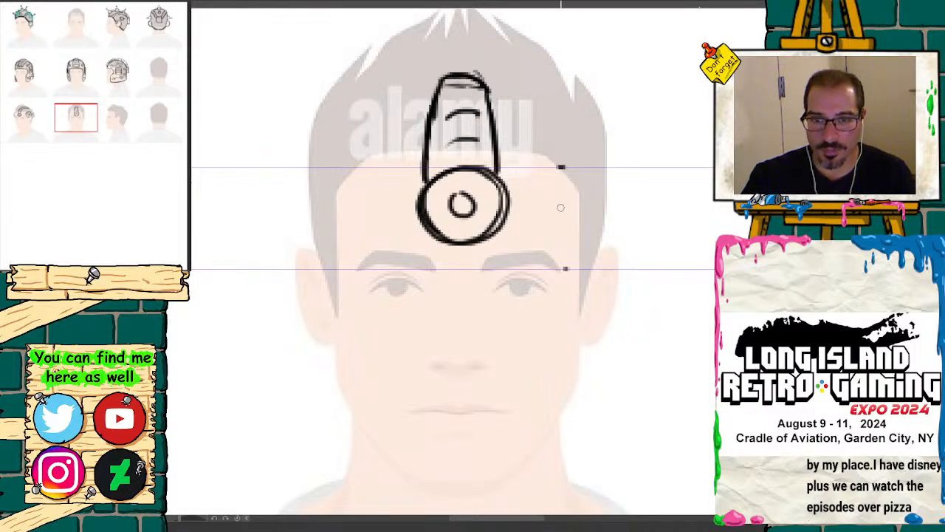
mouse_move(584, 214)
mouse_down()
mouse_move(583, 171)
mouse_move(588, 265)
mouse_up()
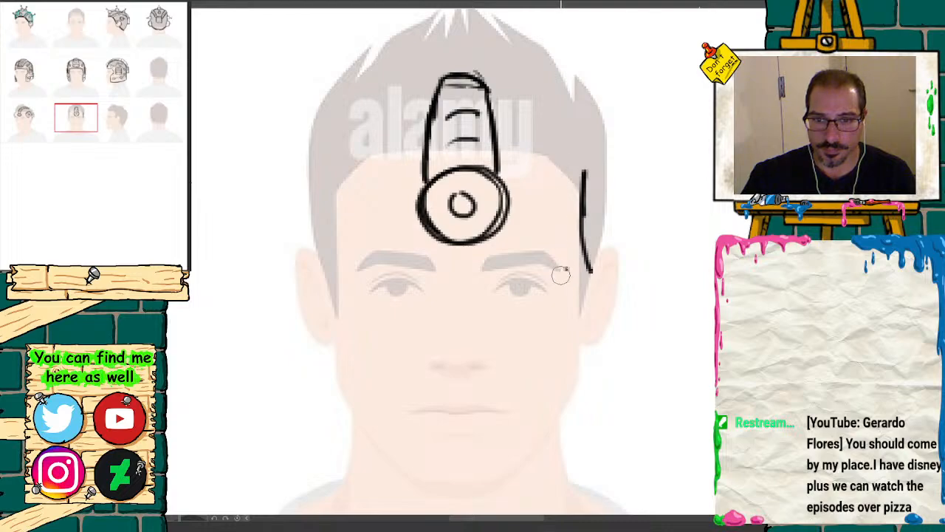
Step: Draw narrow edge-on temple discs on both sides of the front-view head, each with a small outer knob
drag(332, 176, 329, 267)
mouse_move(332, 169)
mouse_down()
mouse_move(338, 242)
mouse_move(330, 160)
mouse_move(319, 155)
mouse_move(298, 191)
mouse_move(297, 226)
mouse_move(326, 266)
mouse_up()
drag(301, 226, 302, 162)
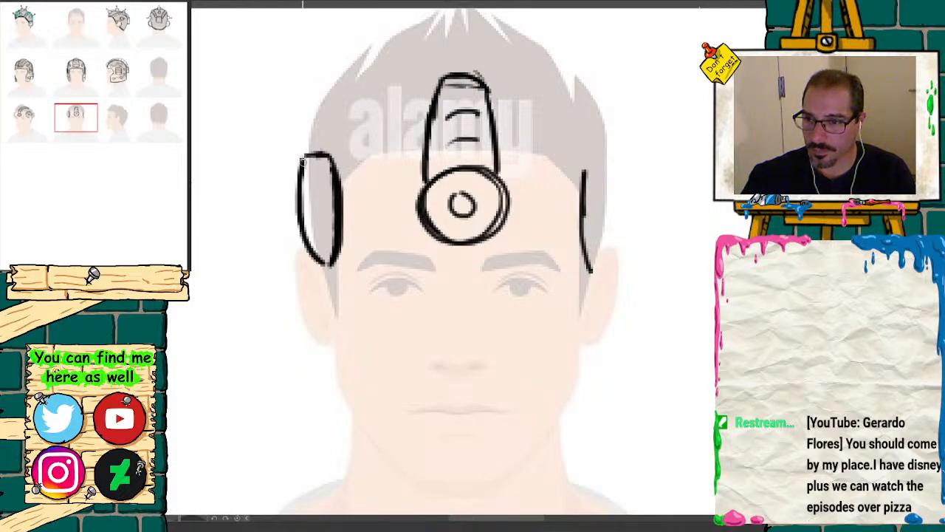
key(e)
mouse_move(302, 197)
mouse_down()
mouse_move(302, 216)
mouse_move(306, 197)
mouse_move(306, 211)
mouse_move(293, 194)
mouse_up()
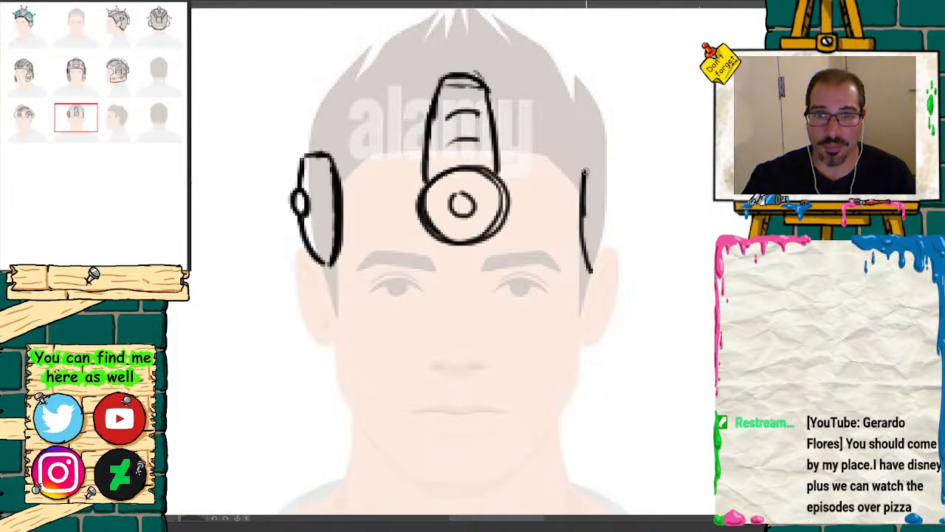
mouse_move(586, 172)
mouse_down()
mouse_move(609, 170)
mouse_move(613, 221)
mouse_move(614, 251)
mouse_move(591, 270)
mouse_up()
mouse_move(617, 216)
mouse_down()
mouse_move(621, 201)
mouse_move(619, 219)
mouse_move(610, 212)
mouse_move(616, 223)
mouse_up()
Step: Draw the forehead disc edge-on with a small front knob on the third row's side view
key(ctrl+minus)
key(ctrl+minus)
key(ctrl+minus)
key(ctrl+minus)
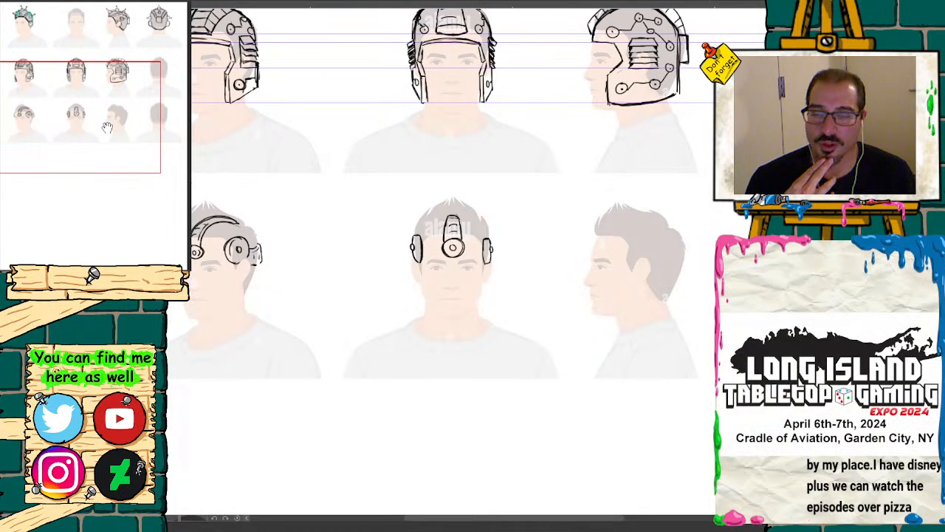
drag(95, 140, 102, 123)
click(133, 279)
click(133, 279)
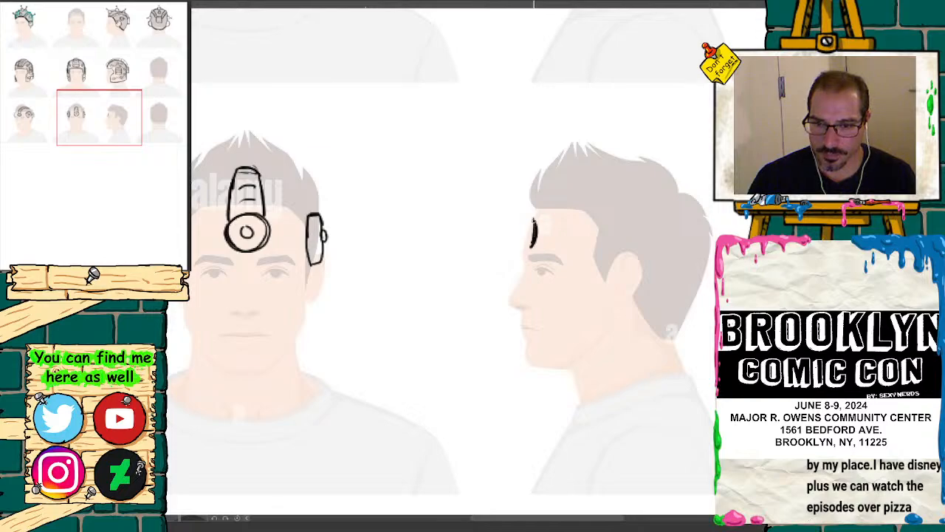
drag(534, 221, 522, 230)
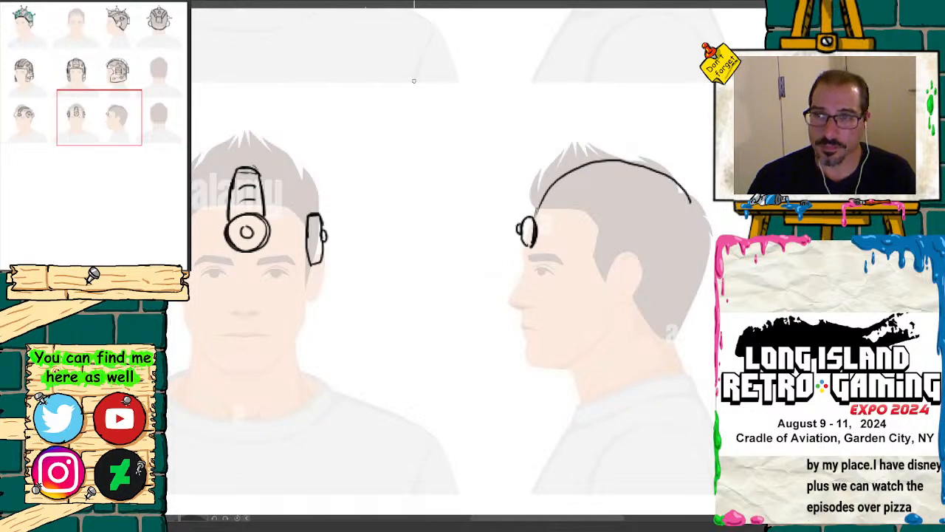
Step: Undo the single band arc and redraw the side-view band as two parallel curves from the forehead disc over the hair
key(ctrl+z)
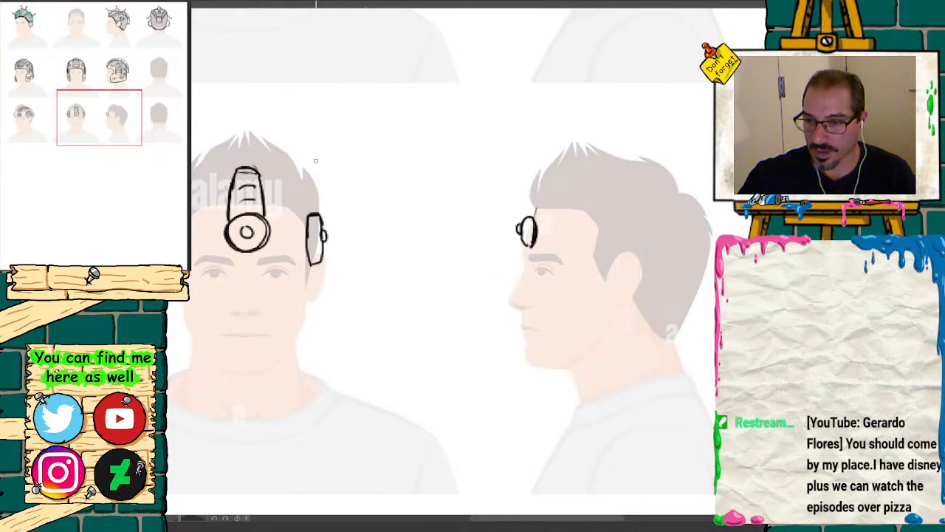
mouse_move(316, 161)
mouse_down()
mouse_move(289, 183)
mouse_move(373, 354)
mouse_up()
drag(104, 105, 116, 105)
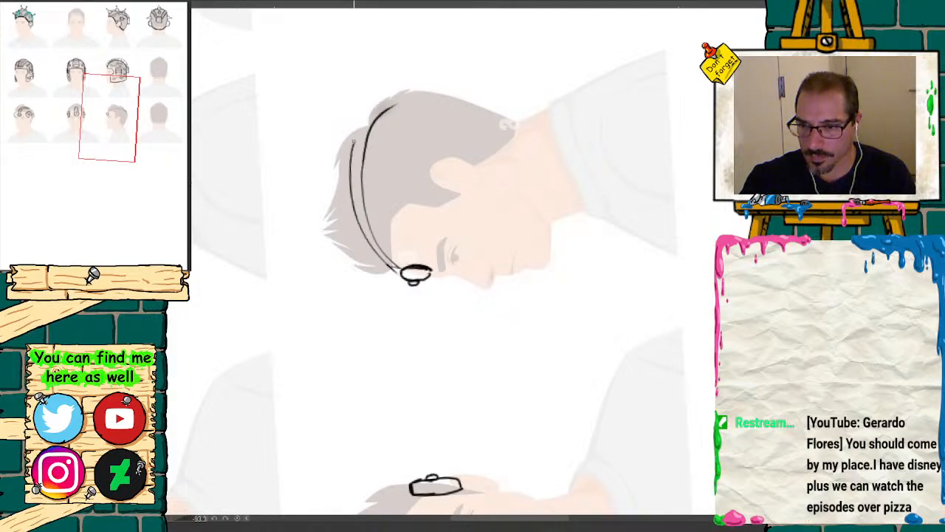
drag(403, 94, 432, 96)
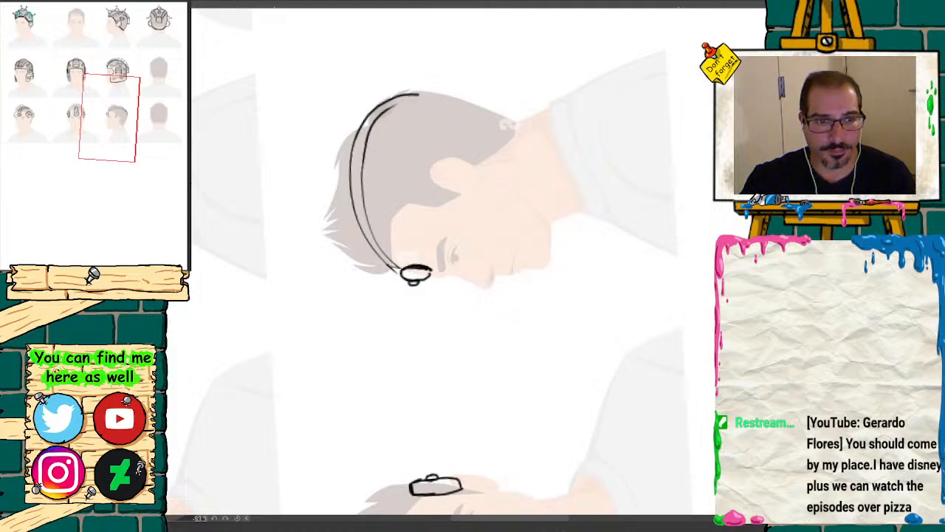
Step: Darken and thicken the upper and lower edges of the side-view band from the back of the head to the forehead disc
click(169, 277)
mouse_move(134, 130)
mouse_down()
mouse_move(77, 139)
mouse_move(127, 137)
mouse_move(126, 118)
mouse_up()
click(142, 270)
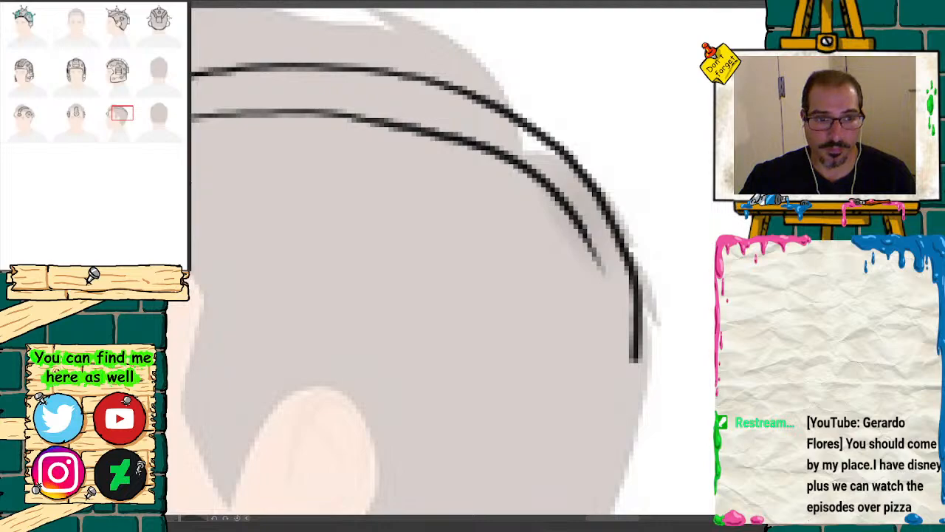
key(ctrl+minus)
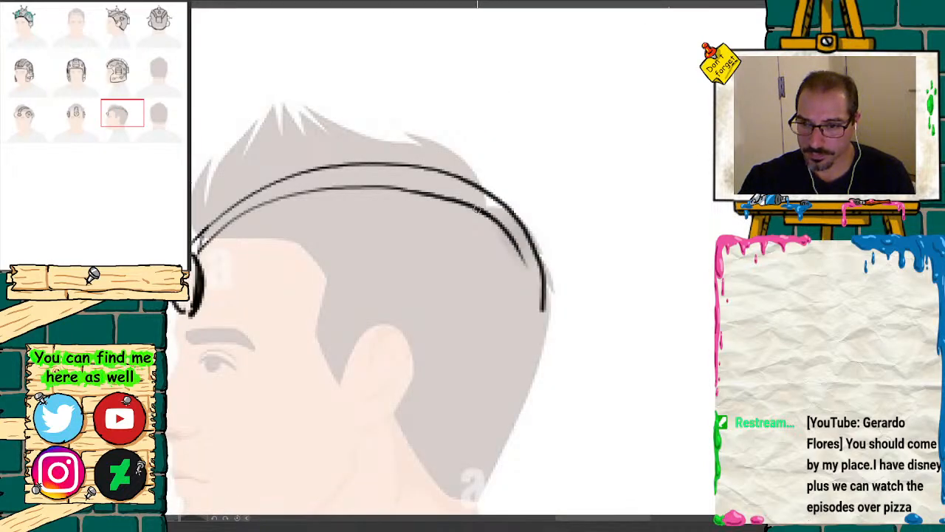
mouse_move(481, 212)
mouse_down()
mouse_move(428, 192)
mouse_move(302, 193)
mouse_move(247, 217)
mouse_move(196, 268)
mouse_move(206, 222)
mouse_move(325, 162)
mouse_move(407, 157)
mouse_move(521, 210)
mouse_up()
mouse_move(543, 296)
mouse_down()
mouse_move(518, 222)
mouse_move(470, 185)
mouse_move(399, 164)
mouse_move(324, 160)
mouse_move(229, 199)
mouse_move(193, 241)
mouse_move(215, 244)
mouse_up()
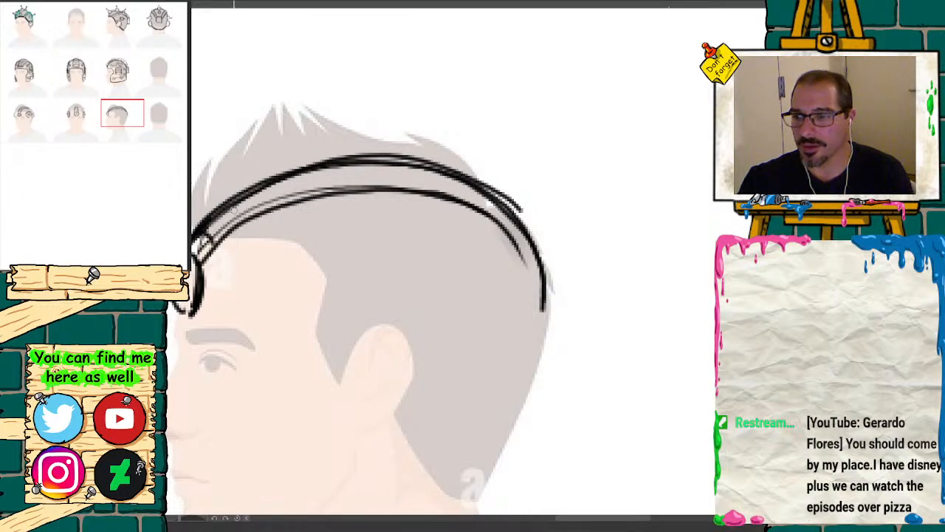
Step: Divide the front part of the side-view band with four short cross lines
drag(235, 205, 250, 216)
drag(284, 184, 299, 198)
drag(334, 169, 353, 187)
drag(382, 165, 391, 187)
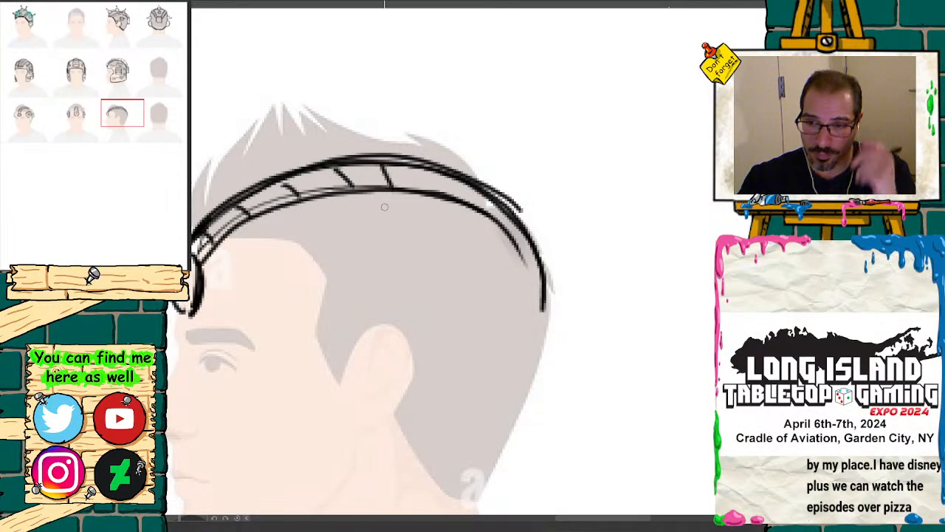
Step: Draw a large temple disc above the side-view ear, outline the ear's upper contour, and add a small circle inside the disc
mouse_move(128, 116)
mouse_down()
mouse_move(83, 117)
mouse_move(114, 116)
mouse_up()
mouse_move(509, 232)
mouse_down()
mouse_move(480, 251)
mouse_move(467, 301)
mouse_move(499, 335)
mouse_move(543, 335)
mouse_move(577, 288)
mouse_move(543, 231)
mouse_move(482, 238)
mouse_up()
mouse_move(465, 311)
mouse_down()
mouse_move(539, 337)
mouse_move(576, 281)
mouse_move(526, 224)
mouse_move(496, 226)
mouse_up()
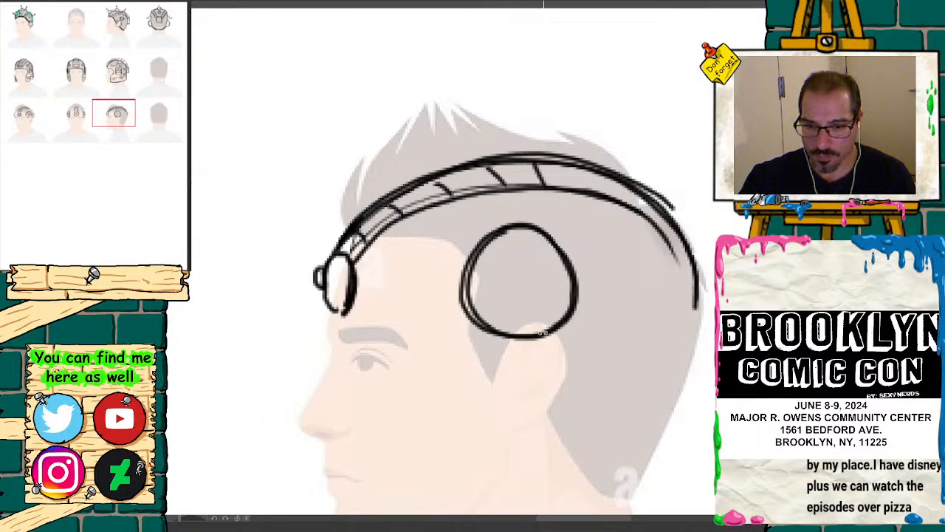
mouse_move(543, 344)
mouse_down()
mouse_move(519, 338)
mouse_move(551, 337)
mouse_move(513, 336)
mouse_move(496, 367)
mouse_move(534, 327)
mouse_move(561, 342)
mouse_move(567, 378)
mouse_move(552, 403)
mouse_up()
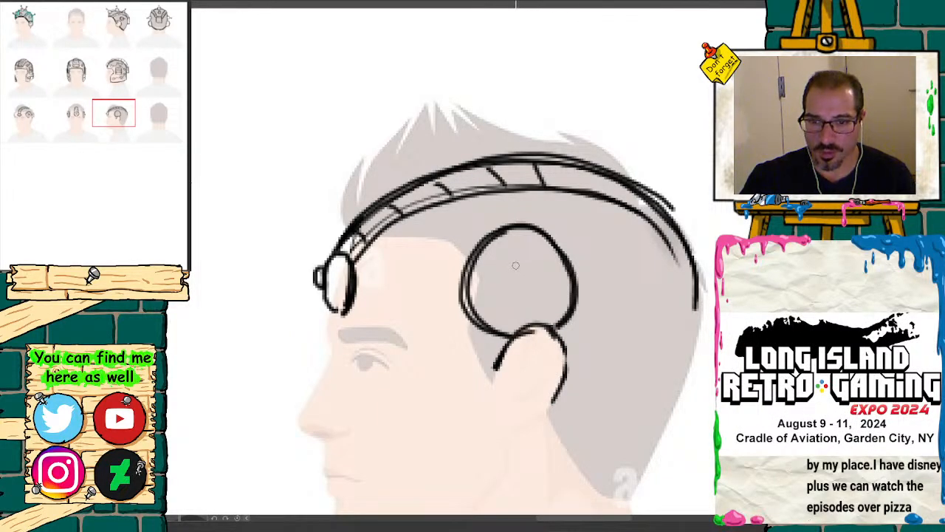
mouse_move(515, 265)
mouse_down()
mouse_move(507, 288)
mouse_move(518, 268)
mouse_up()
Step: Draw the two curved edges of a strap running from the side-view temple disc and ear to the back of the head
mouse_move(123, 119)
mouse_down()
mouse_move(91, 118)
mouse_move(140, 119)
mouse_move(38, 122)
mouse_move(127, 123)
mouse_up()
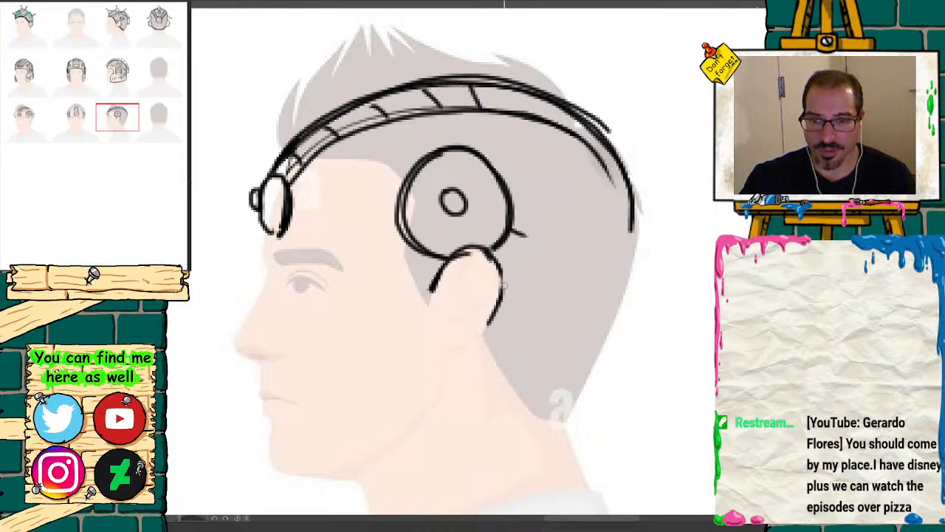
mouse_move(504, 290)
mouse_down()
mouse_move(543, 310)
mouse_move(608, 314)
mouse_move(626, 302)
mouse_up()
drag(514, 226, 617, 239)
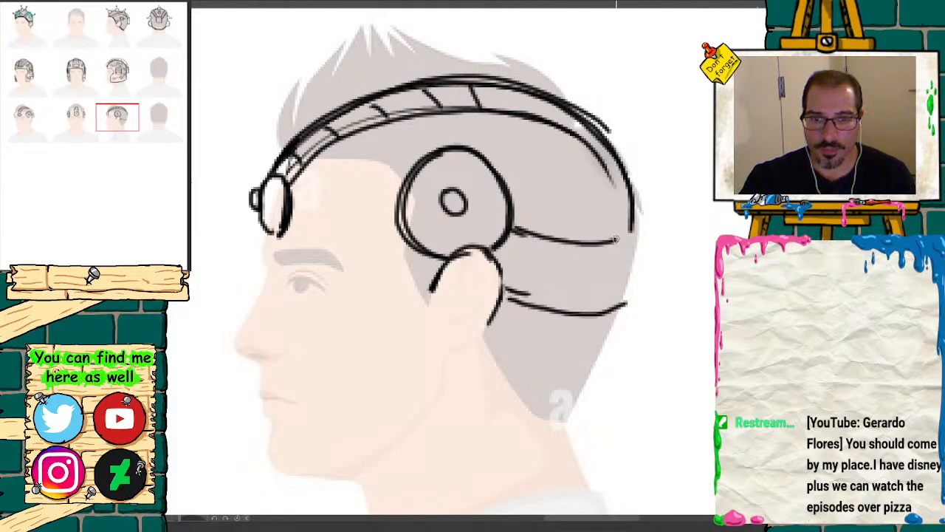
Step: Compare the third row's headset views, using a trial horizontal guide near the temple discs' lower edges
drag(125, 112, 60, 104)
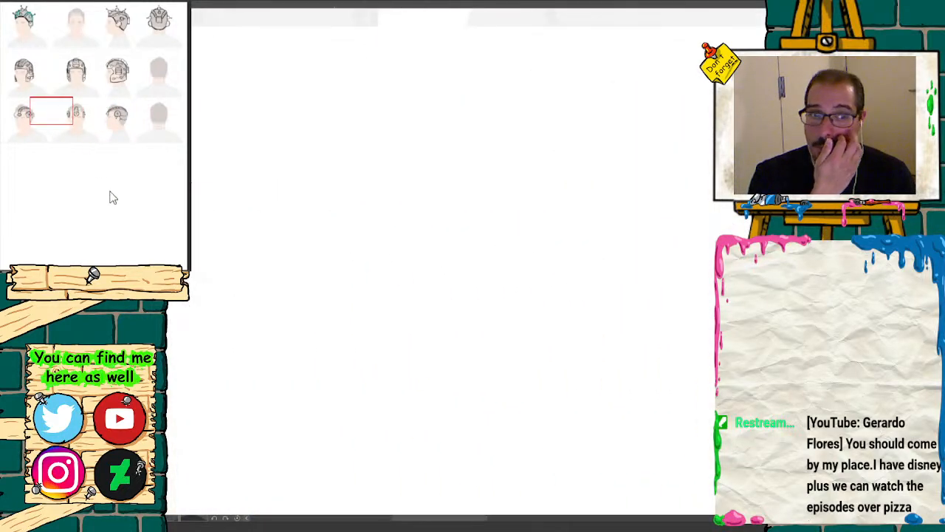
click(139, 274)
click(139, 275)
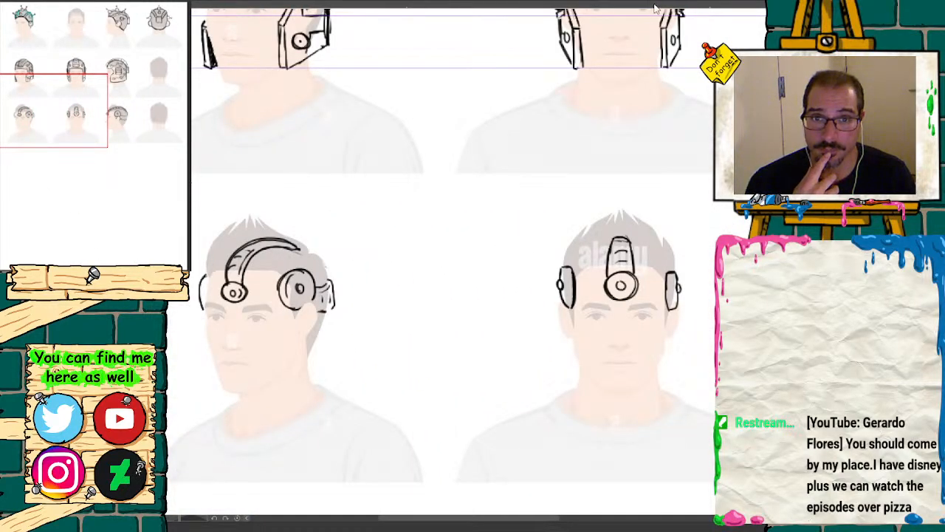
click(139, 274)
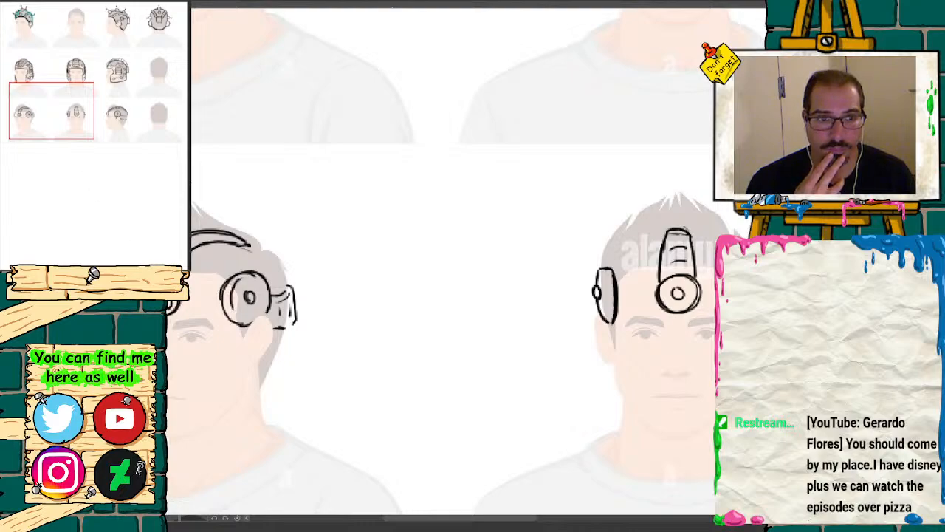
click(139, 274)
drag(77, 133, 90, 128)
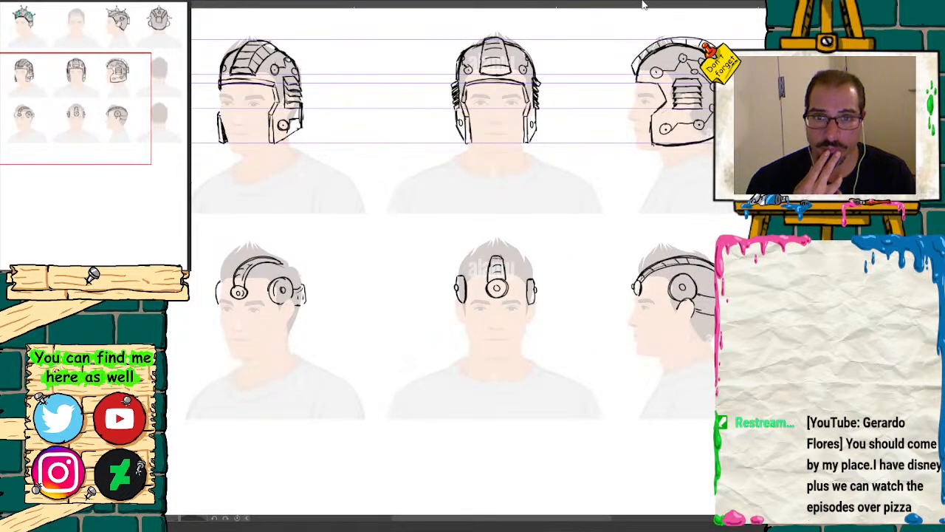
drag(643, 4, 642, 304)
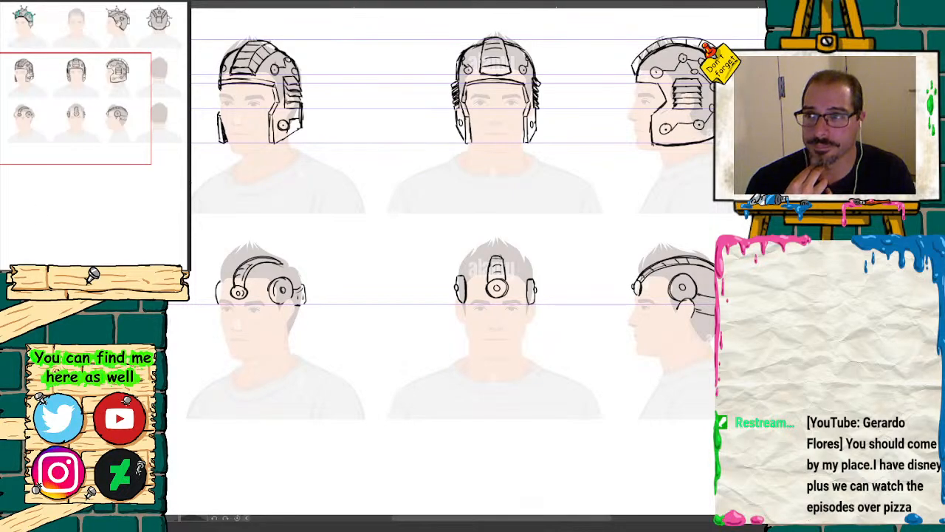
key(ctrl+z)
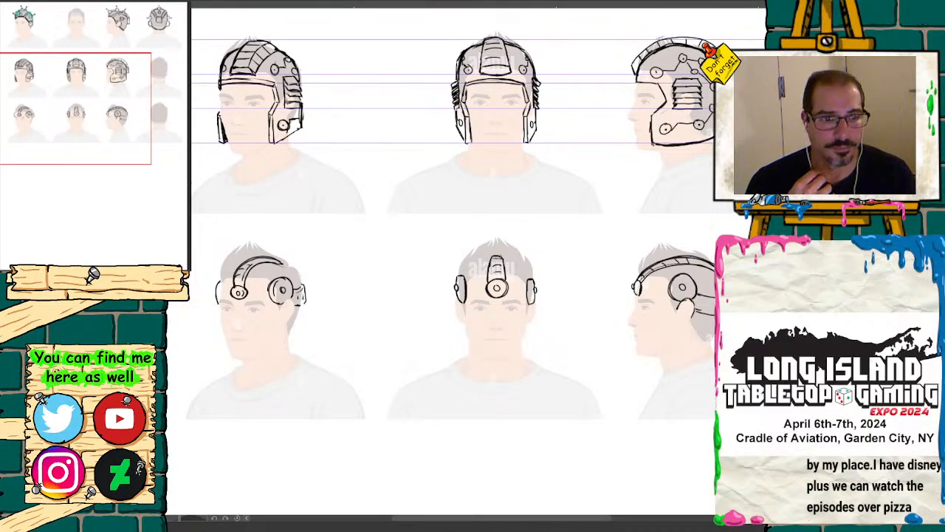
Step: Redraw the side-view temple disc with a lower upper edge and erase the old outline above it
key(ctrl+plus)
key(ctrl+plus)
key(ctrl+plus)
drag(69, 120, 128, 118)
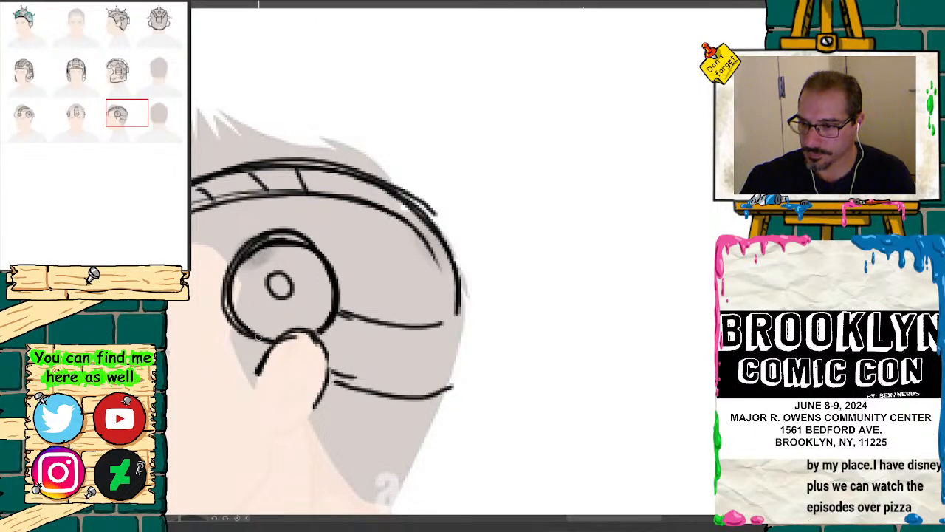
key(e)
drag(298, 226, 257, 231)
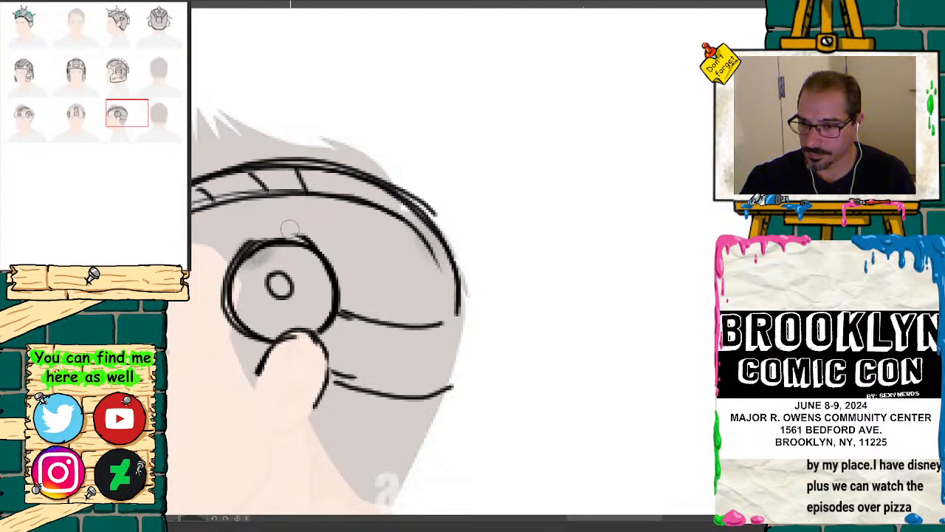
Step: Redraw the side-view strap's two edges higher, extend the band's inner edge down to meet it, and erase the old strap lines
key(p)
mouse_move(326, 356)
mouse_down()
mouse_move(384, 370)
mouse_move(449, 363)
mouse_up()
drag(334, 288, 457, 299)
drag(423, 243, 449, 297)
key(e)
drag(360, 315, 405, 329)
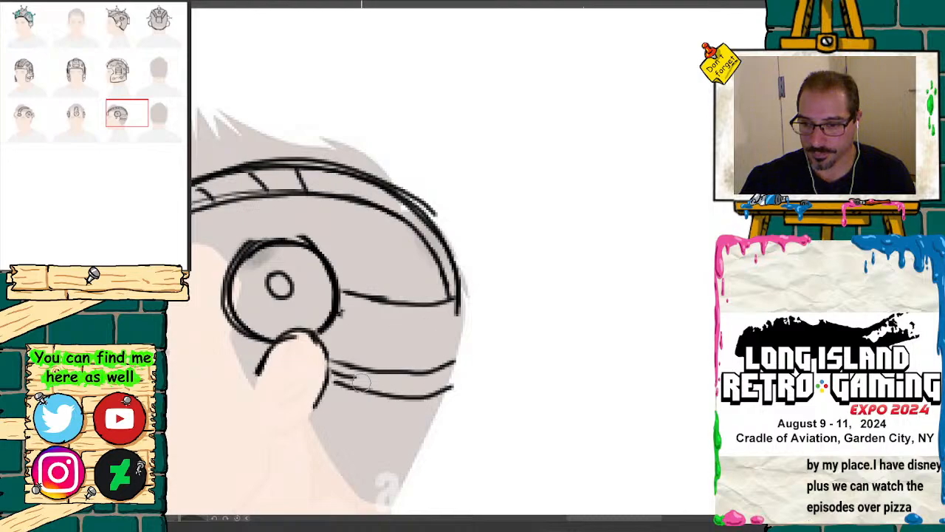
mouse_move(347, 384)
mouse_down()
mouse_move(399, 399)
mouse_move(449, 391)
mouse_up()
Step: Add a second line under the strap's upper edge with short cross marks, and close the strap with a rounded rear piece
mouse_move(342, 305)
mouse_down()
mouse_move(381, 322)
mouse_move(442, 323)
mouse_move(452, 285)
mouse_move(462, 285)
mouse_move(448, 294)
mouse_move(477, 287)
mouse_move(484, 318)
mouse_move(464, 374)
mouse_up()
key(e)
key(b)
mouse_move(453, 300)
mouse_down()
mouse_move(465, 284)
mouse_move(429, 304)
mouse_move(457, 319)
mouse_move(474, 301)
mouse_up()
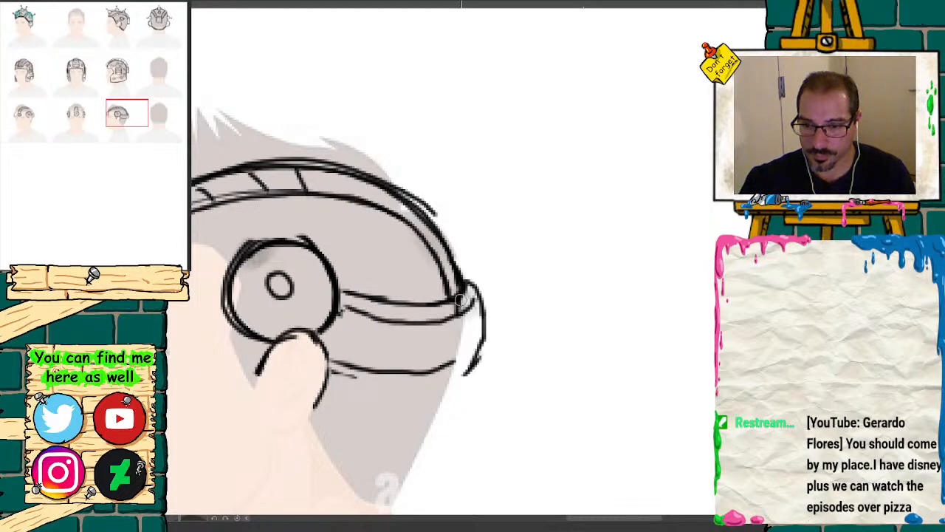
mouse_move(432, 307)
mouse_down()
mouse_move(434, 319)
mouse_move(409, 319)
mouse_up()
mouse_move(326, 356)
mouse_down()
mouse_move(412, 373)
mouse_move(476, 371)
mouse_up()
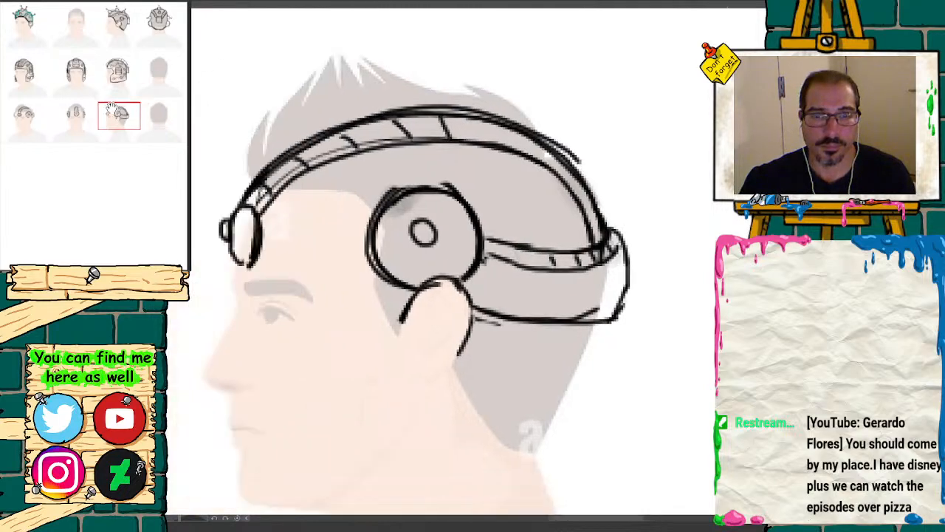
Step: Check the three-quarter view's strap and draw a vertical division line across the side-view strap behind the temple disc
click(24, 114)
drag(20, 110, 117, 112)
drag(455, 235, 456, 263)
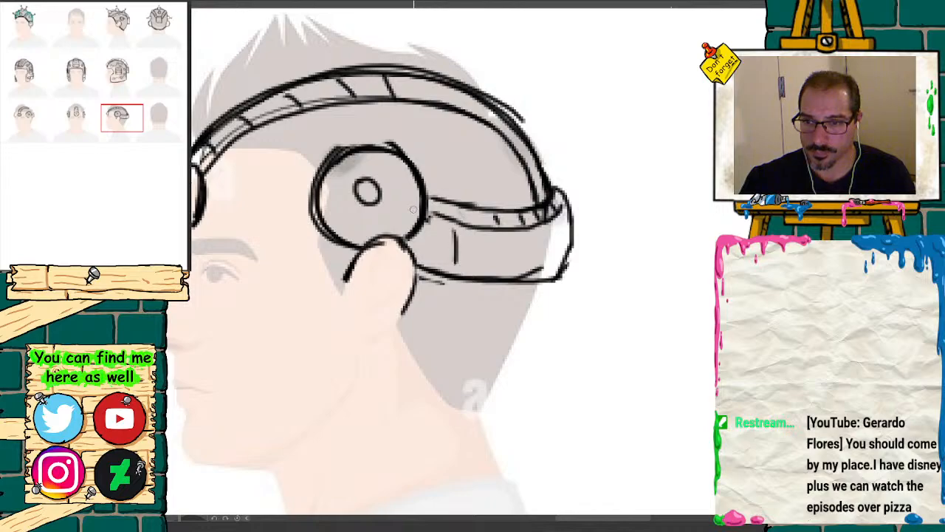
Step: Draw three more vertical division lines across the side-view strap, spaced toward its rounded rear end
drag(496, 233, 498, 268)
drag(534, 235, 536, 268)
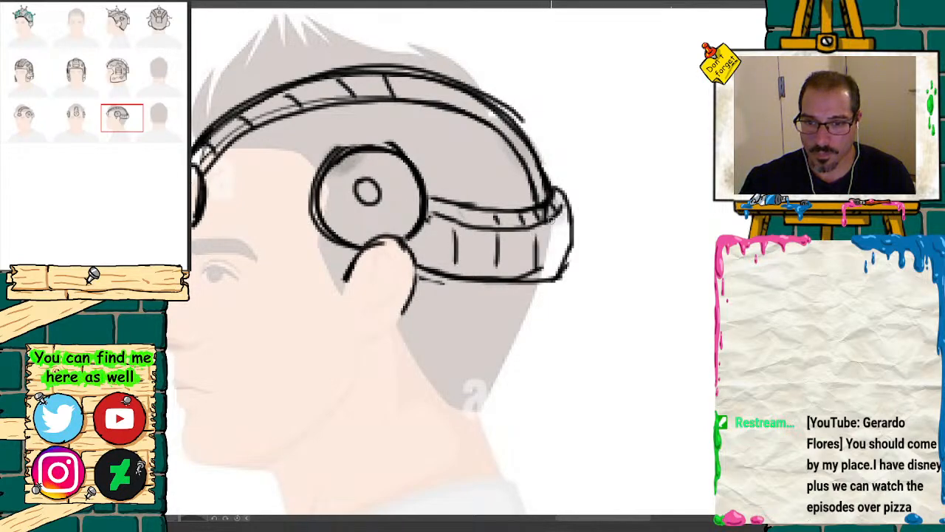
drag(551, 216, 552, 256)
Step: Thicken the side-view strap's rear, lower and upper contours, and redraw the front part of the head band's inner edge
mouse_move(567, 193)
mouse_down()
mouse_move(572, 255)
mouse_move(530, 285)
mouse_move(435, 279)
mouse_up()
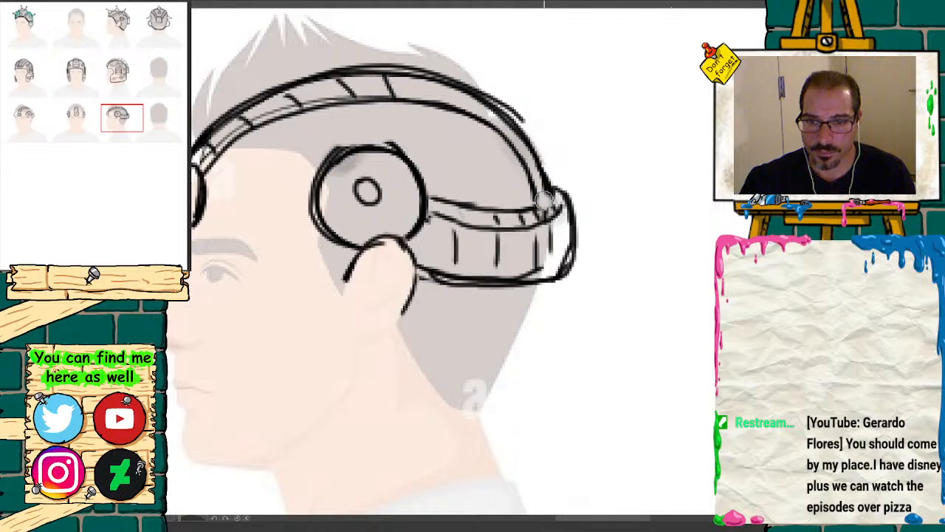
mouse_move(535, 195)
mouse_down()
mouse_move(537, 206)
mouse_move(549, 192)
mouse_move(539, 223)
mouse_move(489, 229)
mouse_move(437, 219)
mouse_up()
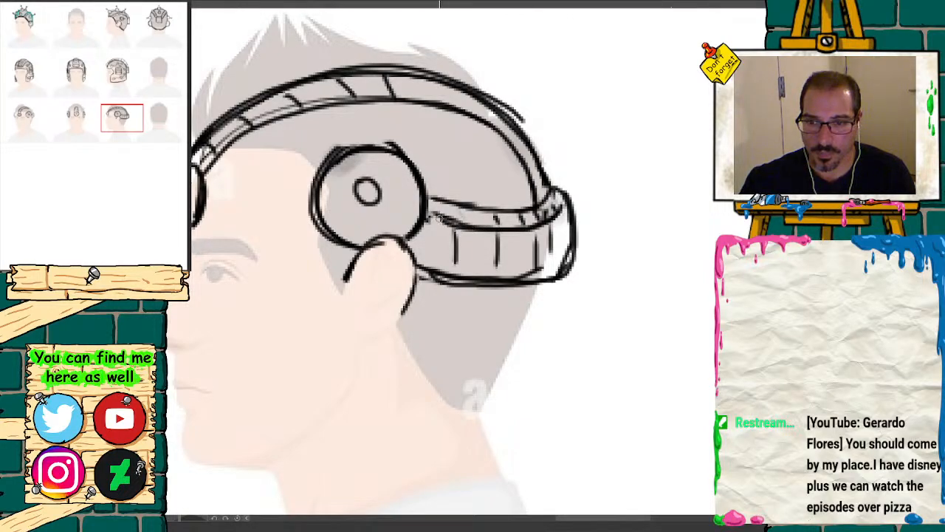
mouse_move(425, 267)
mouse_down()
mouse_move(468, 288)
mouse_move(553, 290)
mouse_move(568, 273)
mouse_move(455, 275)
mouse_up()
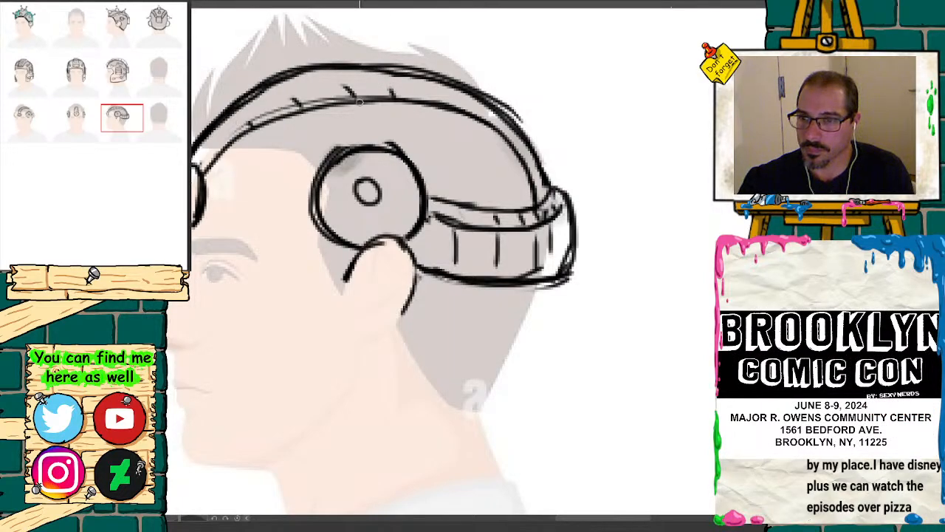
mouse_move(361, 102)
mouse_down()
mouse_move(273, 121)
mouse_move(214, 167)
mouse_move(205, 212)
mouse_up()
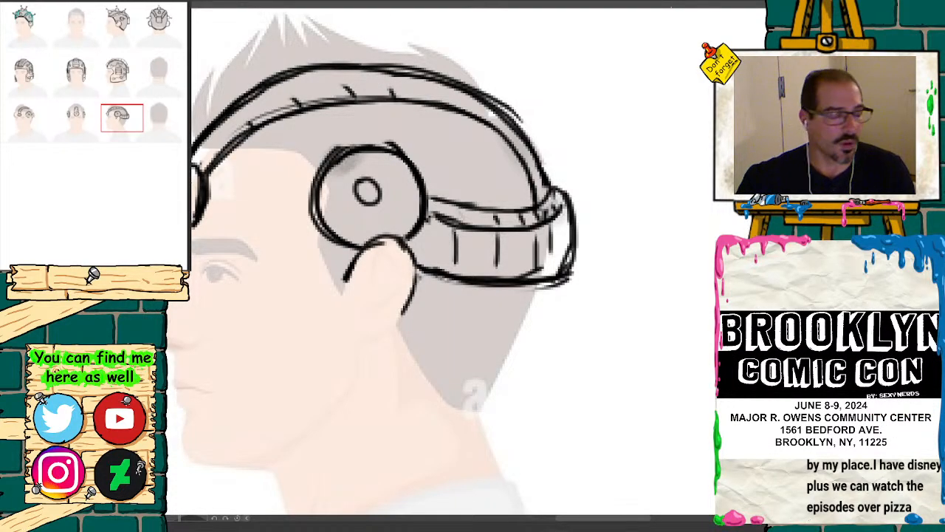
Step: Select the middle row of head references and move it up closer to the top row
key(ctrl+minus)
key(ctrl+minus)
key(ctrl+minus)
key(ctrl+minus)
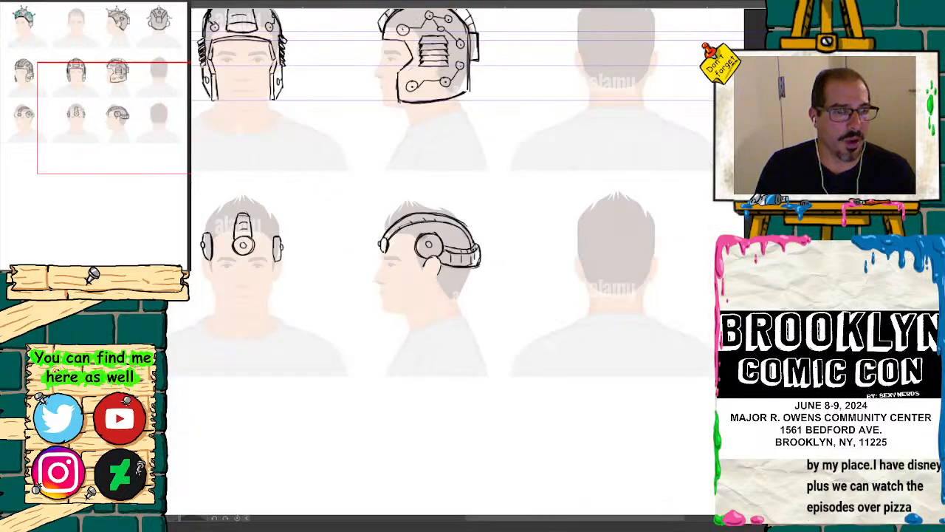
drag(148, 155, 121, 115)
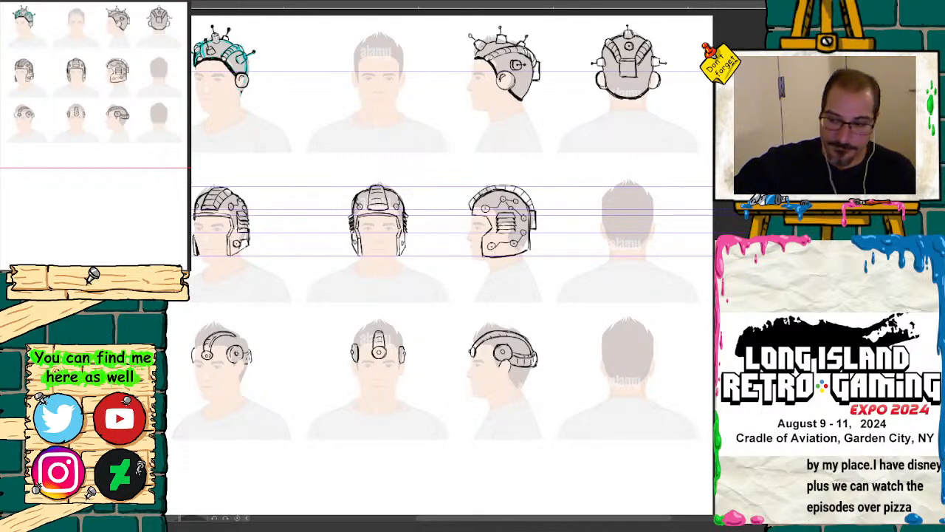
mouse_move(122, 138)
mouse_down()
mouse_move(123, 119)
mouse_move(120, 132)
mouse_up()
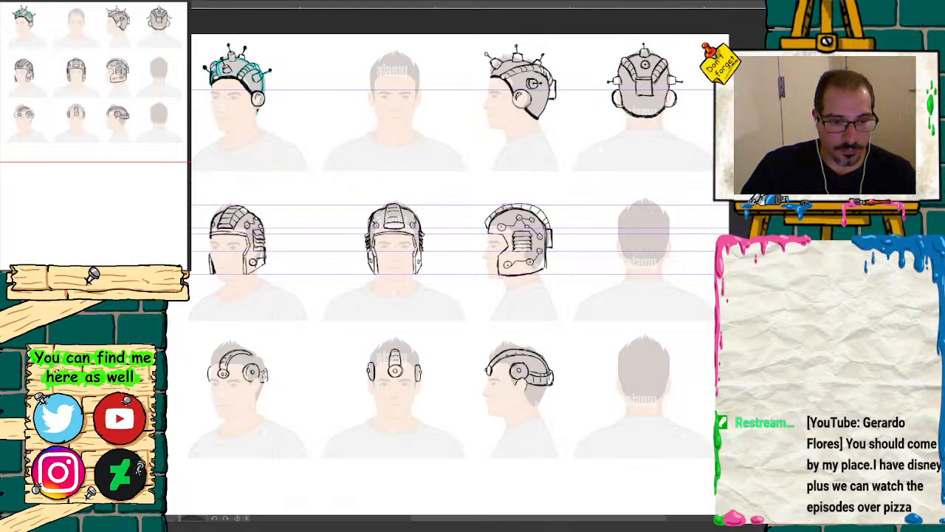
drag(731, 458, 173, 474)
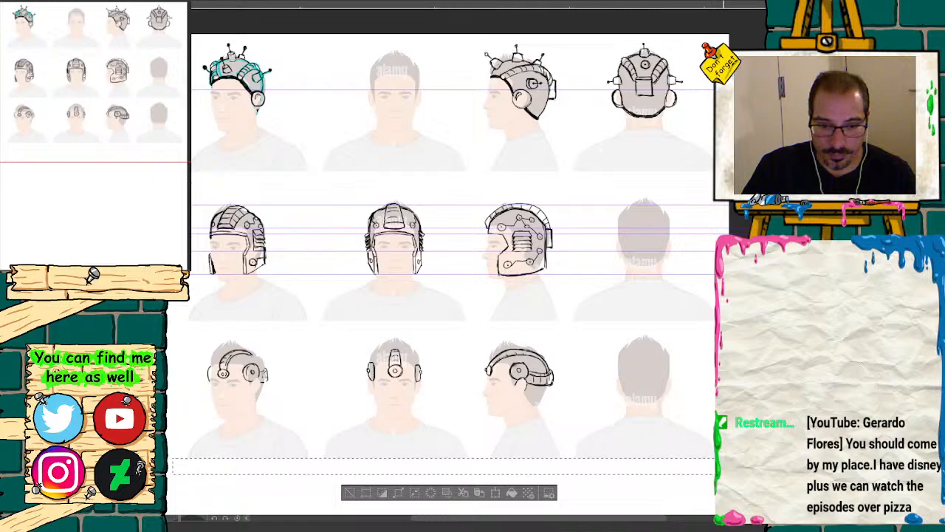
mouse_move(727, 334)
mouse_down()
mouse_move(161, 333)
mouse_move(152, 206)
mouse_move(161, 148)
mouse_move(168, 205)
mouse_up()
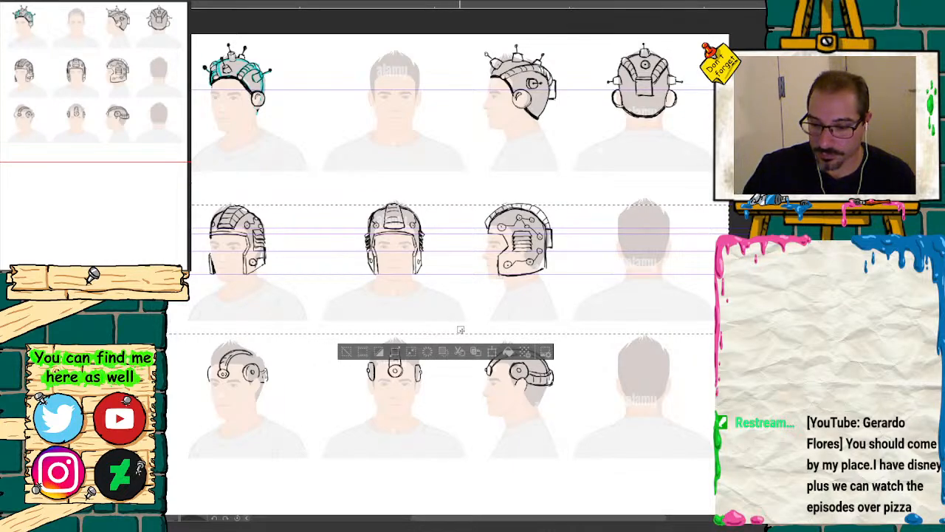
key(k)
drag(458, 298, 458, 277)
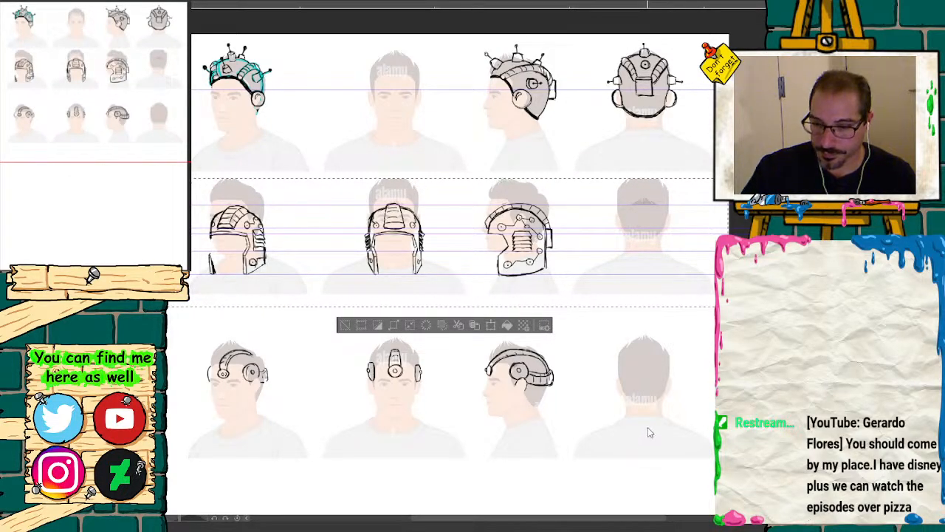
key(ctrl+d)
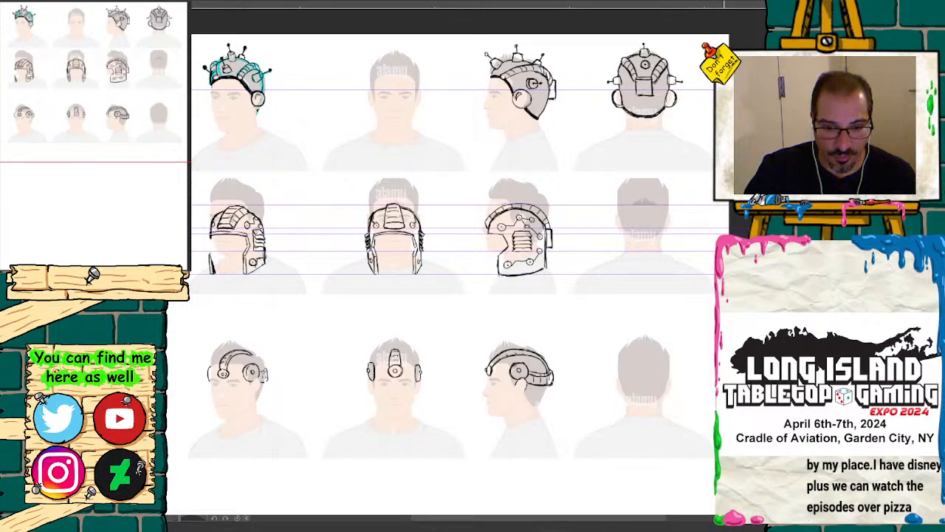
Step: Move the third row of head references up toward the middle row, and shift its headset sketches up by the same amount
mouse_move(715, 476)
mouse_down()
mouse_move(515, 385)
mouse_move(167, 291)
mouse_move(167, 322)
mouse_up()
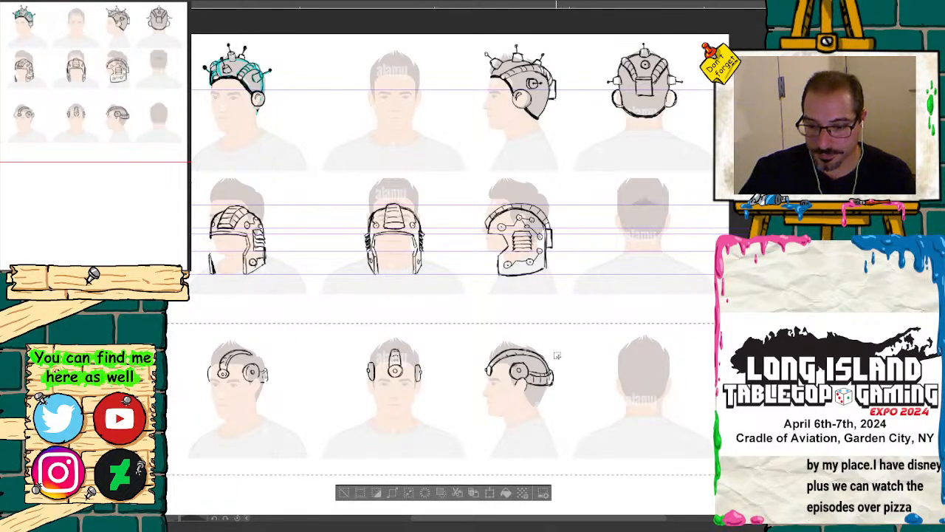
drag(553, 370, 550, 332)
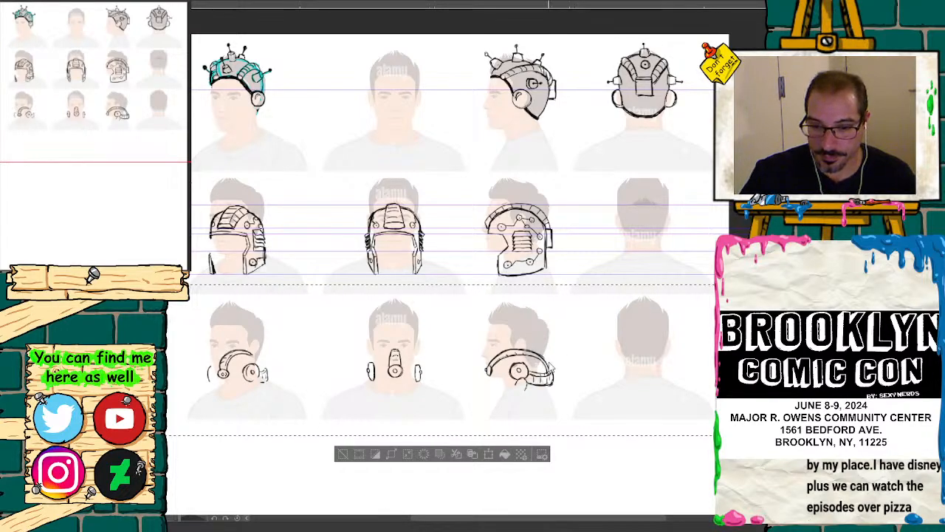
drag(548, 370, 548, 329)
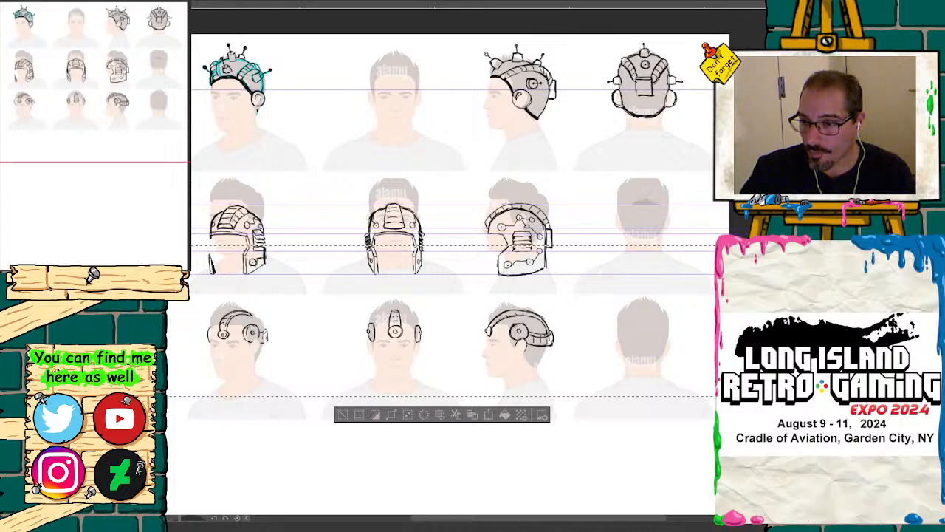
Step: Select the middle-row helmet sketches and move them up to fit over their shifted head references
drag(751, 274, 752, 274)
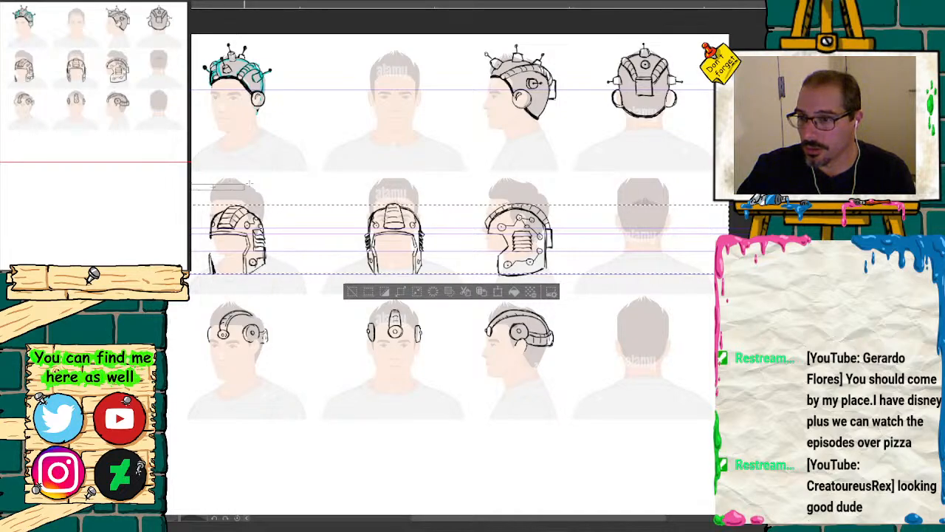
drag(649, 282, 650, 281)
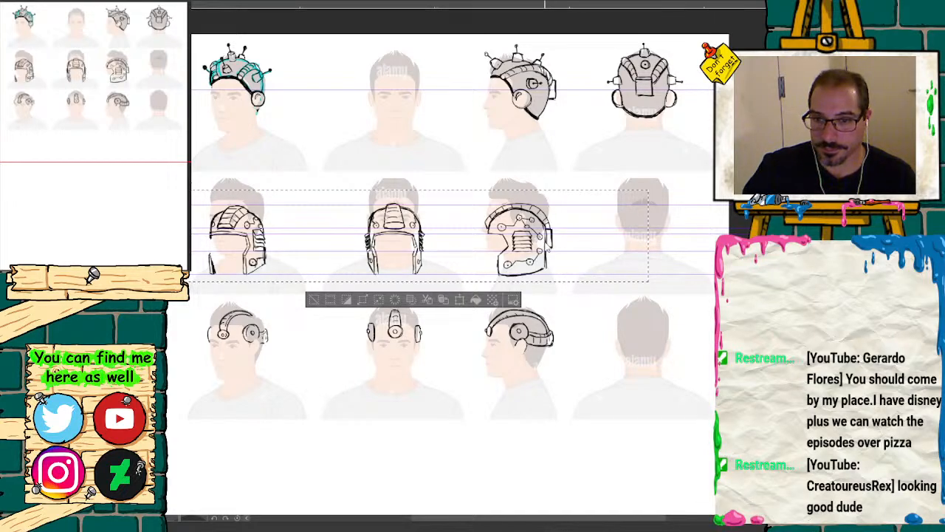
drag(545, 246, 551, 220)
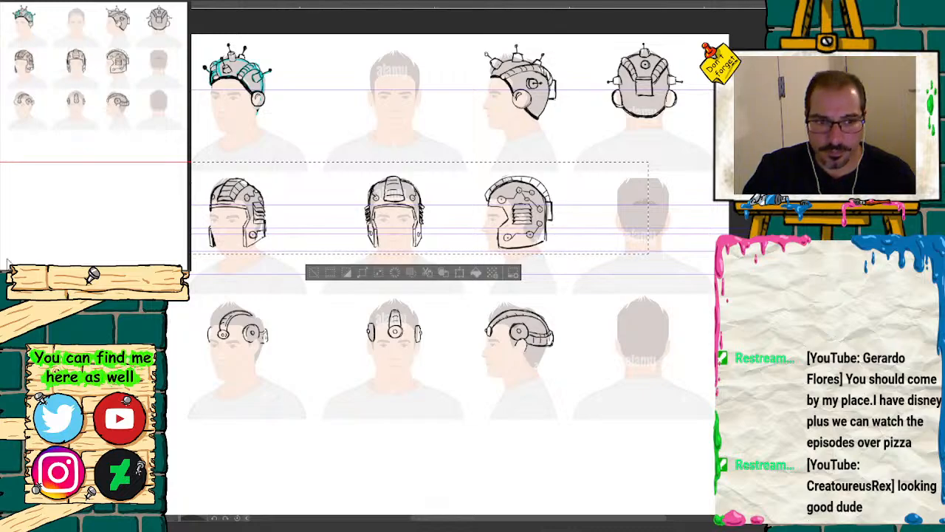
key(ctrl+plus)
drag(130, 88, 106, 83)
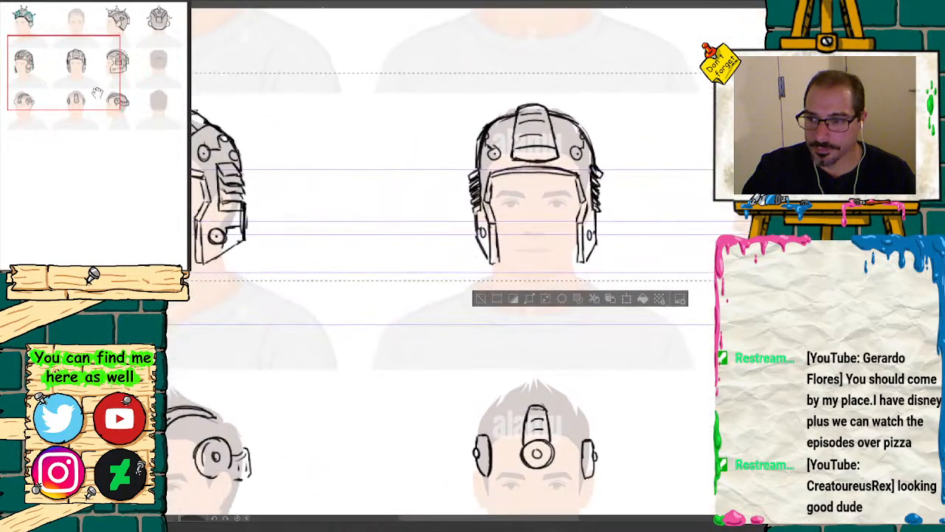
drag(589, 241, 589, 234)
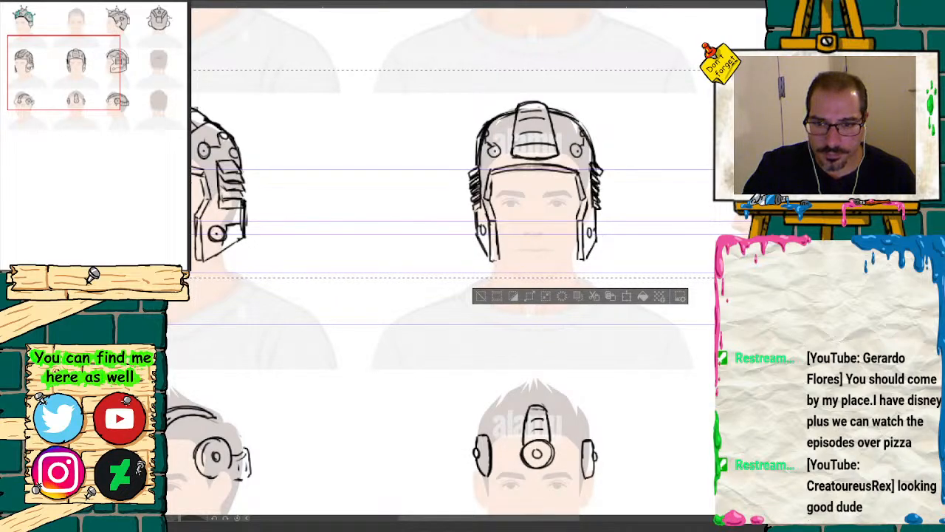
Step: Select the front-view helmet sketch in the middle row and nudge it slightly left to centre it on the face
drag(75, 87, 81, 89)
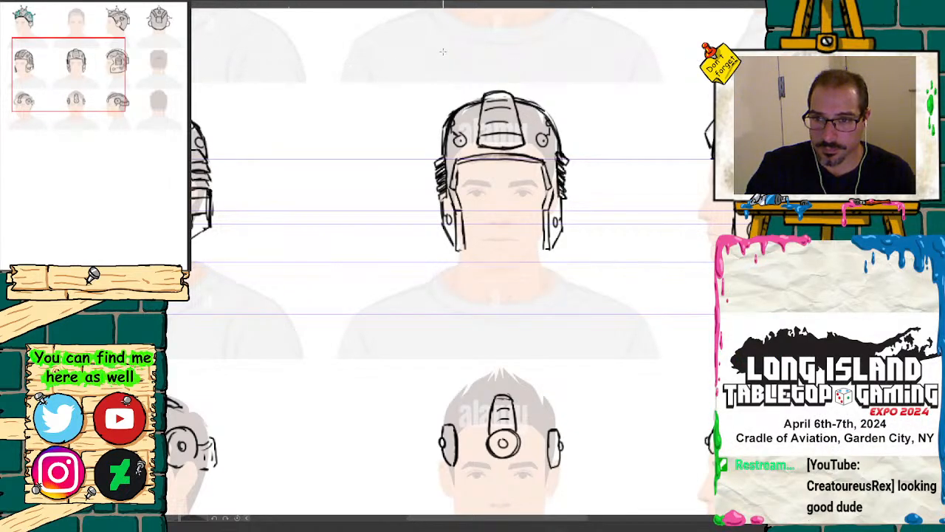
drag(425, 93, 576, 252)
drag(419, 68, 578, 262)
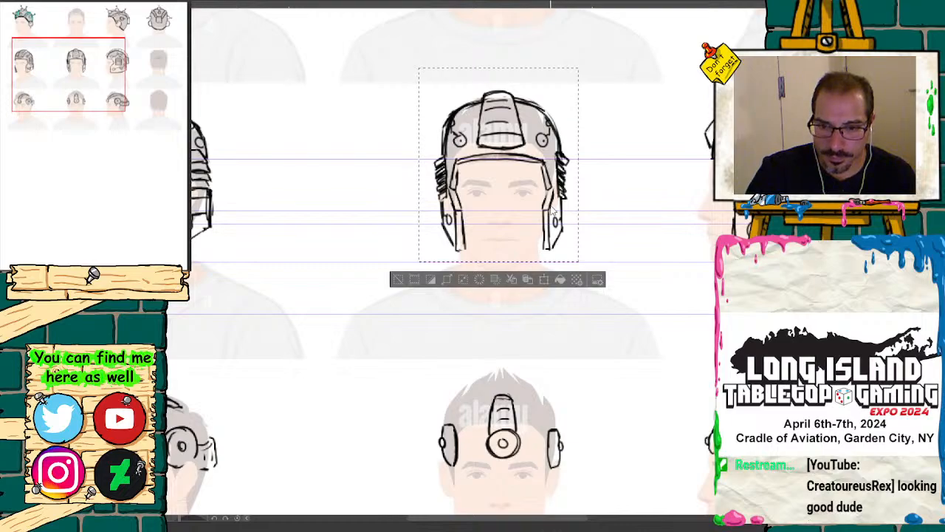
key(Left)
key(Left)
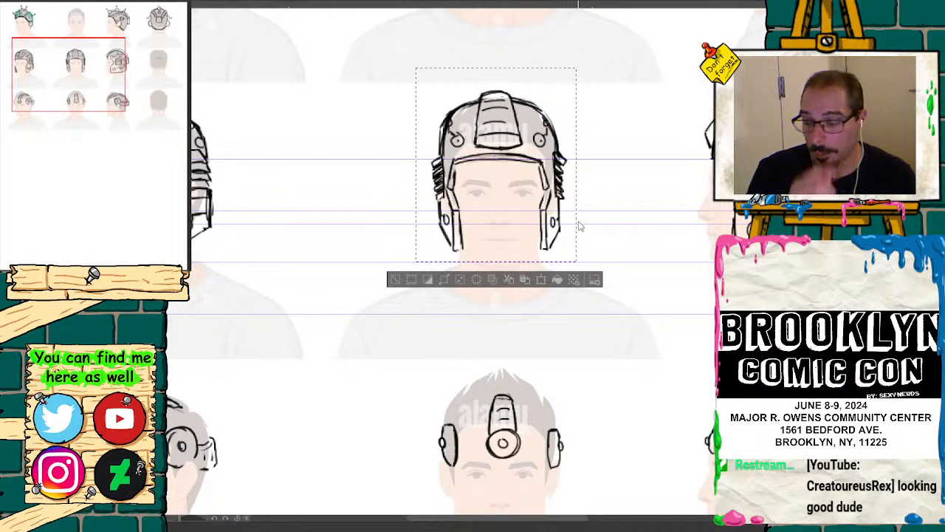
key(ctrl+d)
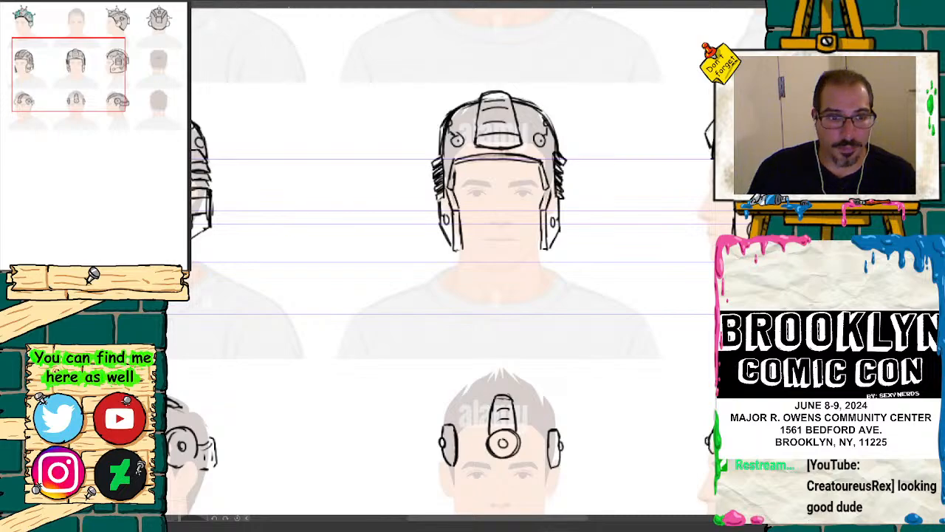
Step: Review the three rows of headgear sketches, both overall and up close, for alignment with the head references
key(ctrl+minus)
key(ctrl+minus)
key(ctrl+minus)
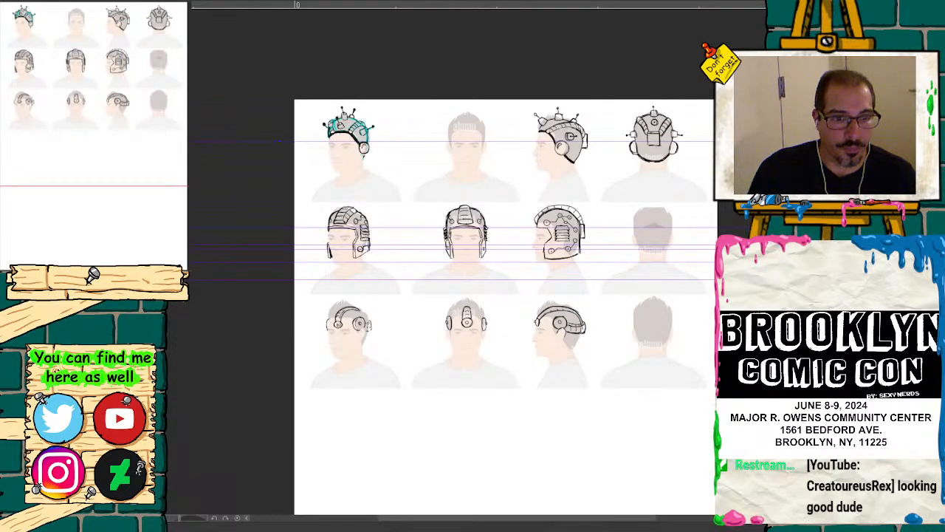
key(ctrl+plus)
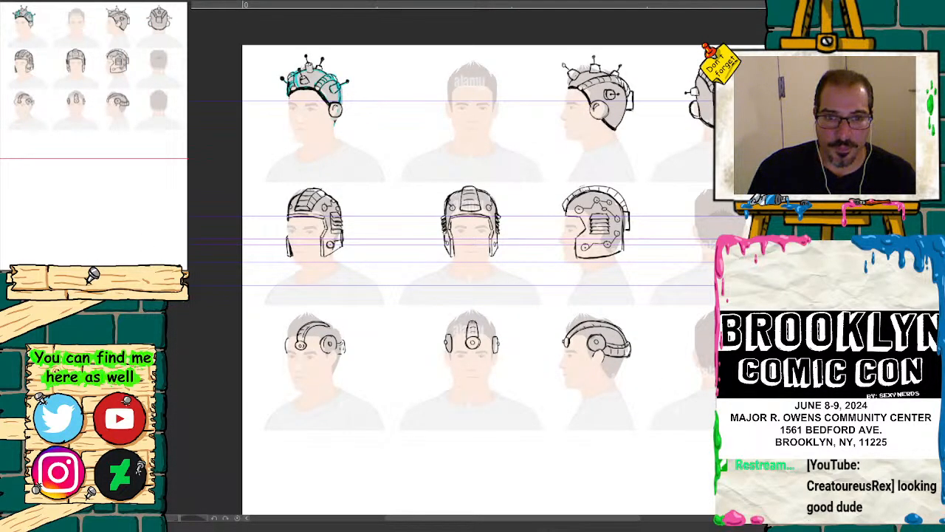
drag(73, 71, 87, 84)
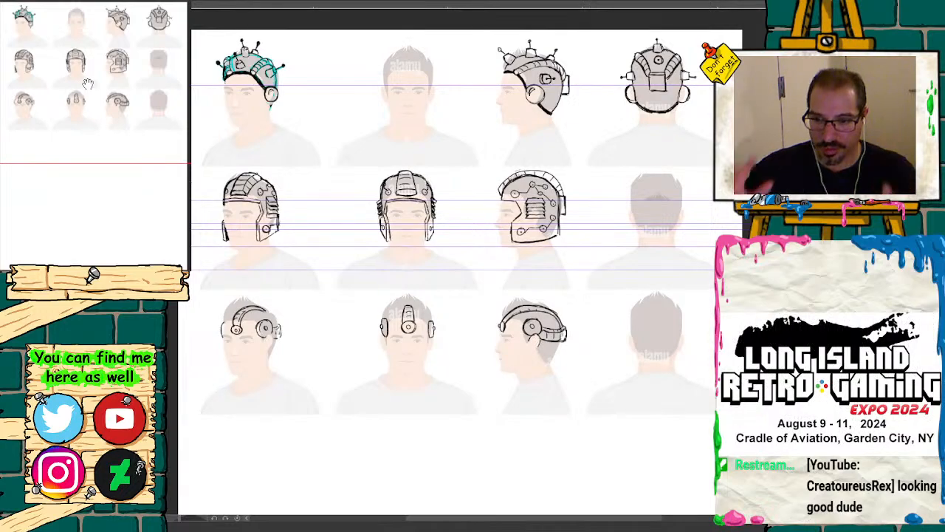
key(ctrl+plus)
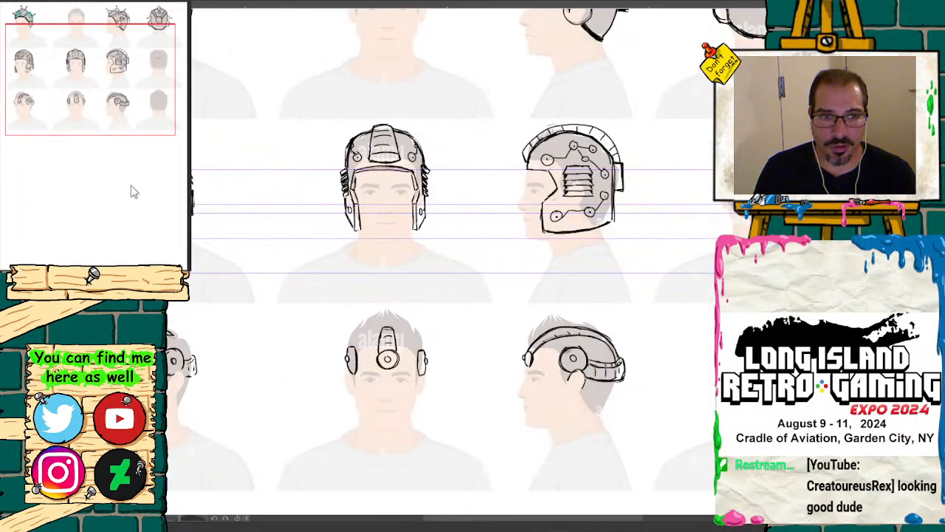
drag(121, 128, 124, 104)
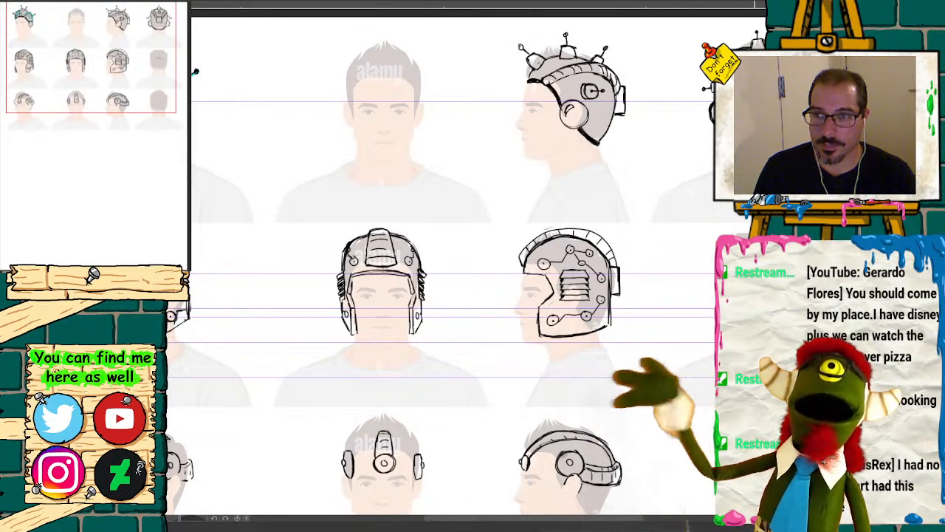
click(127, 274)
drag(124, 122, 116, 143)
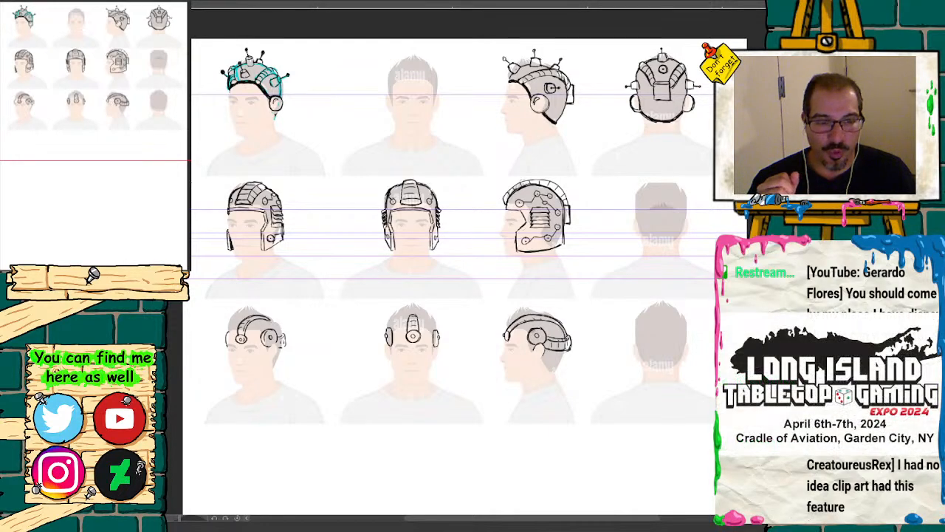
key(ctrl+plus)
key(ctrl+plus)
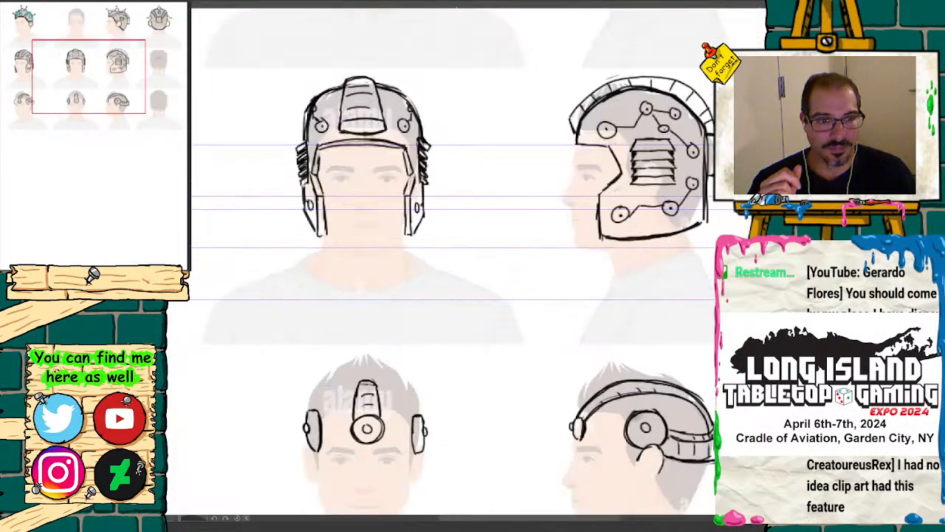
drag(131, 95, 110, 108)
key(ctrl+minus)
key(ctrl+minus)
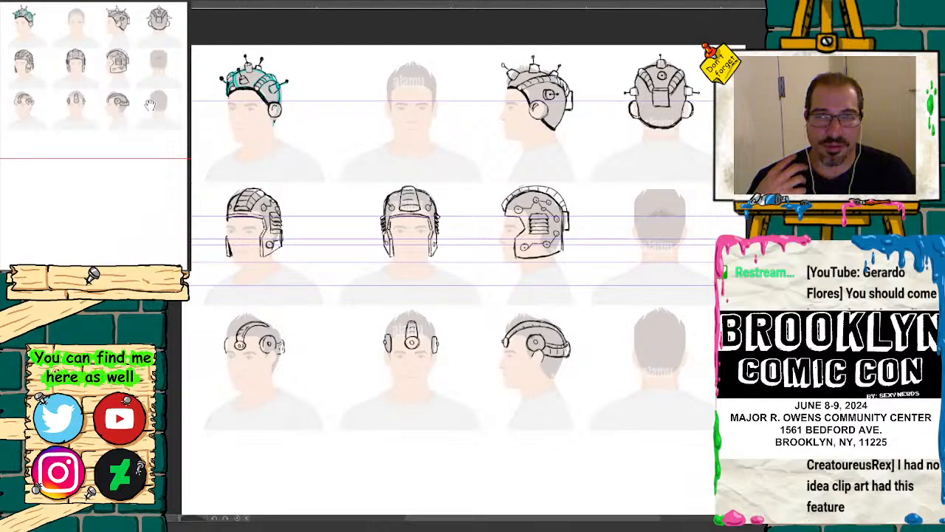
drag(128, 96, 130, 94)
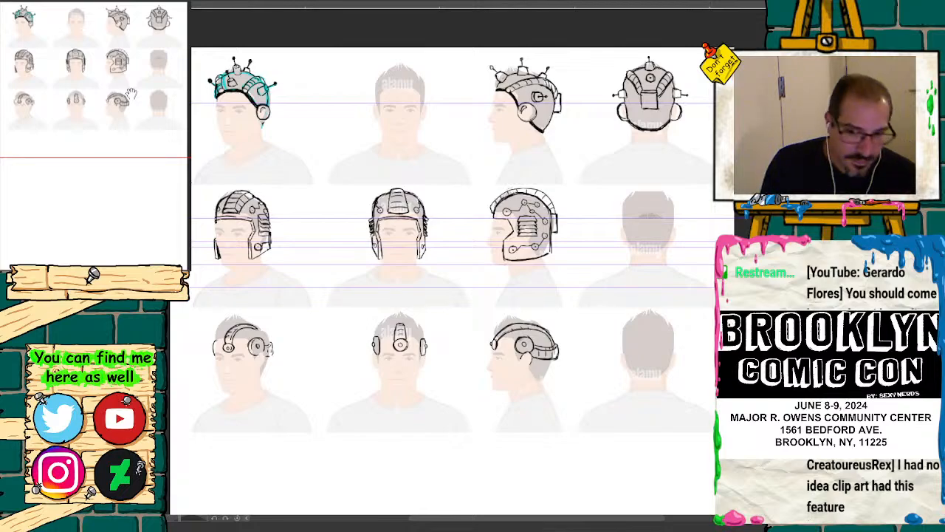
click(141, 275)
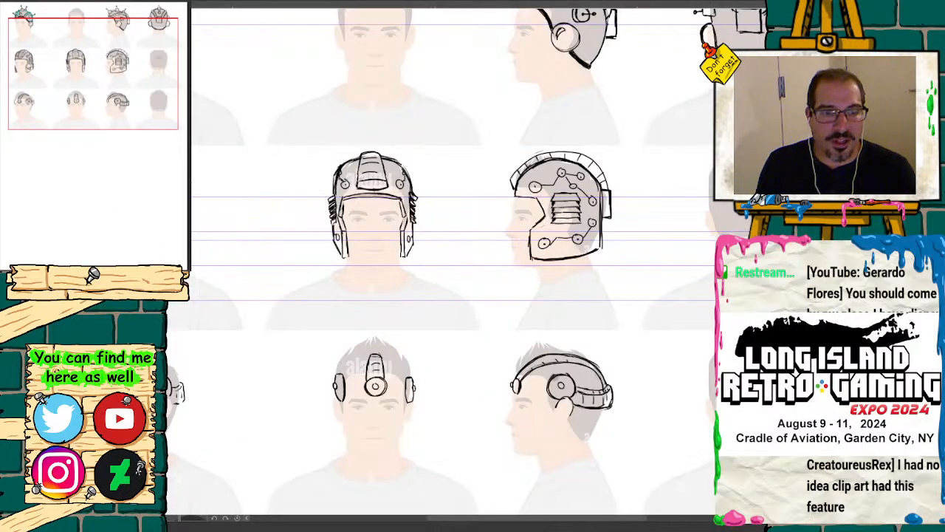
click(116, 275)
drag(112, 130, 113, 112)
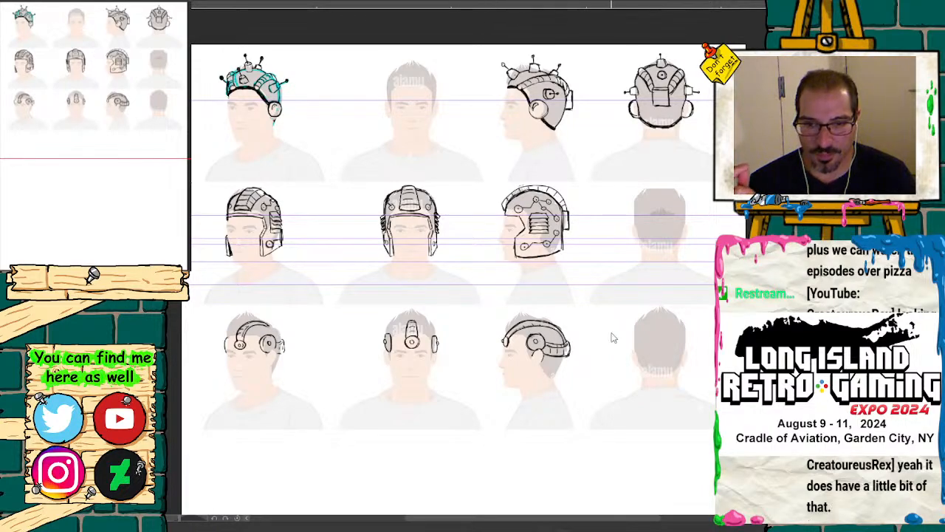
Step: Examine the three rows of headgear sketches up close and as a whole, along with the blank canvas area below them
key(ctrl+plus)
key(ctrl+plus)
key(ctrl+plus)
drag(108, 97, 56, 28)
click(122, 272)
mouse_move(100, 54)
mouse_down()
mouse_move(96, 40)
mouse_move(105, 41)
mouse_up()
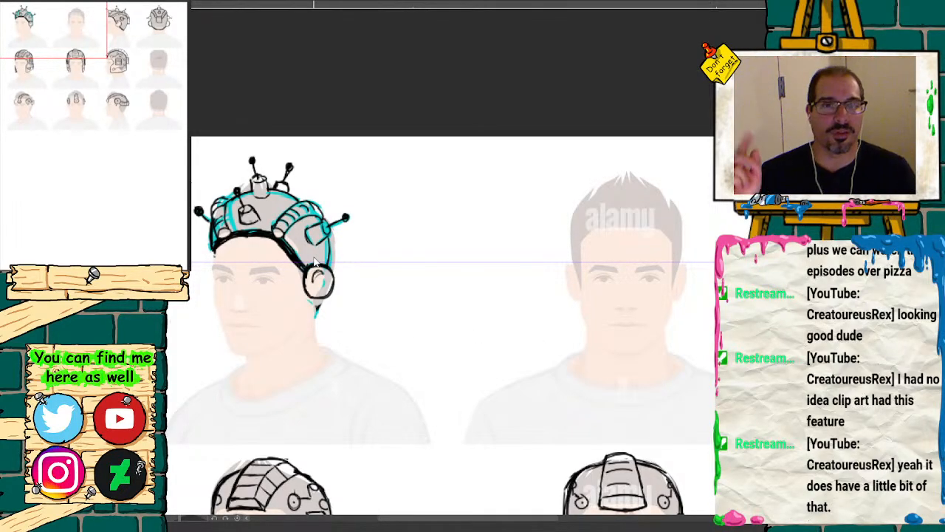
mouse_move(63, 87)
mouse_down()
mouse_move(46, 47)
mouse_move(150, 58)
mouse_move(60, 97)
mouse_up()
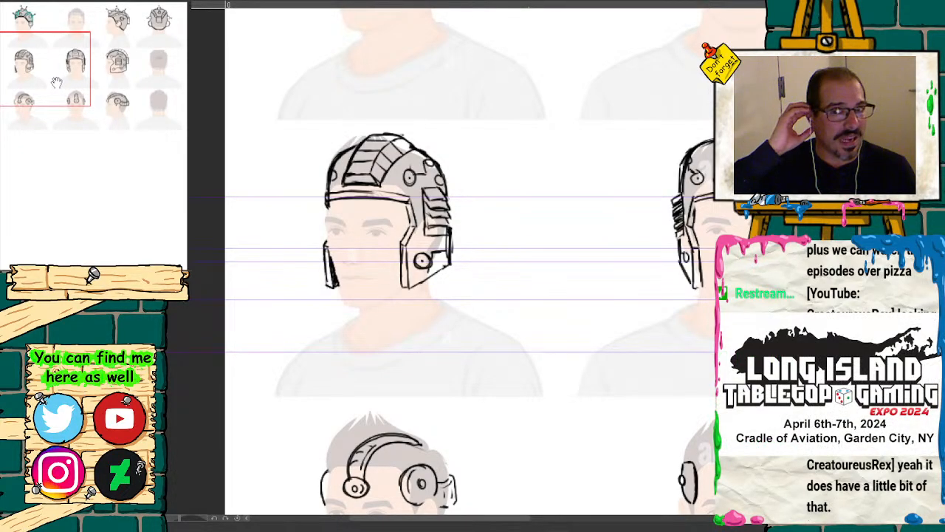
mouse_move(58, 82)
mouse_down()
mouse_move(91, 88)
mouse_move(167, 74)
mouse_up()
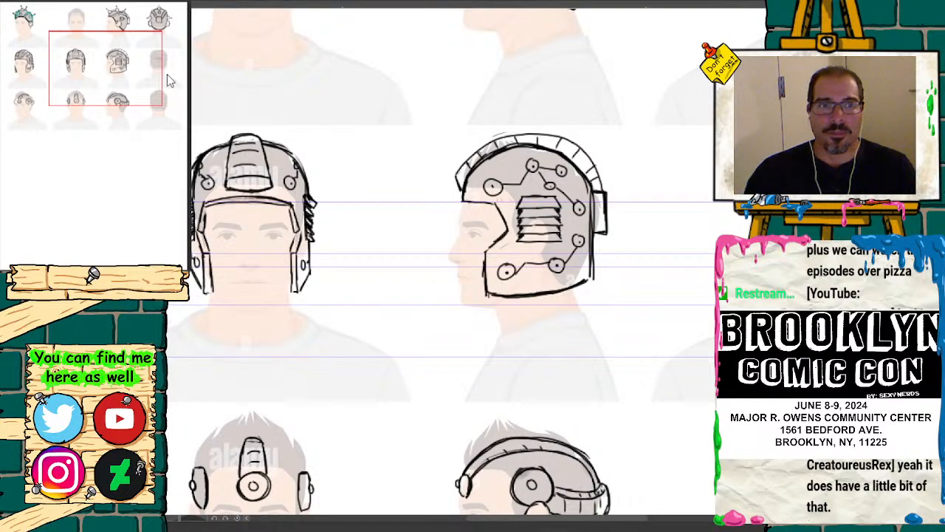
mouse_move(101, 93)
mouse_down()
mouse_move(29, 86)
mouse_move(90, 80)
mouse_up()
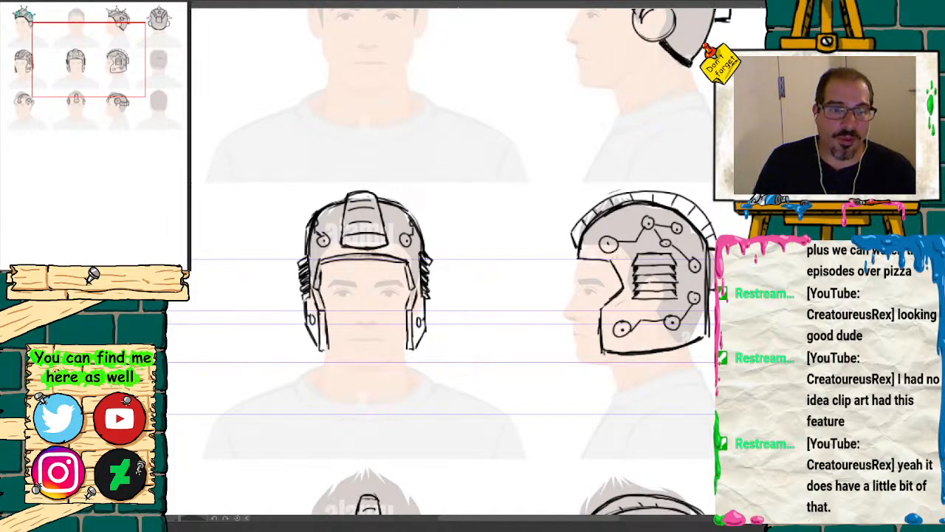
click(124, 273)
click(124, 273)
mouse_move(116, 101)
mouse_down()
mouse_move(114, 129)
mouse_move(114, 109)
mouse_up()
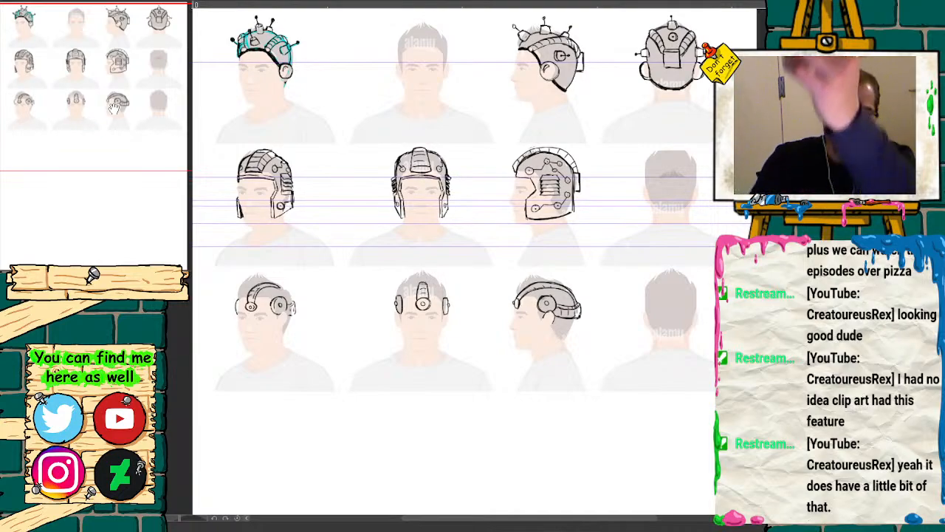
key(ctrl+minus)
key(ctrl+minus)
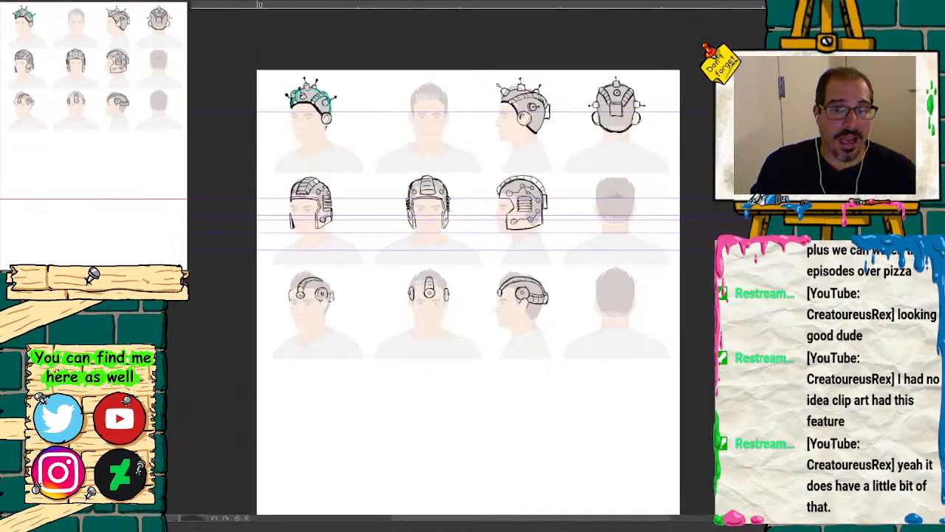
drag(94, 134, 116, 175)
key(ctrl+plus)
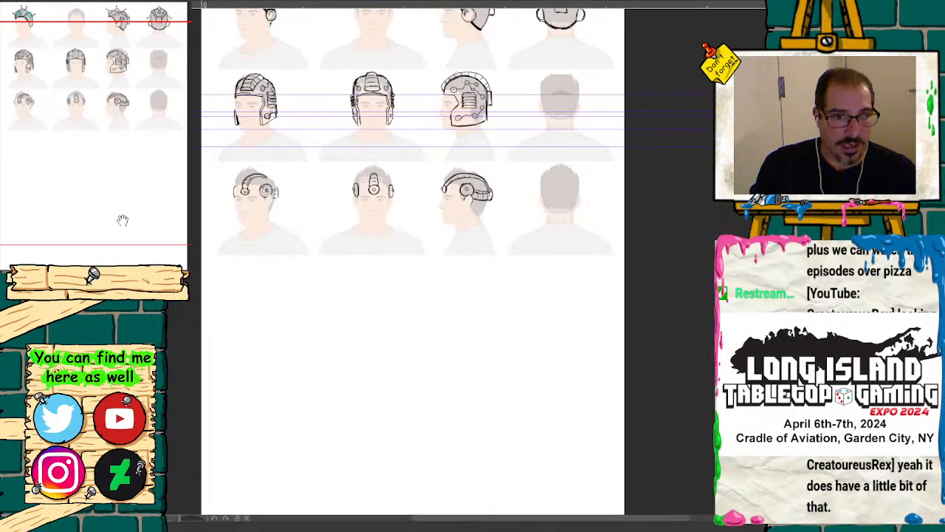
key(ctrl+plus)
drag(102, 84, 88, 121)
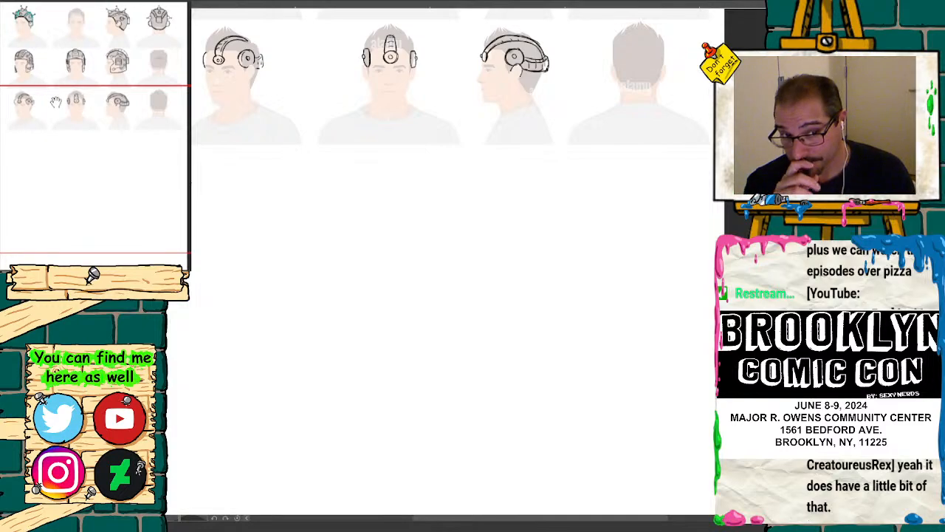
mouse_move(62, 120)
mouse_down()
mouse_move(62, 107)
mouse_move(64, 137)
mouse_up()
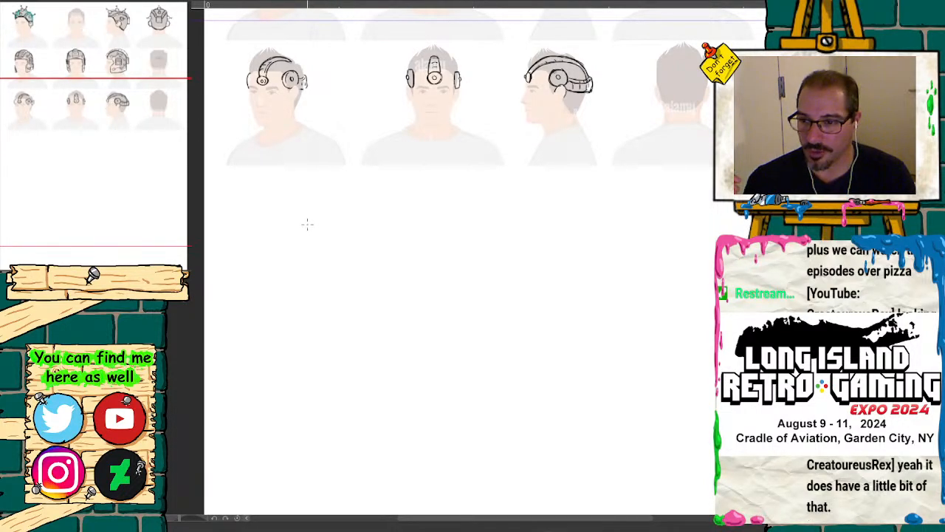
drag(309, 225, 389, 230)
drag(310, 227, 395, 229)
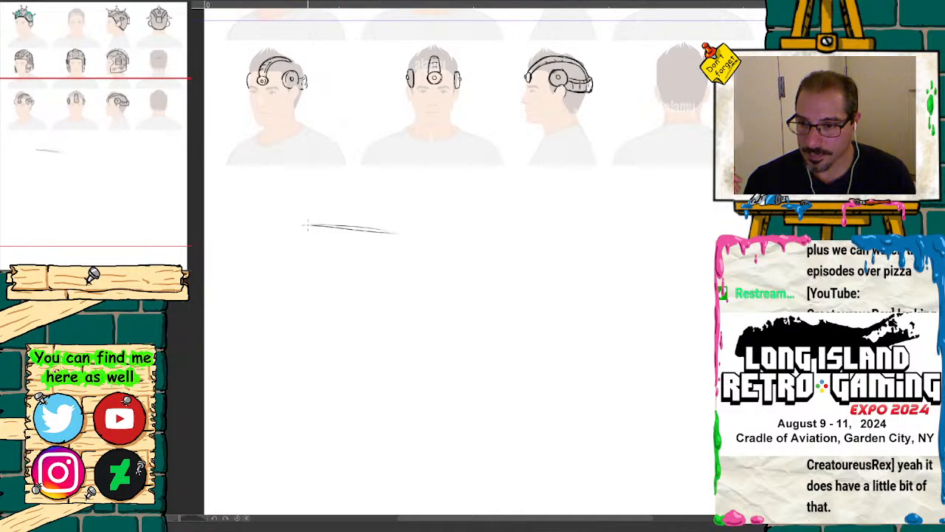
drag(309, 224, 391, 226)
drag(312, 225, 394, 225)
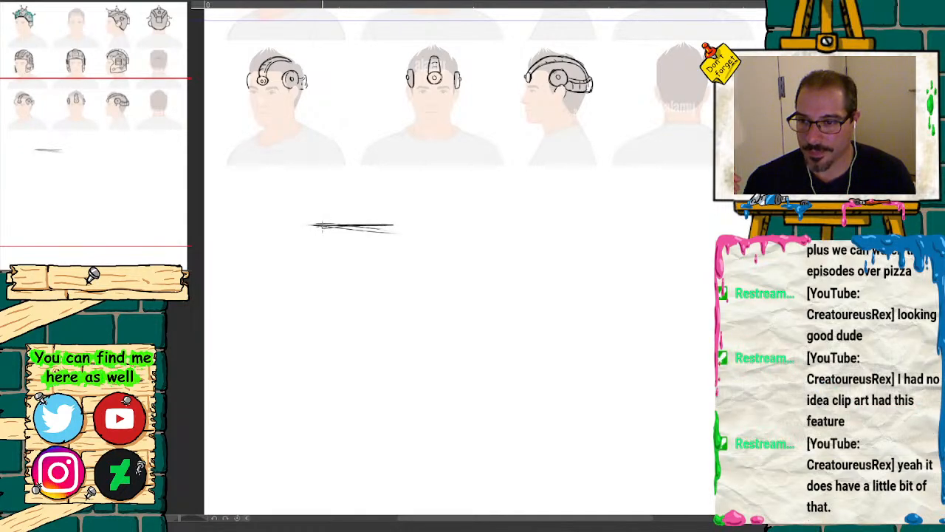
mouse_move(301, 224)
mouse_down()
mouse_move(295, 236)
mouse_move(393, 234)
mouse_up()
click(150, 272)
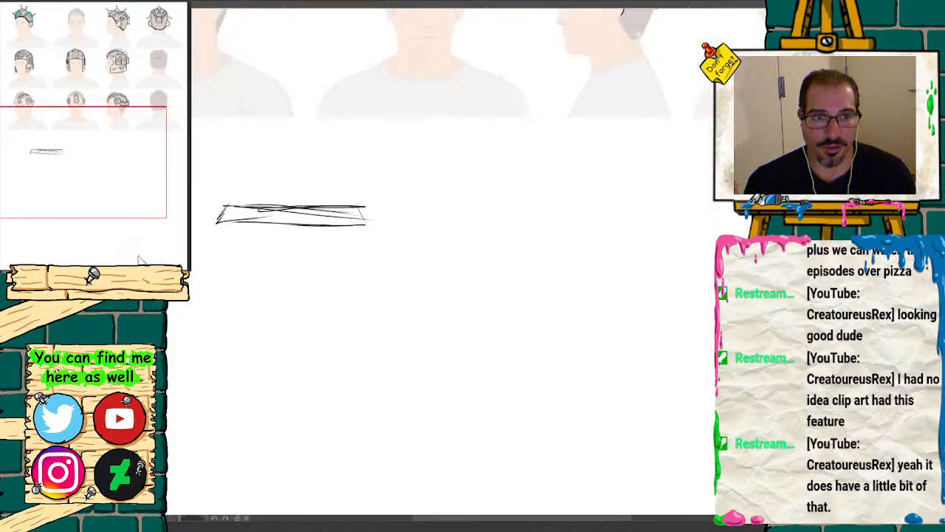
drag(123, 140, 104, 139)
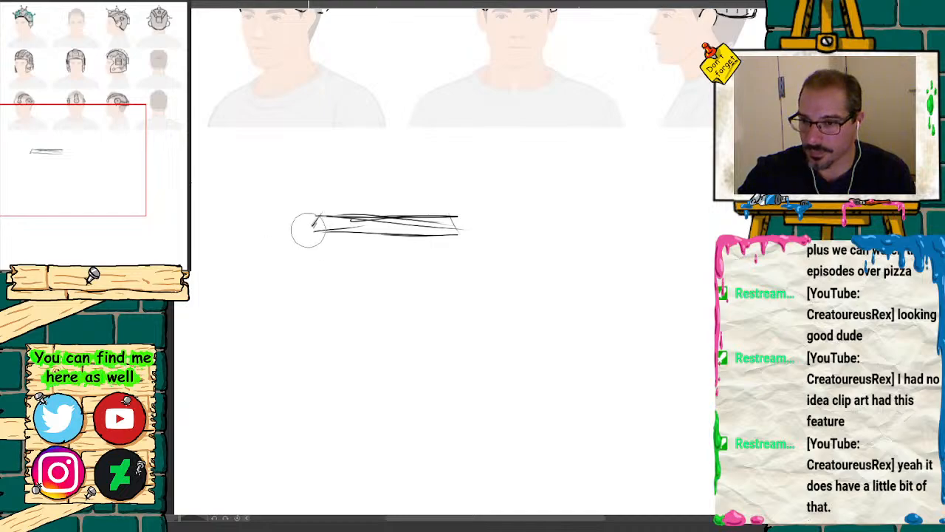
mouse_move(308, 226)
mouse_down()
mouse_move(338, 215)
mouse_move(431, 224)
mouse_up()
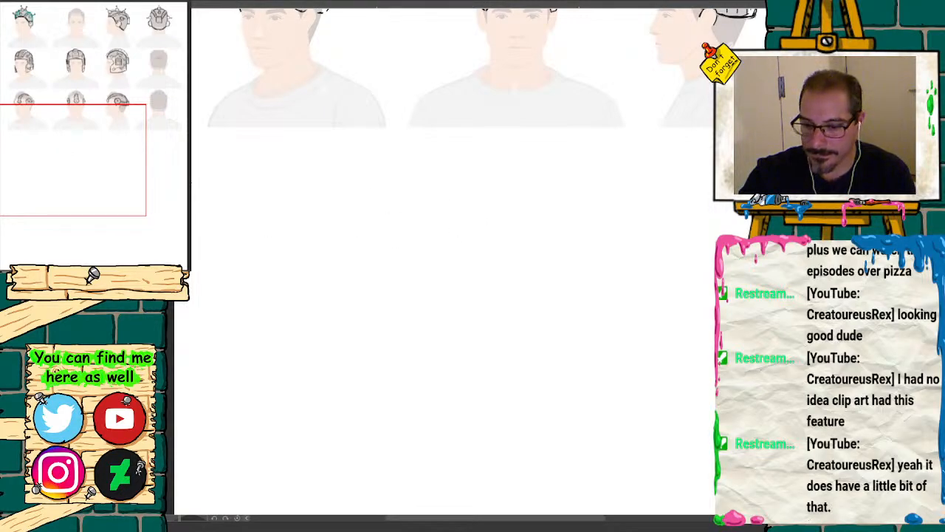
Step: Sketch a front-facing rectangular panel with a thin top edge below the third row, adding a small square near its upper right corner
drag(292, 196, 436, 193)
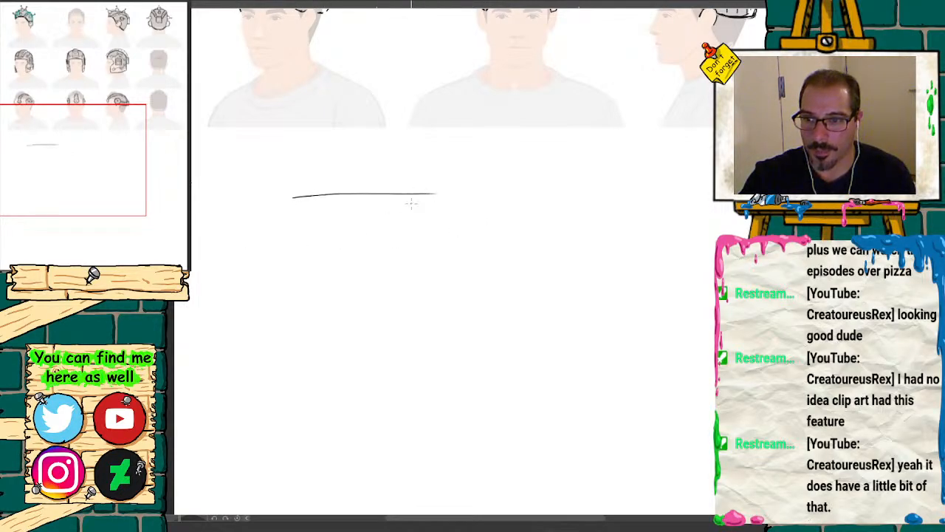
mouse_move(294, 198)
mouse_down()
mouse_move(289, 206)
mouse_move(434, 201)
mouse_up()
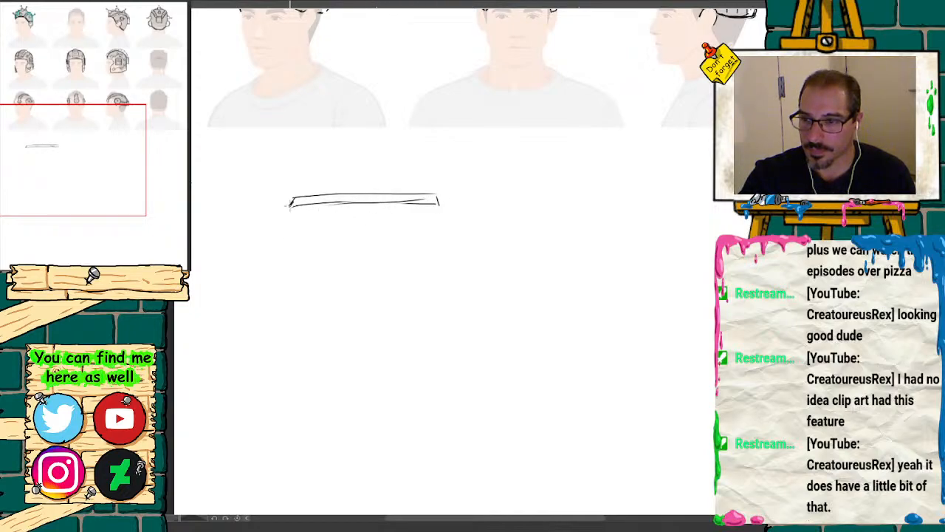
drag(290, 208, 303, 347)
drag(438, 201, 434, 304)
drag(440, 207, 441, 374)
drag(297, 334, 300, 368)
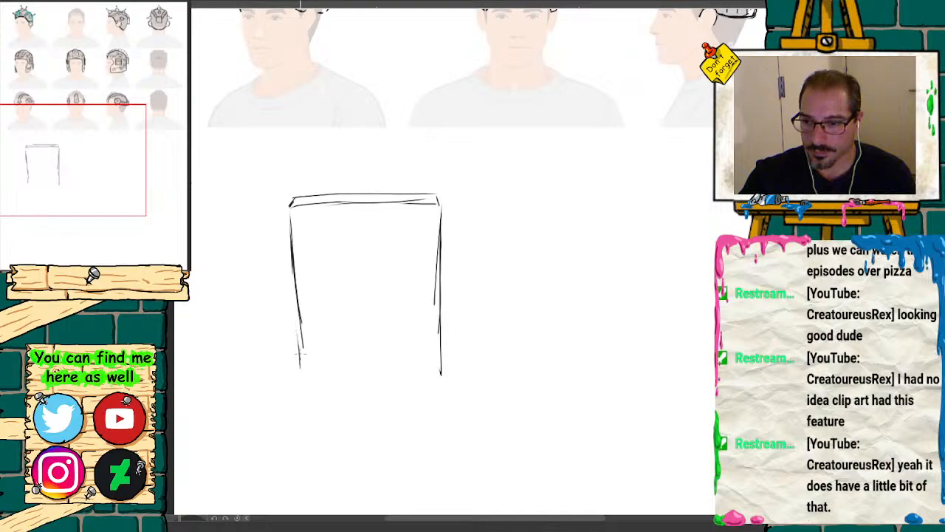
drag(300, 307, 307, 378)
mouse_move(298, 325)
mouse_down()
mouse_move(308, 369)
mouse_move(433, 378)
mouse_up()
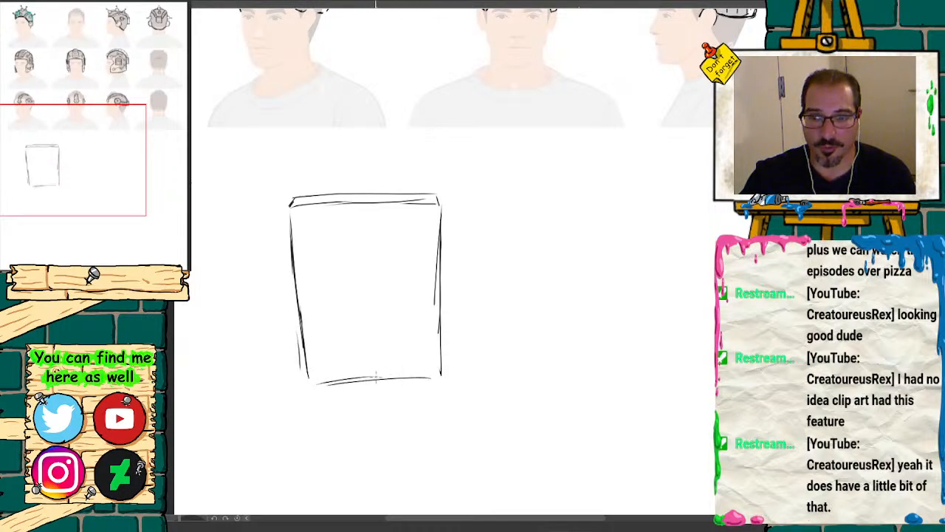
drag(369, 384, 441, 383)
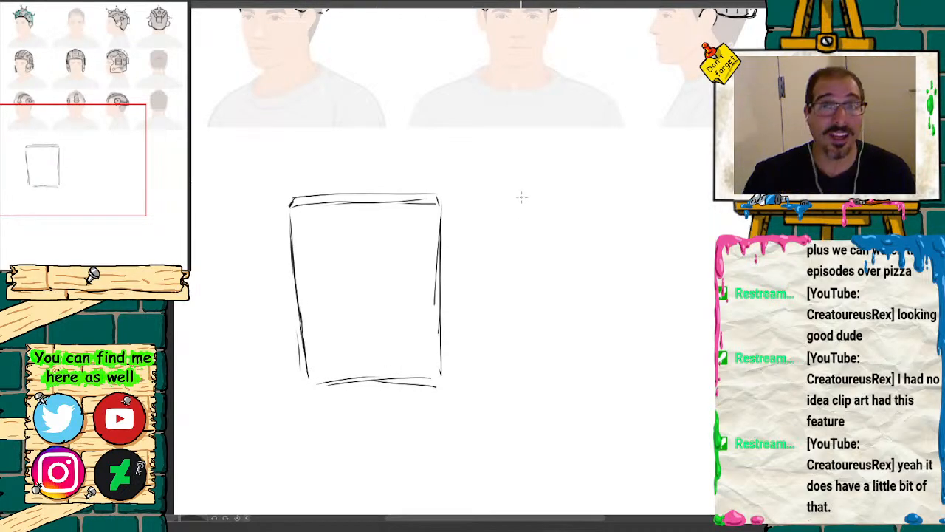
drag(427, 220, 439, 236)
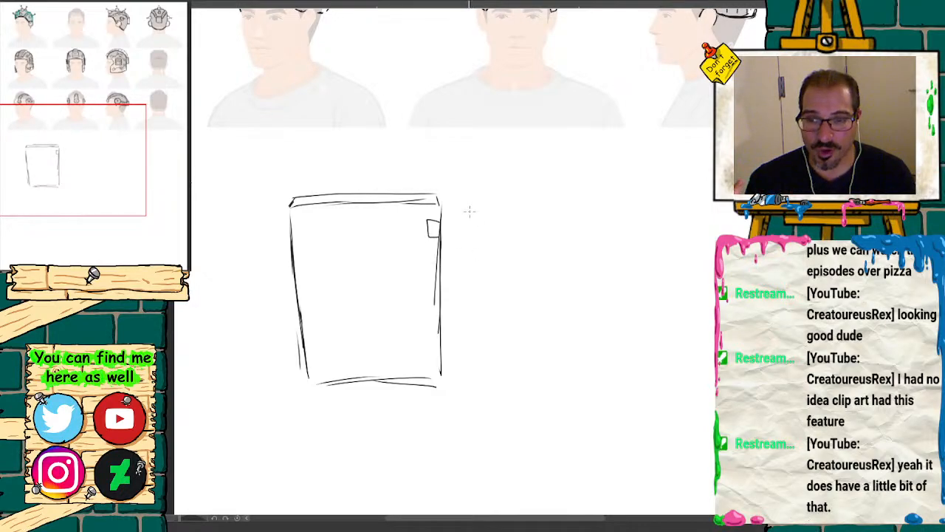
Step: Sketch slanted top edges for angled panels on both sides of the central one, and outline the right panel's sides and base
mouse_move(463, 211)
mouse_down()
mouse_move(574, 264)
mouse_move(477, 227)
mouse_move(573, 267)
mouse_up()
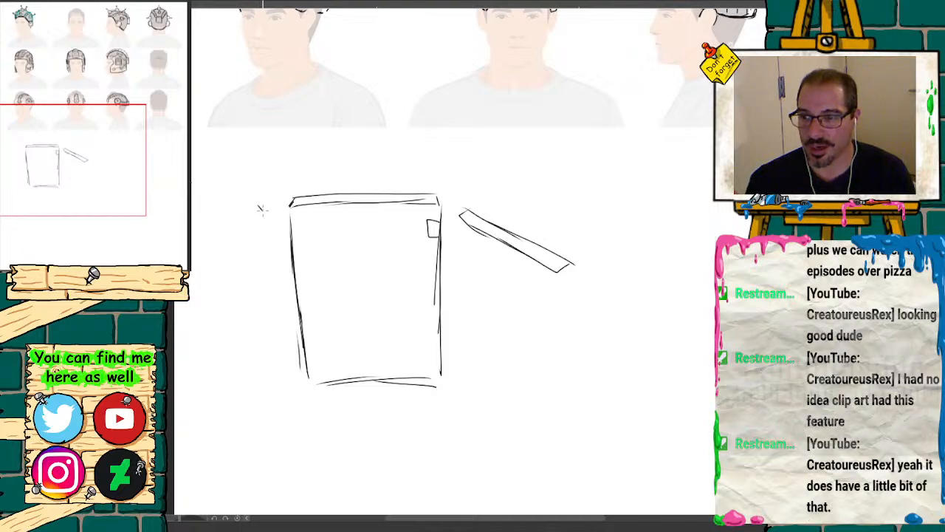
mouse_move(259, 205)
mouse_down()
mouse_move(268, 218)
mouse_move(192, 264)
mouse_up()
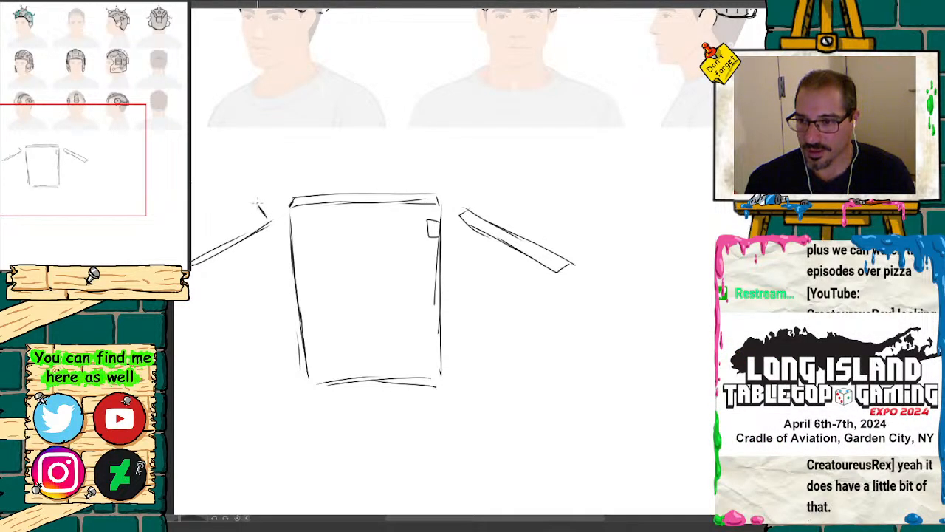
drag(255, 210, 191, 253)
drag(461, 221, 471, 362)
mouse_move(467, 322)
mouse_down()
mouse_move(470, 394)
mouse_move(510, 403)
mouse_move(531, 425)
mouse_up()
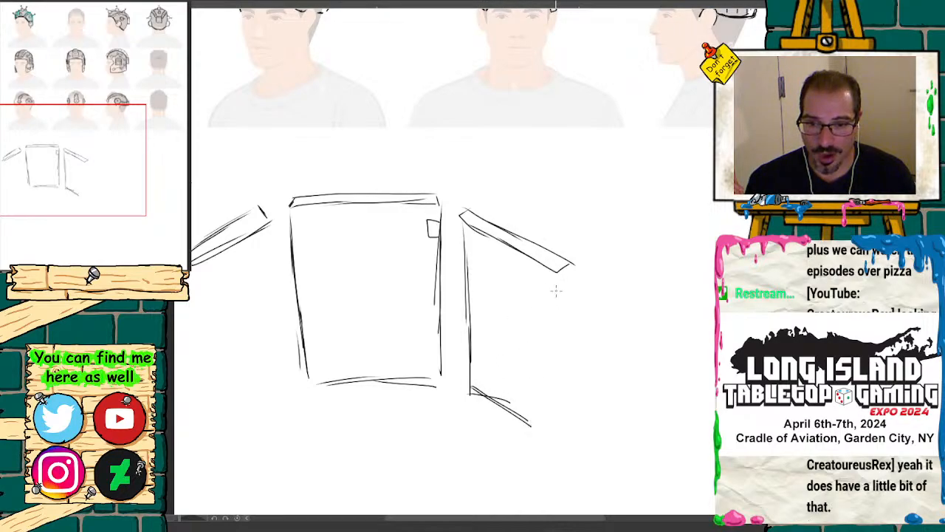
drag(551, 274, 548, 406)
drag(575, 263, 569, 404)
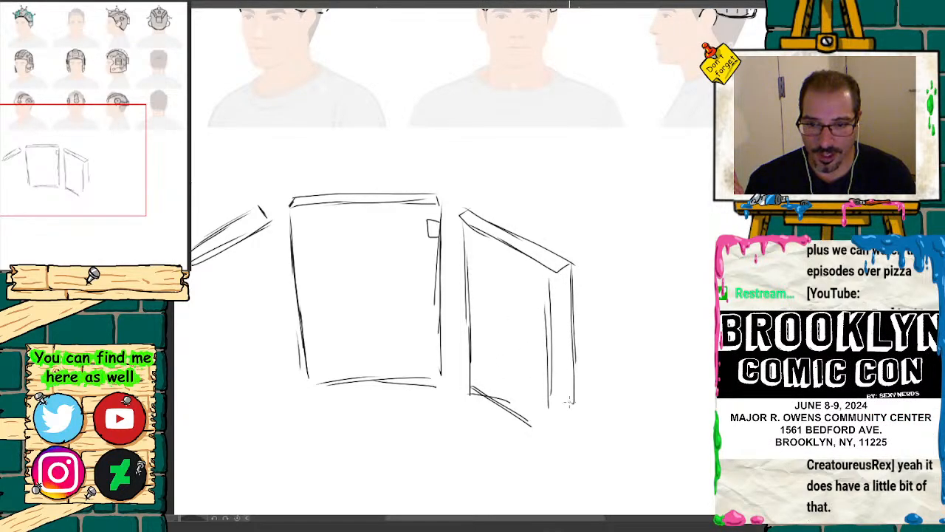
Step: Outline the left angled panel with its two upright sides and a slanted base line
drag(267, 222, 276, 371)
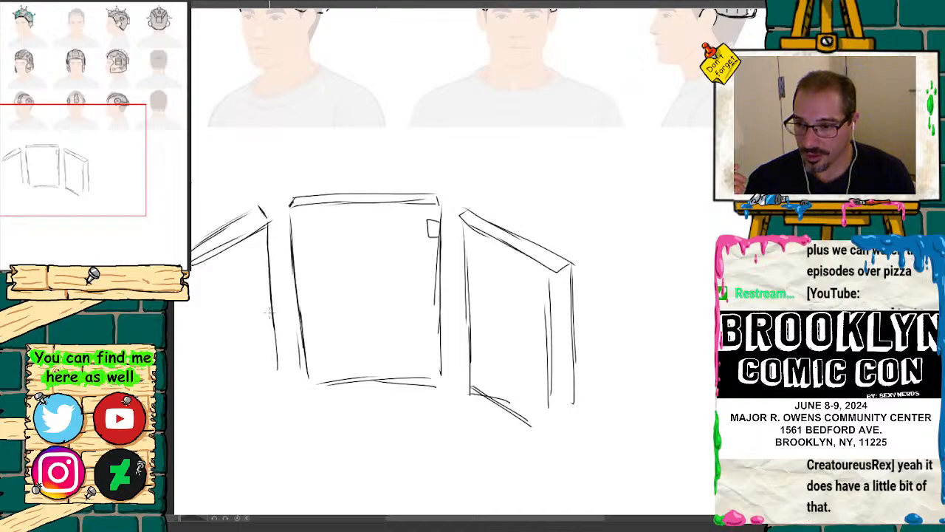
mouse_move(271, 275)
mouse_down()
mouse_move(279, 373)
mouse_move(232, 417)
mouse_up()
drag(274, 384, 220, 435)
drag(194, 265, 211, 414)
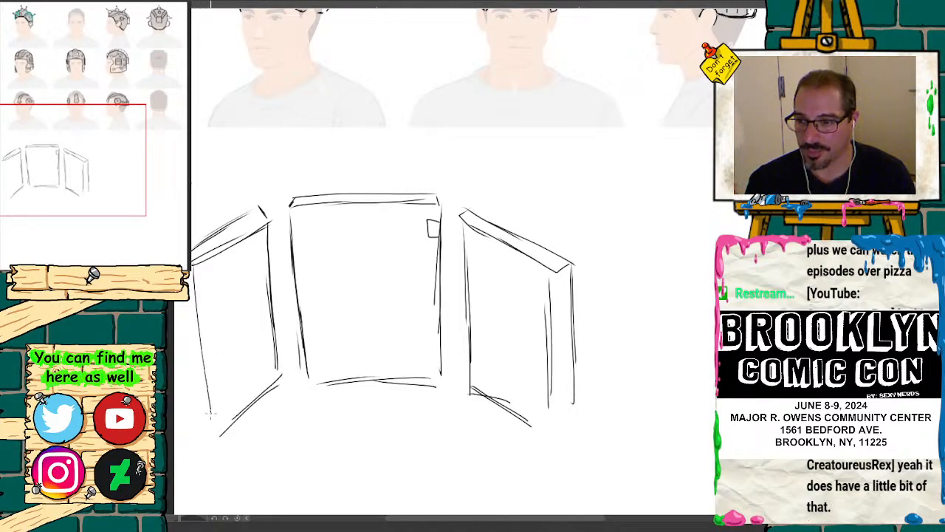
drag(204, 294, 206, 406)
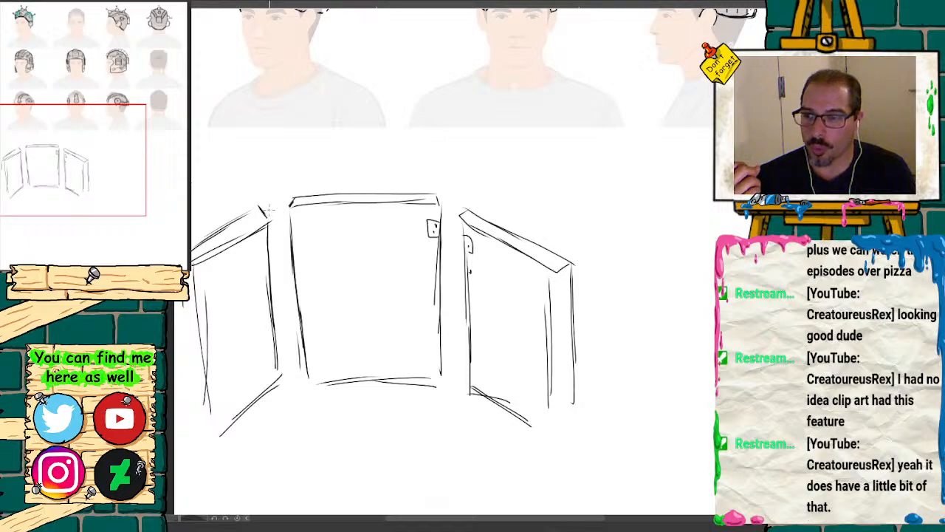
Step: Draw a red cylindrical post in the gap between the left and central panels, and wrap it with thick red bands
drag(262, 207, 279, 226)
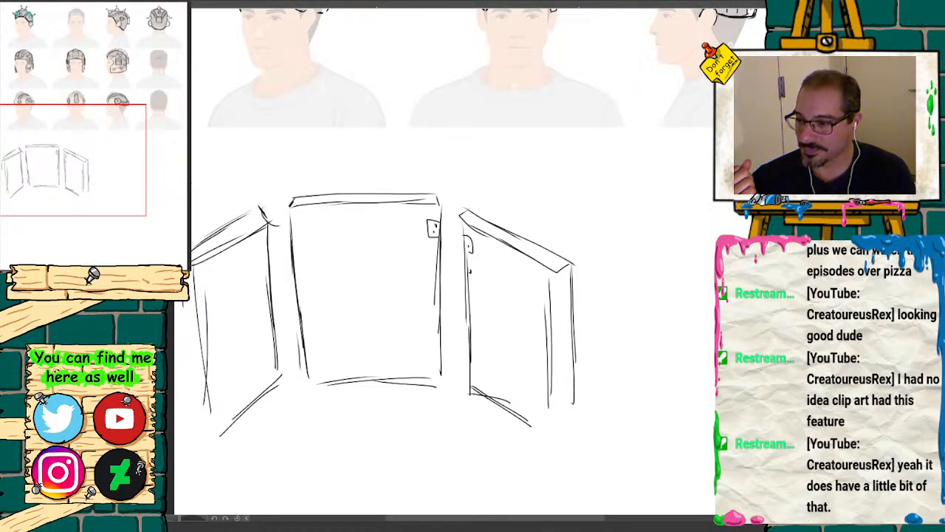
mouse_move(263, 213)
mouse_down()
mouse_move(281, 227)
mouse_move(295, 212)
mouse_move(263, 210)
mouse_move(285, 215)
mouse_move(292, 248)
mouse_move(293, 234)
mouse_move(270, 322)
mouse_move(275, 369)
mouse_up()
drag(271, 325, 301, 372)
mouse_move(299, 274)
mouse_down()
mouse_move(308, 359)
mouse_move(296, 215)
mouse_move(262, 226)
mouse_move(266, 300)
mouse_up()
drag(257, 217, 269, 326)
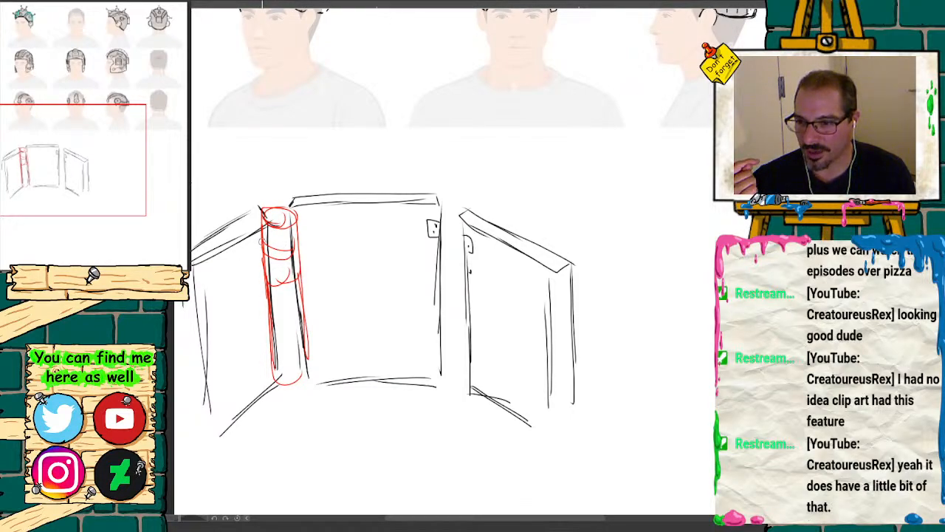
mouse_move(259, 240)
mouse_down()
mouse_move(298, 249)
mouse_move(263, 245)
mouse_move(299, 263)
mouse_move(298, 359)
mouse_up()
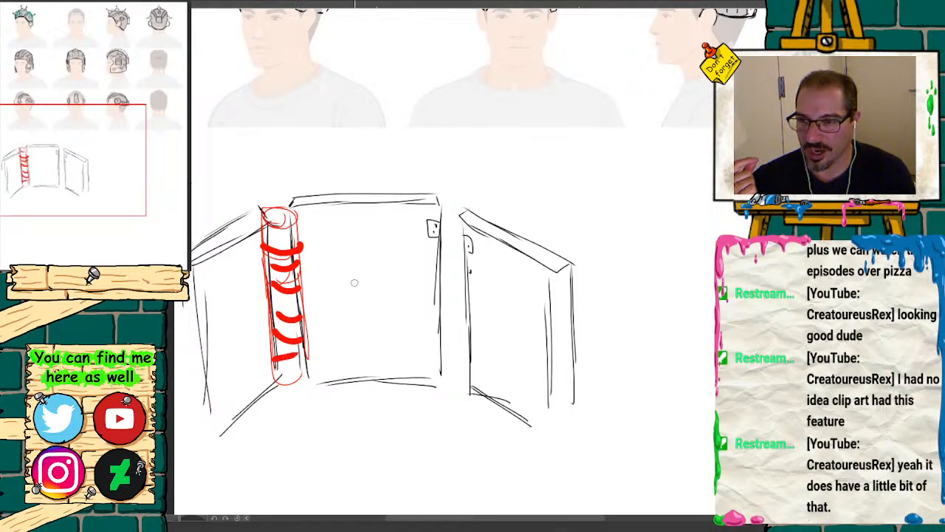
Step: Draw a matching thick red banded post between the central and right panels, and thicken the left post's outline
drag(451, 202, 442, 261)
drag(466, 221, 474, 369)
drag(439, 238, 454, 384)
drag(444, 278, 465, 272)
drag(440, 303, 464, 288)
mouse_move(439, 324)
mouse_down()
mouse_move(467, 303)
mouse_move(467, 322)
mouse_up()
mouse_move(465, 342)
mouse_down()
mouse_move(443, 353)
mouse_move(469, 368)
mouse_up()
mouse_move(300, 243)
mouse_down()
mouse_move(281, 202)
mouse_move(304, 323)
mouse_move(305, 384)
mouse_move(295, 387)
mouse_up()
drag(271, 251, 276, 356)
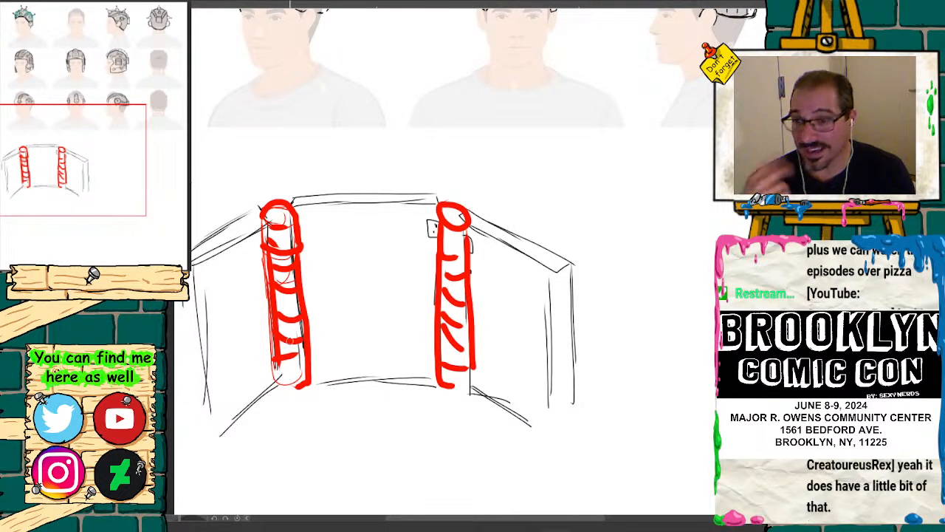
Step: Sketch a teal rounded archway with a double outline inside the central panel, between the two red posts
mouse_move(96, 152)
mouse_down()
mouse_move(81, 153)
mouse_move(82, 164)
mouse_up()
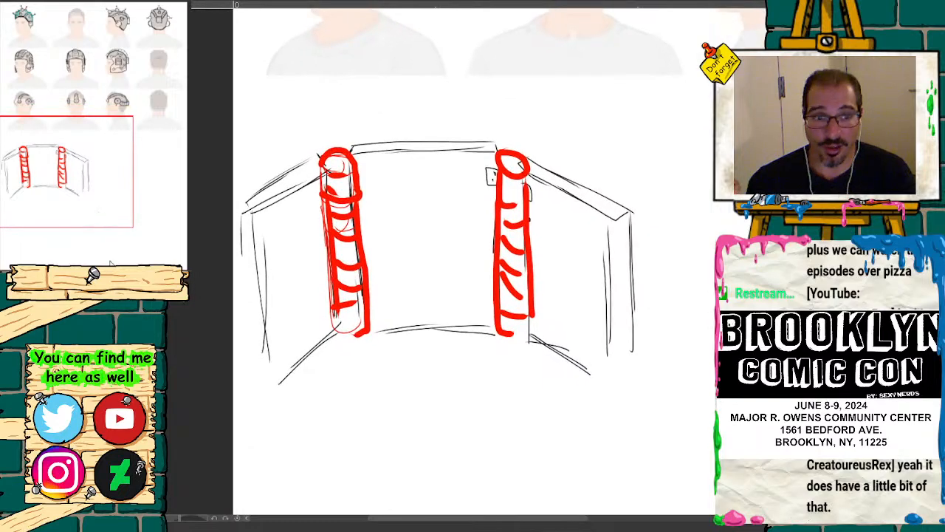
key(ctrl+plus)
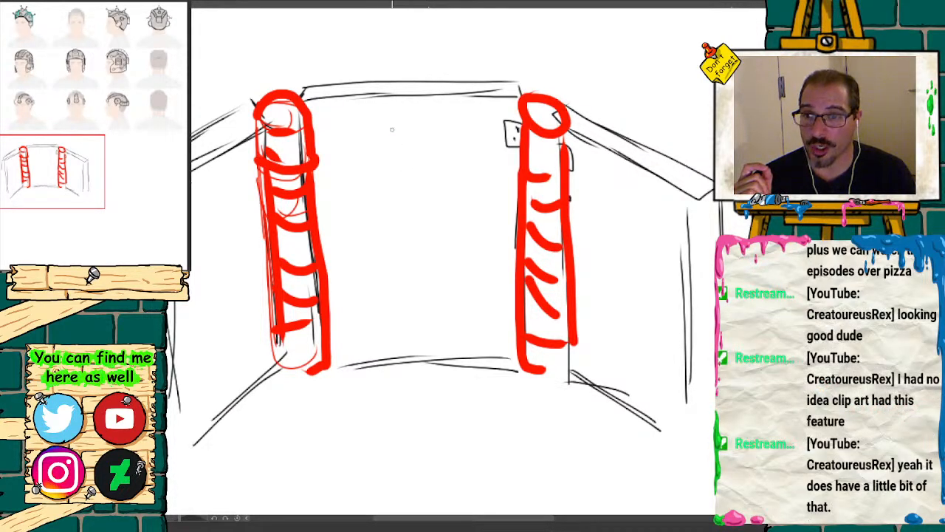
mouse_move(393, 130)
mouse_down()
mouse_move(362, 145)
mouse_move(360, 340)
mouse_up()
mouse_move(352, 252)
mouse_down()
mouse_move(359, 158)
mouse_move(390, 130)
mouse_move(476, 136)
mouse_move(492, 341)
mouse_up()
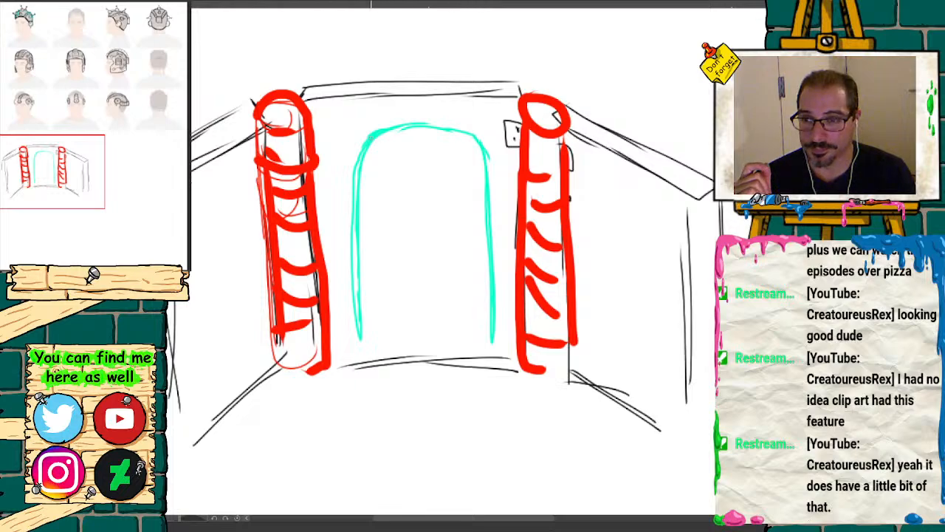
mouse_move(348, 133)
mouse_down()
mouse_move(344, 342)
mouse_move(337, 164)
mouse_move(353, 121)
mouse_move(422, 108)
mouse_move(475, 121)
mouse_move(506, 330)
mouse_up()
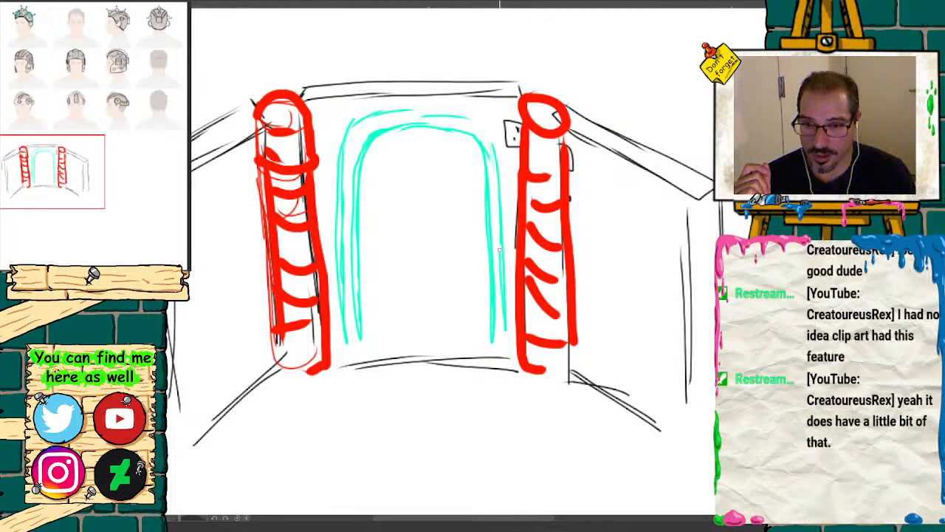
Step: Close the archway's outer outline at its upper-right curve and place dark green rivets along both sides and the top of its frame
drag(493, 148, 456, 116)
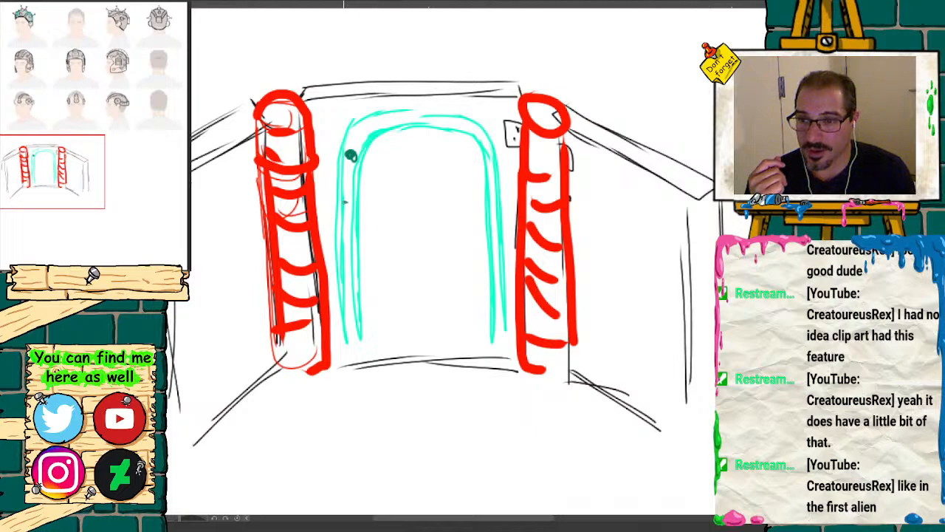
drag(345, 202, 348, 201)
drag(344, 252, 346, 254)
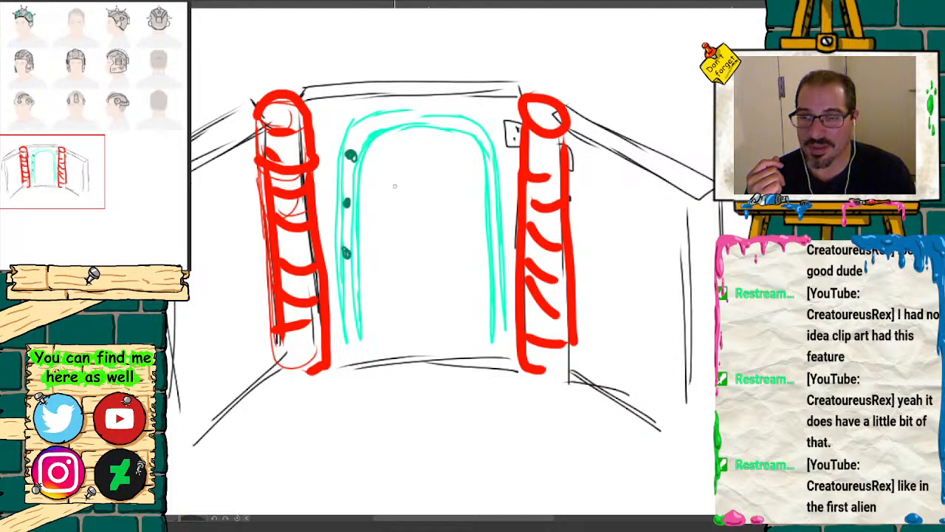
drag(488, 156, 487, 157)
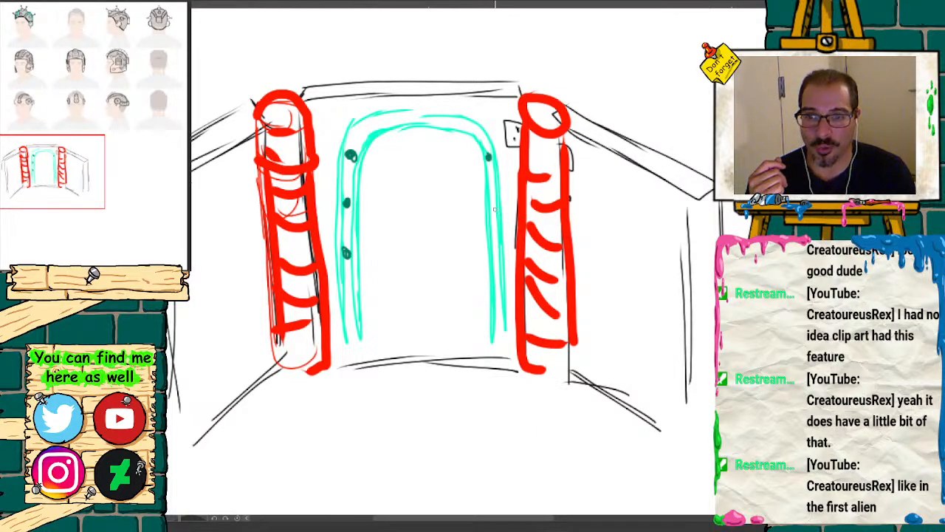
drag(497, 263, 496, 266)
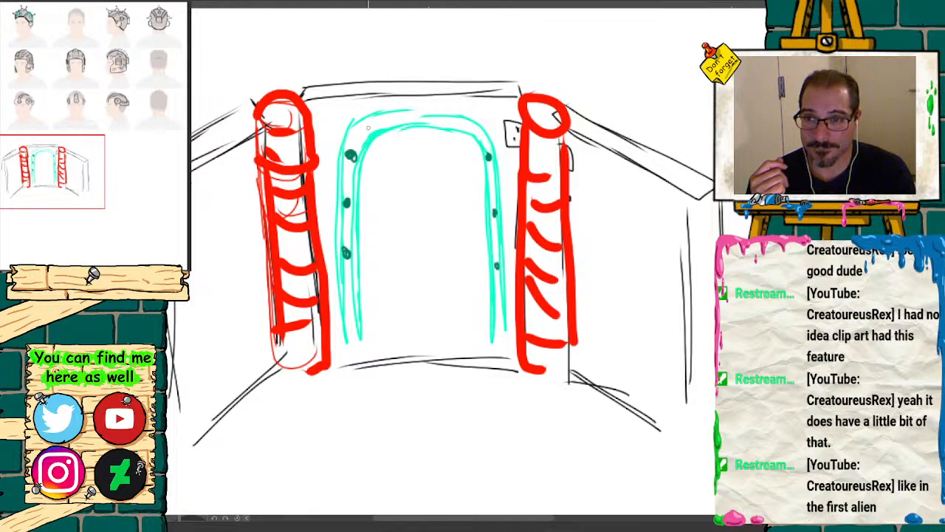
drag(378, 126, 381, 126)
drag(464, 126, 464, 127)
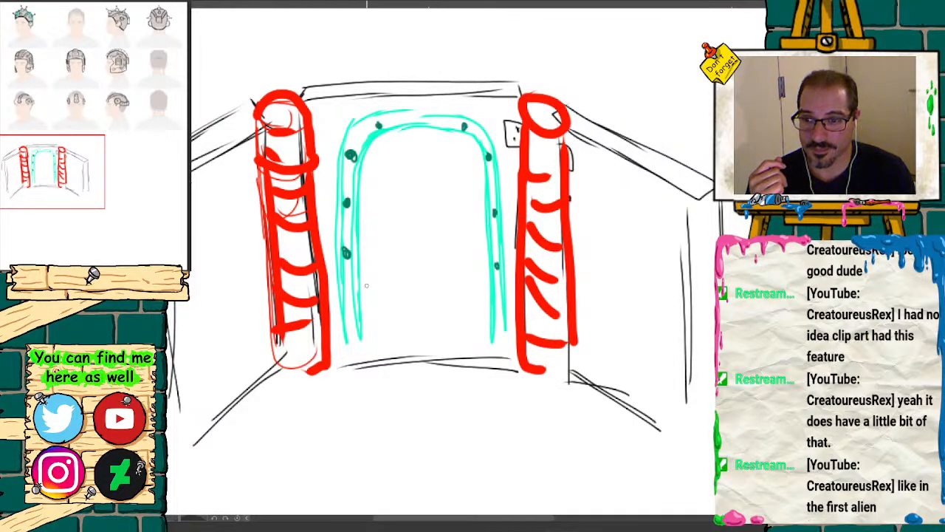
click(349, 302)
click(498, 308)
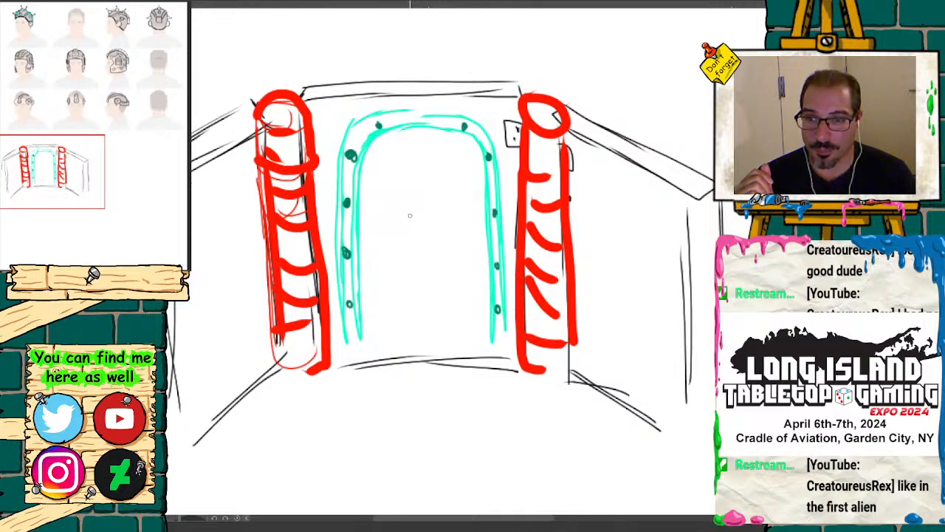
Step: Sketch a teal double-ringed circular wheel with crossing inner strokes in the middle of the door
mouse_move(412, 216)
mouse_down()
mouse_move(397, 232)
mouse_move(405, 264)
mouse_move(447, 222)
mouse_move(403, 260)
mouse_move(435, 215)
mouse_move(423, 266)
mouse_move(441, 220)
mouse_move(397, 260)
mouse_move(429, 210)
mouse_up()
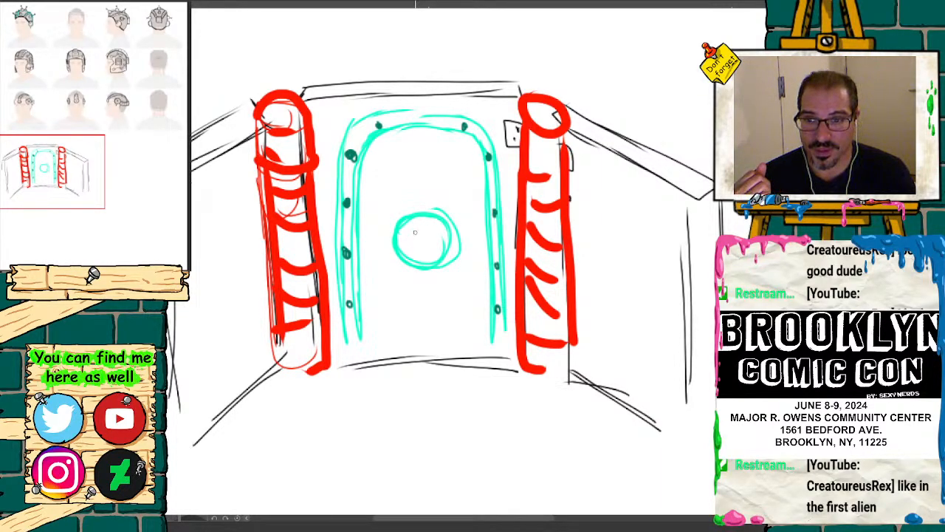
drag(421, 235, 430, 227)
mouse_move(422, 240)
mouse_down()
mouse_move(434, 251)
mouse_move(406, 250)
mouse_move(442, 232)
mouse_move(415, 232)
mouse_up()
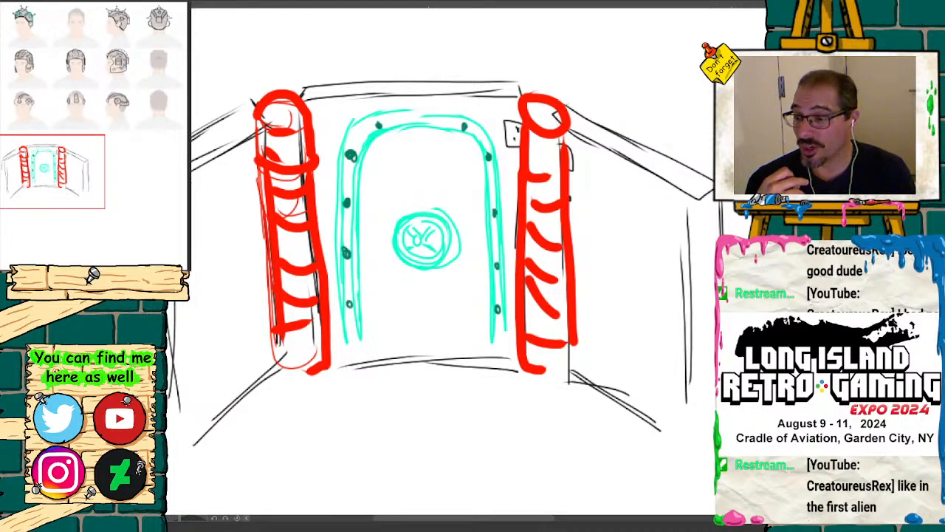
Step: Draw a yellow rectangular sign above the door's round wheel and surround it with a teal frame
mouse_move(383, 144)
mouse_down()
mouse_move(381, 168)
mouse_move(460, 175)
mouse_move(460, 140)
mouse_move(407, 137)
mouse_move(382, 179)
mouse_move(465, 177)
mouse_up()
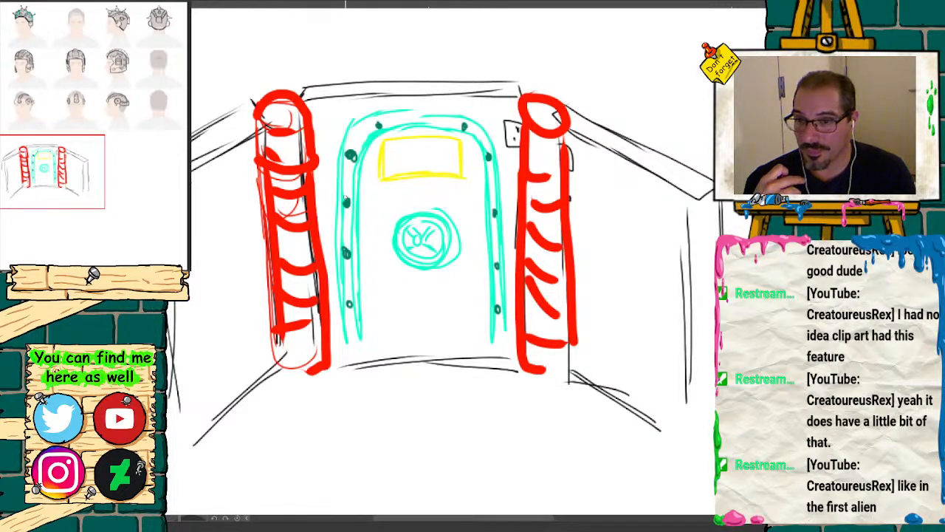
drag(381, 147, 379, 189)
mouse_move(377, 142)
mouse_down()
mouse_move(468, 141)
mouse_move(466, 182)
mouse_move(374, 181)
mouse_up()
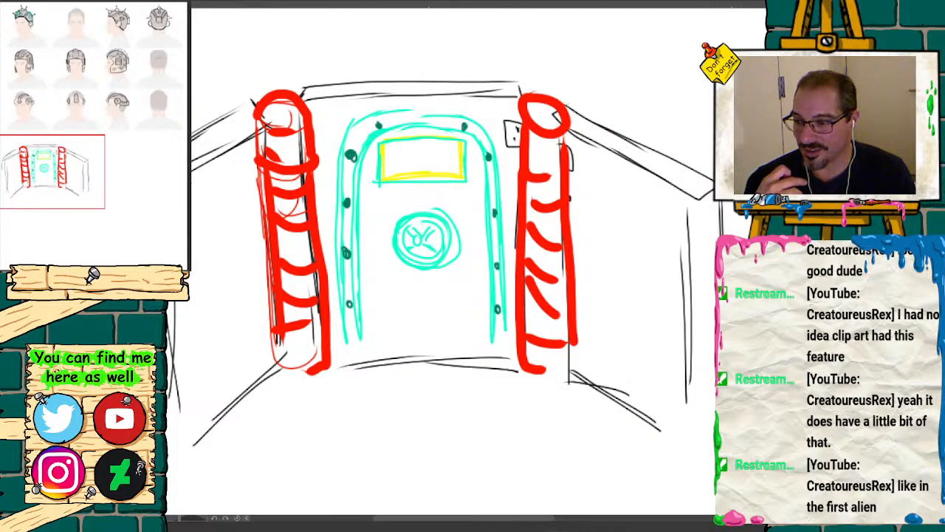
Step: Add a black warning triangle and a three-part hazard symbol to the yellow sign, then outline the sign in dark strokes
mouse_move(387, 165)
mouse_down()
mouse_move(399, 147)
mouse_move(408, 164)
mouse_move(387, 166)
mouse_up()
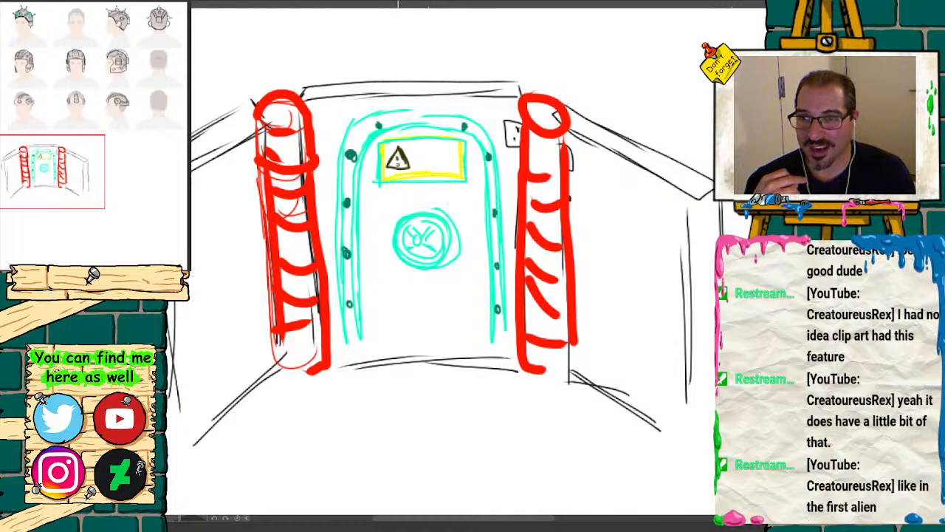
click(439, 157)
mouse_move(424, 147)
mouse_down()
mouse_move(454, 152)
mouse_move(441, 175)
mouse_up()
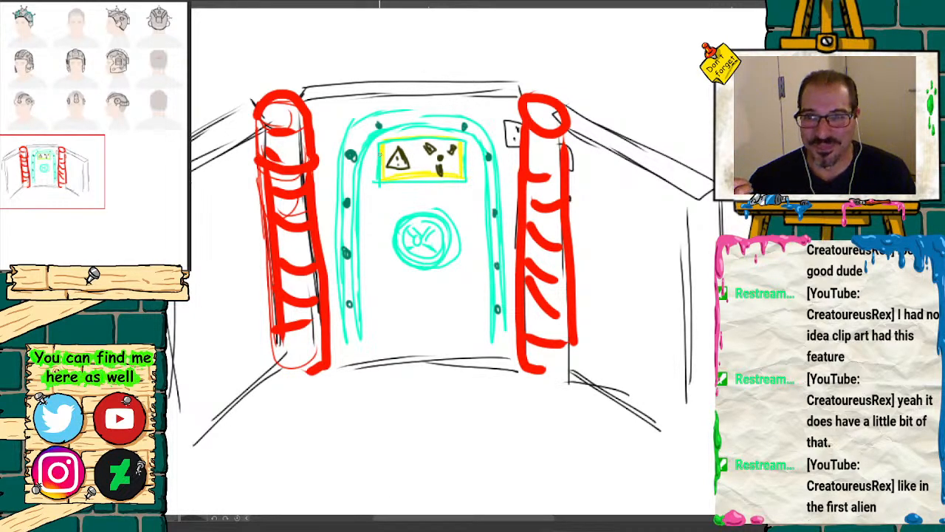
mouse_move(379, 143)
mouse_down()
mouse_move(380, 181)
mouse_move(409, 143)
mouse_move(448, 140)
mouse_move(466, 168)
mouse_move(449, 186)
mouse_move(387, 185)
mouse_up()
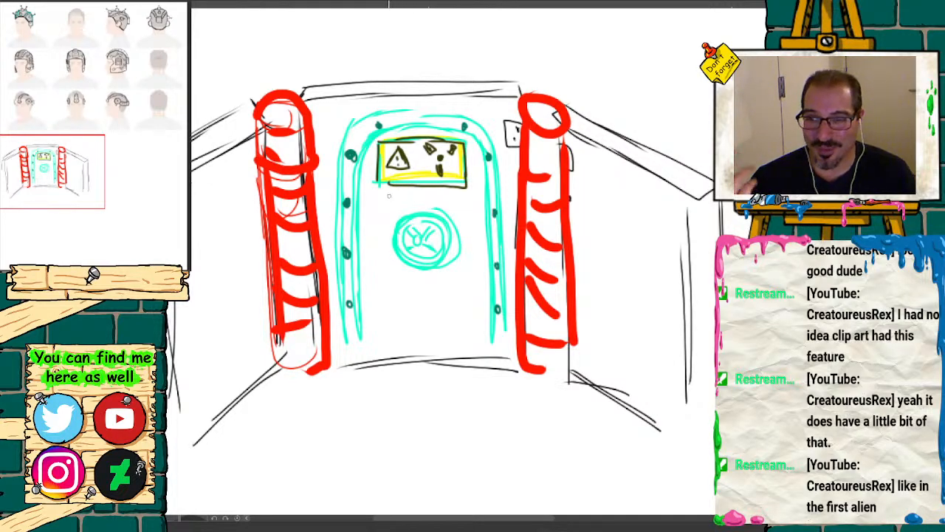
Step: Reinforce the round wheel, the arch's top edge and the door's lower-left inner edge with dark contour lines
mouse_move(417, 228)
mouse_down()
mouse_move(412, 245)
mouse_move(430, 221)
mouse_move(398, 265)
mouse_move(437, 269)
mouse_up()
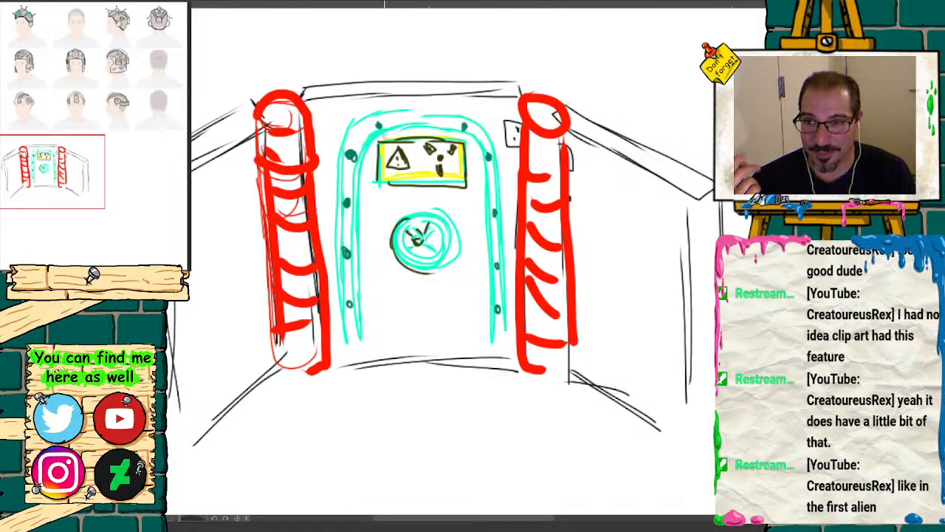
drag(388, 116, 446, 112)
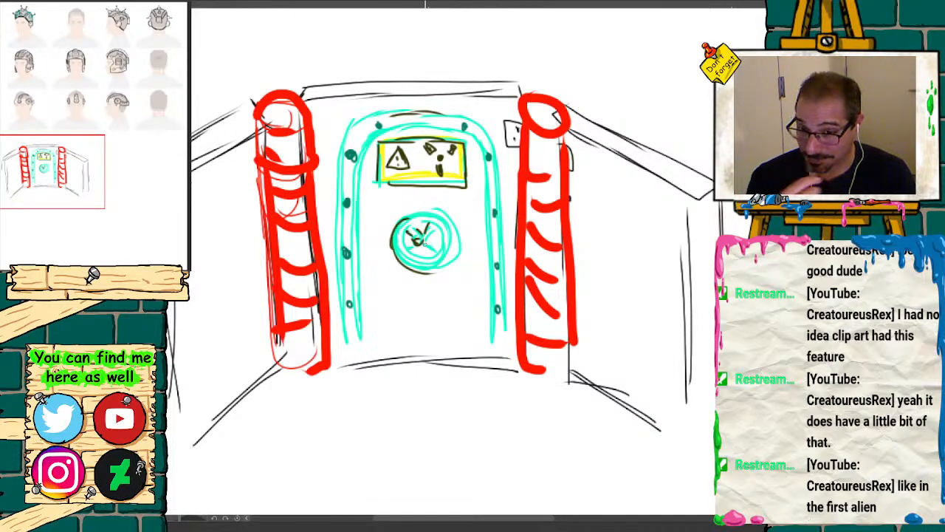
drag(364, 270, 360, 331)
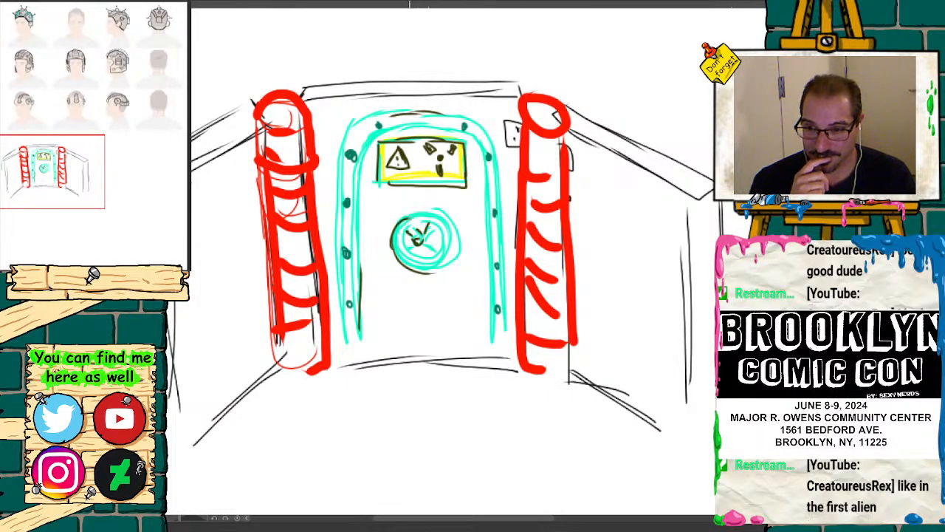
mouse_move(412, 215)
mouse_down()
mouse_move(453, 230)
mouse_move(433, 282)
mouse_up()
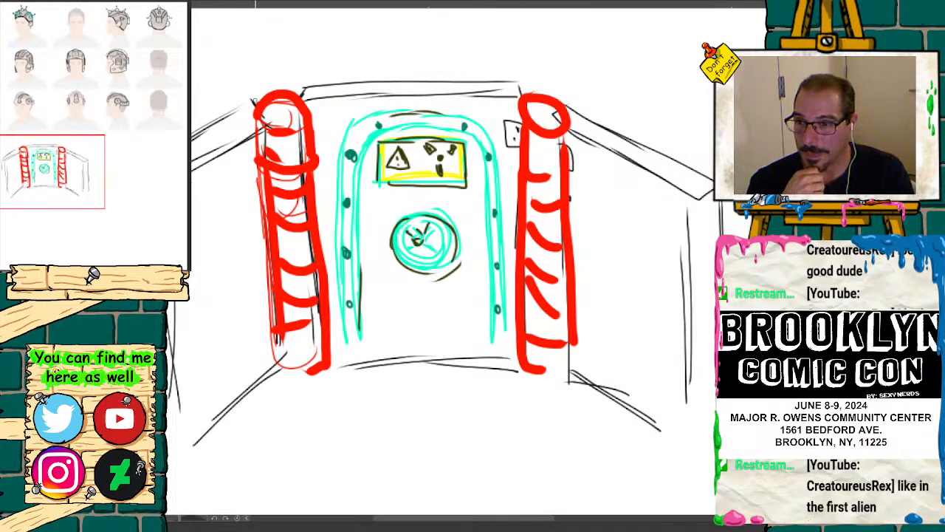
Step: Trace dark contour lines down the sides of both red posts and across the left post's bands
mouse_move(253, 99)
mouse_down()
mouse_move(275, 348)
mouse_move(286, 88)
mouse_move(313, 218)
mouse_move(321, 353)
mouse_up()
drag(519, 109, 516, 277)
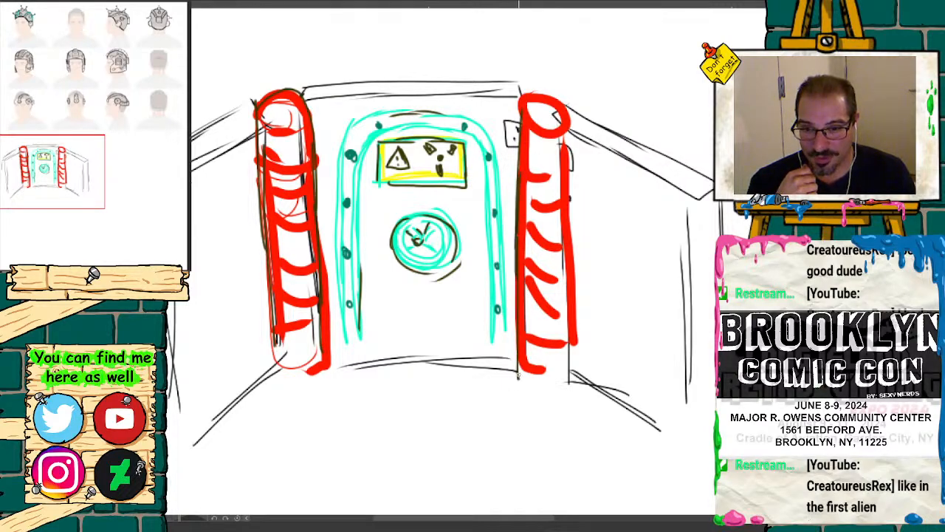
mouse_move(550, 110)
mouse_down()
mouse_move(568, 229)
mouse_move(570, 368)
mouse_up()
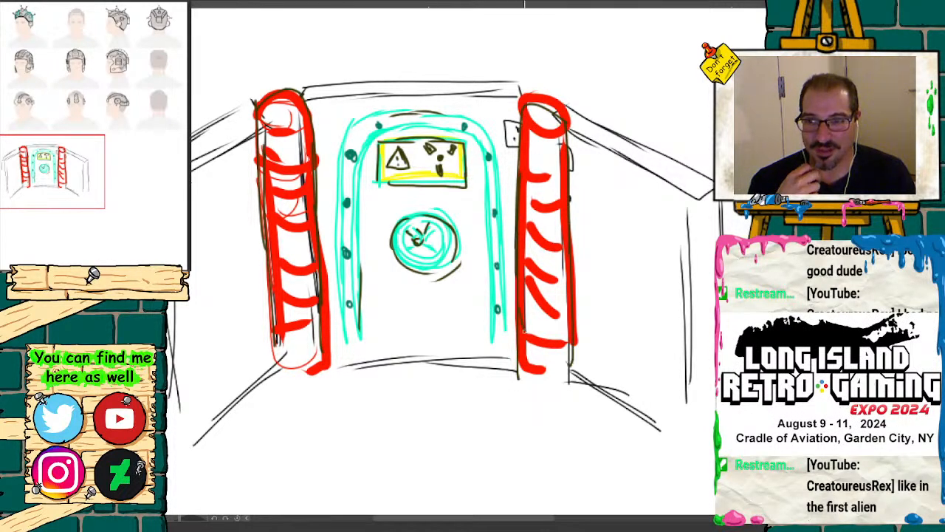
mouse_move(266, 165)
mouse_down()
mouse_move(304, 170)
mouse_move(304, 228)
mouse_up()
drag(272, 250, 305, 255)
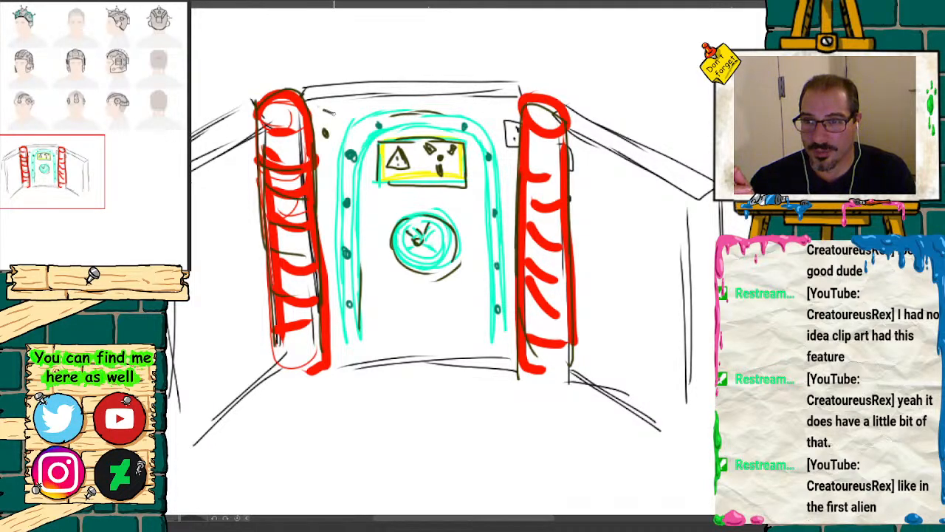
Step: Draw a black security camera at the archway's upper-left corner and a square vent with a magenta grid at its upper-right corner
mouse_move(326, 107)
mouse_down()
mouse_move(344, 133)
mouse_move(325, 108)
mouse_move(353, 130)
mouse_move(345, 137)
mouse_move(362, 148)
mouse_move(367, 136)
mouse_move(350, 135)
mouse_move(328, 105)
mouse_move(367, 140)
mouse_up()
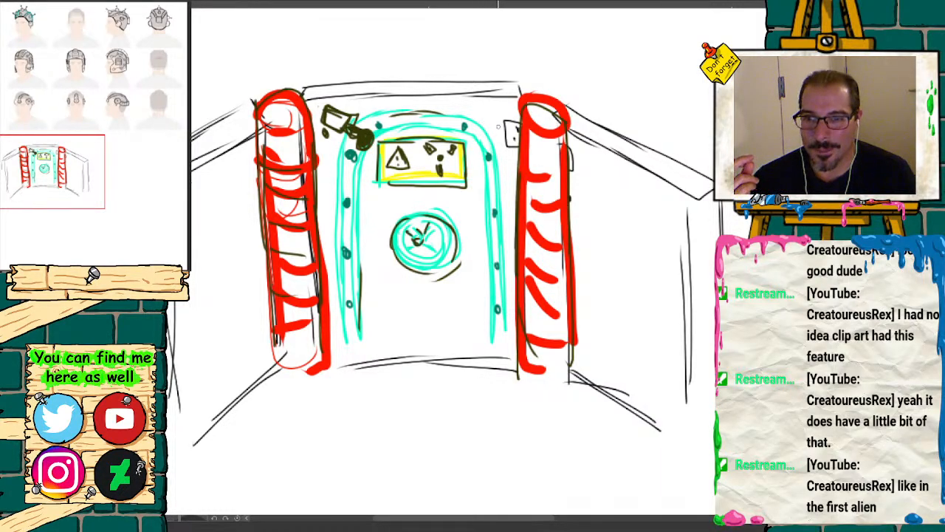
mouse_move(471, 103)
mouse_down()
mouse_move(476, 121)
mouse_move(509, 125)
mouse_up()
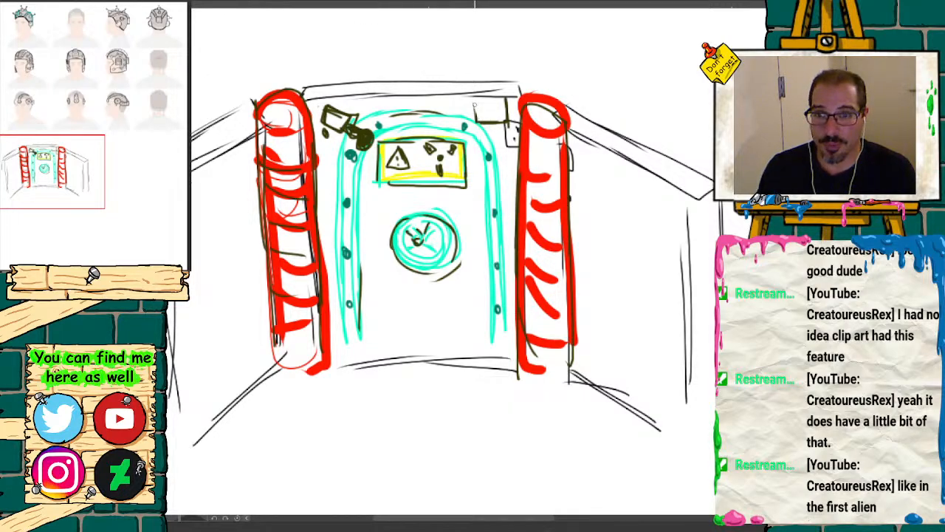
mouse_move(473, 97)
mouse_down()
mouse_move(475, 124)
mouse_move(506, 126)
mouse_up()
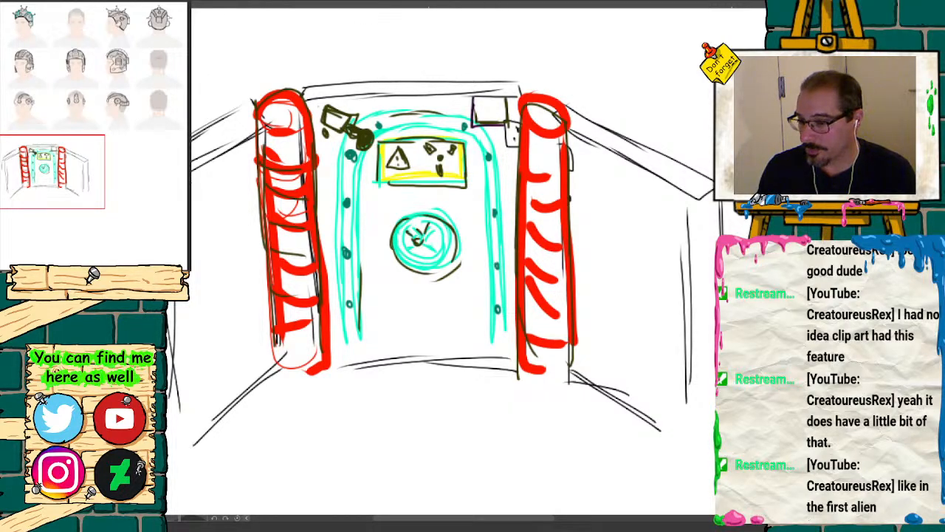
drag(471, 93, 472, 131)
mouse_move(471, 102)
mouse_down()
mouse_move(511, 104)
mouse_move(511, 137)
mouse_move(512, 102)
mouse_move(483, 134)
mouse_up()
drag(494, 102, 494, 134)
mouse_move(504, 103)
mouse_down()
mouse_move(505, 135)
mouse_move(516, 116)
mouse_up()
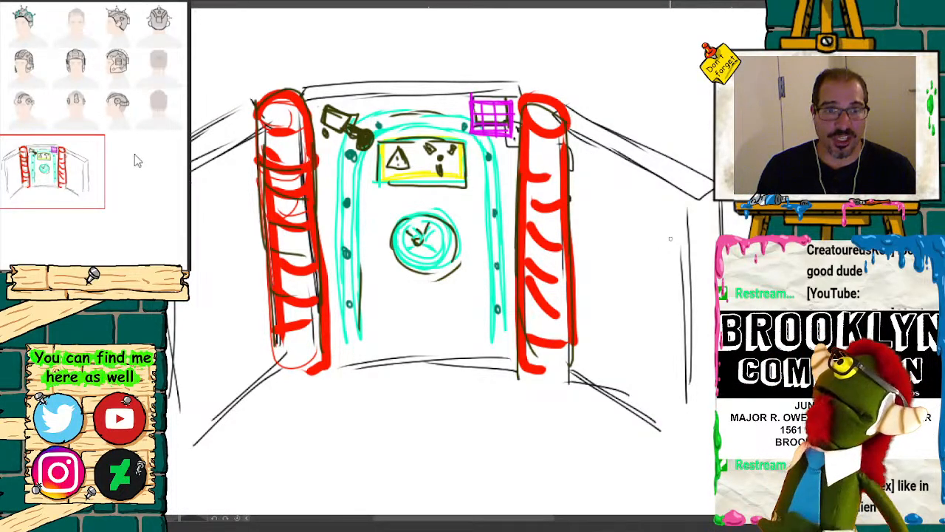
click(66, 184)
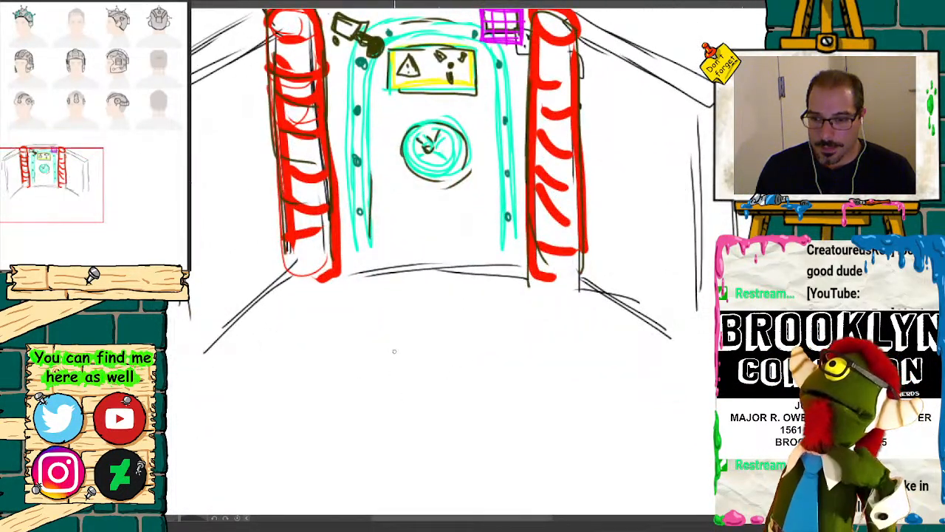
drag(389, 353, 380, 380)
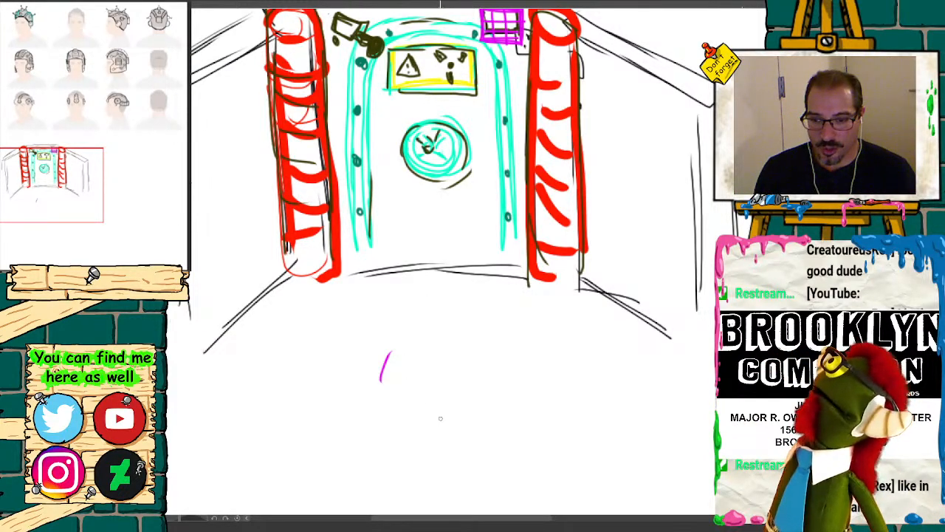
mouse_move(440, 419)
mouse_down()
mouse_move(402, 447)
mouse_move(440, 418)
mouse_move(428, 400)
mouse_move(447, 411)
mouse_move(396, 394)
mouse_move(389, 339)
mouse_move(462, 311)
mouse_move(397, 391)
mouse_up()
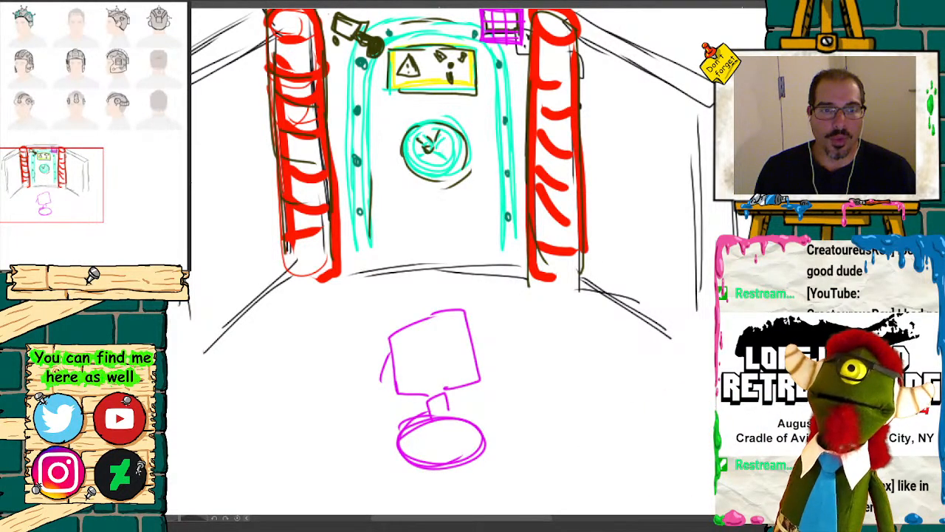
key(ctrl+minus)
drag(683, 351, 541, 373)
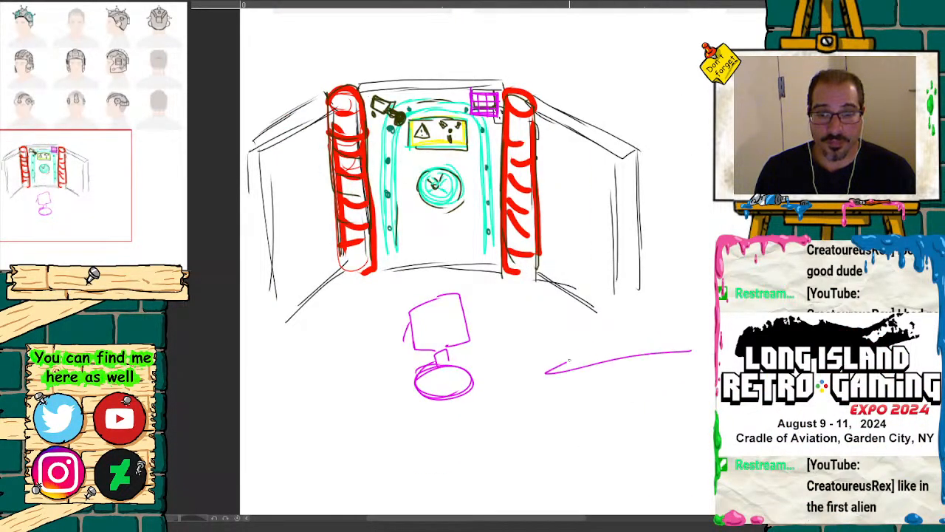
drag(610, 342, 593, 399)
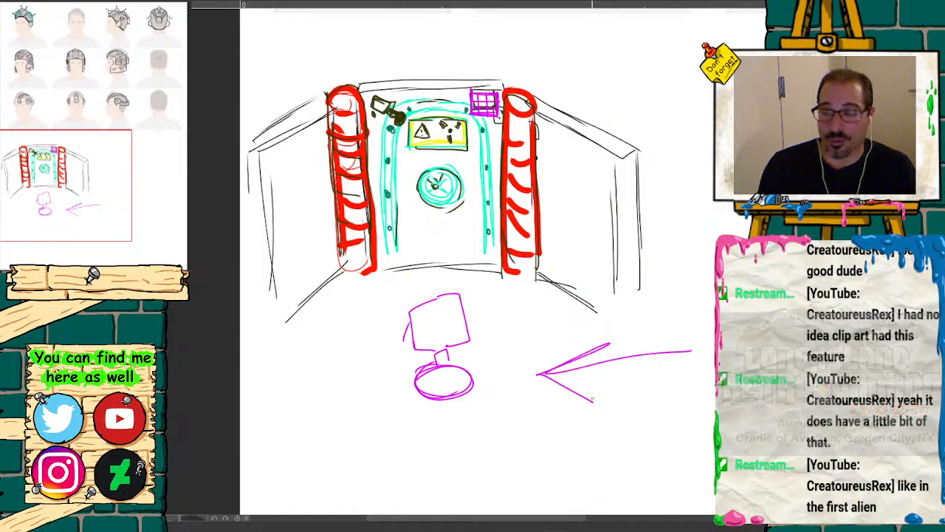
key(ctrl+z)
key(ctrl+z)
key(ctrl+z)
key(ctrl+z)
key(ctrl+z)
key(ctrl+z)
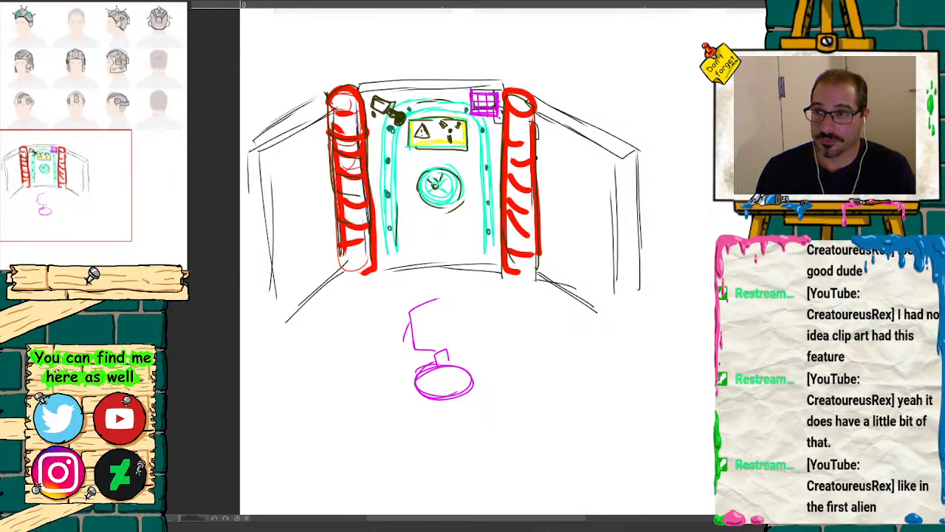
key(ctrl+z)
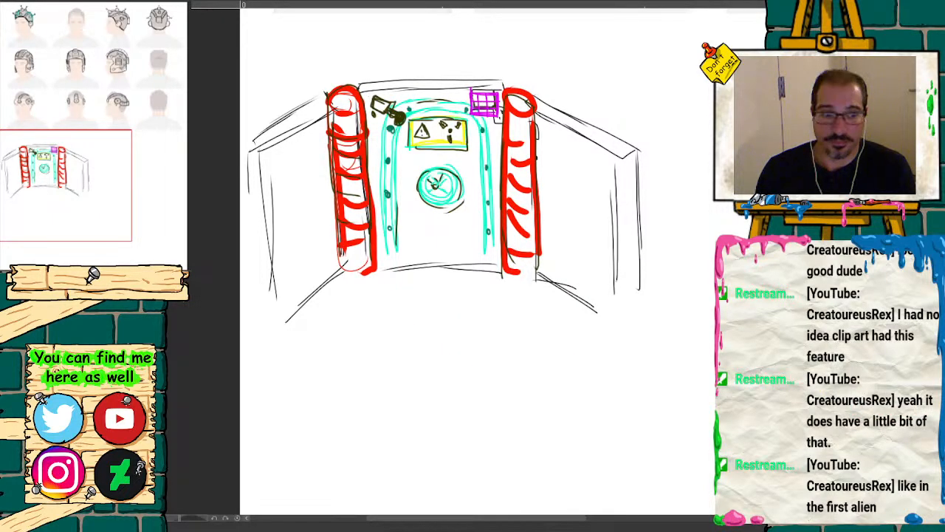
Step: Sketch a magenta three-dimensional control box with a recessed front and small button marks on the left panel beside the red post
key(ctrl+plus)
drag(80, 198, 74, 188)
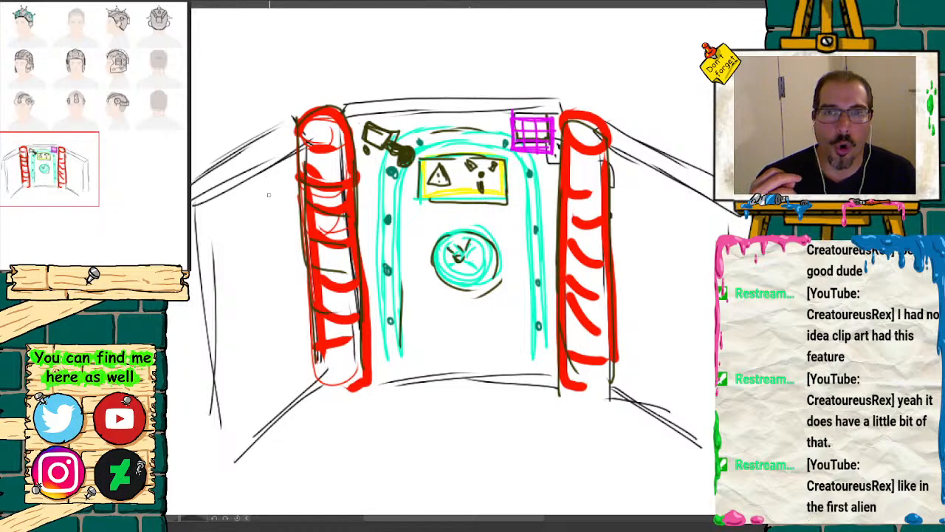
mouse_move(227, 226)
mouse_down()
mouse_move(270, 199)
mouse_move(283, 217)
mouse_move(245, 238)
mouse_up()
drag(244, 242, 247, 259)
drag(226, 228, 234, 262)
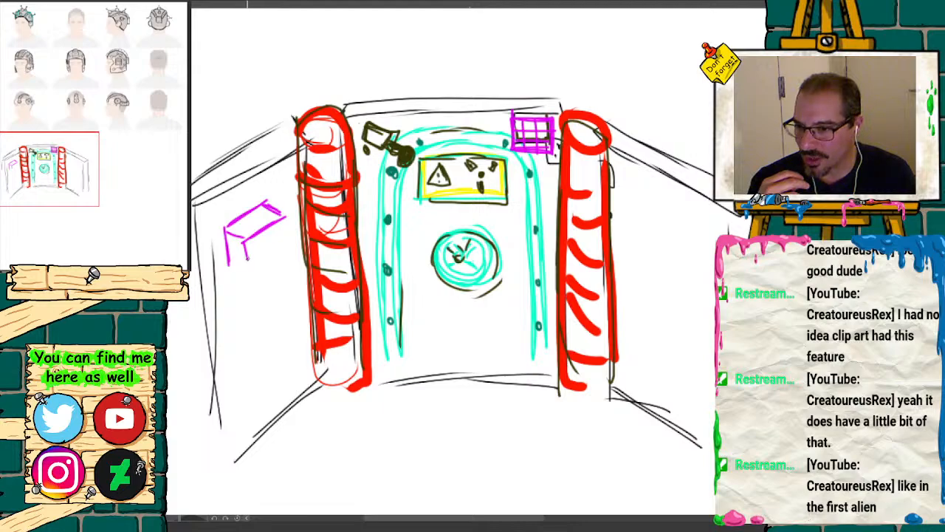
mouse_move(286, 215)
mouse_down()
mouse_move(294, 247)
mouse_move(260, 275)
mouse_move(304, 279)
mouse_move(266, 291)
mouse_up()
mouse_move(227, 260)
mouse_down()
mouse_move(244, 288)
mouse_move(266, 294)
mouse_up()
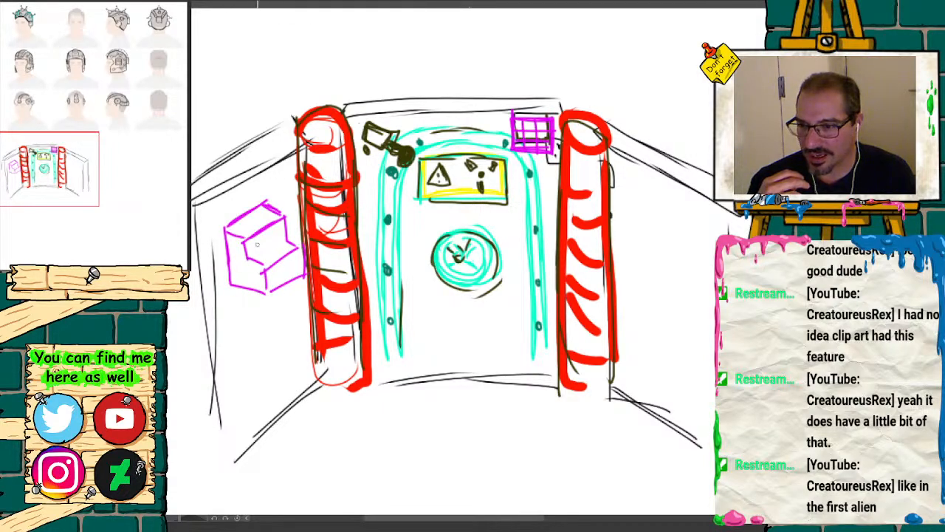
mouse_move(259, 244)
mouse_down()
mouse_move(257, 256)
mouse_move(272, 251)
mouse_move(291, 266)
mouse_up()
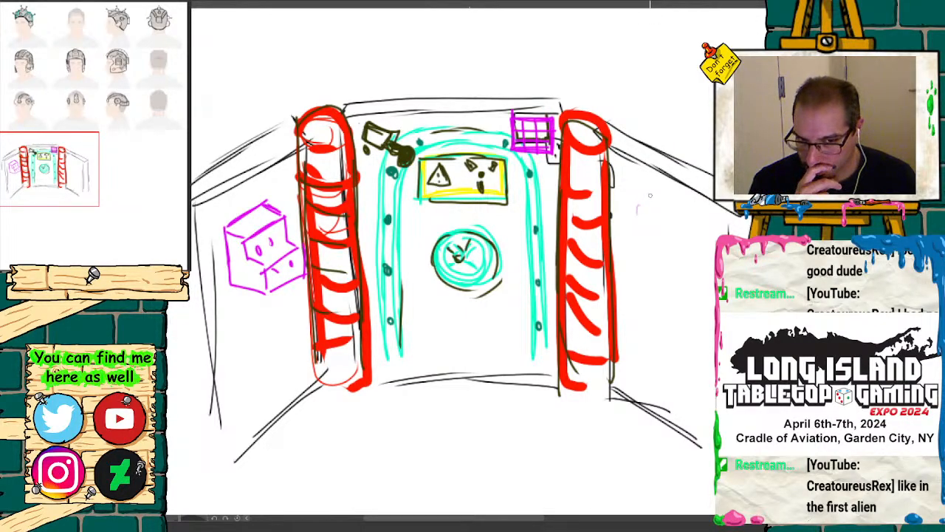
Step: Sketch a magenta C-shaped bracket and a jointed pipe with a filled round end on the right wall panel
mouse_move(672, 237)
mouse_down()
mouse_move(644, 236)
mouse_move(639, 216)
mouse_move(669, 212)
mouse_move(665, 194)
mouse_move(627, 190)
mouse_move(627, 248)
mouse_move(672, 244)
mouse_up()
drag(627, 195, 641, 213)
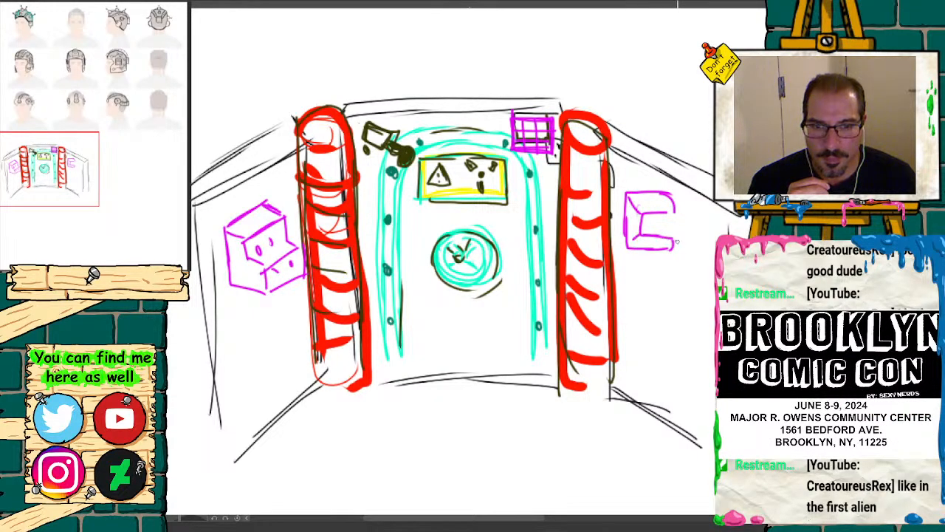
mouse_move(677, 241)
mouse_down()
mouse_move(666, 253)
mouse_move(685, 239)
mouse_move(687, 277)
mouse_move(647, 275)
mouse_move(647, 293)
mouse_move(699, 300)
mouse_move(707, 250)
mouse_move(692, 264)
mouse_up()
mouse_move(682, 276)
mouse_down()
mouse_move(693, 293)
mouse_move(641, 293)
mouse_up()
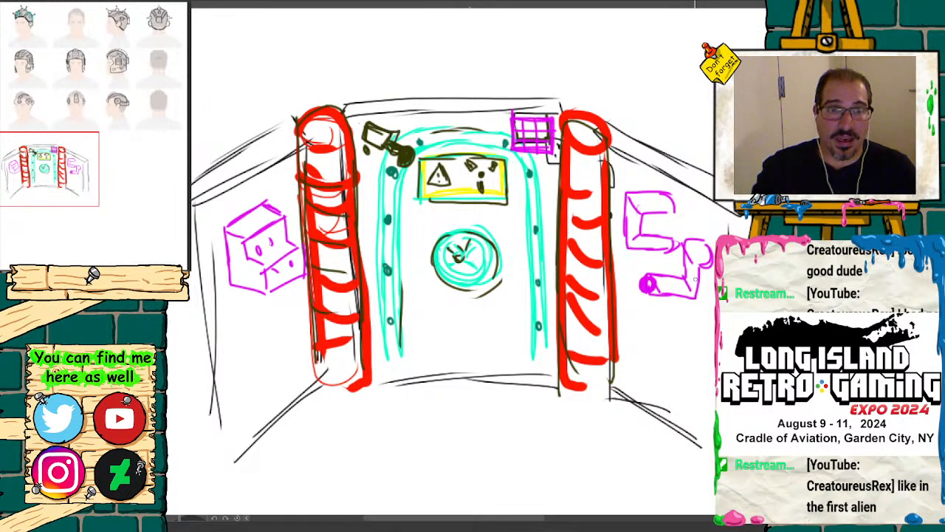
Step: Draw two black floor stands in front of the wall, each with an oval base and a short upright post
drag(51, 226, 53, 195)
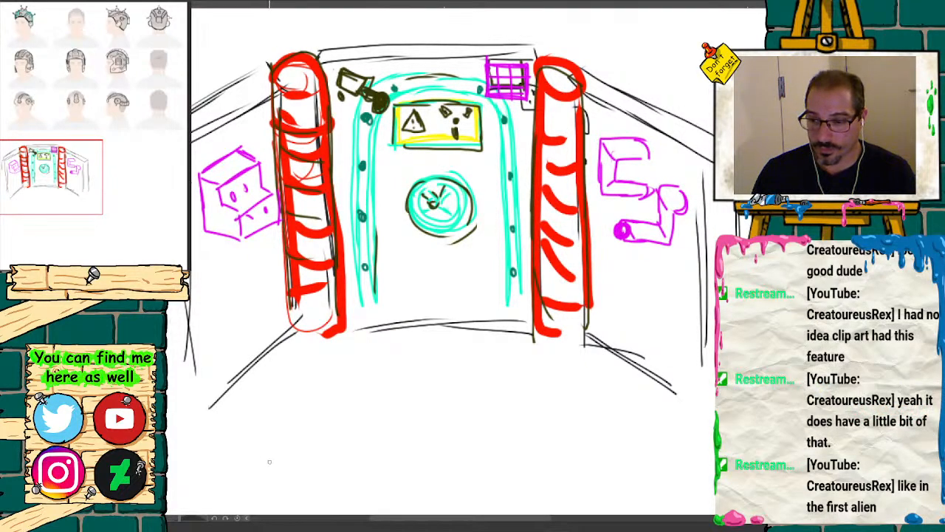
drag(258, 465, 313, 468)
drag(49, 178, 54, 183)
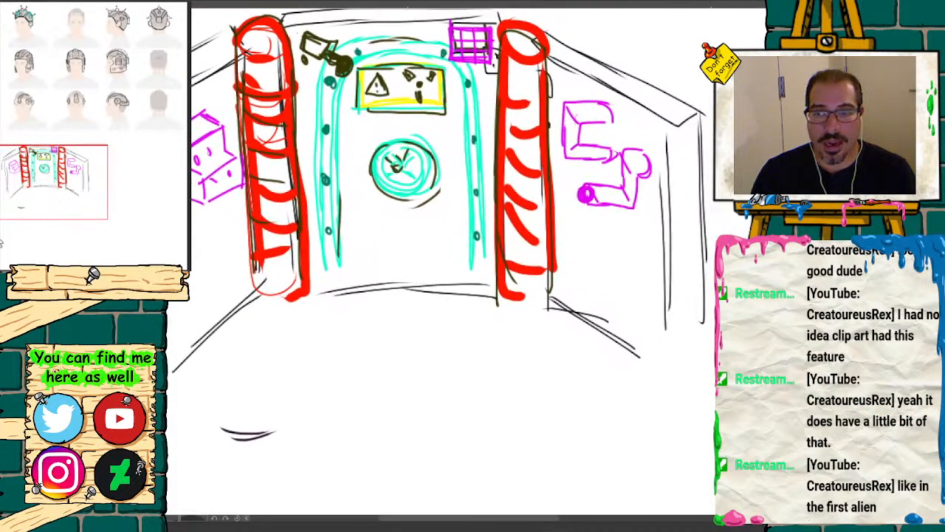
mouse_move(222, 430)
mouse_down()
mouse_move(259, 442)
mouse_move(287, 421)
mouse_move(255, 415)
mouse_move(219, 436)
mouse_move(246, 420)
mouse_move(252, 430)
mouse_move(246, 388)
mouse_move(249, 430)
mouse_up()
drag(253, 384, 257, 436)
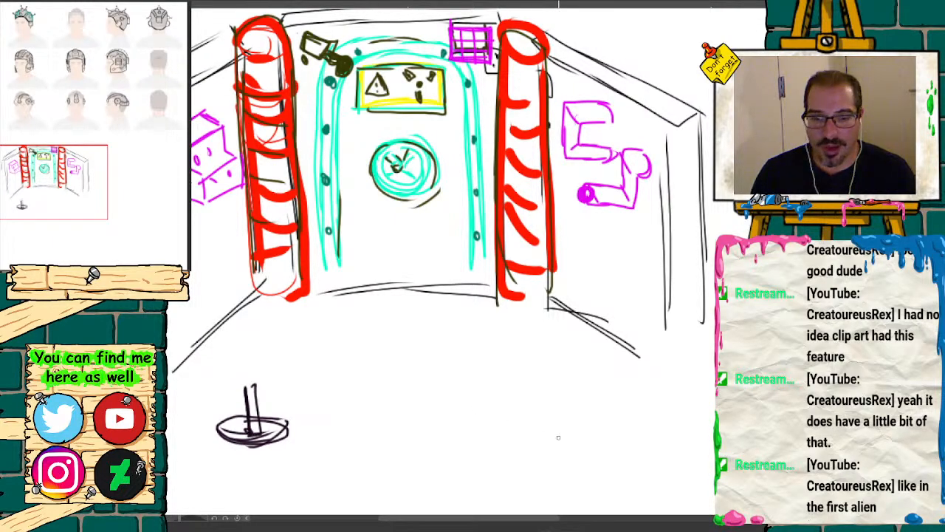
mouse_move(549, 429)
mouse_down()
mouse_move(555, 458)
mouse_move(550, 428)
mouse_move(579, 447)
mouse_move(575, 394)
mouse_move(563, 443)
mouse_move(562, 387)
mouse_move(576, 399)
mouse_up()
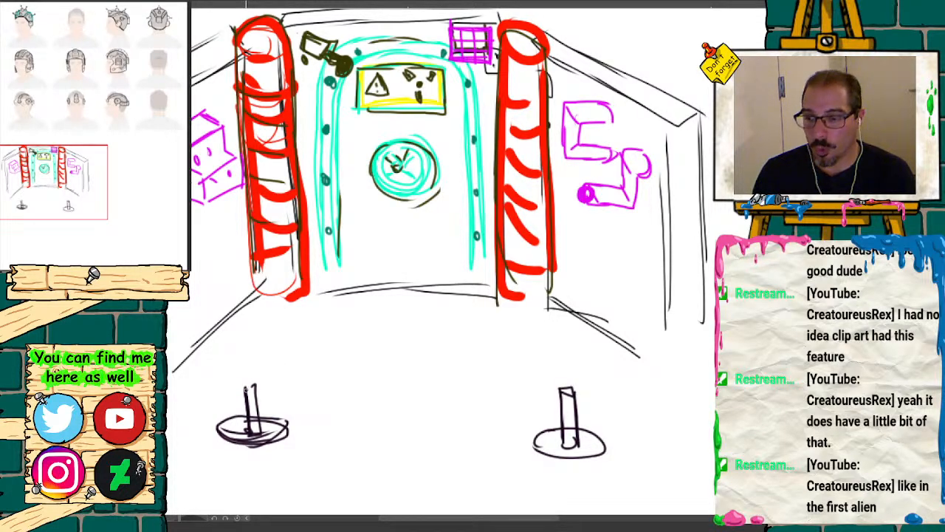
Step: Extend the left stand's post and top it with a tilted, curved dish shape with dark shading inside
drag(247, 393, 238, 357)
mouse_move(204, 305)
mouse_down()
mouse_move(229, 354)
mouse_move(259, 358)
mouse_up()
drag(222, 299, 268, 344)
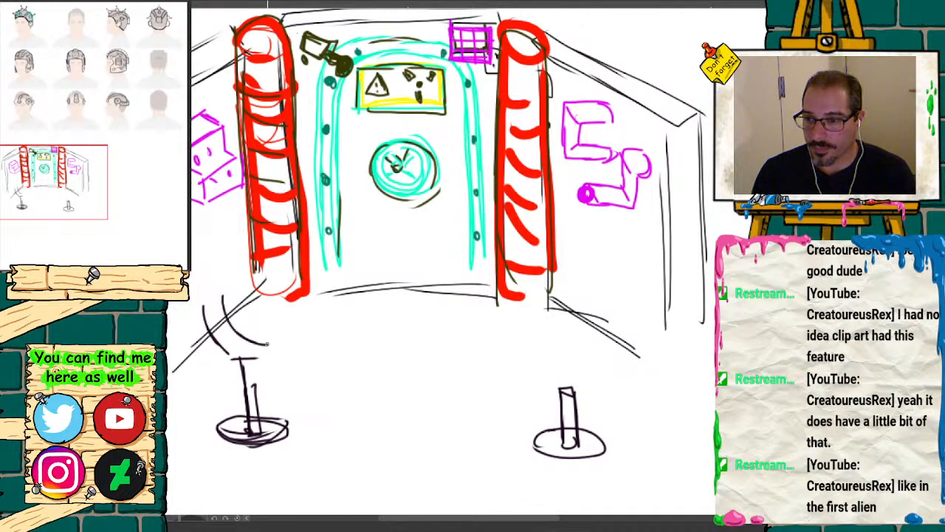
mouse_move(221, 296)
mouse_down()
mouse_move(214, 347)
mouse_move(267, 358)
mouse_move(241, 360)
mouse_up()
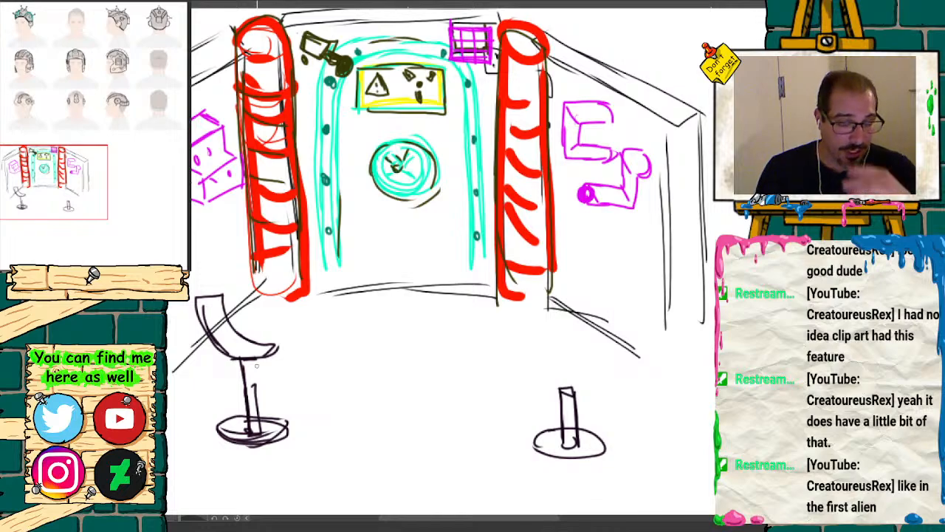
drag(252, 356, 264, 413)
mouse_move(229, 299)
mouse_down()
mouse_move(271, 344)
mouse_move(224, 297)
mouse_move(220, 321)
mouse_move(264, 359)
mouse_up()
mouse_move(223, 298)
mouse_down()
mouse_move(197, 295)
mouse_move(217, 295)
mouse_move(237, 338)
mouse_move(275, 352)
mouse_move(259, 359)
mouse_move(219, 349)
mouse_move(229, 359)
mouse_up()
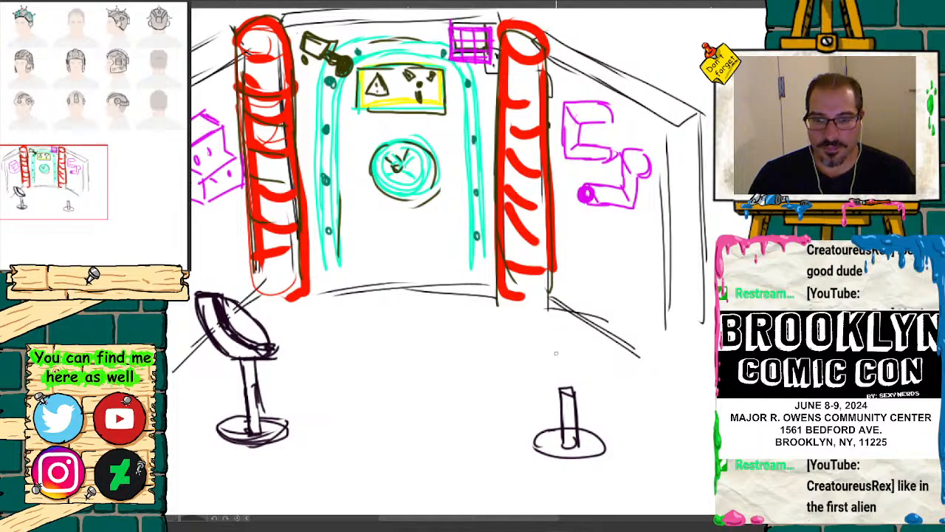
Step: Draw a box-shaped console with a raised back and a small key grid on top of the right floor stand
mouse_move(554, 330)
mouse_down()
mouse_move(552, 344)
mouse_move(495, 353)
mouse_up()
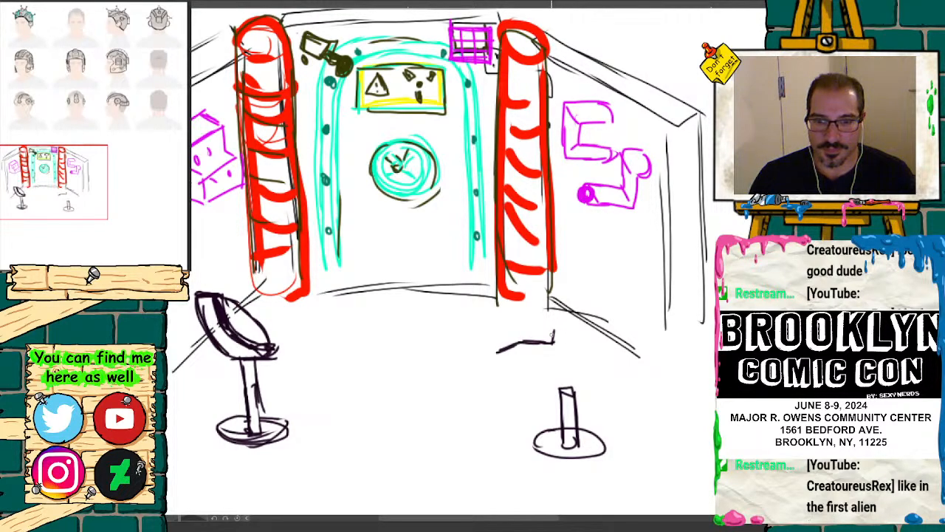
mouse_move(552, 338)
mouse_down()
mouse_move(577, 325)
mouse_move(583, 383)
mouse_up()
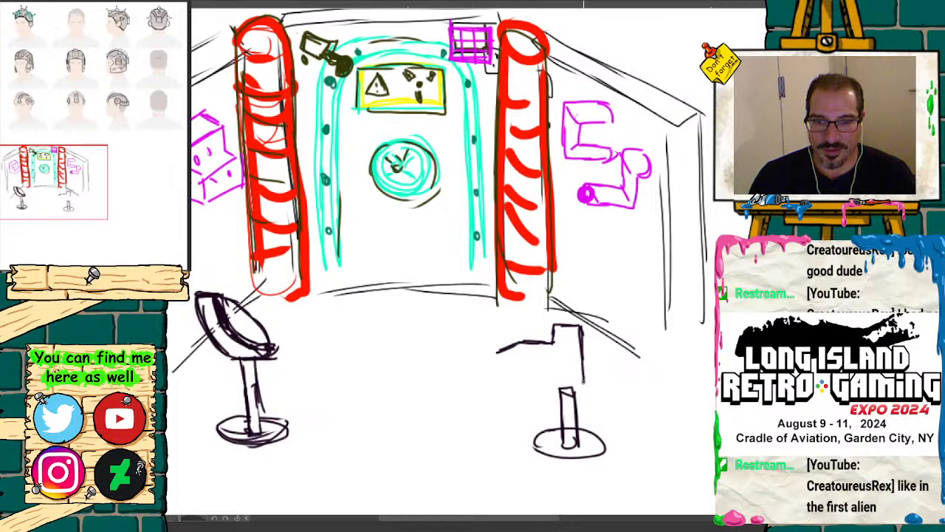
mouse_move(554, 342)
mouse_down()
mouse_move(550, 391)
mouse_move(526, 376)
mouse_move(498, 384)
mouse_move(528, 403)
mouse_move(558, 391)
mouse_up()
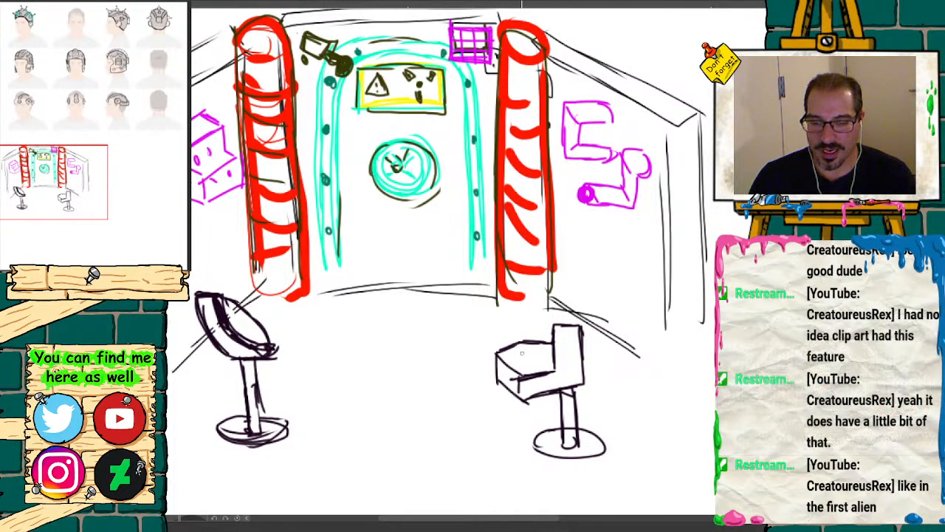
mouse_move(508, 358)
mouse_down()
mouse_move(531, 346)
mouse_move(539, 360)
mouse_move(548, 356)
mouse_move(540, 367)
mouse_up()
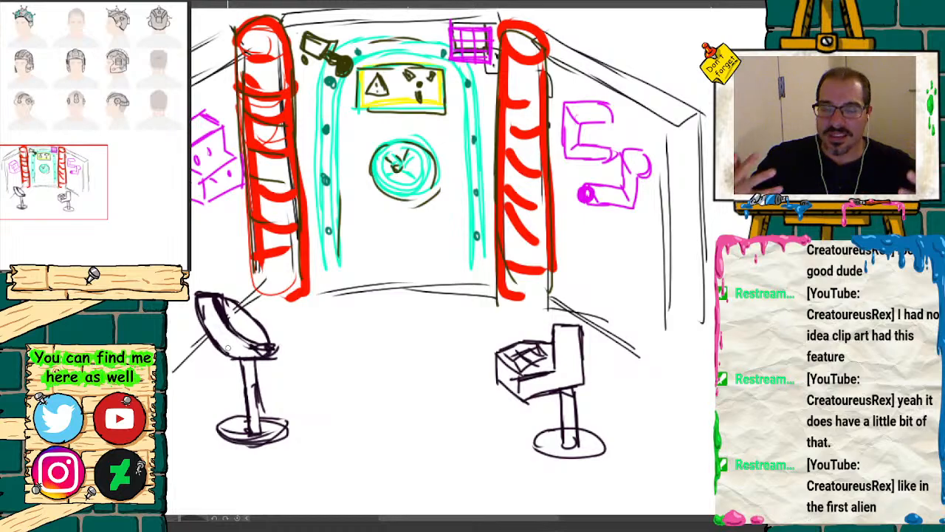
Step: Draw a magenta round vent with a crosshatched grille on the left panel below the control box
key(ctrl+minus)
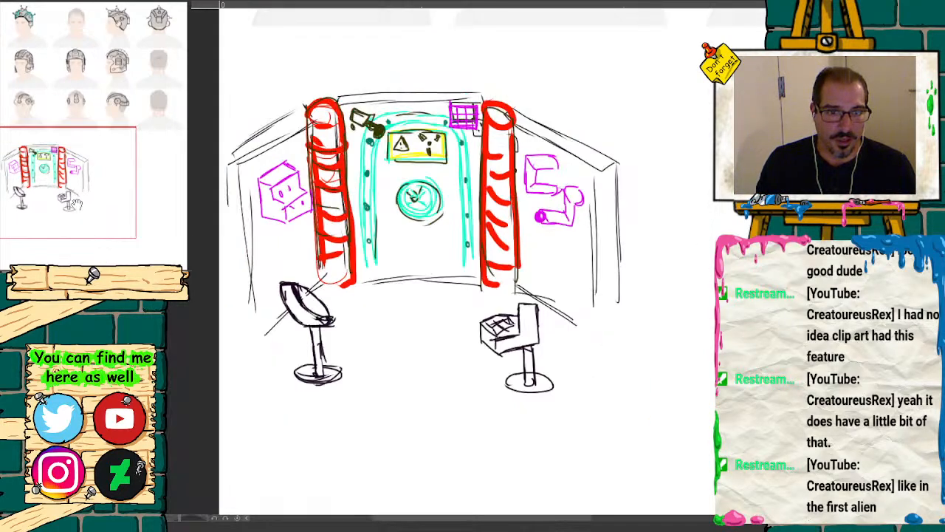
space+drag(438, 265, 455, 279)
key(ctrl+plus)
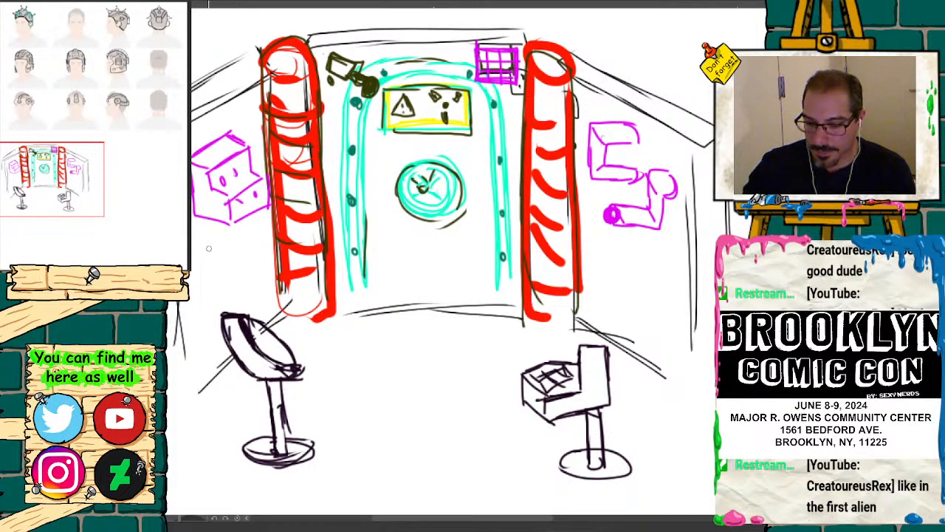
mouse_move(205, 242)
mouse_down()
mouse_move(204, 278)
mouse_move(248, 275)
mouse_move(201, 255)
mouse_move(248, 275)
mouse_move(213, 246)
mouse_move(216, 281)
mouse_move(235, 249)
mouse_move(247, 264)
mouse_move(239, 268)
mouse_up()
drag(214, 270, 234, 248)
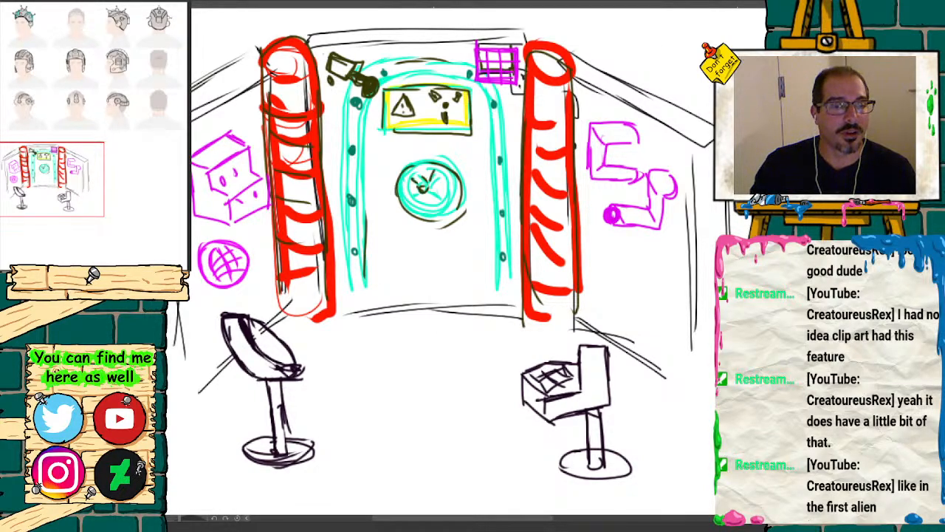
Step: Paste the red and black gaming chair image and move it into the blank area beside the wall sketch
drag(127, 273, 113, 266)
mouse_move(79, 196)
mouse_down()
mouse_move(125, 138)
mouse_move(118, 100)
mouse_move(105, 177)
mouse_move(110, 152)
mouse_move(117, 186)
mouse_up()
click(127, 274)
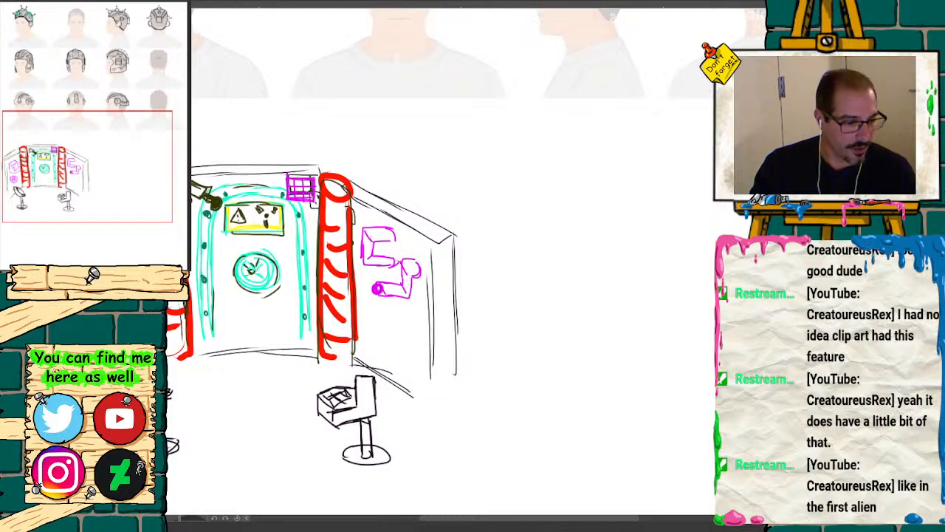
drag(87, 158, 106, 168)
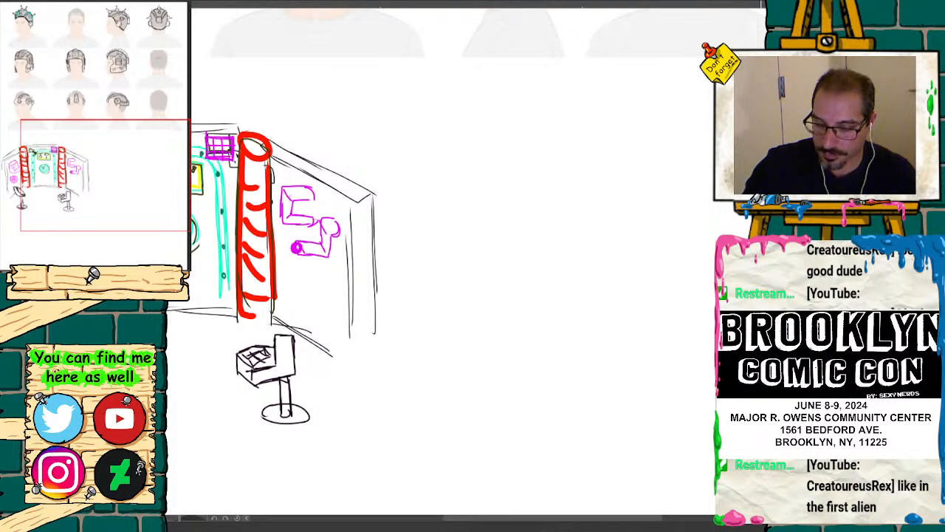
key(ctrl+v)
key(ctrl+minus)
key(ctrl+minus)
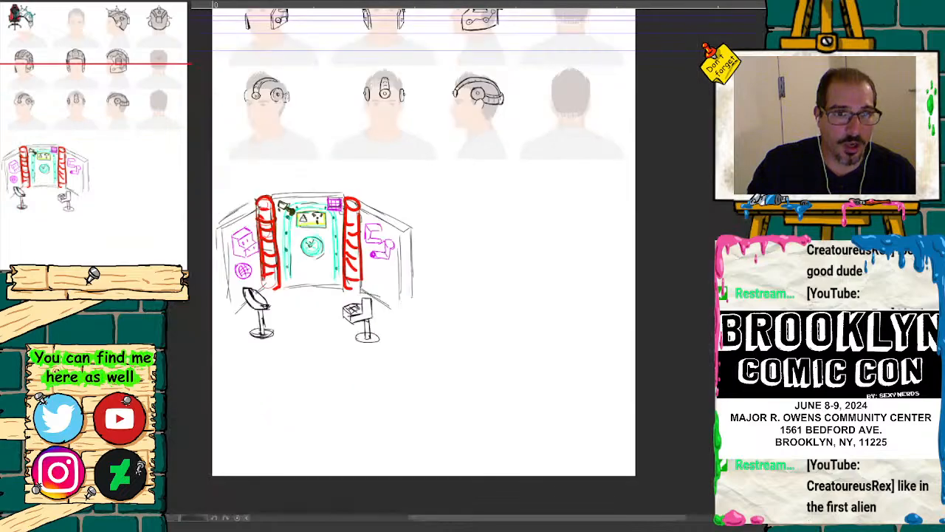
key(ctrl+minus)
drag(127, 164, 97, 131)
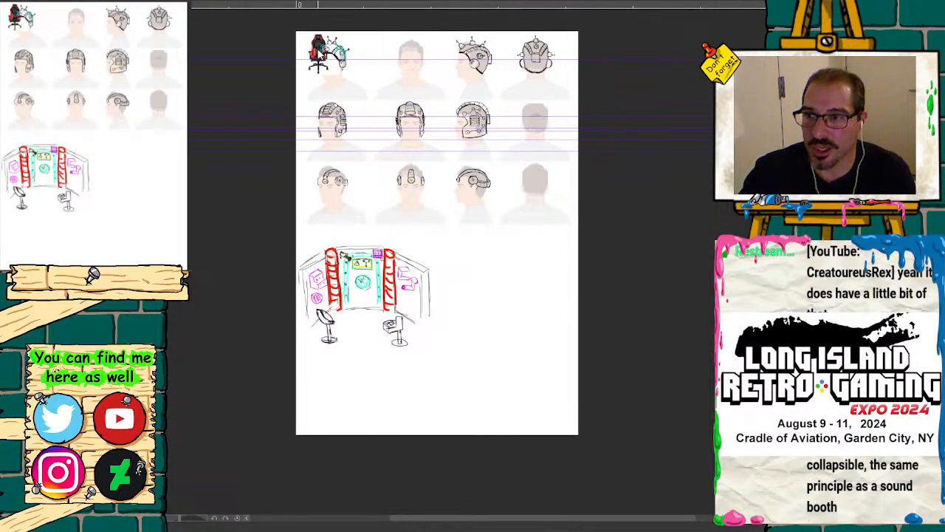
drag(325, 52, 500, 306)
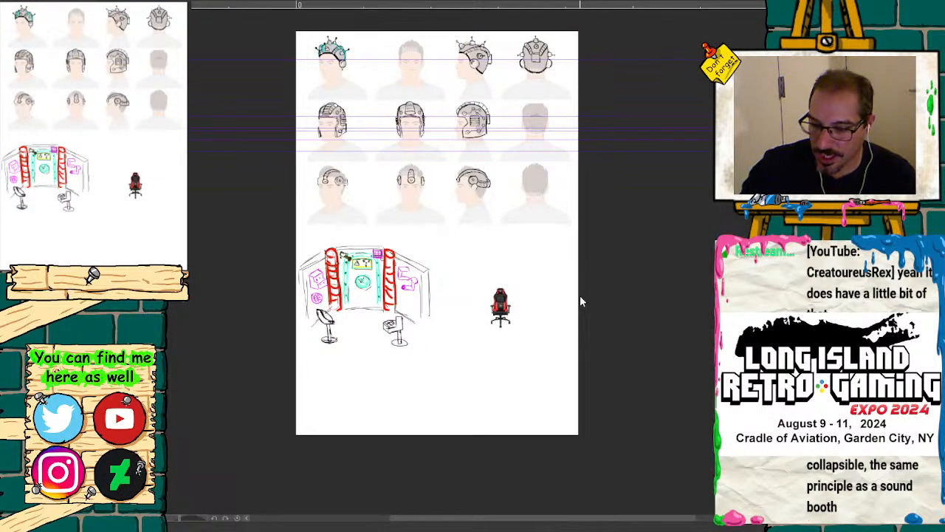
Step: Enlarge the chair image to about the wall sketch's height and position it next to the wall's right panel
key(ctrl+t)
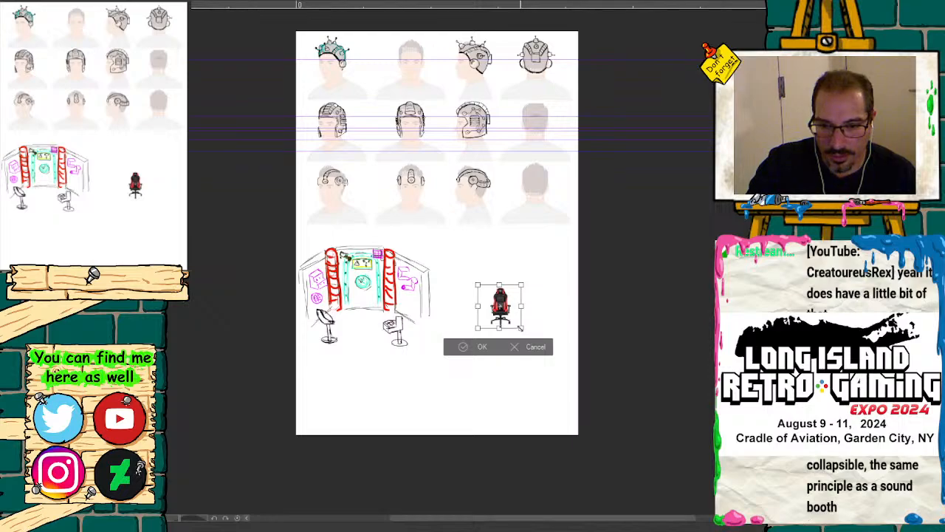
drag(520, 327, 582, 401)
mouse_move(531, 345)
mouse_down()
mouse_move(506, 317)
mouse_move(476, 316)
mouse_move(484, 329)
mouse_up()
scroll(449, 263, up, 2)
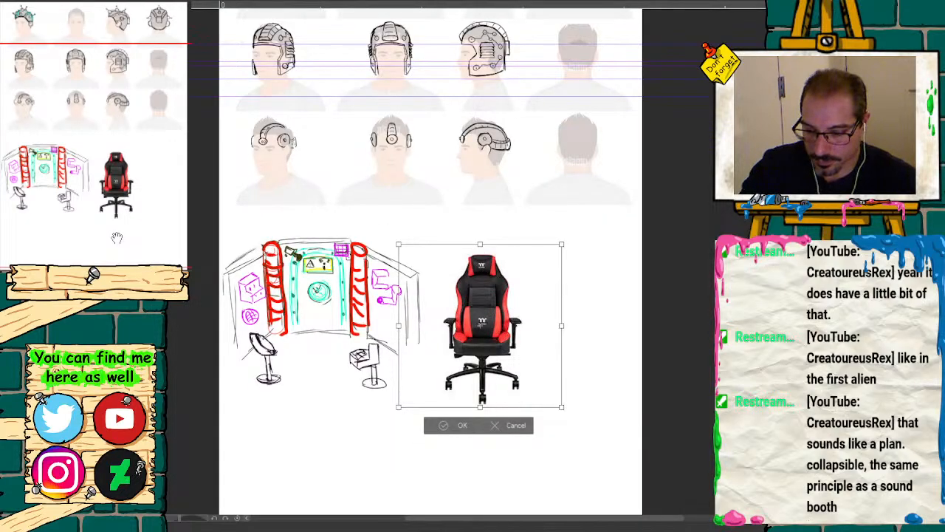
key(Return)
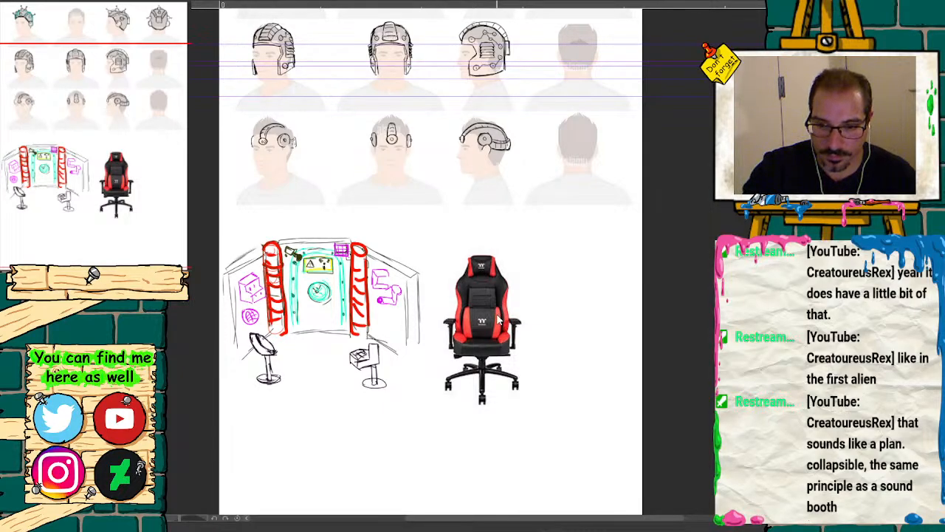
Step: Duplicate the gaming chair to its right and erase the copy's white background where it covers the first chair
drag(502, 319, 600, 322)
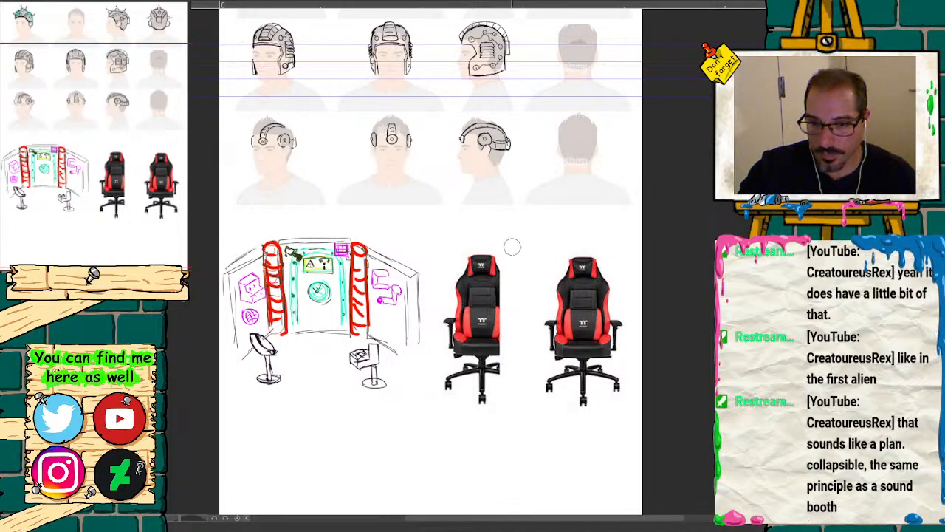
mouse_move(519, 255)
mouse_down()
mouse_move(510, 331)
mouse_move(503, 284)
mouse_move(528, 282)
mouse_up()
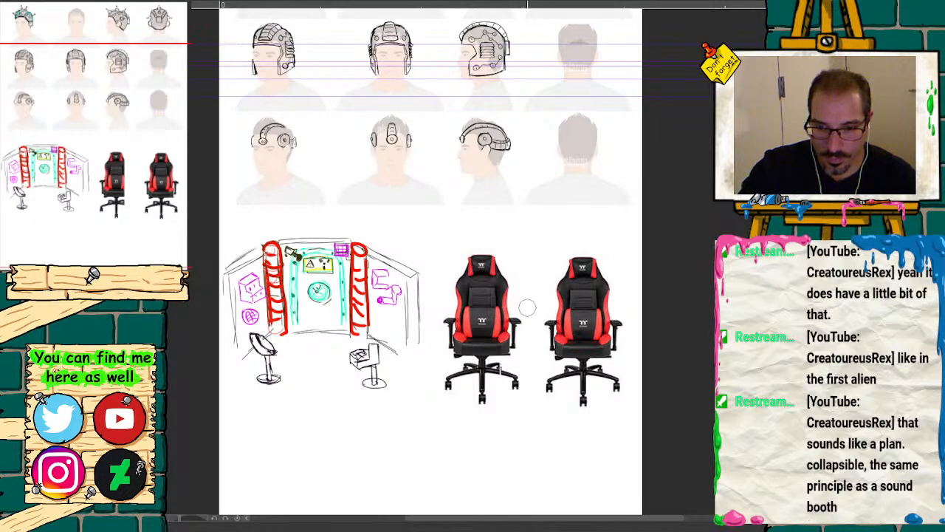
Step: Fade both gaming chair images to a low opacity as drawing references
key(ctrl+plus)
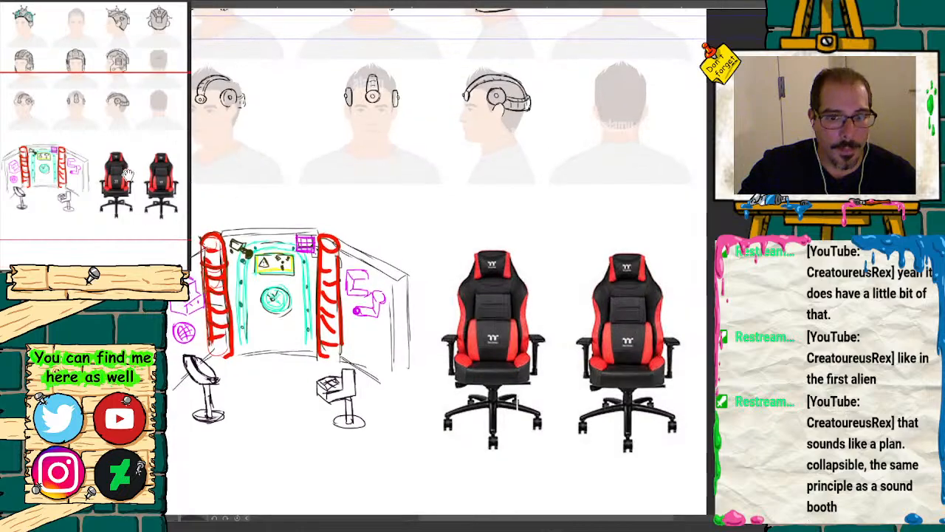
drag(517, 401, 454, 372)
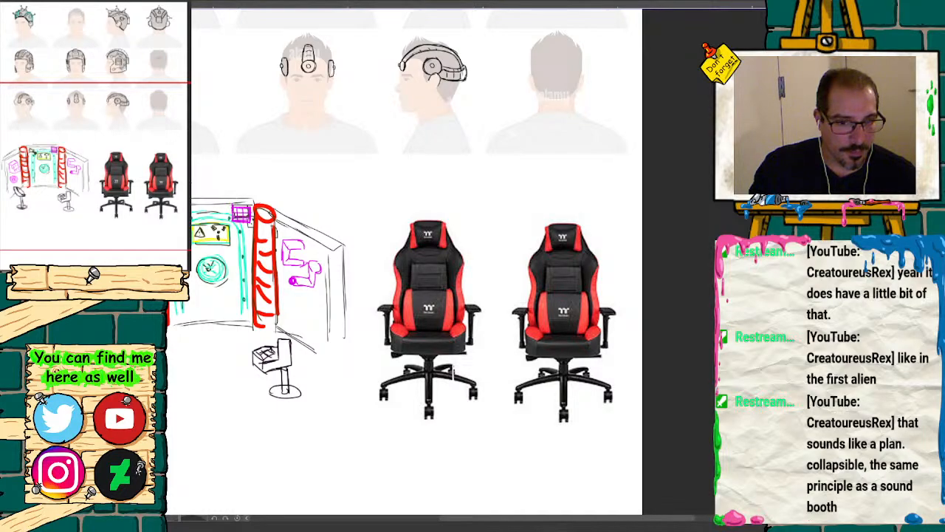
key(ctrl+z)
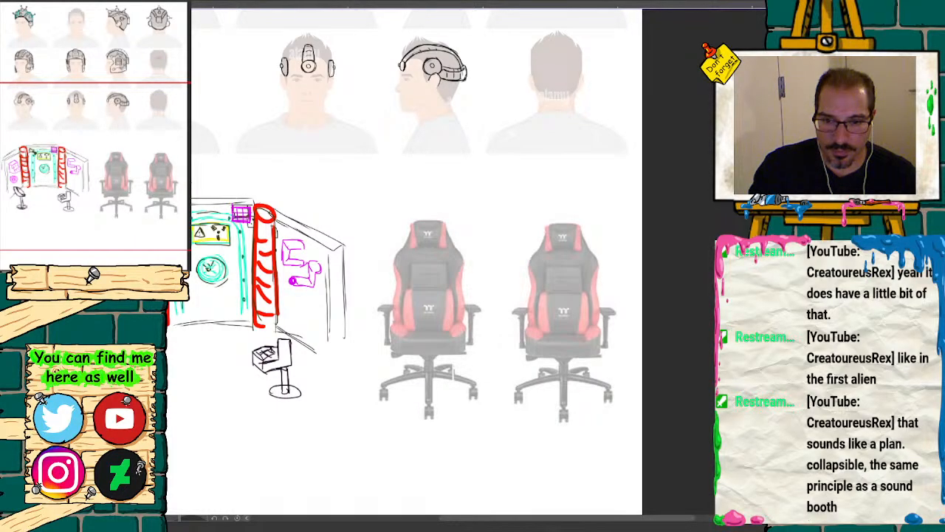
key(ctrl+y)
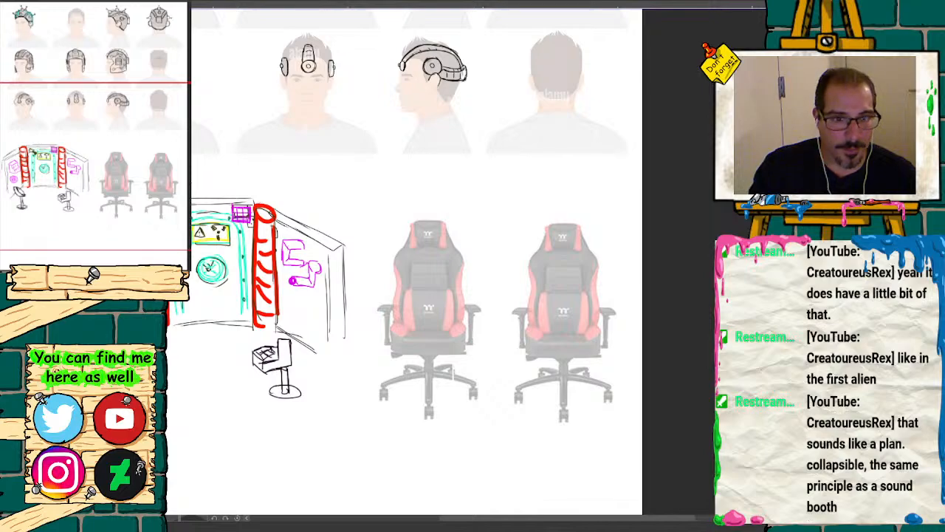
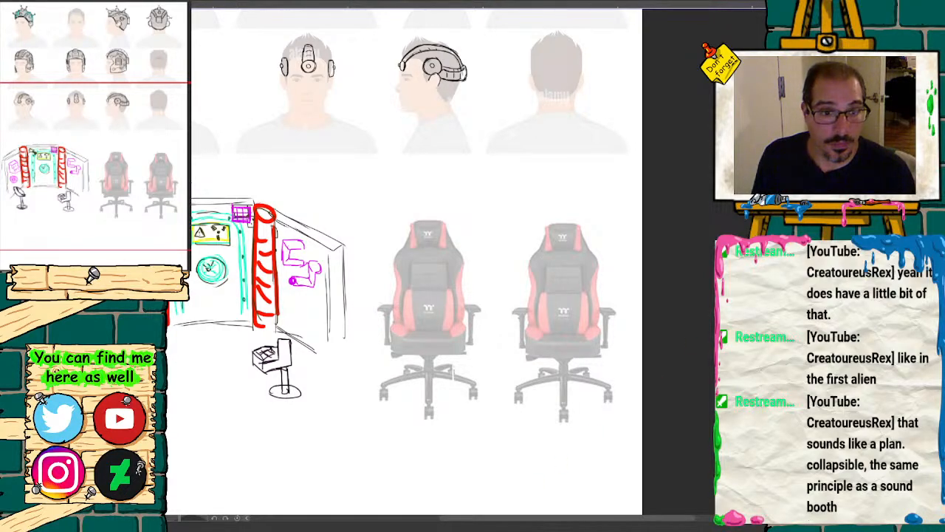
Step: Write "No Mic." in large red letters in the blank space above the two faded chairs
key(ctrl+plus)
mouse_move(114, 156)
mouse_down()
mouse_move(131, 127)
mouse_move(118, 166)
mouse_up()
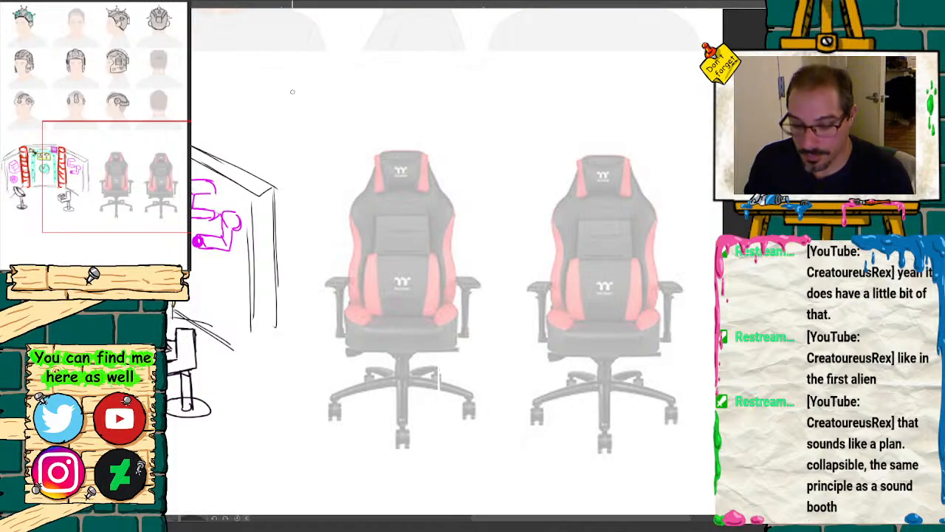
drag(287, 85, 314, 145)
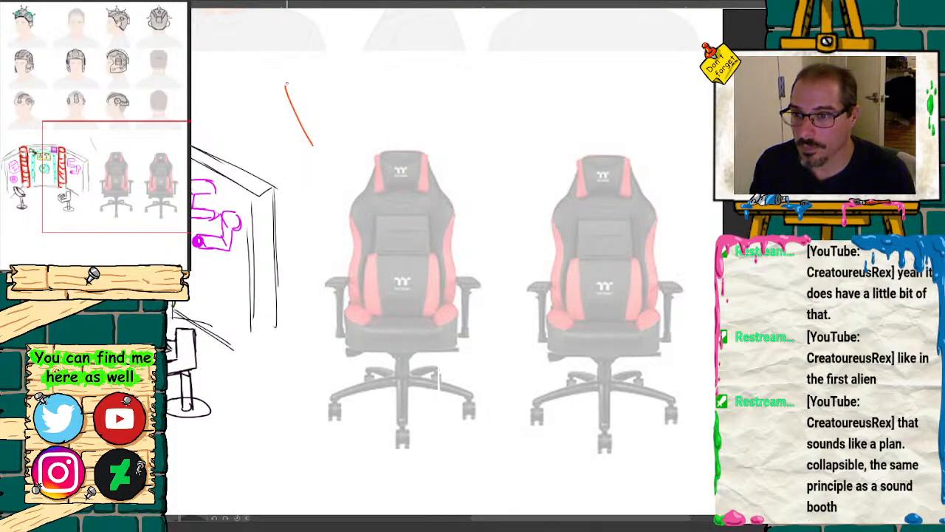
mouse_move(278, 81)
mouse_down()
mouse_move(295, 148)
mouse_move(324, 139)
mouse_up()
drag(315, 59, 333, 148)
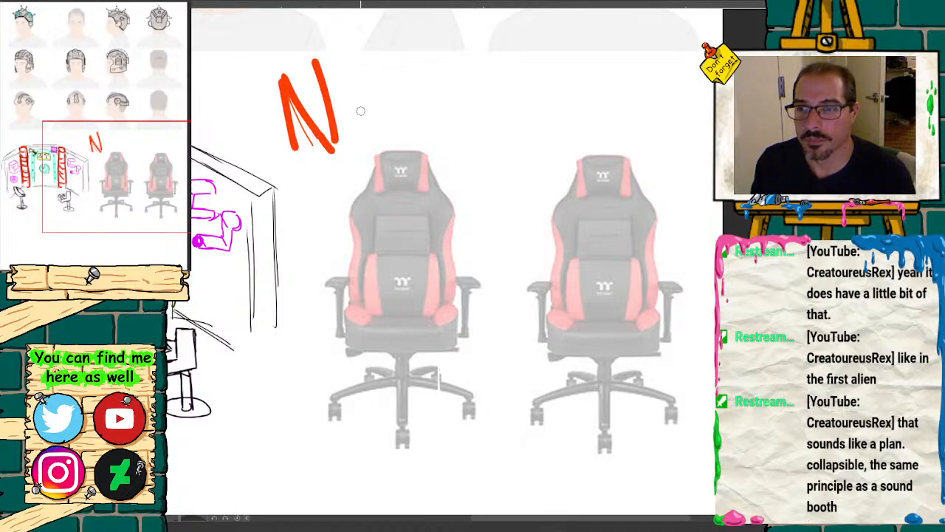
drag(362, 111, 362, 119)
mouse_move(428, 78)
mouse_down()
mouse_move(436, 141)
mouse_move(505, 140)
mouse_up()
click(495, 94)
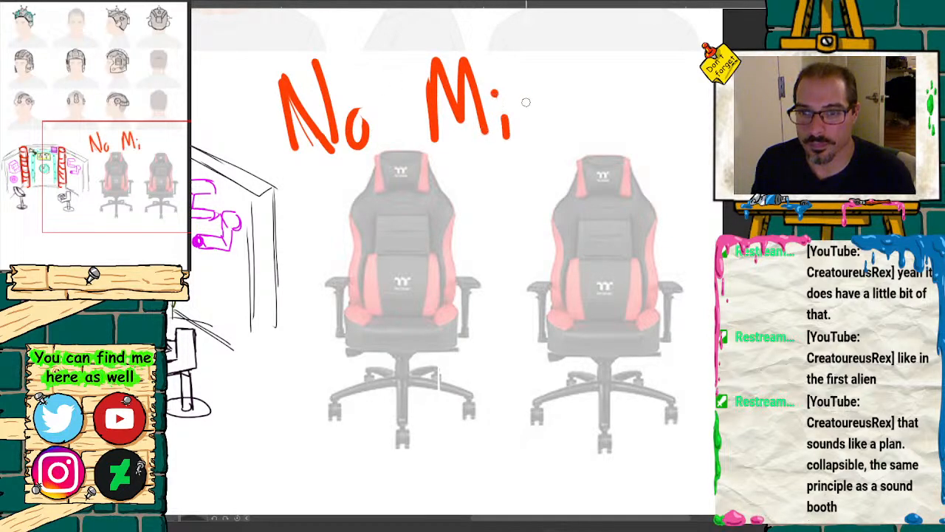
drag(542, 91, 542, 136)
click(573, 127)
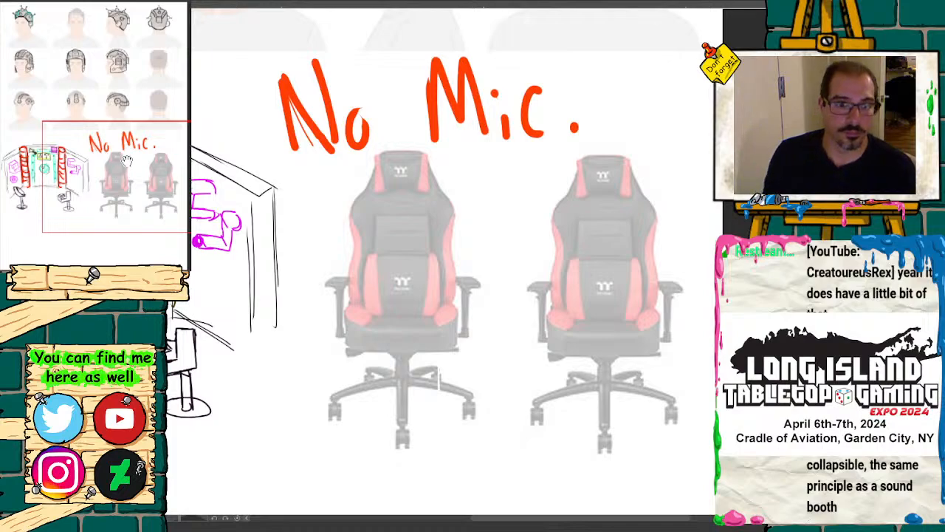
drag(126, 161, 142, 158)
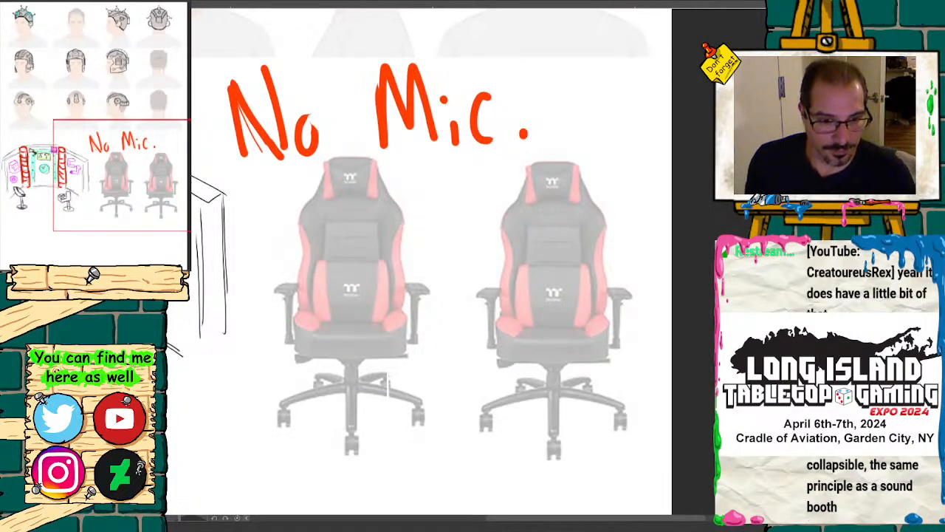
key(Delete)
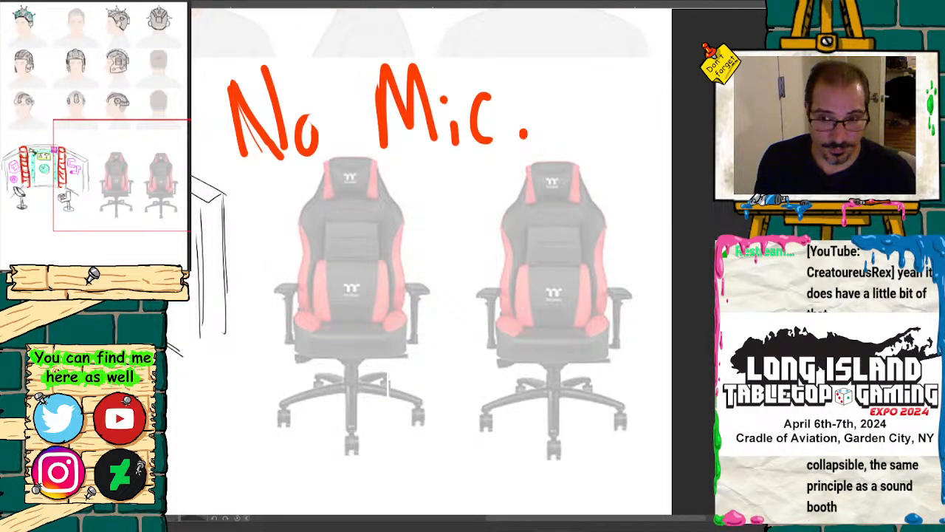
key(ctrl+z)
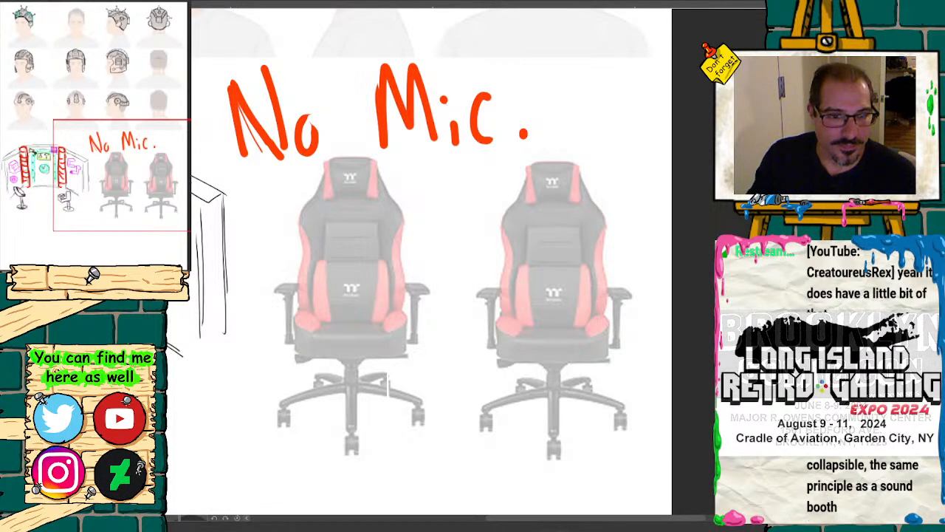
key(Delete)
key(ctrl+z)
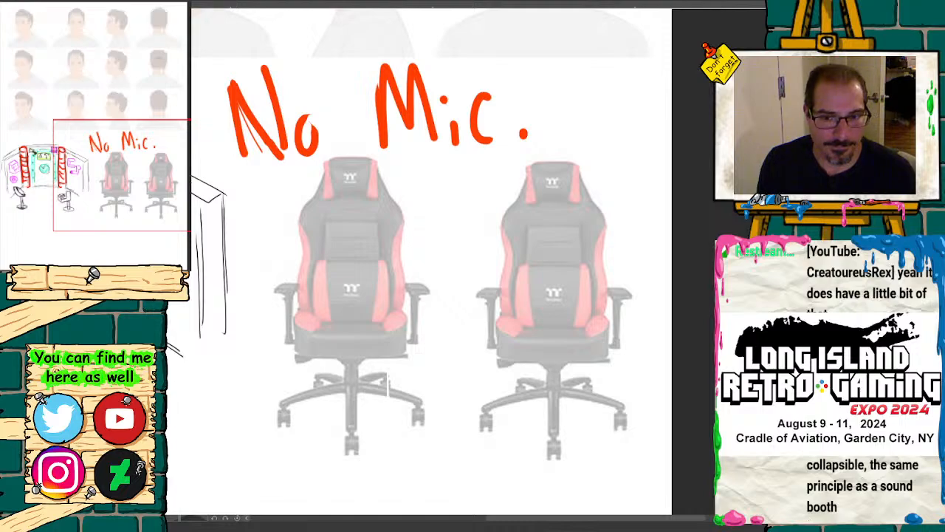
key(Delete)
key(ctrl+z)
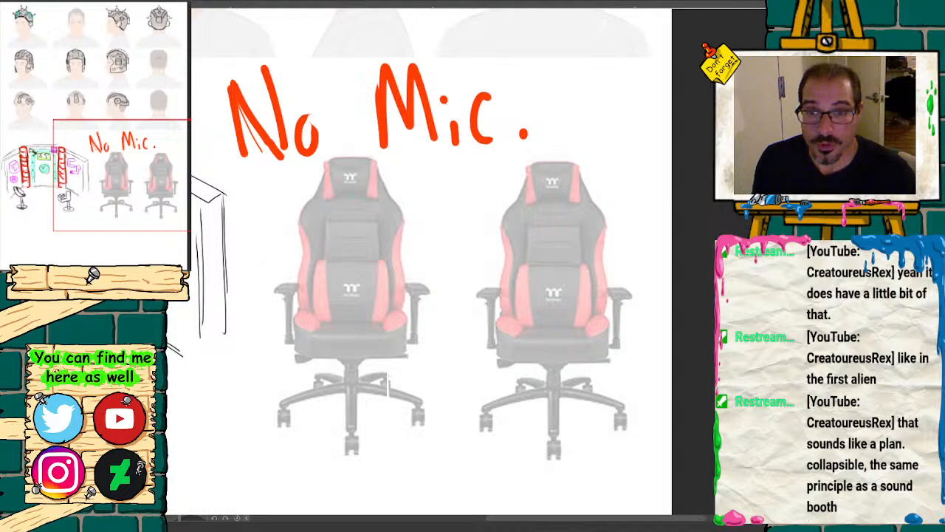
Step: Delete the red "No Mic." lettering above the chairs
key(ctrl+plus)
drag(140, 193, 144, 194)
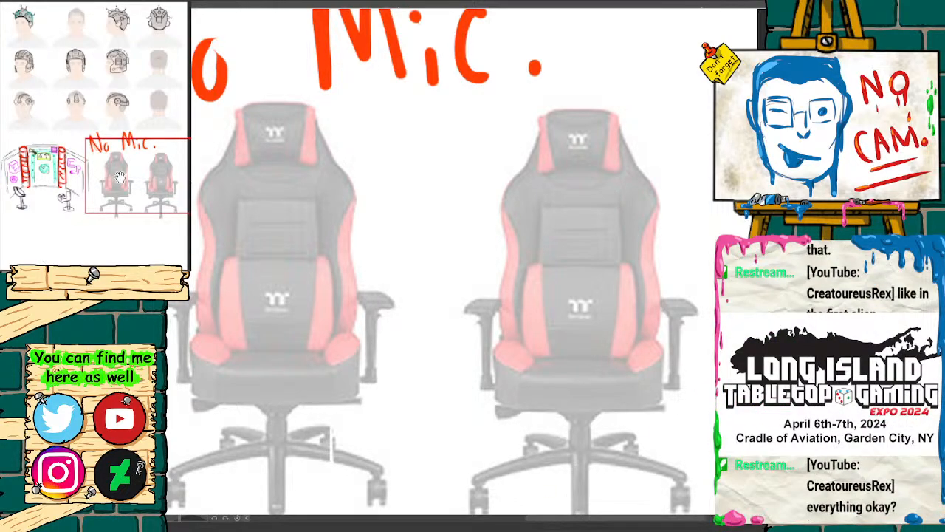
drag(132, 185, 132, 189)
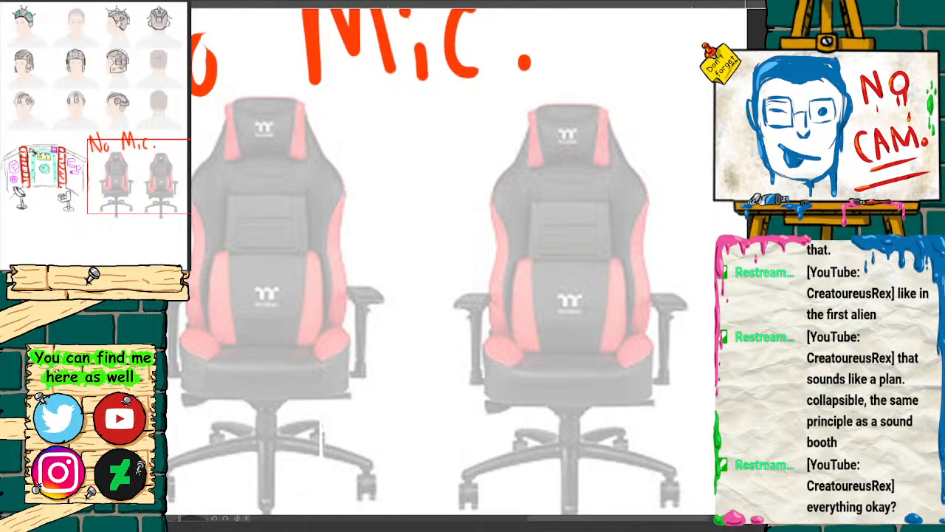
drag(97, 203, 84, 191)
click(115, 277)
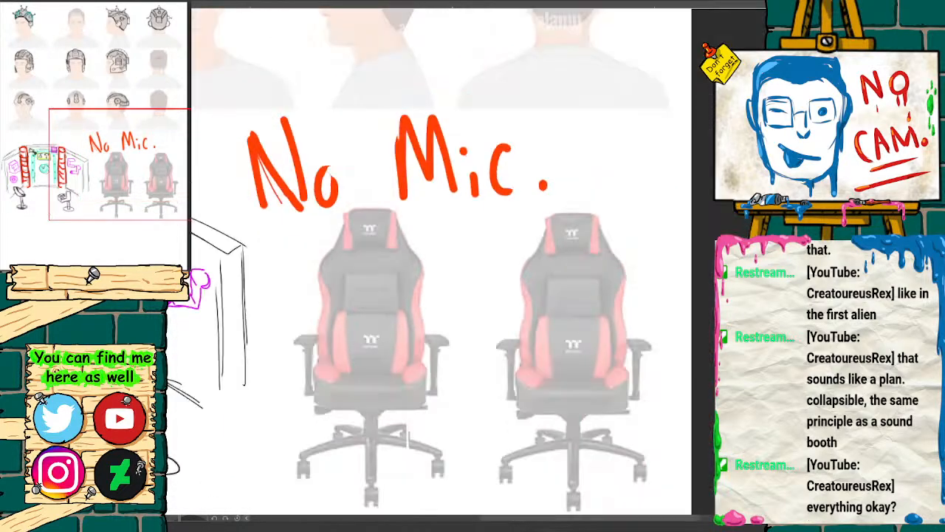
drag(139, 172, 124, 218)
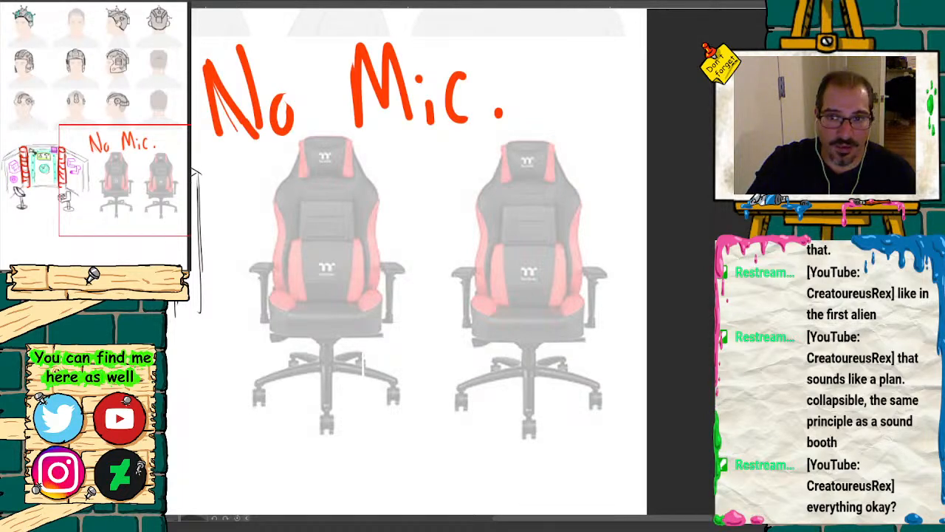
key(Delete)
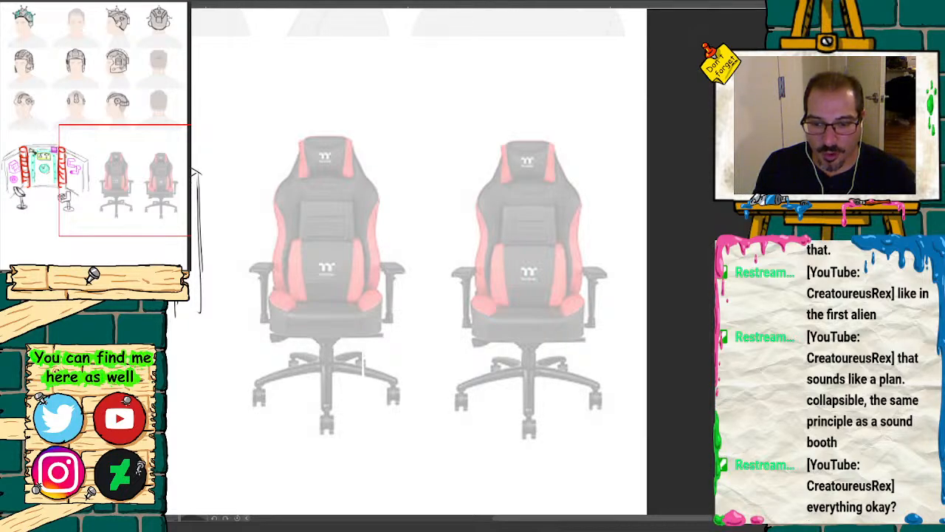
Step: Sketch black horn-tipped side wings flaring out from beside the left chair's headrest and down along its backrest
mouse_move(414, 266)
mouse_down()
mouse_move(466, 294)
mouse_move(462, 280)
mouse_up()
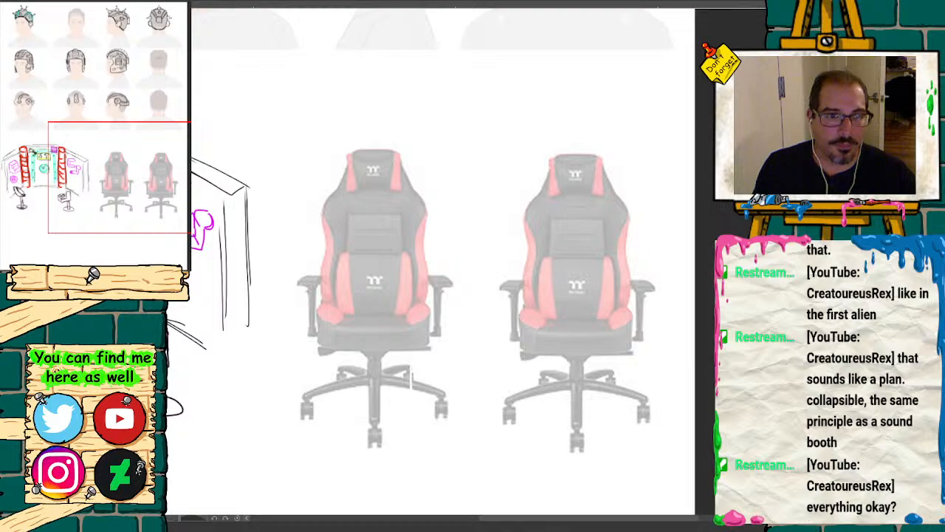
key(ctrl+plus)
mouse_move(126, 166)
mouse_down()
mouse_move(144, 167)
mouse_move(134, 176)
mouse_up()
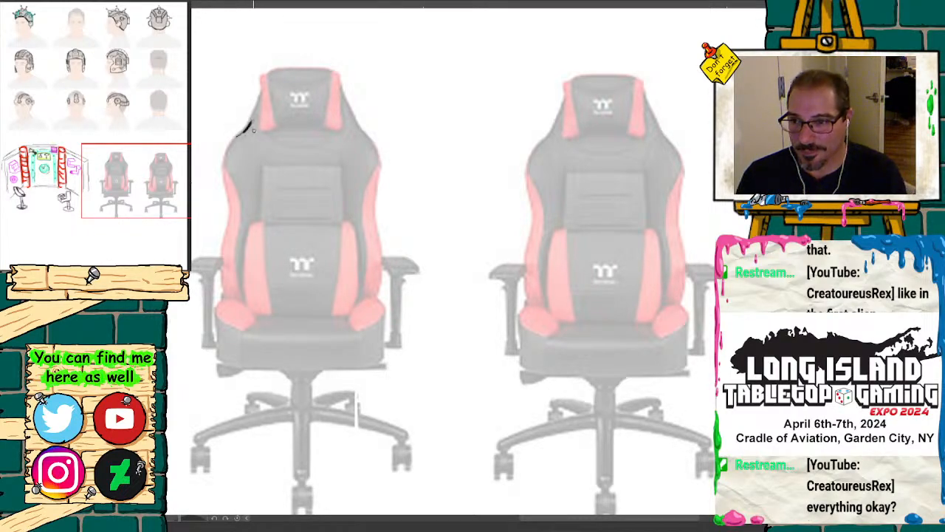
mouse_move(252, 124)
mouse_down()
mouse_move(235, 130)
mouse_move(213, 105)
mouse_move(208, 172)
mouse_move(221, 235)
mouse_up()
mouse_move(353, 120)
mouse_down()
mouse_move(370, 133)
mouse_move(386, 108)
mouse_move(396, 111)
mouse_move(399, 136)
mouse_move(398, 111)
mouse_move(403, 148)
mouse_up()
drag(390, 180, 384, 247)
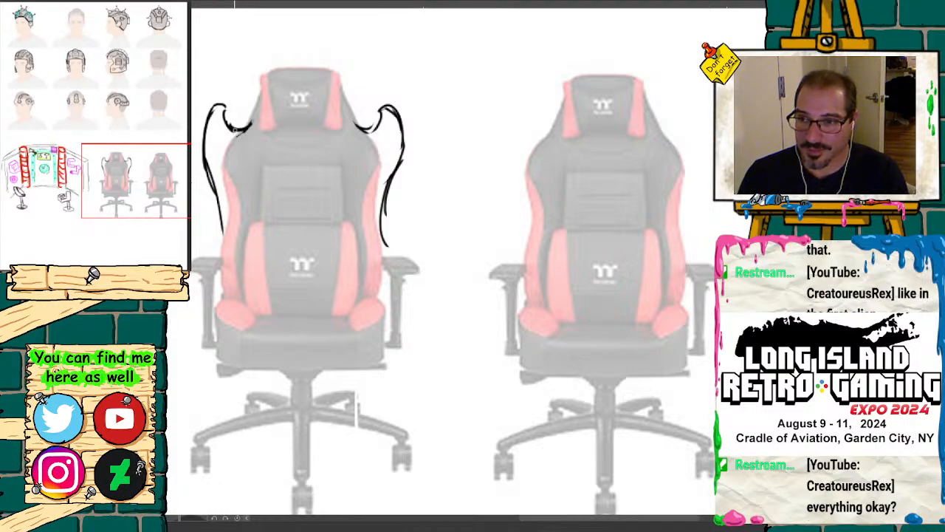
Step: Extend the backrest's side lines toward the seat and sketch rounded armrests, with an upright segmented lever beside the left one
drag(221, 218, 225, 284)
drag(373, 224, 375, 305)
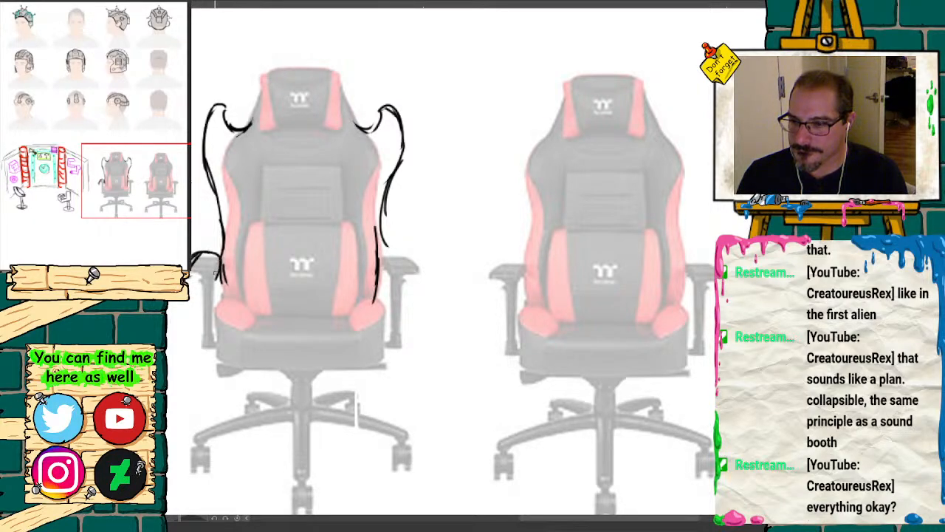
mouse_move(204, 277)
mouse_down()
mouse_move(190, 296)
mouse_move(188, 279)
mouse_up()
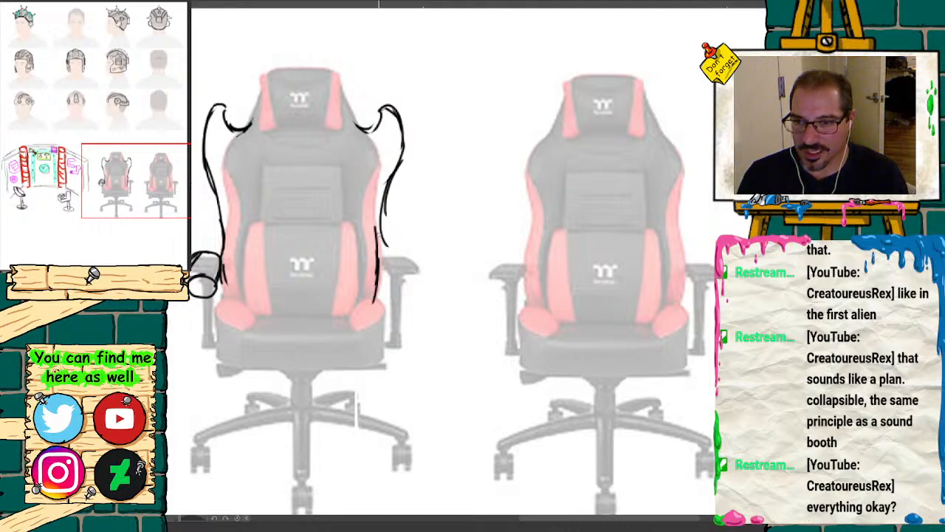
mouse_move(377, 238)
mouse_down()
mouse_move(418, 282)
mouse_move(410, 256)
mouse_move(384, 248)
mouse_move(423, 284)
mouse_move(404, 271)
mouse_up()
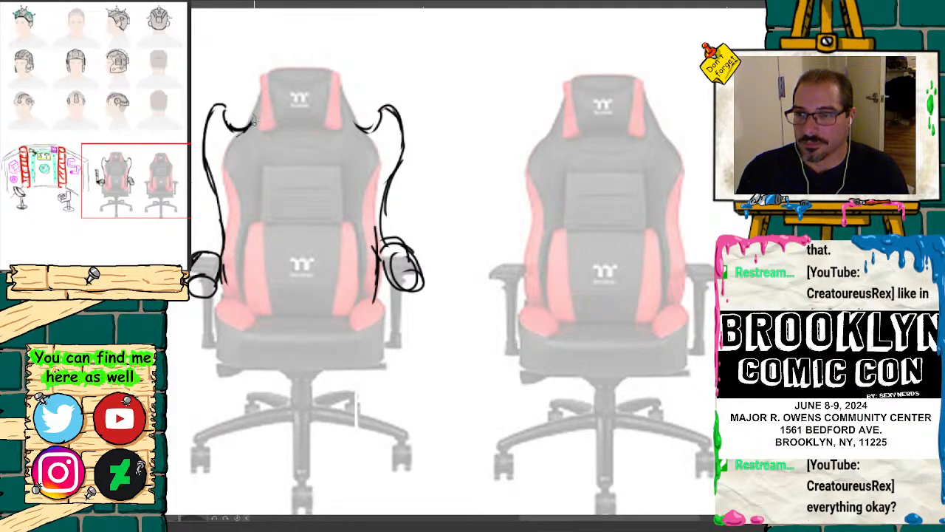
Step: Draw a dipping curve across the backrest's top between the wings and outline the thick, curved seat cushion in black
drag(113, 186, 98, 174)
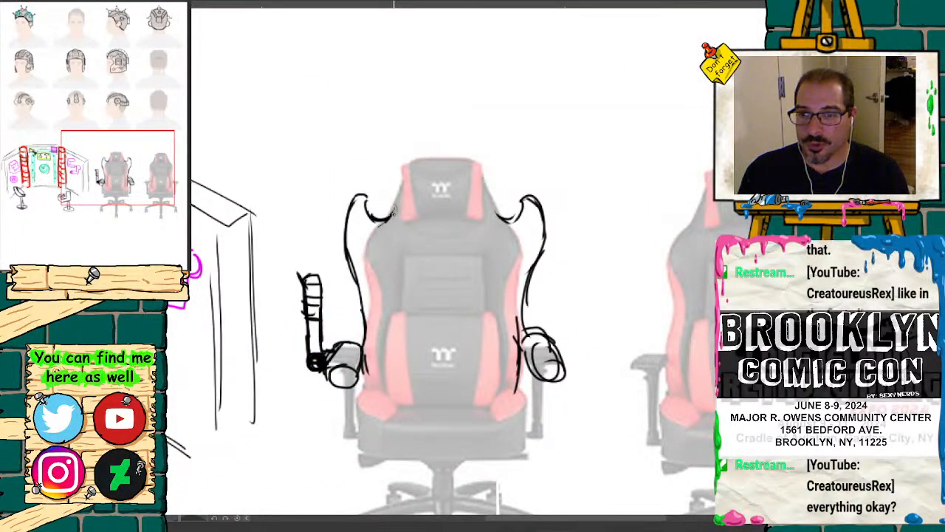
mouse_move(397, 222)
mouse_down()
mouse_move(454, 242)
mouse_move(496, 214)
mouse_move(470, 238)
mouse_move(425, 238)
mouse_move(399, 211)
mouse_up()
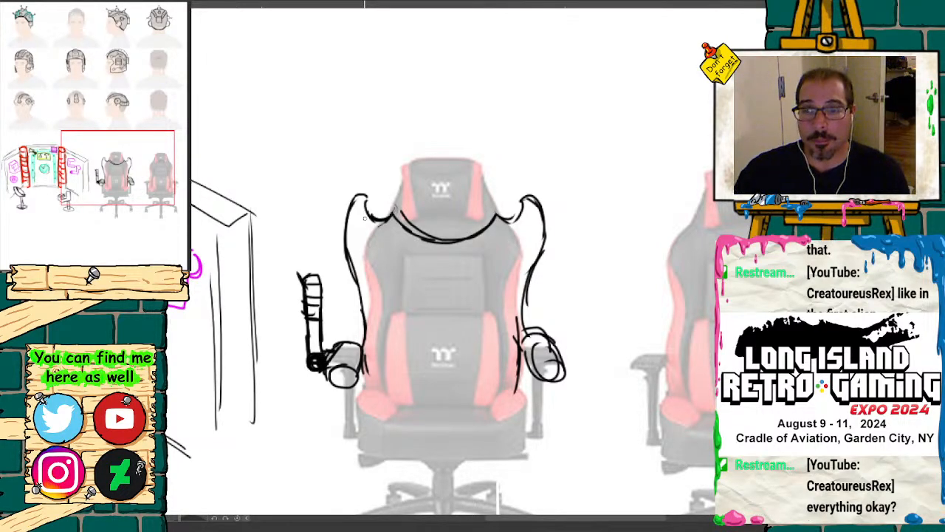
mouse_move(515, 358)
mouse_down()
mouse_move(466, 304)
mouse_move(474, 311)
mouse_up()
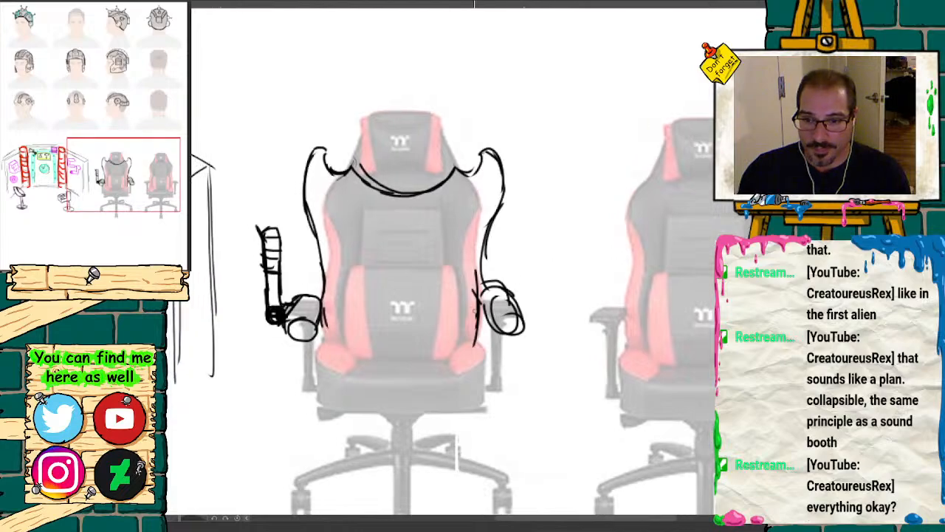
mouse_move(479, 354)
mouse_down()
mouse_move(487, 362)
mouse_move(322, 348)
mouse_move(318, 400)
mouse_up()
mouse_move(316, 362)
mouse_down()
mouse_move(399, 384)
mouse_move(488, 378)
mouse_move(485, 406)
mouse_move(336, 400)
mouse_move(310, 371)
mouse_up()
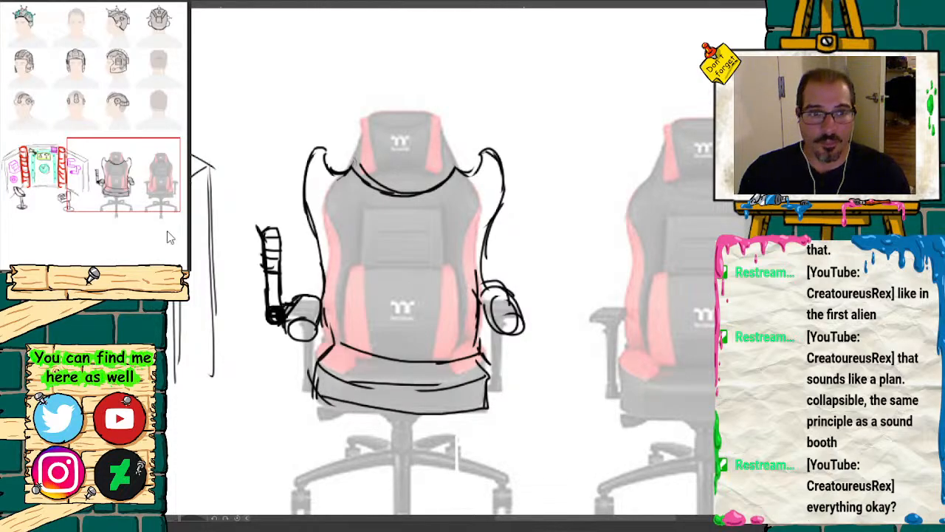
Step: Draw the left shoulder strap of a harness in bright green, curving from the backrest's top edge toward its center
mouse_move(122, 175)
mouse_down()
mouse_move(90, 198)
mouse_move(63, 182)
mouse_move(96, 198)
mouse_move(119, 184)
mouse_up()
key(ctrl+minus)
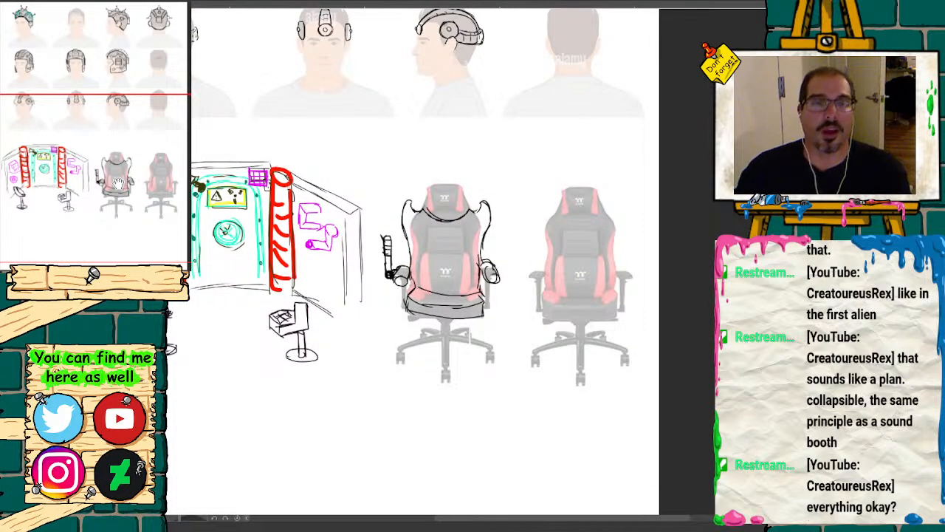
drag(74, 275, 93, 275)
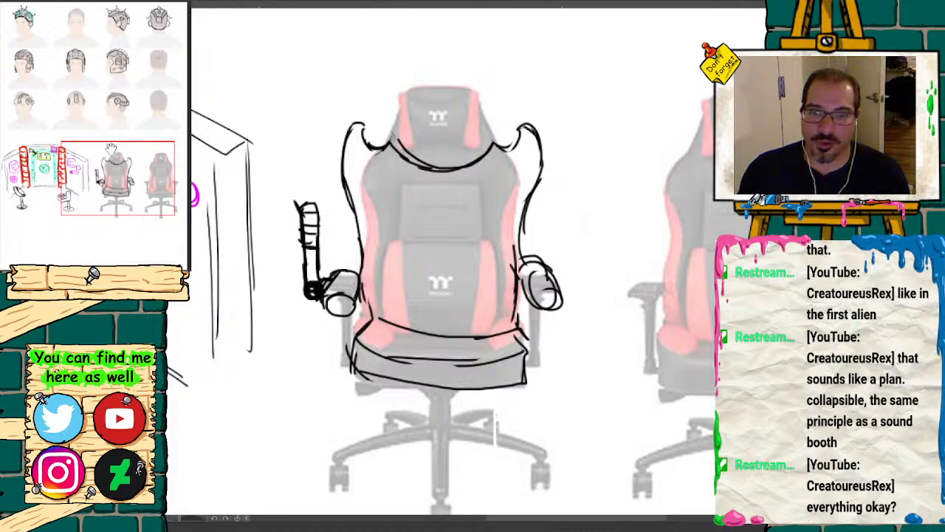
mouse_move(111, 150)
mouse_down()
mouse_move(83, 161)
mouse_move(124, 146)
mouse_up()
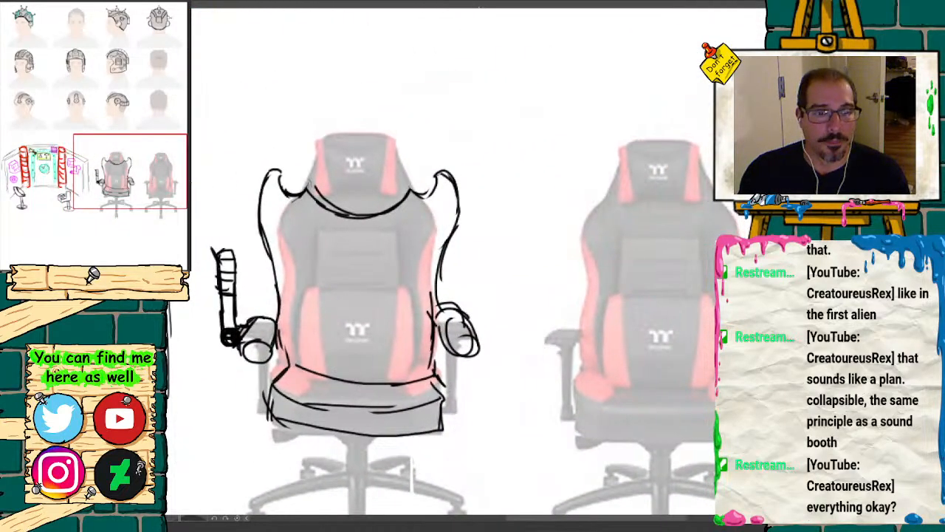
click(151, 276)
drag(136, 179, 95, 179)
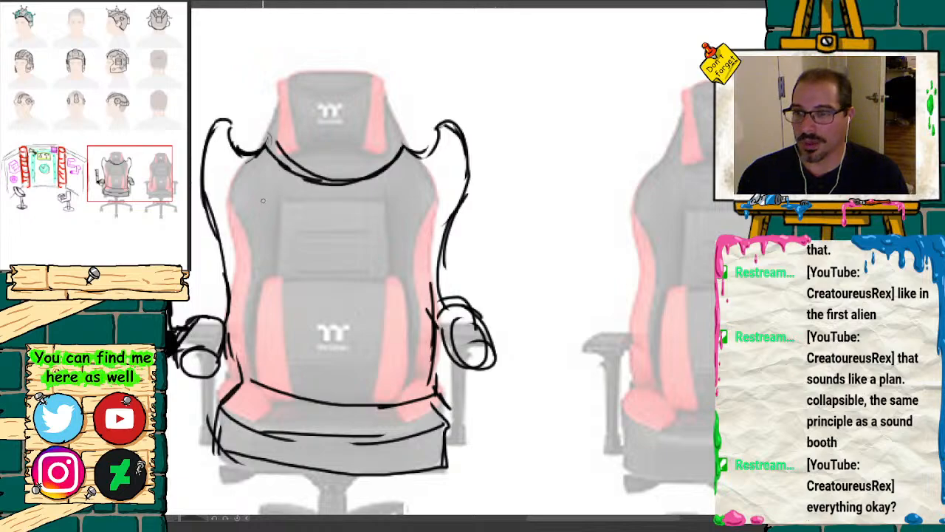
drag(279, 164, 271, 186)
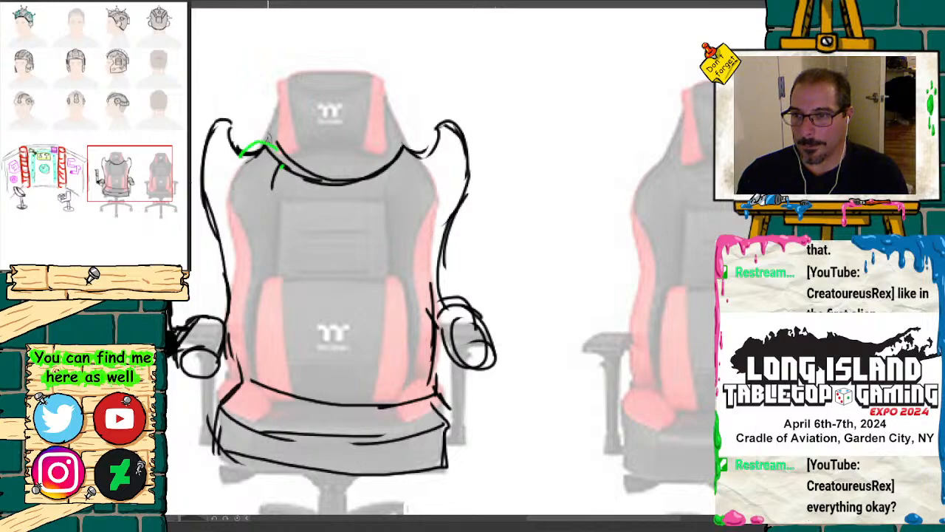
mouse_move(242, 176)
mouse_down()
mouse_move(237, 218)
mouse_move(275, 304)
mouse_up()
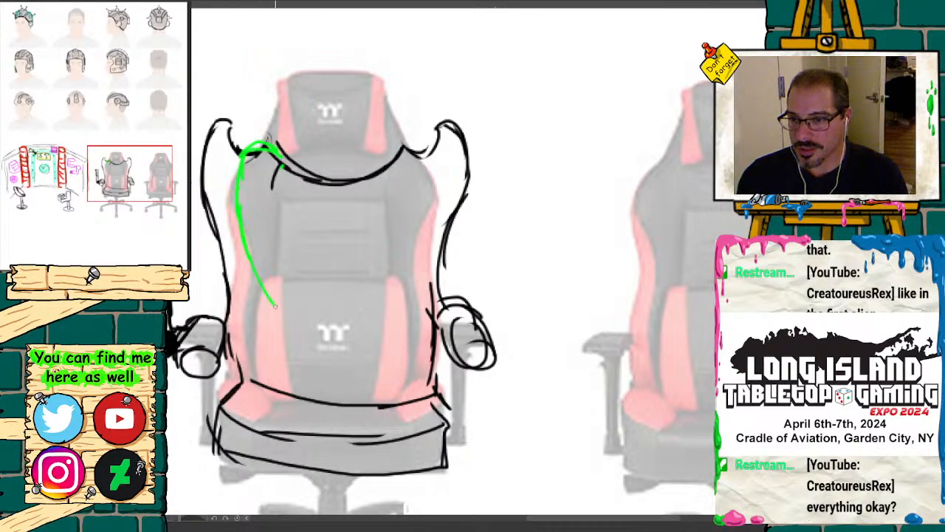
mouse_move(281, 164)
mouse_down()
mouse_move(287, 238)
mouse_move(331, 267)
mouse_up()
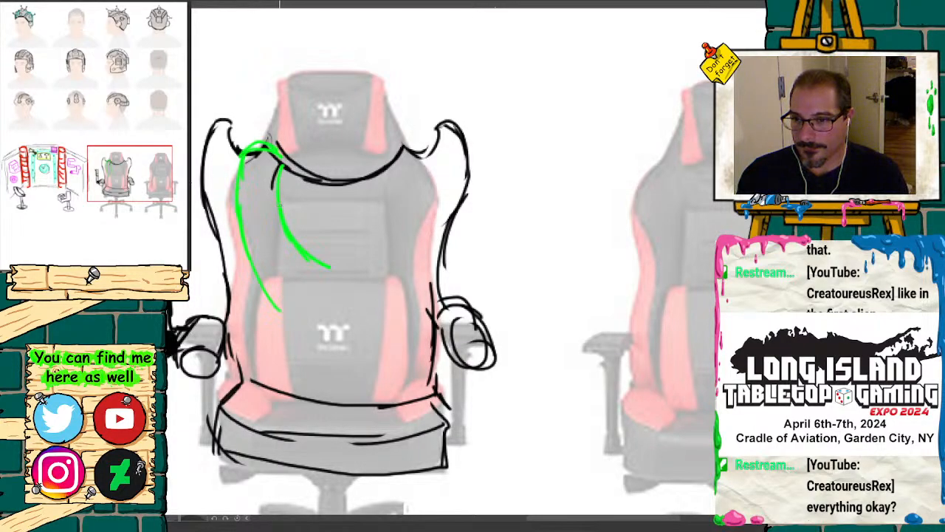
Step: Draw the matching green right shoulder strap and join both straps with a trapezoid chest plate at the backrest's center
drag(397, 155, 392, 197)
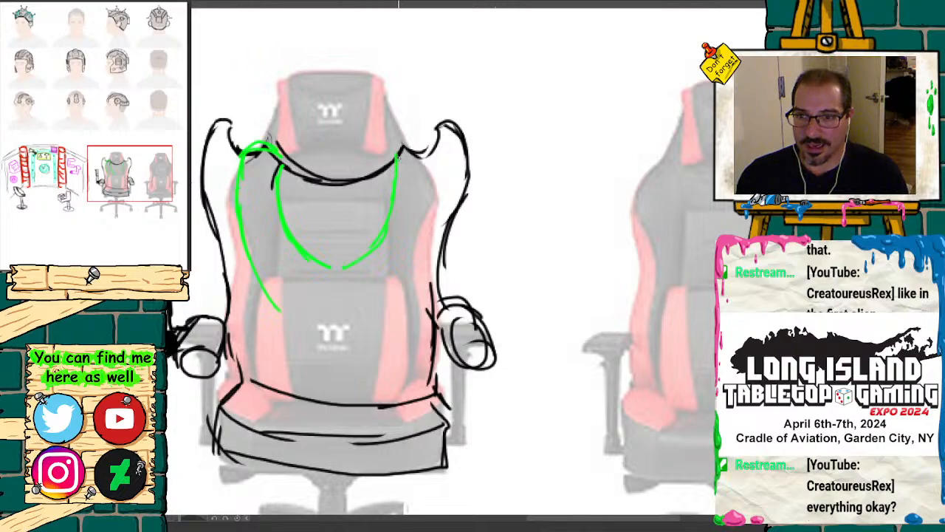
mouse_move(403, 150)
mouse_down()
mouse_move(430, 145)
mouse_move(439, 216)
mouse_move(411, 291)
mouse_move(374, 326)
mouse_up()
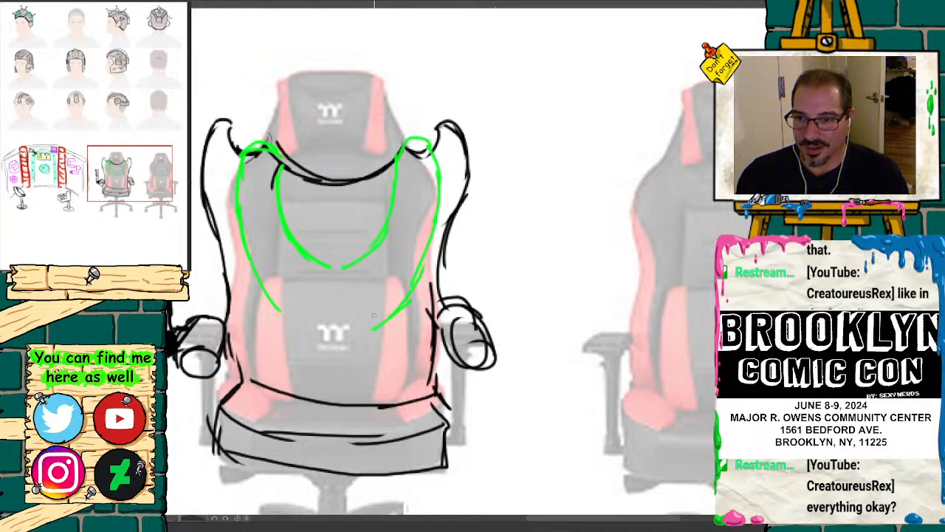
drag(345, 267, 368, 309)
mouse_move(318, 268)
mouse_down()
mouse_move(288, 321)
mouse_move(373, 327)
mouse_up()
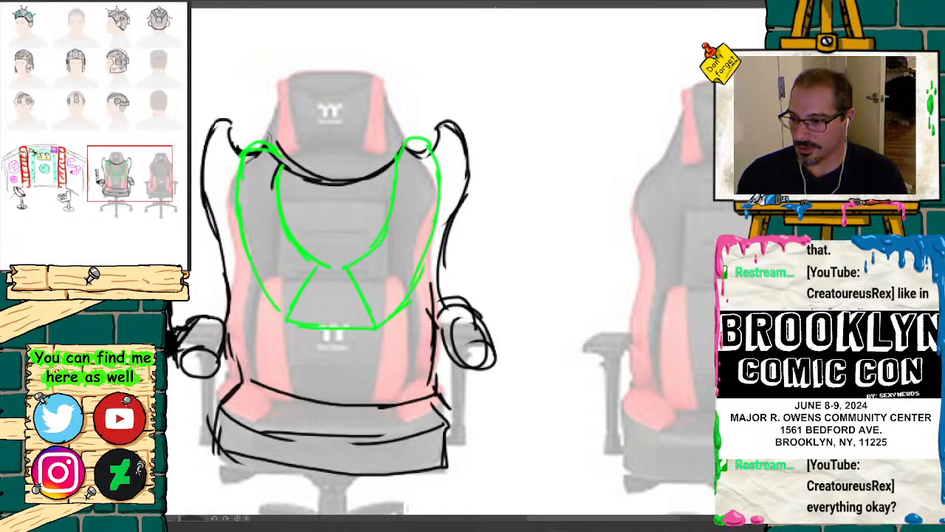
Step: Retrace both harness shoulder straps in thick blue, from the backrest's top edge down to the chest plate
mouse_move(282, 159)
mouse_down()
mouse_move(282, 219)
mouse_move(295, 242)
mouse_up()
mouse_move(277, 181)
mouse_down()
mouse_move(279, 210)
mouse_move(317, 263)
mouse_move(290, 222)
mouse_up()
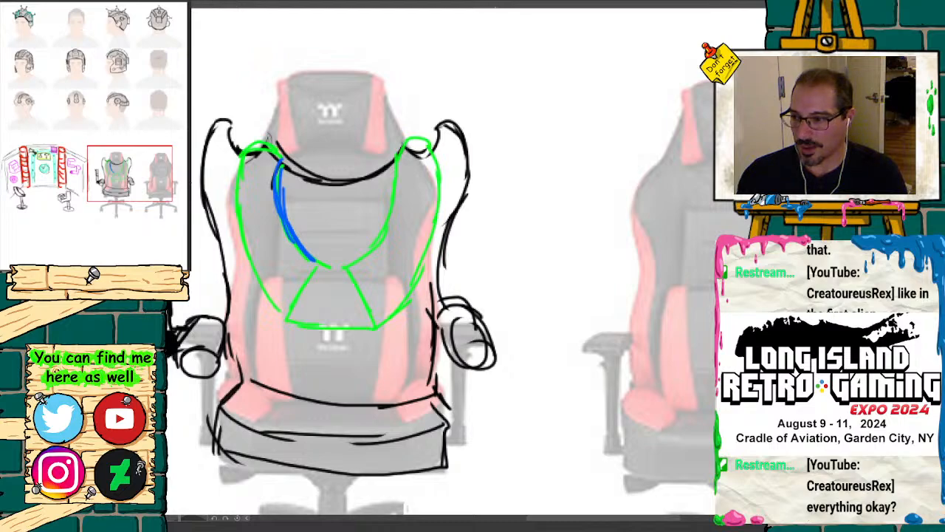
mouse_move(282, 158)
mouse_down()
mouse_move(278, 195)
mouse_move(292, 243)
mouse_move(313, 260)
mouse_up()
mouse_move(280, 208)
mouse_down()
mouse_move(271, 148)
mouse_move(238, 170)
mouse_move(237, 235)
mouse_move(251, 277)
mouse_move(277, 299)
mouse_up()
mouse_move(403, 156)
mouse_down()
mouse_move(418, 143)
mouse_move(439, 194)
mouse_move(413, 294)
mouse_move(389, 323)
mouse_move(374, 237)
mouse_move(354, 263)
mouse_move(434, 193)
mouse_move(403, 299)
mouse_move(386, 320)
mouse_up()
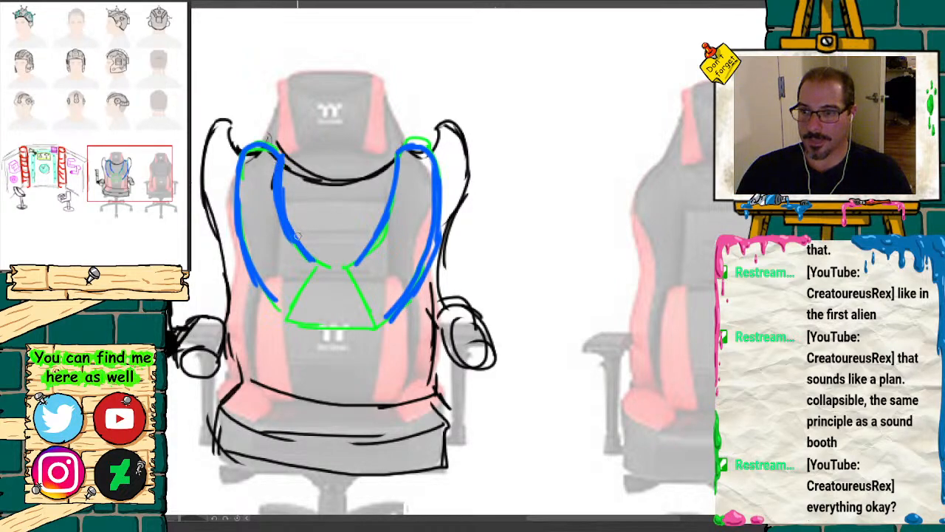
Step: Outline the chest plate in blue with a jagged seam through its center, and add short ribs across both straps
mouse_move(303, 248)
mouse_down()
mouse_move(351, 263)
mouse_move(327, 294)
mouse_move(340, 298)
mouse_move(326, 322)
mouse_up()
mouse_move(349, 264)
mouse_down()
mouse_move(380, 326)
mouse_move(296, 323)
mouse_up()
mouse_move(317, 261)
mouse_down()
mouse_move(291, 309)
mouse_move(298, 321)
mouse_move(290, 315)
mouse_up()
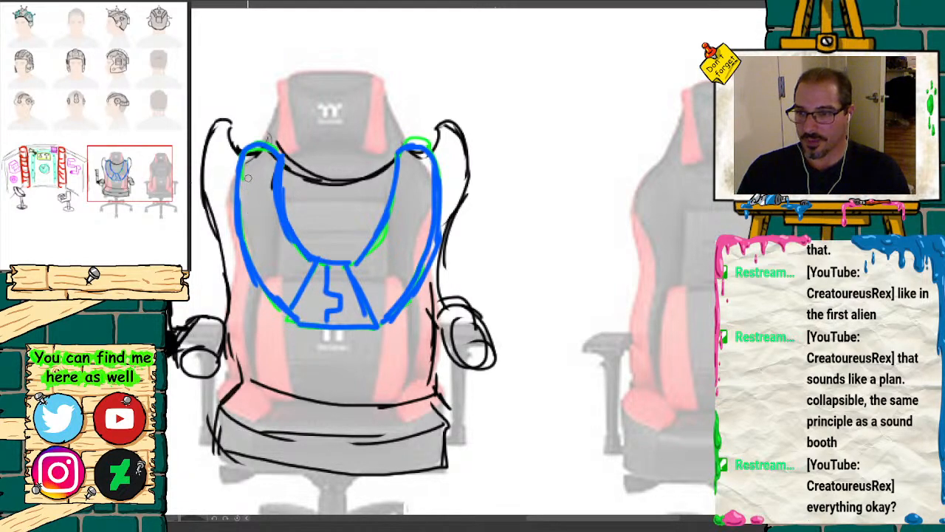
mouse_move(244, 179)
mouse_down()
mouse_move(273, 184)
mouse_move(277, 203)
mouse_up()
mouse_move(260, 235)
mouse_down()
mouse_move(284, 229)
mouse_move(288, 252)
mouse_up()
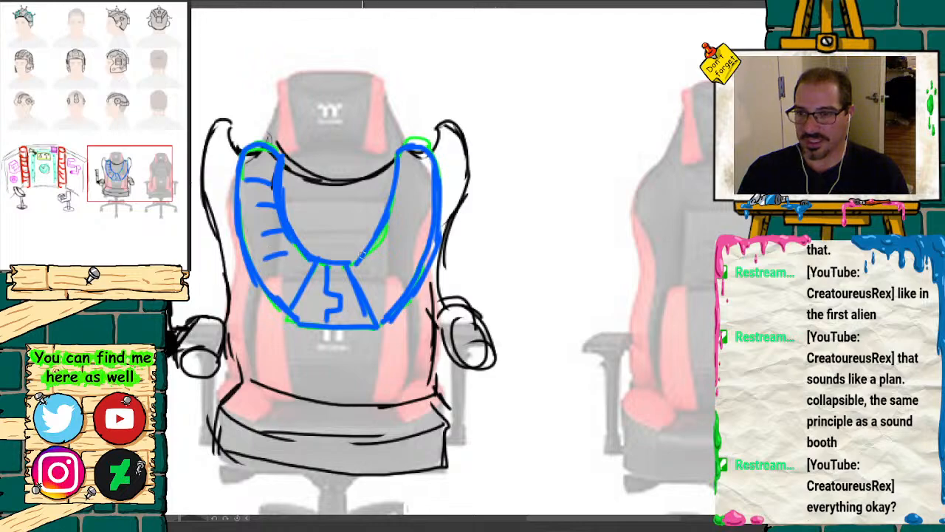
mouse_move(367, 260)
mouse_down()
mouse_move(391, 256)
mouse_move(405, 238)
mouse_move(415, 185)
mouse_up()
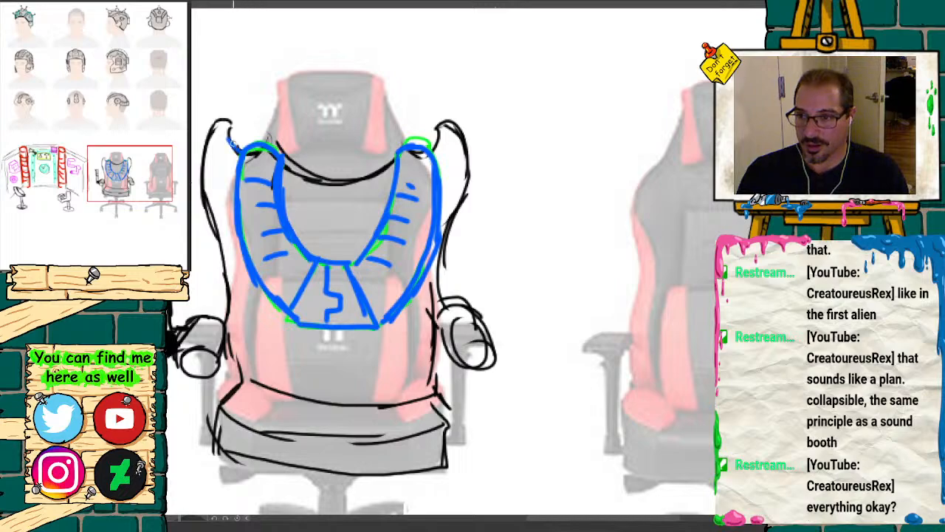
Step: Reinforce the backrest's two wings and the dipping curve between them with heavier black lines
drag(234, 147, 225, 127)
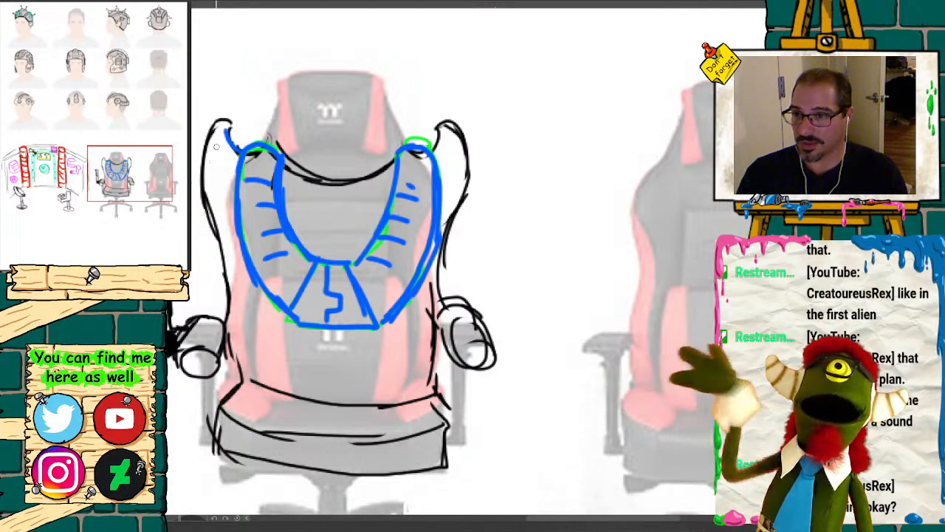
mouse_move(225, 118)
mouse_down()
mouse_move(205, 152)
mouse_move(198, 206)
mouse_up()
mouse_move(433, 148)
mouse_down()
mouse_move(444, 118)
mouse_move(466, 174)
mouse_move(441, 238)
mouse_up()
mouse_move(397, 158)
mouse_down()
mouse_move(356, 179)
mouse_move(281, 161)
mouse_up()
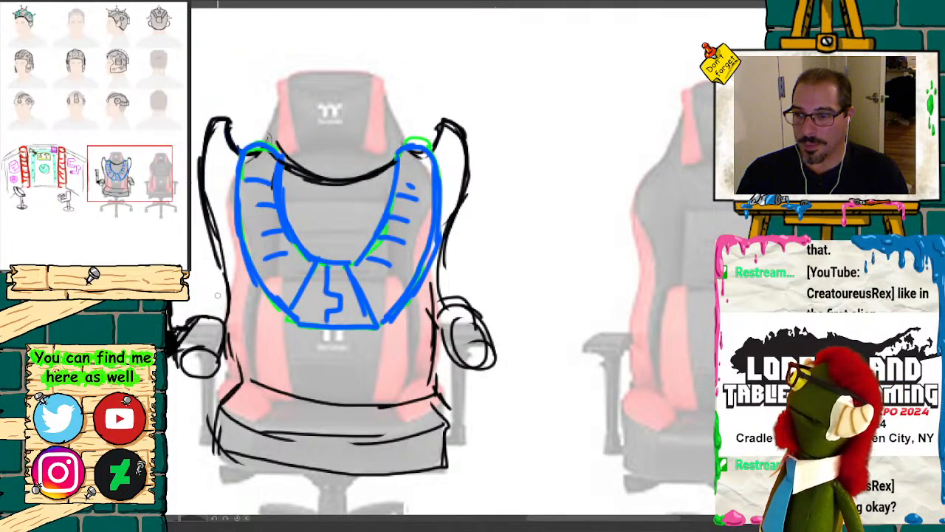
Step: Darken the armrest outlines and draw a small black box on the outer side of the right armrest
mouse_move(220, 258)
mouse_down()
mouse_move(227, 350)
mouse_move(192, 322)
mouse_move(177, 348)
mouse_up()
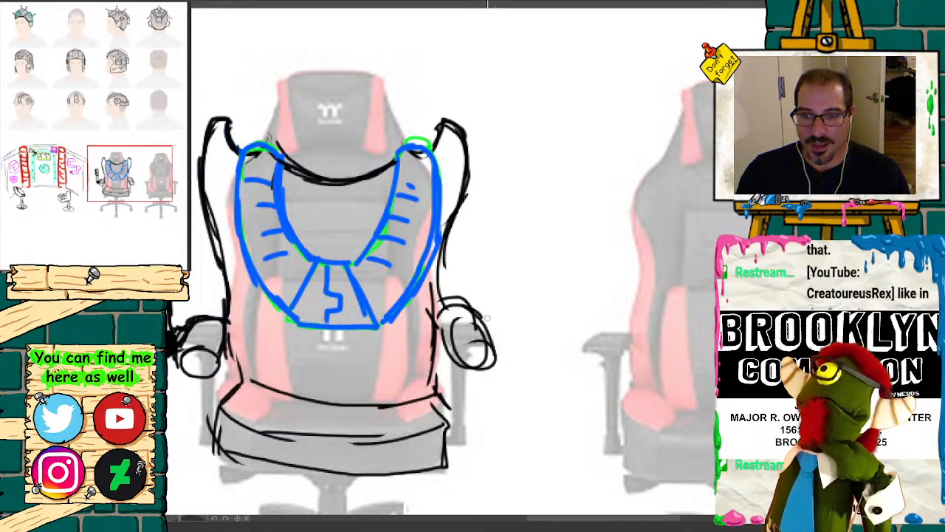
drag(456, 351, 478, 342)
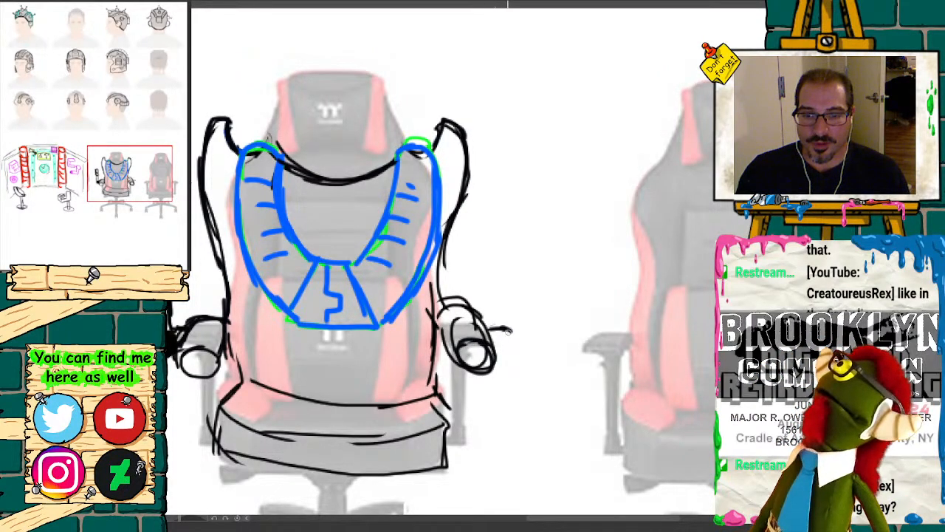
mouse_move(490, 325)
mouse_down()
mouse_move(519, 365)
mouse_move(492, 361)
mouse_move(521, 378)
mouse_move(521, 334)
mouse_up()
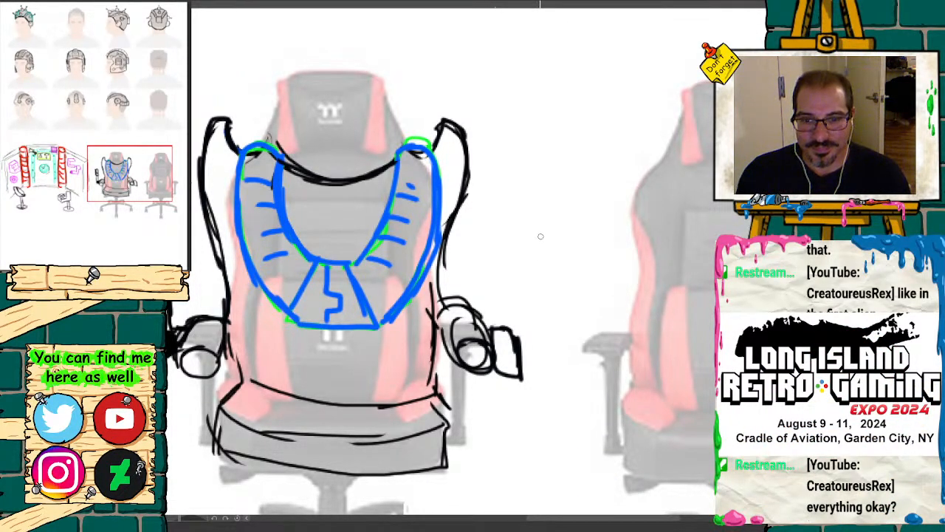
Step: Draw a large round disc on a short, straight handle in black in the space beside the chair's right wing
mouse_move(538, 230)
mouse_down()
mouse_move(538, 285)
mouse_move(555, 255)
mouse_move(555, 294)
mouse_up()
mouse_move(531, 232)
mouse_down()
mouse_move(512, 210)
mouse_move(542, 164)
mouse_move(520, 180)
mouse_move(530, 233)
mouse_up()
mouse_move(513, 212)
mouse_down()
mouse_move(511, 198)
mouse_move(556, 169)
mouse_move(577, 186)
mouse_up()
mouse_move(571, 170)
mouse_down()
mouse_move(583, 181)
mouse_move(551, 236)
mouse_move(583, 178)
mouse_move(513, 181)
mouse_move(536, 244)
mouse_up()
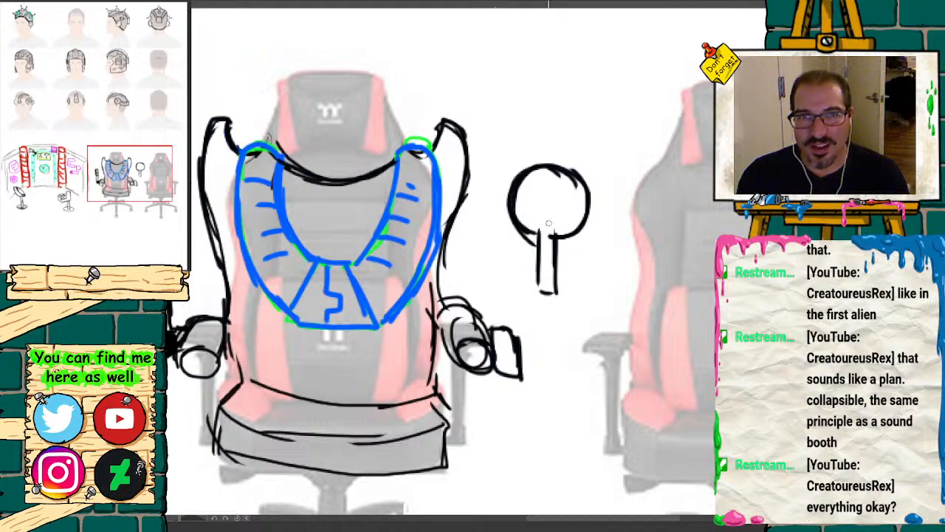
Step: Add an oval hub and spokes to the disc, and link its handle to a round knob on the armrest box with a coiled cord
mouse_move(545, 171)
mouse_down()
mouse_move(547, 185)
mouse_move(559, 185)
mouse_up()
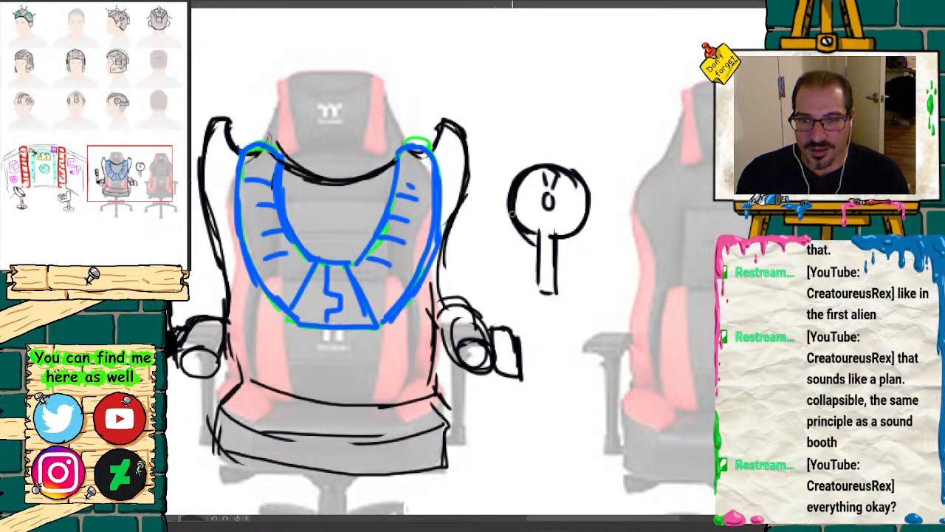
drag(513, 213, 565, 234)
drag(557, 209, 570, 212)
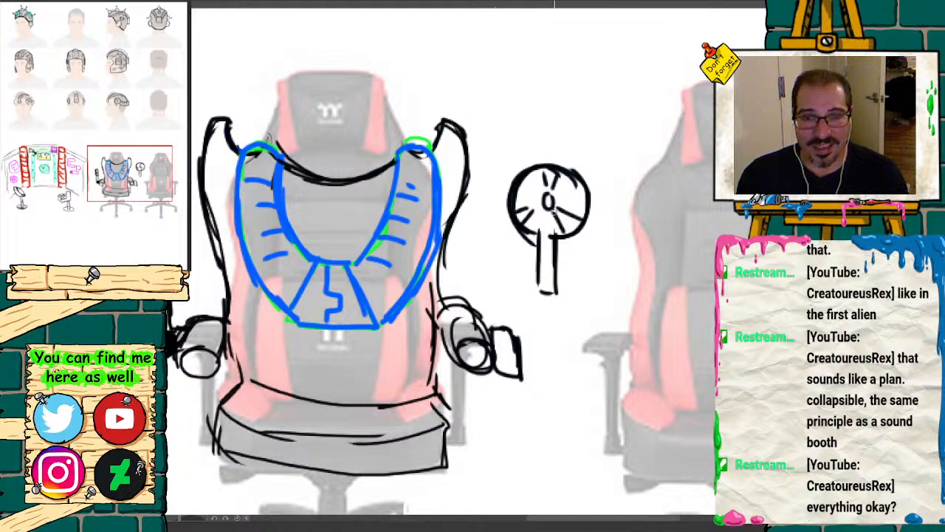
mouse_move(542, 296)
mouse_down()
mouse_move(559, 378)
mouse_move(535, 429)
mouse_move(512, 388)
mouse_move(522, 376)
mouse_up()
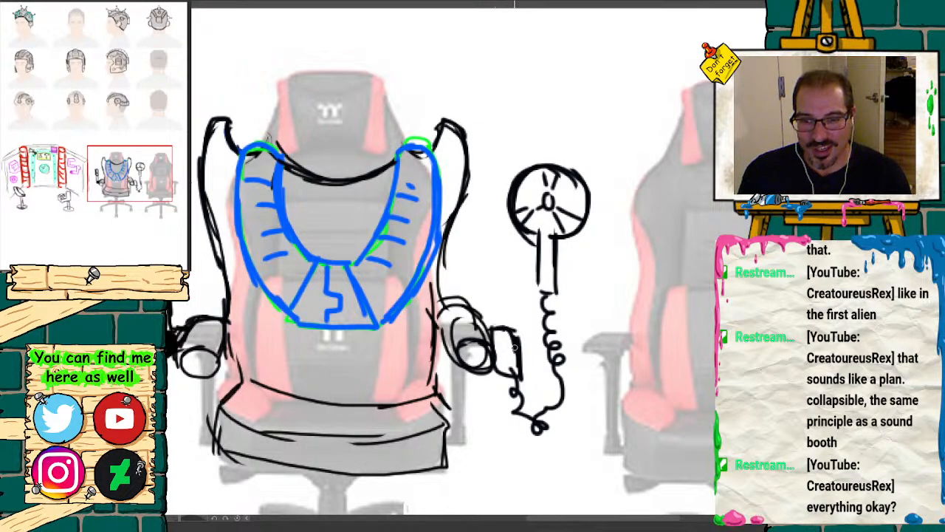
mouse_move(511, 344)
mouse_down()
mouse_move(513, 353)
mouse_move(522, 347)
mouse_move(507, 349)
mouse_up()
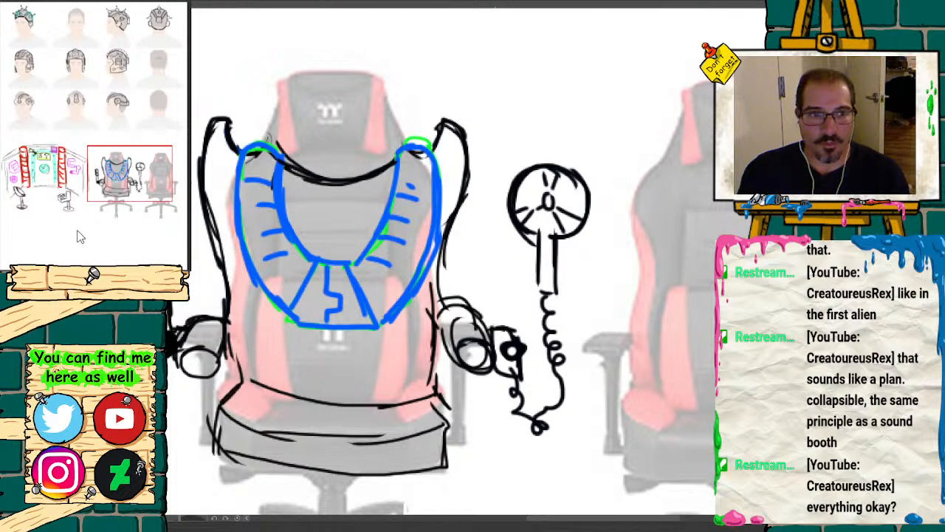
Step: Erase the curved blue and green shoulder straps, keeping the trapezoid chest plate
drag(138, 172, 137, 173)
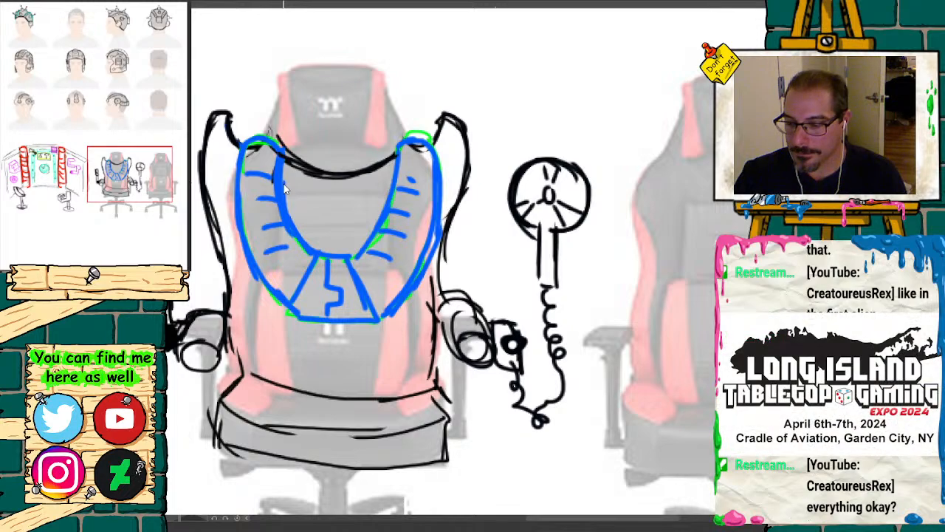
drag(275, 166, 295, 248)
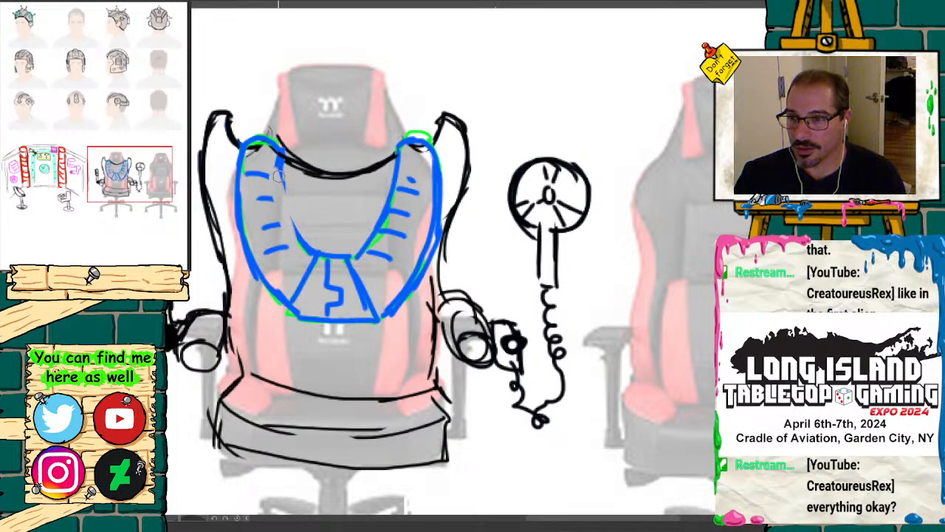
mouse_move(279, 176)
mouse_down()
mouse_move(244, 221)
mouse_move(262, 285)
mouse_move(299, 242)
mouse_move(256, 187)
mouse_move(311, 252)
mouse_move(384, 222)
mouse_move(383, 204)
mouse_move(417, 176)
mouse_move(427, 273)
mouse_move(365, 248)
mouse_move(398, 245)
mouse_move(432, 194)
mouse_move(277, 177)
mouse_move(291, 183)
mouse_move(297, 214)
mouse_up()
Step: Draw a straighter left harness strap in black, running from the backrest's top edge down to the chest plate
drag(275, 158, 304, 234)
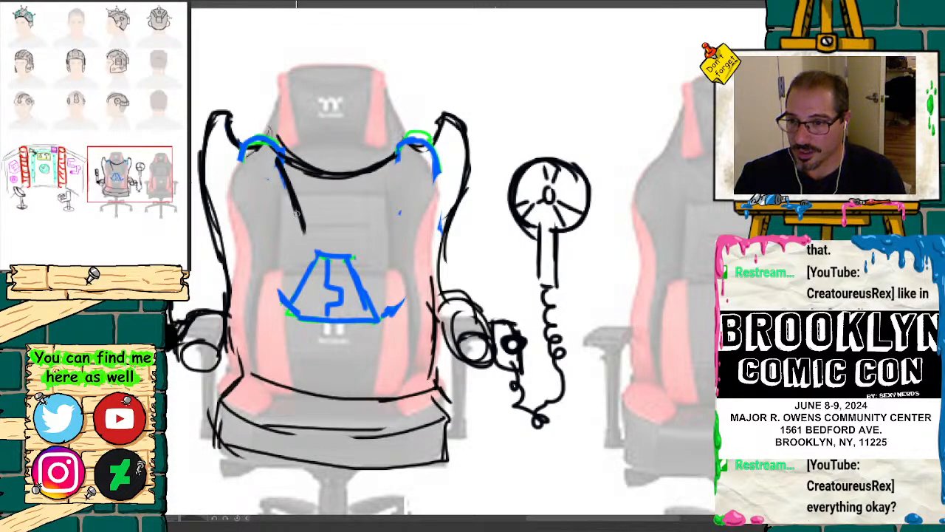
mouse_move(292, 181)
mouse_down()
mouse_move(317, 260)
mouse_move(252, 142)
mouse_move(295, 308)
mouse_up()
drag(244, 142, 276, 269)
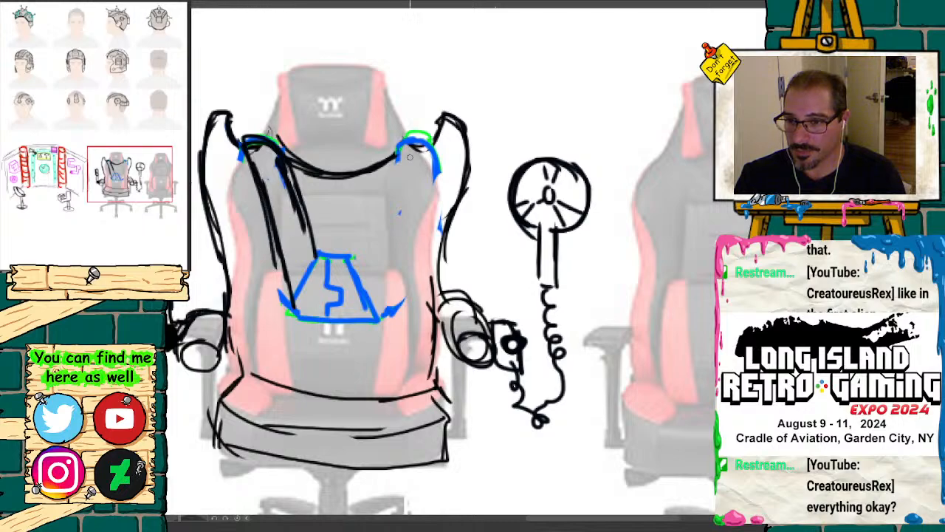
Step: Draw the matching straight right harness strap in thick black lines down to the chest plate
drag(408, 142, 356, 241)
drag(385, 170, 347, 255)
drag(423, 145, 386, 275)
mouse_move(429, 156)
mouse_down()
mouse_move(409, 200)
mouse_move(390, 310)
mouse_move(428, 163)
mouse_move(411, 144)
mouse_up()
drag(391, 161, 353, 251)
Step: Go over the chest plate's outline and jagged seam in black, and add curved ribs across both straps
mouse_move(285, 164)
mouse_down()
mouse_move(304, 238)
mouse_move(285, 162)
mouse_up()
mouse_move(318, 257)
mouse_down()
mouse_move(350, 257)
mouse_move(379, 316)
mouse_move(296, 314)
mouse_move(287, 312)
mouse_move(290, 300)
mouse_up()
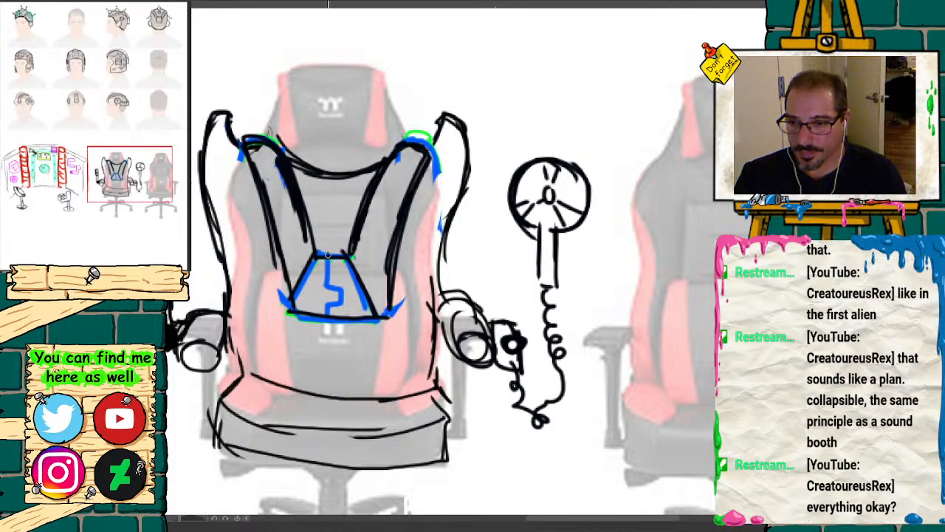
mouse_move(328, 254)
mouse_down()
mouse_move(343, 293)
mouse_move(329, 310)
mouse_up()
mouse_move(274, 232)
mouse_down()
mouse_move(300, 214)
mouse_move(285, 173)
mouse_up()
mouse_move(353, 249)
mouse_down()
mouse_move(383, 244)
mouse_move(417, 167)
mouse_up()
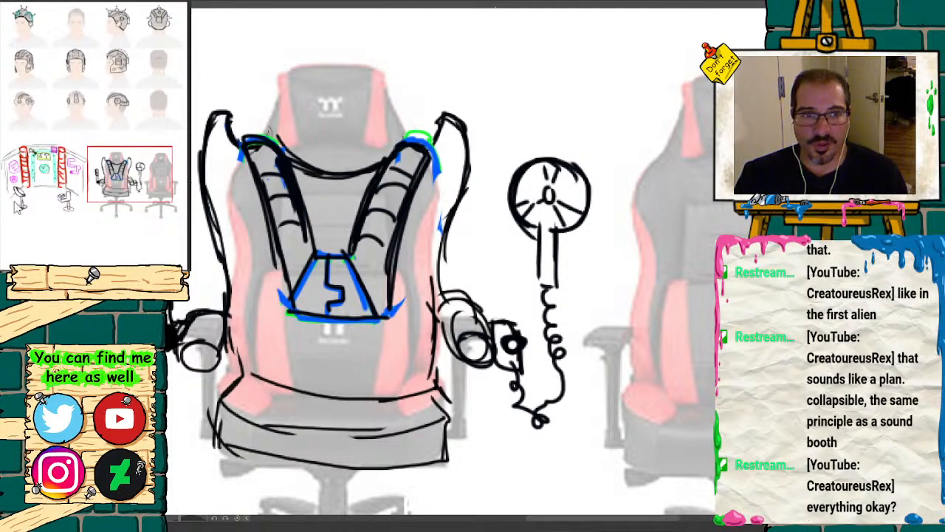
Step: Sketch the chair's central post and splayed star-shaped legs in black beneath the seat, following the faded reference
scroll(364, 400, down, 5)
mouse_move(306, 276)
mouse_down()
mouse_move(319, 339)
mouse_move(199, 356)
mouse_move(194, 379)
mouse_up()
drag(194, 378, 307, 346)
mouse_move(307, 348)
mouse_down()
mouse_move(304, 414)
mouse_move(329, 417)
mouse_up()
mouse_move(337, 339)
mouse_down()
mouse_move(450, 380)
mouse_move(444, 363)
mouse_move(449, 377)
mouse_up()
drag(341, 332, 391, 306)
drag(333, 276, 333, 313)
Step: Examine the harness chair up close and alongside the wall scene and headgear sketches
drag(149, 197, 128, 156)
key(ctrl+minus)
key(ctrl+minus)
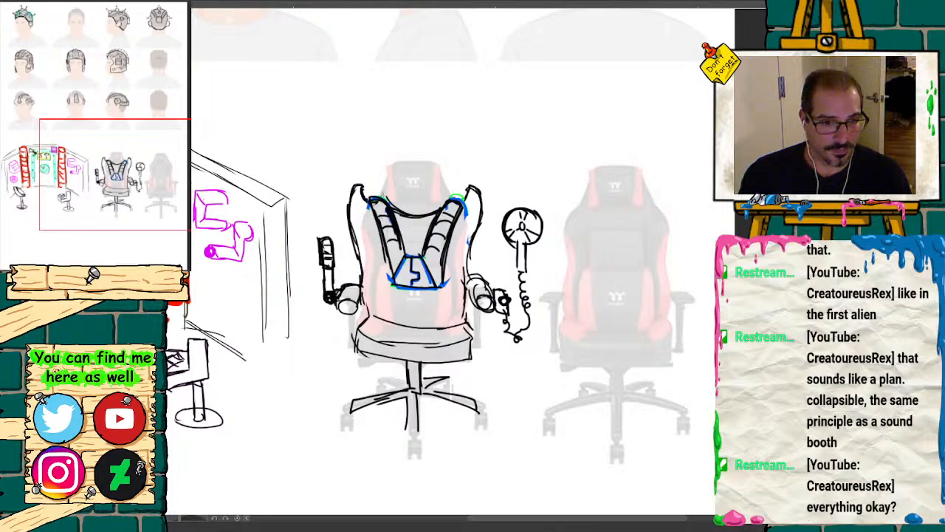
key(ctrl+plus)
key(ctrl+plus)
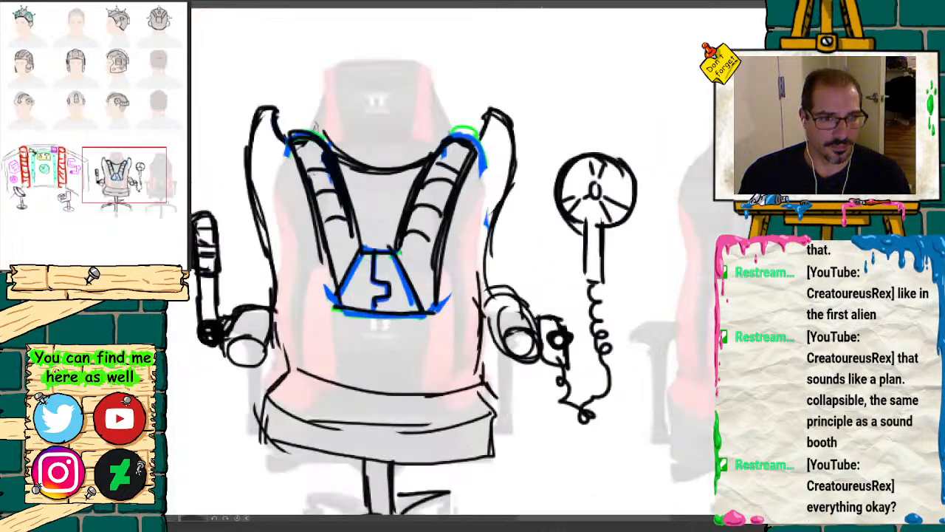
drag(318, 129, 558, 108)
key(ctrl+minus)
key(ctrl+minus)
key(ctrl+minus)
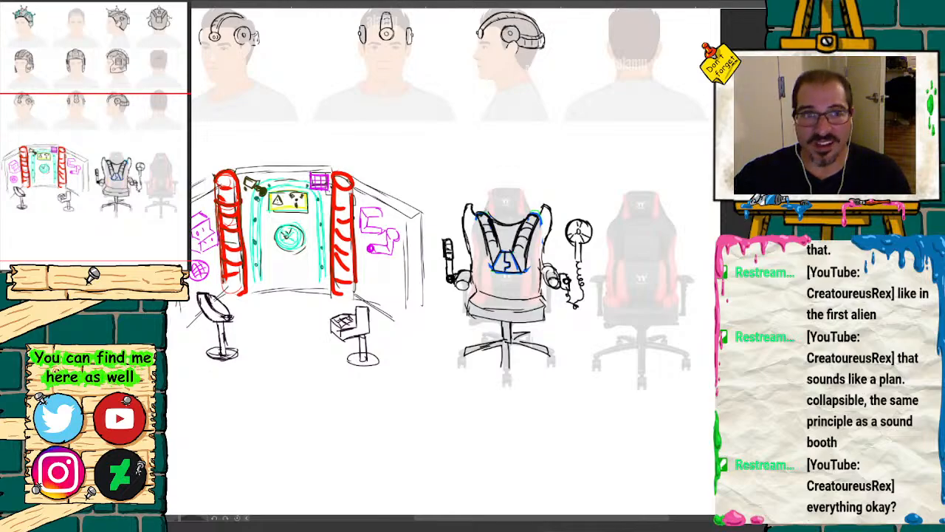
drag(116, 154, 125, 191)
key(ctrl+plus)
key(ctrl+plus)
key(ctrl+plus)
key(ctrl+minus)
key(ctrl+minus)
key(ctrl+minus)
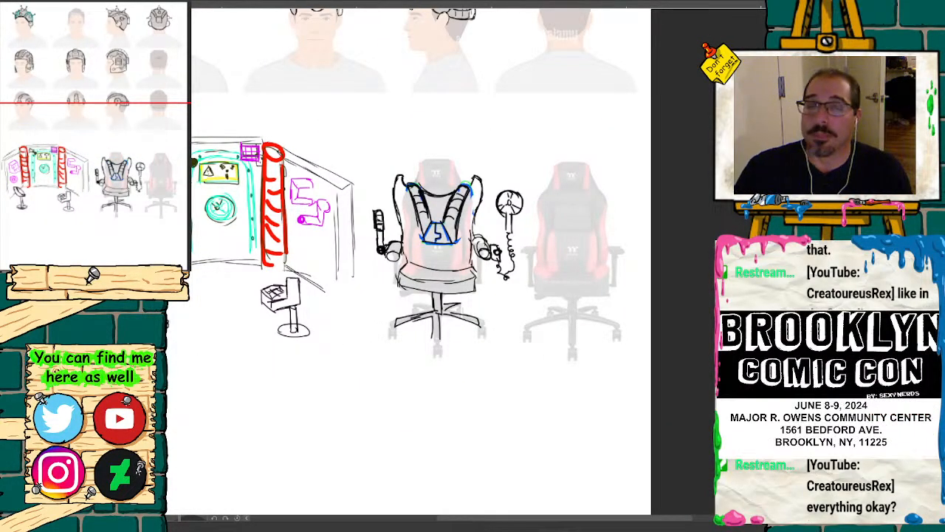
mouse_move(127, 197)
mouse_down()
mouse_move(95, 196)
mouse_move(122, 165)
mouse_up()
Step: Add black slanted accent lines across the red striped columns on both sides of the wall's central door
key(ctrl+plus)
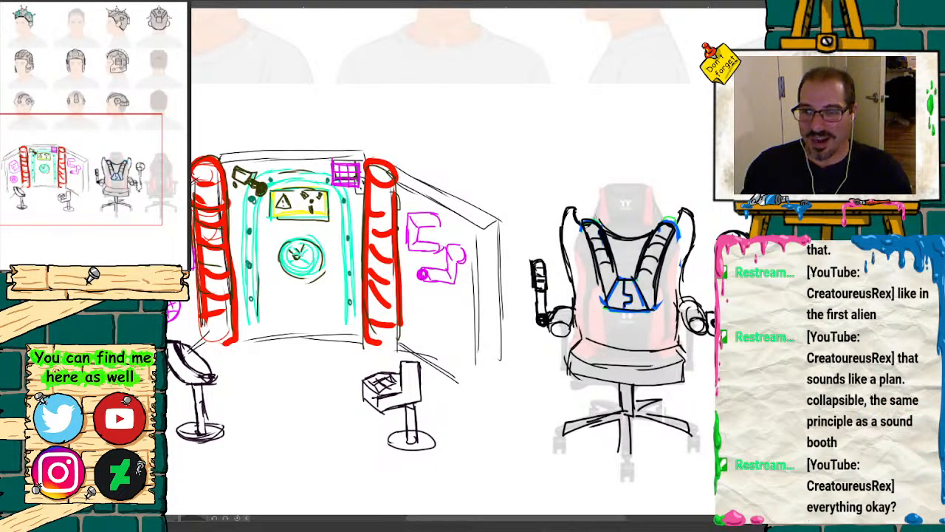
key(ctrl+plus)
key(ctrl+plus)
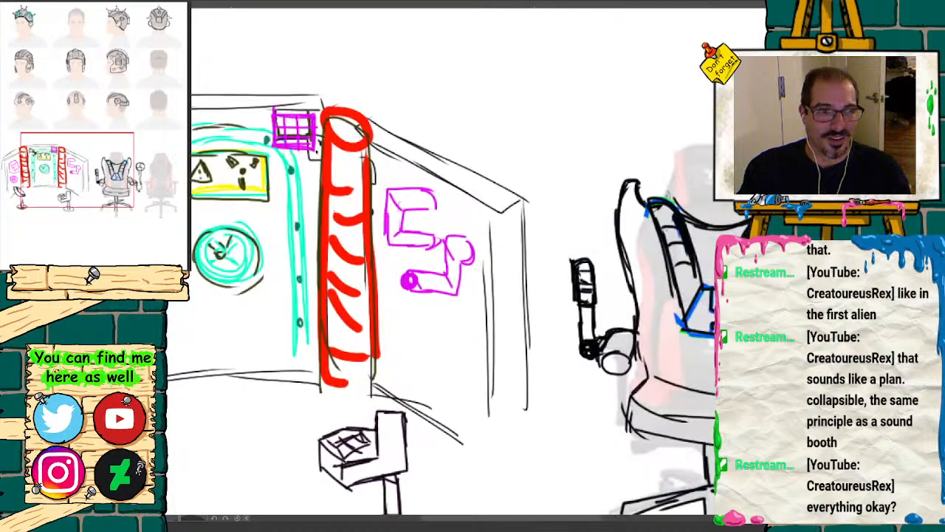
drag(108, 165, 68, 160)
drag(479, 165, 530, 176)
drag(481, 193, 526, 207)
drag(478, 231, 523, 237)
mouse_move(478, 251)
mouse_down()
mouse_move(526, 257)
mouse_move(548, 290)
mouse_up()
drag(495, 333, 531, 345)
drag(481, 368, 542, 395)
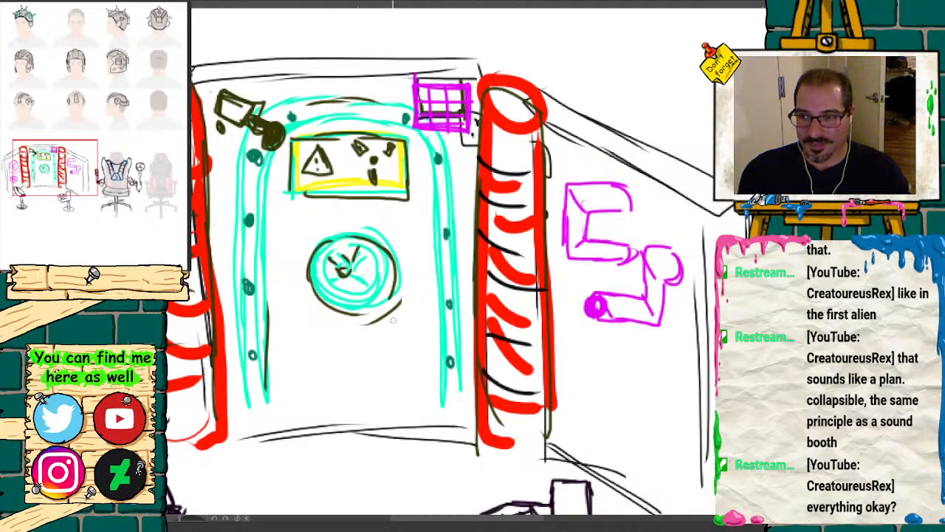
drag(209, 269, 189, 279)
drag(221, 295, 169, 333)
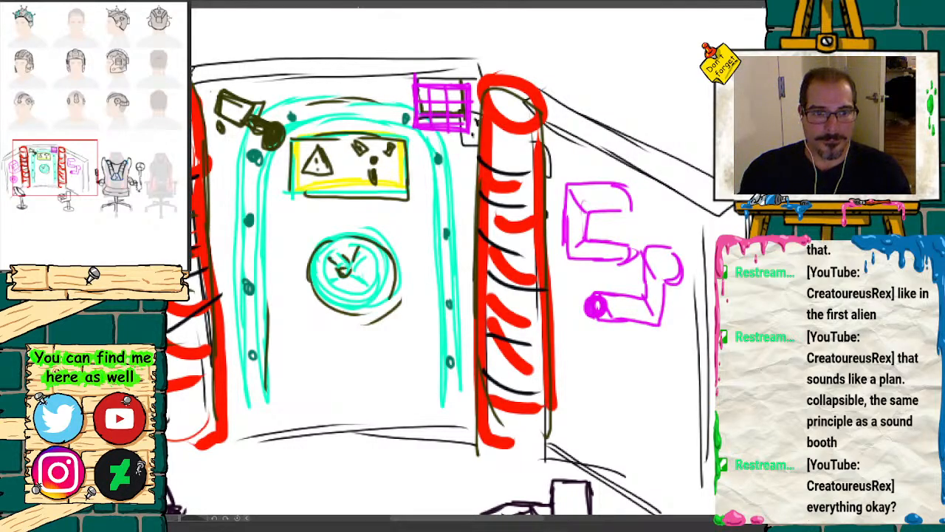
Step: Refine the rear leg of the harness chair's base and draw small rounded casters at the ends of its legs
key(ctrl+minus)
mouse_move(88, 172)
mouse_down()
mouse_move(76, 170)
mouse_move(163, 192)
mouse_up()
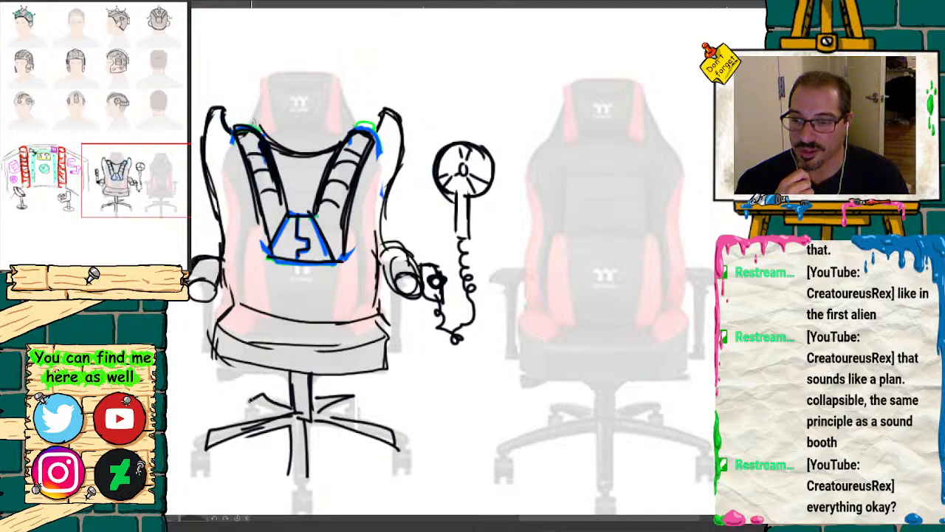
drag(251, 399, 275, 415)
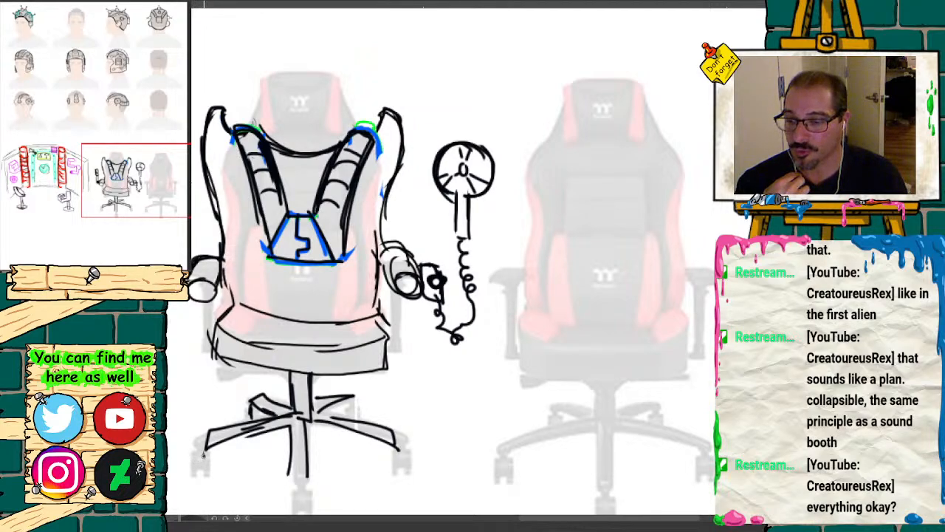
drag(204, 456, 204, 461)
drag(293, 478, 308, 507)
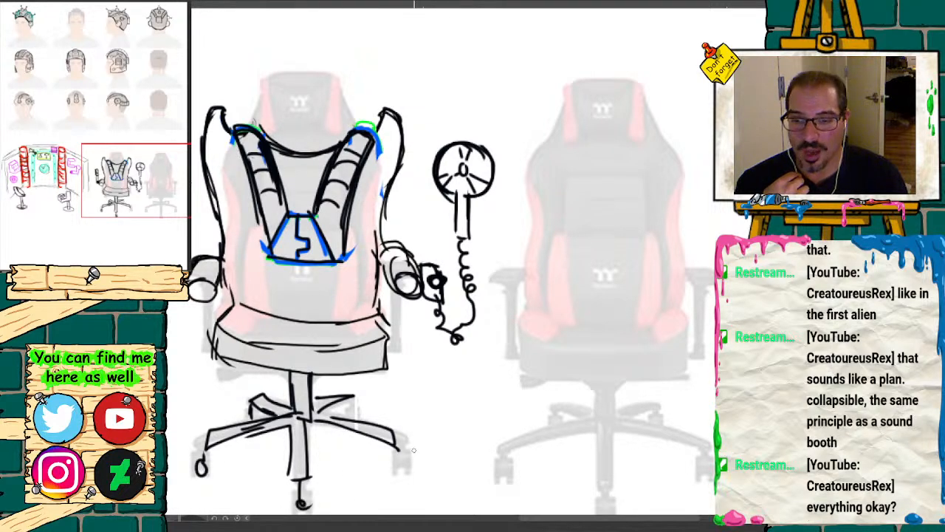
drag(395, 462, 399, 473)
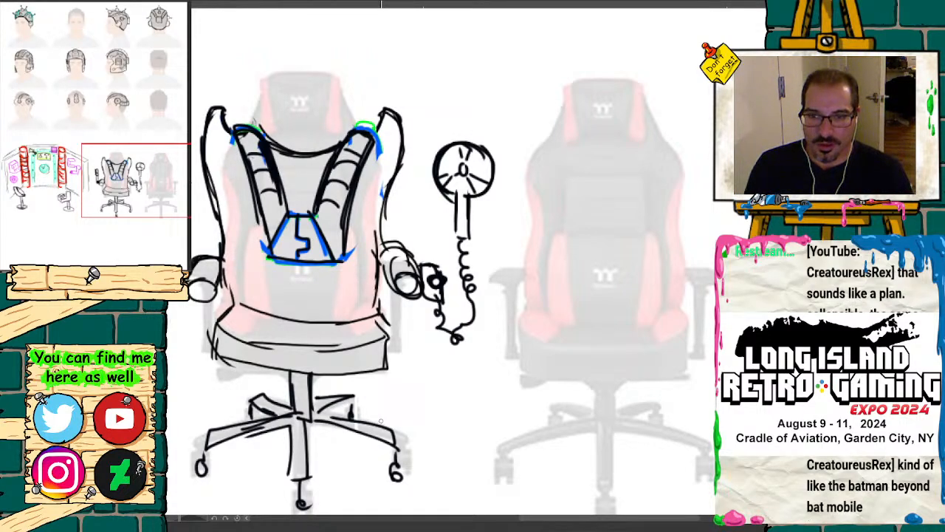
Step: Sketch a large domed head, two leaf-shaped eye outlines and a contoured side edge in black over the second chair reference
drag(136, 186, 151, 182)
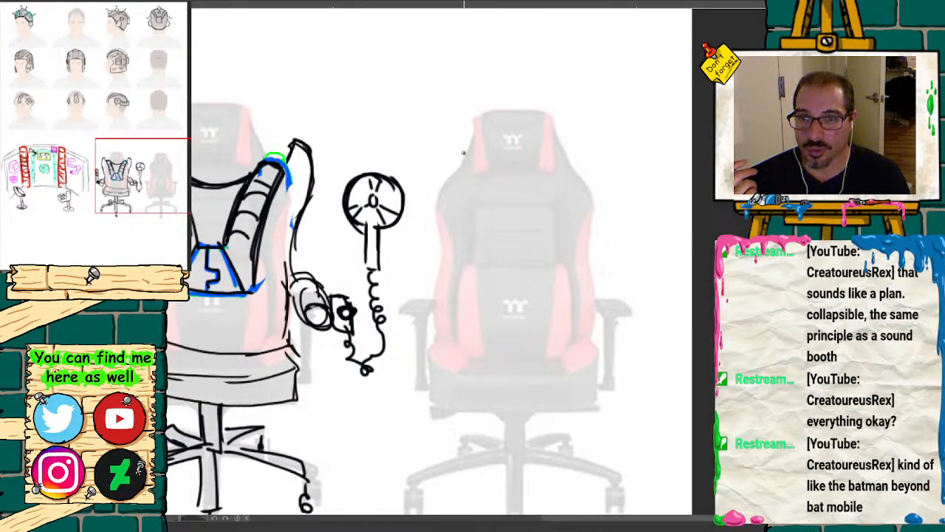
mouse_move(463, 153)
mouse_down()
mouse_move(447, 119)
mouse_move(465, 81)
mouse_move(506, 133)
mouse_move(532, 105)
mouse_move(566, 156)
mouse_move(597, 66)
mouse_move(511, 33)
mouse_move(443, 82)
mouse_move(429, 214)
mouse_move(444, 225)
mouse_up()
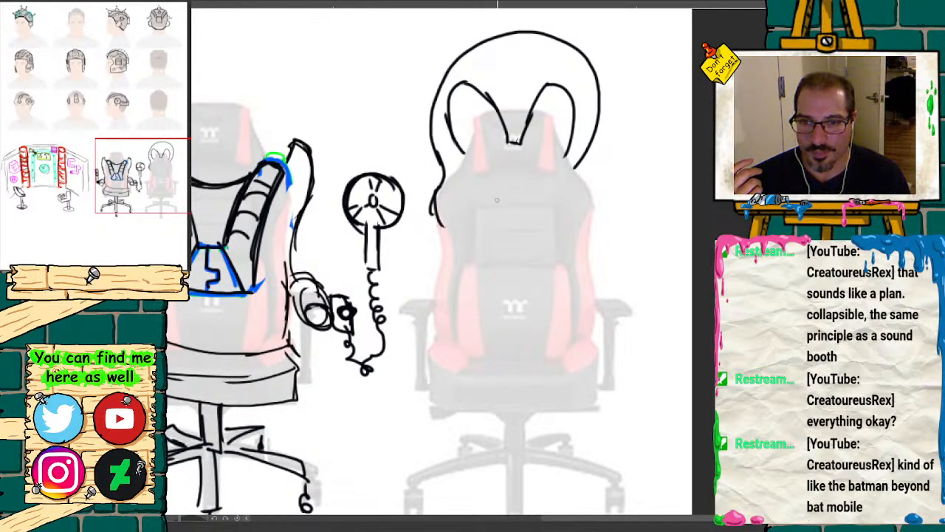
mouse_move(445, 174)
mouse_down()
mouse_move(432, 220)
mouse_move(437, 288)
mouse_up()
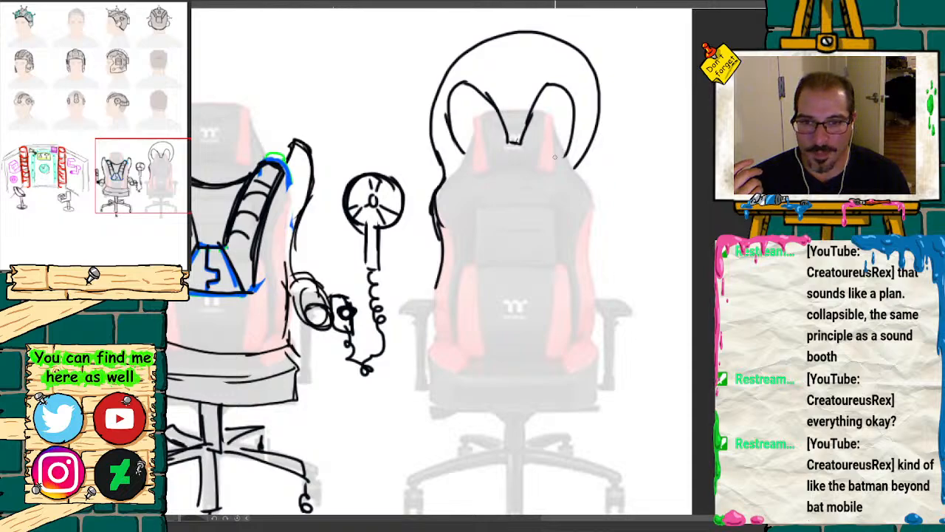
drag(472, 153, 498, 140)
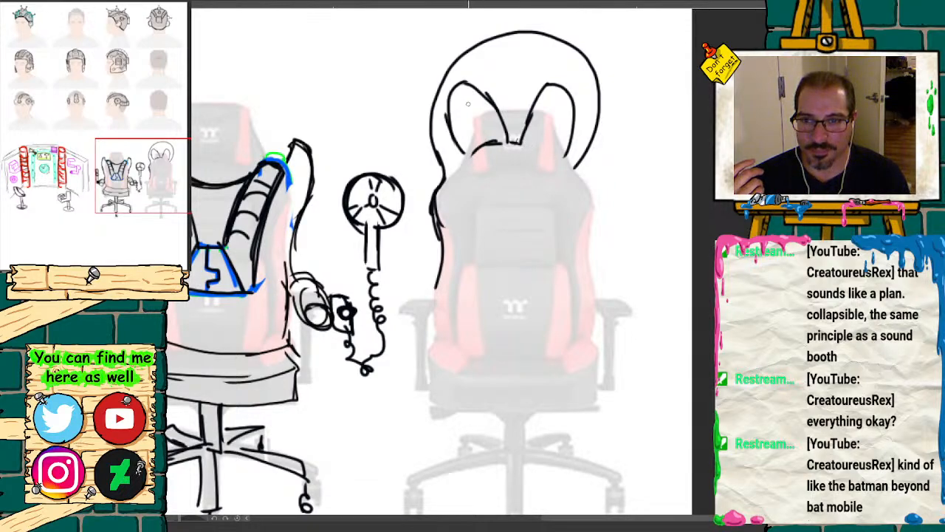
Step: Cross-hatch both leaf-shaped eyes in black and extend the chair back's outline down its opposite side
drag(468, 104, 487, 137)
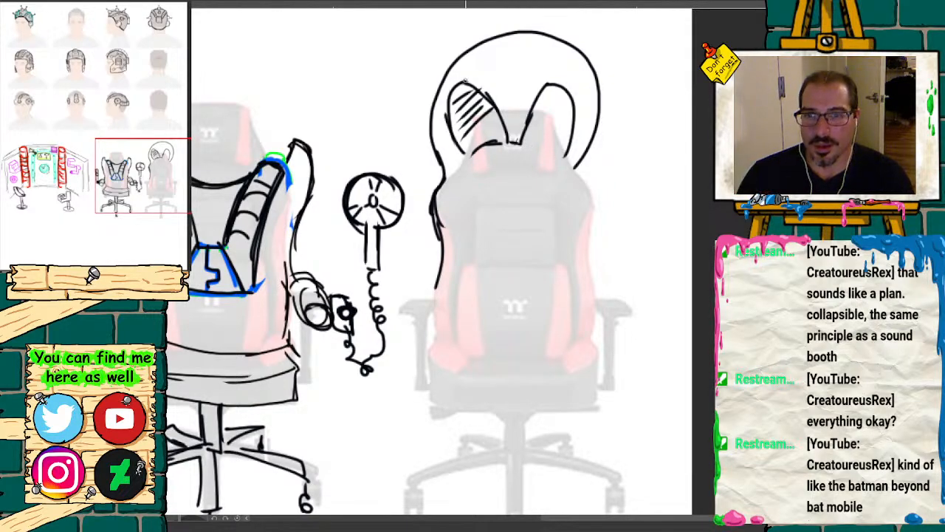
mouse_move(466, 82)
mouse_down()
mouse_move(488, 124)
mouse_move(458, 127)
mouse_up()
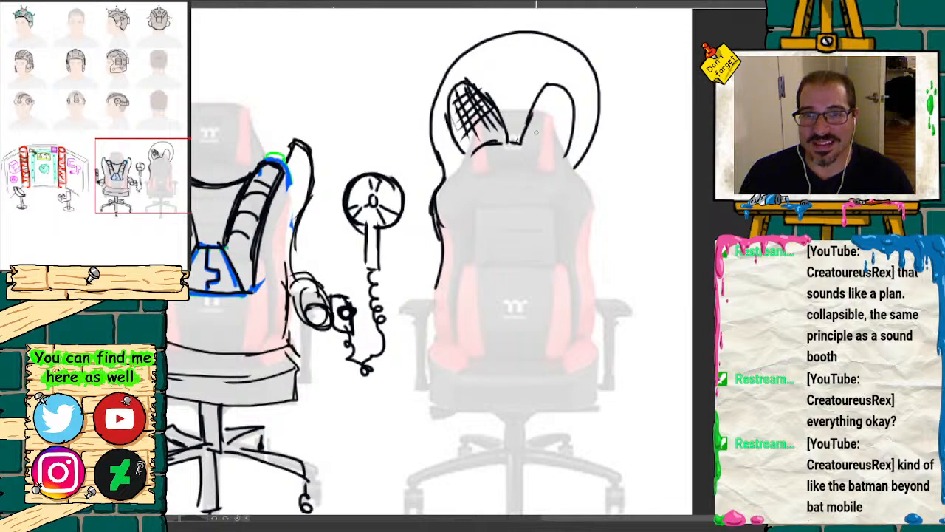
mouse_move(536, 132)
mouse_down()
mouse_move(558, 98)
mouse_move(539, 139)
mouse_move(554, 99)
mouse_move(524, 138)
mouse_move(540, 92)
mouse_move(575, 121)
mouse_up()
mouse_move(508, 120)
mouse_down()
mouse_move(461, 83)
mouse_move(490, 89)
mouse_move(467, 86)
mouse_move(457, 100)
mouse_move(484, 133)
mouse_move(550, 103)
mouse_move(539, 132)
mouse_move(517, 146)
mouse_move(562, 157)
mouse_move(548, 147)
mouse_move(469, 152)
mouse_move(455, 175)
mouse_up()
mouse_move(575, 146)
mouse_down()
mouse_move(560, 155)
mouse_move(597, 211)
mouse_move(604, 334)
mouse_up()
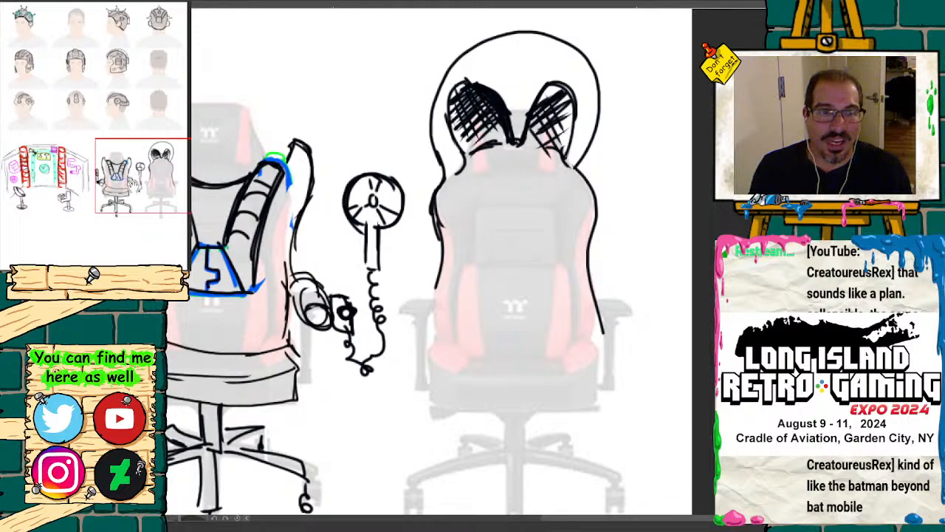
Step: Draw a black curved line across the alien-headed chair's lower back and outline a crescent-shaped console around it in green
drag(133, 188, 36, 183)
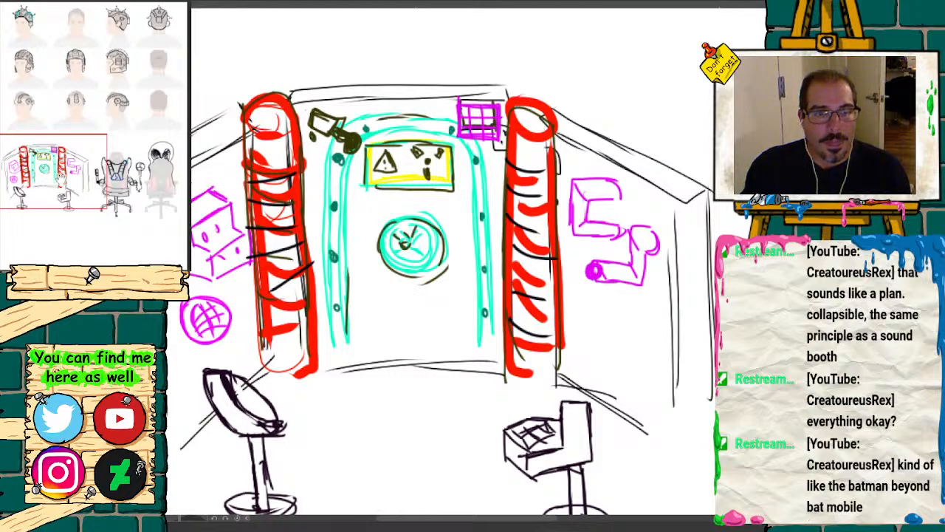
mouse_move(59, 177)
mouse_down()
mouse_move(158, 201)
mouse_move(141, 178)
mouse_up()
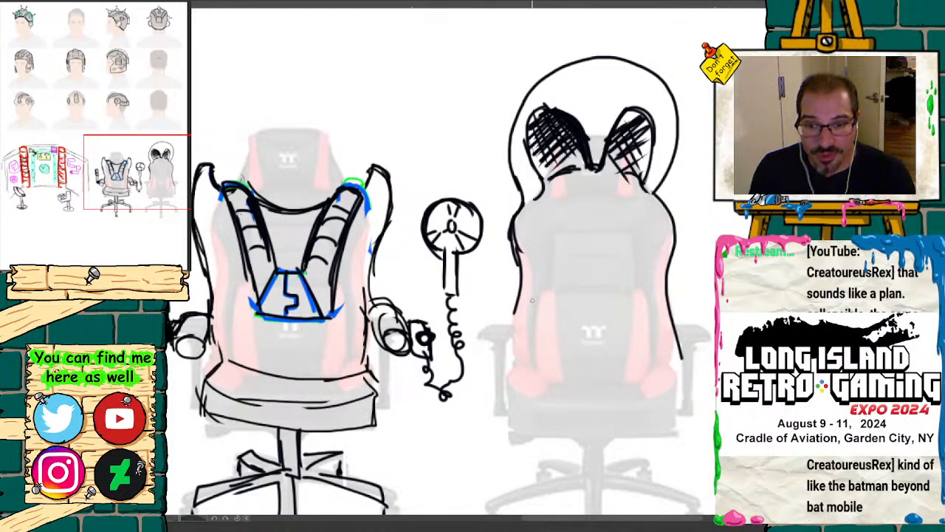
mouse_move(118, 181)
mouse_down()
mouse_move(128, 180)
mouse_move(116, 188)
mouse_up()
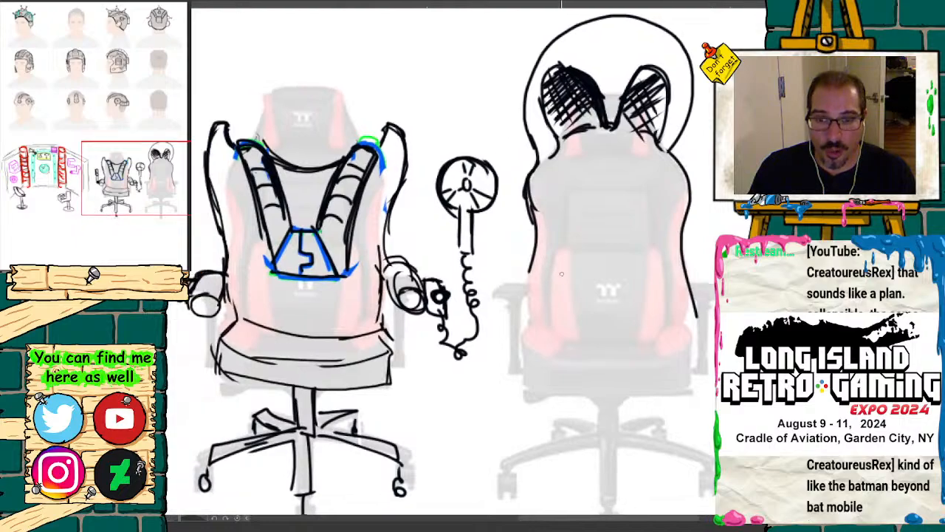
mouse_move(530, 268)
mouse_down()
mouse_move(587, 295)
mouse_move(635, 294)
mouse_move(700, 263)
mouse_move(519, 271)
mouse_move(580, 291)
mouse_up()
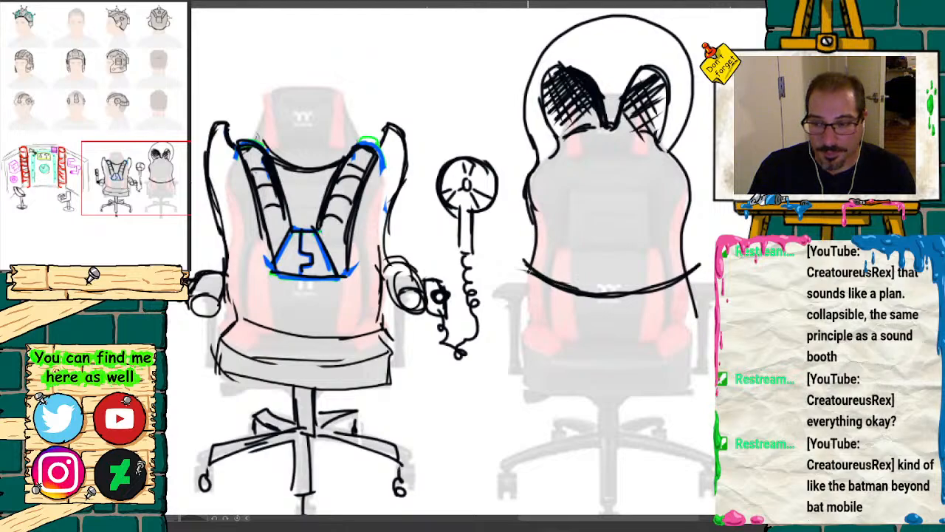
mouse_move(510, 258)
mouse_down()
mouse_move(591, 293)
mouse_move(659, 292)
mouse_move(714, 260)
mouse_move(547, 287)
mouse_up()
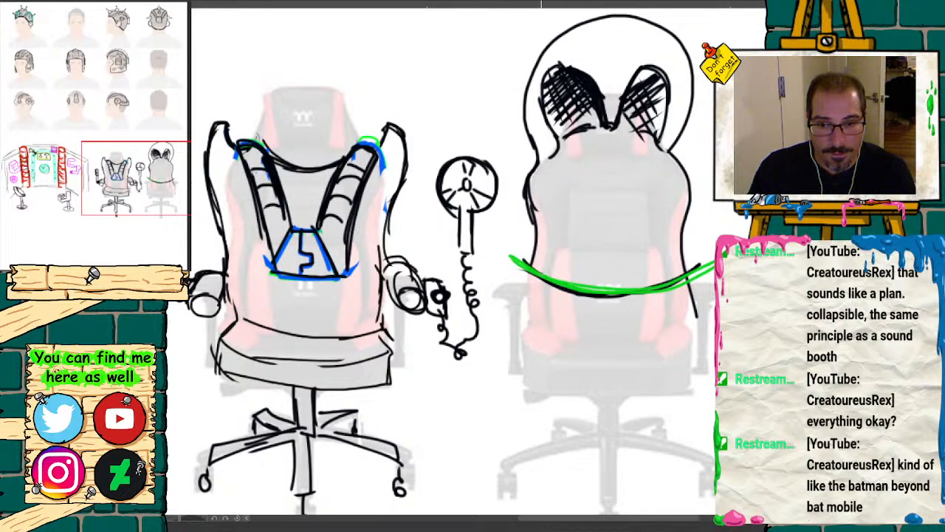
mouse_move(527, 255)
mouse_down()
mouse_move(495, 268)
mouse_move(490, 303)
mouse_move(599, 344)
mouse_move(713, 334)
mouse_up()
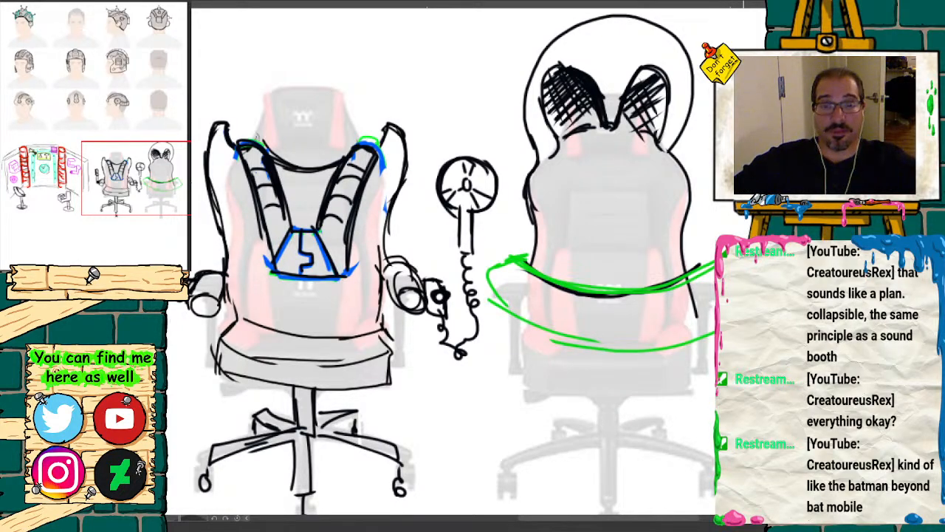
Step: Reinforce the console's green front edge and add a row of small U-shaped controls along its top surface
mouse_move(714, 333)
mouse_down()
mouse_move(597, 341)
mouse_move(519, 307)
mouse_move(498, 281)
mouse_move(525, 292)
mouse_move(535, 282)
mouse_up()
mouse_move(567, 297)
mouse_down()
mouse_move(571, 315)
mouse_move(580, 298)
mouse_up()
mouse_move(610, 306)
mouse_down()
mouse_move(616, 324)
mouse_move(623, 302)
mouse_up()
mouse_move(653, 300)
mouse_down()
mouse_move(663, 318)
mouse_move(669, 295)
mouse_up()
mouse_move(682, 290)
mouse_down()
mouse_move(690, 305)
mouse_move(699, 284)
mouse_move(713, 301)
mouse_up()
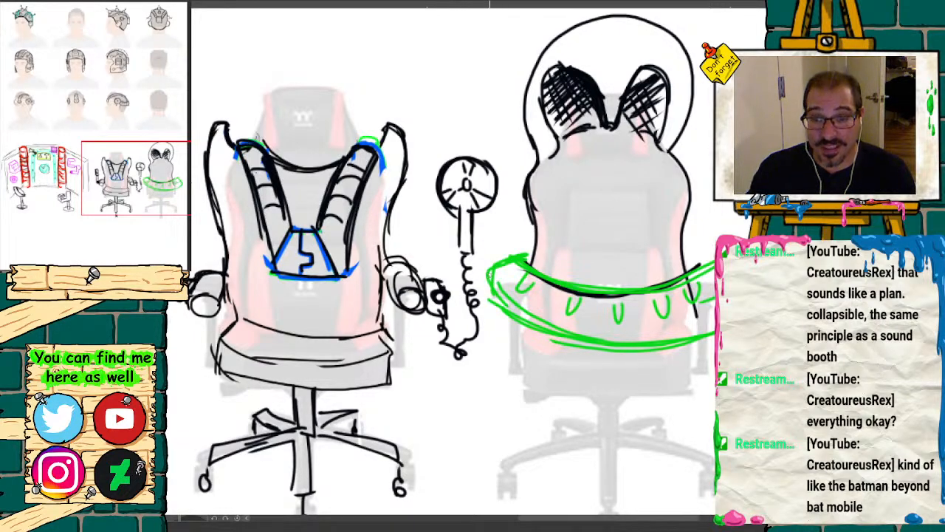
Step: Start the console's green side edge and add an orange-red ball-topped lever and a half-round gauge to its top
drag(488, 269, 495, 410)
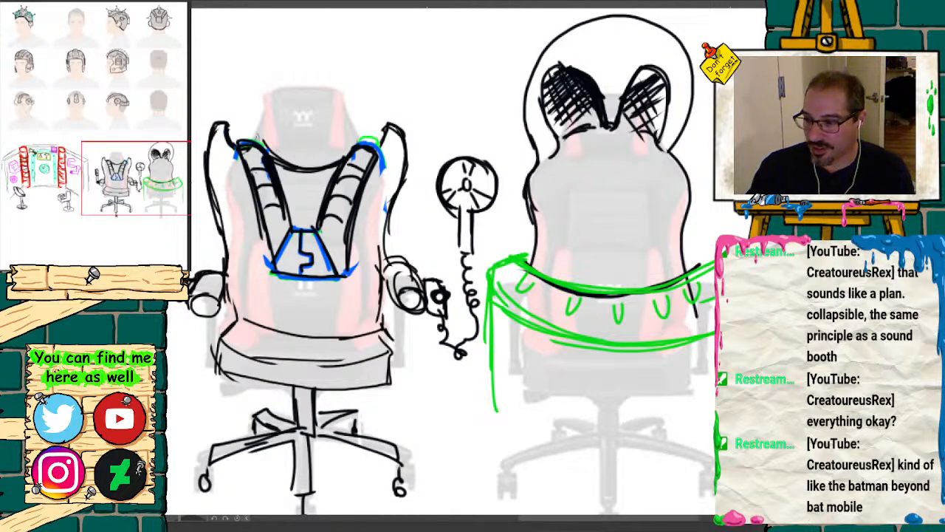
drag(549, 297, 550, 255)
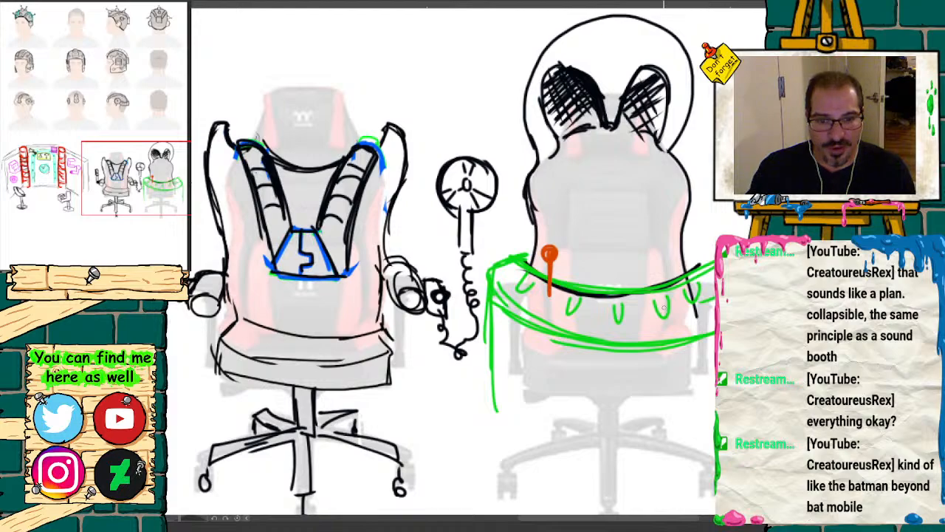
mouse_move(645, 322)
mouse_down()
mouse_move(659, 302)
mouse_move(666, 319)
mouse_move(643, 323)
mouse_move(633, 308)
mouse_move(655, 292)
mouse_move(687, 299)
mouse_move(693, 311)
mouse_move(628, 299)
mouse_move(644, 316)
mouse_move(660, 288)
mouse_move(631, 301)
mouse_move(675, 291)
mouse_move(687, 309)
mouse_move(642, 324)
mouse_up()
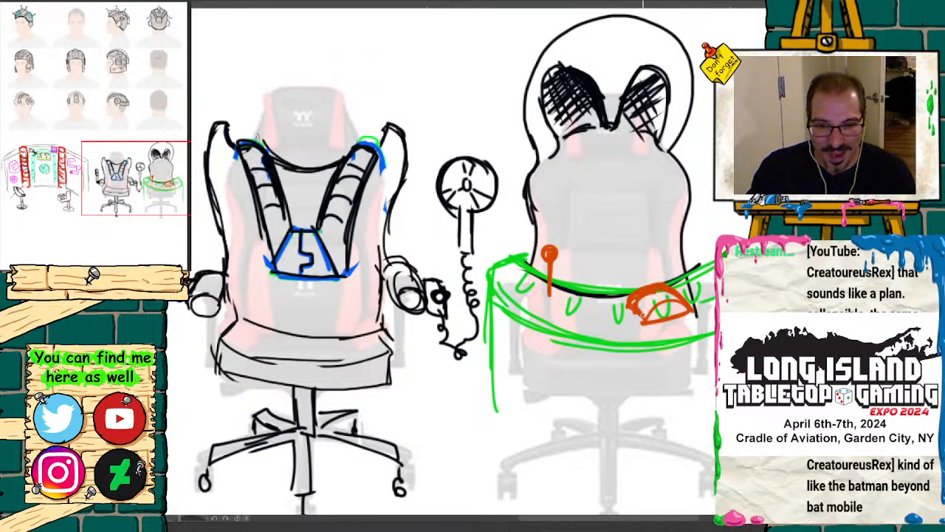
Step: Close the console's body in green with straight vertical sides and a curved bottom edge across the chair base
drag(538, 310, 422, 244)
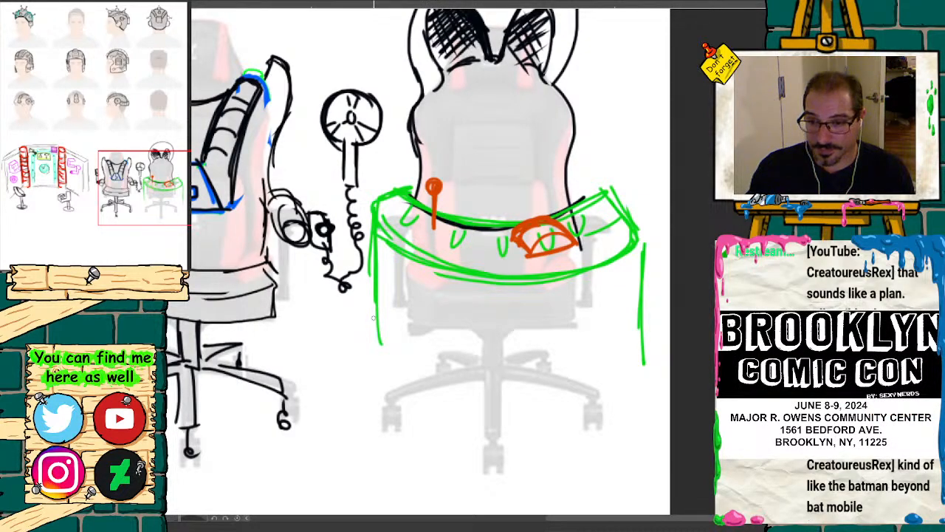
mouse_move(374, 318)
mouse_down()
mouse_move(376, 367)
mouse_move(480, 415)
mouse_move(606, 386)
mouse_up()
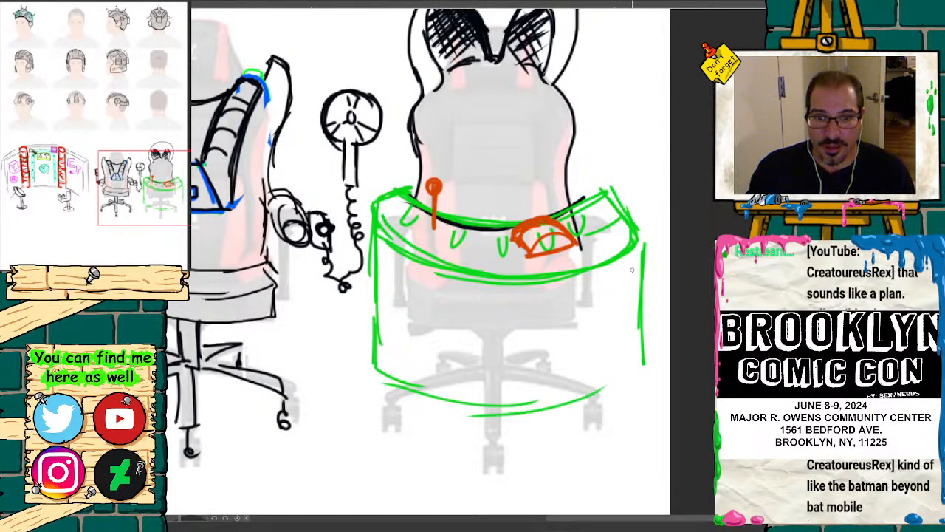
mouse_move(632, 271)
mouse_down()
mouse_move(644, 373)
mouse_move(590, 394)
mouse_up()
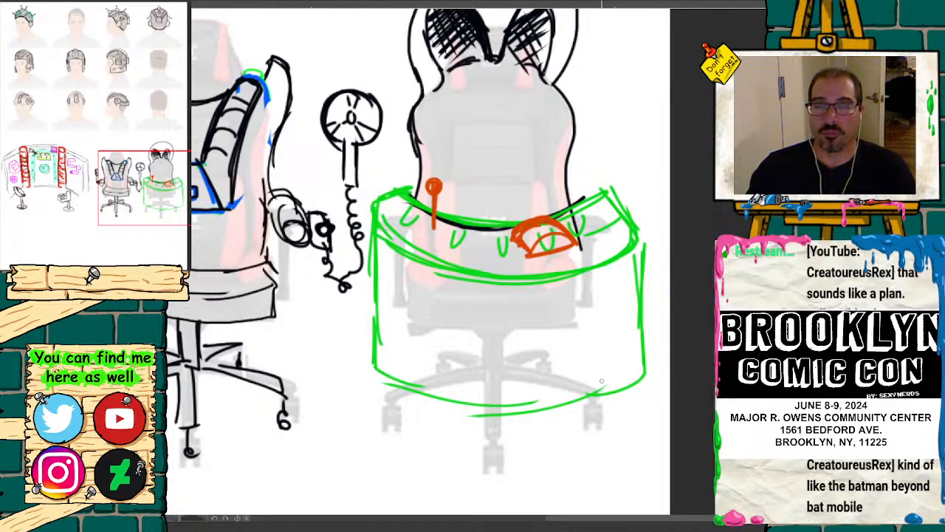
Step: Draw two short green legs with oval casters beneath the curved console
mouse_move(415, 389)
mouse_down()
mouse_move(415, 416)
mouse_move(431, 430)
mouse_move(411, 430)
mouse_move(422, 430)
mouse_up()
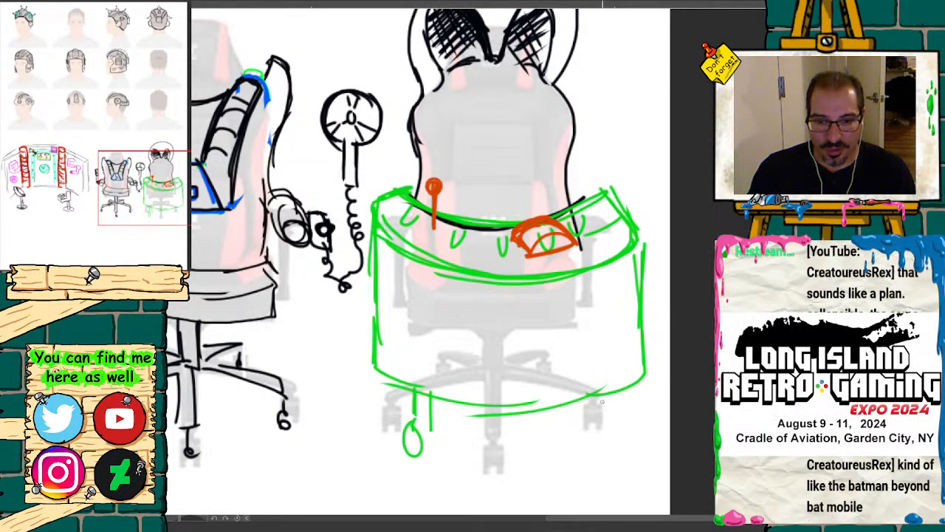
drag(604, 399, 604, 432)
drag(613, 394, 614, 440)
Step: Examine both chair designs beside the wall scene, and look closely at the antenna helmet and the helmet sketches beneath it
drag(141, 189, 116, 195)
key(ctrl+minus)
key(ctrl+minus)
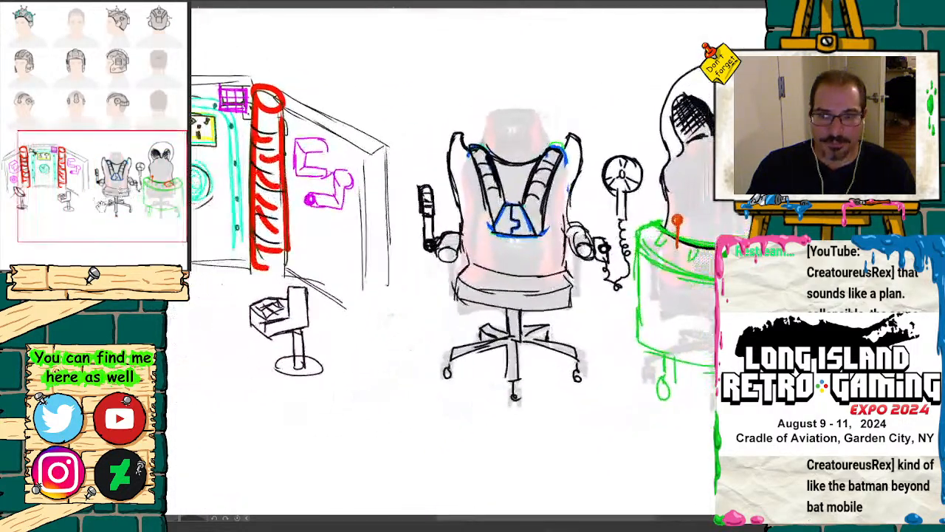
key(ctrl+minus)
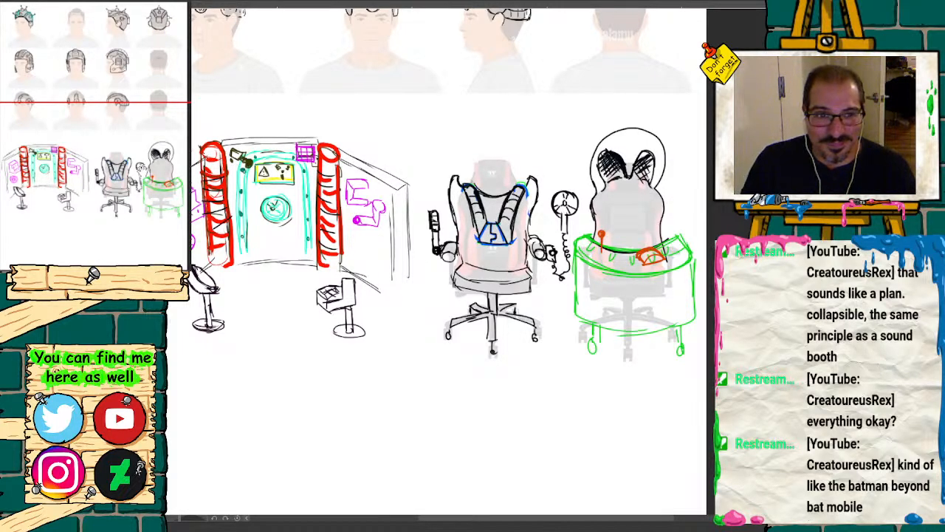
drag(104, 173, 90, 158)
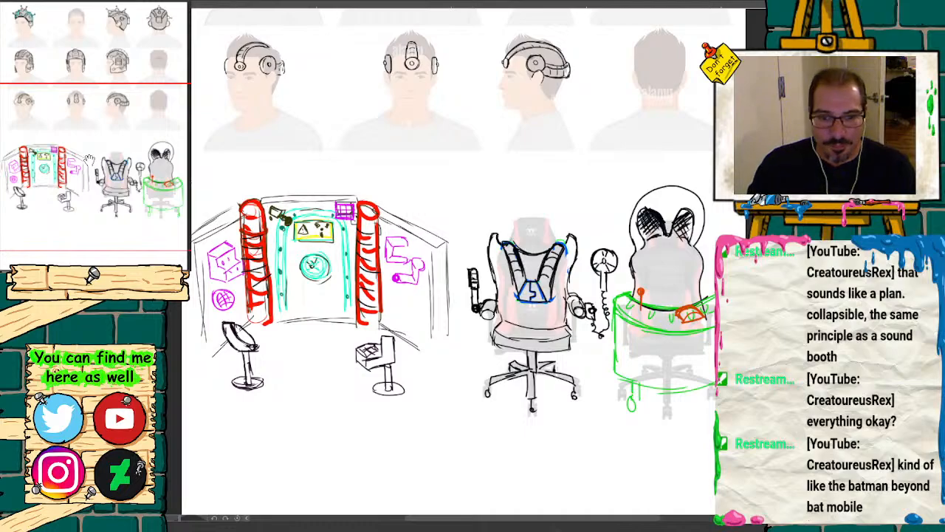
mouse_move(126, 194)
mouse_down()
mouse_move(135, 78)
mouse_move(120, 116)
mouse_move(120, 103)
mouse_move(81, 100)
mouse_move(84, 56)
mouse_move(90, 82)
mouse_move(107, 65)
mouse_move(77, 85)
mouse_move(103, 68)
mouse_move(110, 93)
mouse_move(133, 60)
mouse_move(159, 51)
mouse_move(62, 55)
mouse_up()
click(104, 276)
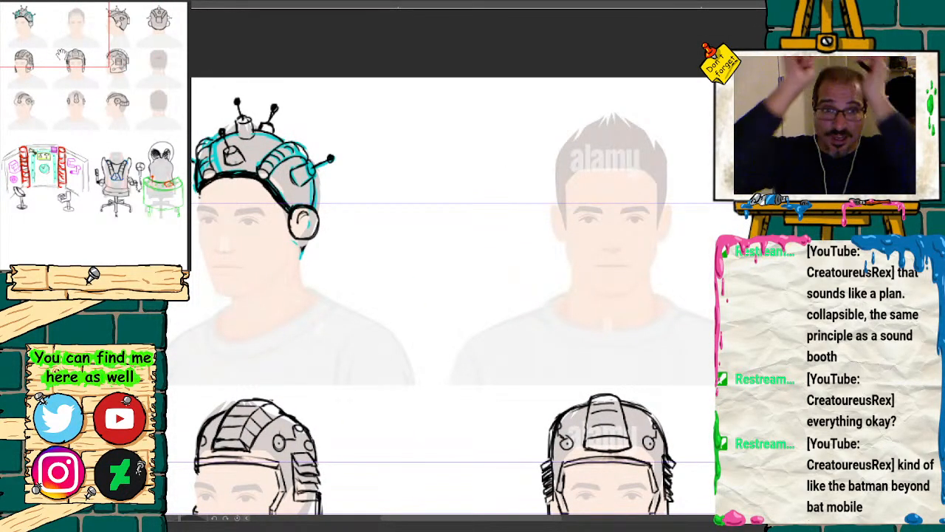
drag(63, 46, 49, 44)
click(112, 275)
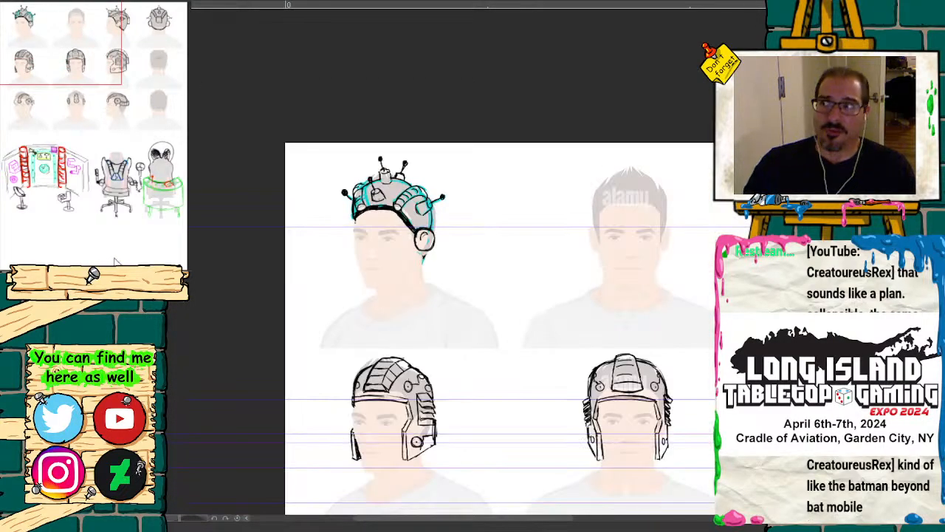
click(130, 270)
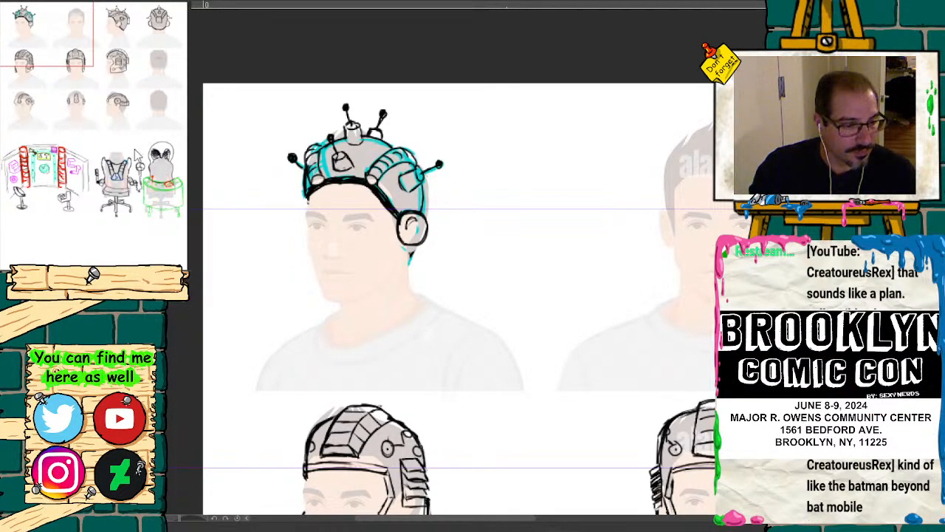
Step: Review the headgear rows, the wall scene and the two chair designs together across the whole sheet
key(ctrl+minus)
key(ctrl+minus)
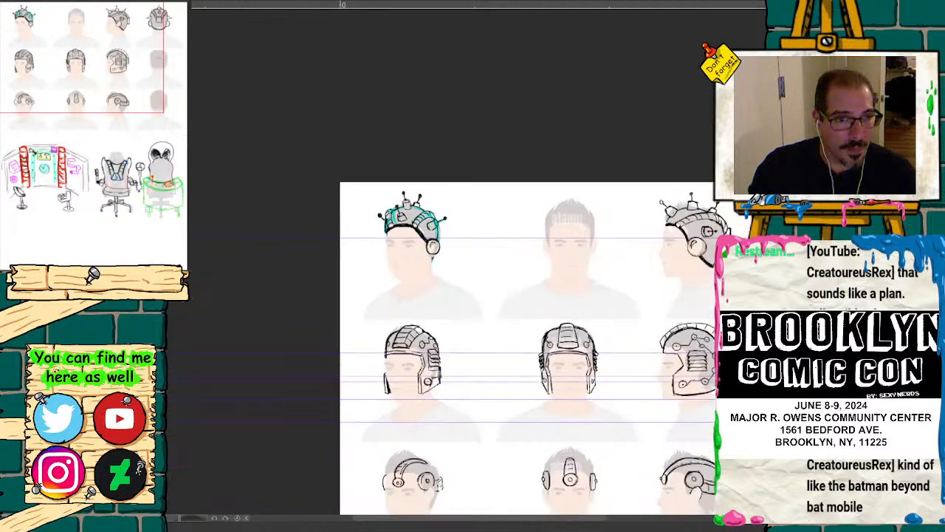
drag(36, 29, 79, 83)
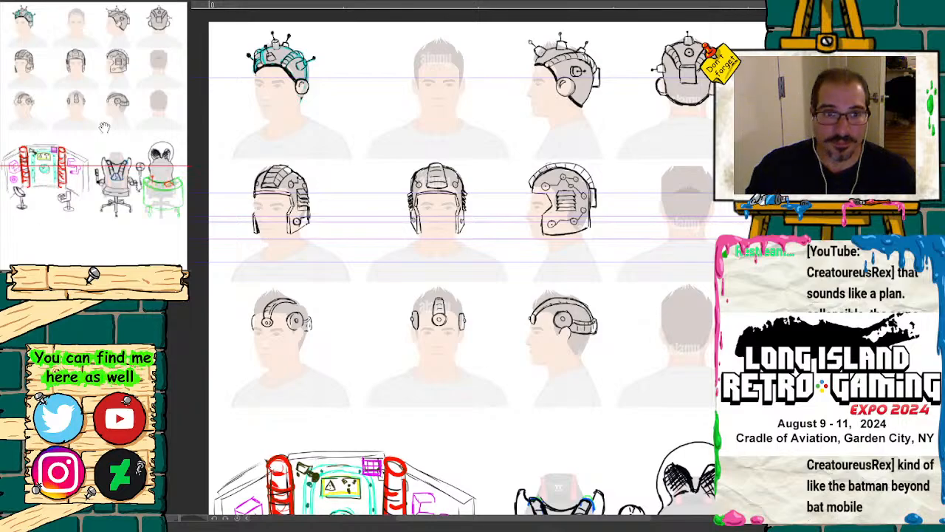
mouse_move(109, 100)
mouse_down()
mouse_move(105, 148)
mouse_move(123, 171)
mouse_up()
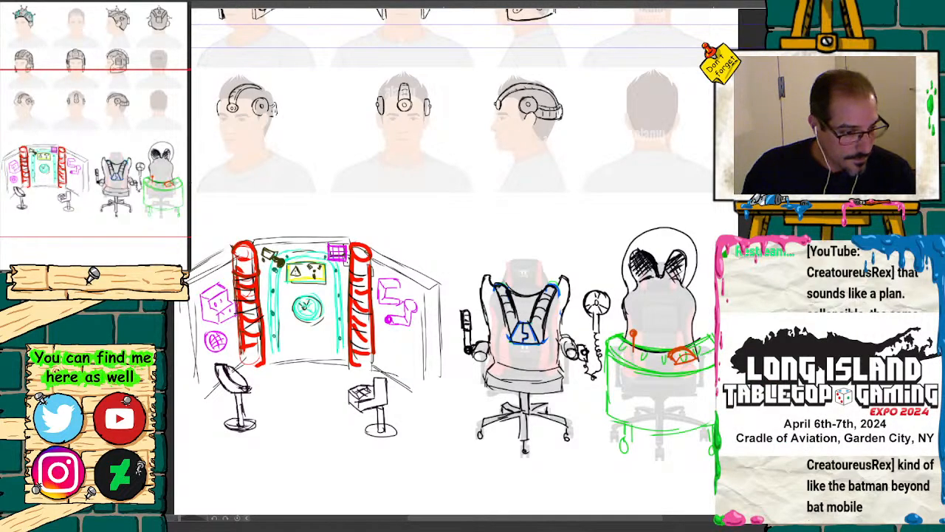
mouse_move(101, 194)
mouse_down()
mouse_move(110, 96)
mouse_move(100, 198)
mouse_up()
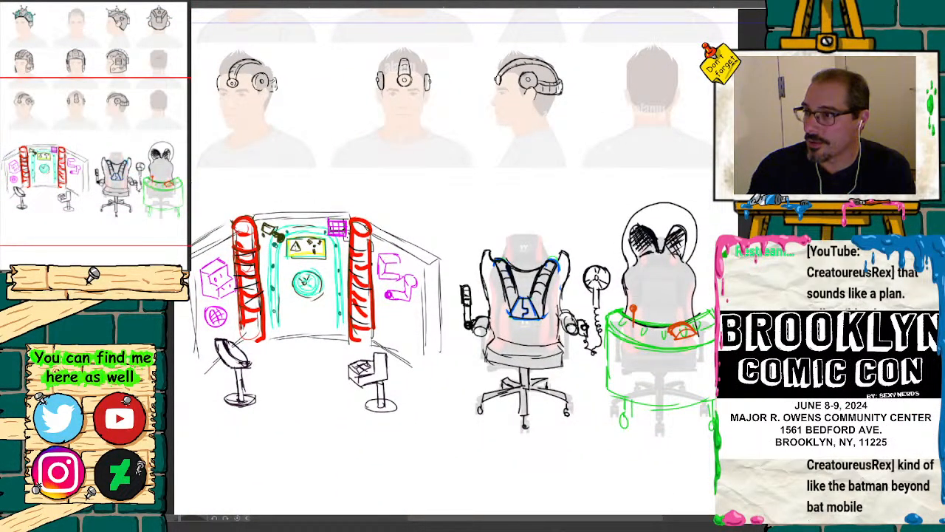
drag(128, 176, 123, 204)
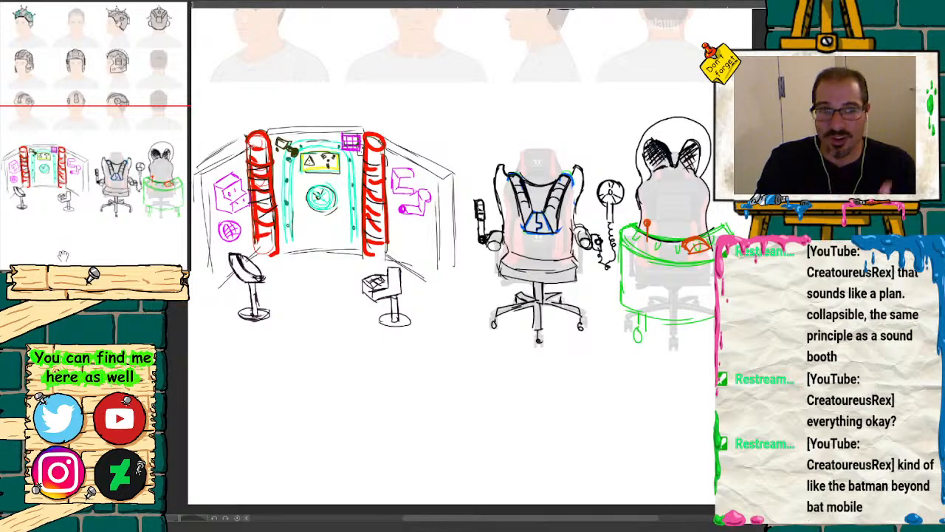
drag(118, 191, 122, 80)
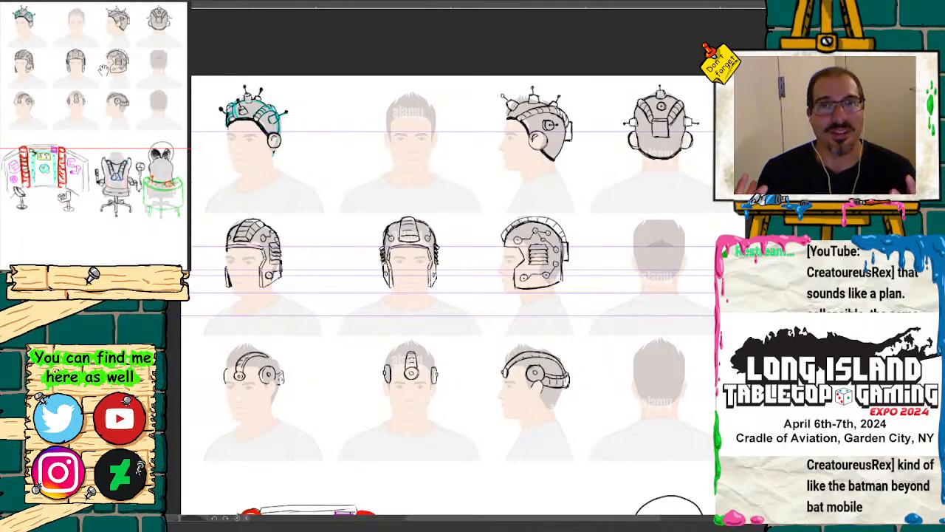
drag(121, 127, 51, 244)
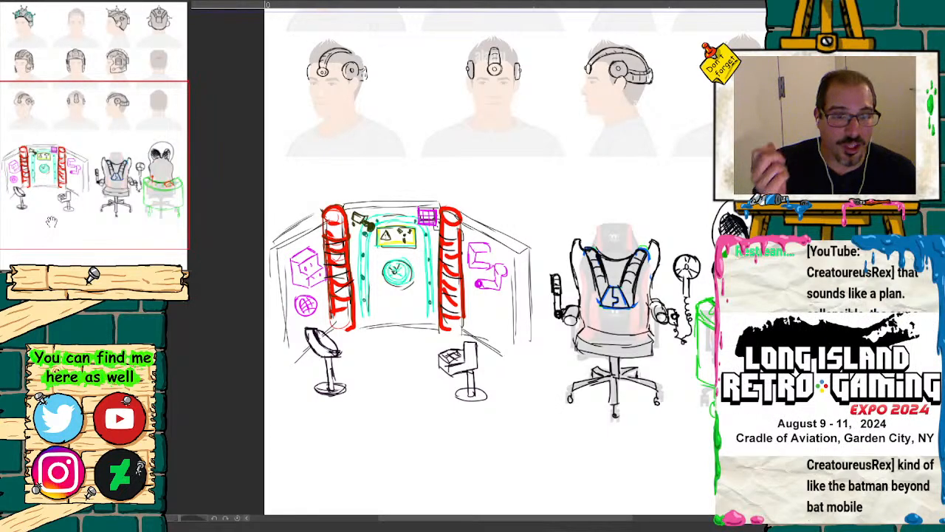
drag(52, 221, 96, 163)
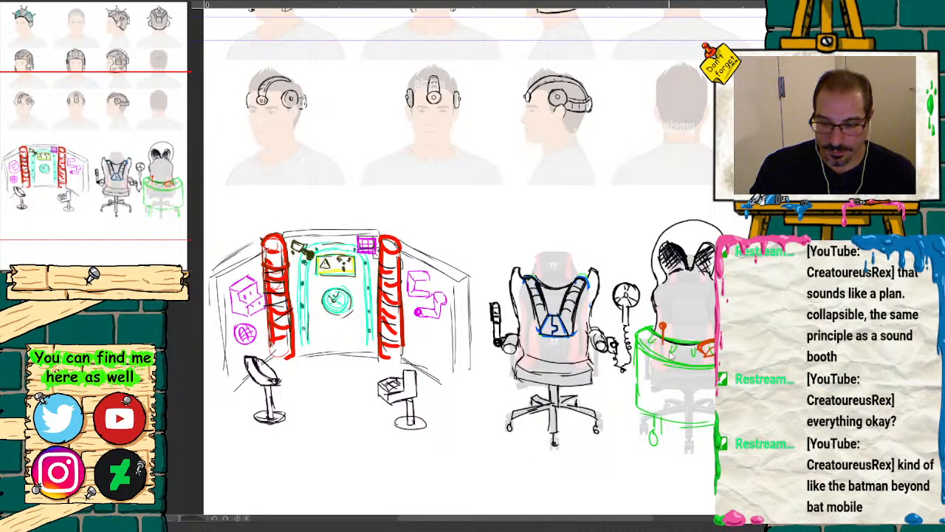
Step: Move the wall and chair linework up toward the headgear rows, and shift the faded chair references up to match
drag(671, 356, 668, 316)
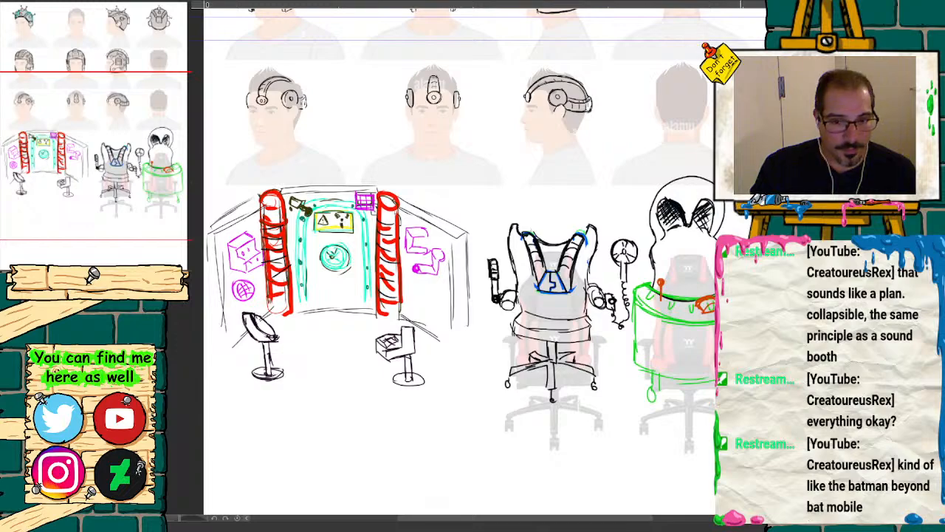
drag(692, 413, 692, 372)
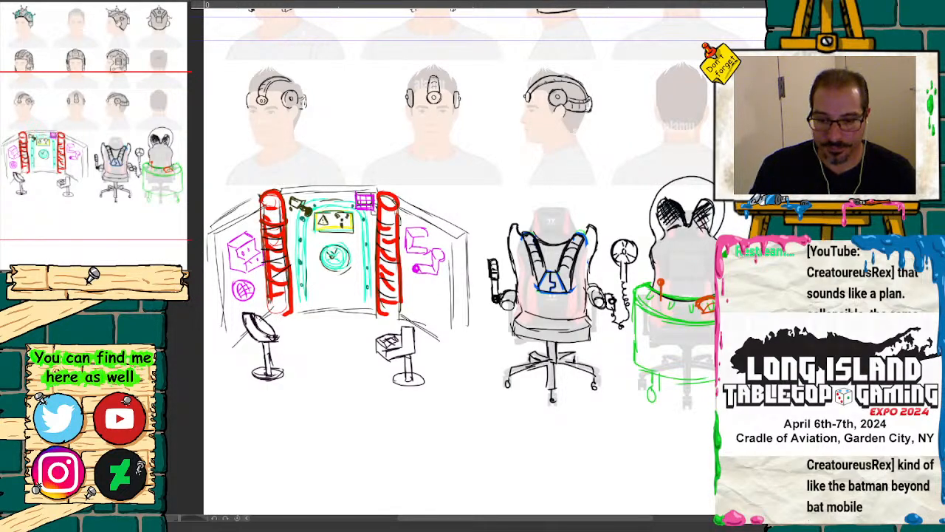
mouse_move(141, 143)
mouse_down()
mouse_move(148, 103)
mouse_move(138, 108)
mouse_move(139, 158)
mouse_up()
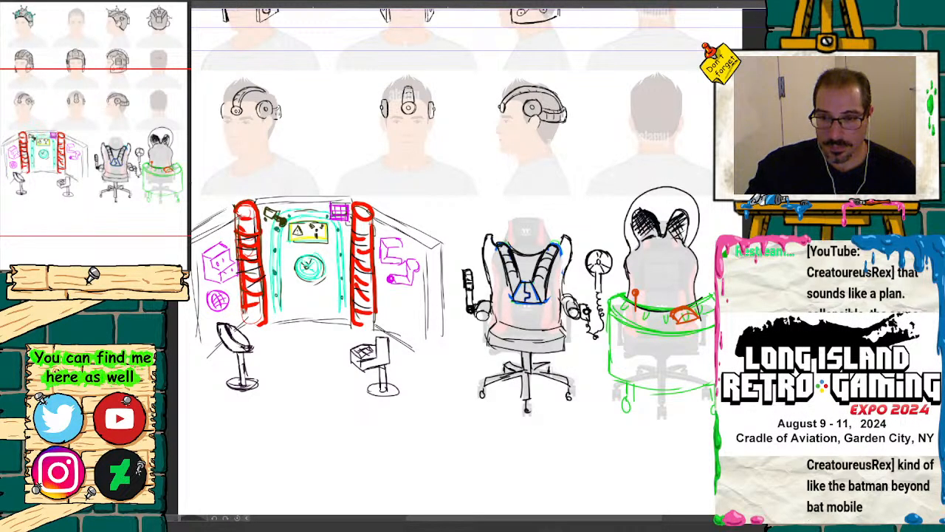
Step: Extend the outer edges of both shoulder wings on the harness chair down to the armrests in black
key(ctrl+plus)
key(ctrl+plus)
key(ctrl+plus)
key(ctrl+plus)
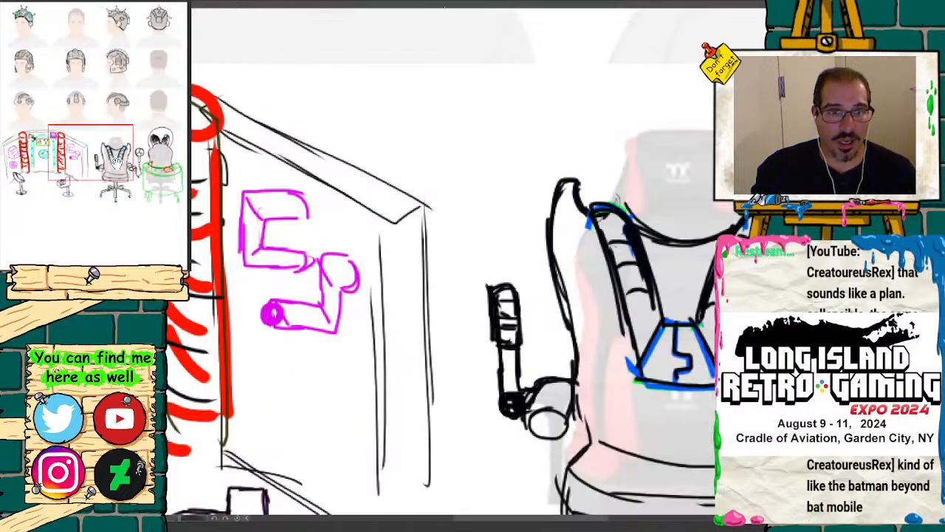
mouse_move(650, 310)
mouse_down()
mouse_move(268, 240)
mouse_move(317, 266)
mouse_up()
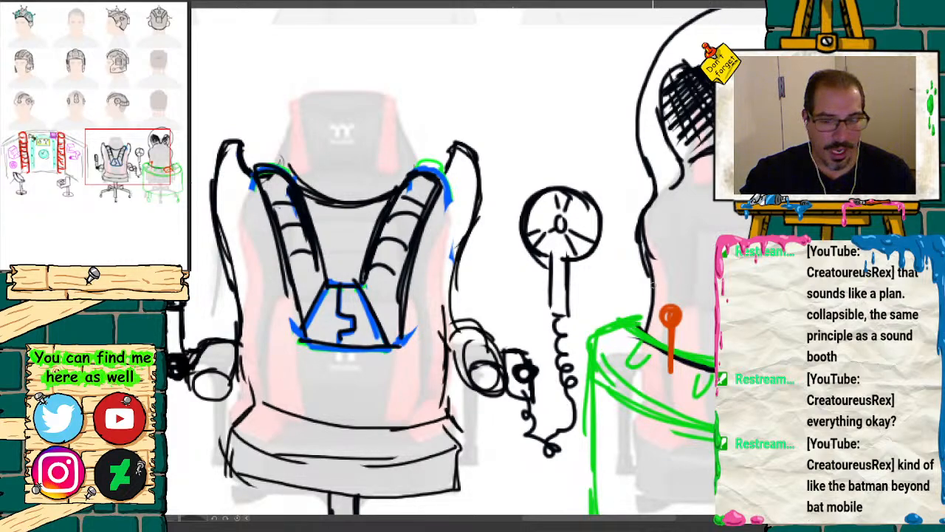
drag(217, 249, 212, 333)
drag(219, 272, 208, 340)
drag(472, 229, 489, 344)
drag(475, 301, 486, 332)
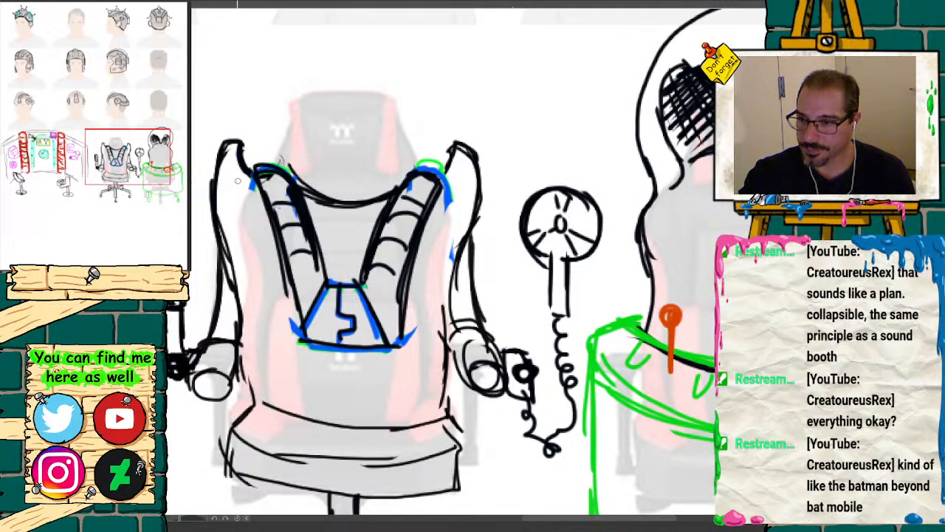
Step: Rework the harness chair's inner side lines and clean up the rounded ends of both armrests
mouse_move(239, 195)
mouse_down()
mouse_move(247, 307)
mouse_move(228, 379)
mouse_up()
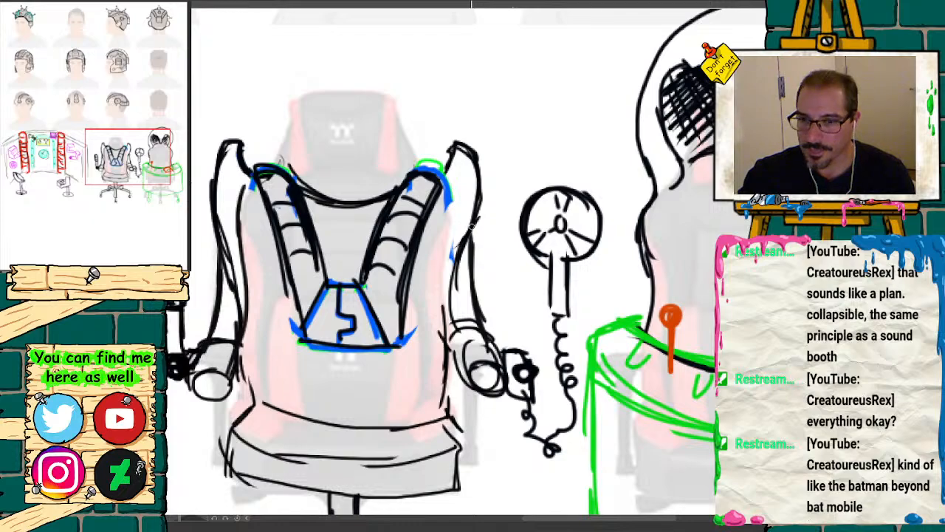
drag(445, 201, 448, 336)
drag(447, 283, 459, 360)
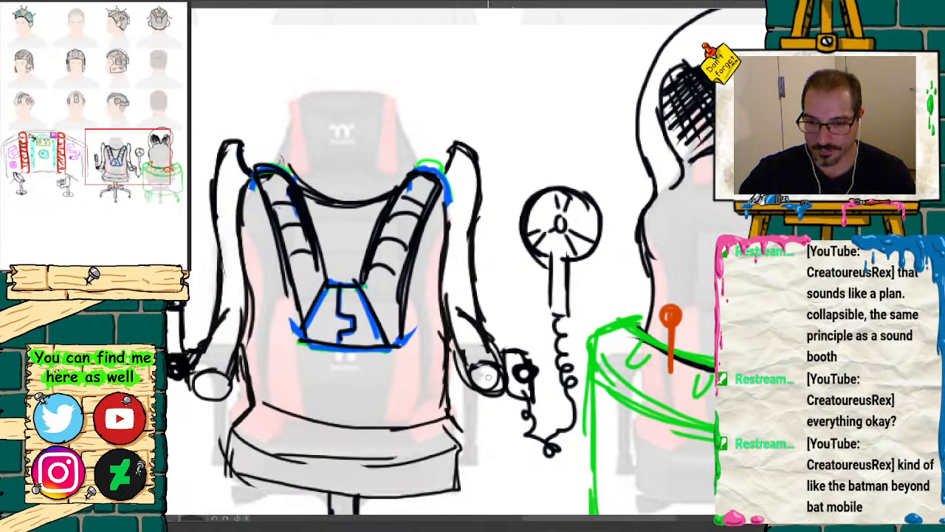
mouse_move(488, 377)
mouse_down()
mouse_move(492, 384)
mouse_move(489, 368)
mouse_move(477, 377)
mouse_move(480, 365)
mouse_up()
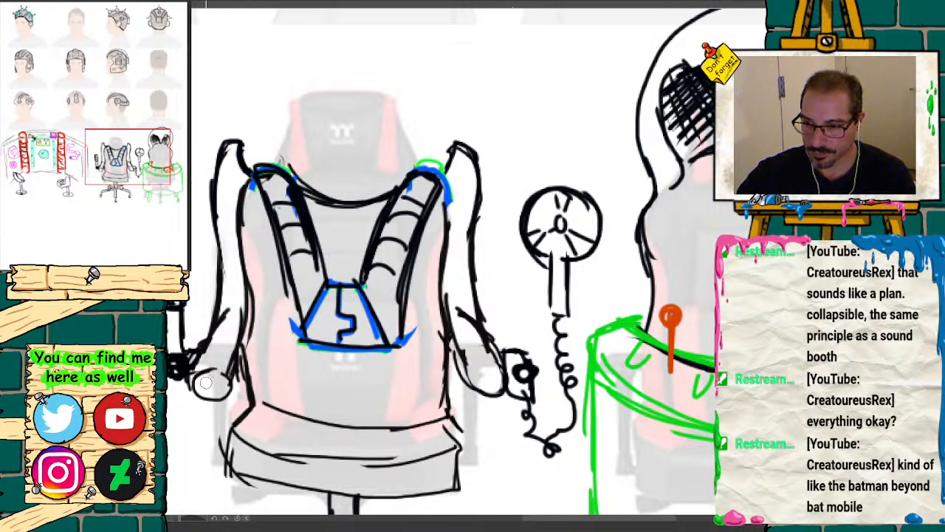
mouse_move(205, 381)
mouse_down()
mouse_move(196, 388)
mouse_move(236, 358)
mouse_move(225, 371)
mouse_move(229, 392)
mouse_move(200, 397)
mouse_up()
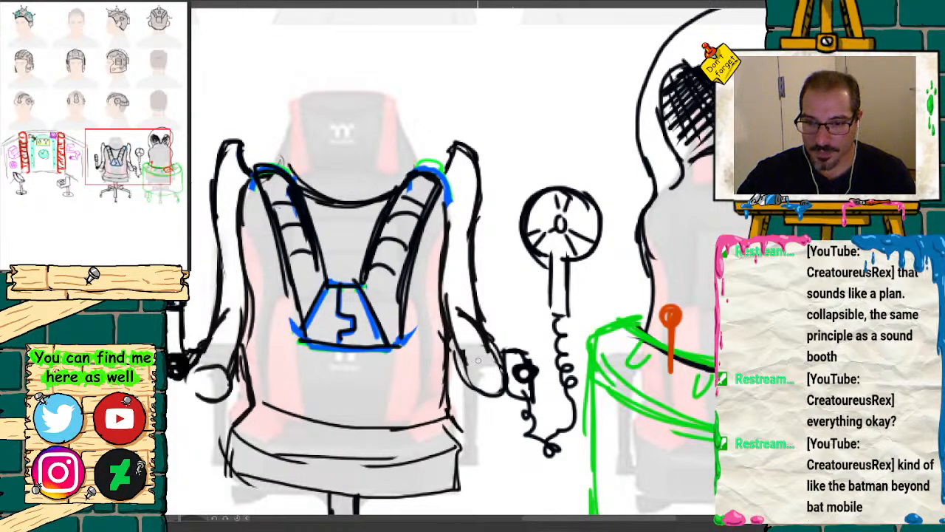
mouse_move(478, 360)
mouse_down()
mouse_move(463, 367)
mouse_move(493, 355)
mouse_up()
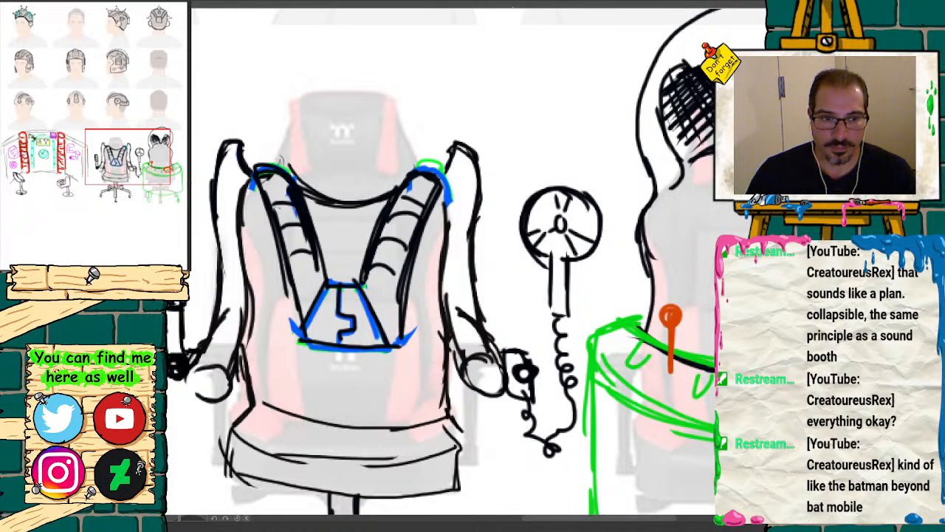
Step: Sketch two upper harness straps in dark red, converging in a V across the alien chair's backrest
key(ctrl+minus)
key(ctrl+minus)
key(ctrl+minus)
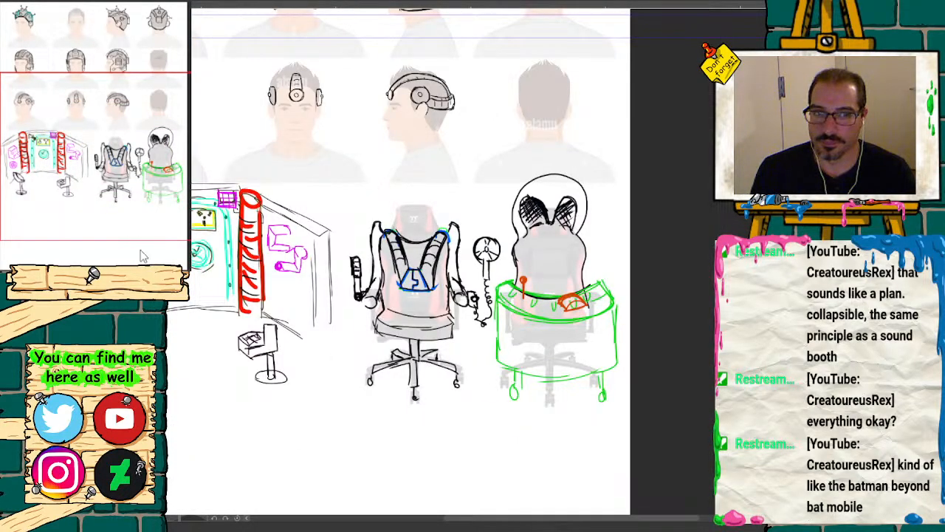
mouse_move(131, 193)
mouse_down()
mouse_move(125, 141)
mouse_move(104, 161)
mouse_move(111, 133)
mouse_move(114, 208)
mouse_up()
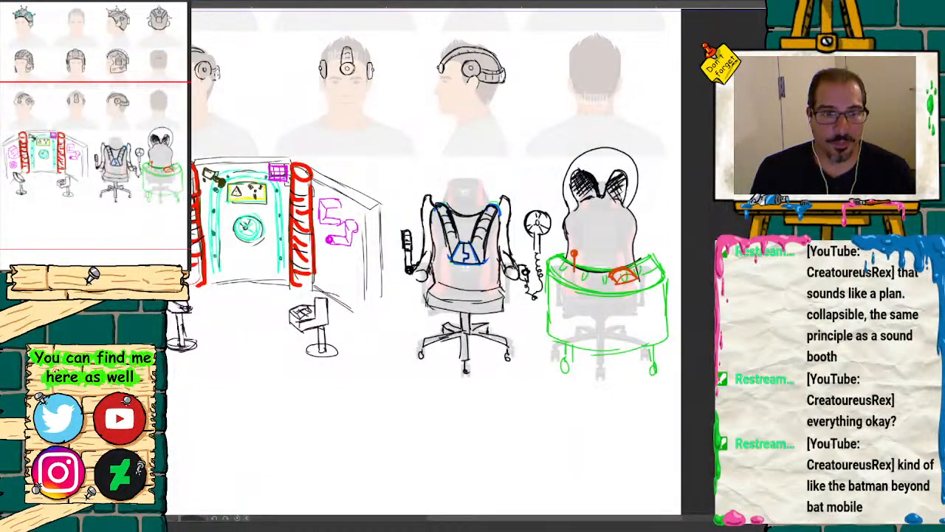
key(ctrl+plus)
key(ctrl+plus)
key(ctrl+plus)
drag(112, 152, 159, 142)
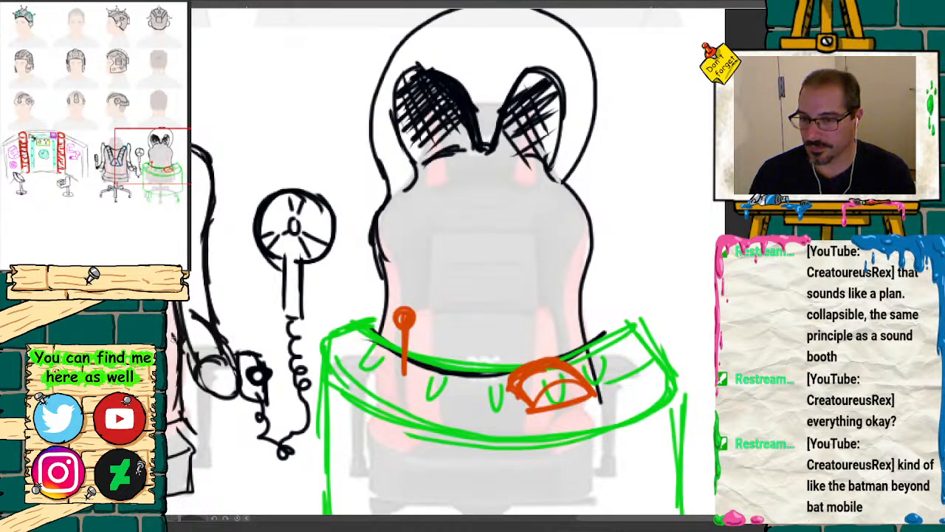
drag(413, 185, 429, 212)
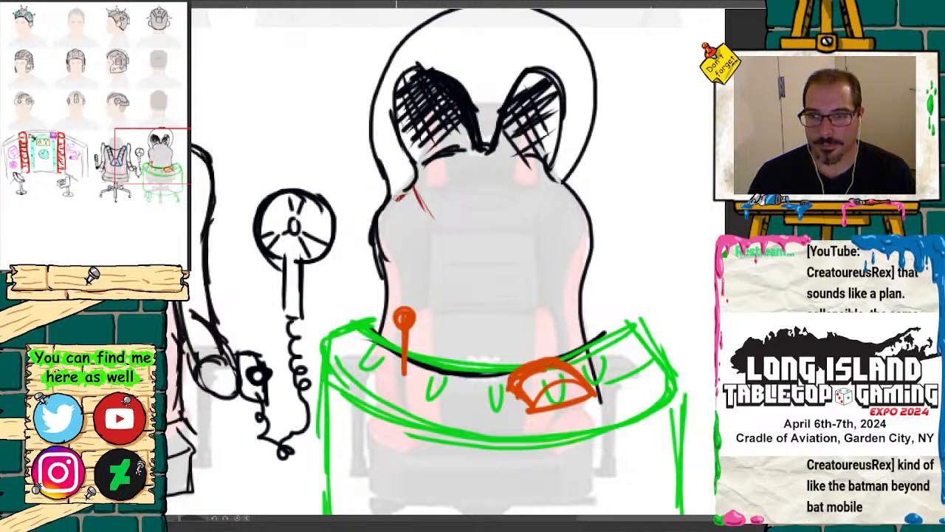
drag(398, 198, 453, 271)
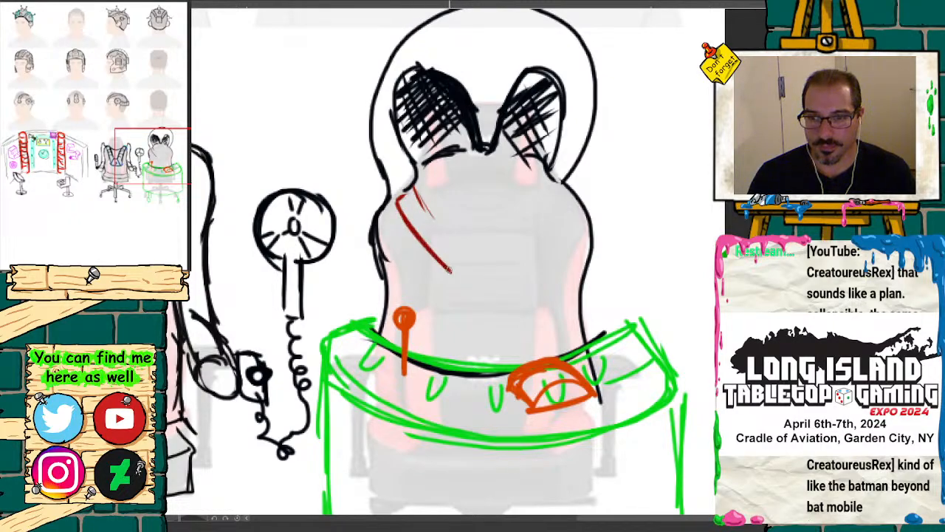
drag(409, 189, 482, 254)
mouse_move(562, 187)
mouse_down()
mouse_move(515, 260)
mouse_move(510, 230)
mouse_move(490, 246)
mouse_up()
drag(525, 217, 480, 256)
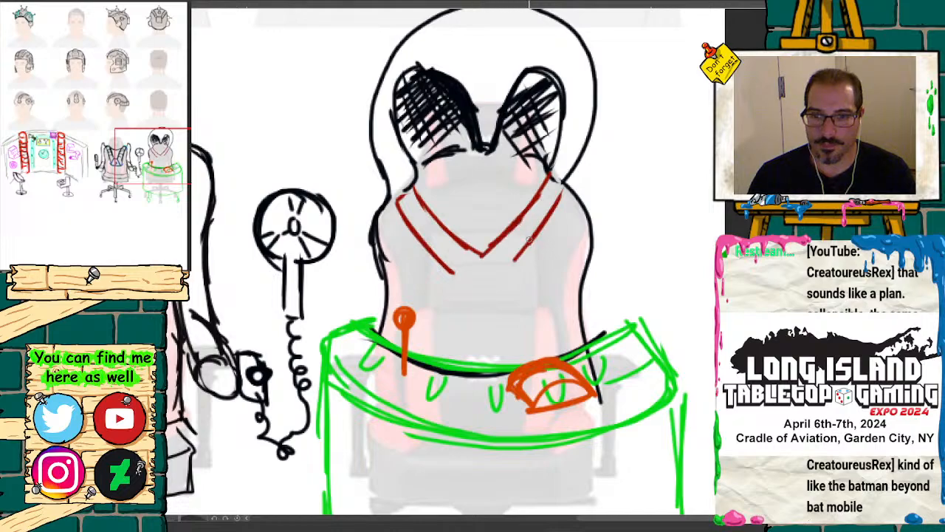
Step: Continue the dark red harness with two lower straps spreading from the backrest's centre down to the console
mouse_move(532, 240)
mouse_down()
mouse_move(489, 271)
mouse_move(460, 278)
mouse_move(413, 348)
mouse_up()
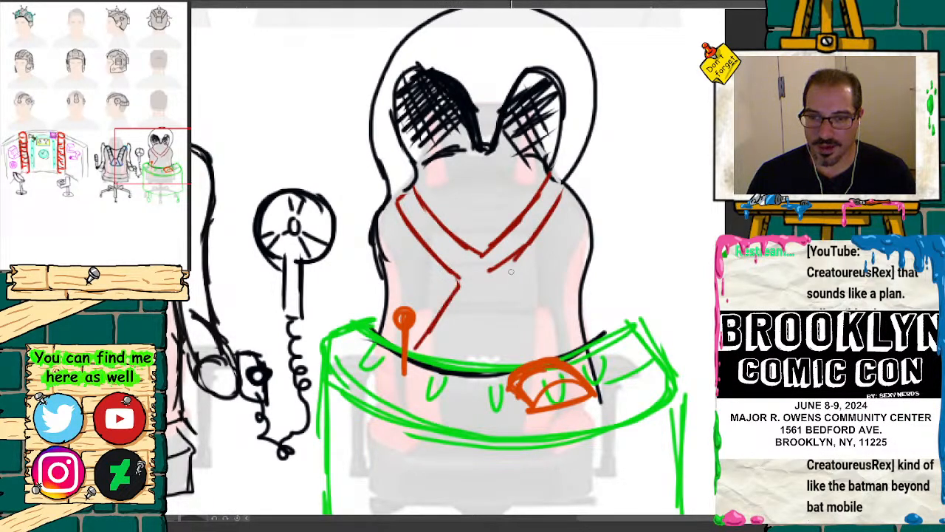
drag(502, 272, 567, 346)
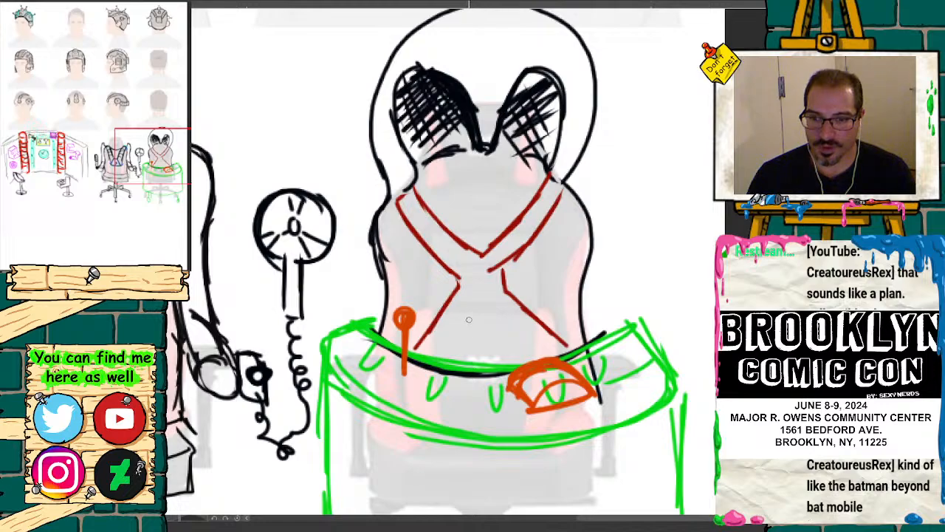
drag(469, 319, 441, 356)
drag(473, 321, 523, 361)
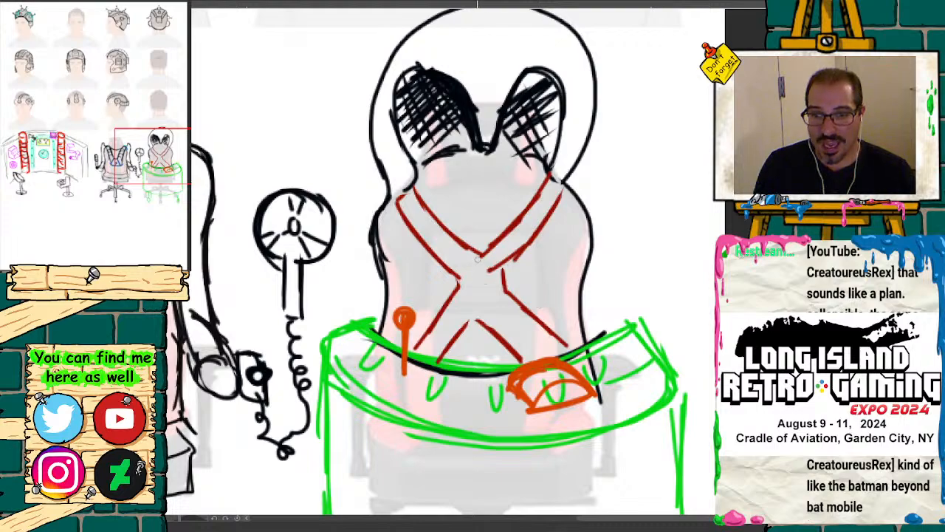
Step: Draw a rectangular dark red buckle where the straps cross, and close and thicken the upper strap ends
mouse_move(455, 255)
mouse_down()
mouse_move(462, 316)
mouse_move(495, 315)
mouse_move(504, 255)
mouse_move(504, 313)
mouse_move(462, 312)
mouse_up()
mouse_move(415, 190)
mouse_down()
mouse_move(464, 240)
mouse_move(427, 210)
mouse_move(420, 191)
mouse_move(434, 251)
mouse_move(449, 264)
mouse_move(546, 180)
mouse_up()
mouse_move(542, 183)
mouse_down()
mouse_move(560, 186)
mouse_move(530, 236)
mouse_up()
drag(560, 199, 515, 255)
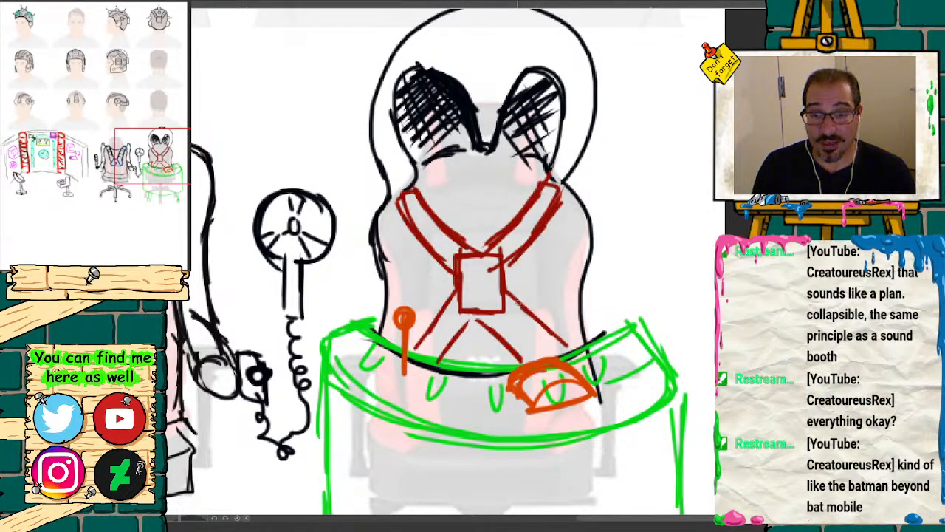
Step: Reinforce the lower strap lines beneath the buckle and the upper strap edge in dark red
drag(508, 289, 563, 345)
drag(458, 293, 410, 333)
drag(471, 317, 440, 356)
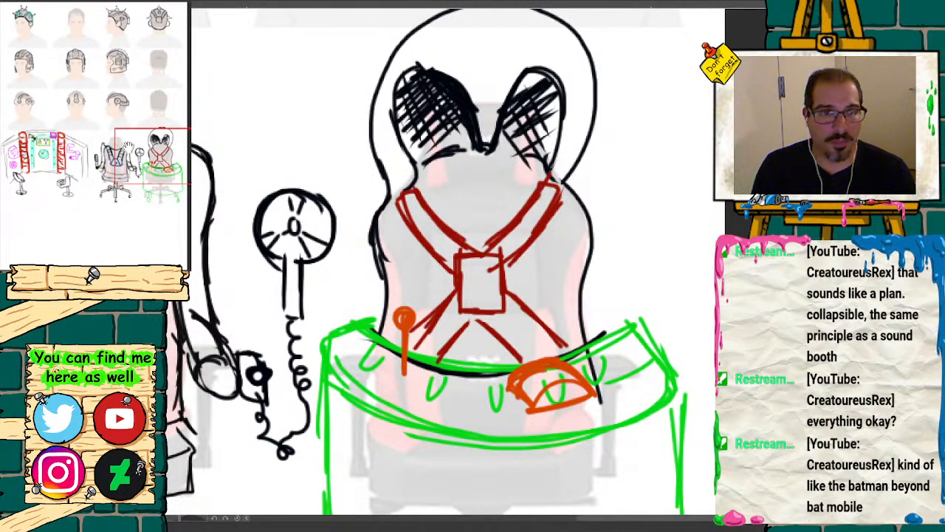
mouse_move(479, 311)
mouse_down()
mouse_move(530, 360)
mouse_move(458, 338)
mouse_move(450, 347)
mouse_up()
drag(440, 315, 408, 339)
drag(433, 317, 410, 342)
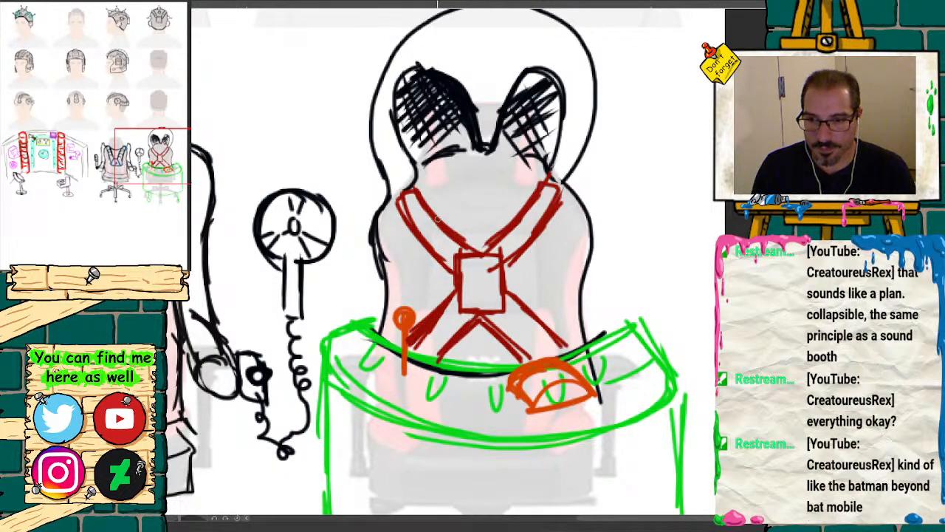
drag(543, 184, 511, 249)
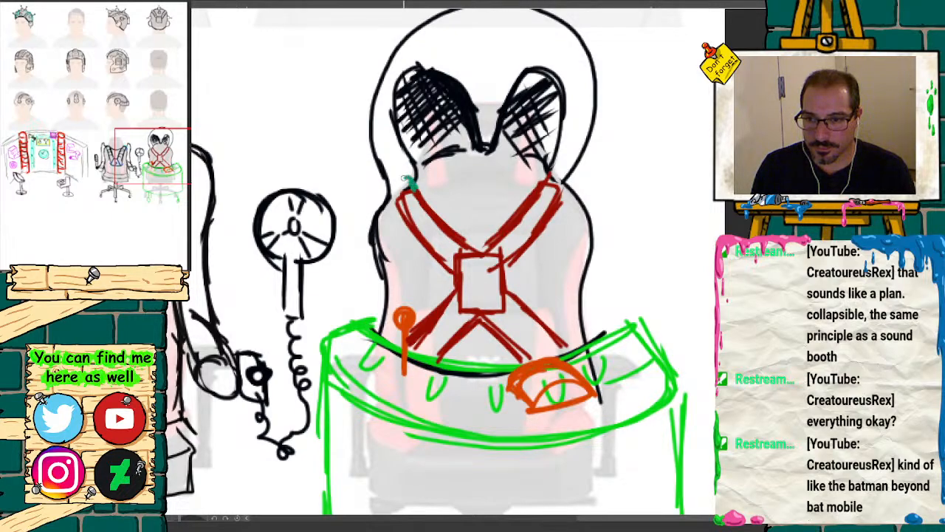
Step: Add small teal clips at the tops of both shoulder straps and outline the central buckle in teal
drag(405, 179, 401, 196)
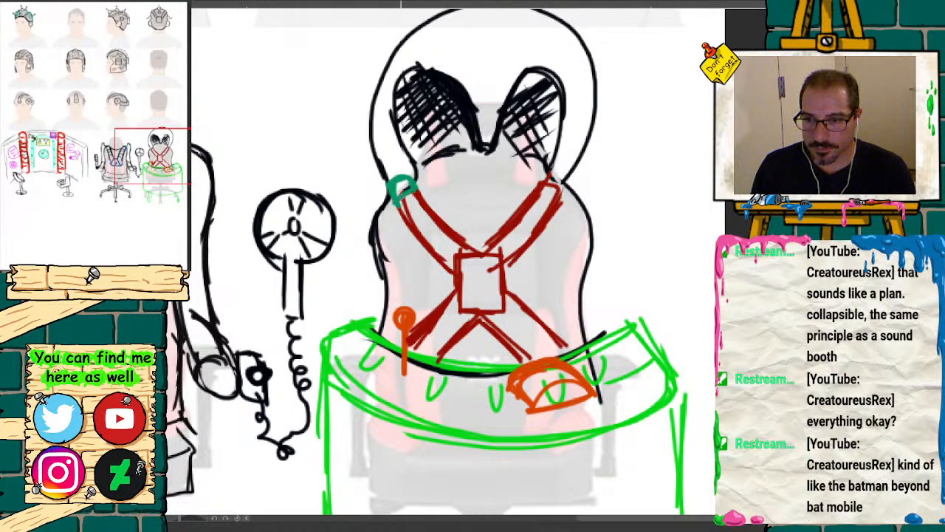
mouse_move(537, 177)
mouse_down()
mouse_move(548, 170)
mouse_move(565, 183)
mouse_move(555, 193)
mouse_up()
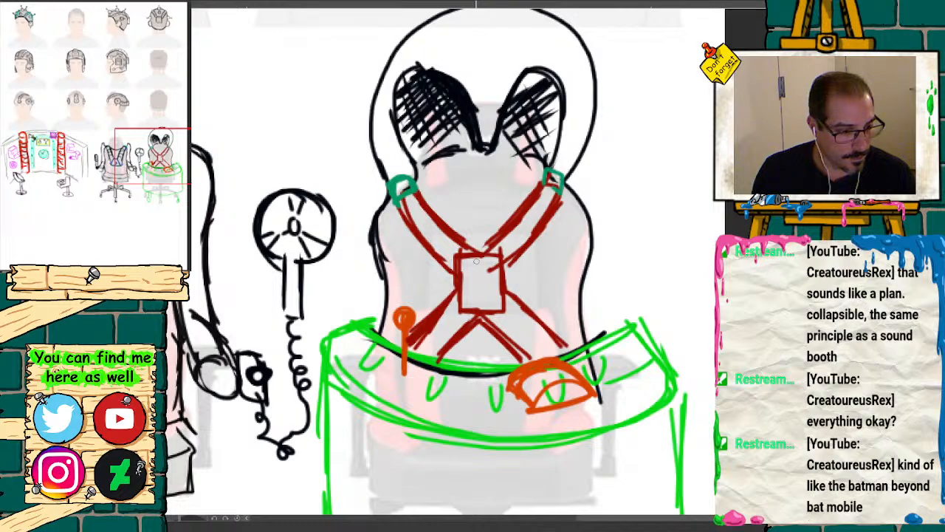
mouse_move(467, 253)
mouse_down()
mouse_move(499, 255)
mouse_move(502, 304)
mouse_up()
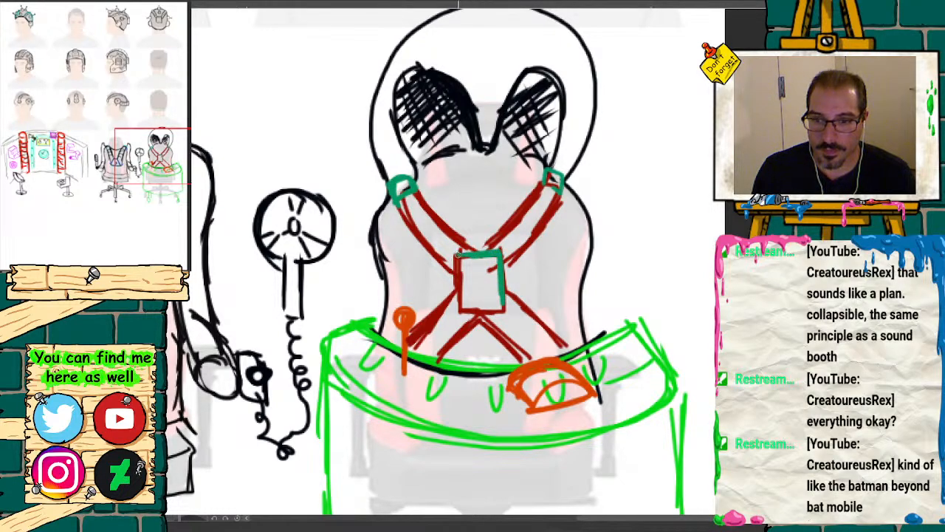
mouse_move(460, 253)
mouse_down()
mouse_move(463, 310)
mouse_move(510, 315)
mouse_up()
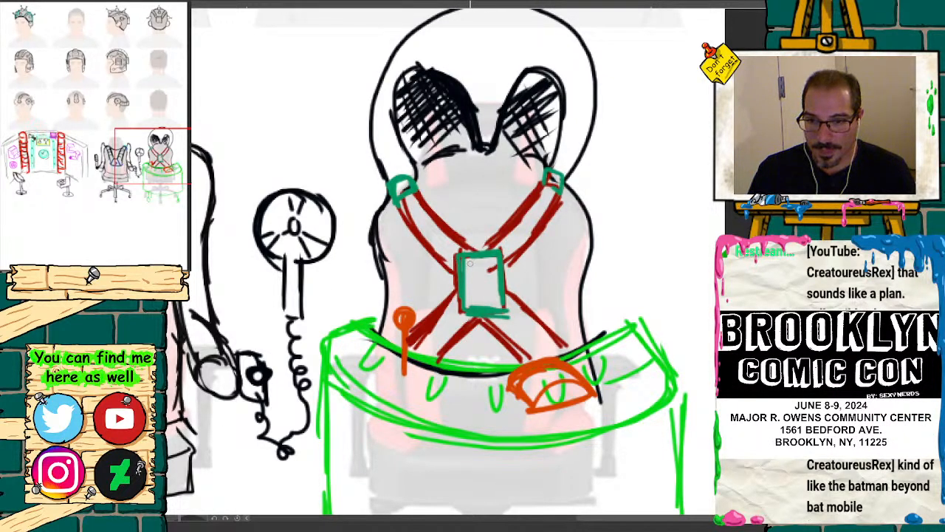
Step: Fill the buckle with two mustard-yellow dots, a short orange bar and a short cyan bar
drag(470, 263, 493, 268)
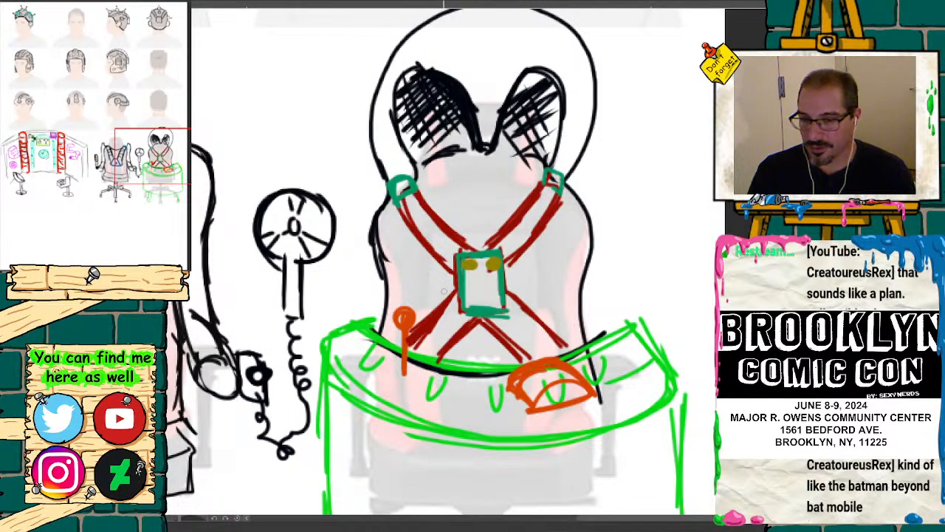
drag(469, 279, 468, 282)
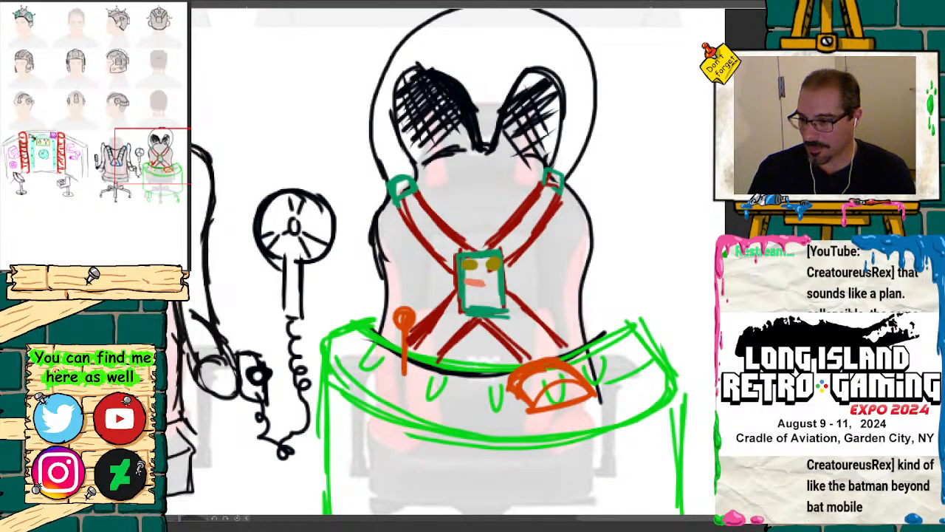
mouse_move(485, 291)
mouse_down()
mouse_move(474, 292)
mouse_move(502, 293)
mouse_up()
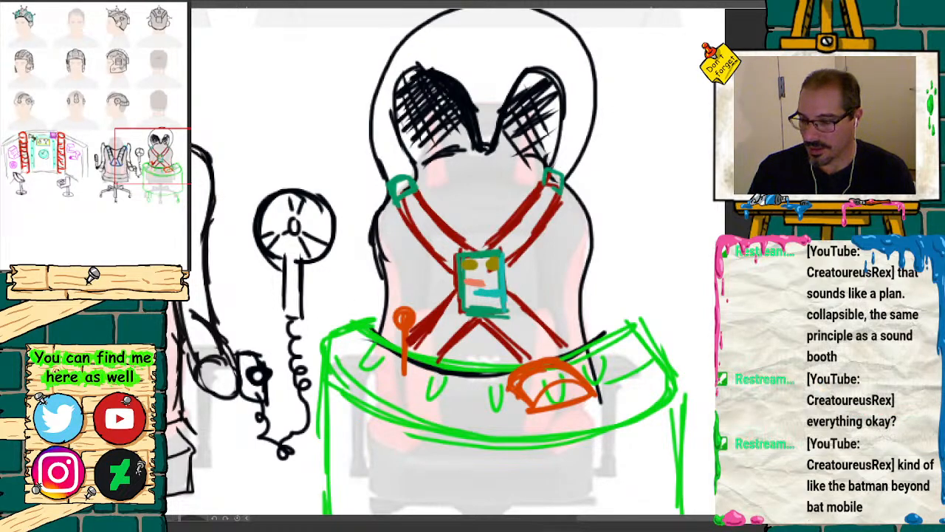
Step: Outline the central buckle and the crossed red straps in black, adding small black accents inside the buckle
mouse_move(457, 250)
mouse_down()
mouse_move(509, 250)
mouse_move(506, 307)
mouse_up()
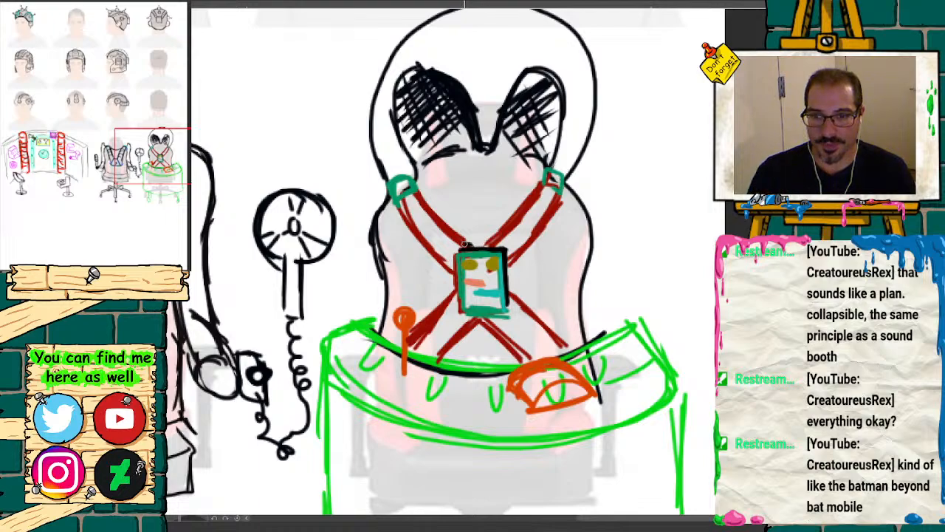
mouse_move(467, 248)
mouse_down()
mouse_move(453, 248)
mouse_move(456, 306)
mouse_move(511, 319)
mouse_up()
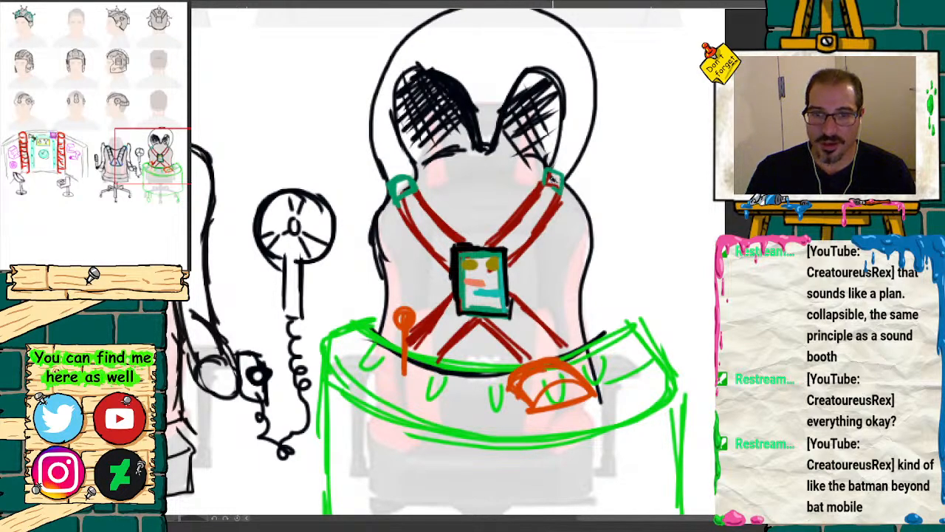
mouse_move(544, 186)
mouse_down()
mouse_move(555, 171)
mouse_move(564, 194)
mouse_move(513, 260)
mouse_up()
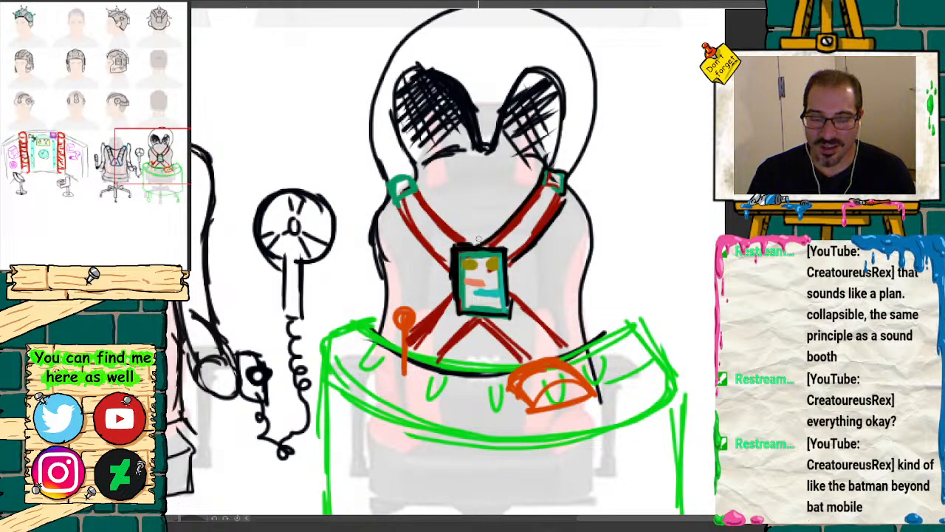
drag(421, 193, 472, 244)
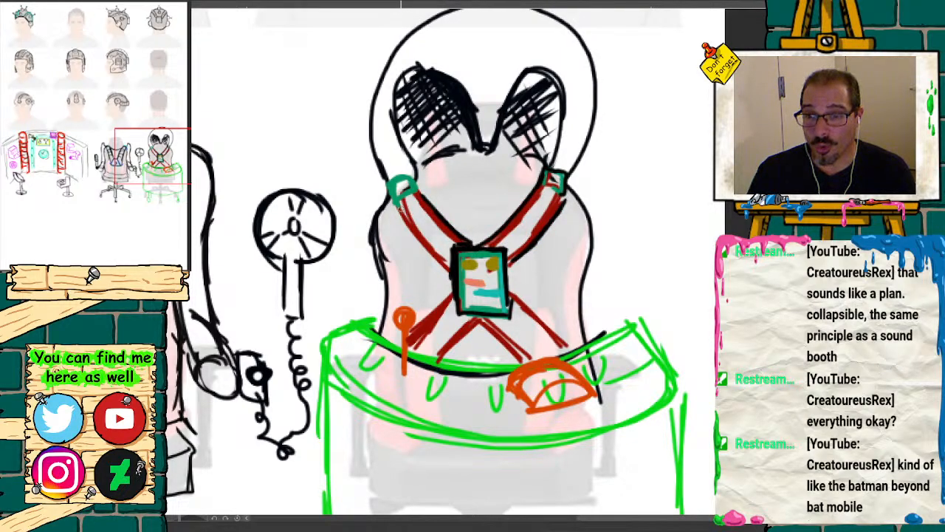
mouse_move(403, 213)
mouse_down()
mouse_move(446, 271)
mouse_move(387, 185)
mouse_move(406, 170)
mouse_move(419, 197)
mouse_up()
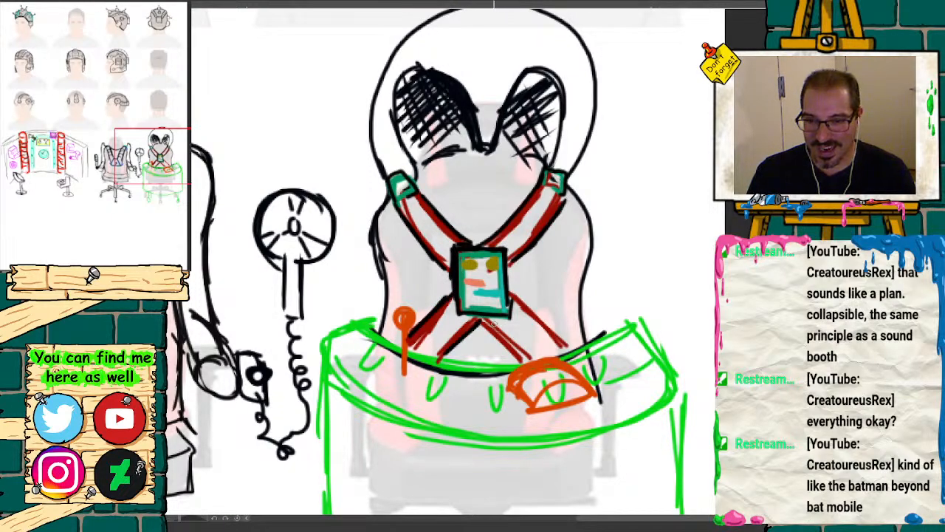
drag(513, 292, 573, 352)
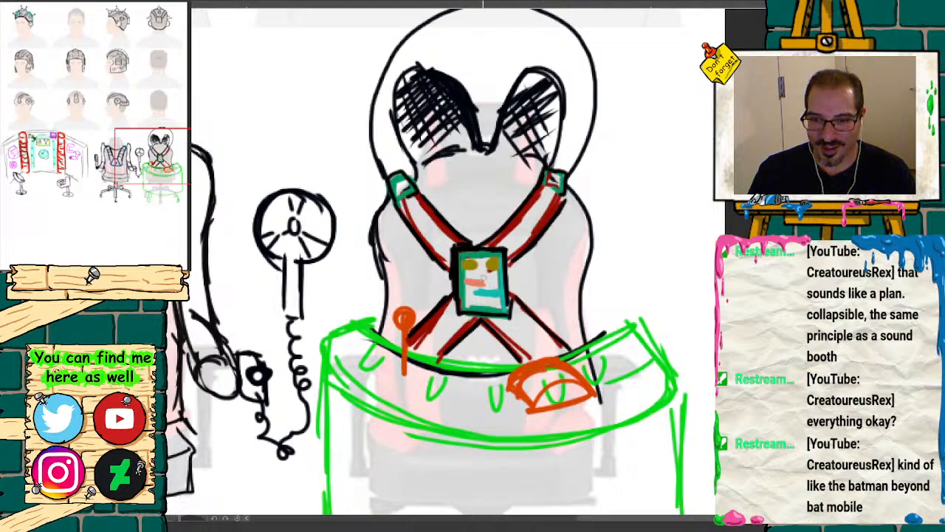
mouse_move(487, 266)
mouse_down()
mouse_move(497, 272)
mouse_move(466, 287)
mouse_move(503, 301)
mouse_move(579, 179)
mouse_move(800, 360)
mouse_move(784, 185)
mouse_up()
Step: Trace the curved top surface of the green console in black, including its angled ends and front rim
mouse_move(141, 172)
mouse_down()
mouse_move(168, 159)
mouse_move(178, 170)
mouse_up()
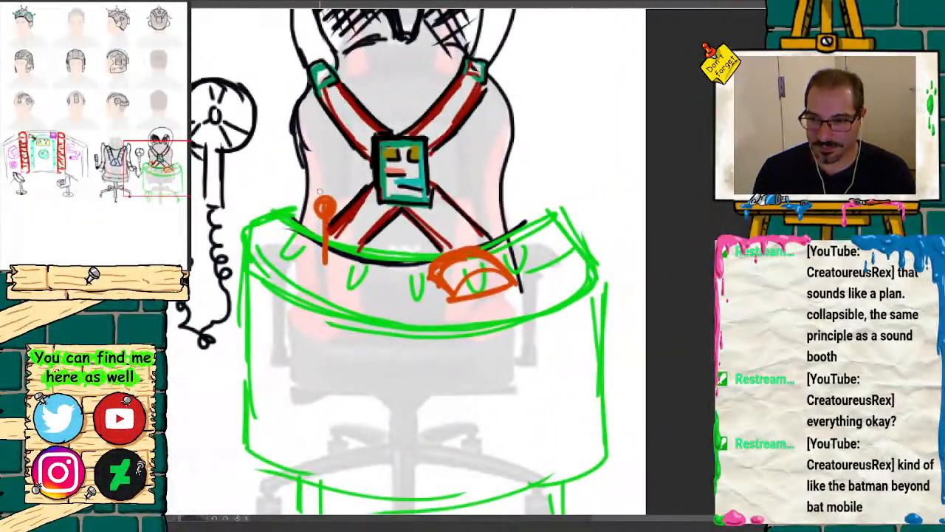
mouse_move(285, 214)
mouse_down()
mouse_move(319, 236)
mouse_move(260, 216)
mouse_move(243, 226)
mouse_move(251, 267)
mouse_up()
drag(548, 216, 485, 251)
mouse_move(548, 216)
mouse_down()
mouse_move(594, 273)
mouse_move(548, 310)
mouse_move(459, 333)
mouse_move(344, 325)
mouse_move(256, 273)
mouse_move(247, 360)
mouse_up()
Step: Ink the console's sides, curved lower edge, legs and casters in black over the green sketch
drag(249, 281, 237, 444)
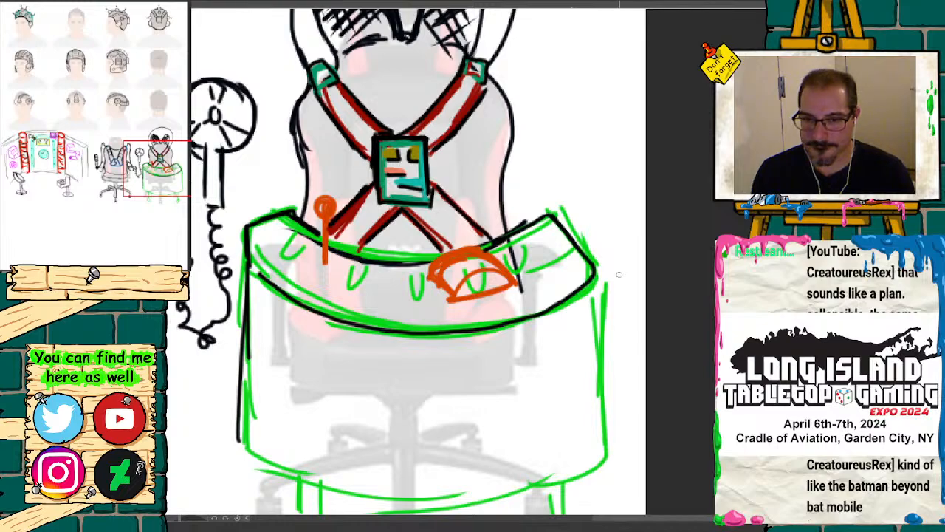
drag(594, 281, 598, 426)
drag(600, 298, 611, 455)
drag(288, 421, 372, 224)
mouse_move(321, 242)
mouse_down()
mouse_move(431, 294)
mouse_move(599, 285)
mouse_move(678, 247)
mouse_up()
mouse_move(383, 281)
mouse_down()
mouse_move(383, 322)
mouse_move(404, 338)
mouse_move(389, 336)
mouse_move(403, 338)
mouse_move(373, 370)
mouse_move(393, 328)
mouse_move(385, 370)
mouse_up()
drag(621, 293, 628, 341)
drag(642, 285, 648, 342)
mouse_move(649, 341)
mouse_down()
mouse_move(625, 351)
mouse_move(665, 362)
mouse_move(644, 357)
mouse_up()
Step: Outline the console's orange lever, teardrop-shaped buttons and half-round gauge in black, adding short tick marks inside the gauge
drag(167, 184, 170, 156)
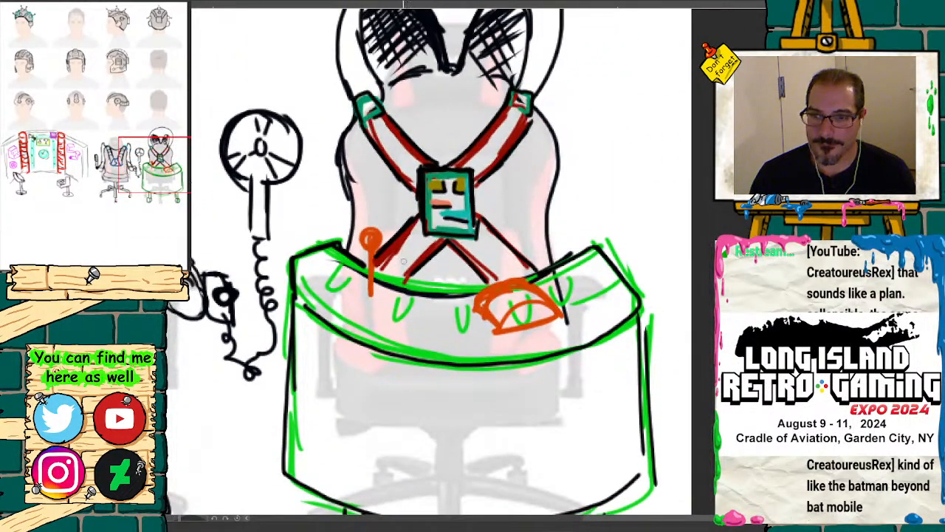
drag(366, 254, 370, 292)
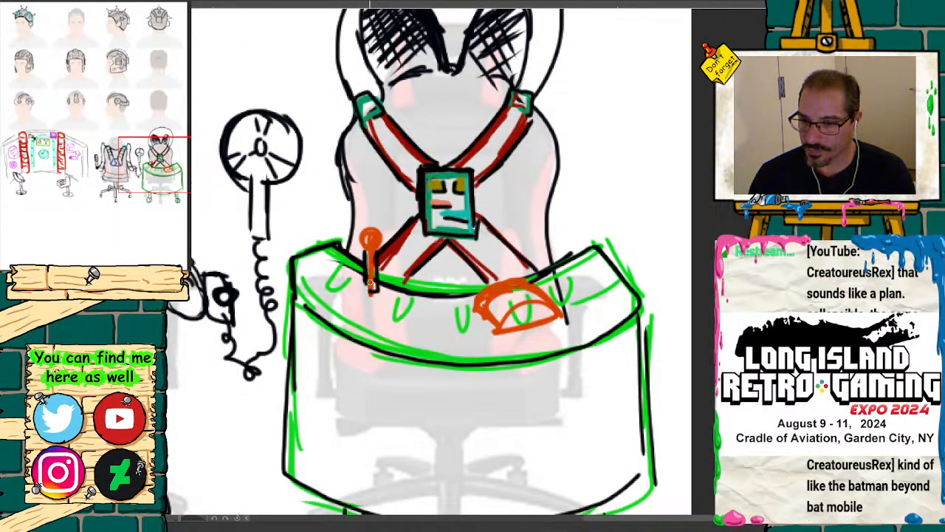
mouse_move(366, 253)
mouse_down()
mouse_move(371, 228)
mouse_move(381, 251)
mouse_move(331, 287)
mouse_move(350, 268)
mouse_up()
mouse_move(405, 298)
mouse_down()
mouse_move(396, 313)
mouse_move(405, 299)
mouse_move(448, 325)
mouse_move(459, 309)
mouse_up()
drag(582, 273, 591, 294)
drag(595, 275, 600, 292)
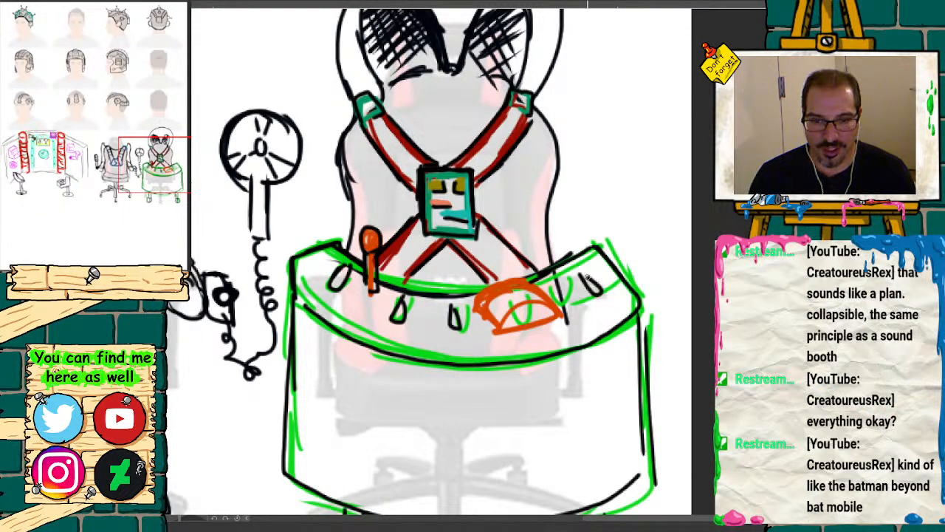
mouse_move(559, 316)
mouse_down()
mouse_move(508, 301)
mouse_move(481, 310)
mouse_move(492, 329)
mouse_move(485, 296)
mouse_move(538, 286)
mouse_move(562, 325)
mouse_move(514, 334)
mouse_up()
drag(491, 301, 546, 291)
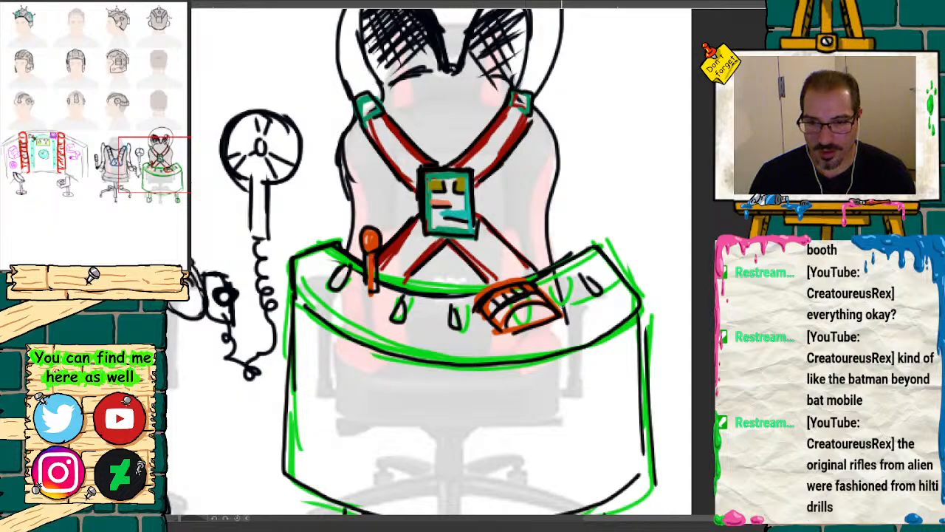
Step: Examine the two chair designs, the sci-fi wall and the headgear rows across the whole sheet
key(ctrl+minus)
key(ctrl+minus)
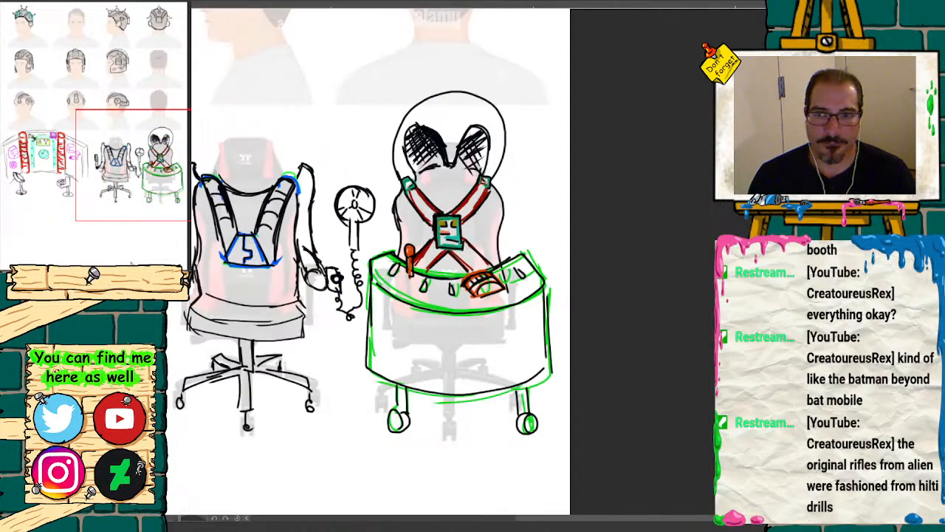
mouse_move(139, 176)
mouse_down()
mouse_move(108, 163)
mouse_move(76, 172)
mouse_move(138, 176)
mouse_up()
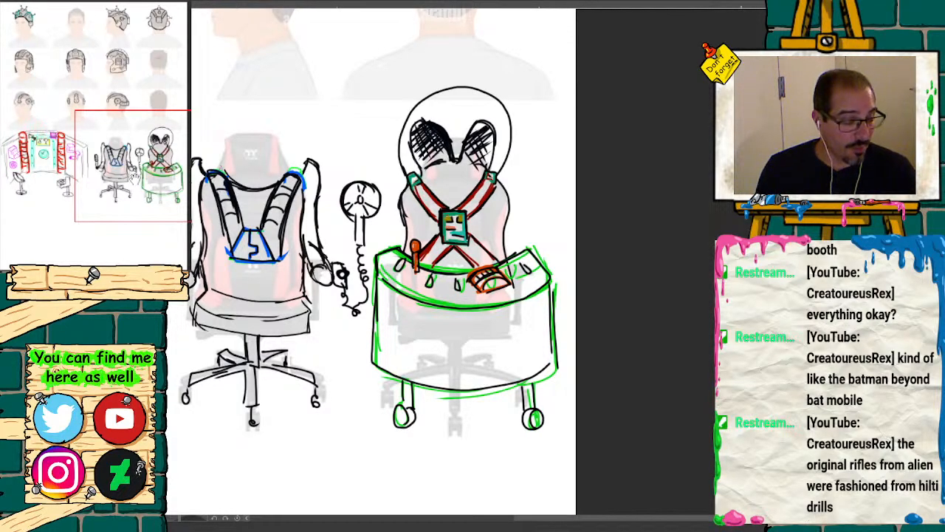
mouse_move(148, 187)
mouse_down()
mouse_move(55, 183)
mouse_move(76, 181)
mouse_move(74, 164)
mouse_move(77, 187)
mouse_move(123, 168)
mouse_move(125, 181)
mouse_up()
click(126, 271)
click(138, 271)
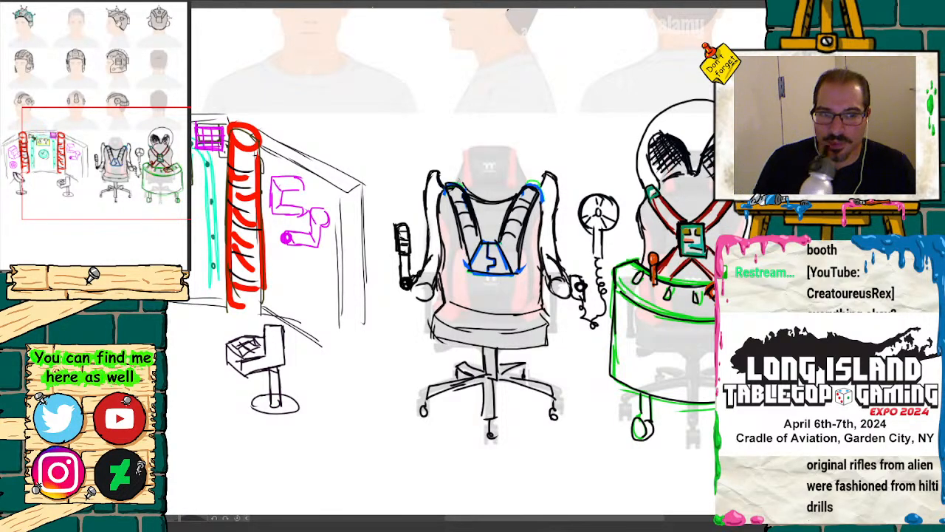
key(ctrl+minus)
key(ctrl+minus)
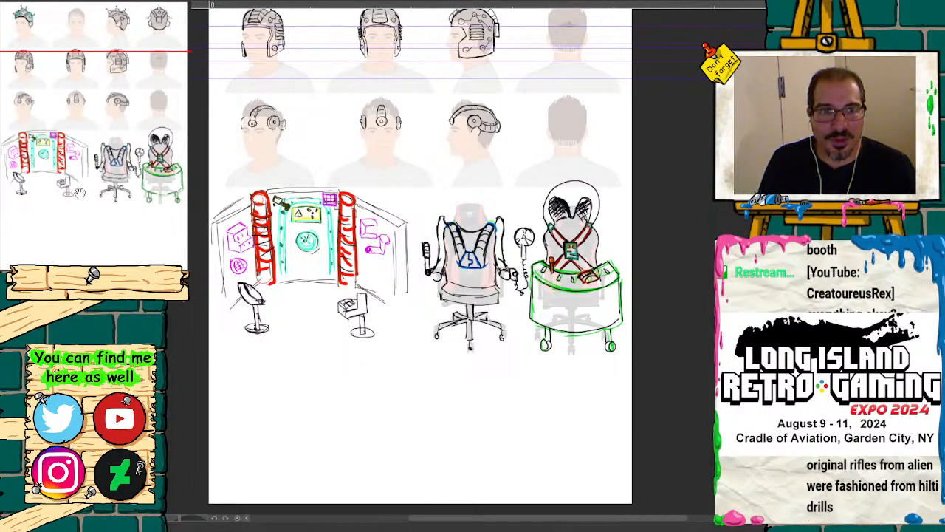
drag(106, 182, 104, 108)
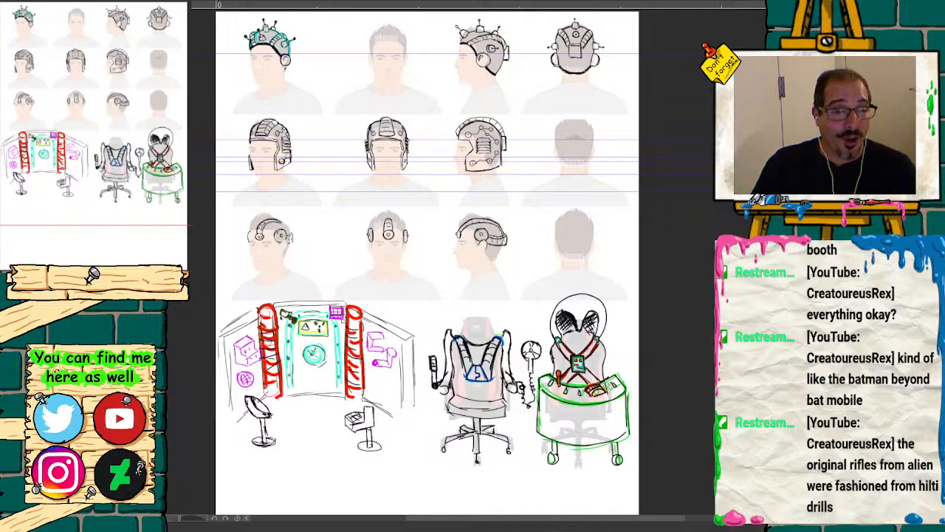
Step: Sketch a tilted fedora with a creased crown and curved brim in black above the harness chair's left shoulder
drag(78, 278, 99, 279)
drag(101, 133, 120, 163)
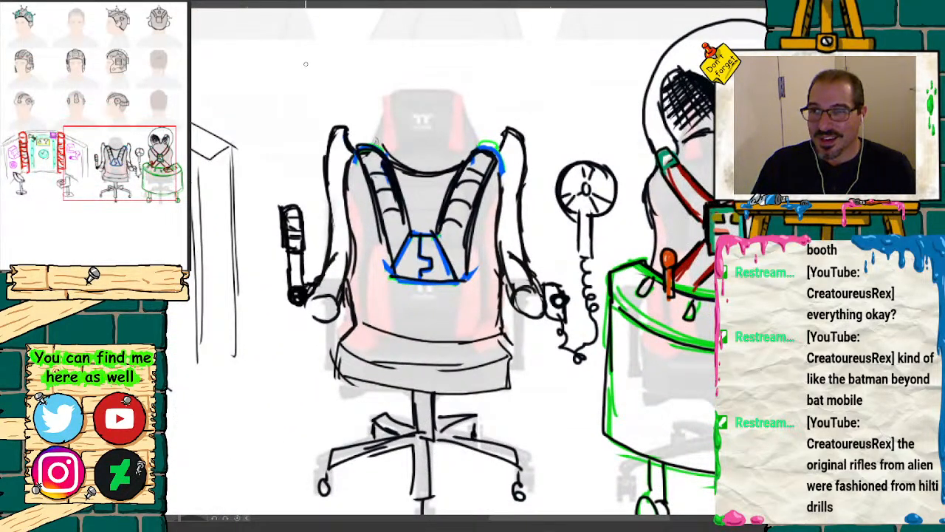
mouse_move(305, 65)
mouse_down()
mouse_move(302, 96)
mouse_move(306, 67)
mouse_move(315, 107)
mouse_move(300, 110)
mouse_up()
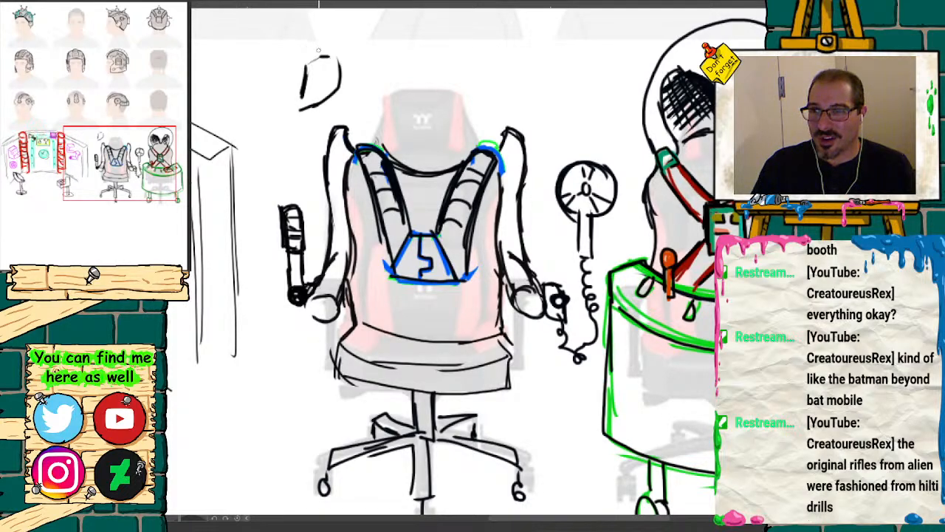
mouse_move(298, 53)
mouse_down()
mouse_move(292, 100)
mouse_move(274, 110)
mouse_move(304, 121)
mouse_move(329, 113)
mouse_move(356, 79)
mouse_move(356, 101)
mouse_move(306, 123)
mouse_up()
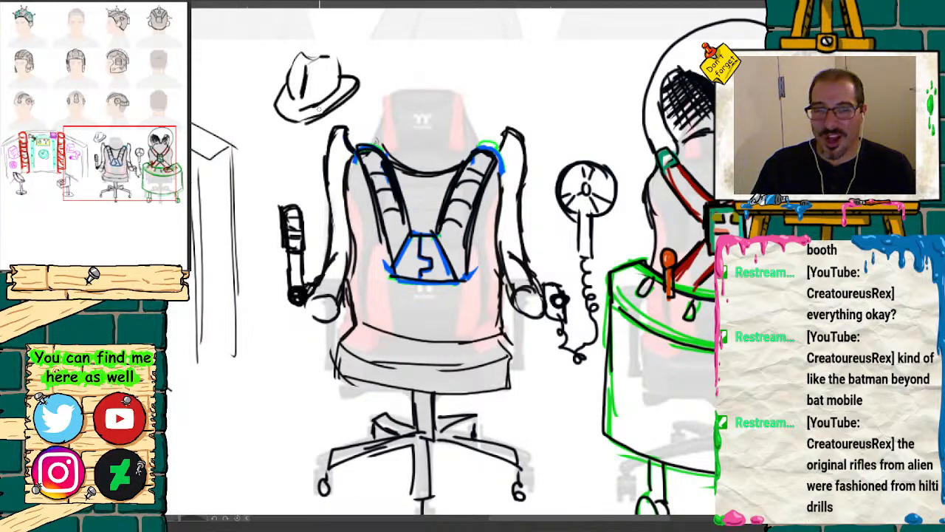
mouse_move(315, 59)
mouse_down()
mouse_move(293, 61)
mouse_move(335, 52)
mouse_move(339, 73)
mouse_up()
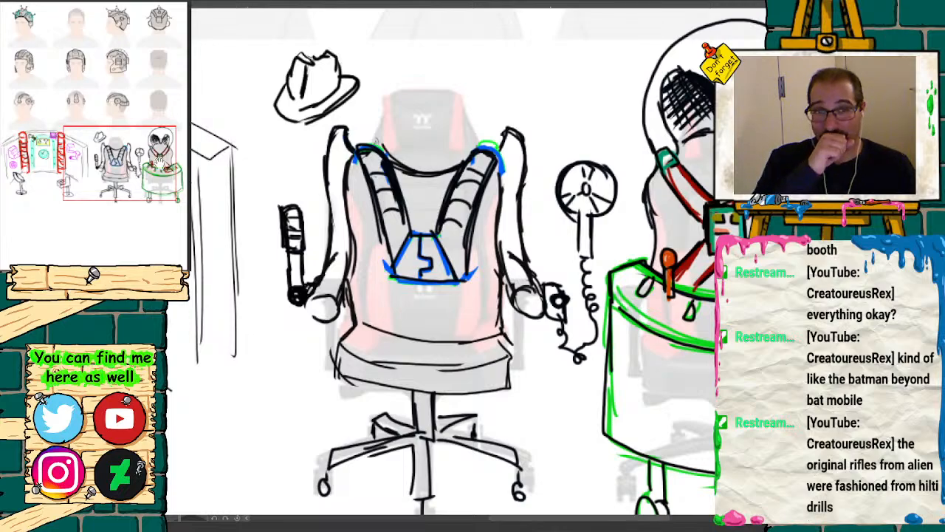
Step: Thicken the fedora's crown crease, add a hat band and reinforce its brim with heavier black lines
mouse_move(150, 176)
mouse_down()
mouse_move(86, 178)
mouse_move(101, 157)
mouse_up()
click(130, 273)
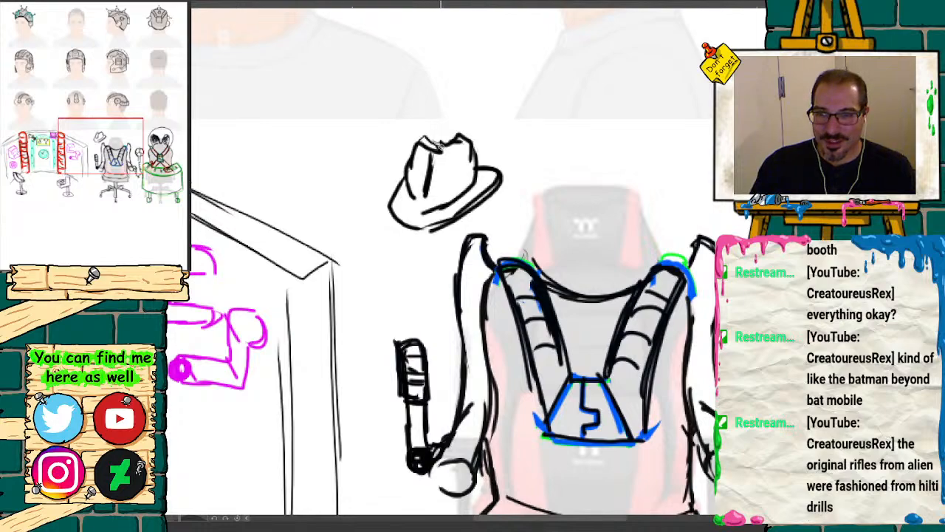
mouse_move(441, 150)
mouse_down()
mouse_move(409, 162)
mouse_move(410, 189)
mouse_up()
mouse_move(433, 174)
mouse_down()
mouse_move(442, 152)
mouse_move(452, 148)
mouse_move(427, 180)
mouse_move(469, 141)
mouse_move(434, 201)
mouse_move(421, 202)
mouse_move(427, 229)
mouse_move(468, 178)
mouse_move(473, 194)
mouse_up()
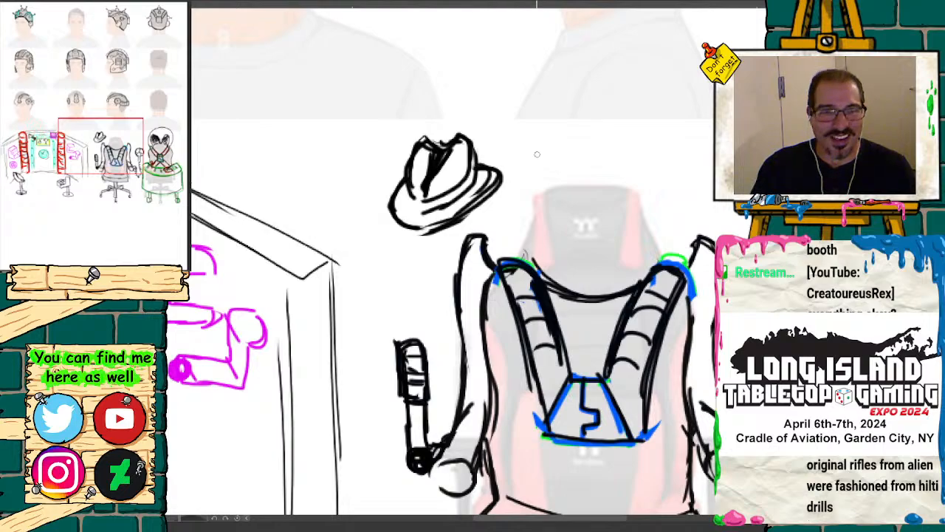
click(122, 279)
click(114, 163)
drag(122, 164, 129, 160)
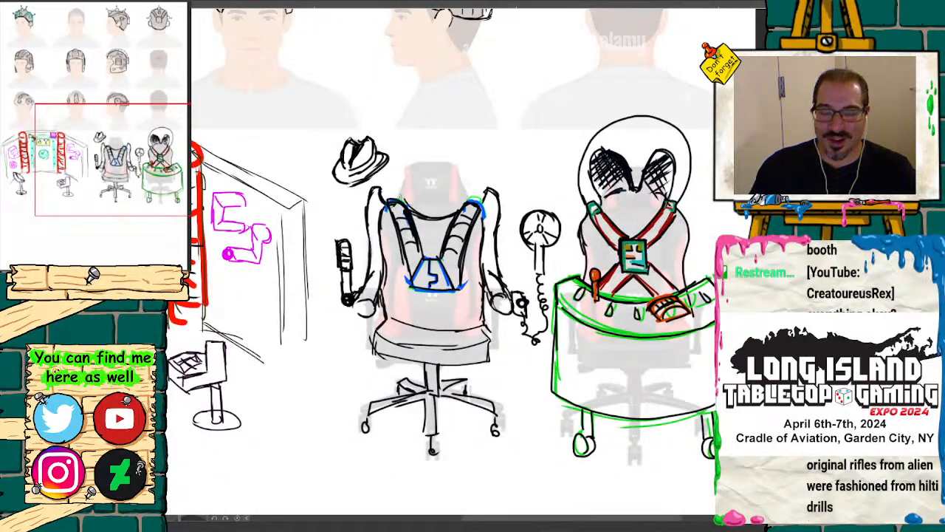
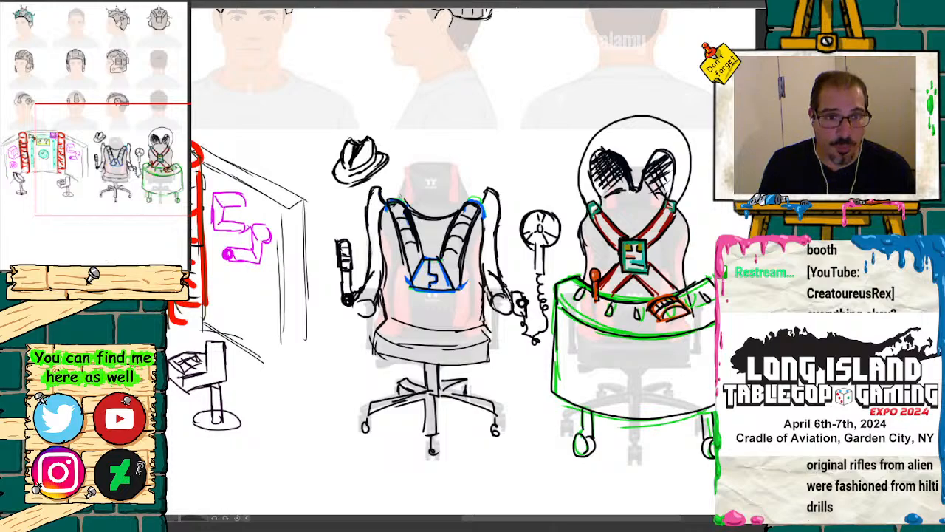
Step: Review the fedora, harness chair and wall props up close, along with the overall layout of the sheet
click(115, 274)
click(115, 273)
drag(131, 164, 102, 150)
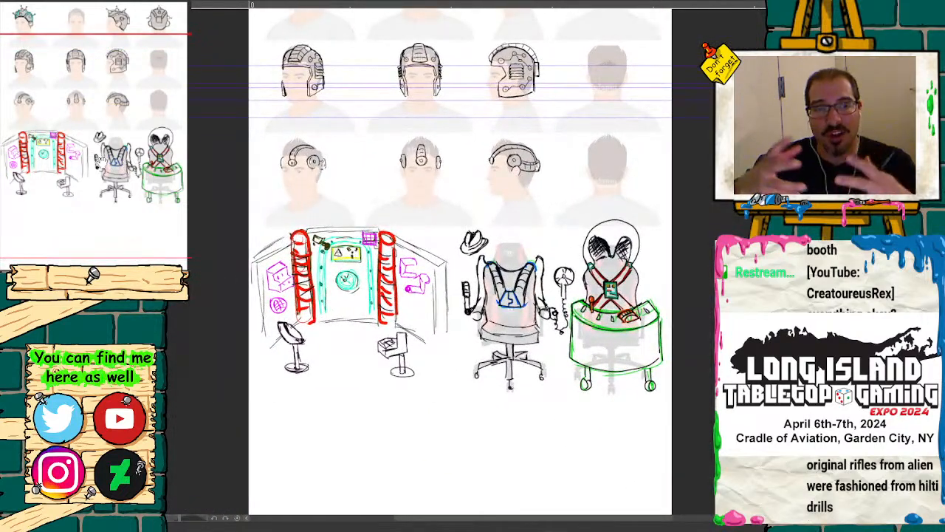
click(130, 273)
click(130, 274)
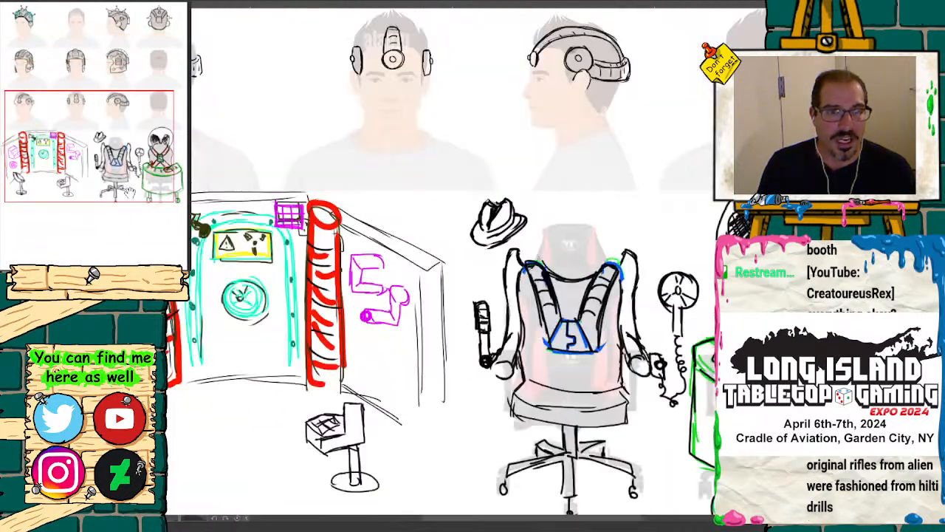
drag(133, 165, 150, 114)
key(ctrl+minus)
key(ctrl+minus)
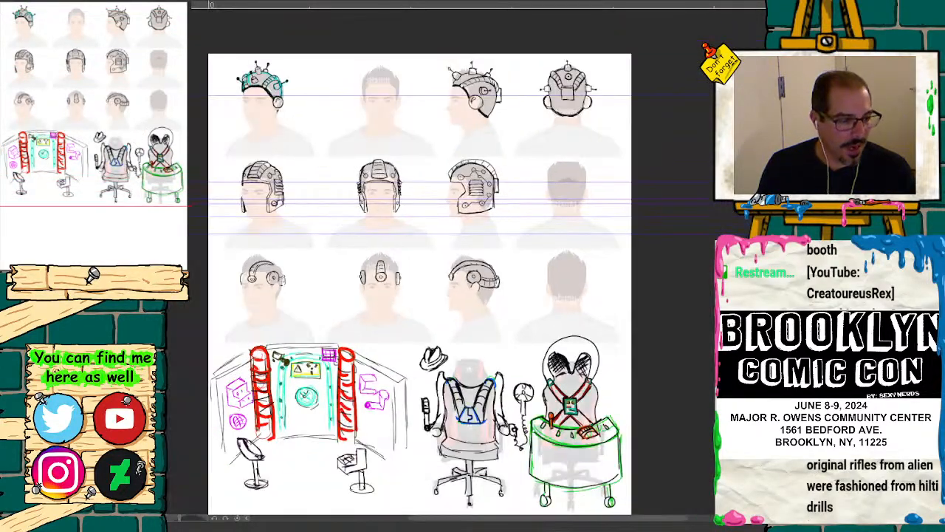
drag(127, 178, 124, 176)
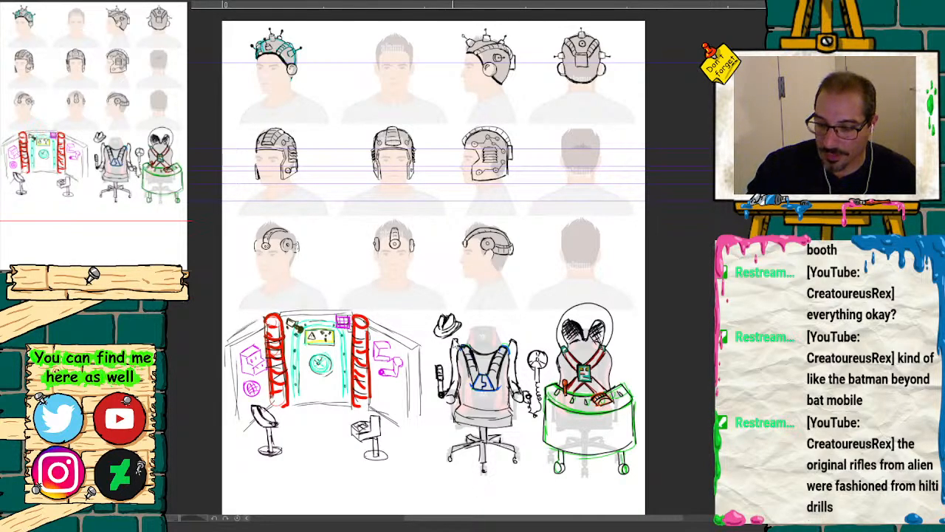
Step: Paste the Star Wars cockpit photo onto the sheet and move it over the headgear rows, clear of the first head column
key(ctrl+v)
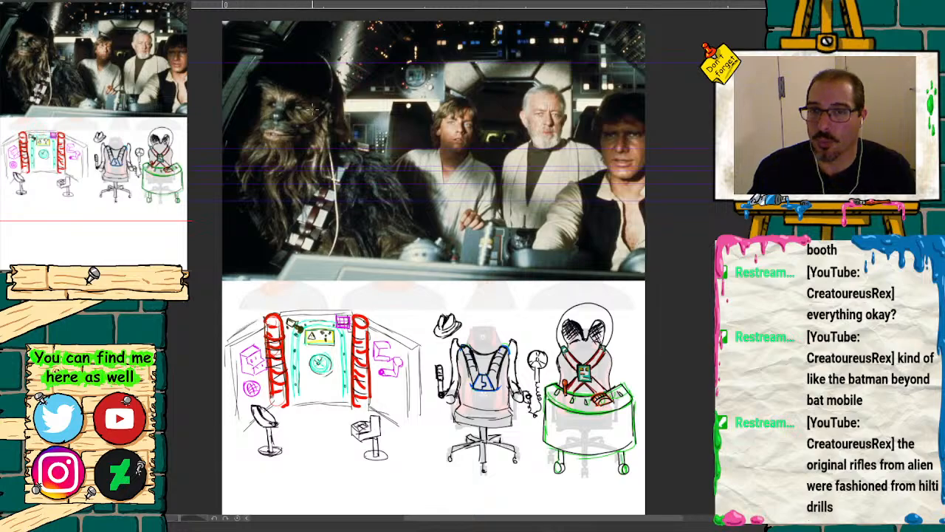
drag(78, 190, 85, 165)
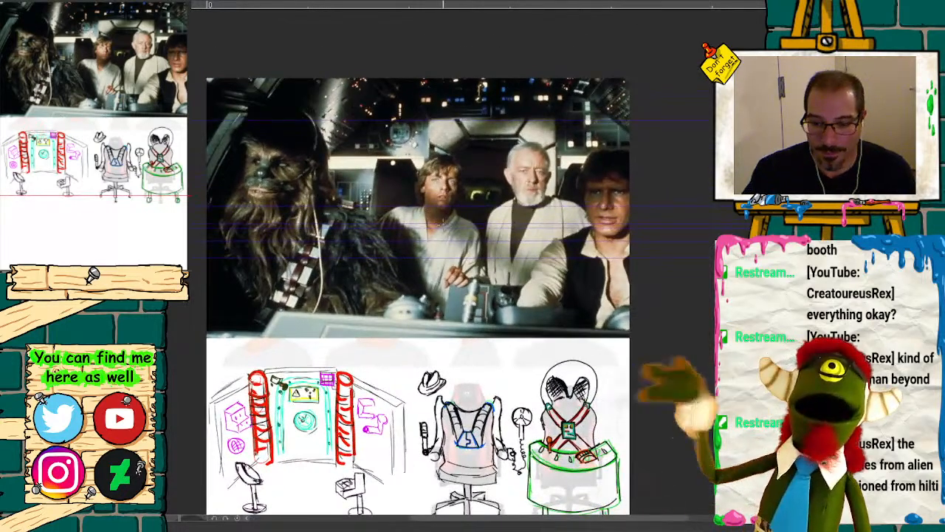
mouse_move(496, 197)
mouse_down()
mouse_move(434, 250)
mouse_move(458, 245)
mouse_move(447, 244)
mouse_up()
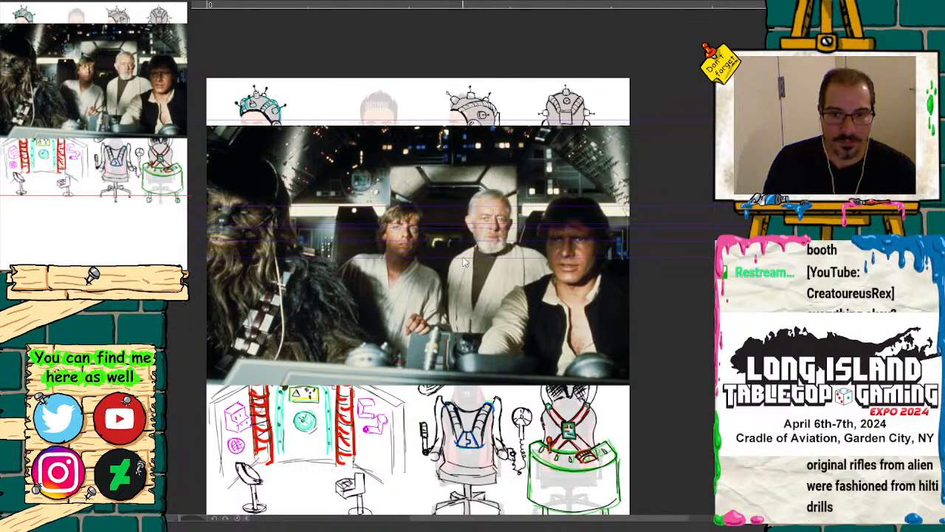
drag(538, 298, 788, 298)
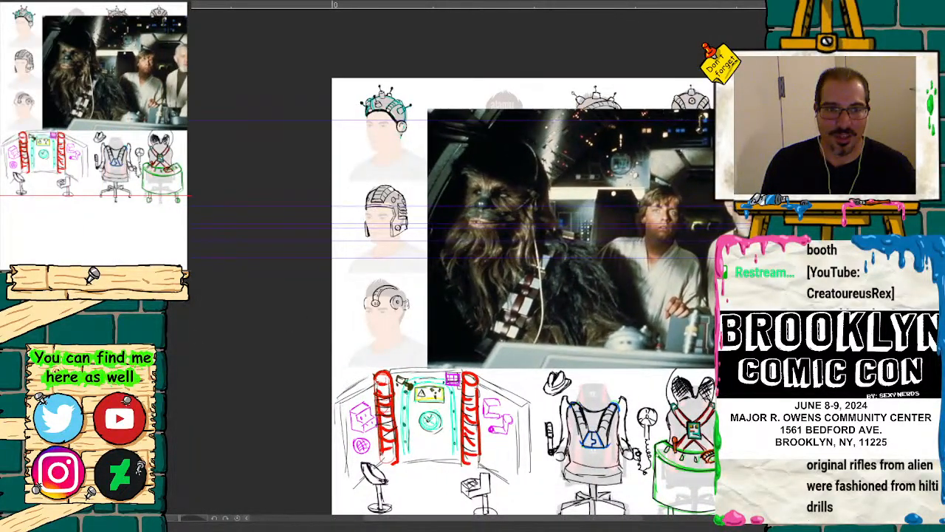
Step: Examine the headset and microphone arm worn by Chewbacca in the cockpit photo
key(ctrl+plus)
key(ctrl+plus)
key(ctrl+plus)
key(ctrl+plus)
drag(61, 104, 82, 75)
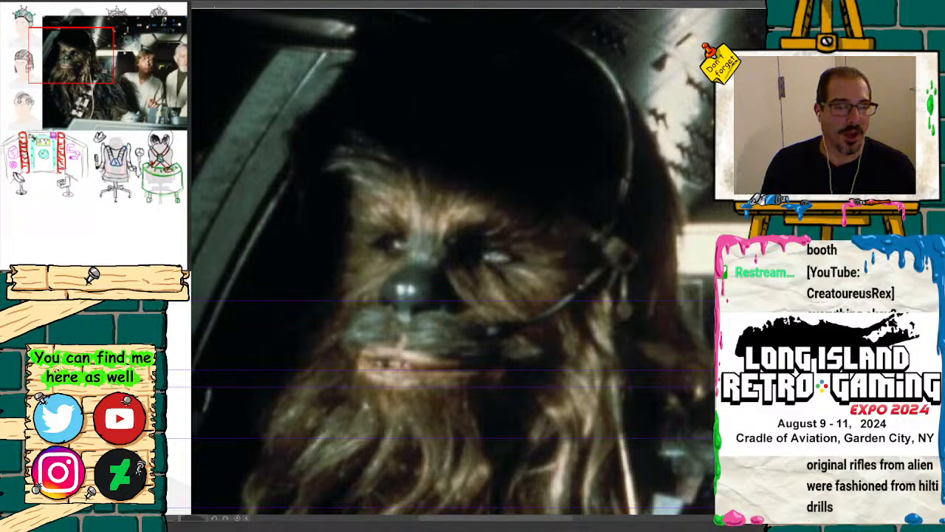
Step: Remove the cockpit photo from view and return to the full sheet of headgear, wall and chair designs
click(15, 285)
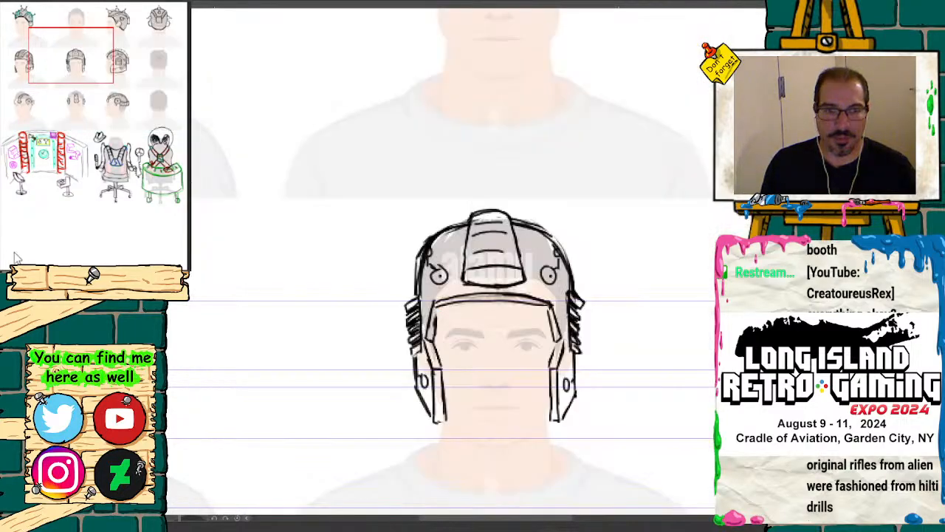
key(ctrl+minus)
key(ctrl+minus)
key(ctrl+minus)
key(ctrl+minus)
drag(111, 148, 130, 201)
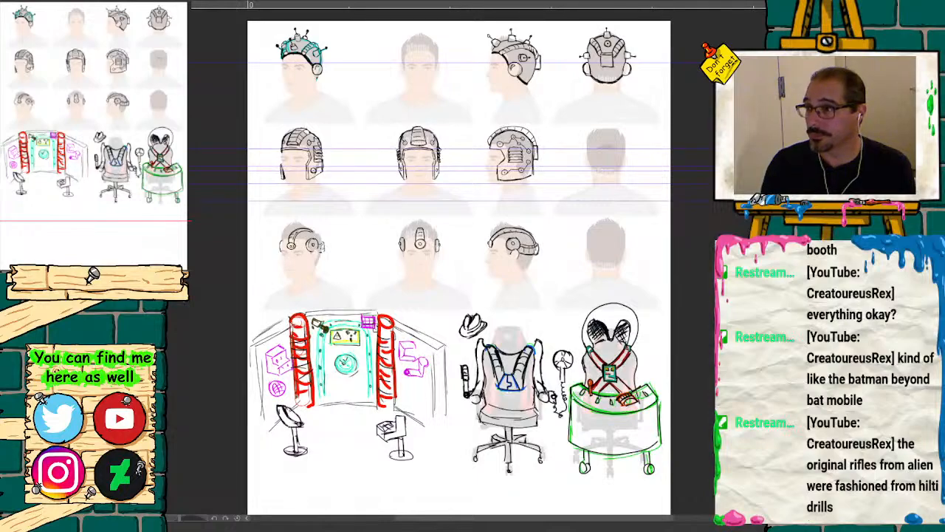